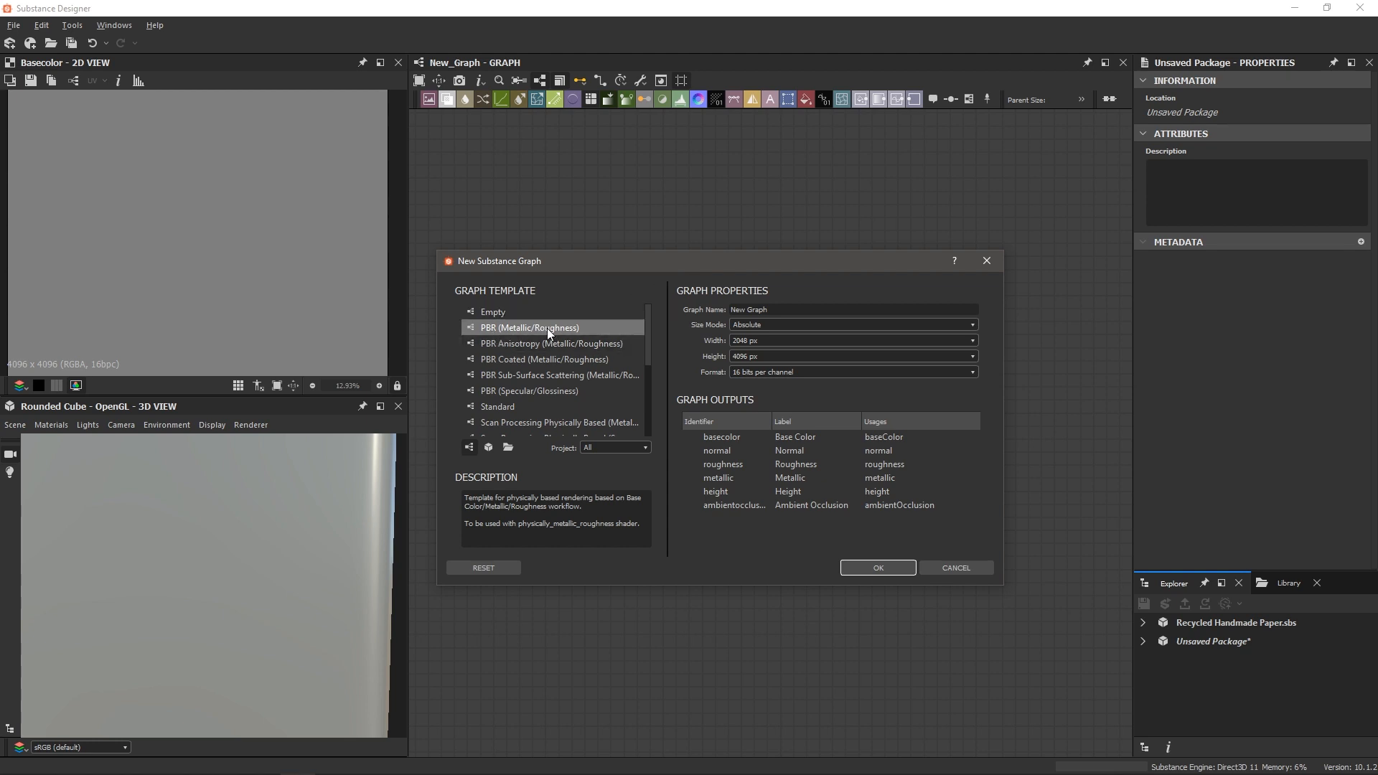
- Create a PBR (Metallic/Roughness) graph named "Recycled Canvas Paper" with its width set to 4096 px
drag(783, 311, 609, 309)
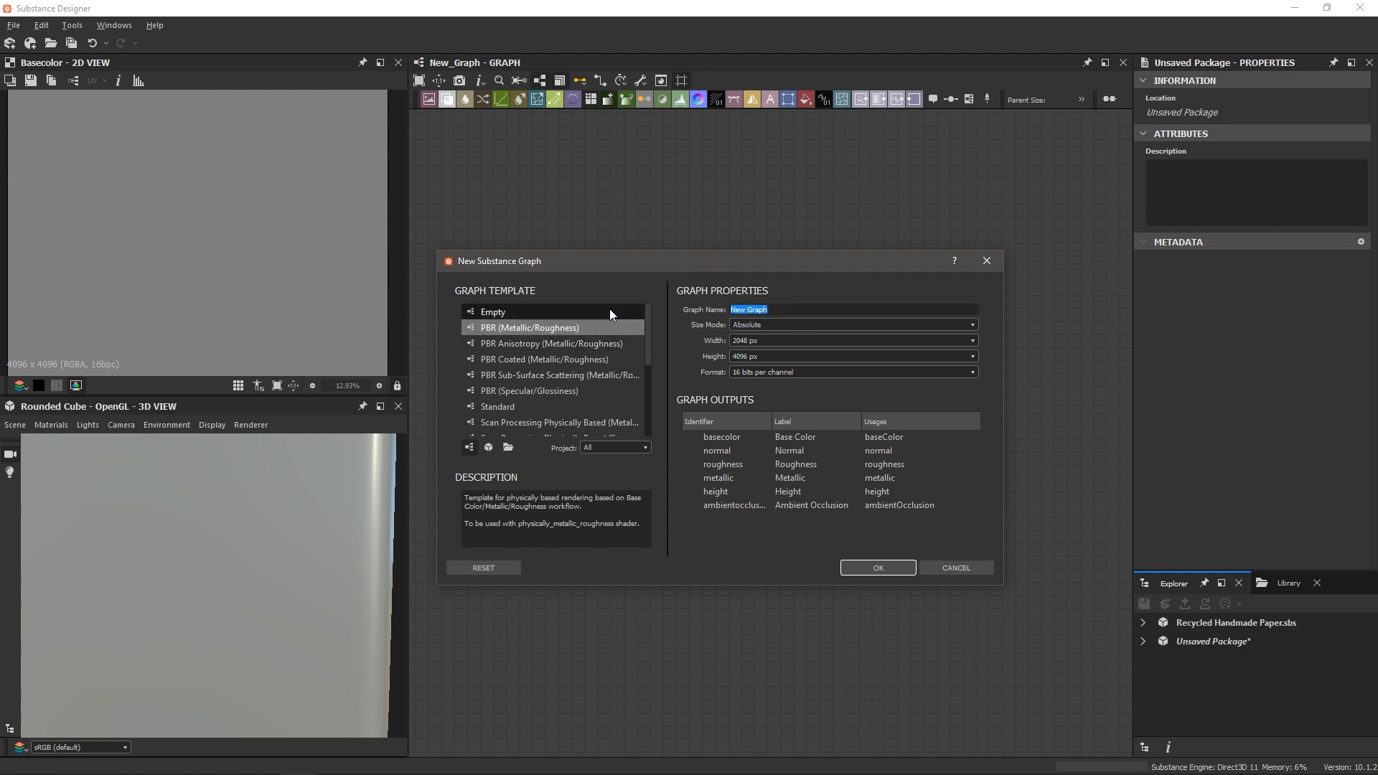
text(Recycled Canvas Paper)
key(Tab)
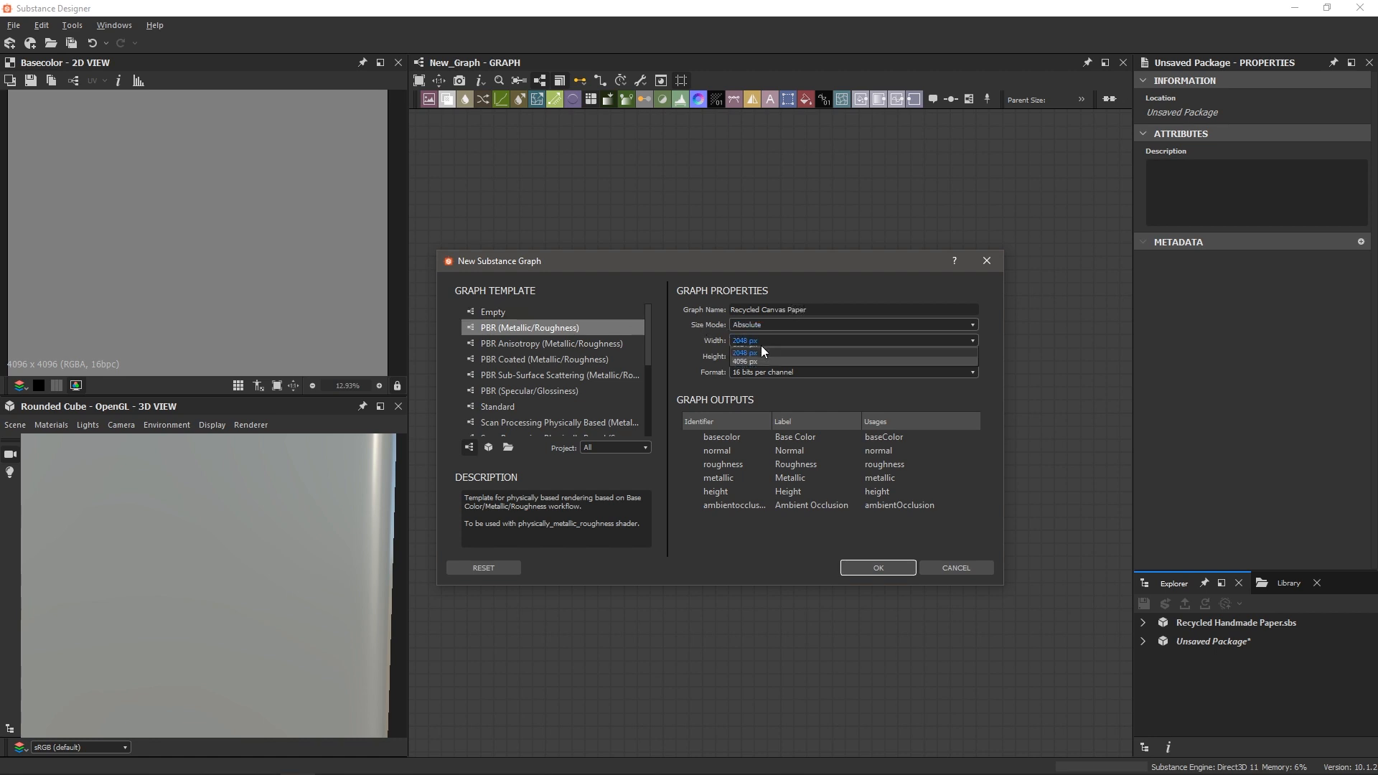
click(761, 343)
click(749, 419)
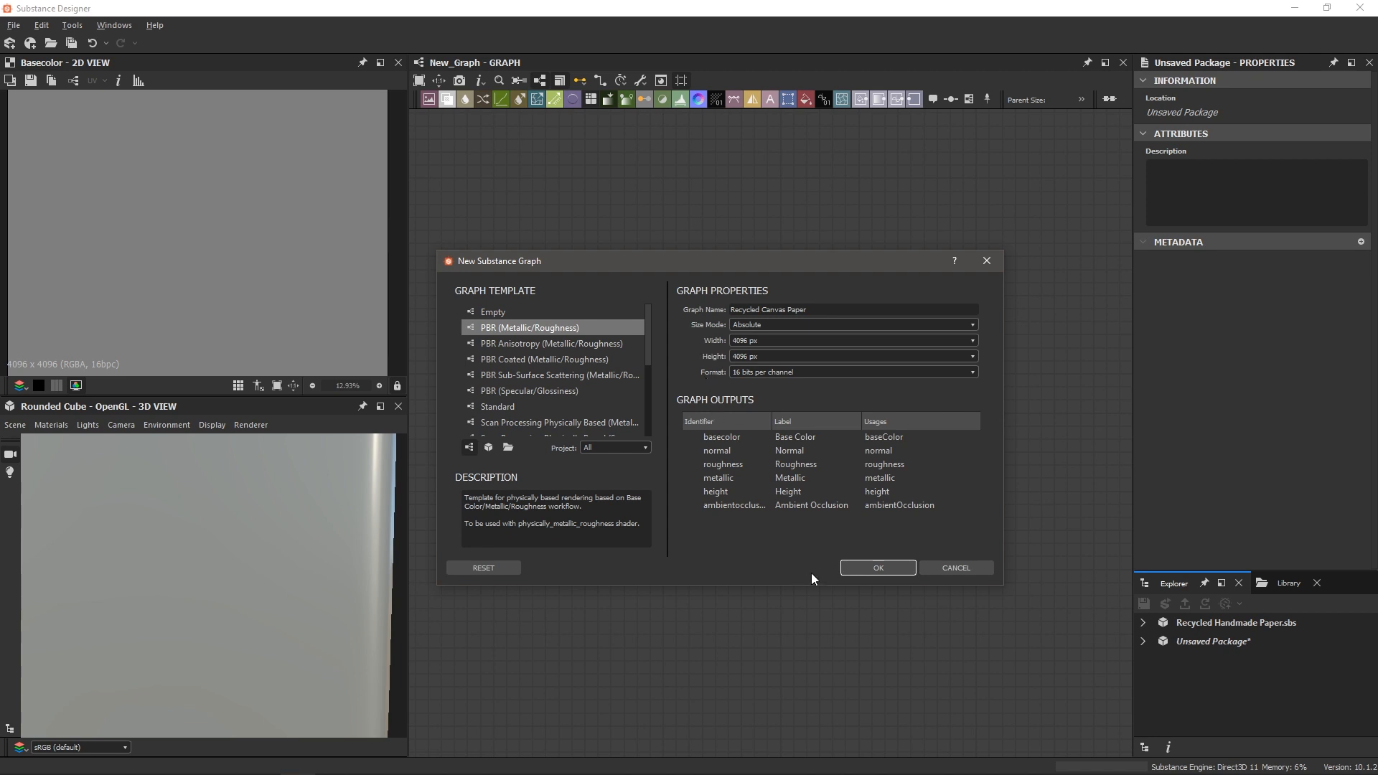
click(860, 570)
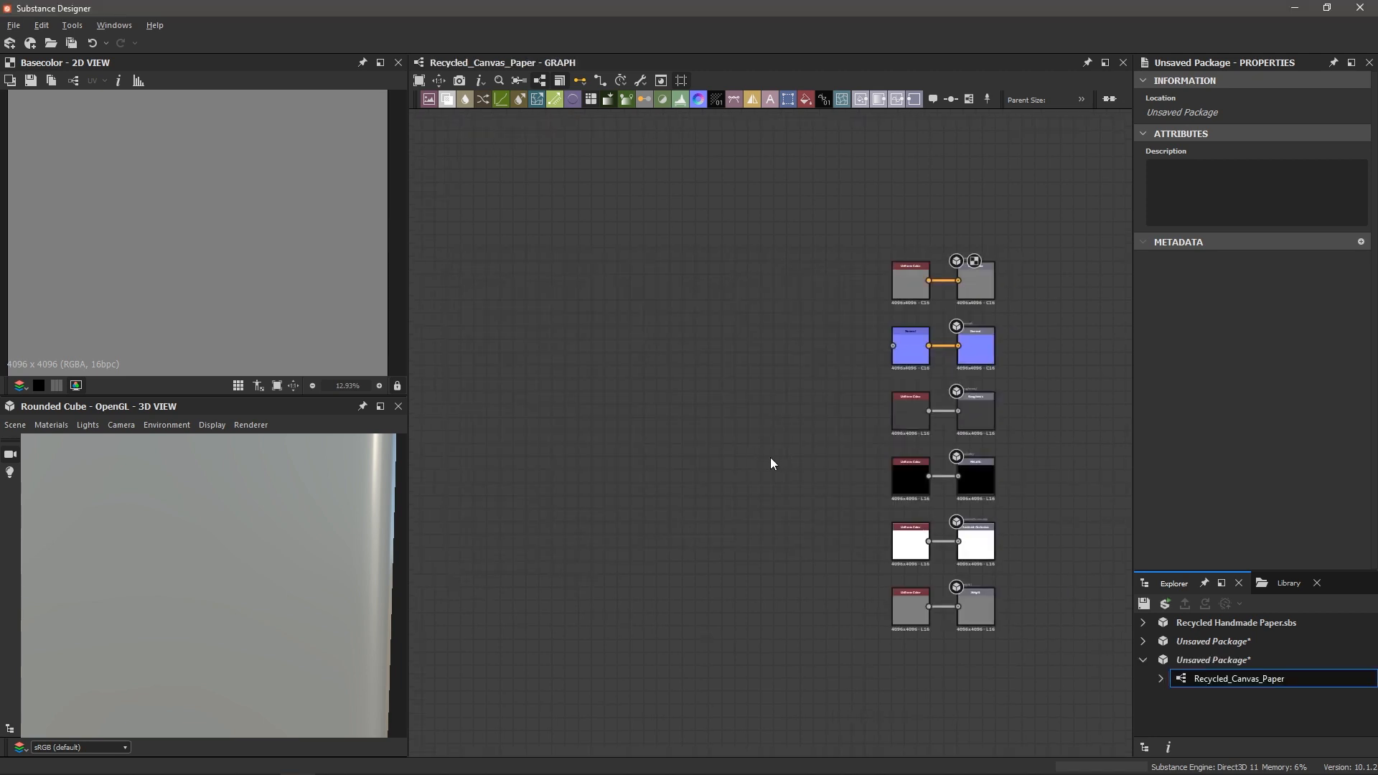
- Add a Blend node in the empty area before the output nodes and attach the comment "Final Blend" to it
scroll(772, 463, up, 1)
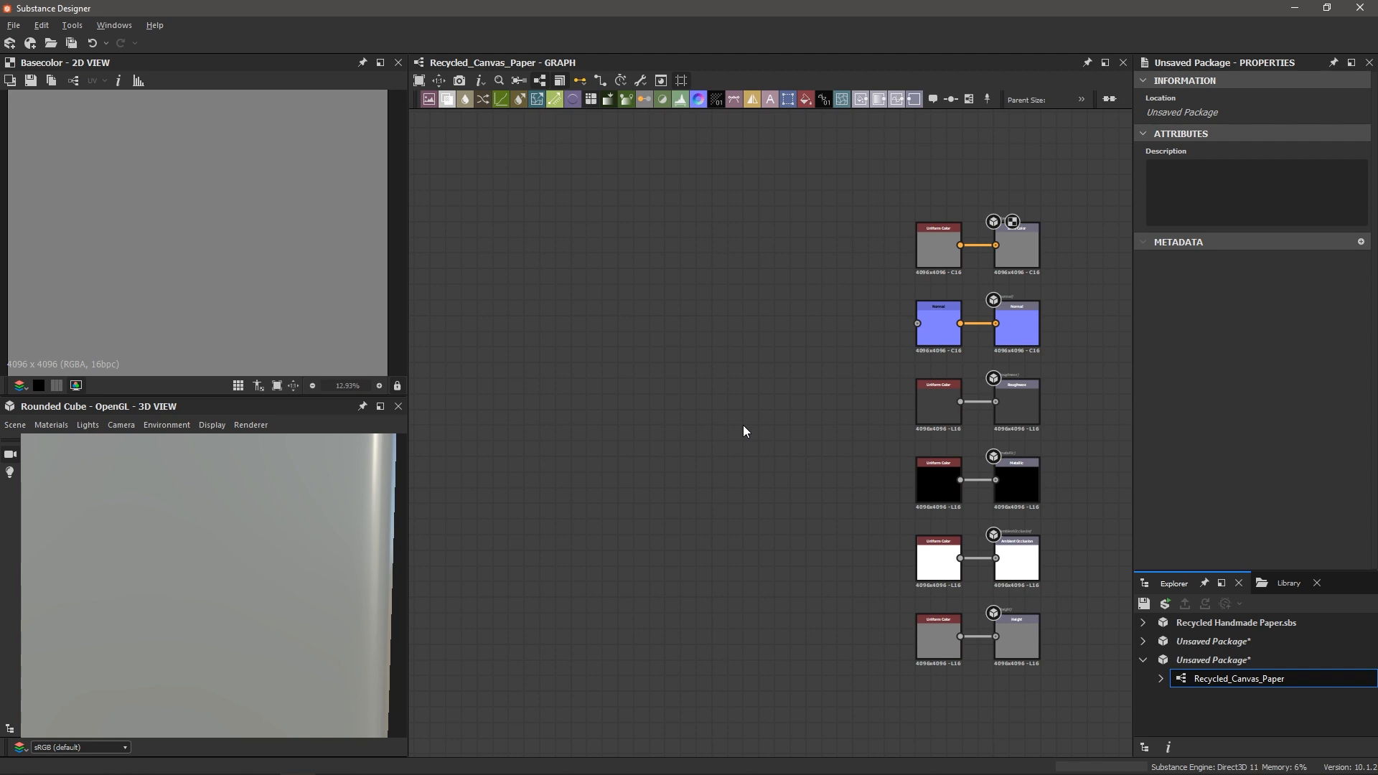
key(space)
text(b)
key(Return)
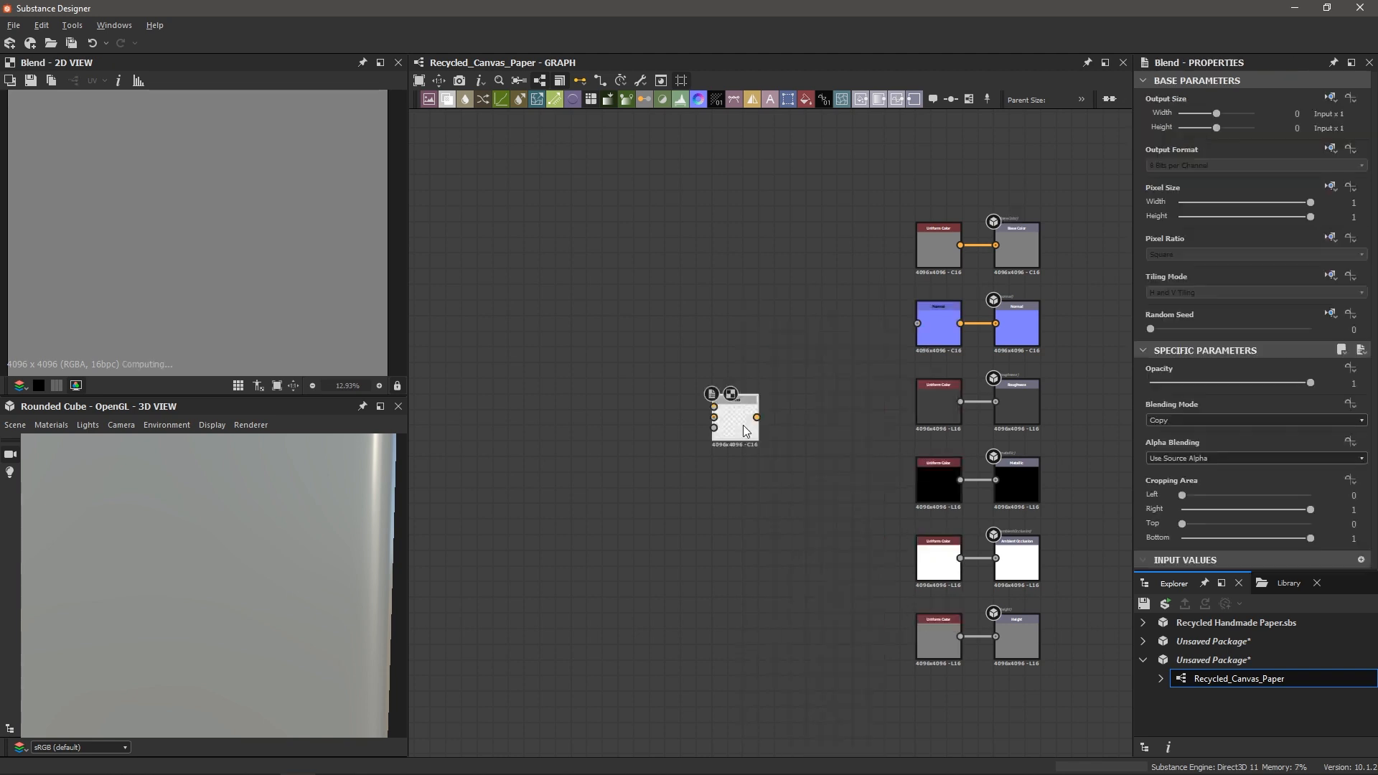
right_click(739, 427)
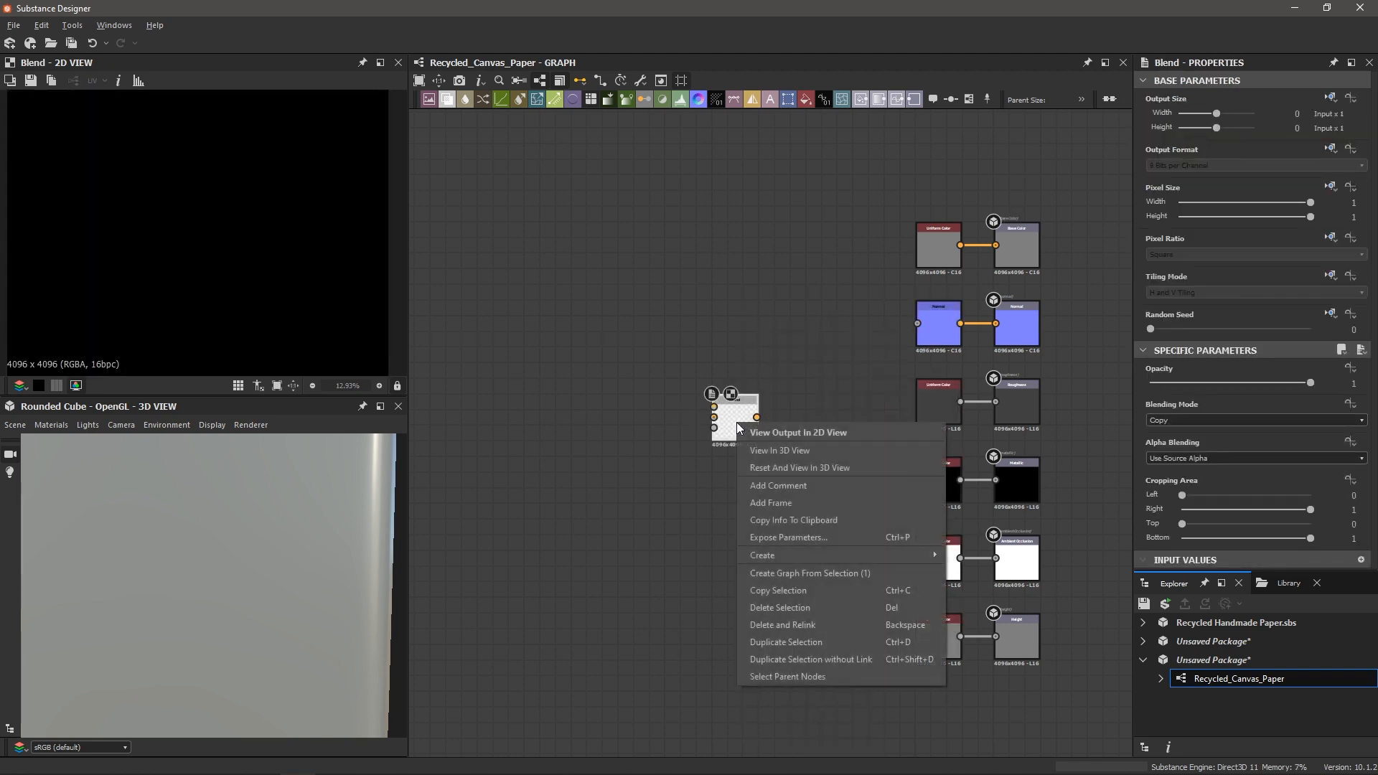
click(789, 484)
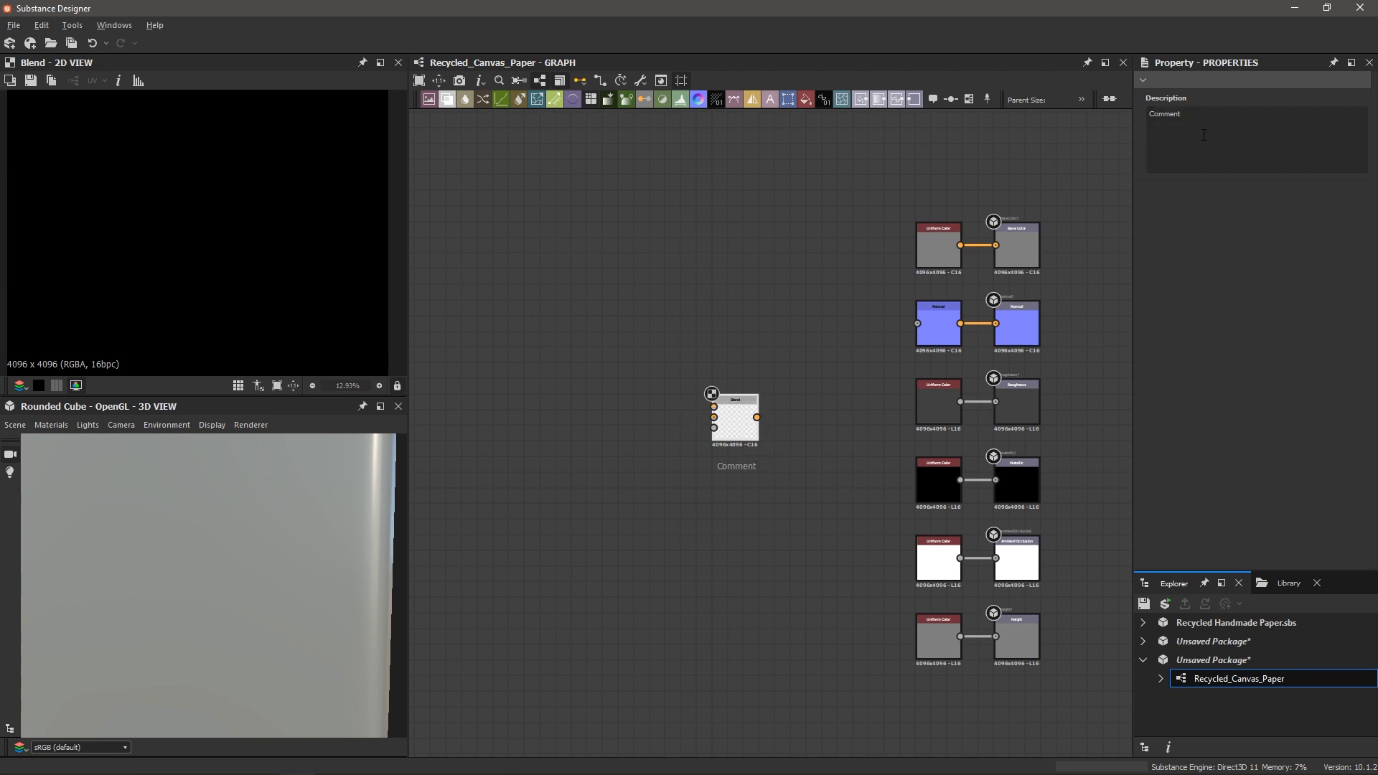
drag(1208, 125, 1033, 97)
text(Final Blen)
- Connect the Final Blend node's output to the input of the Normal node
scroll(812, 405, up, 2)
middle_drag(811, 405, 689, 386)
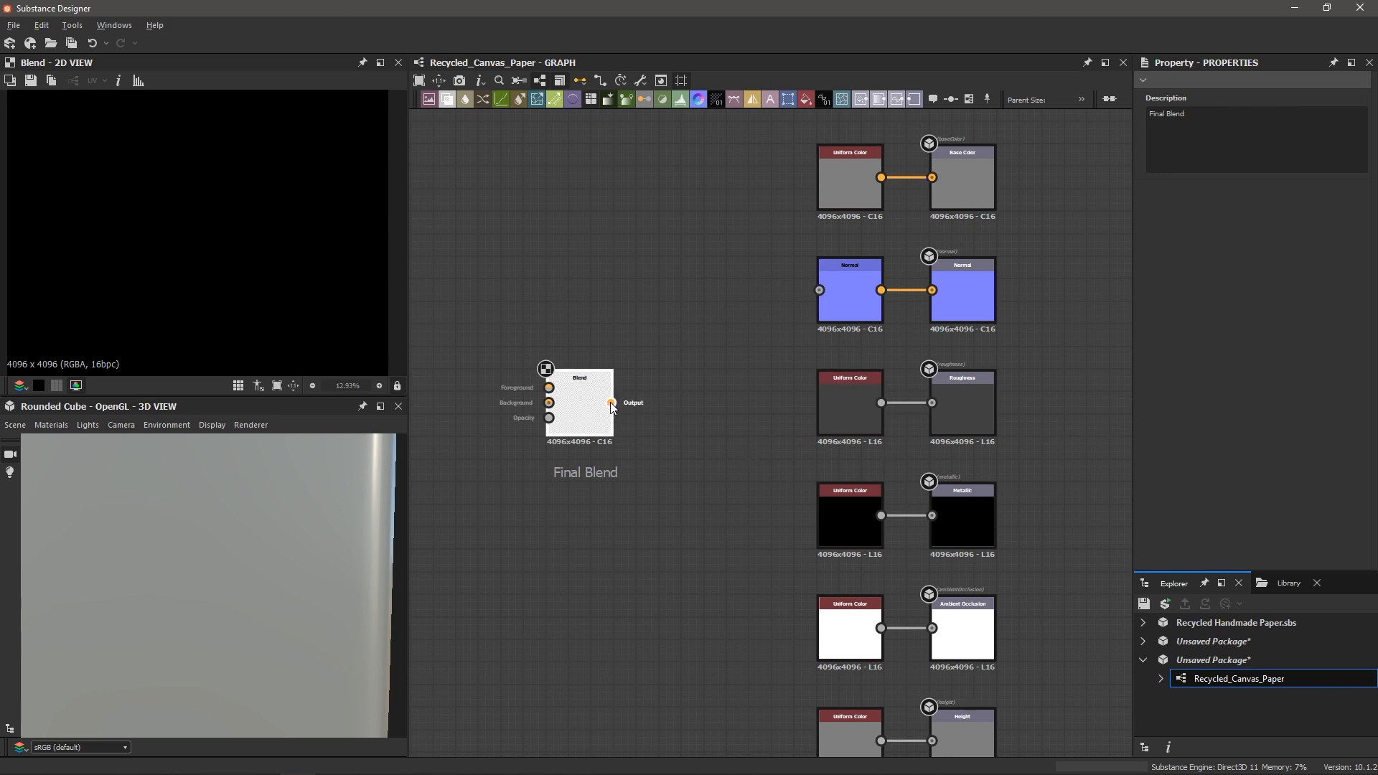
drag(611, 403, 819, 290)
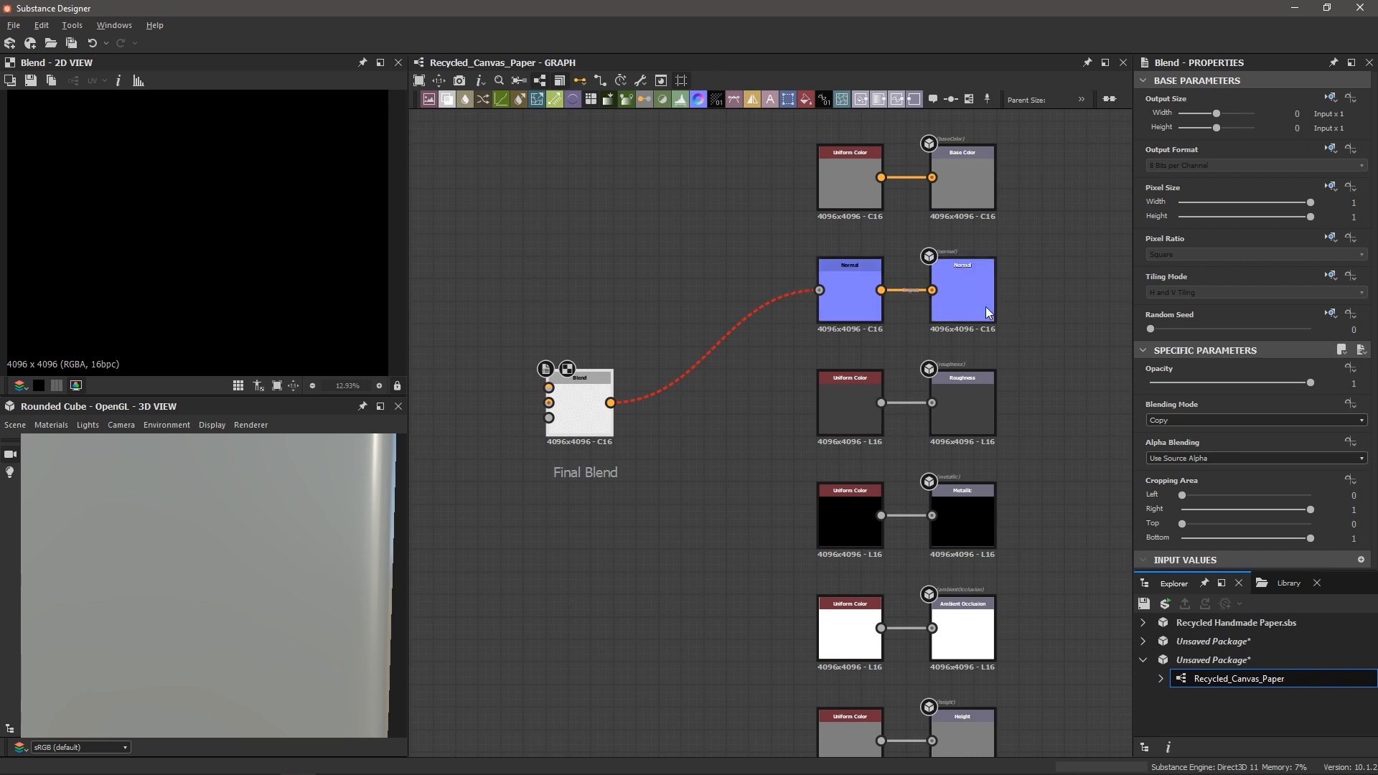
- Replace the Uniform Color node feeding the Ambient Occlusion output with an Ambient Occlusion (HBAO) node connected to that output
scroll(726, 477, up, 1)
middle_drag(726, 476, 657, 252)
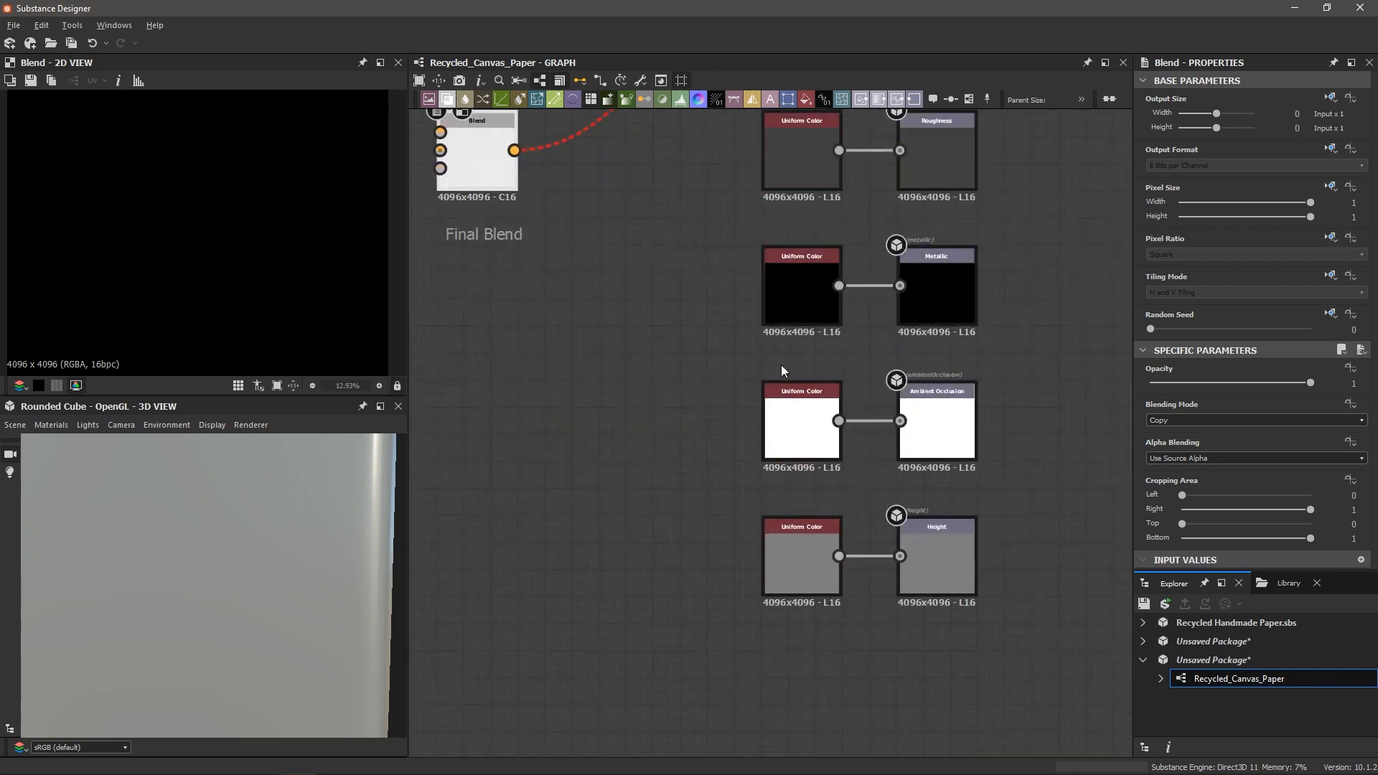
scroll(947, 459, up, 2)
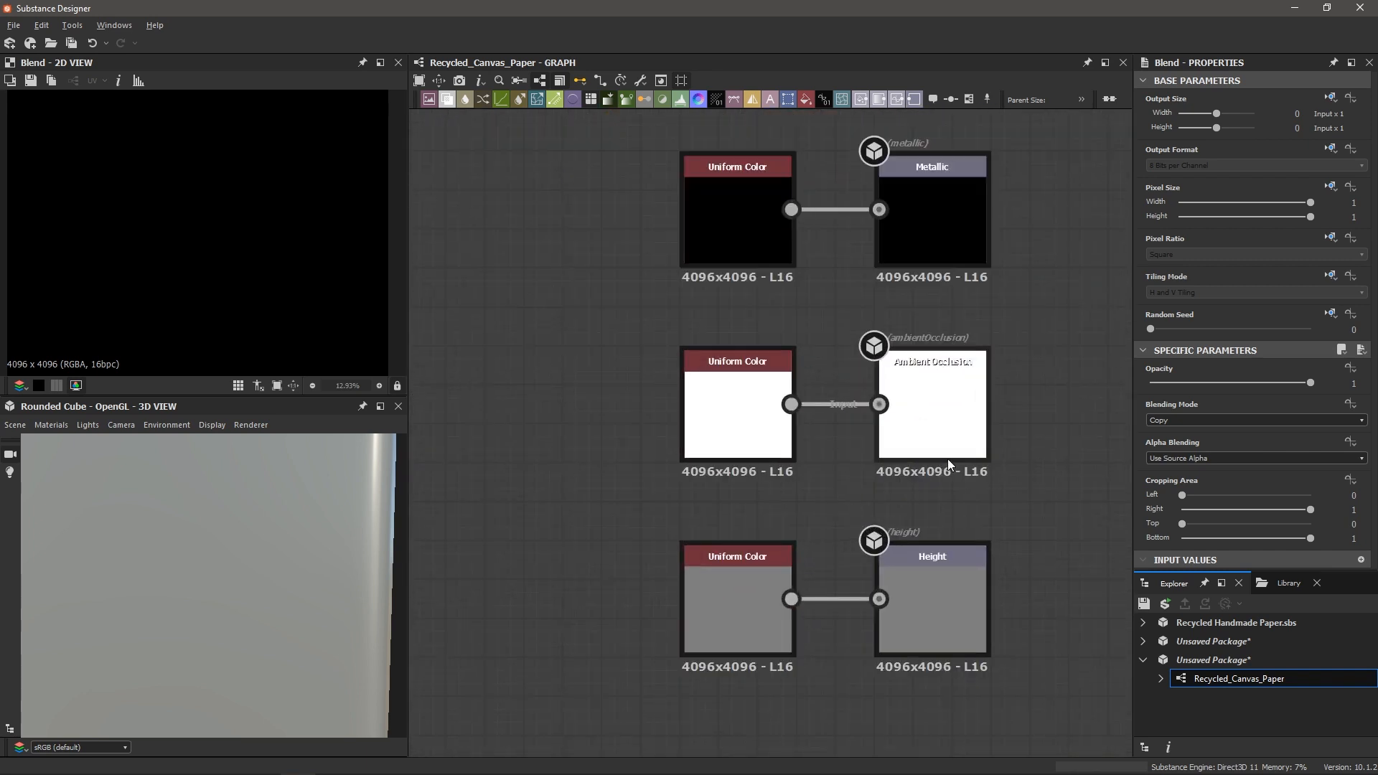
click(735, 422)
key(Delete)
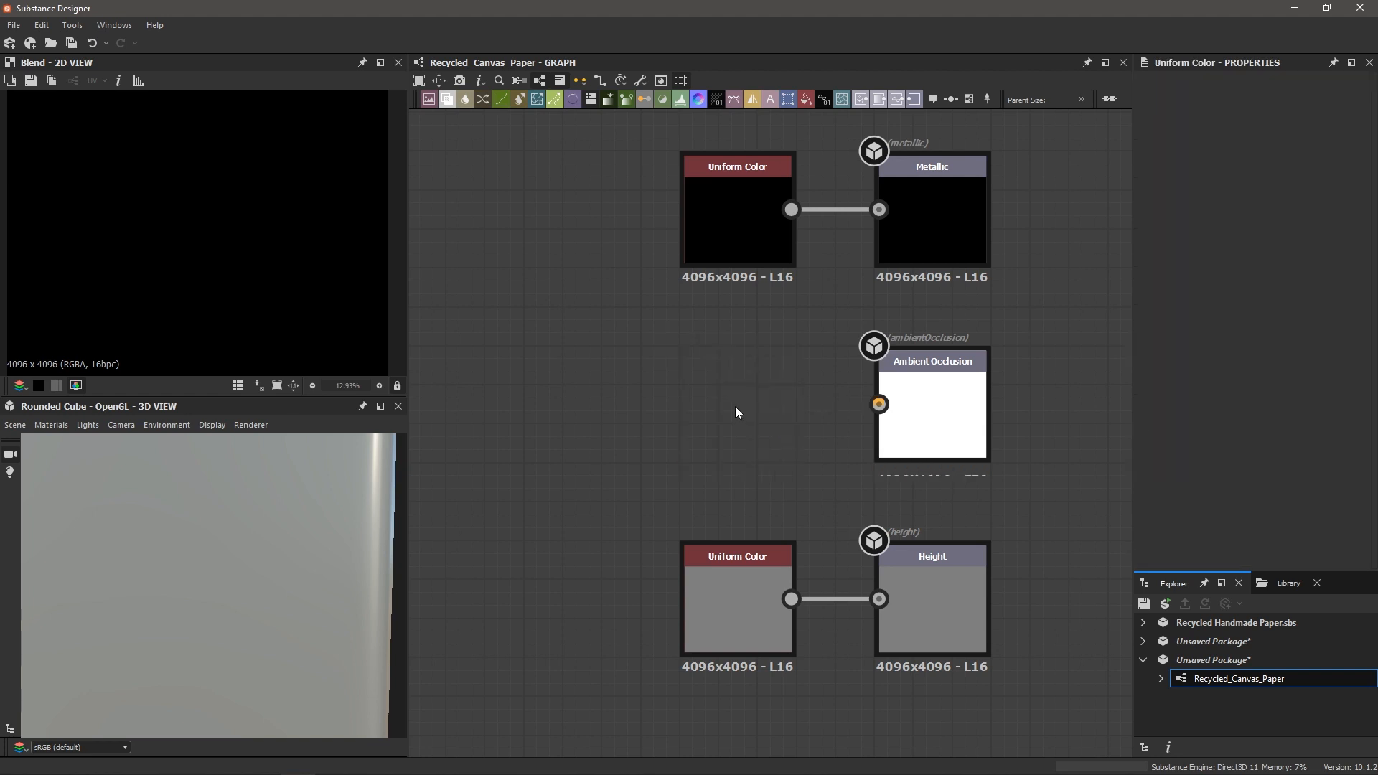
key(space)
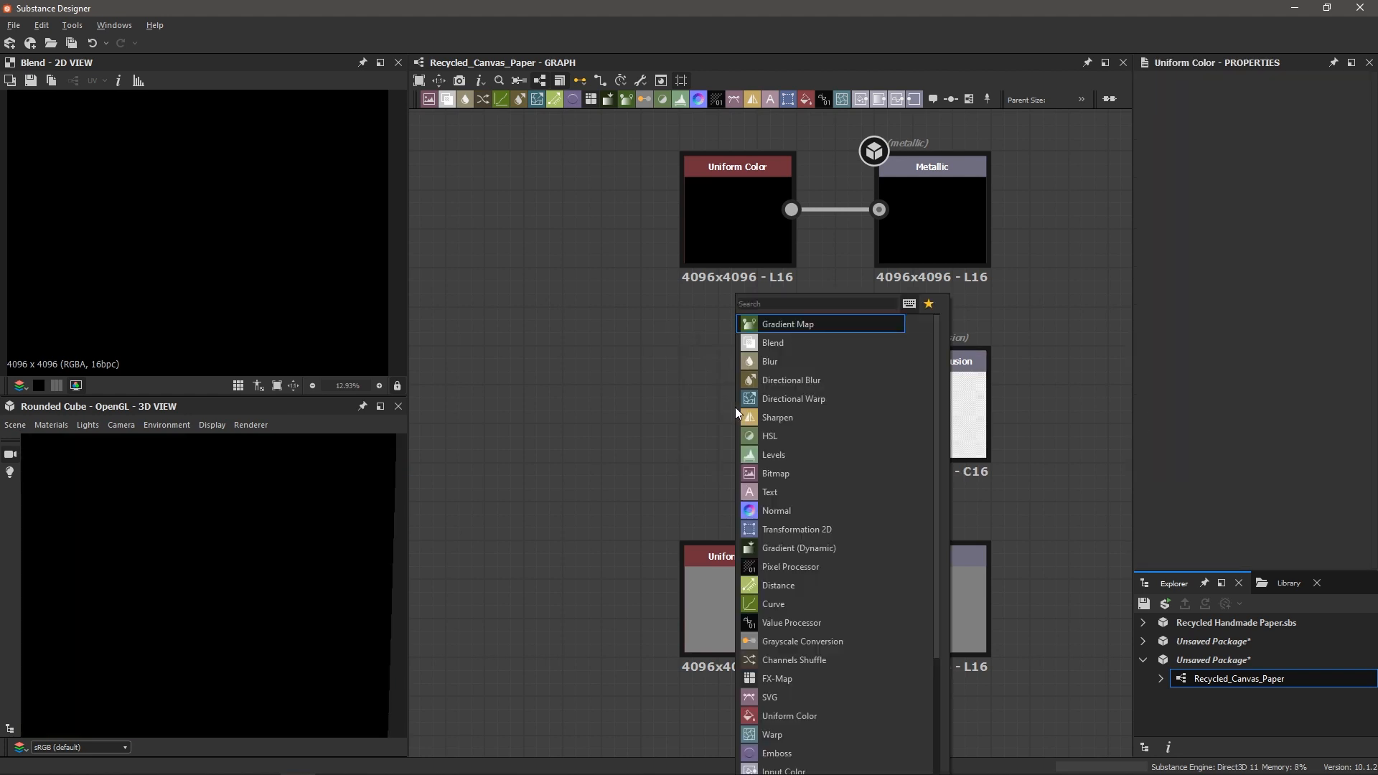
text(amb)
key(Return)
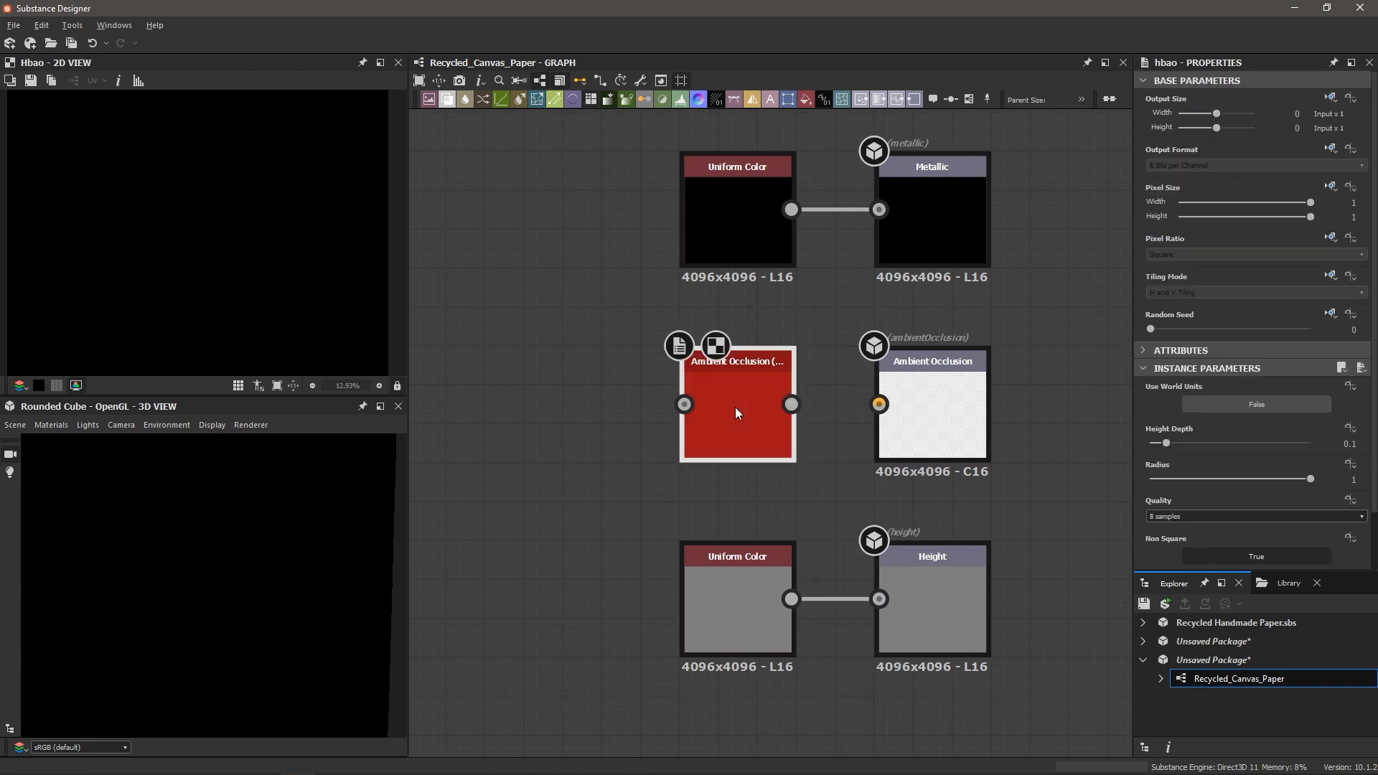
drag(790, 404, 909, 407)
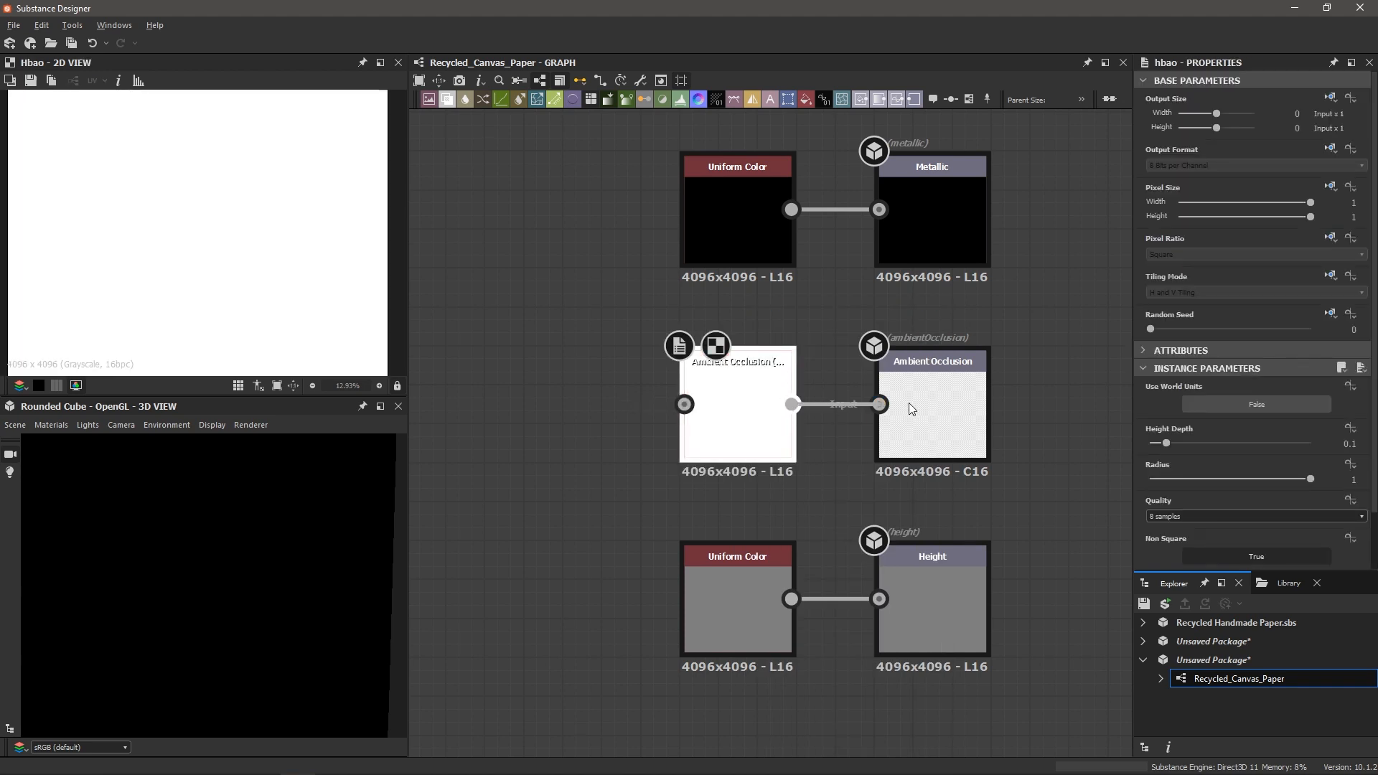
- Connect the Final Blend node's output to the height input of the Ambient Occlusion (HBAO) node
scroll(586, 393, down, 2)
middle_drag(587, 380, 676, 521)
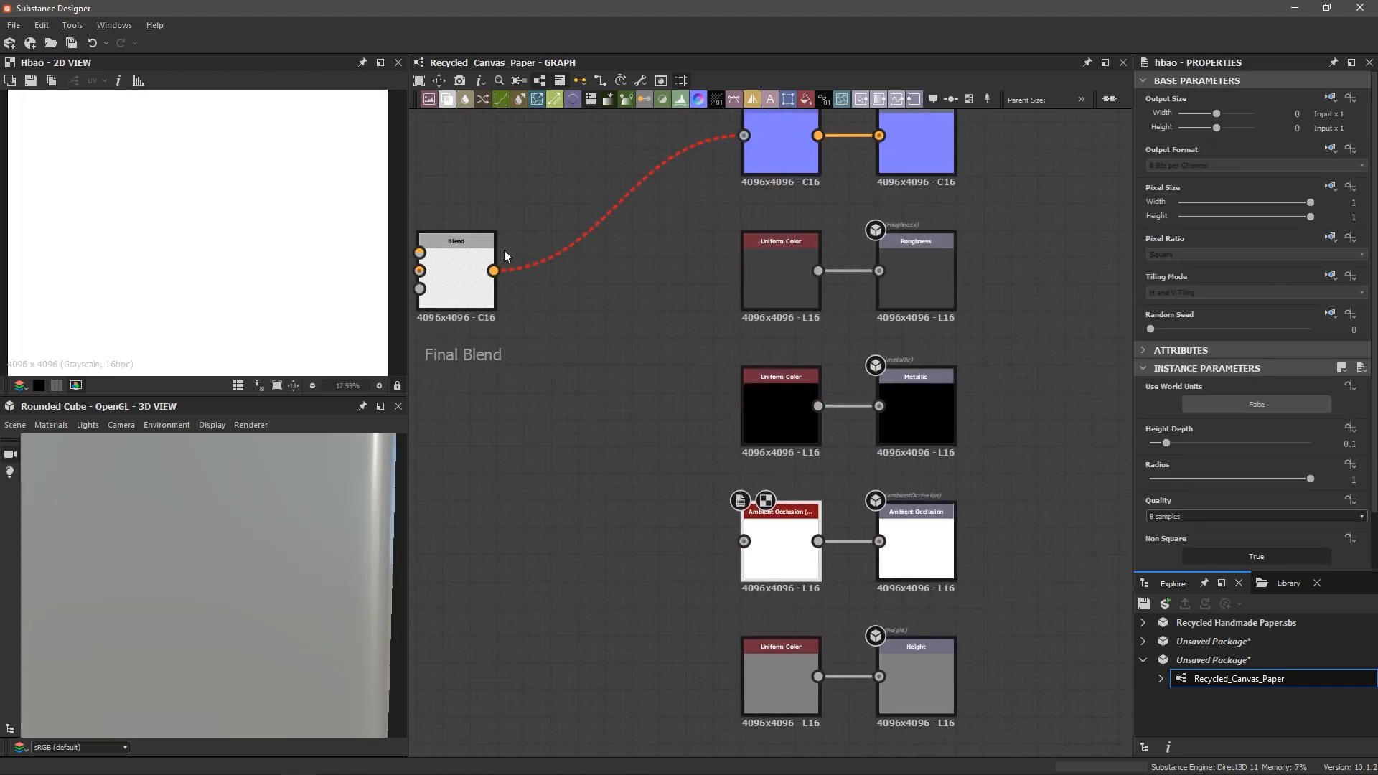
drag(493, 270, 782, 557)
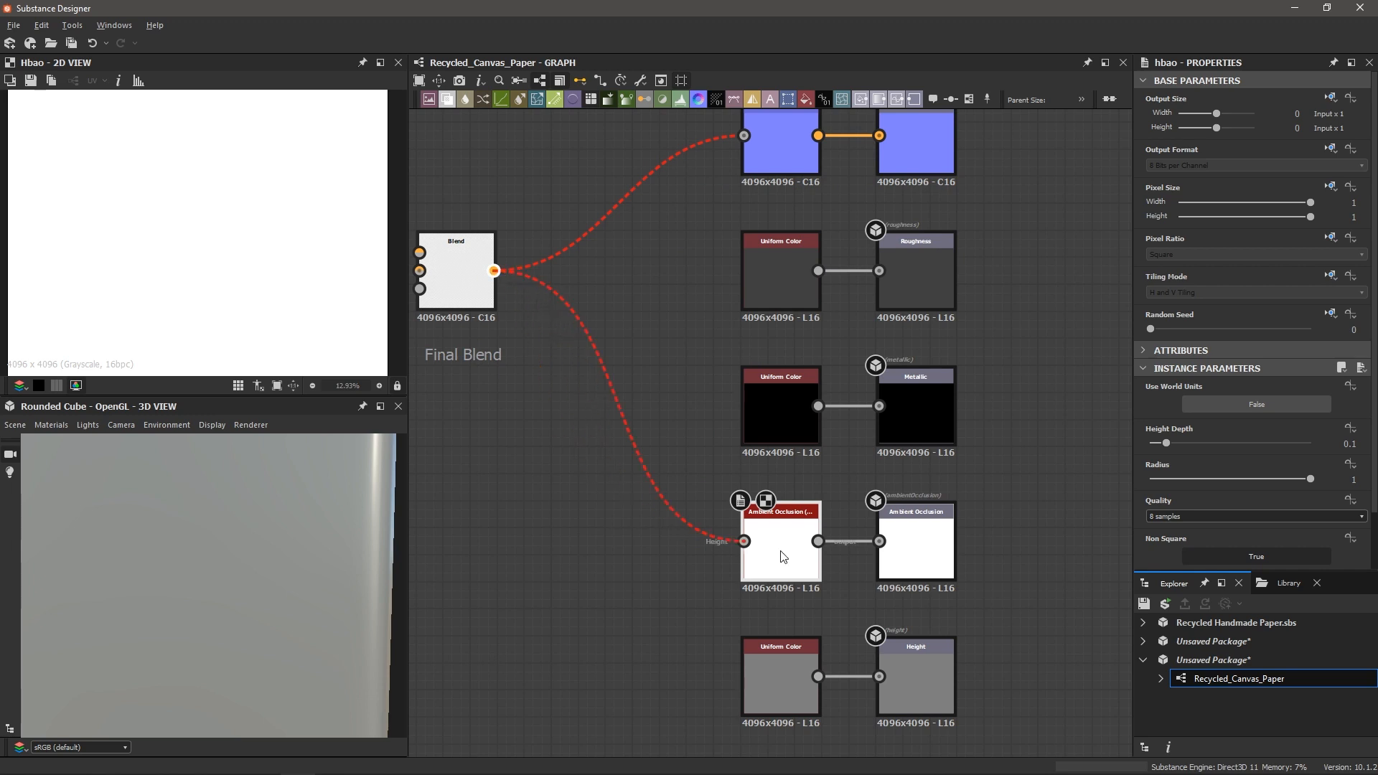
- Set the Height Depth of the Ambient Occlusion (HBAO) node to 0.35
scroll(783, 557, up, 2)
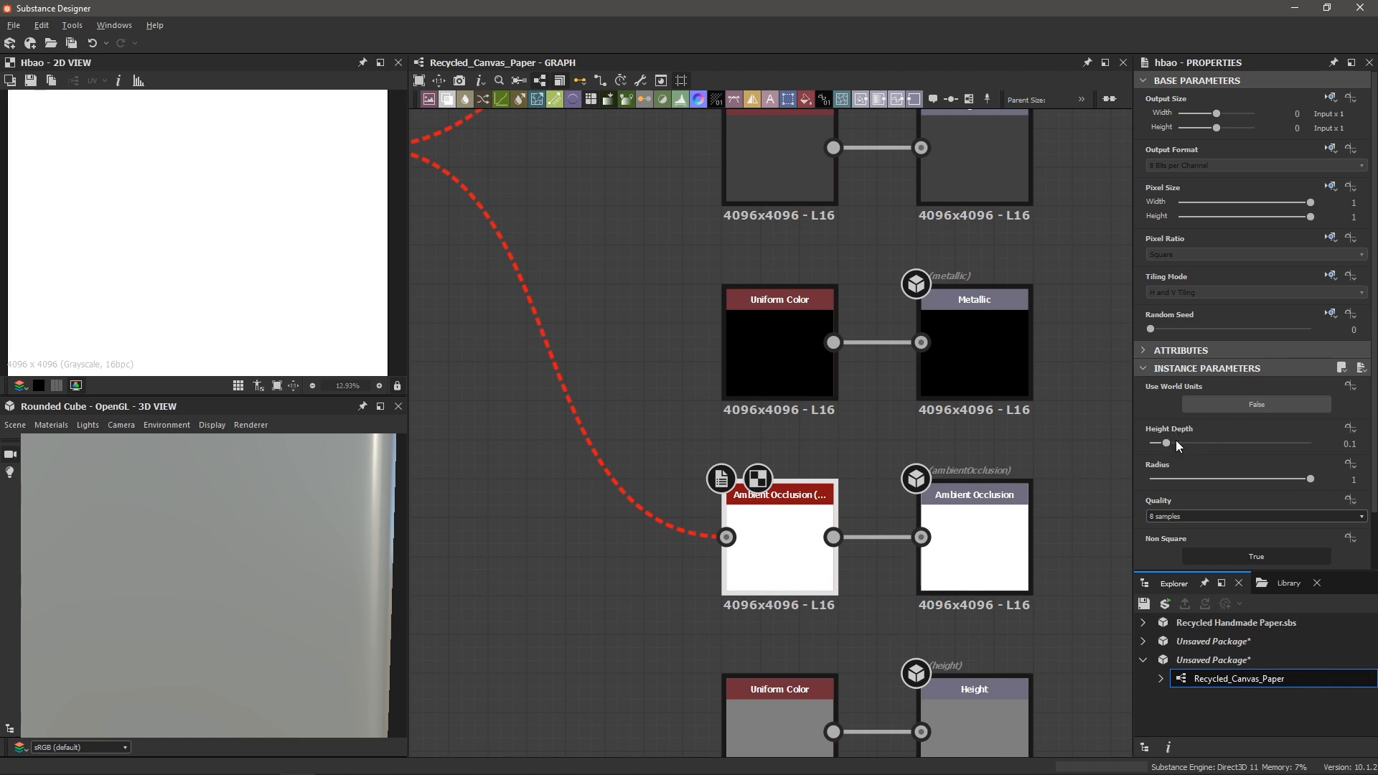
scroll(1177, 441, down, 1)
drag(1174, 398, 1207, 403)
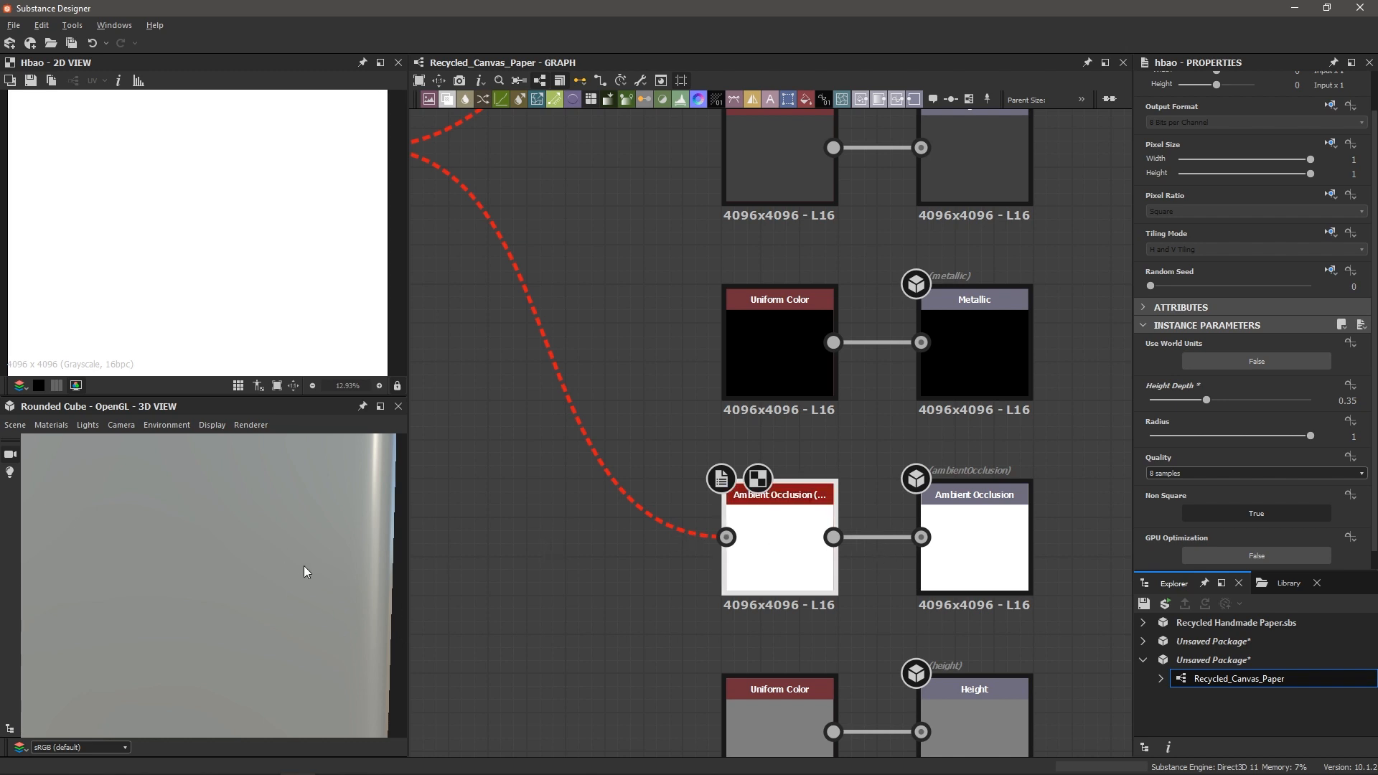
- Delete the Uniform Color node feeding the Height output and connect the Final Blend node directly to Height
scroll(493, 535, down, 3)
middle_drag(567, 357, 600, 402)
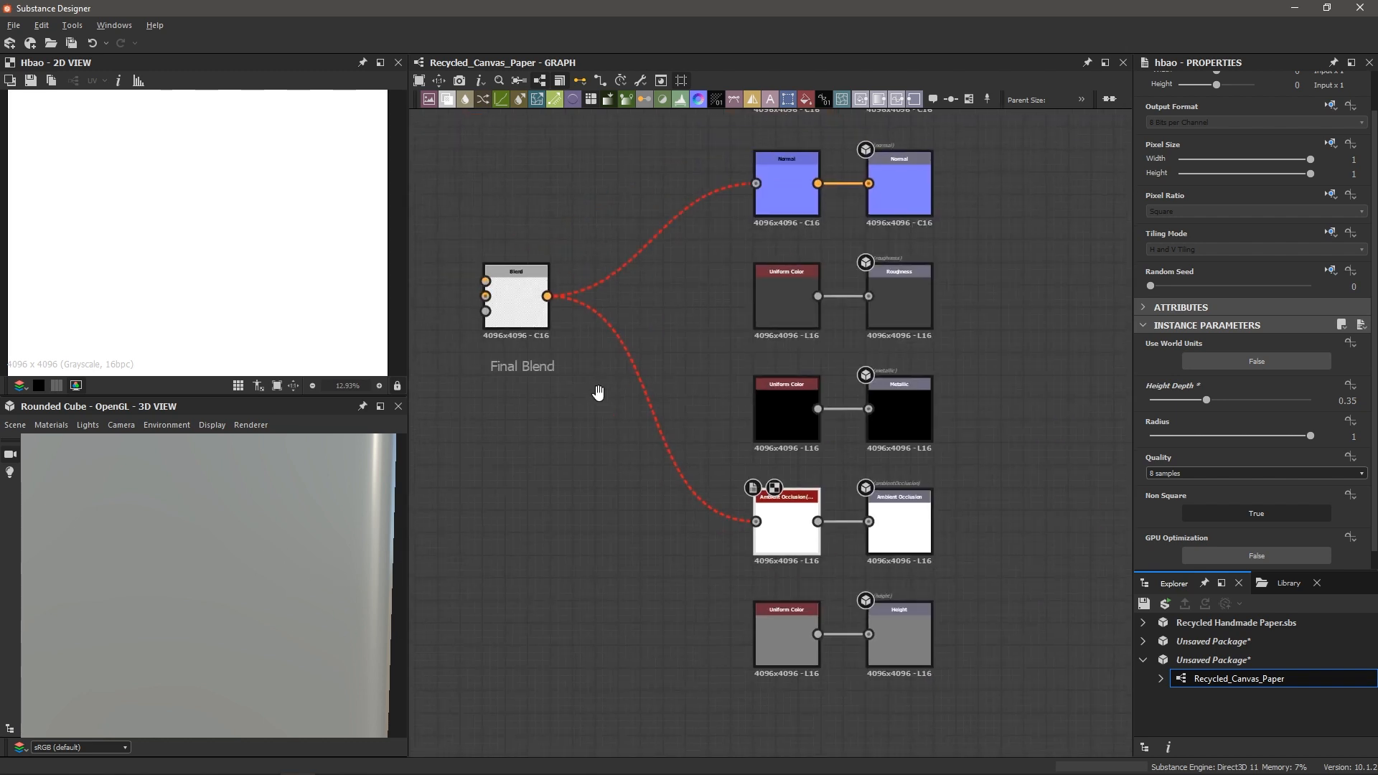
scroll(638, 536, up, 2)
middle_drag(637, 535, 550, 325)
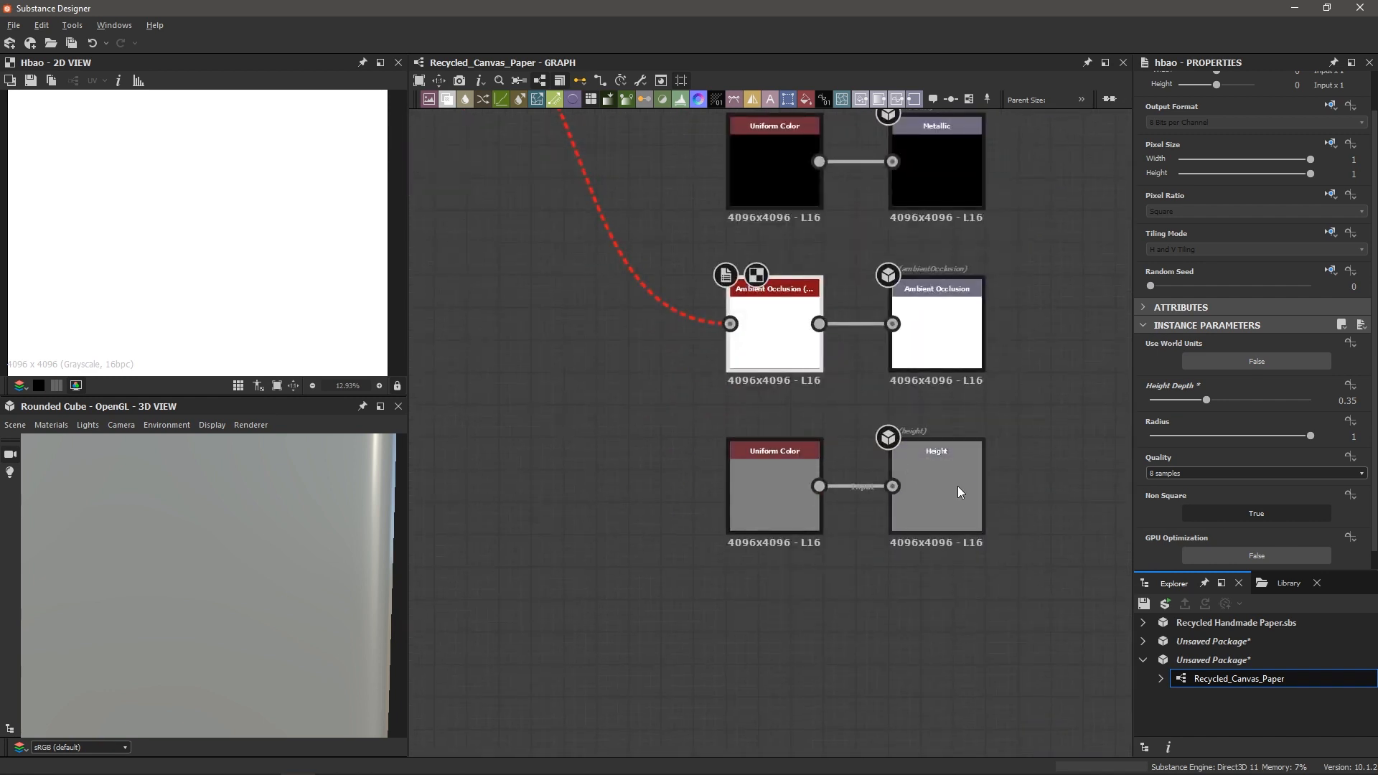
click(785, 495)
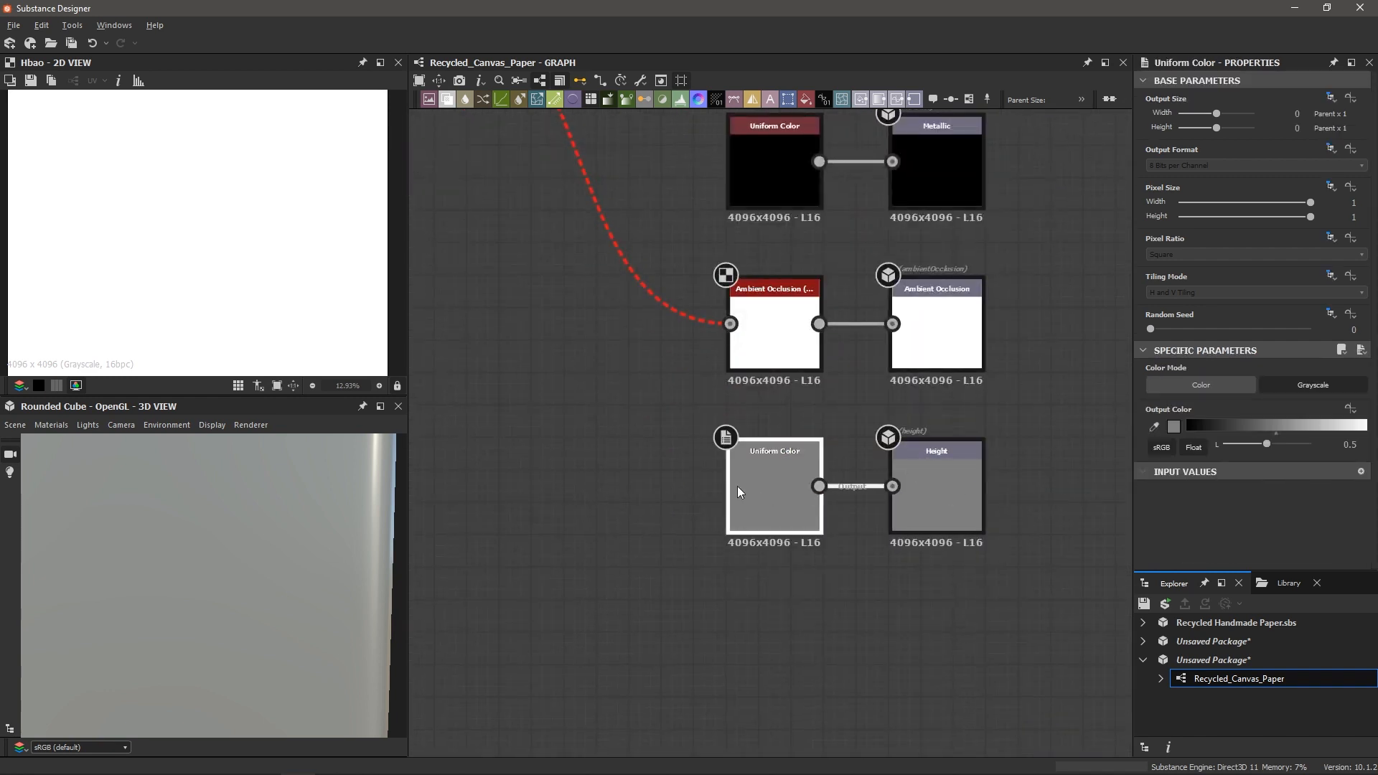
key(Delete)
scroll(636, 437, down, 1)
middle_drag(636, 438, 738, 524)
scroll(692, 434, down, 1)
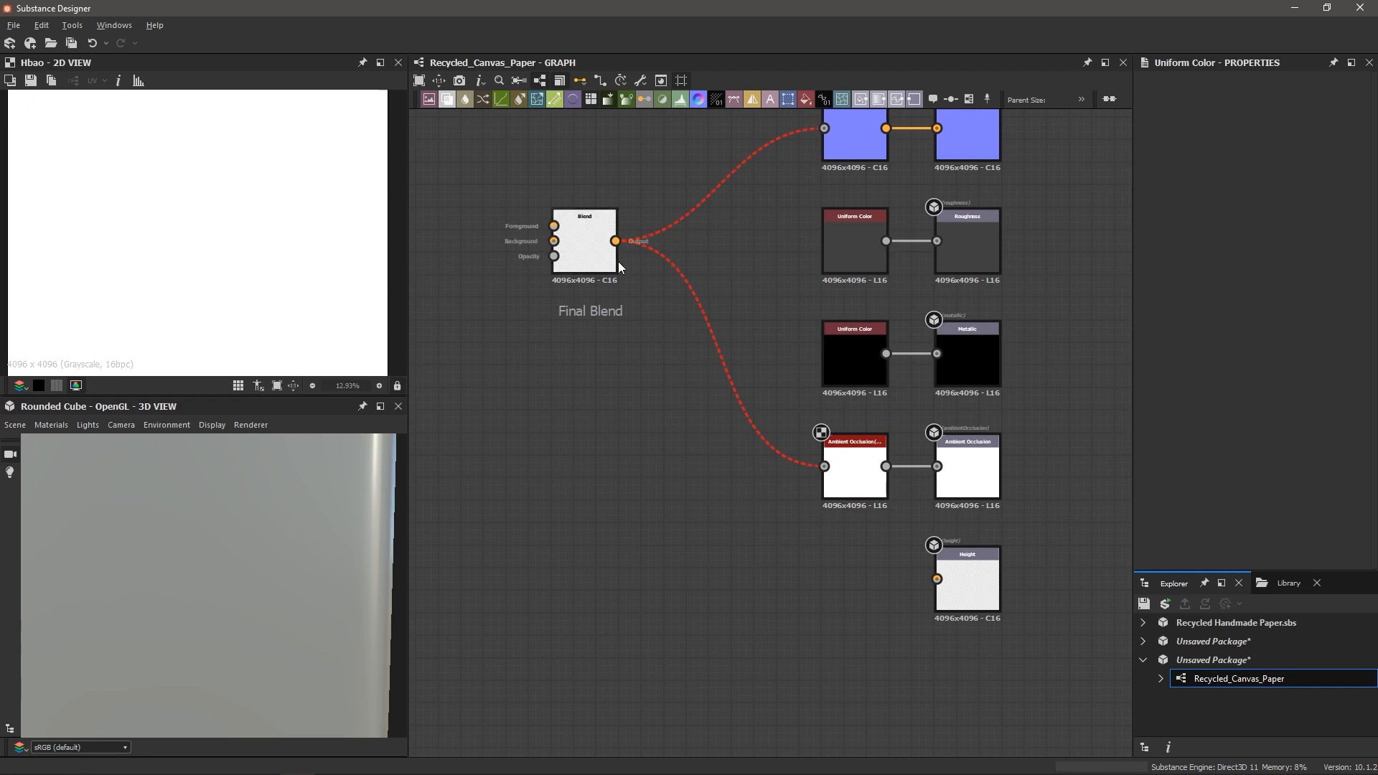
drag(615, 241, 941, 595)
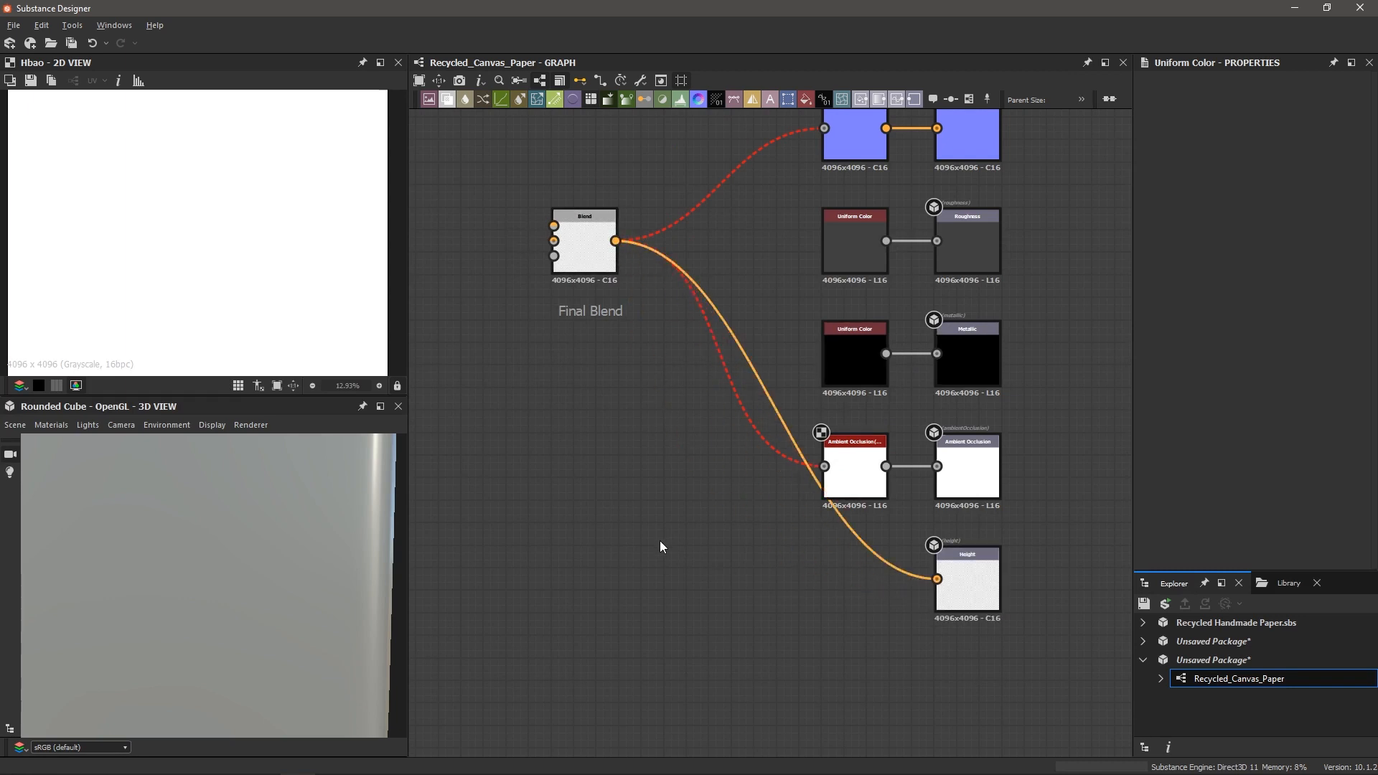
- Switch the Uniform Color node feeding Base Color to grayscale mode and set its output luminance to 0.74
middle_drag(650, 455, 619, 574)
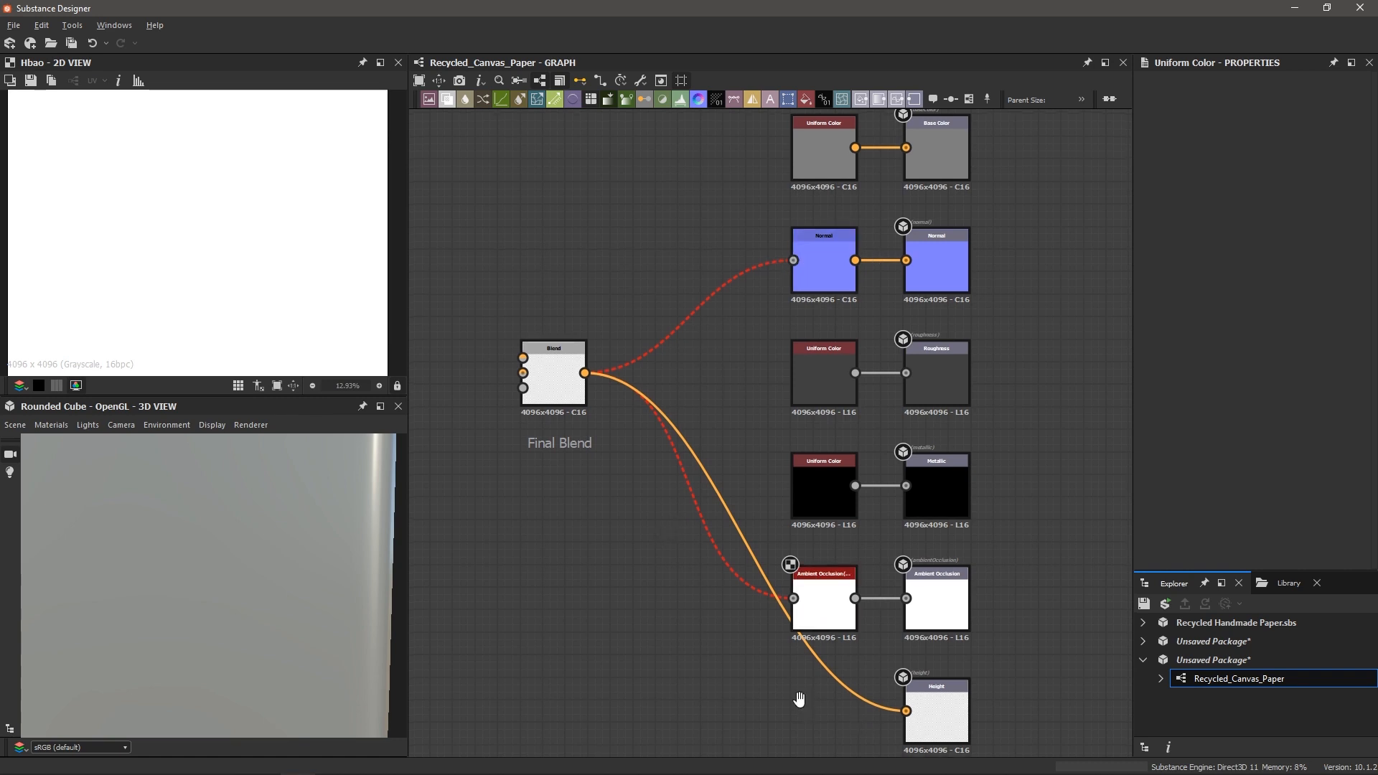
middle_drag(799, 702, 786, 592)
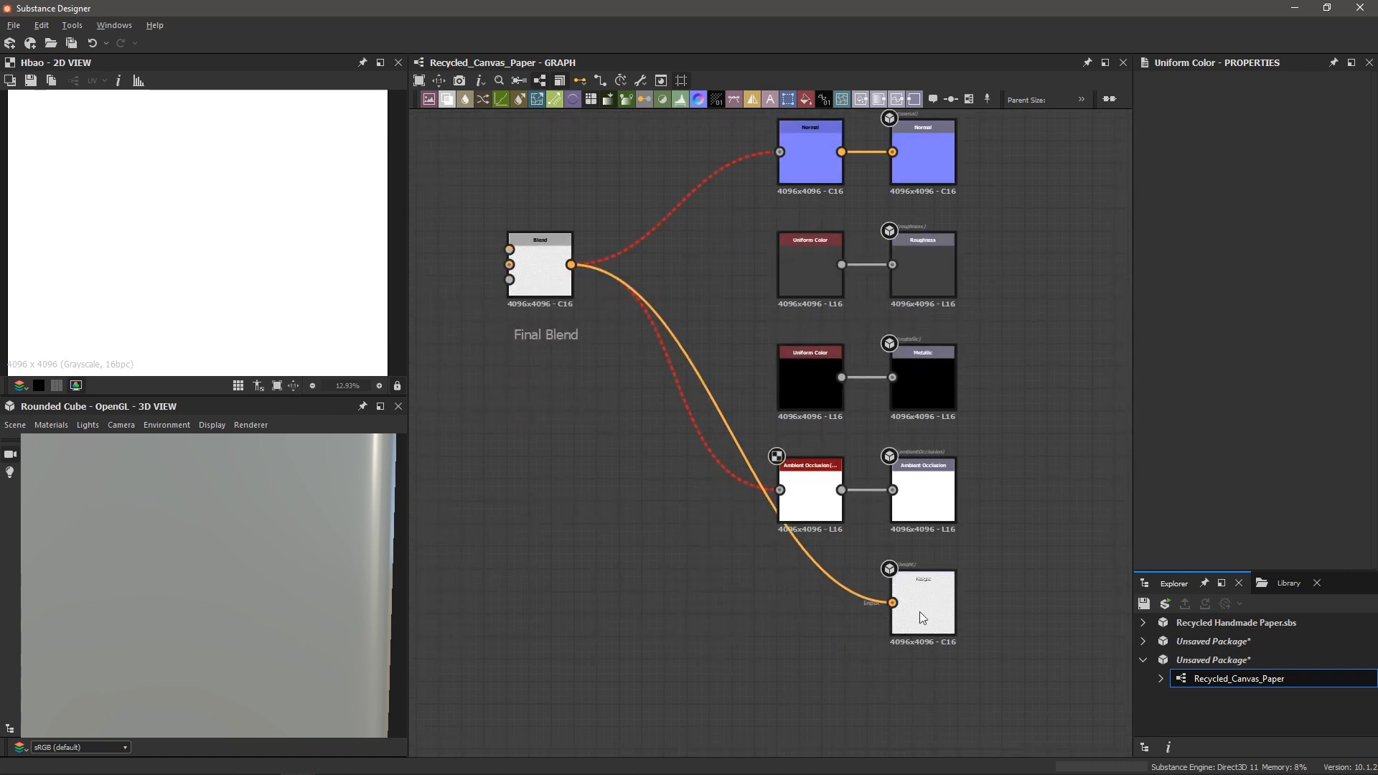
middle_drag(583, 423, 586, 607)
middle_drag(594, 317, 553, 387)
scroll(726, 353, up, 3)
middle_drag(725, 347, 612, 386)
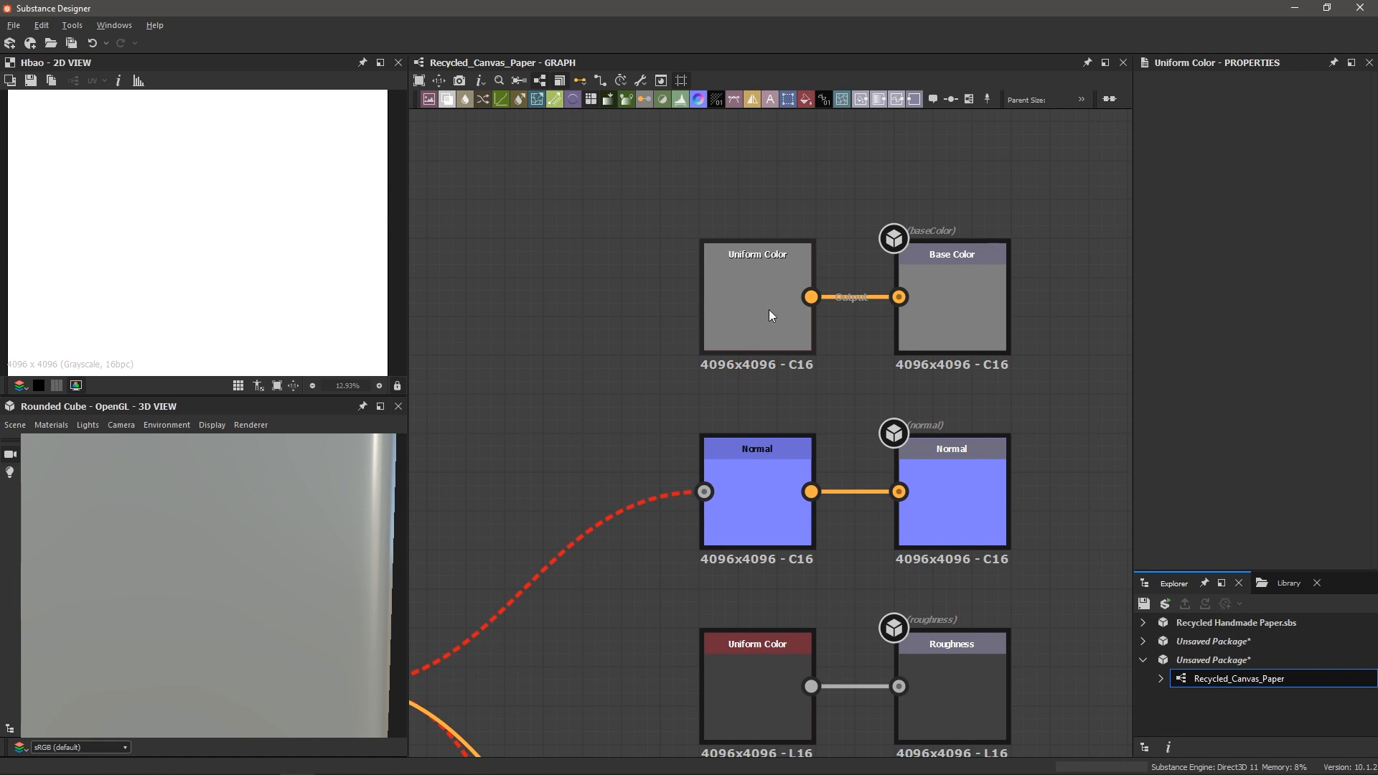
click(747, 292)
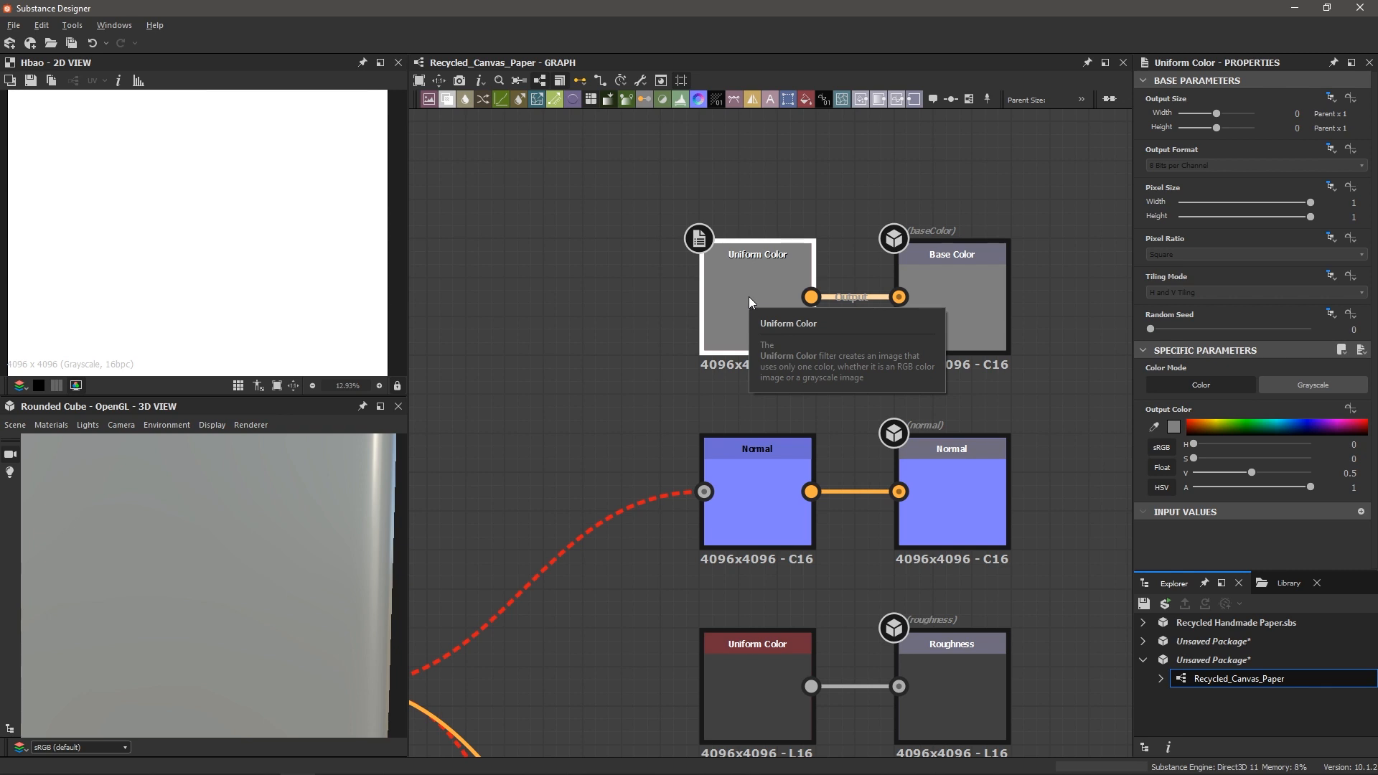
double_click(751, 300)
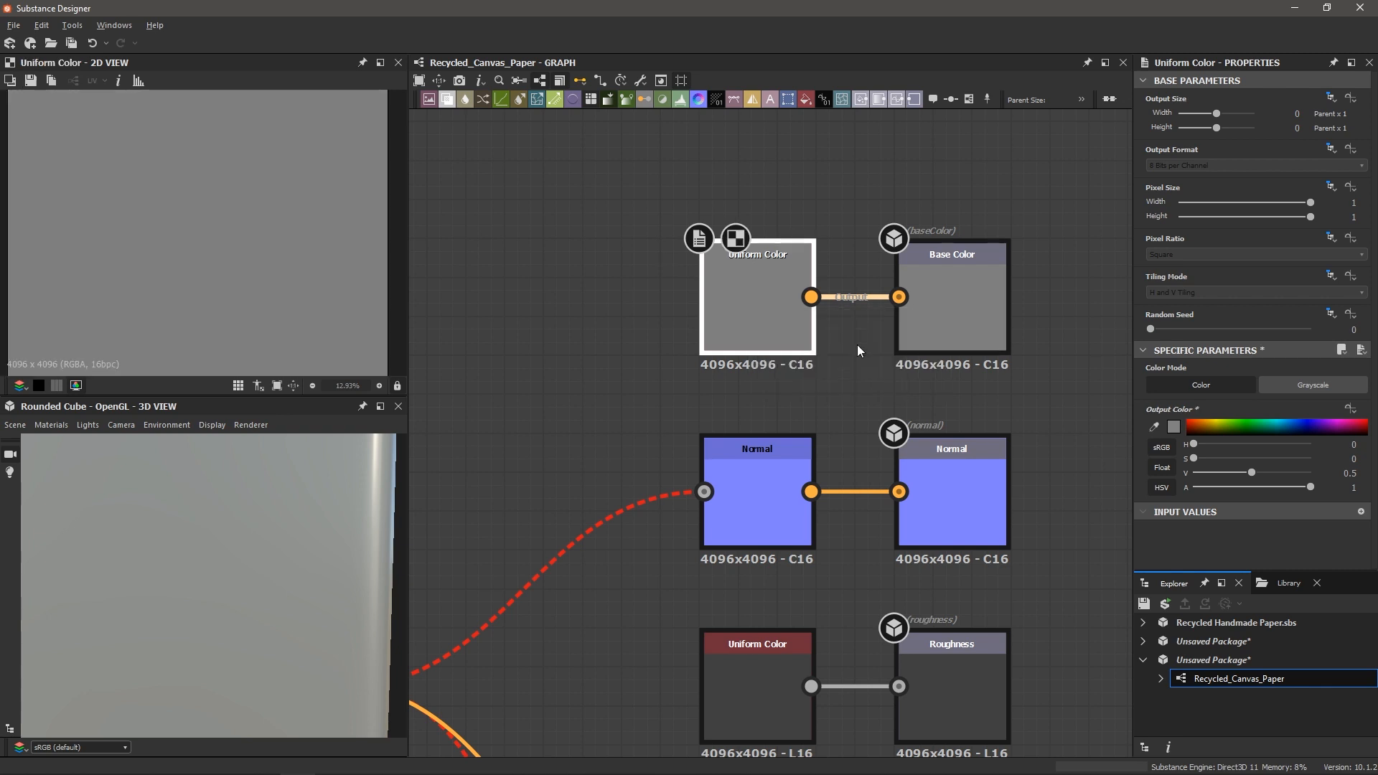
click(1326, 387)
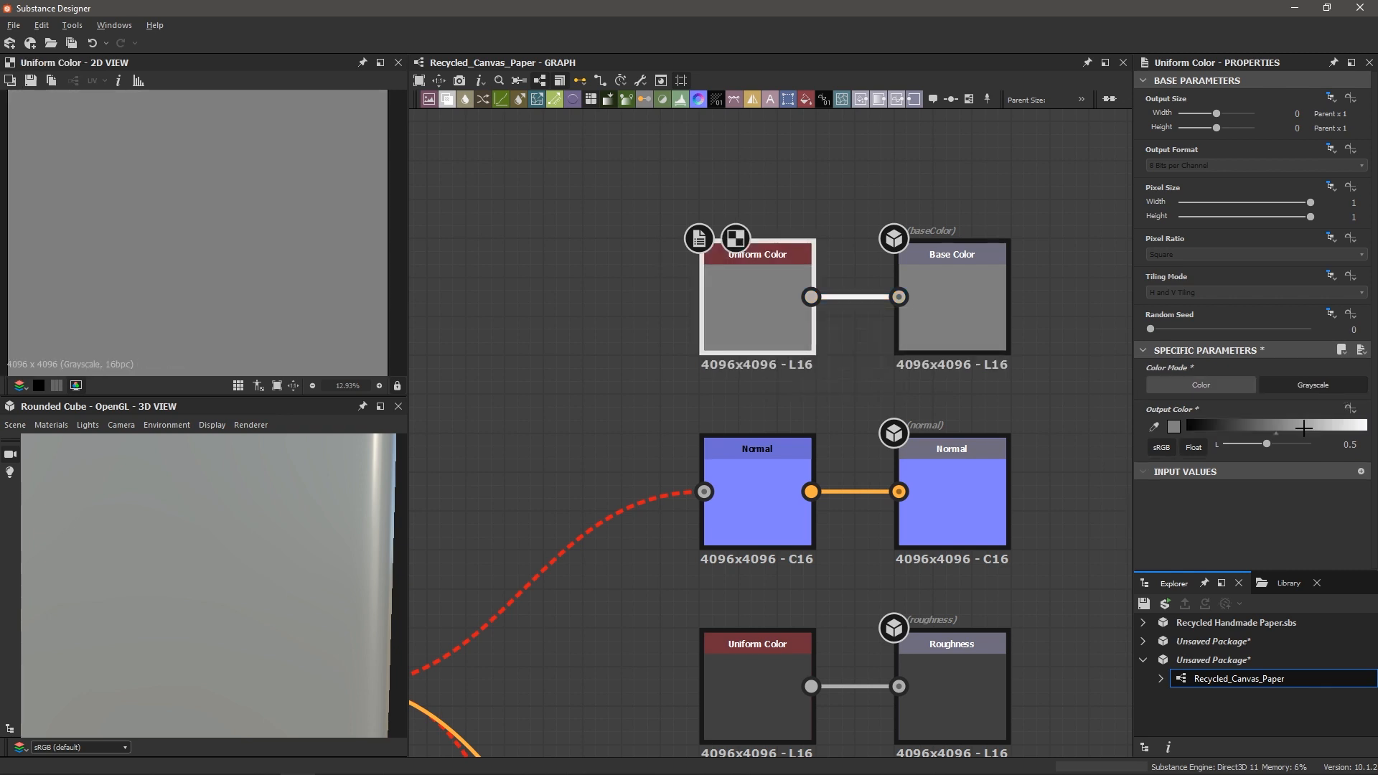
mouse_move(1304, 428)
mouse_down()
mouse_move(1316, 430)
mouse_move(1292, 433)
mouse_move(1319, 432)
mouse_up()
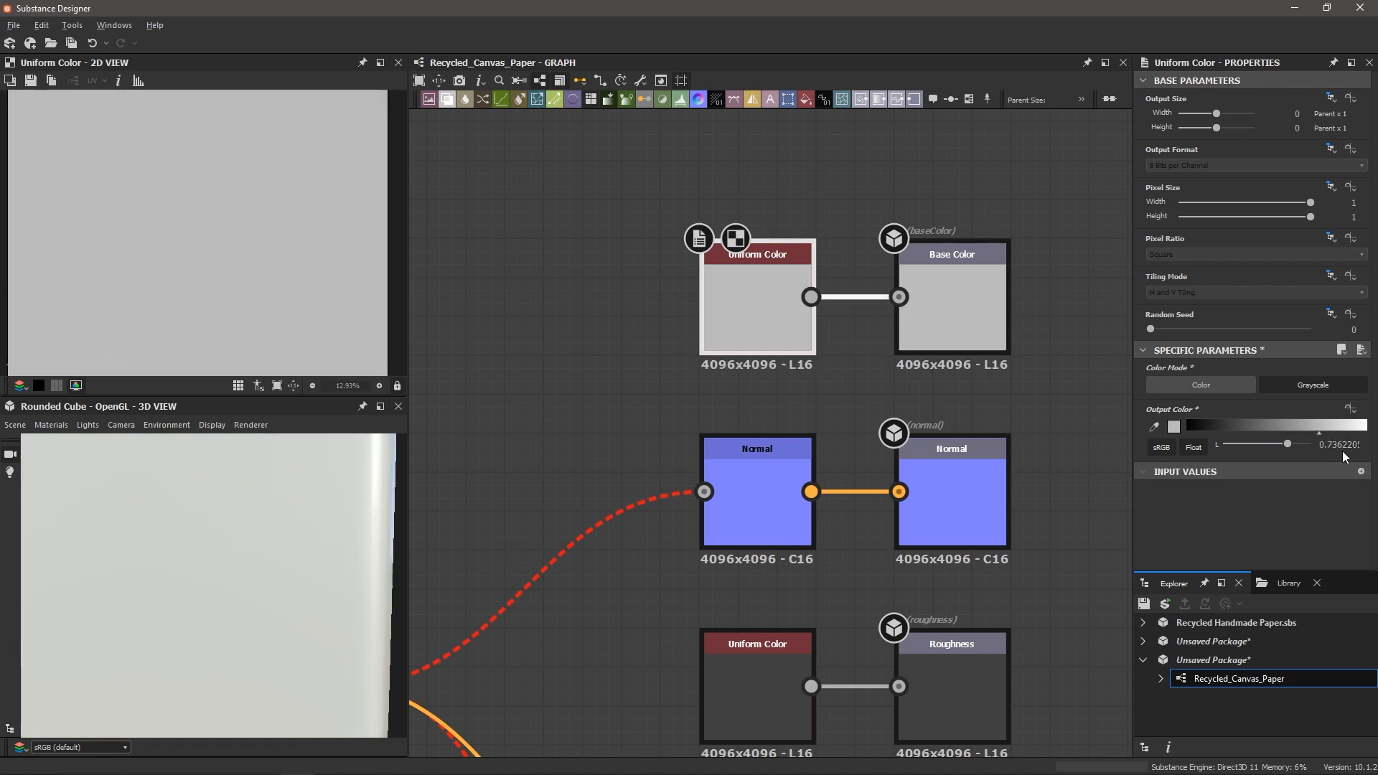
double_click(1339, 444)
key(Return)
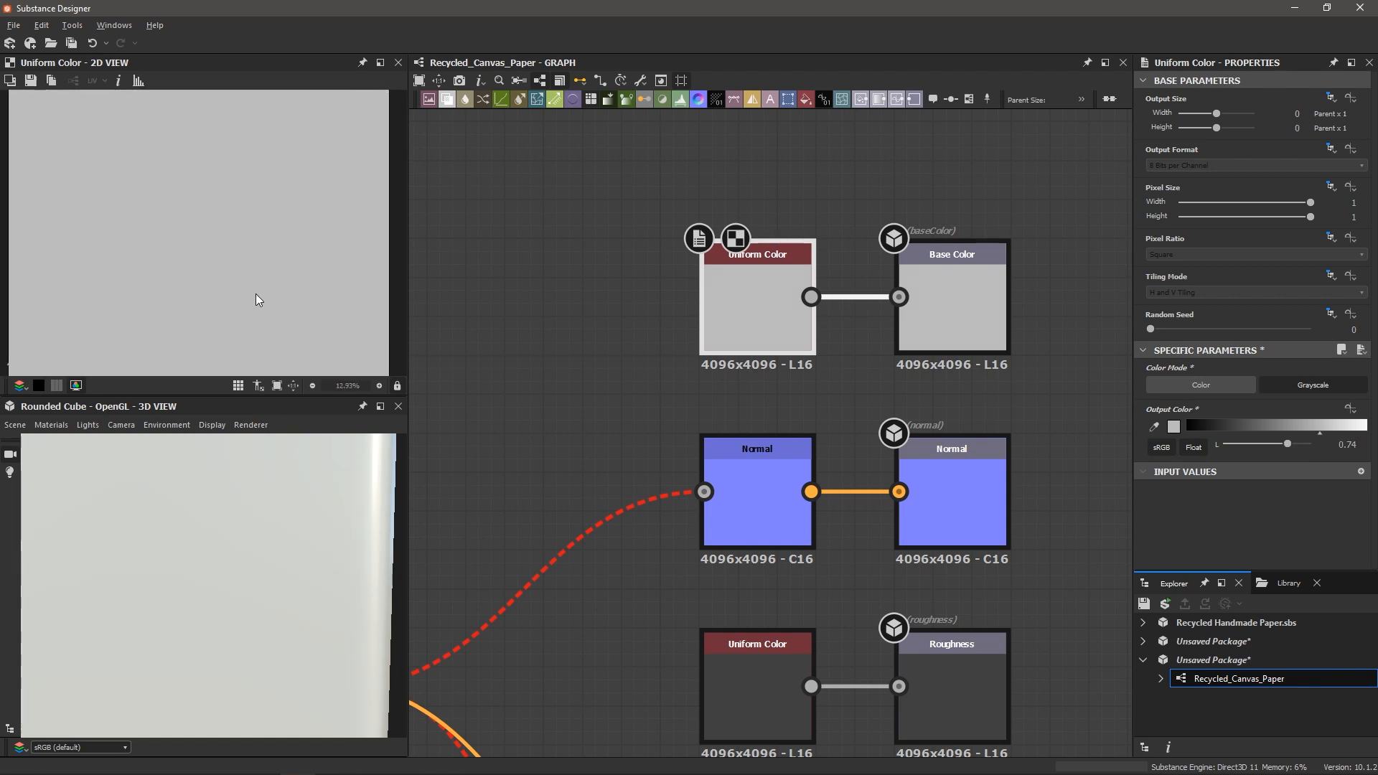
scroll(253, 292, down, 2)
scroll(251, 289, up, 2)
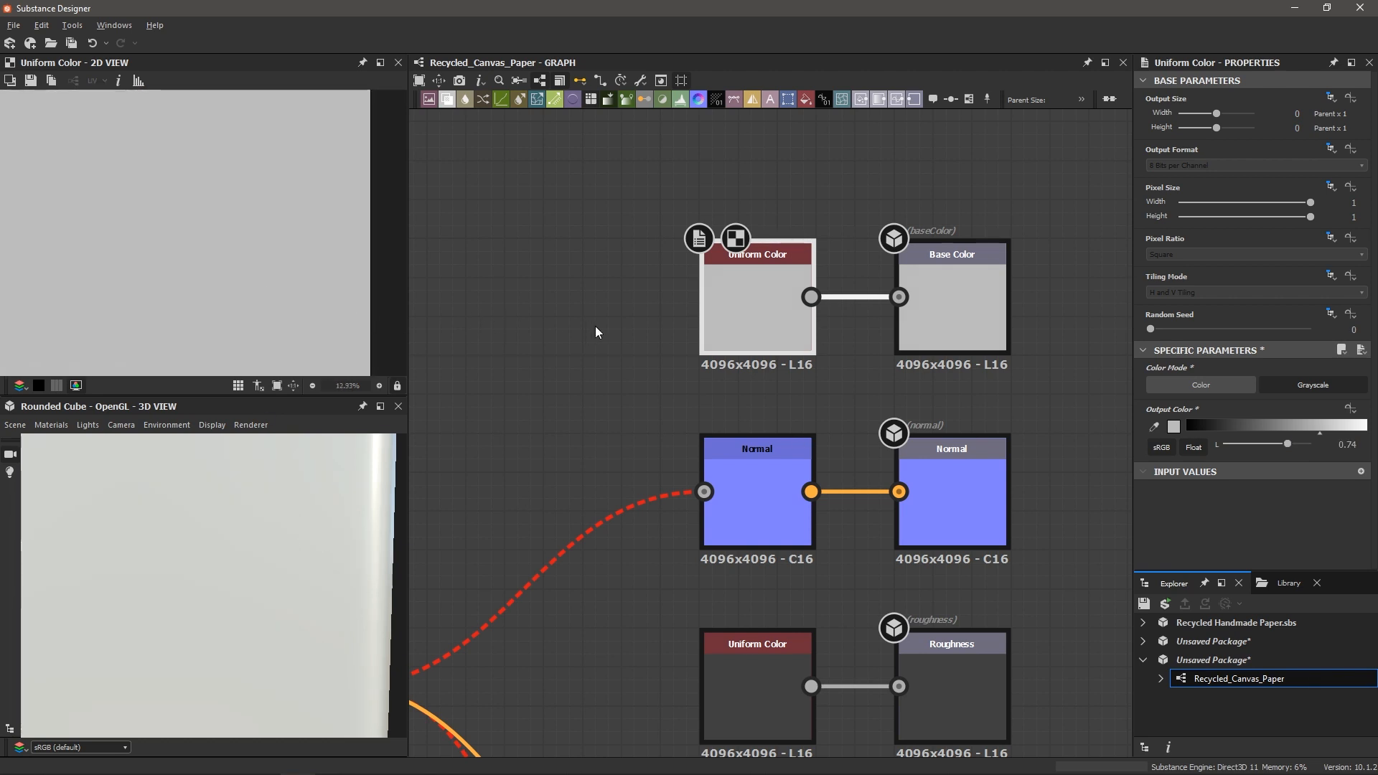
scroll(606, 368, down, 3)
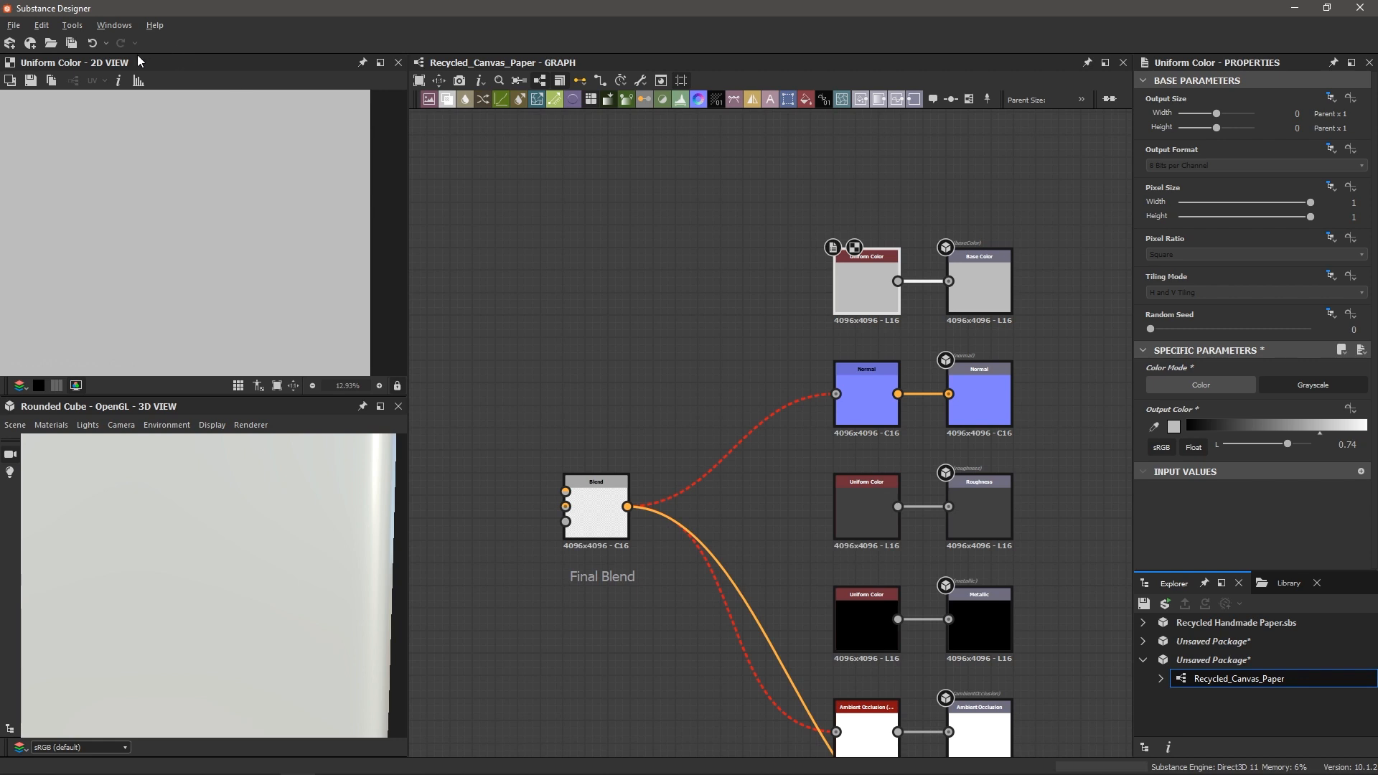
- Fit the base color texture in the 2D view and set the 3D view's environment exposure to 0.8
drag(234, 66, 299, 122)
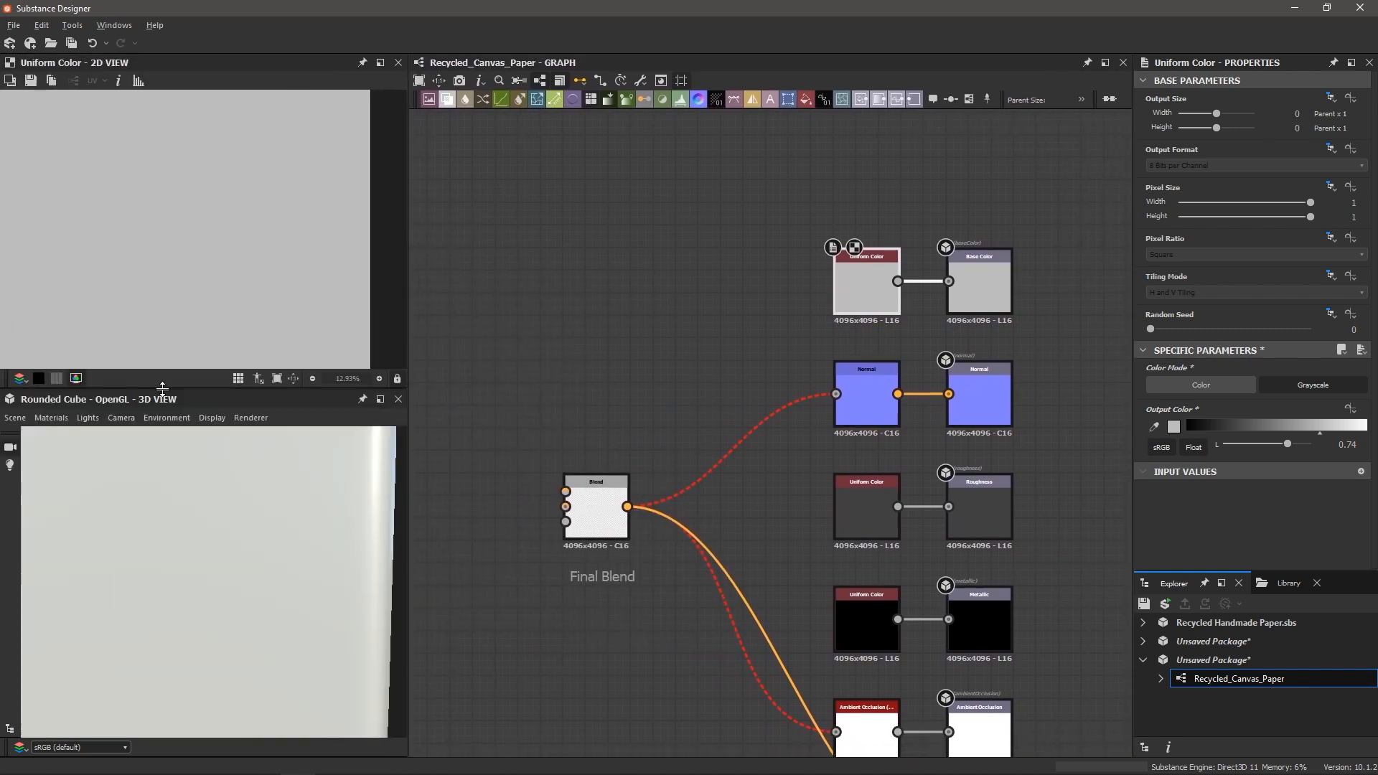
key(f)
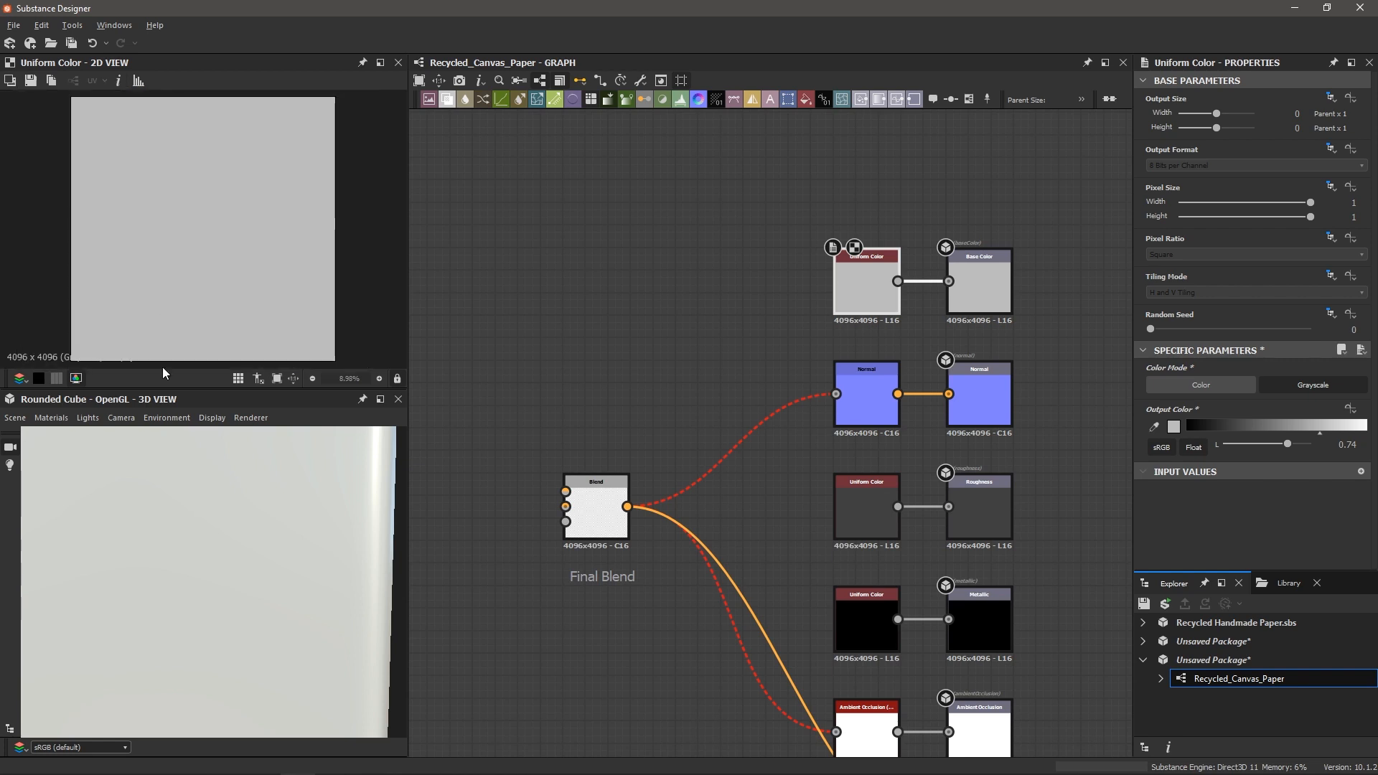
scroll(156, 565, down, 2)
scroll(156, 566, up, 2)
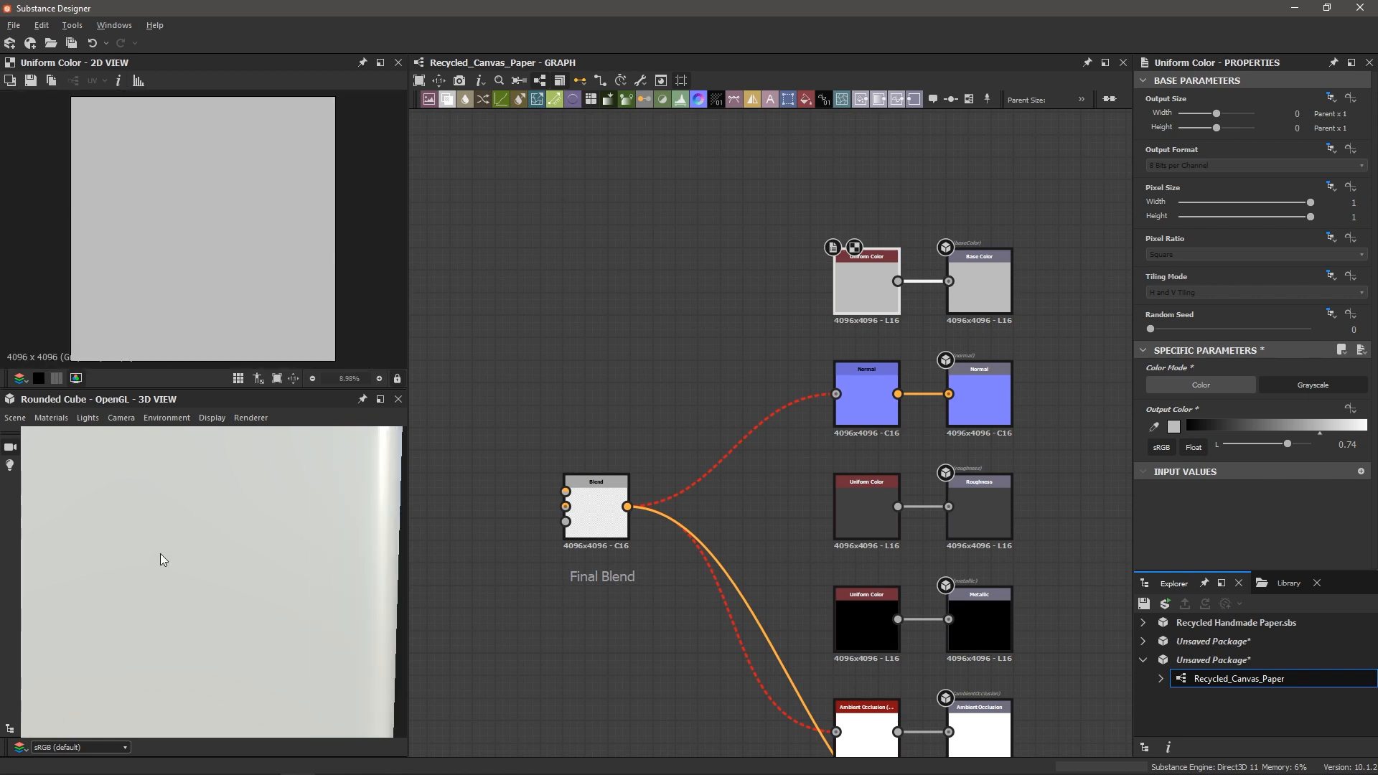
click(165, 418)
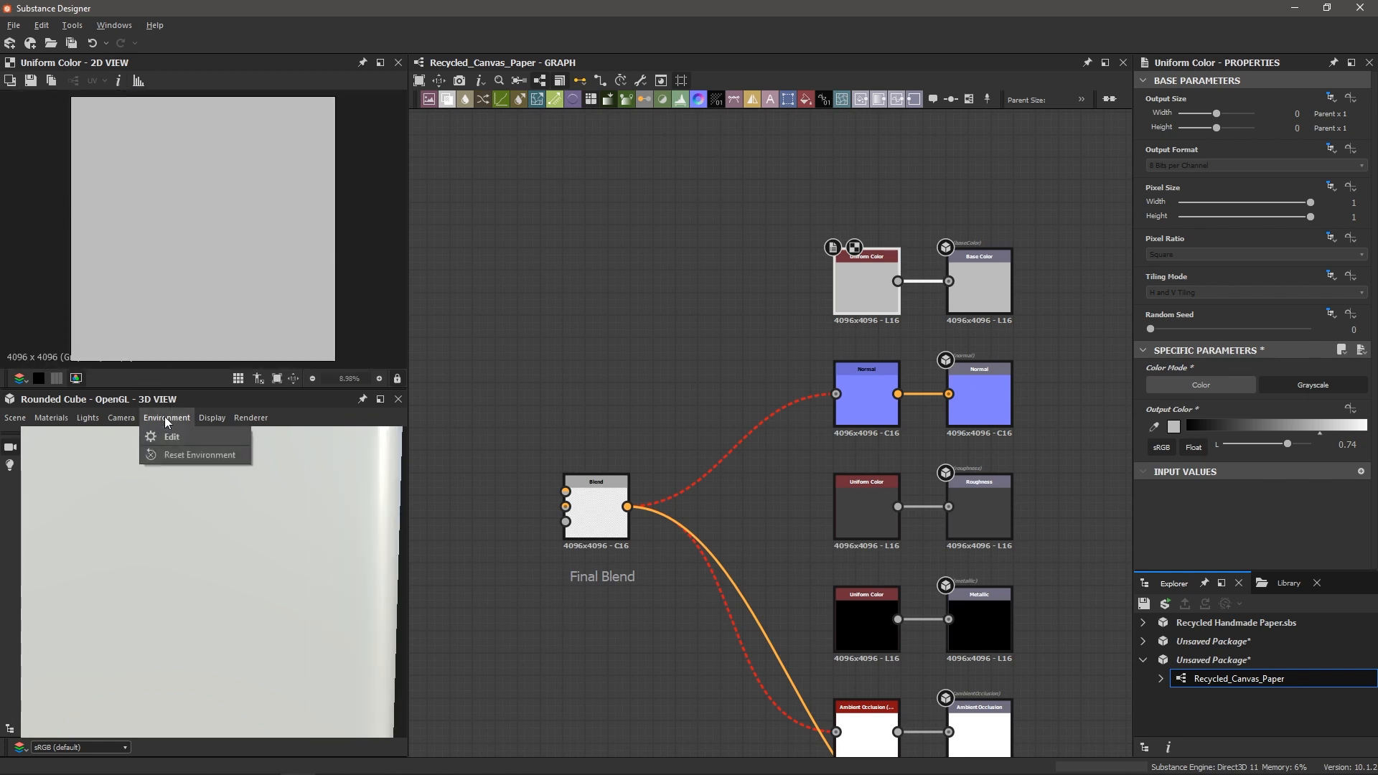
click(165, 437)
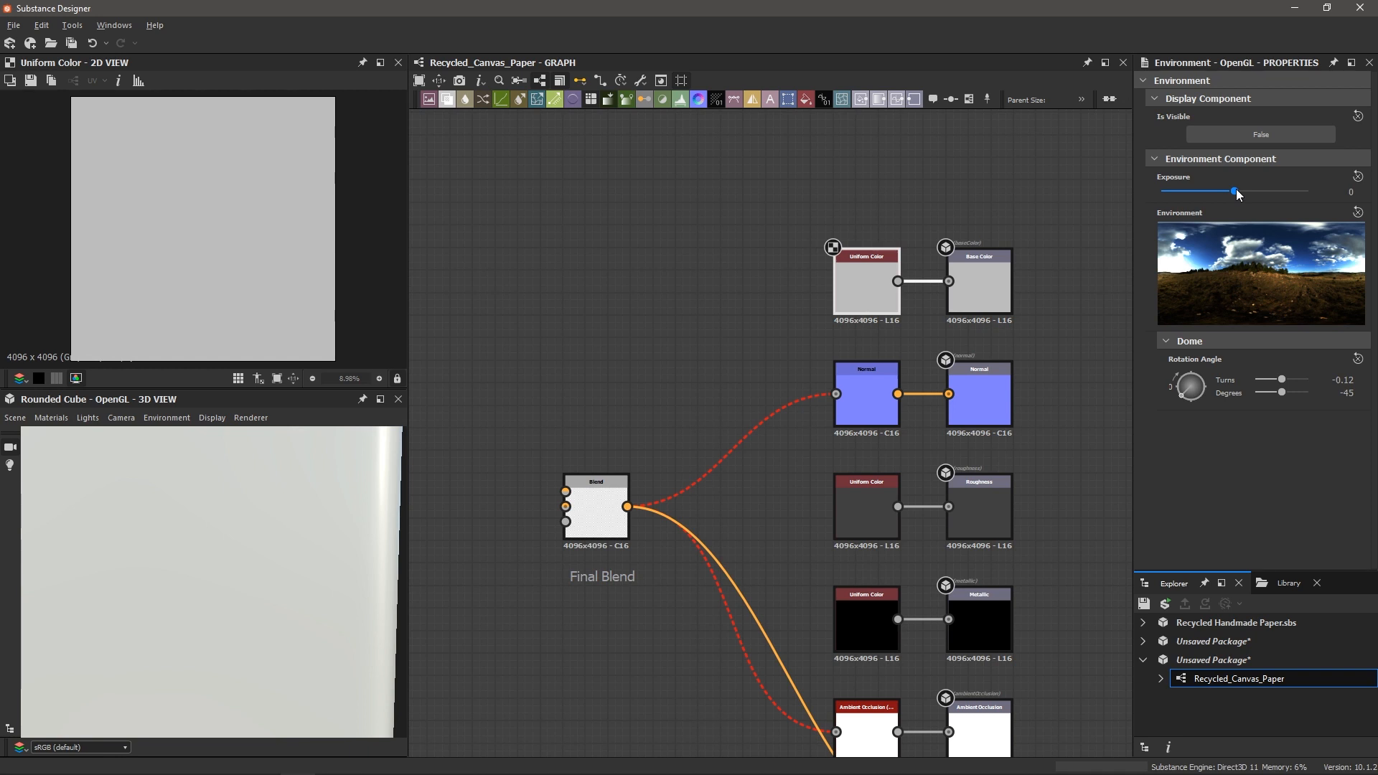
drag(1236, 188, 1240, 191)
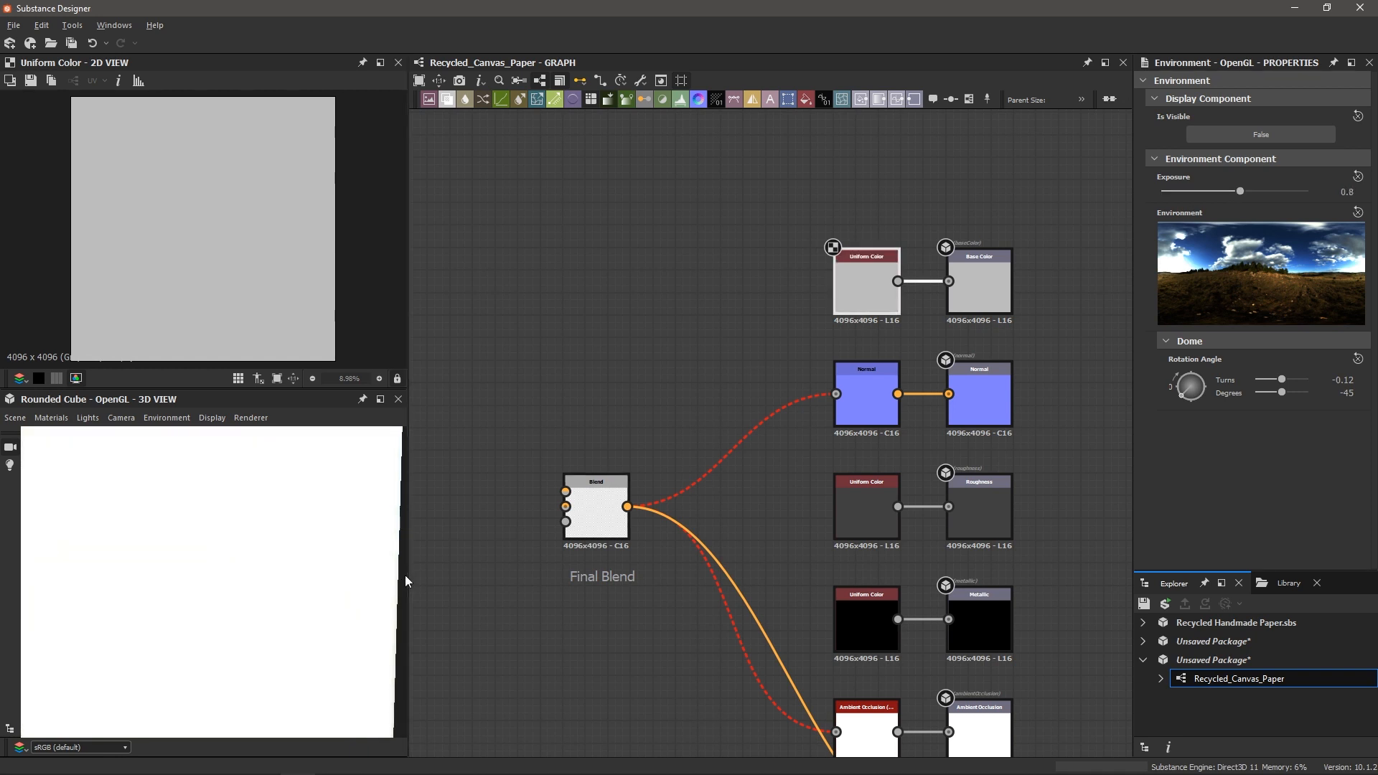
- Rotate the environment lighting around the rounded cube to a dome rotation angle of about 21 degrees
scroll(253, 545, down, 5)
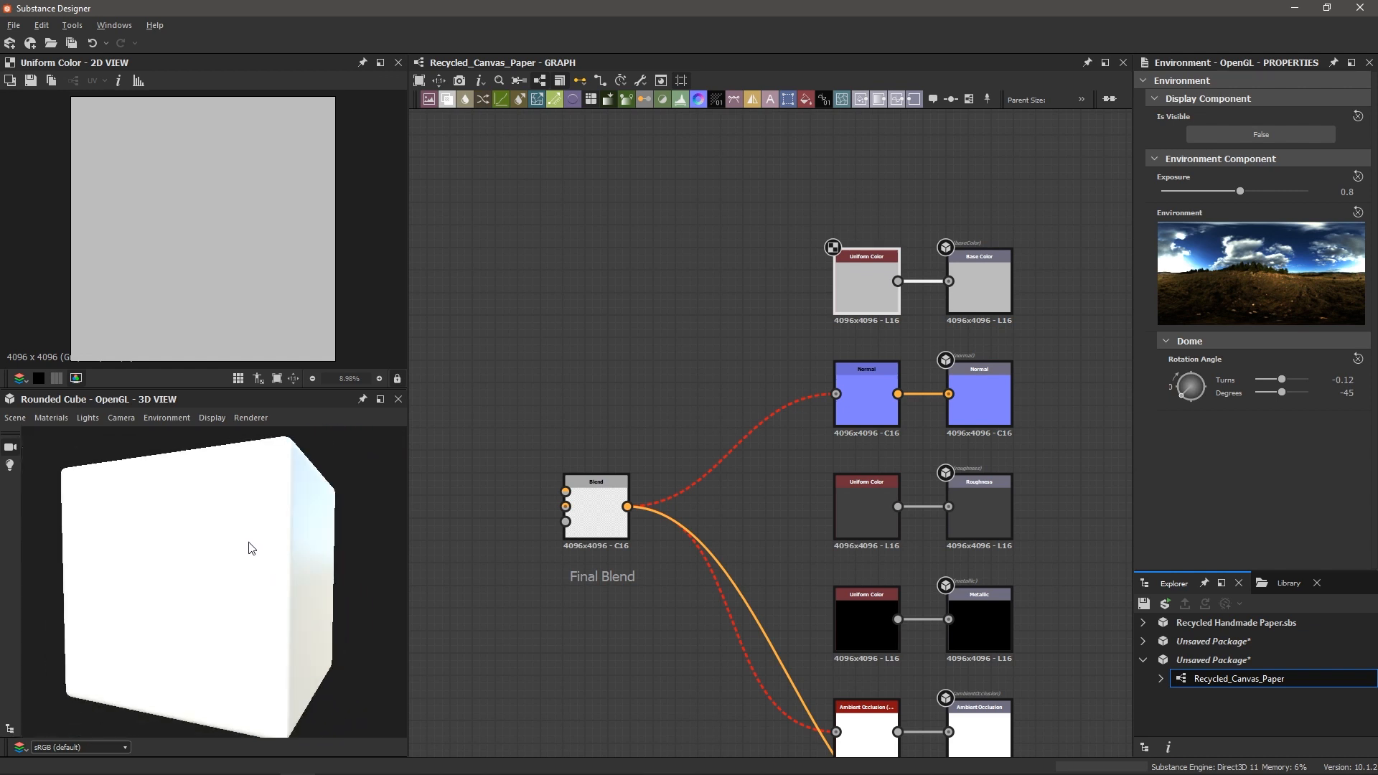
mouse_move(252, 572)
mouse_down()
mouse_move(292, 557)
mouse_move(243, 557)
mouse_up()
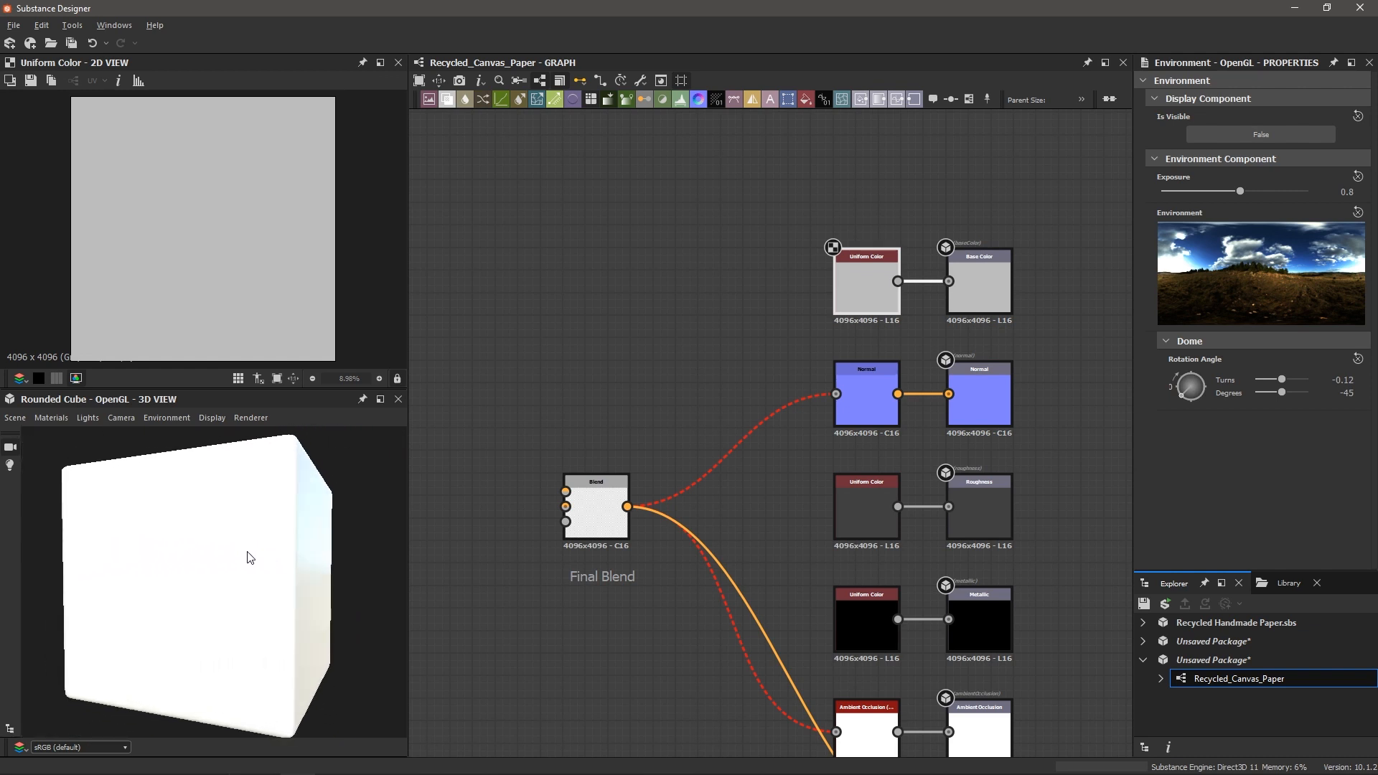
shift+right_drag(251, 556, 203, 571)
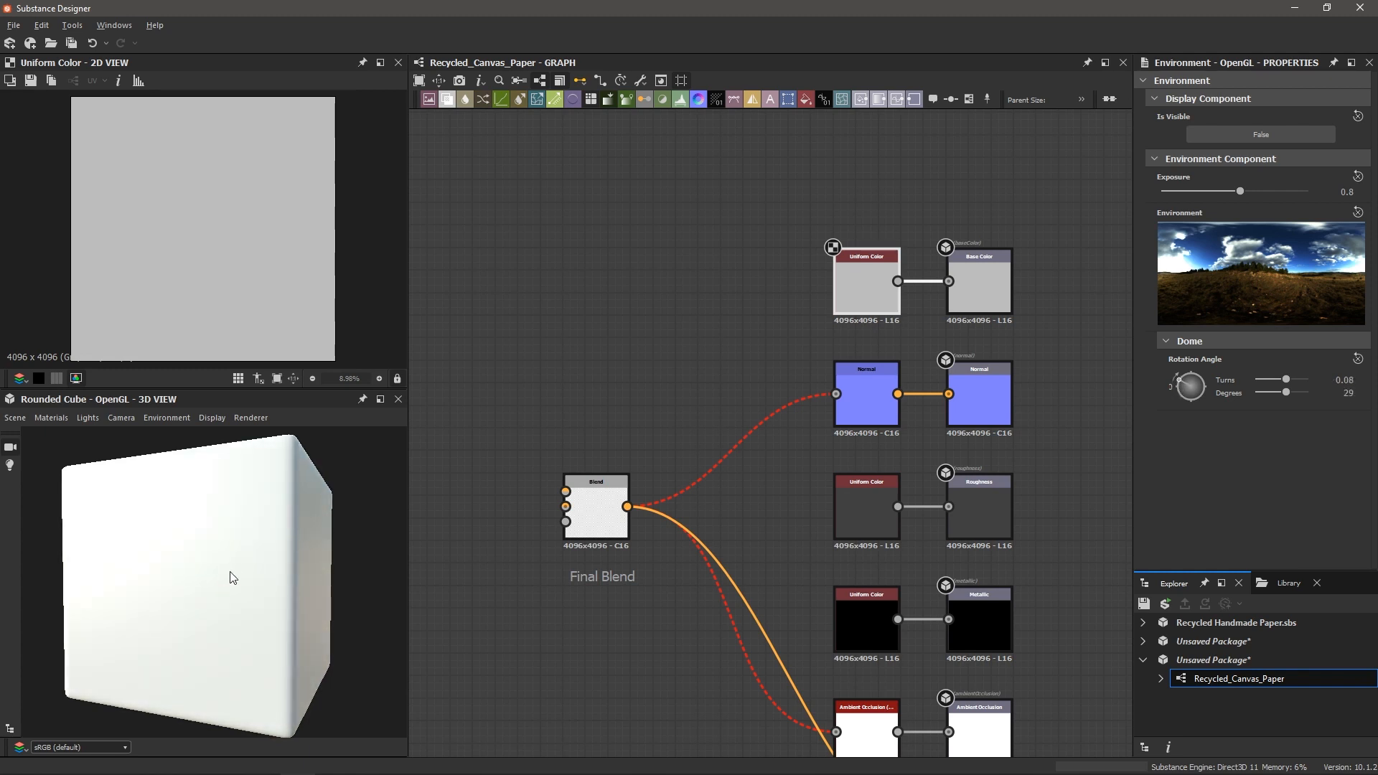
mouse_move(243, 569)
shift+right_down()
mouse_move(268, 572)
mouse_move(234, 570)
mouse_move(250, 581)
mouse_move(188, 560)
mouse_move(246, 565)
shift+right_up()
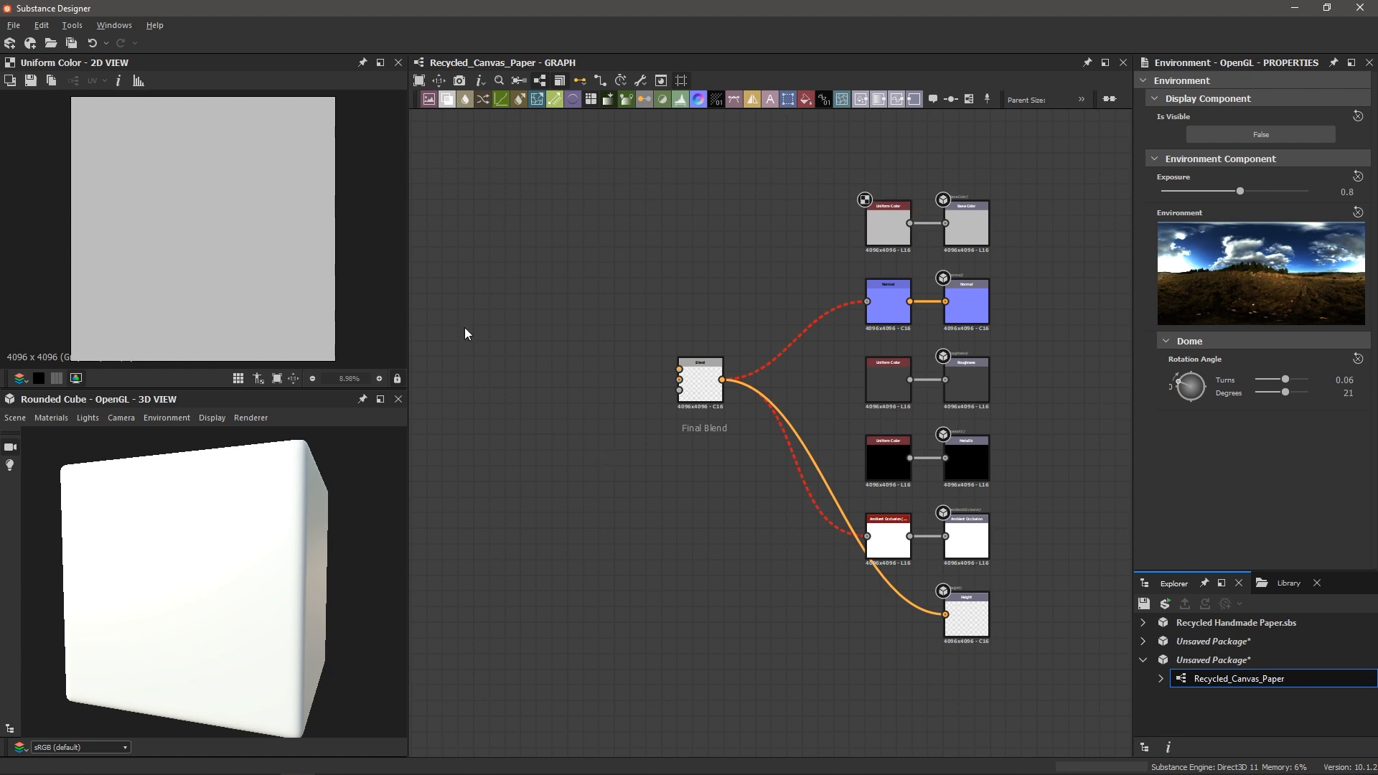
- Switch to the reference image board and examine the recycled paper photos up close
key(alt+Tab)
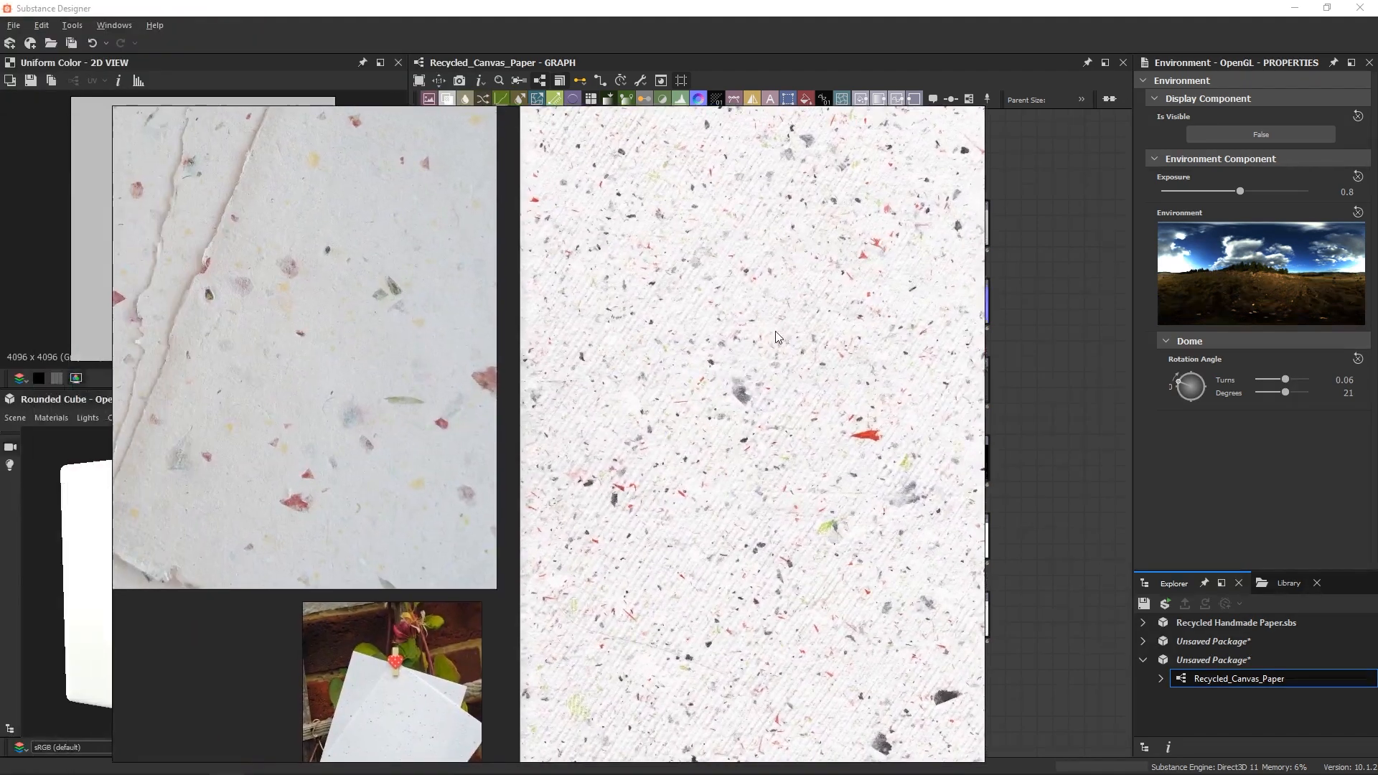
scroll(455, 247, up, 5)
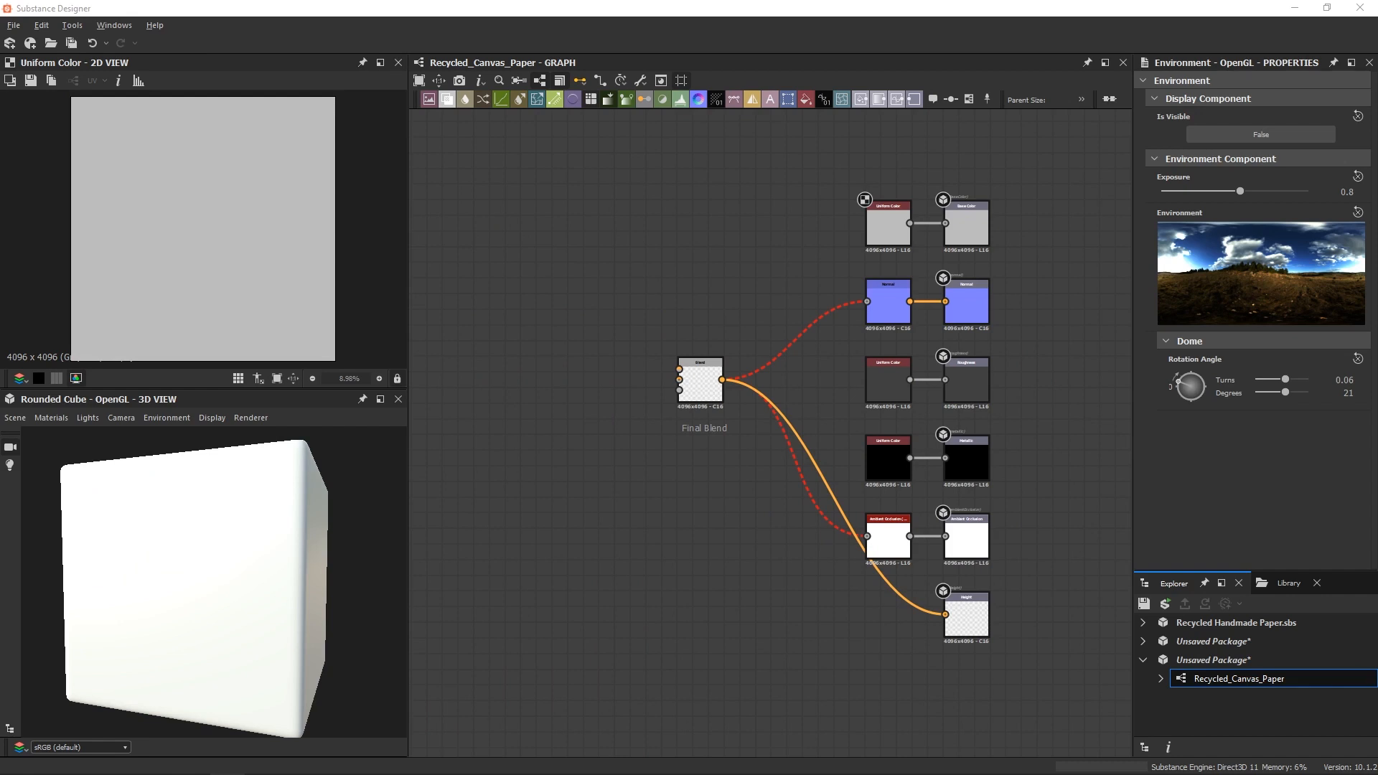
- Add a Tile Sampler node to the empty graph area before the Final Blend node
middle_drag(488, 381, 558, 385)
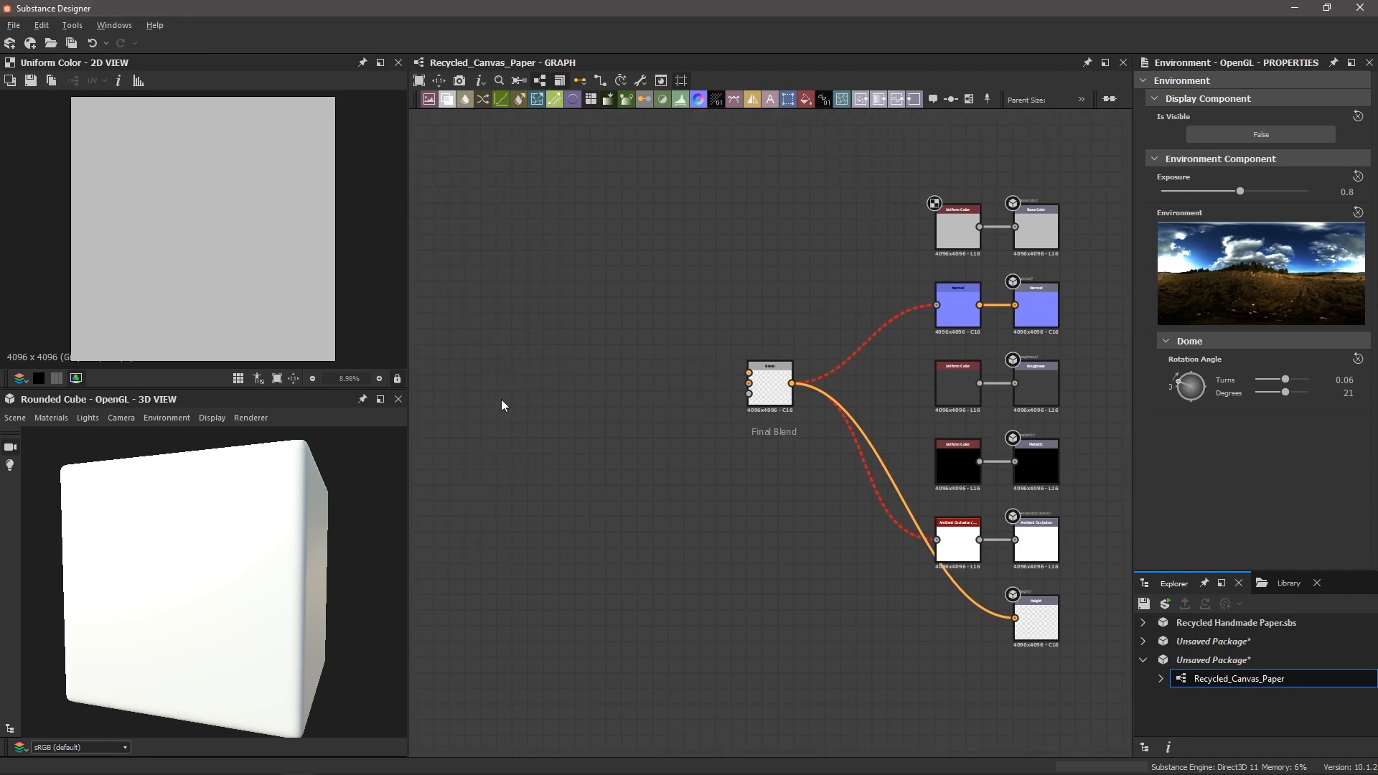
key(space)
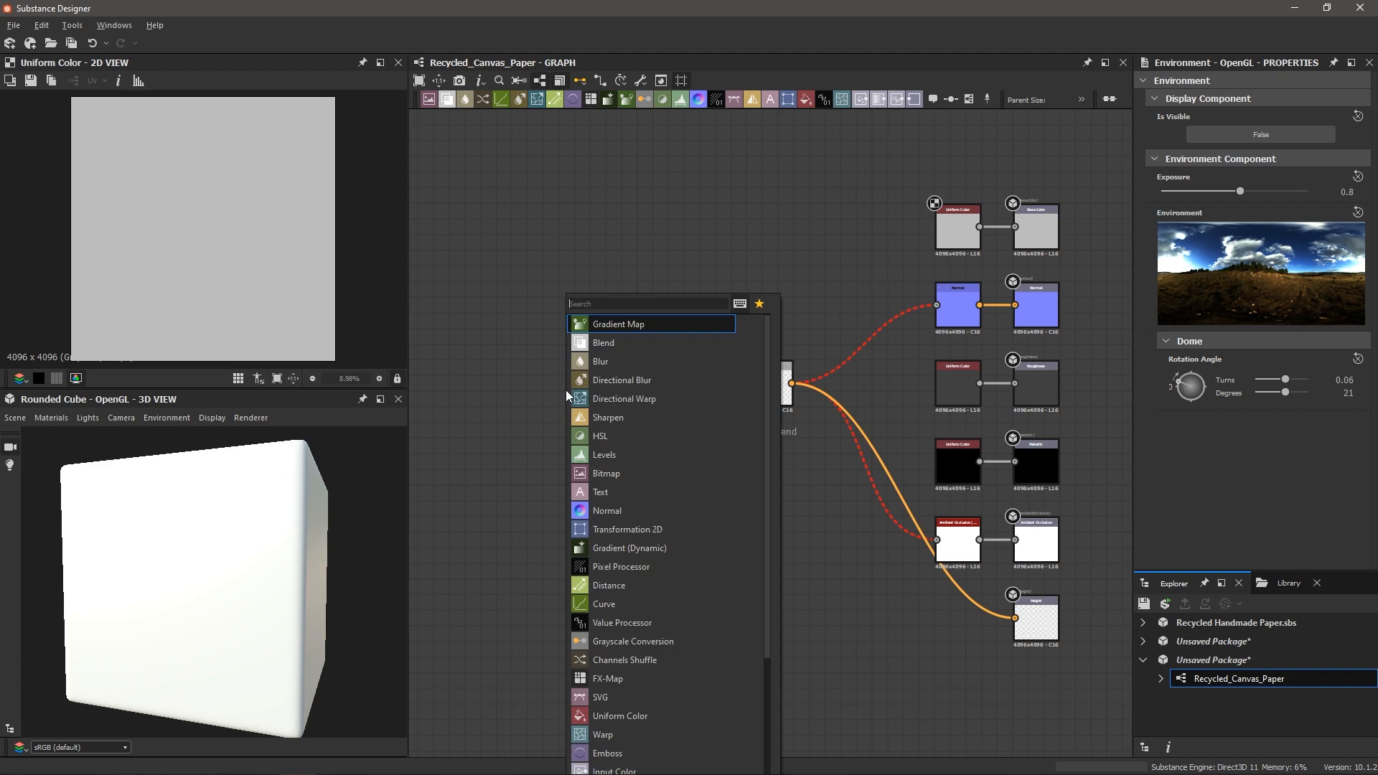
text(tile sa)
key(Return)
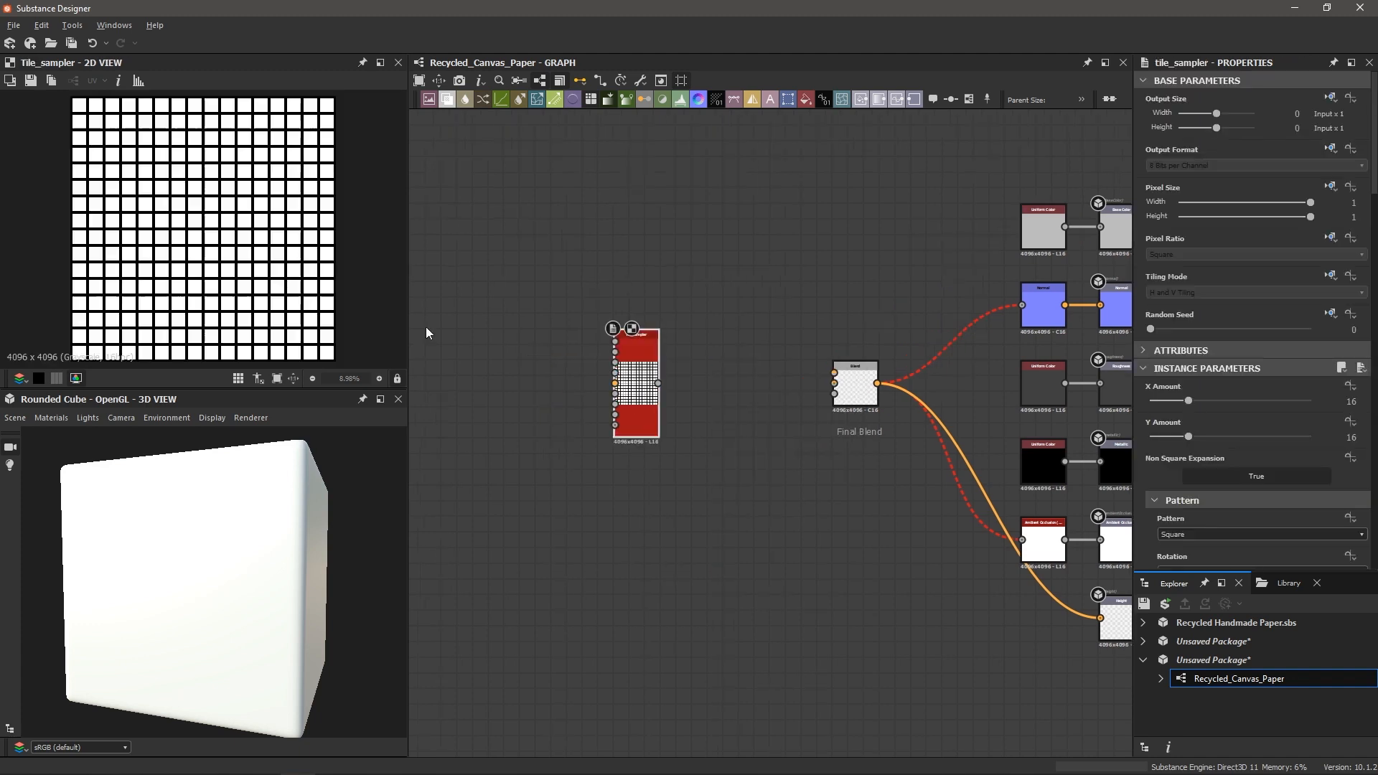
scroll(224, 237, up, 2)
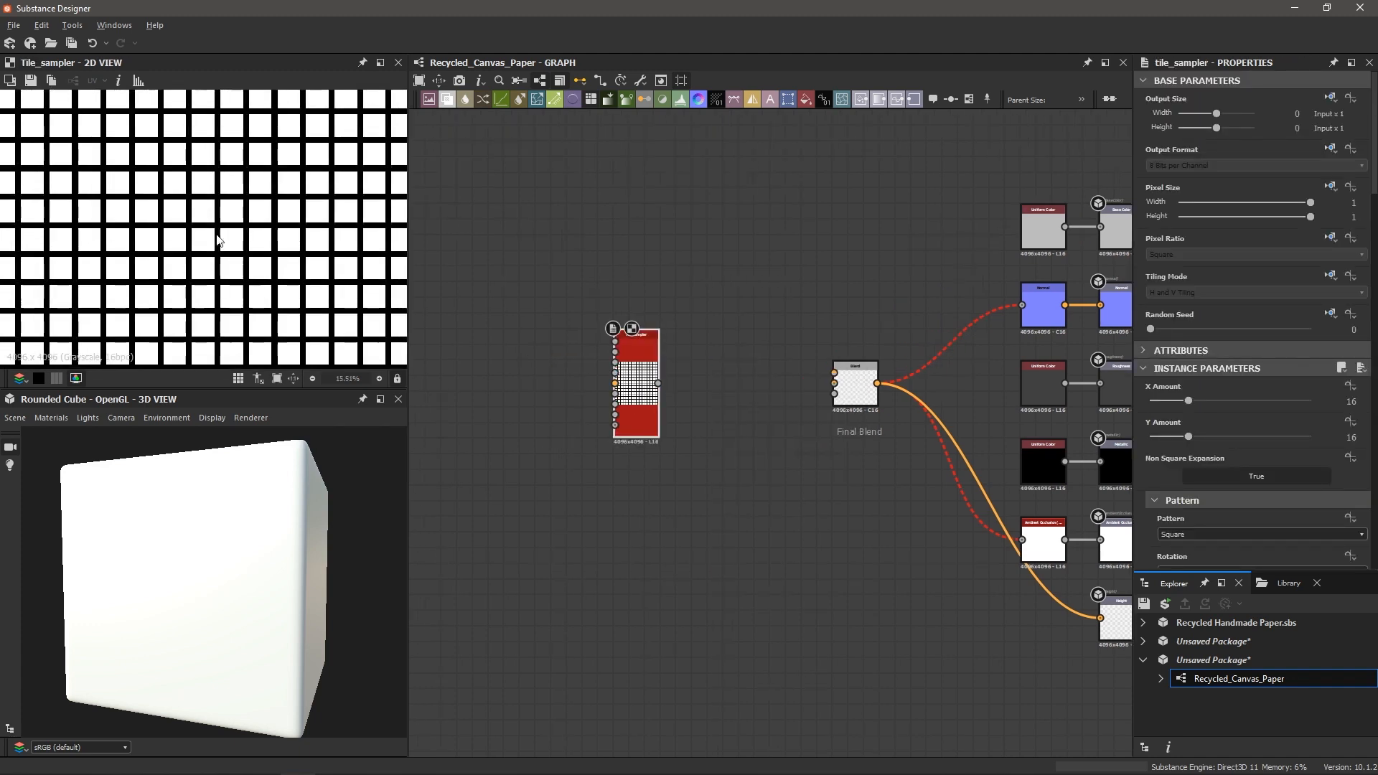
- Raise the Tile Sampler's X Amount and Y Amount to 64 and check the denser square grid
scroll(1172, 479, down, 1)
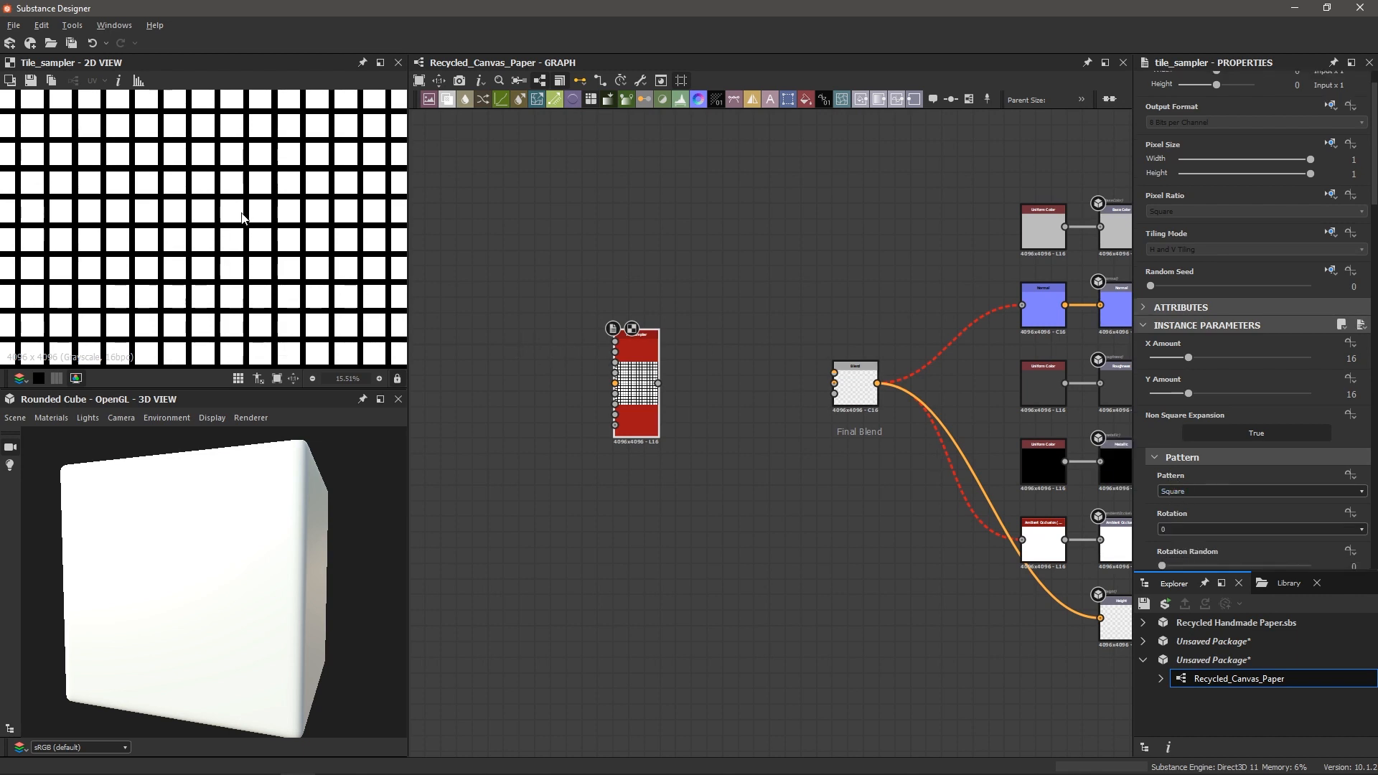
scroll(233, 226, down, 2)
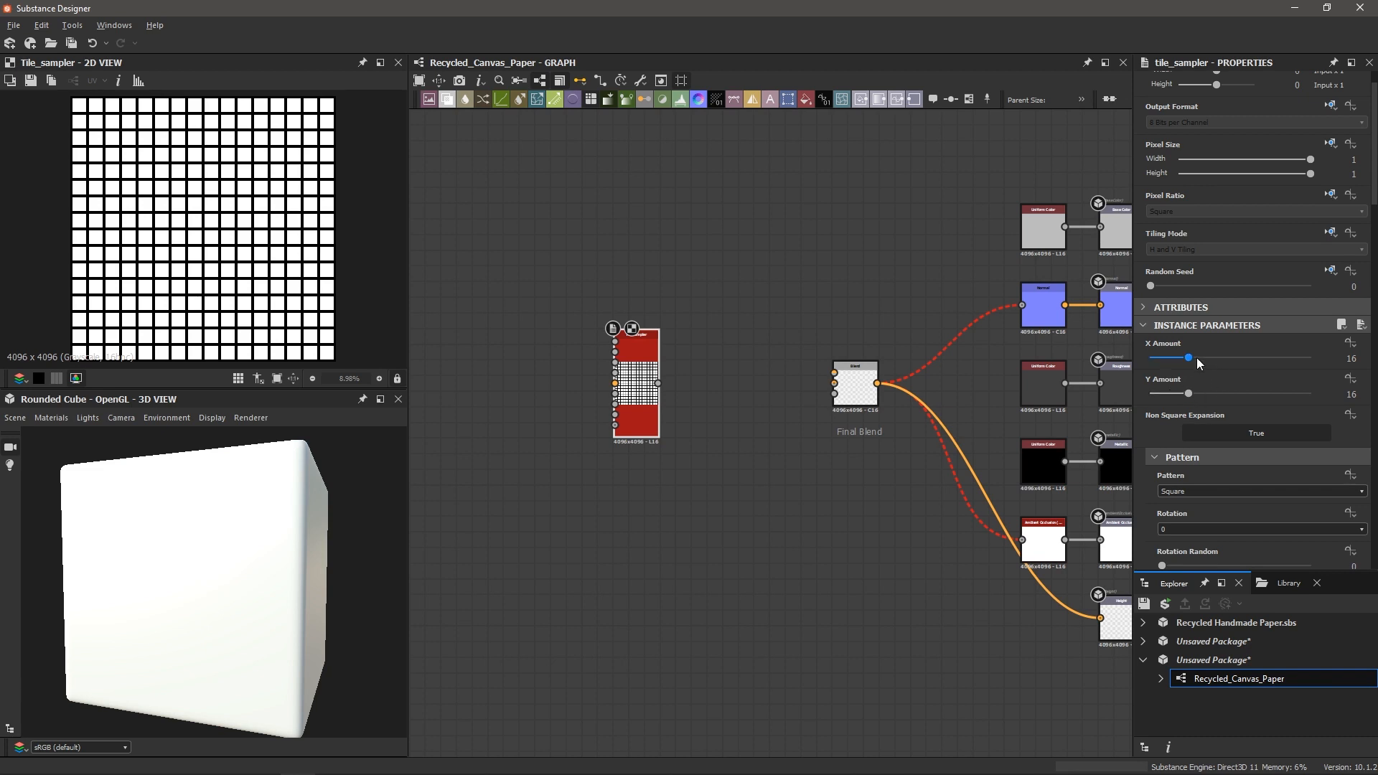
drag(1190, 357, 1313, 358)
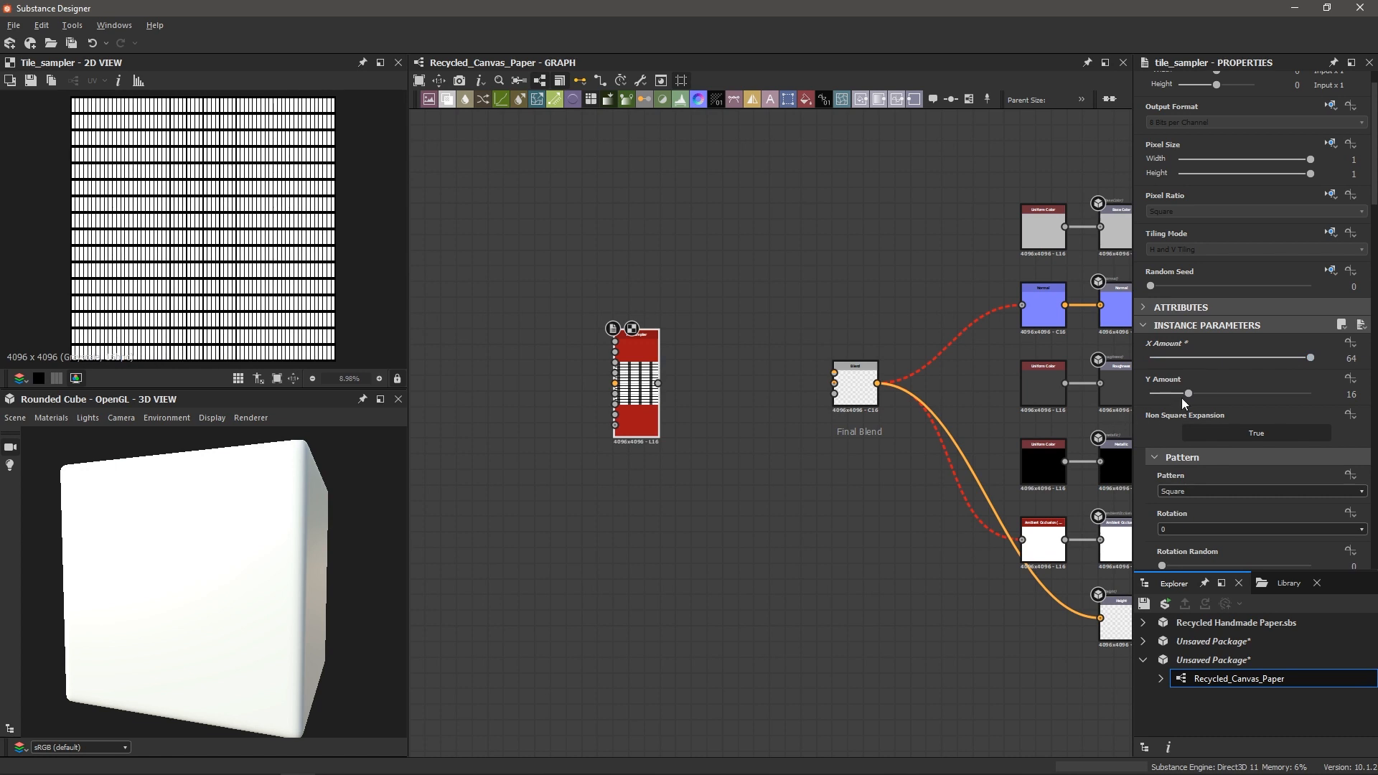
drag(1187, 394, 1310, 394)
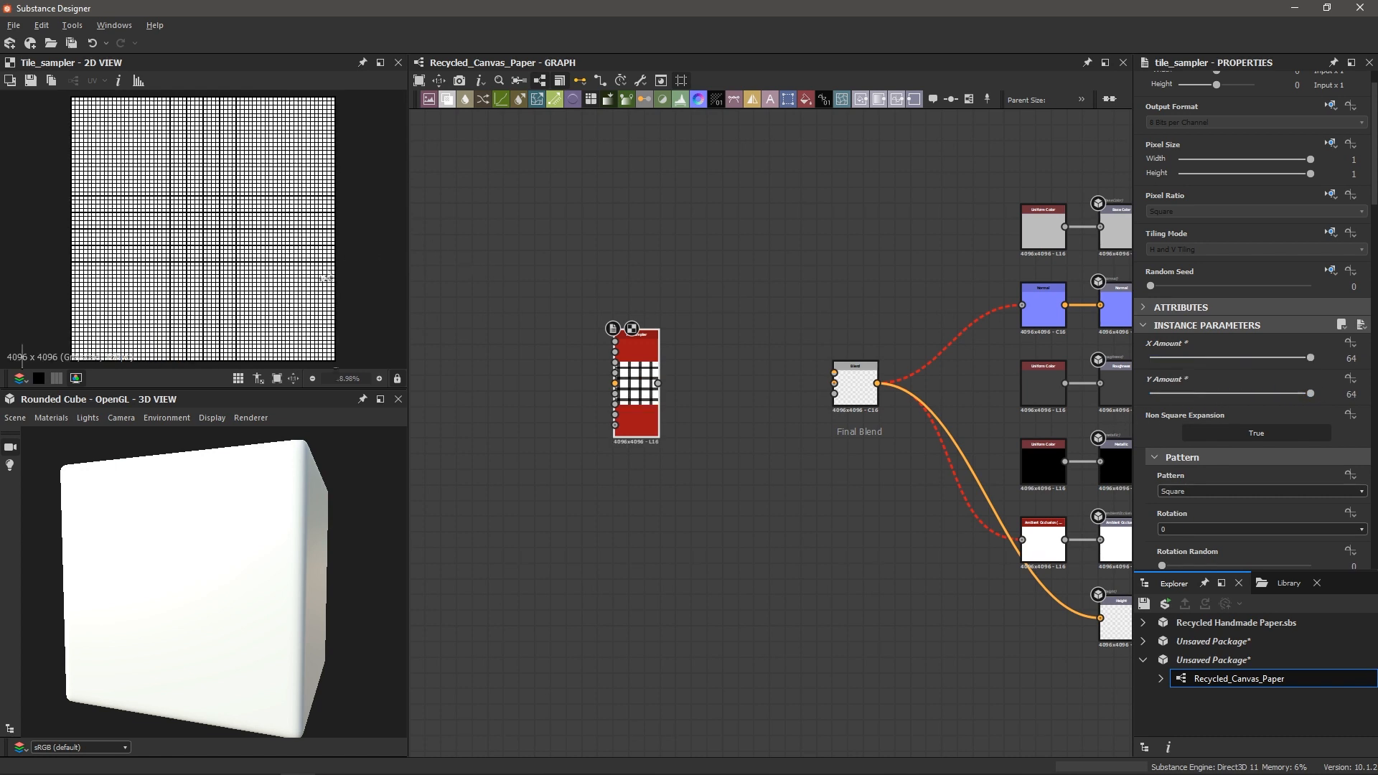
scroll(325, 278, up, 5)
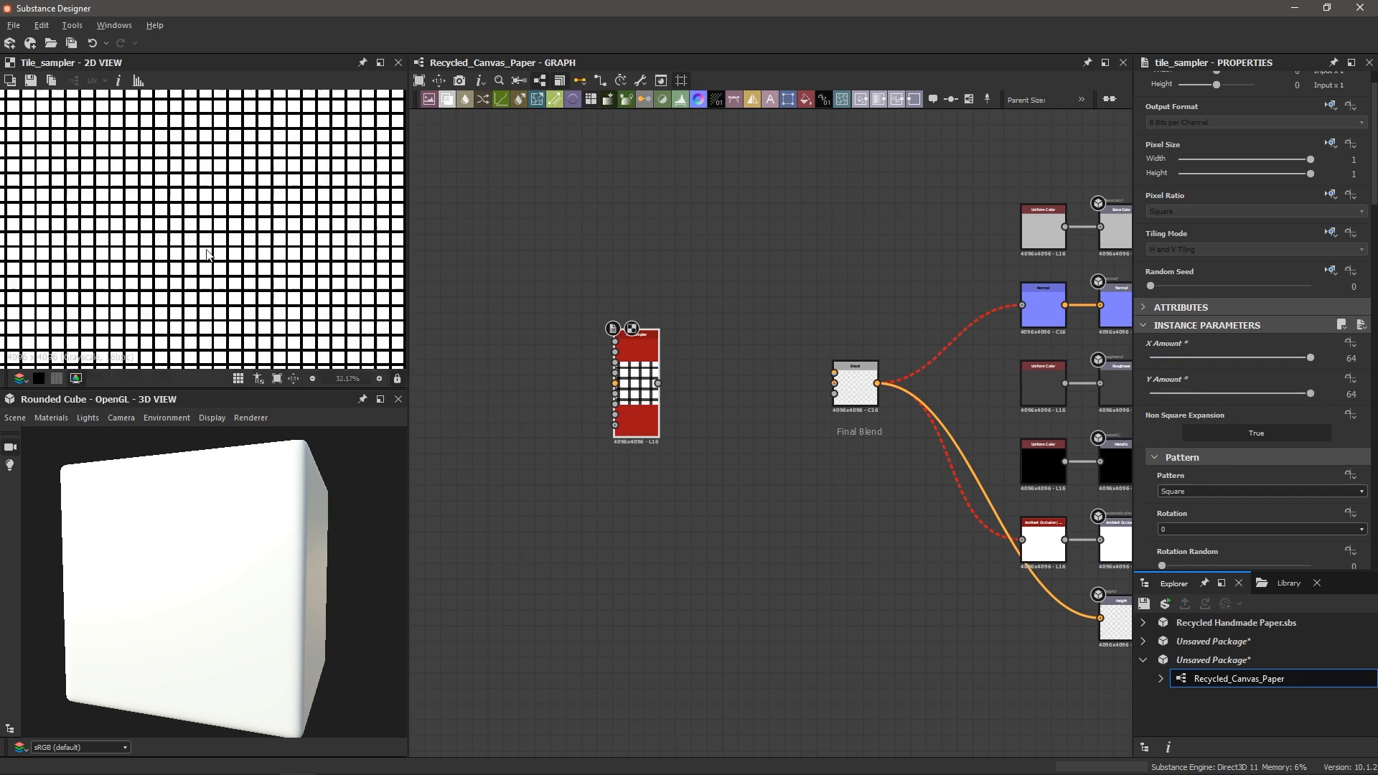
scroll(206, 254, down, 1)
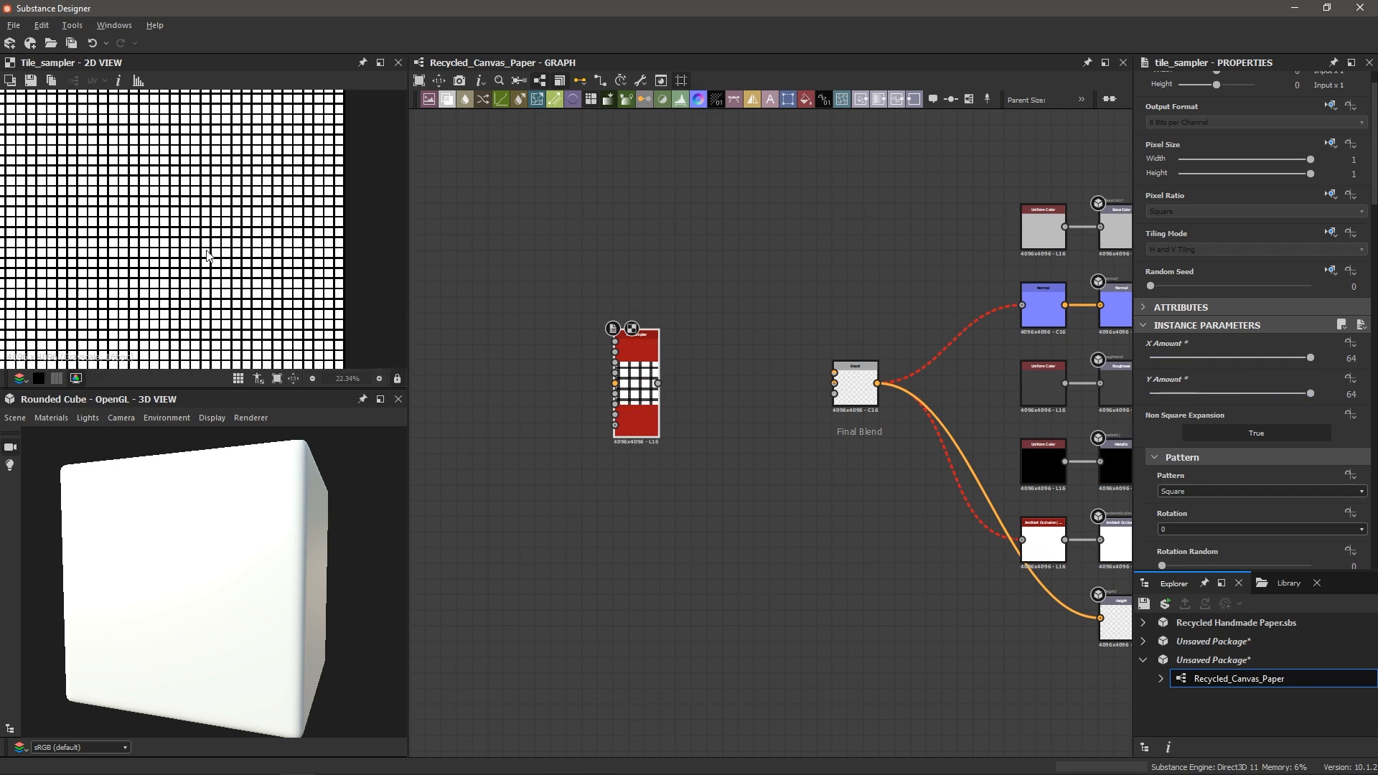
- Set both the X Amount and Y Amount of the Tile Sampler to 80
double_click(1351, 359)
text(80)
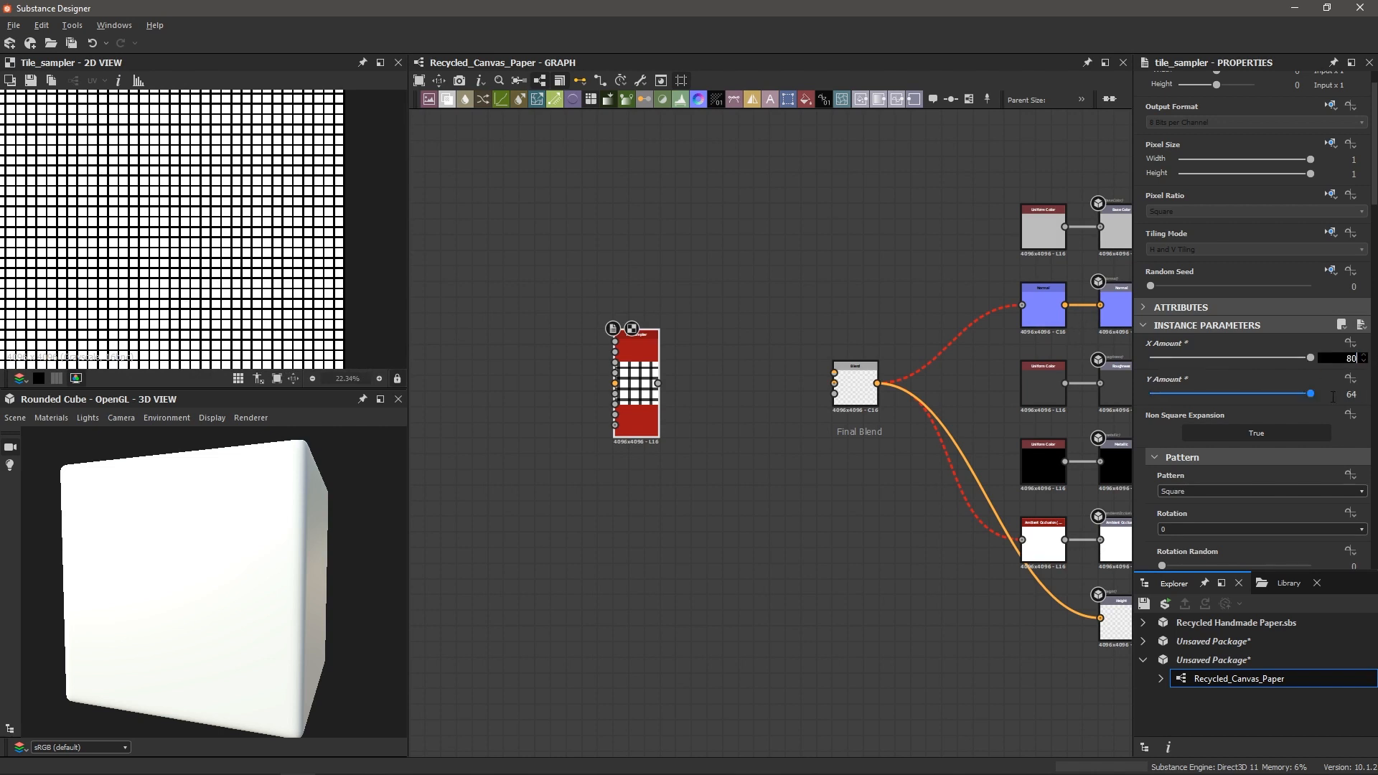
double_click(1349, 394)
text(80)
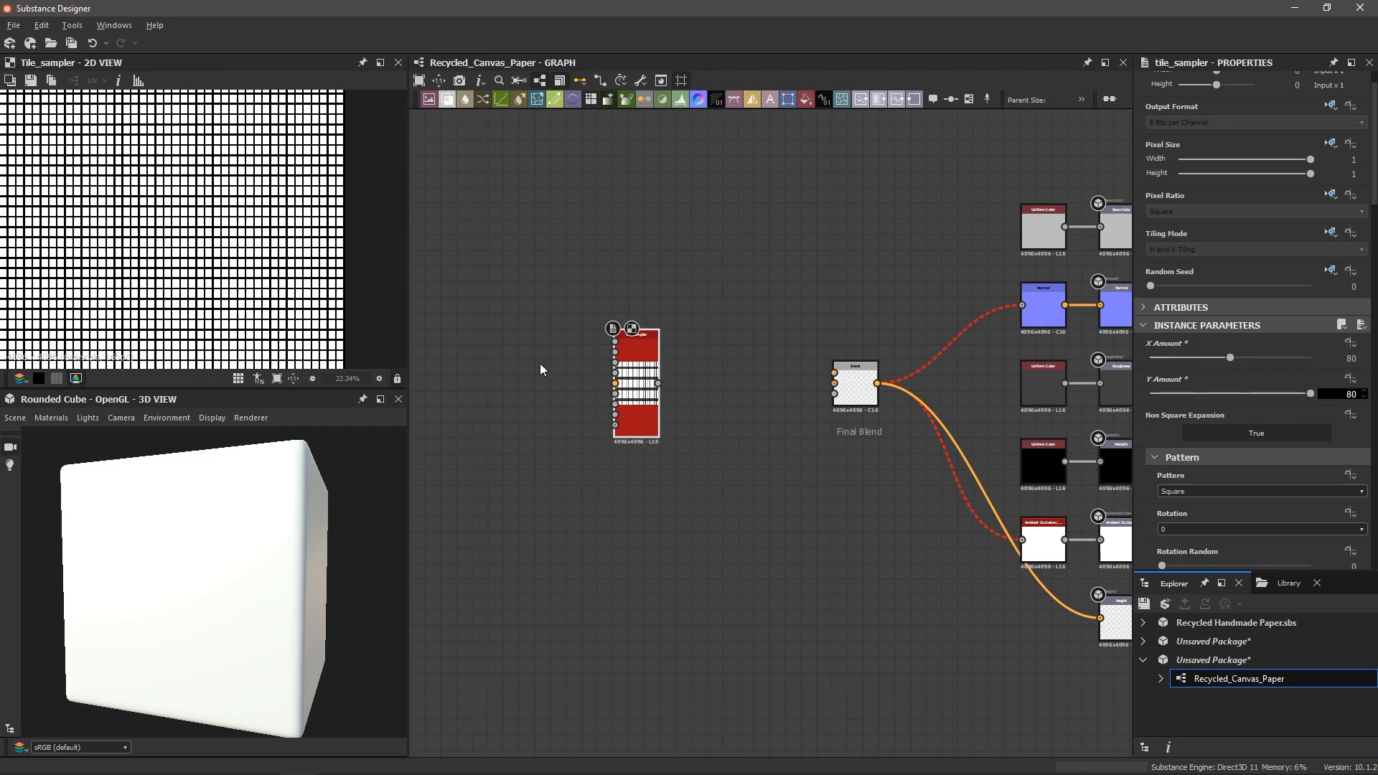
key(Return)
- Add a Blur HQ Grayscale node fed by the Tile Sampler's output
key(space)
text(b)
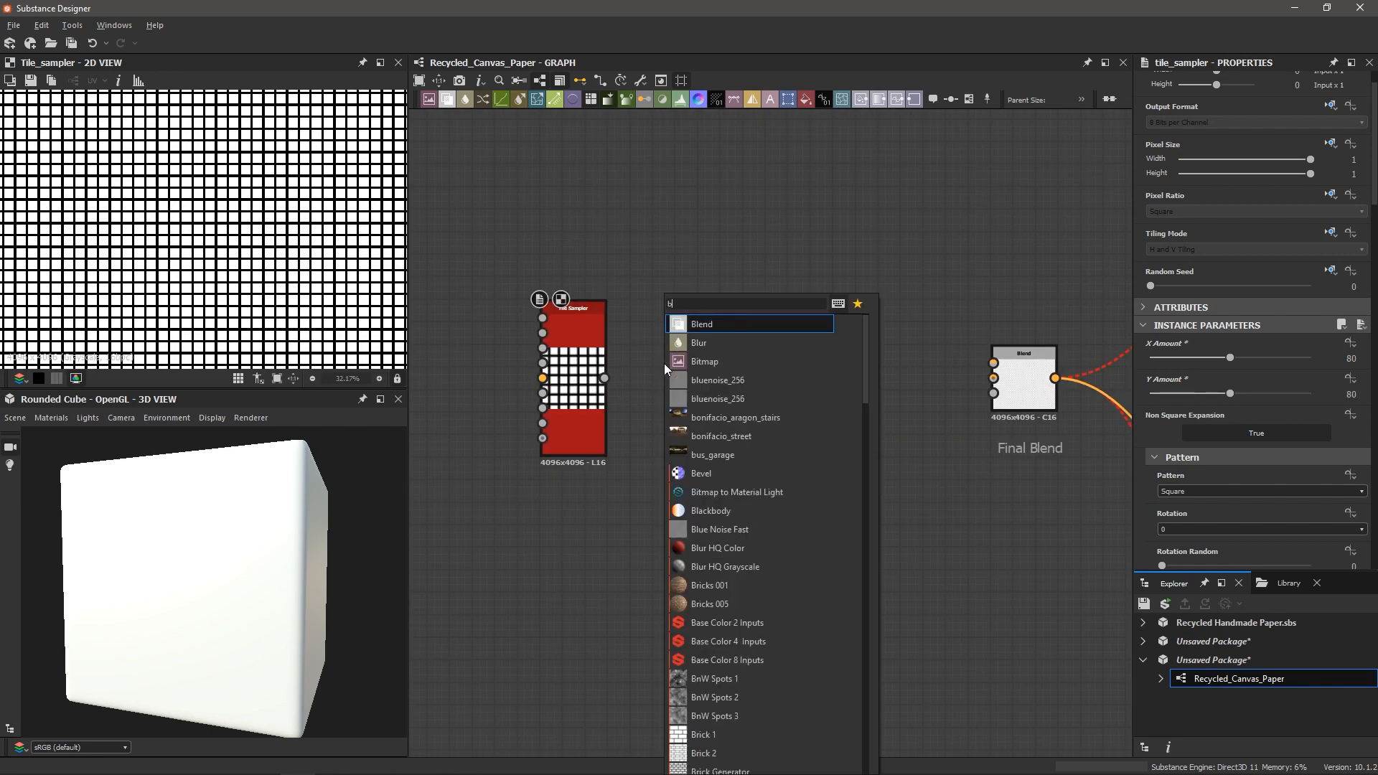
text(lur)
key(Down)
key(Down)
key(Return)
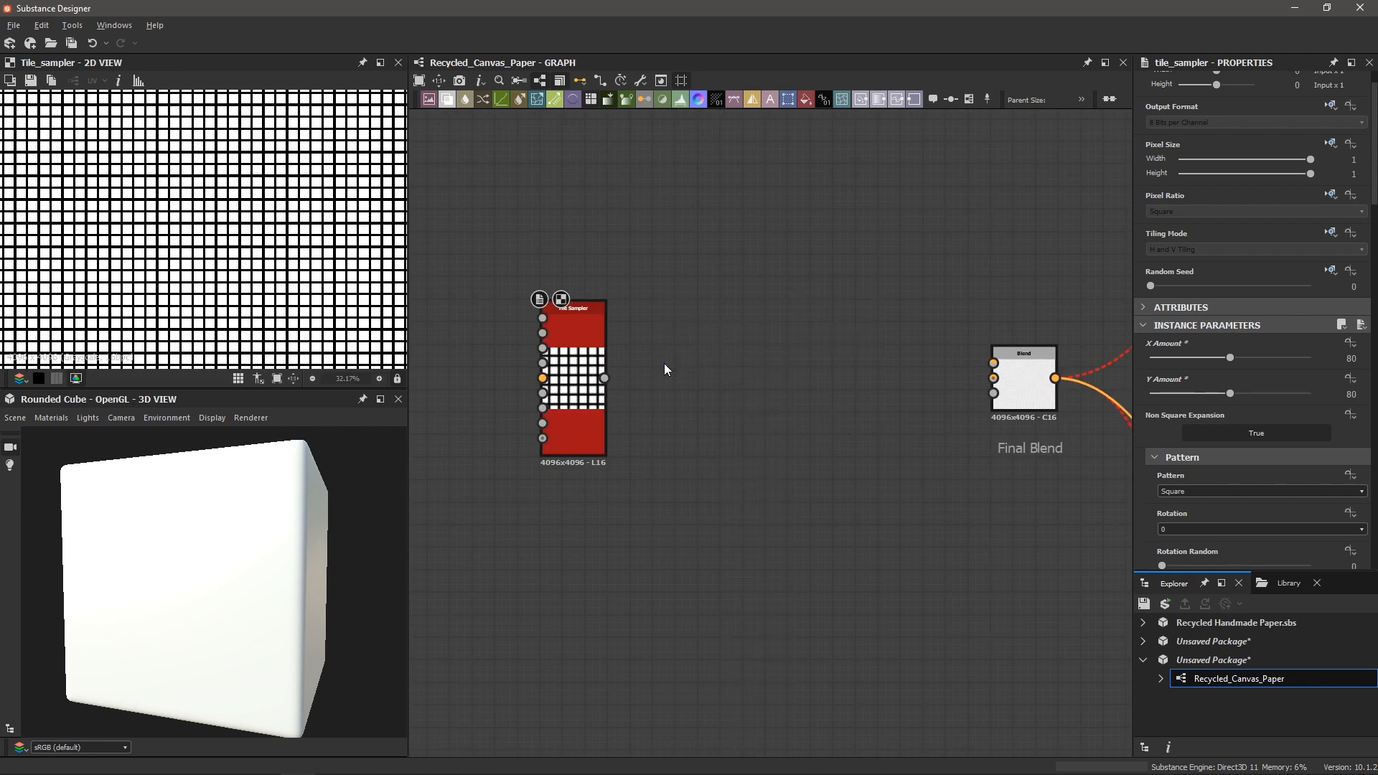
scroll(630, 397, up, 3)
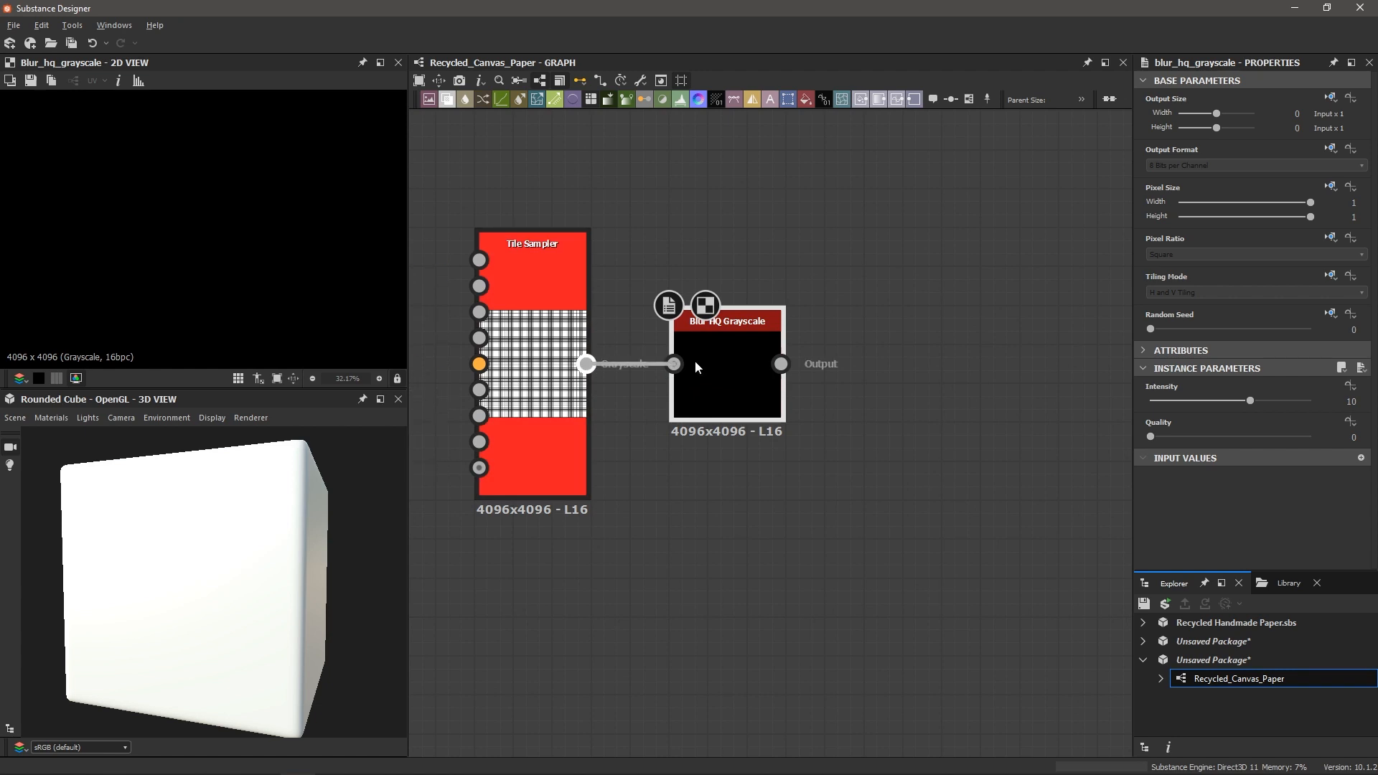
- Set the Blur HQ Grayscale intensity to 1.54 and inspect the softened grid in the 2D view
scroll(242, 263, down, 6)
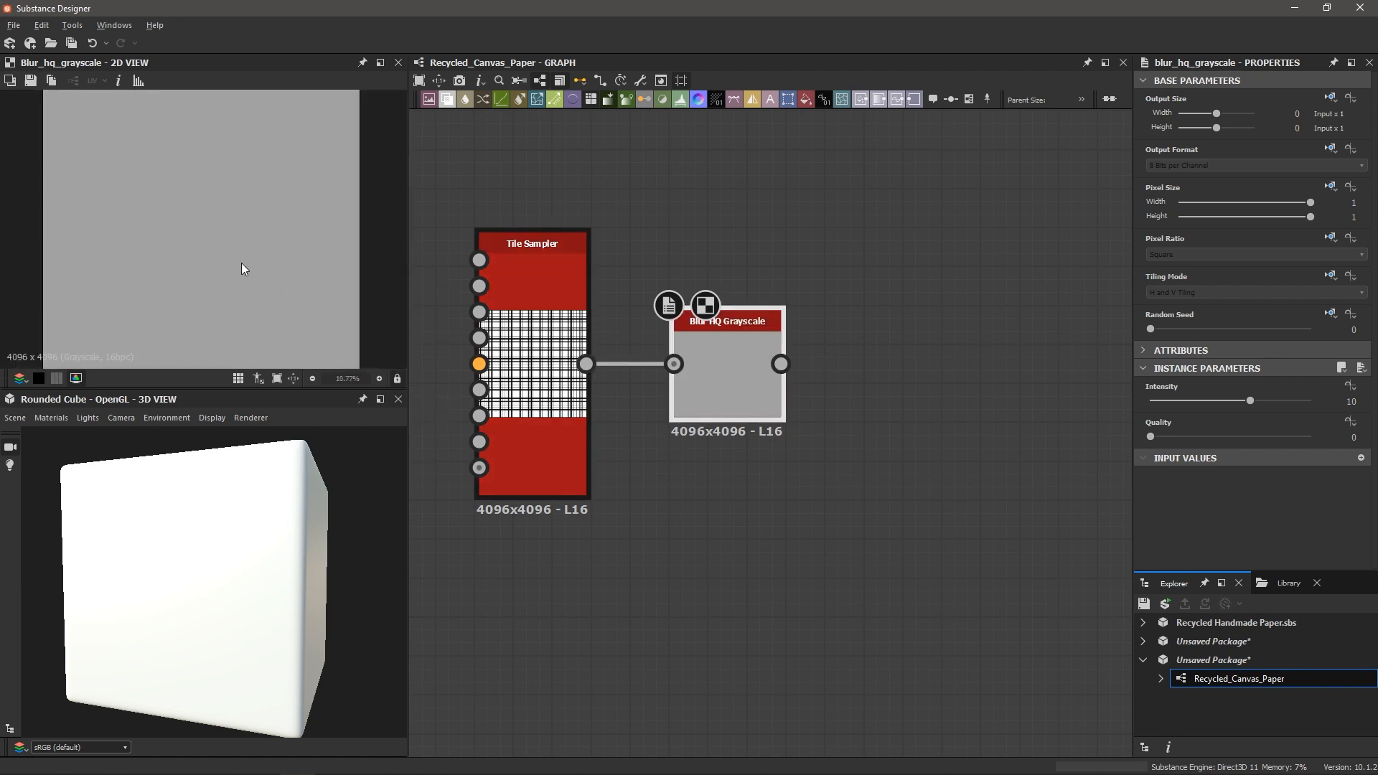
scroll(241, 269, up, 2)
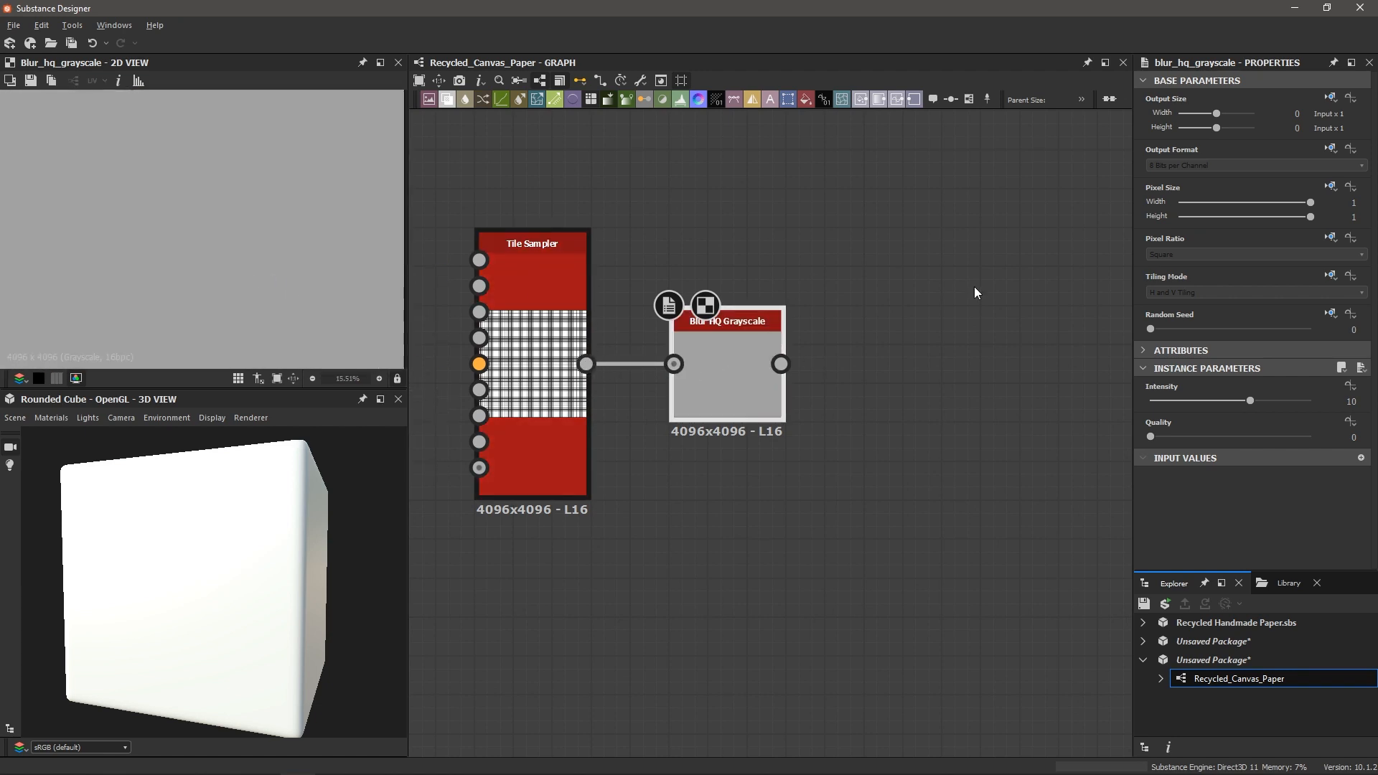
drag(1250, 401, 1166, 406)
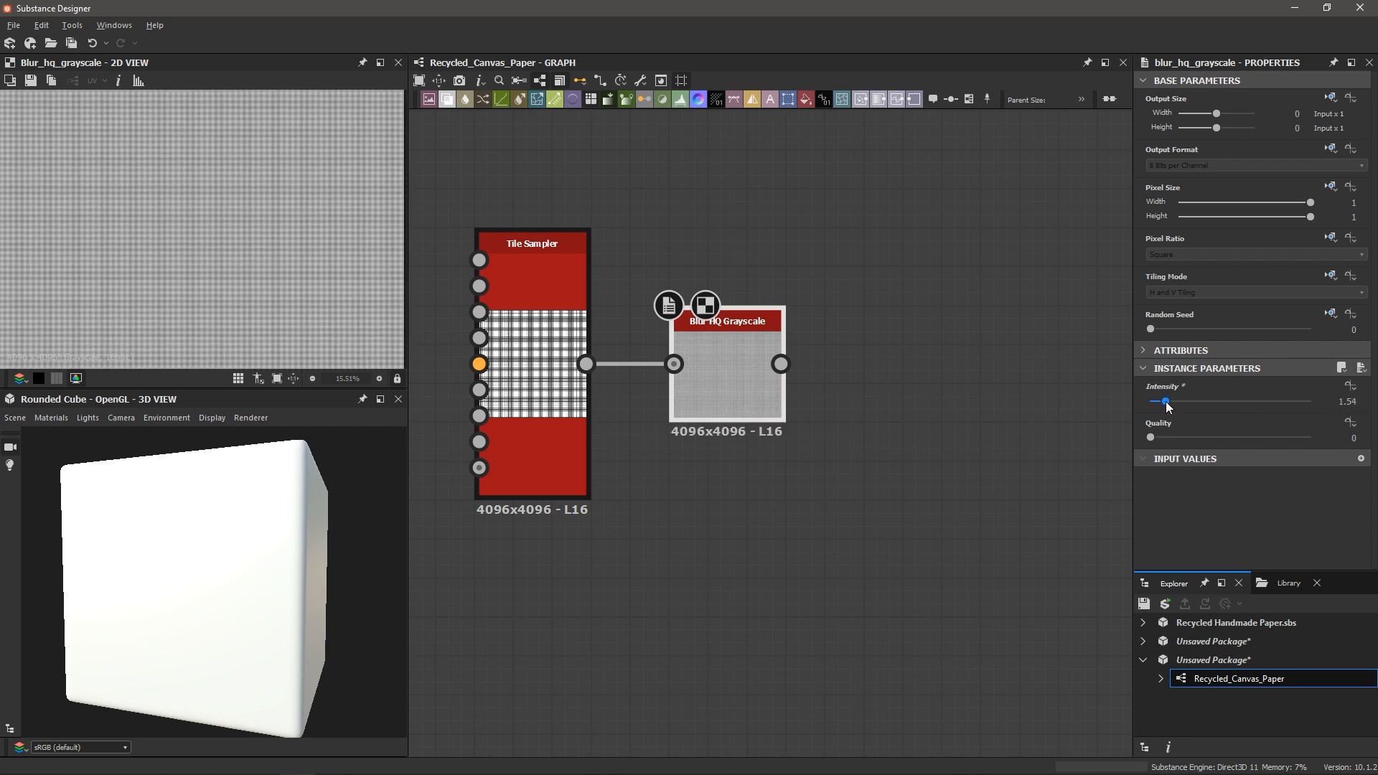
scroll(281, 251, up, 4)
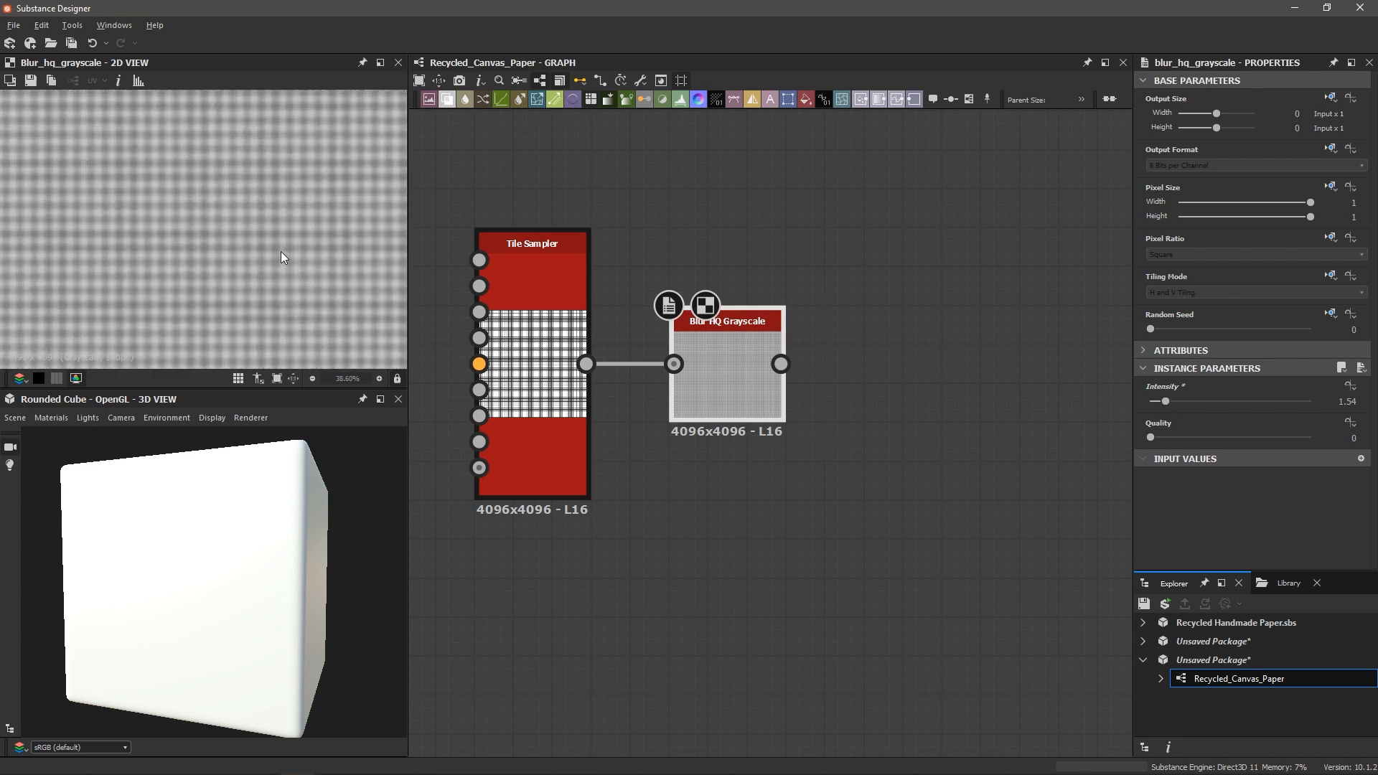
scroll(250, 293, up, 2)
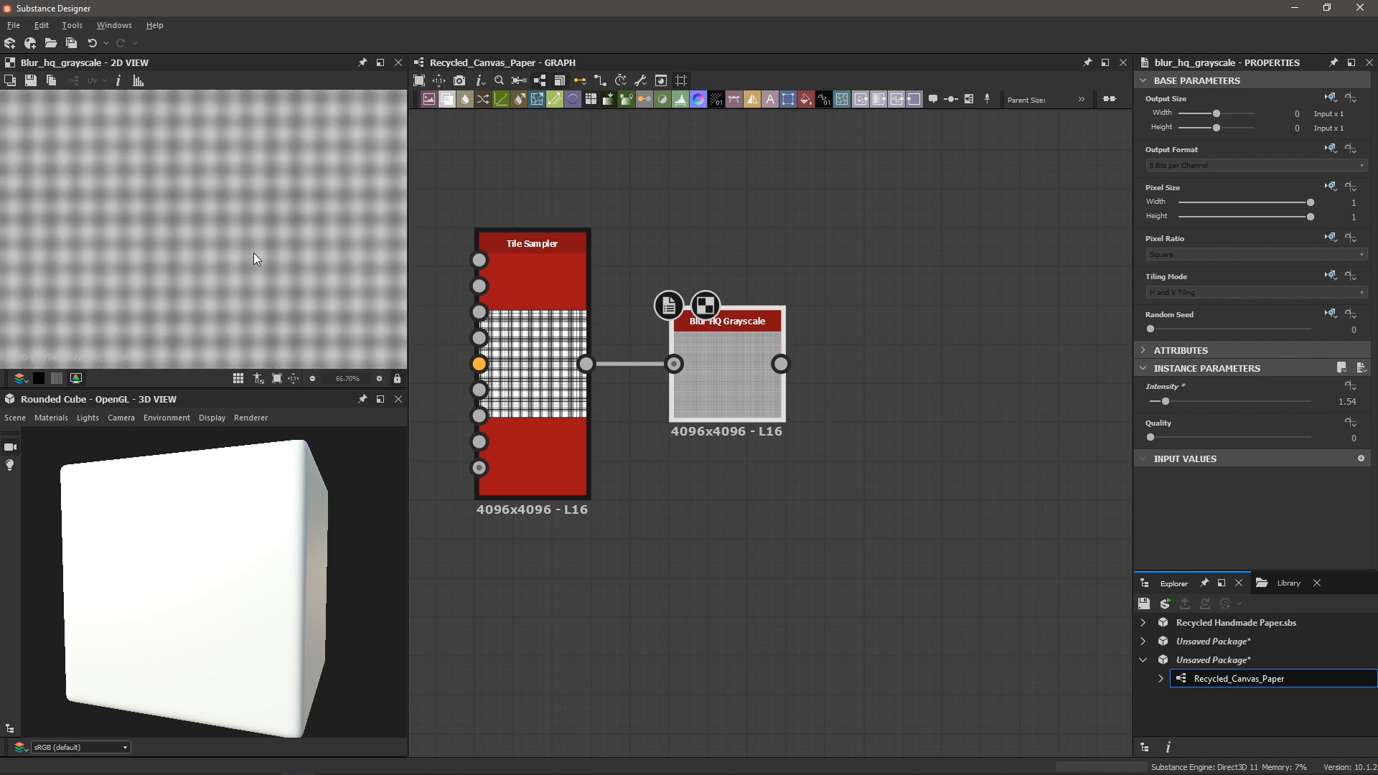
scroll(232, 264, down, 2)
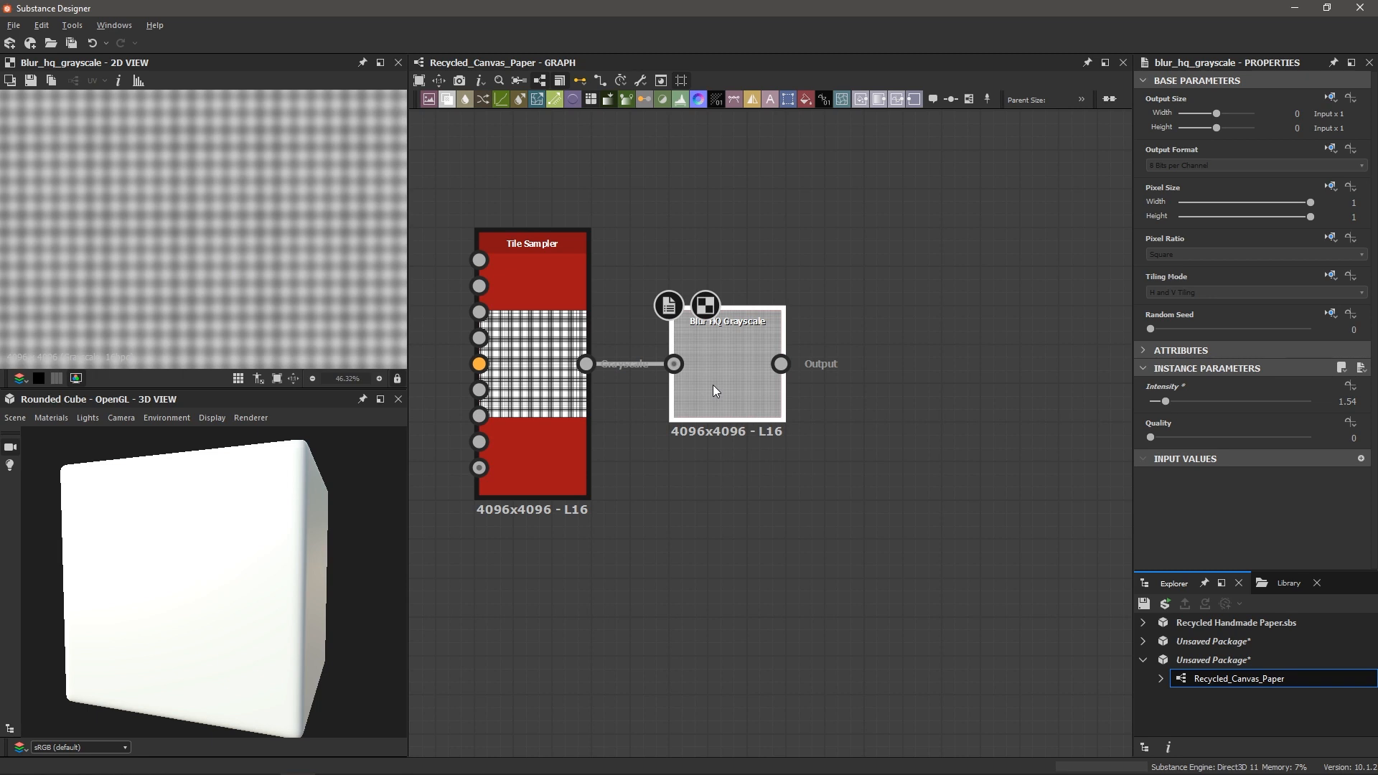
- Add an Invert Grayscale node fed by the Blur HQ Grayscale node's output
key(space)
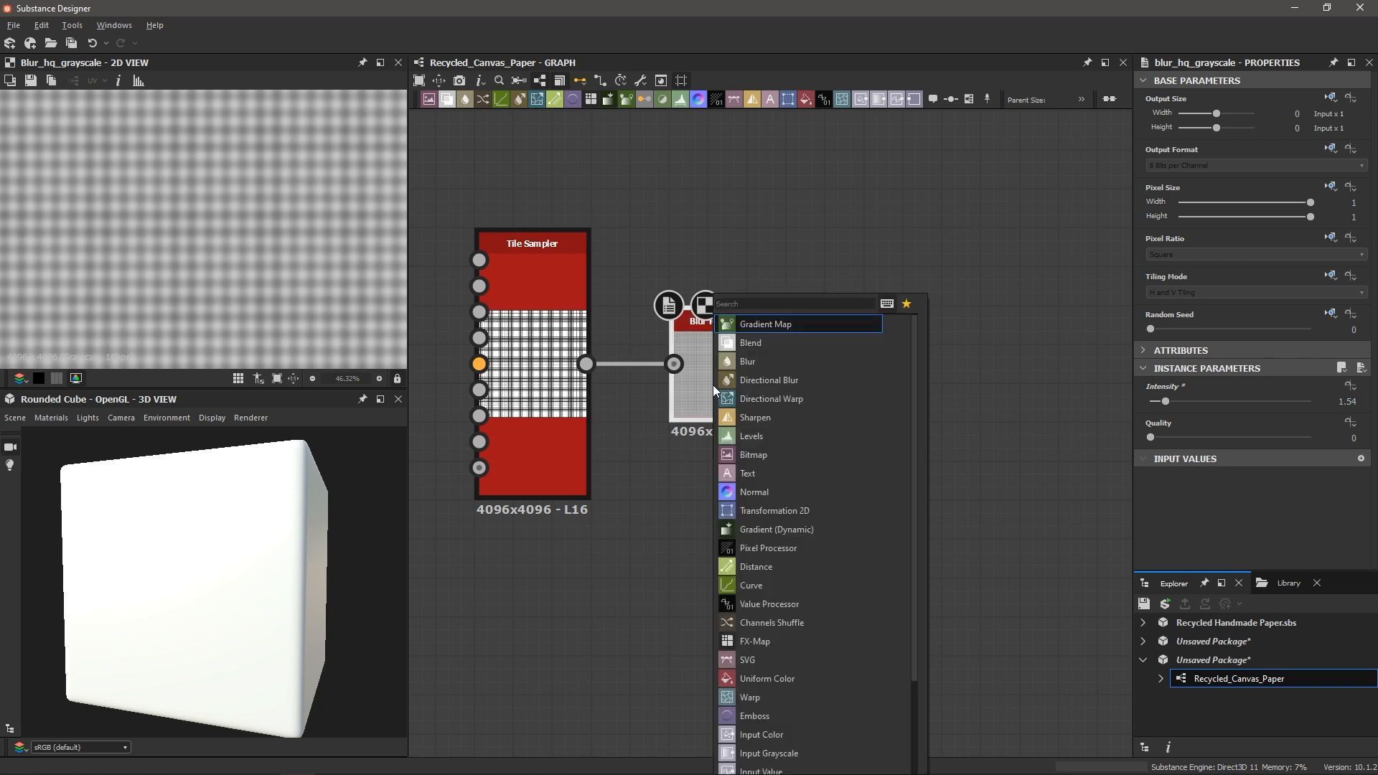
text(invert)
key(Return)
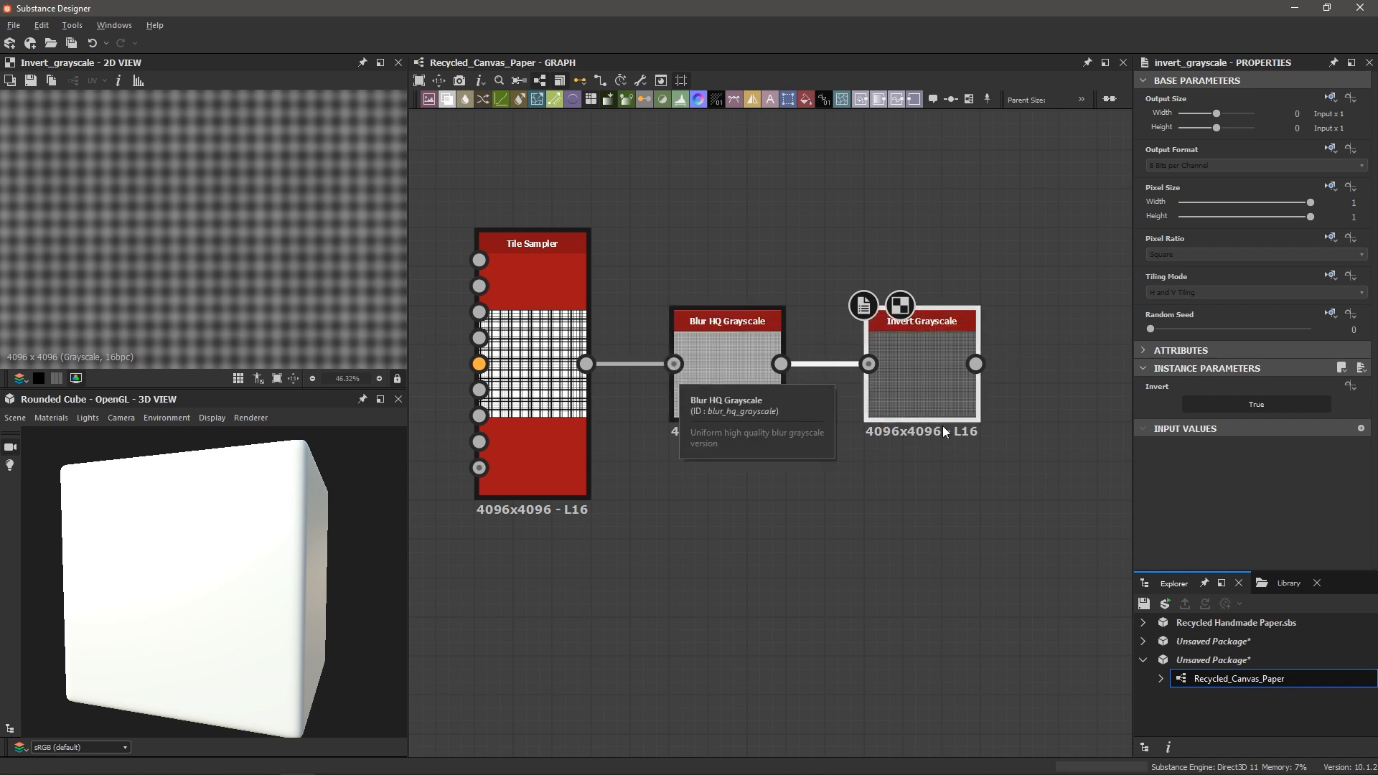
- Connect the Invert Grayscale output to the foreground input of the Final Blend node
scroll(941, 425, down, 5)
middle_drag(1019, 425, 747, 429)
scroll(748, 429, up, 2)
scroll(631, 385, up, 3)
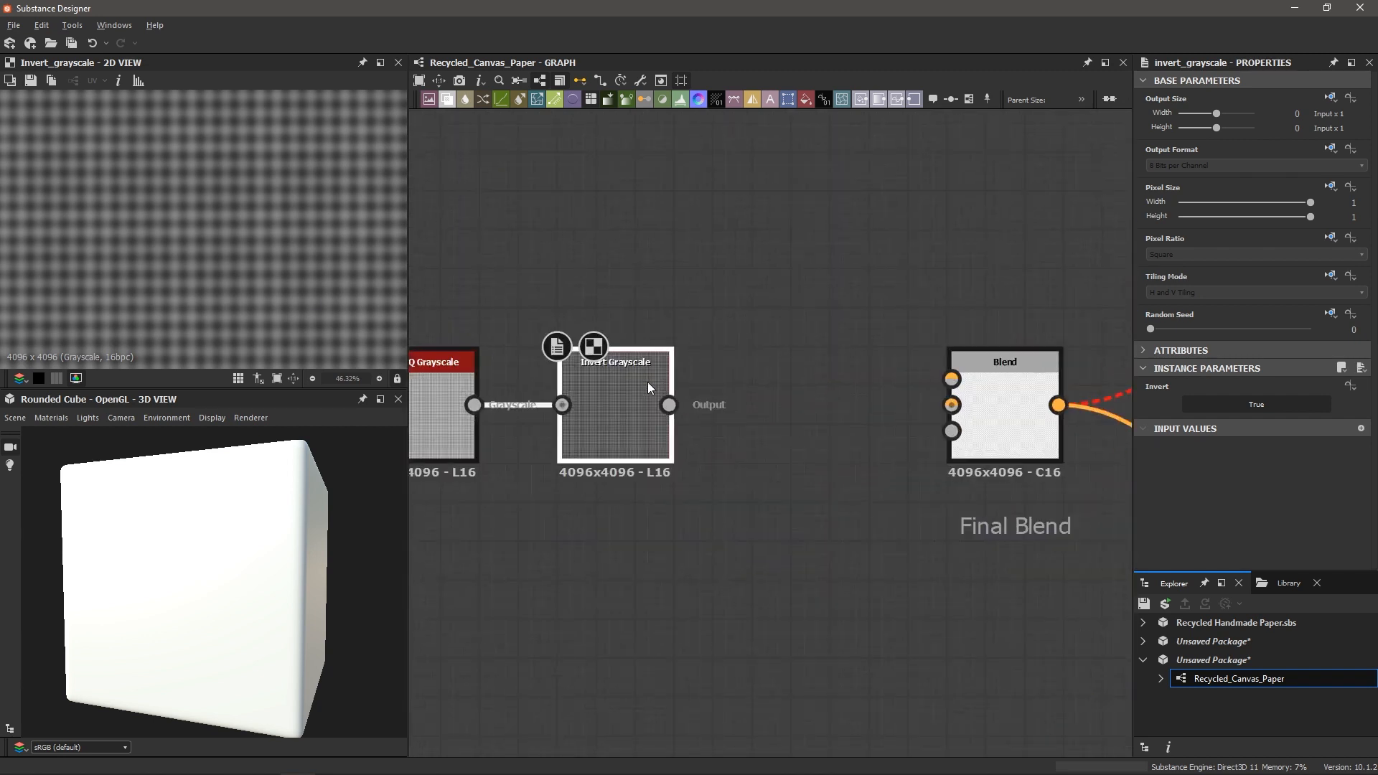
drag(671, 404, 959, 380)
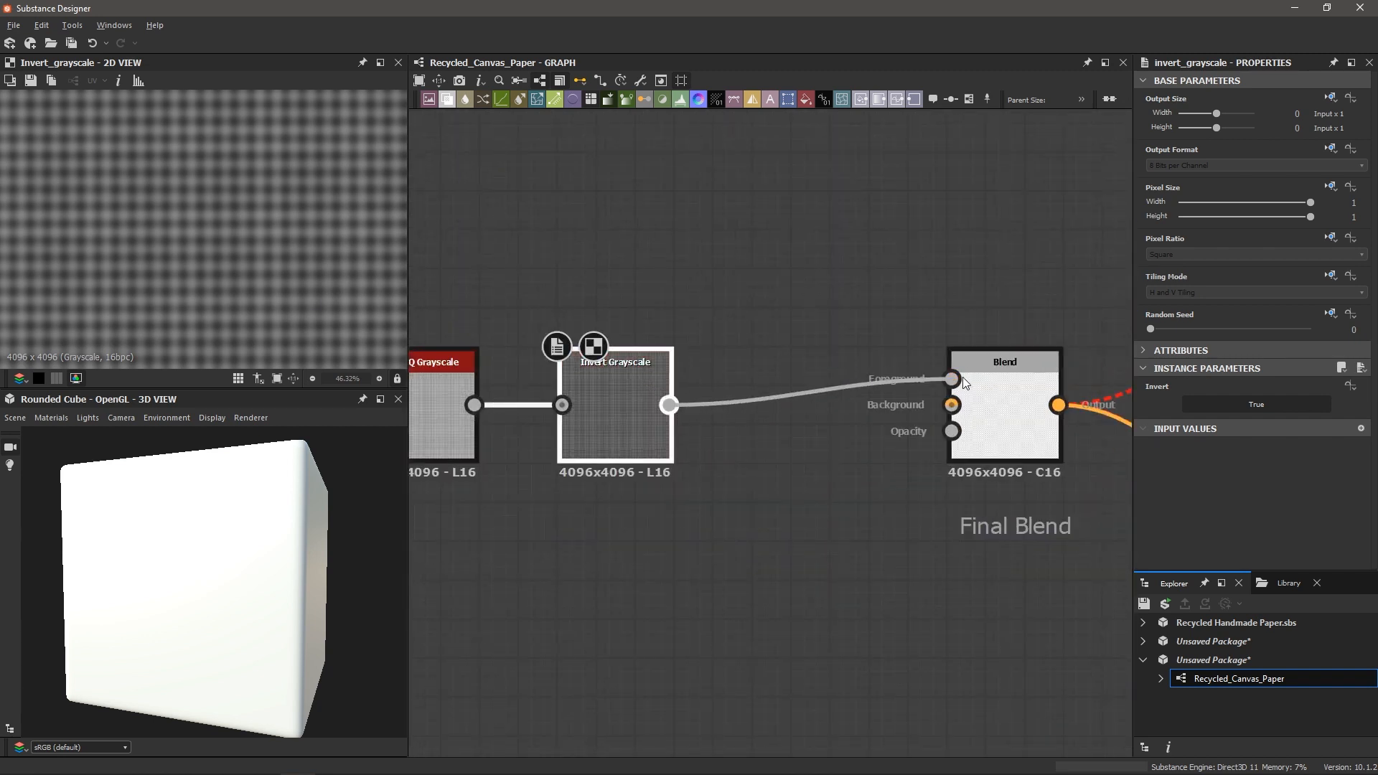
scroll(973, 396, down, 2)
middle_drag(972, 474, 709, 445)
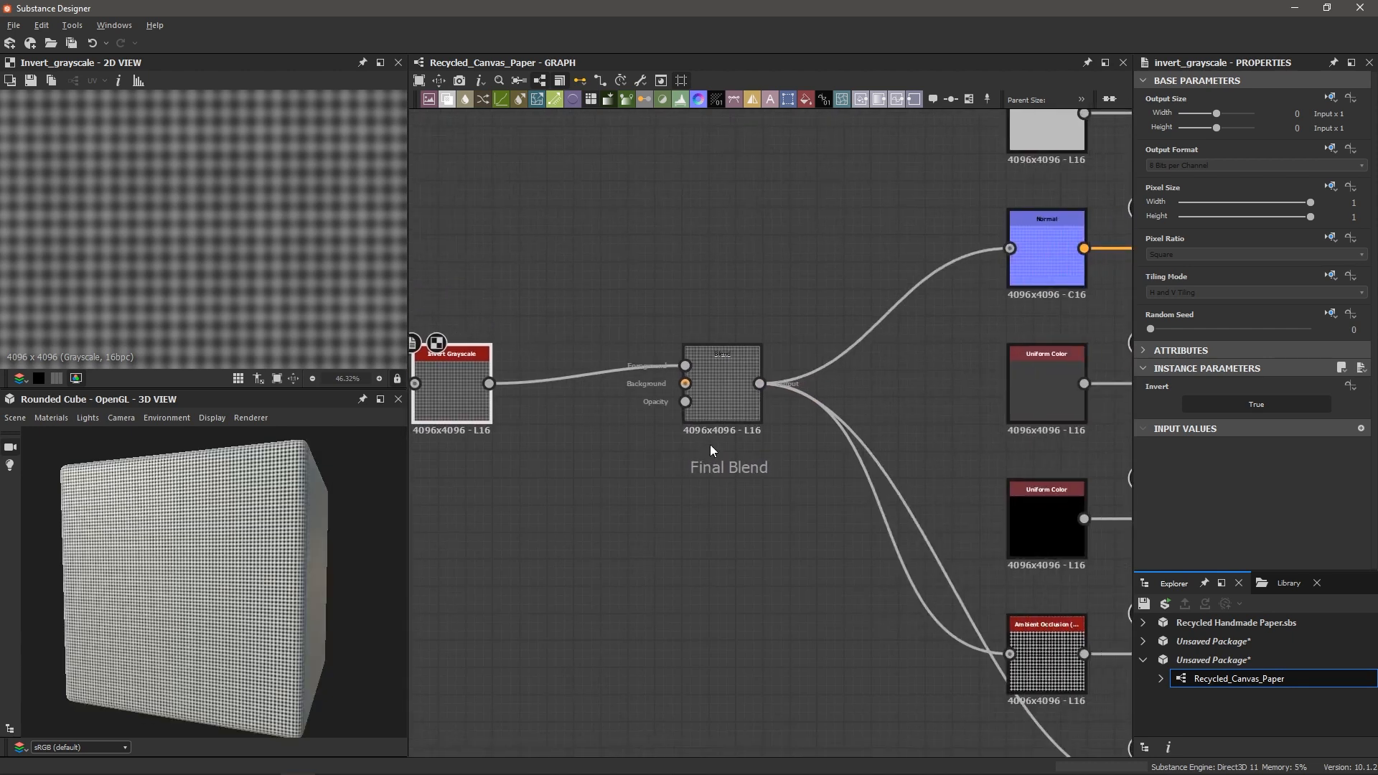
scroll(714, 409, down, 2)
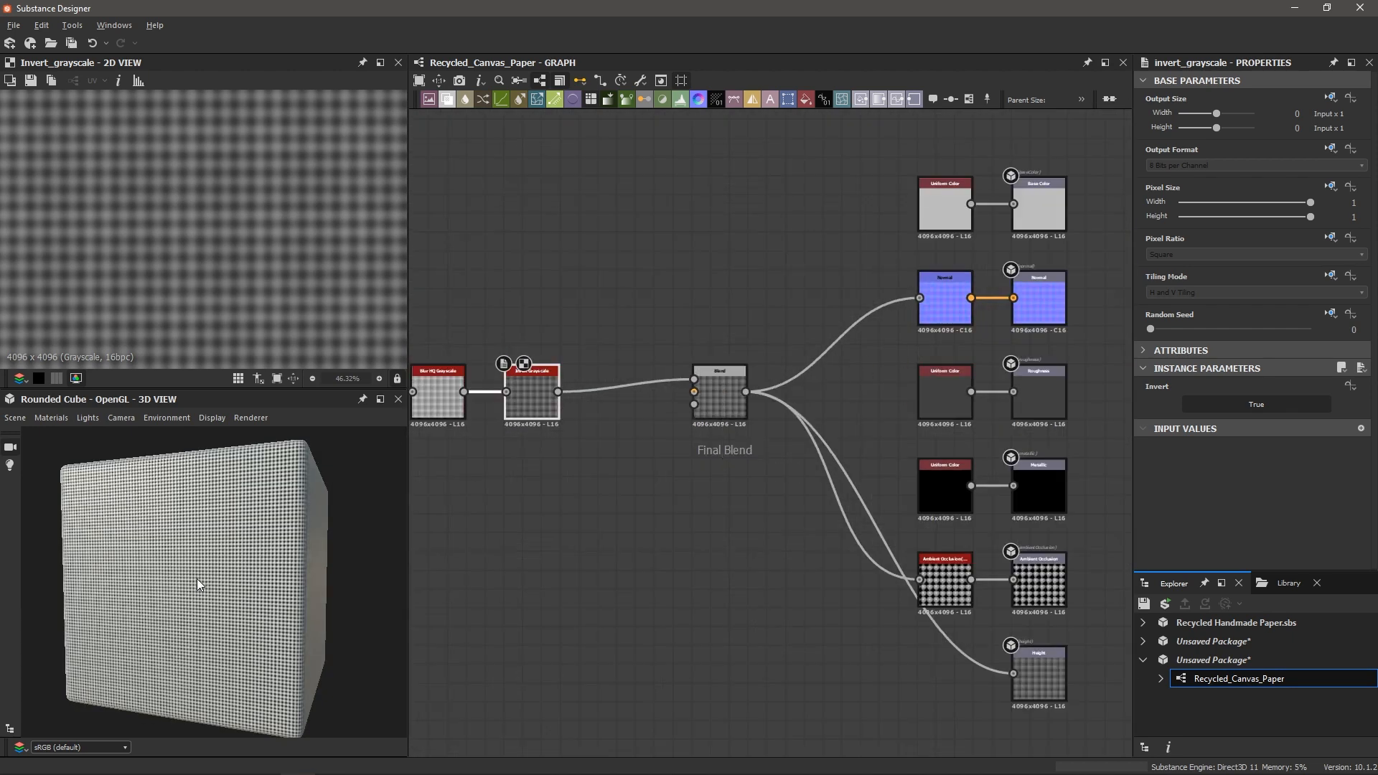
- Examine the canvas weave on the rounded cube in the 3D view up close and from several angles
scroll(200, 577, up, 5)
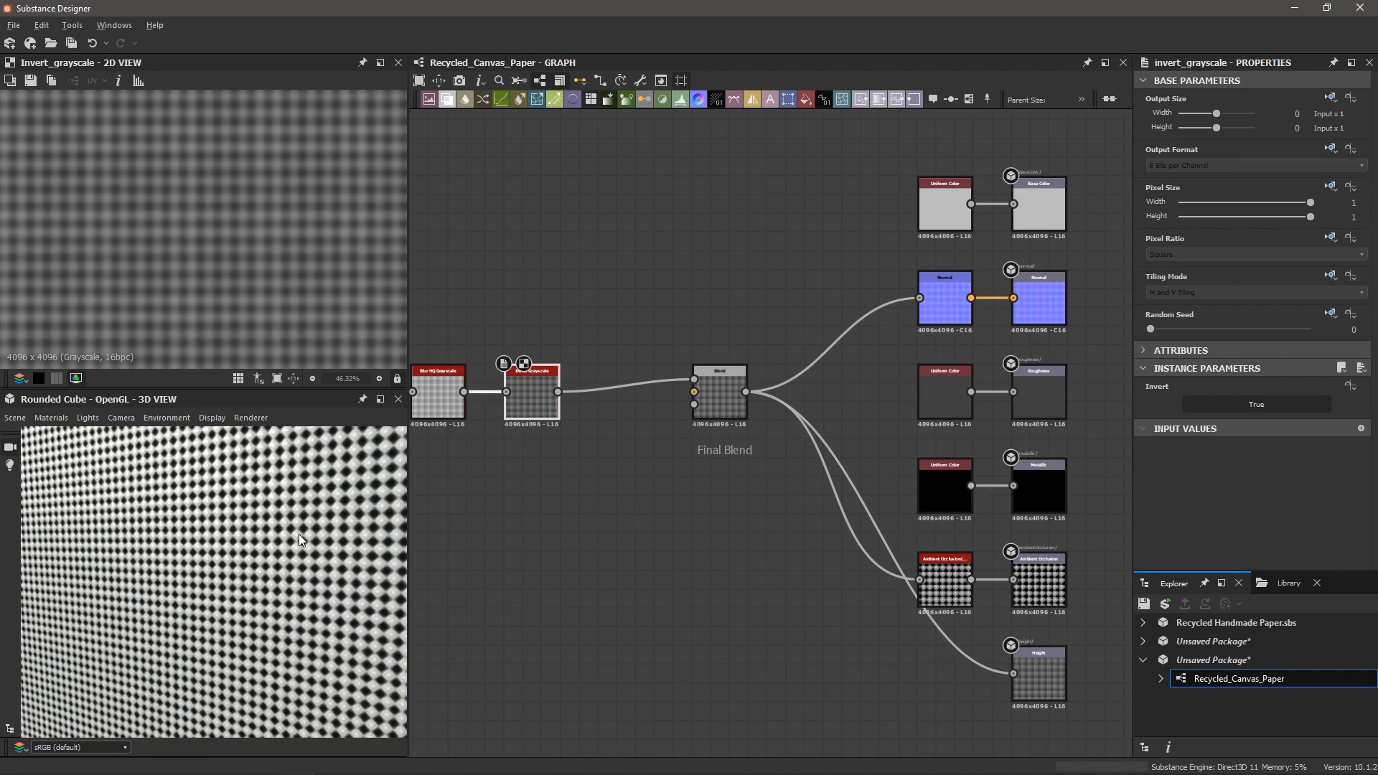
scroll(294, 539, down, 3)
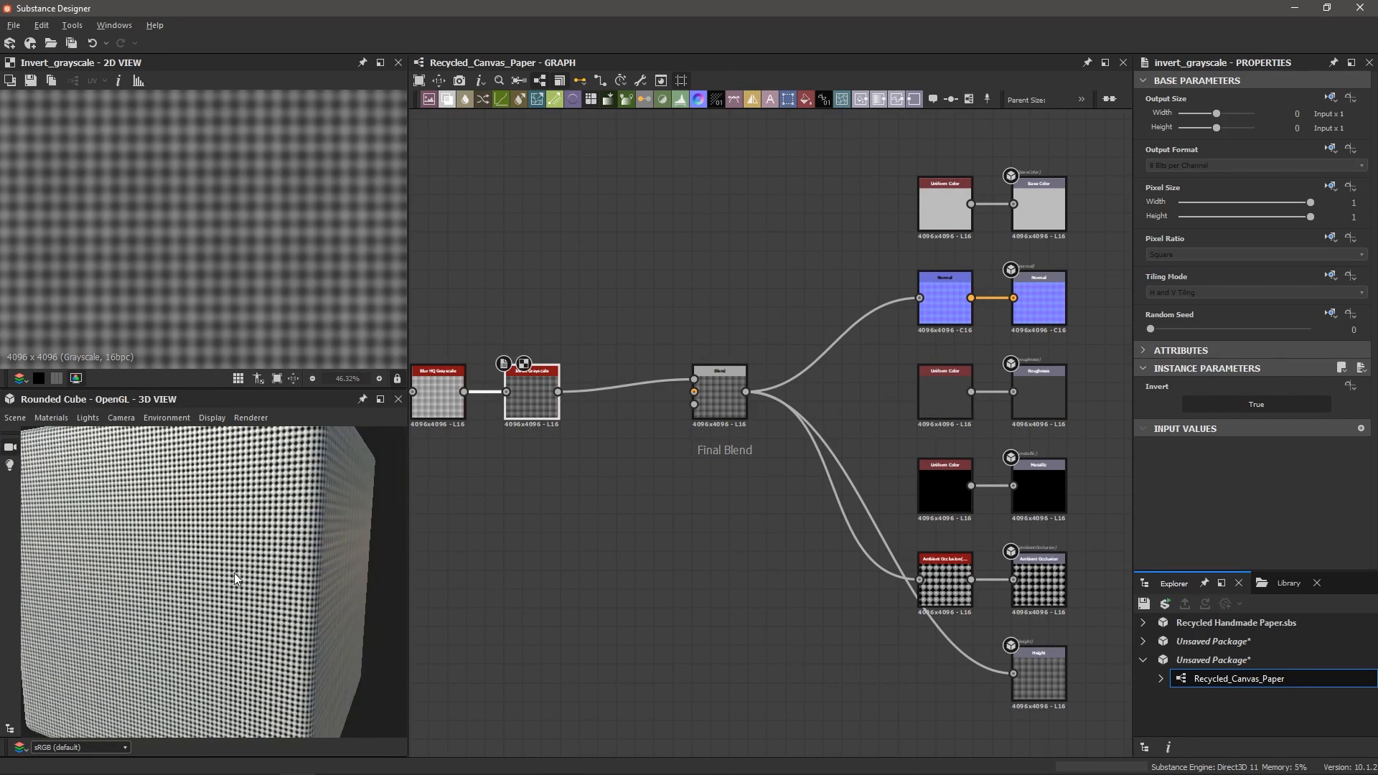
scroll(244, 574, up, 4)
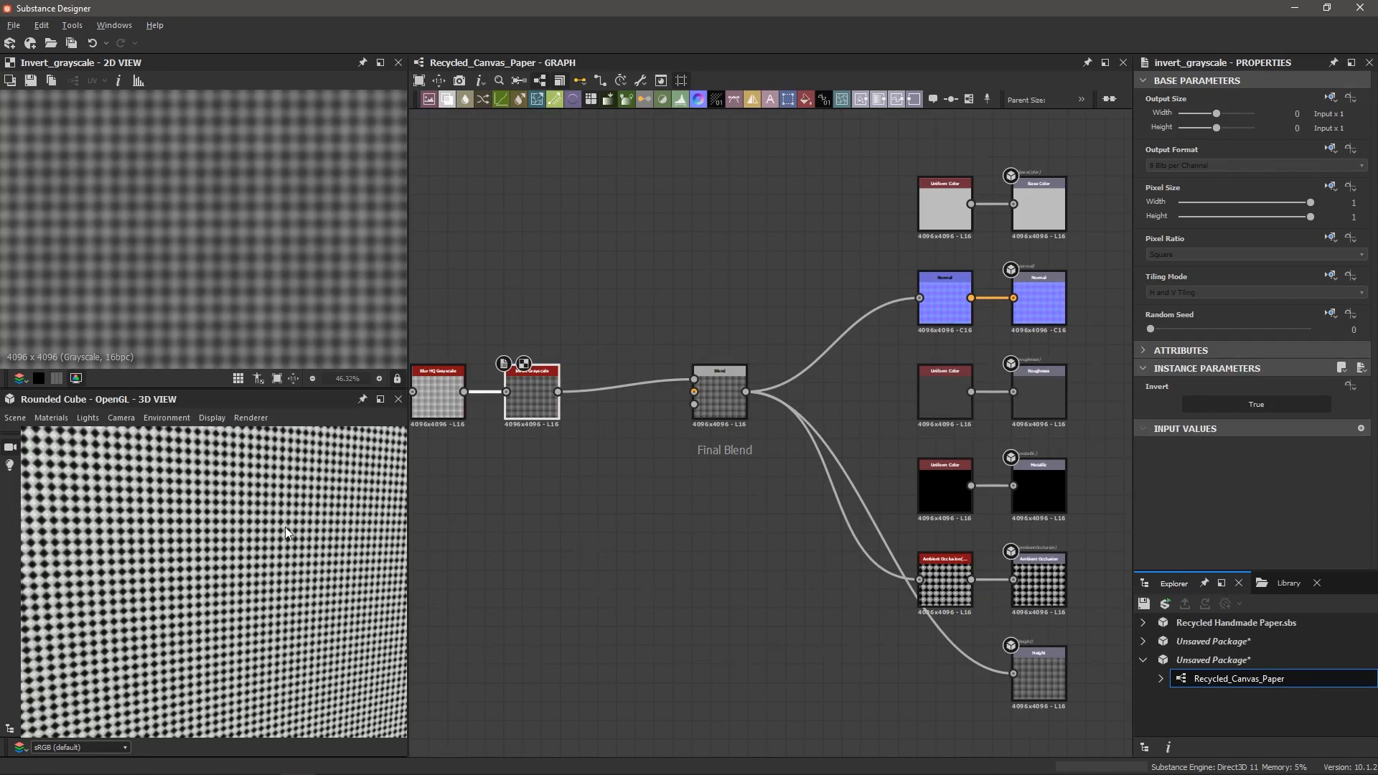
drag(285, 529, 217, 530)
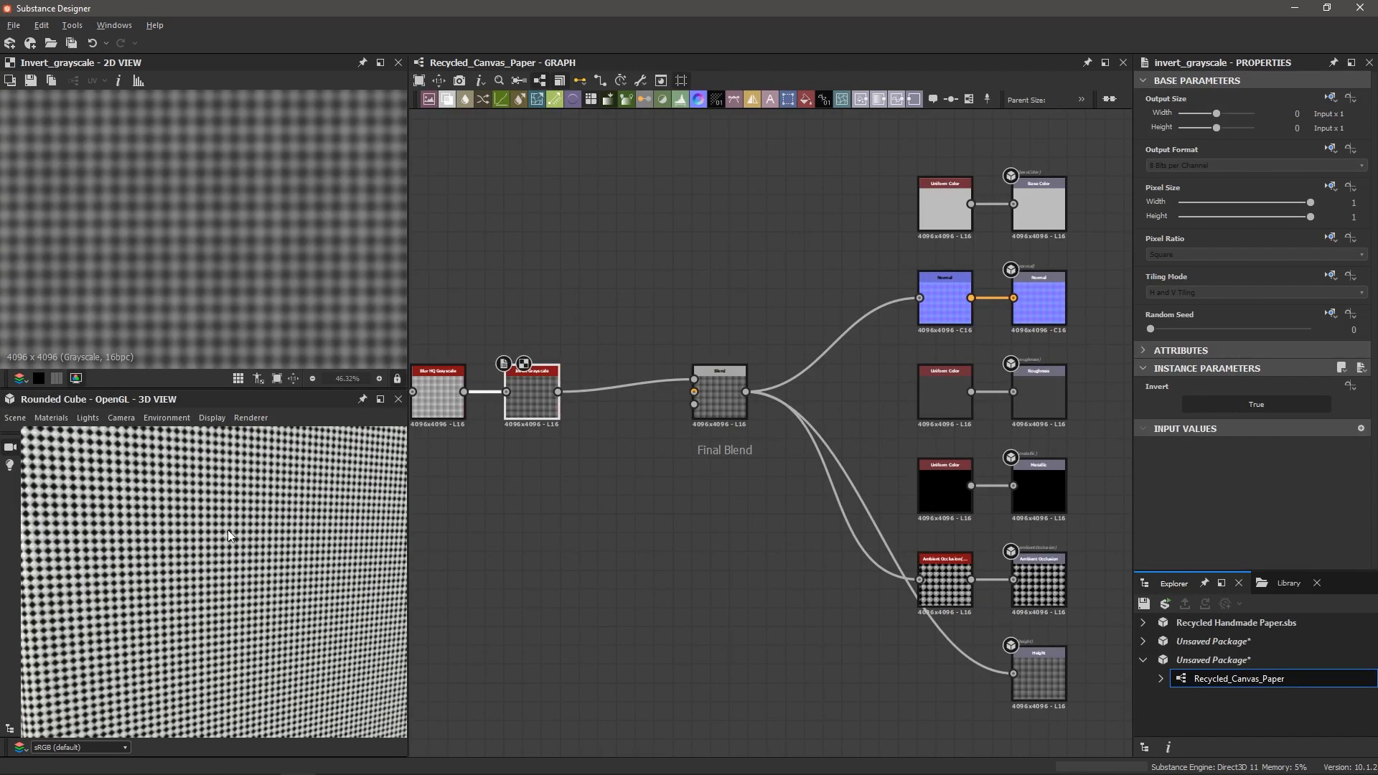
scroll(215, 248, down, 4)
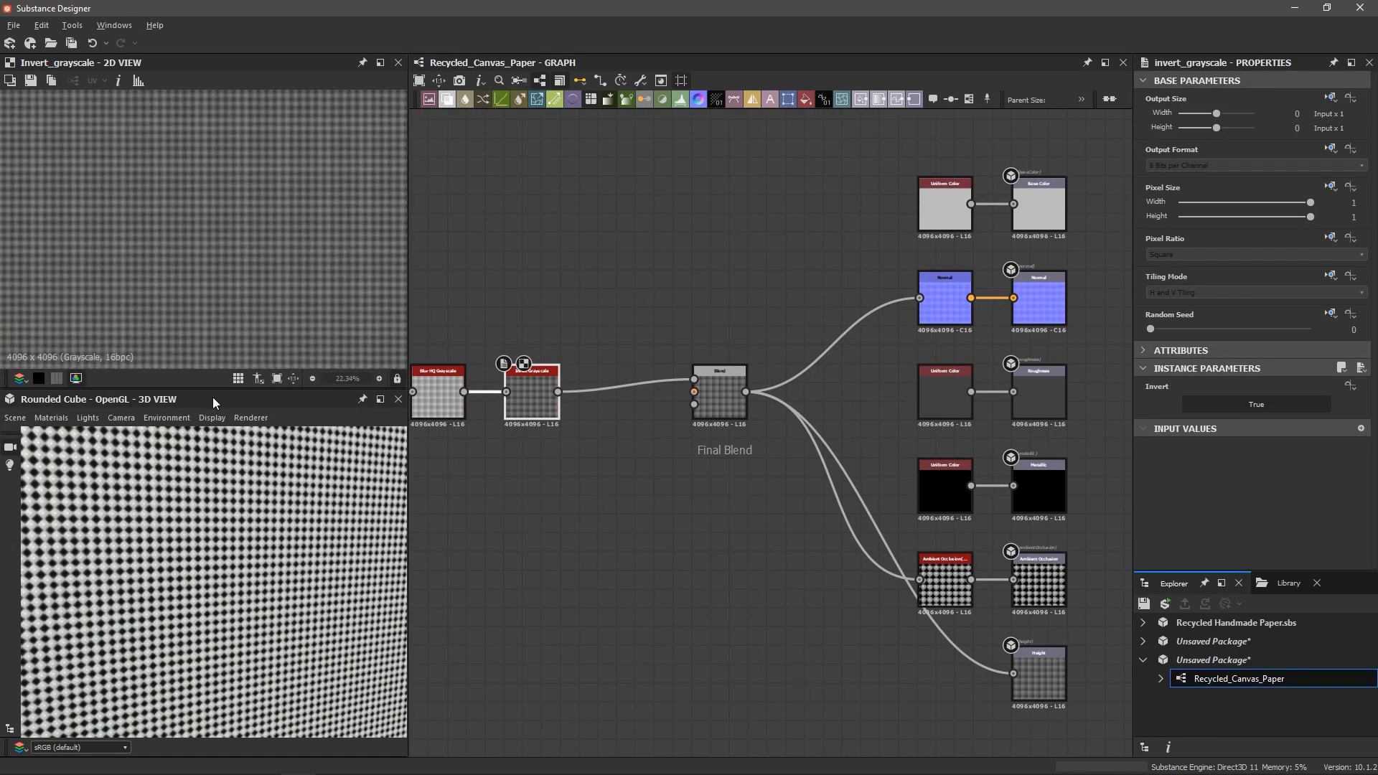
drag(218, 574, 153, 570)
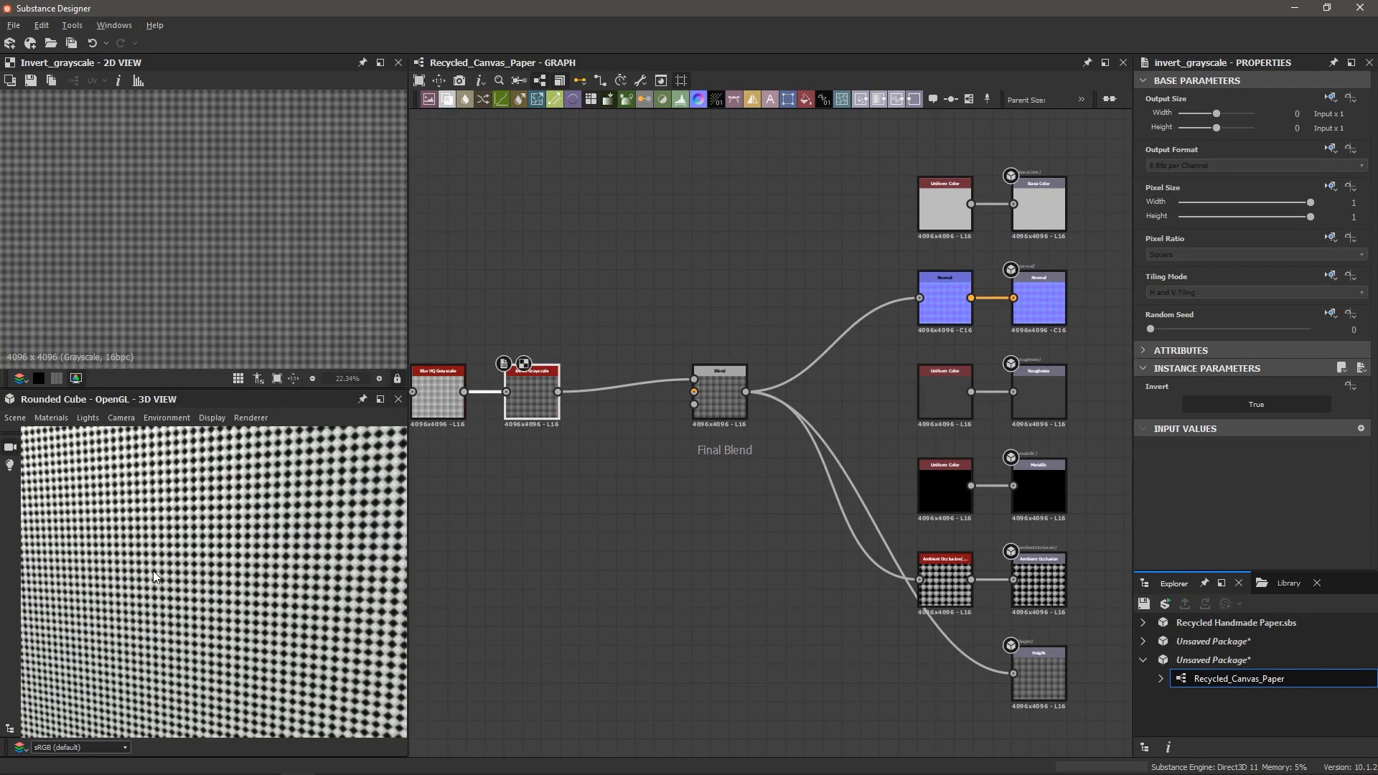
mouse_move(290, 551)
mouse_down()
mouse_move(276, 553)
mouse_move(334, 536)
mouse_move(190, 518)
mouse_move(283, 540)
mouse_move(243, 536)
mouse_move(273, 536)
mouse_up()
scroll(258, 548, up, 4)
scroll(183, 520, down, 5)
scroll(272, 535, up, 3)
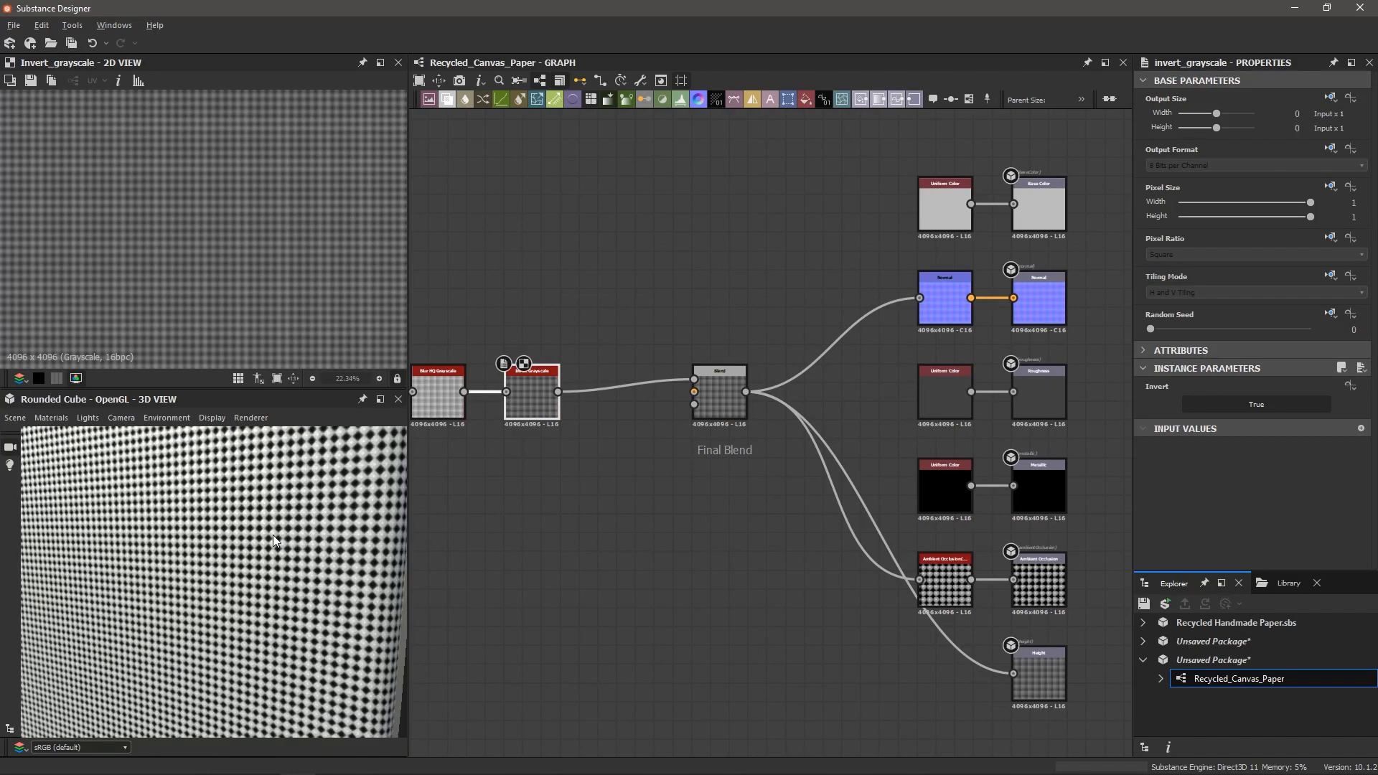
scroll(318, 519, down, 3)
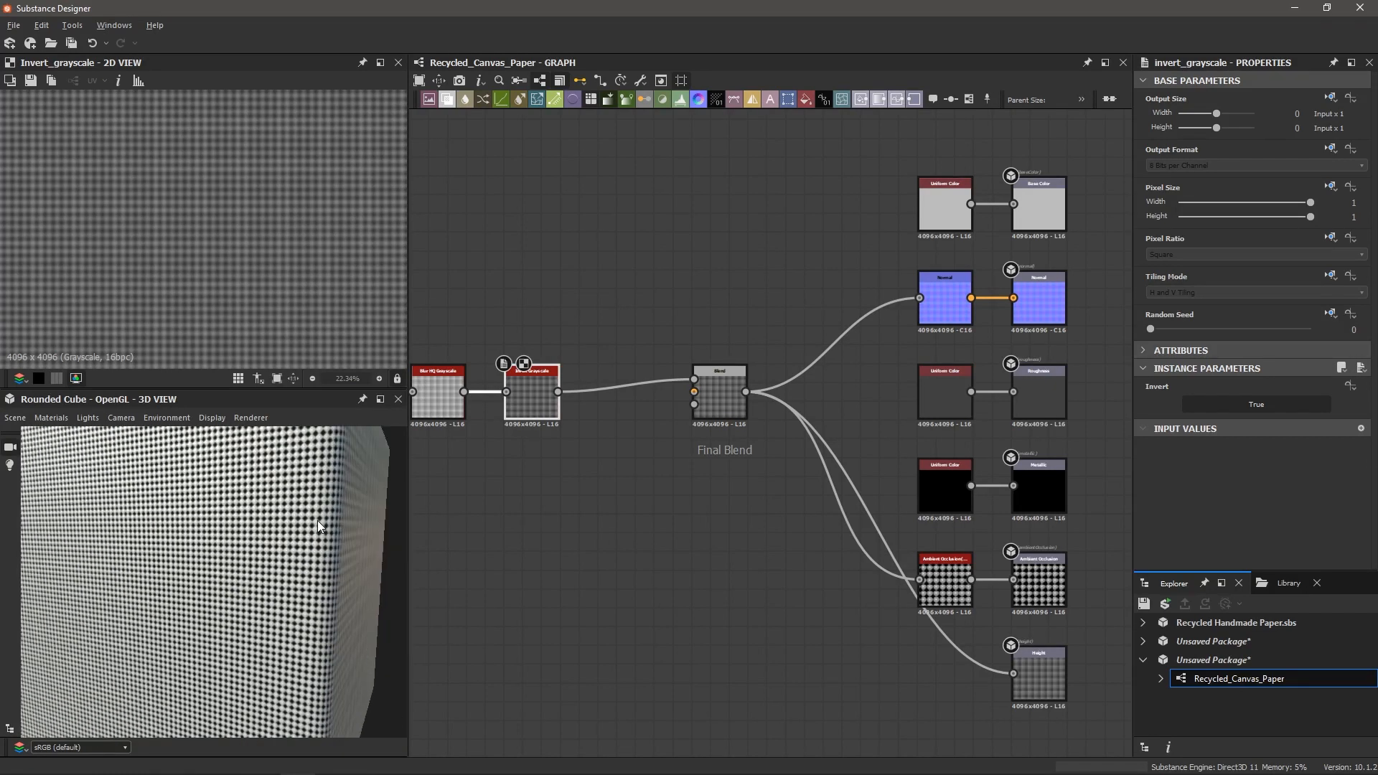
drag(257, 522, 278, 534)
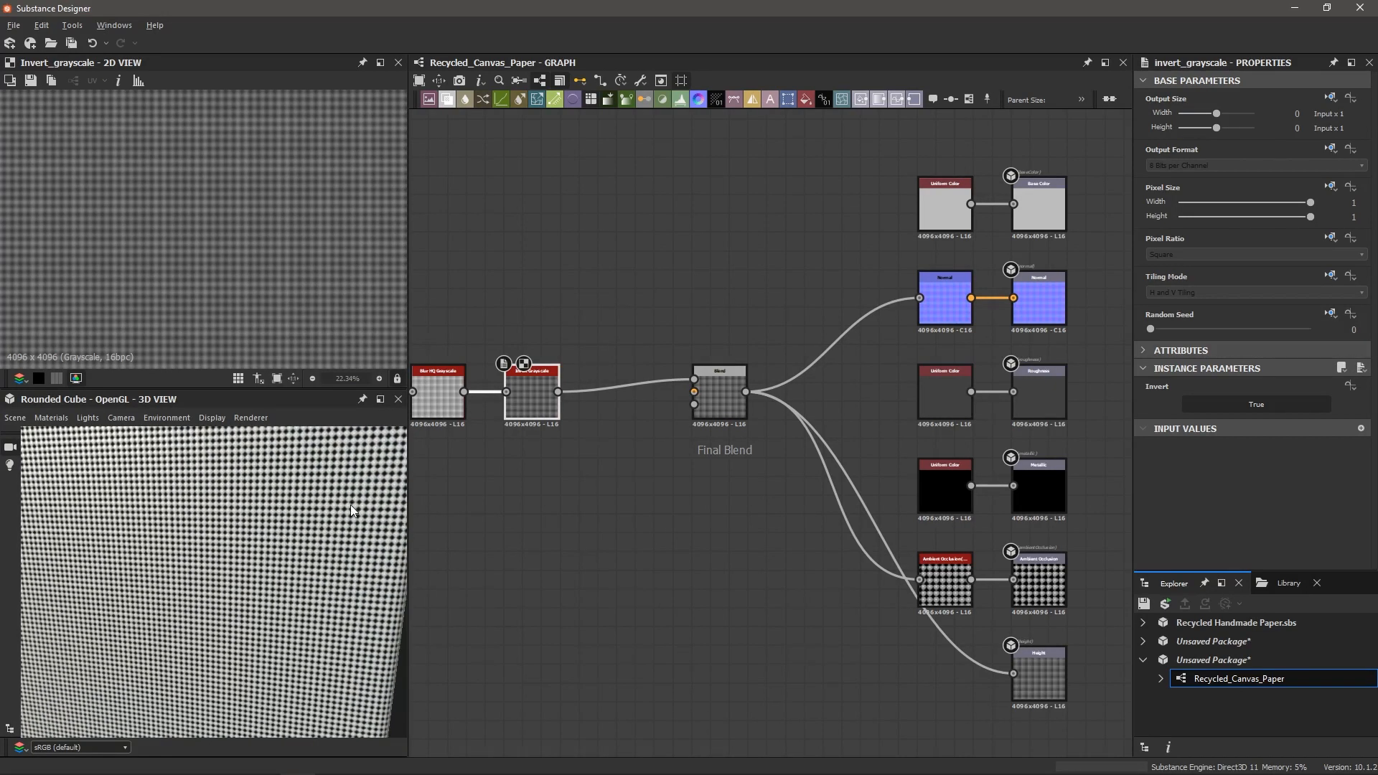
- Move the weave nodes away from the Final Blend and insert a Histogram Range node after Invert Grayscale
middle_drag(550, 492, 684, 495)
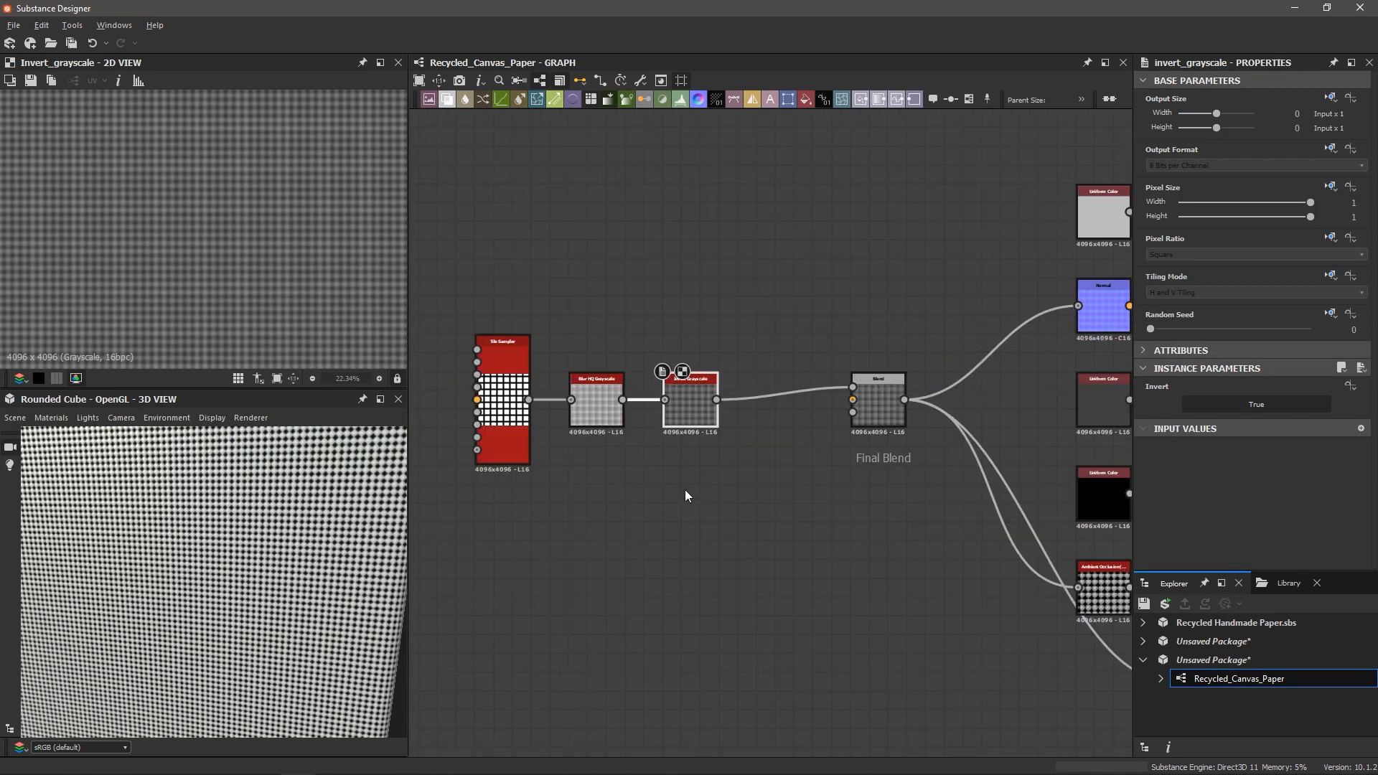
scroll(211, 250, down, 1)
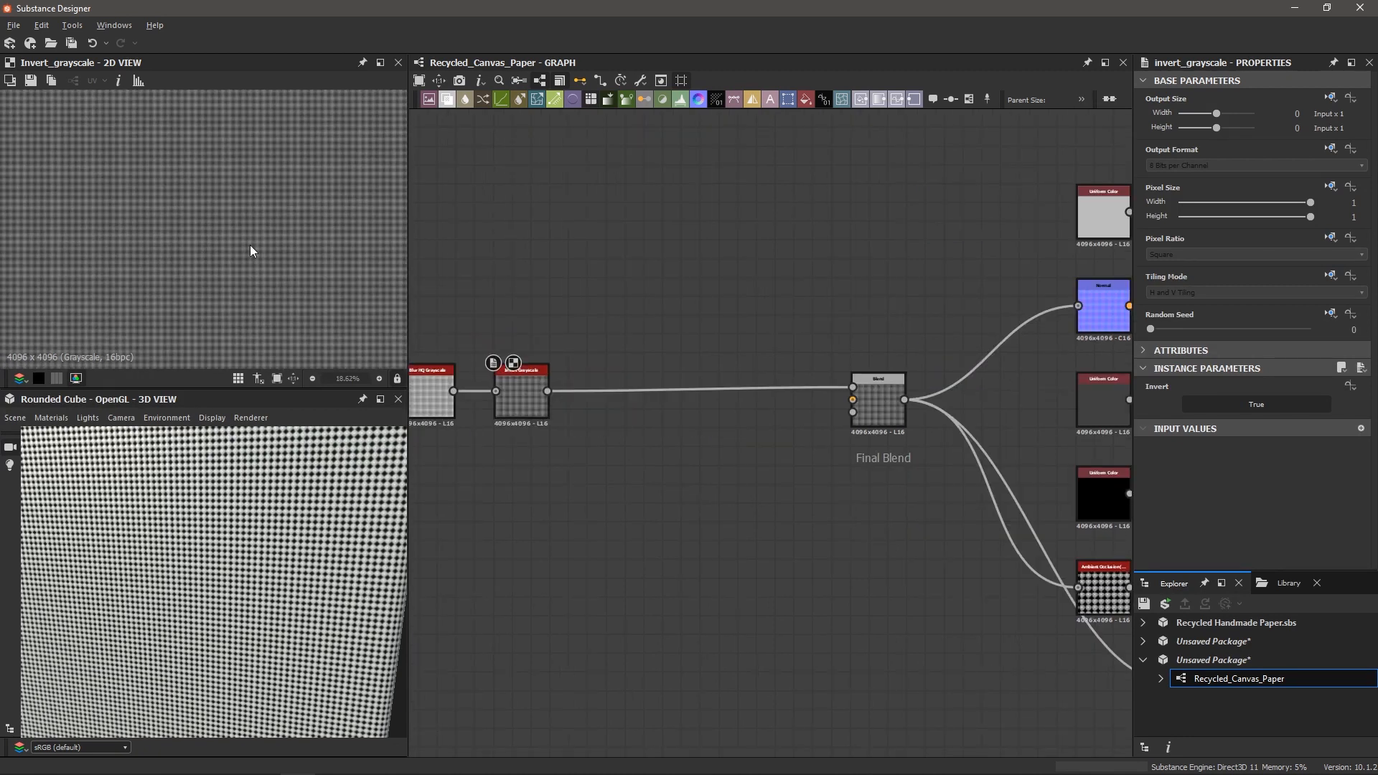
scroll(590, 479, up, 3)
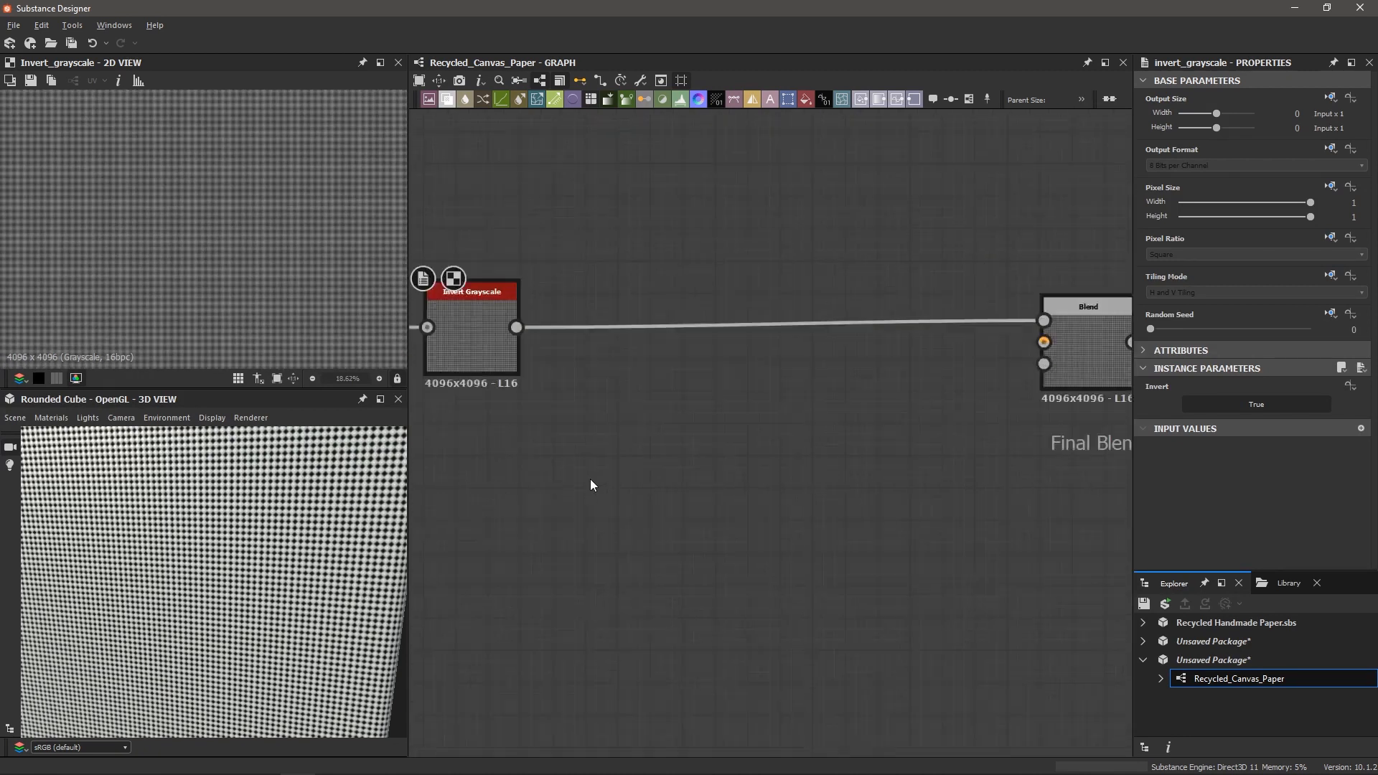
middle_drag(537, 370, 616, 399)
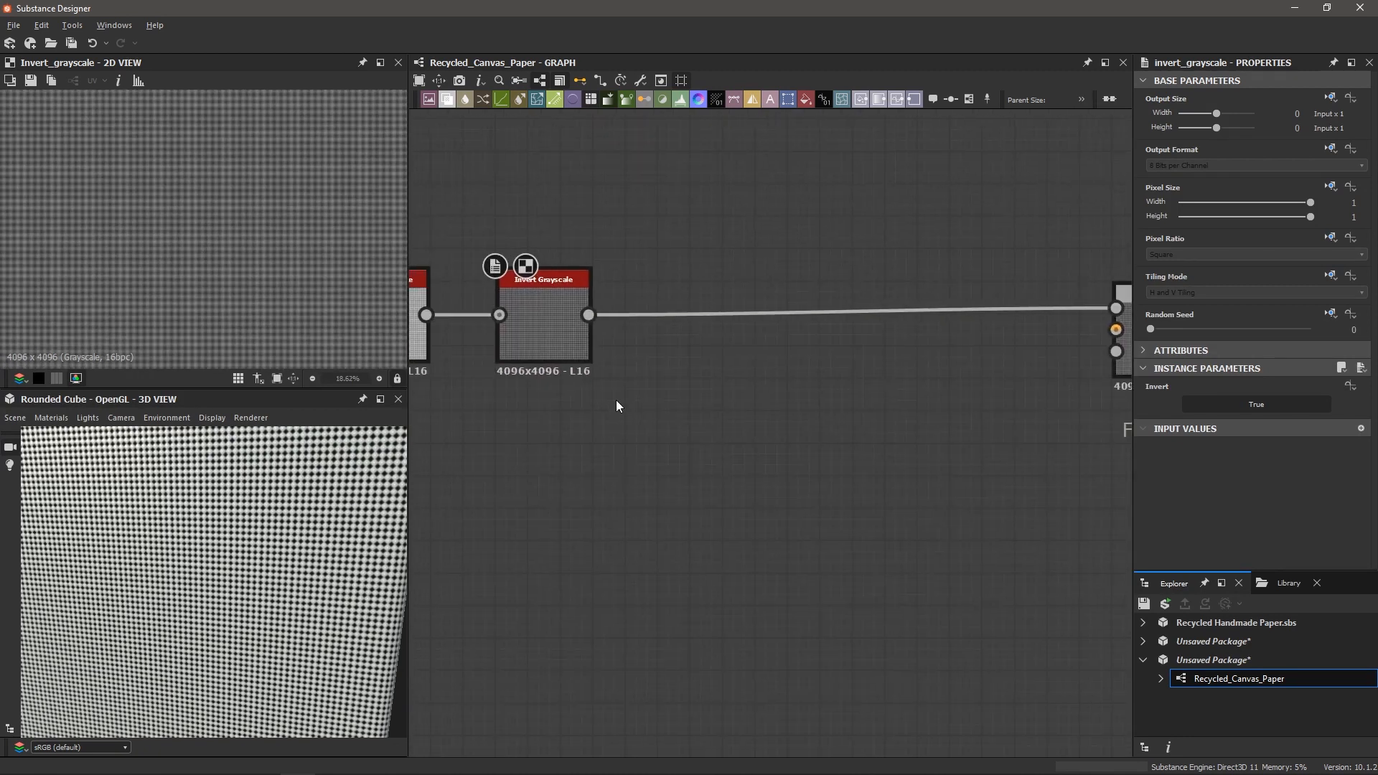
click(560, 325)
key(space)
text(hist)
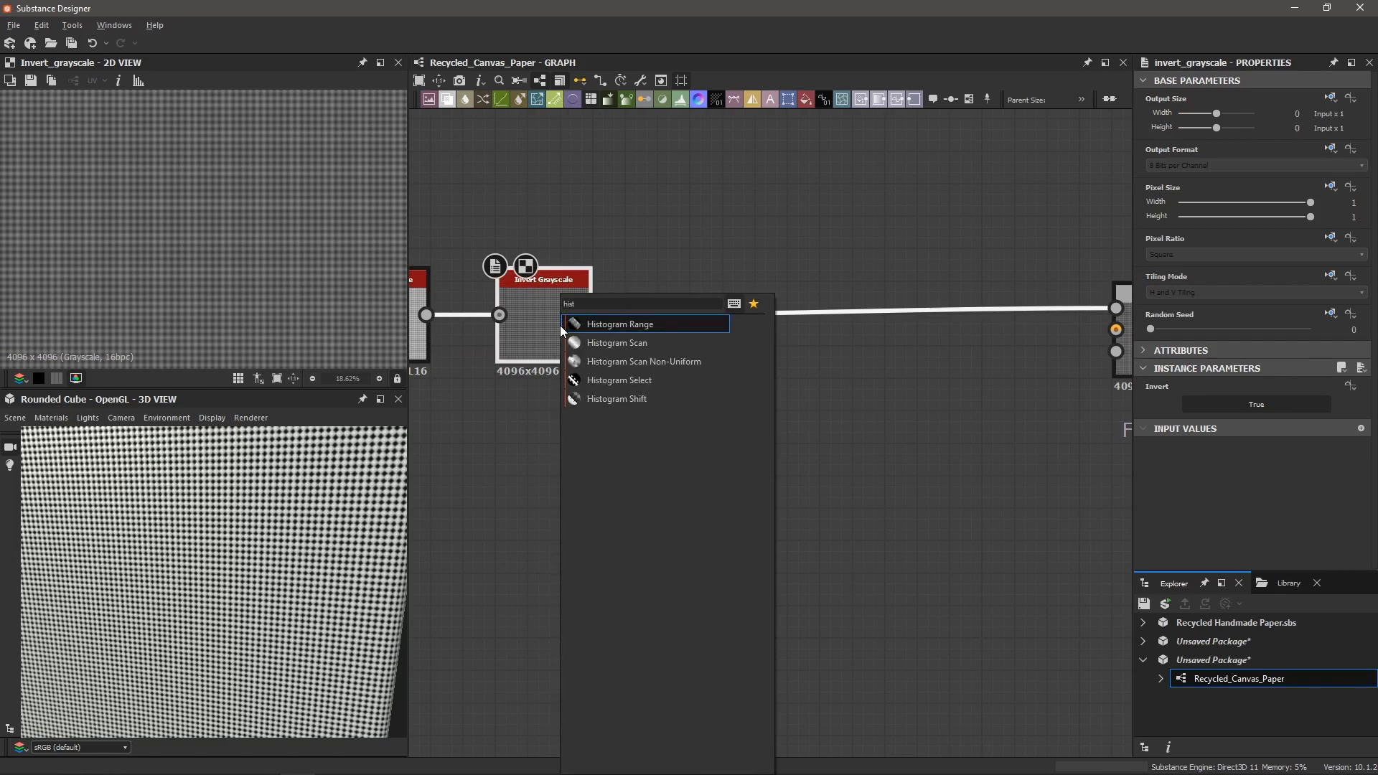
key(Return)
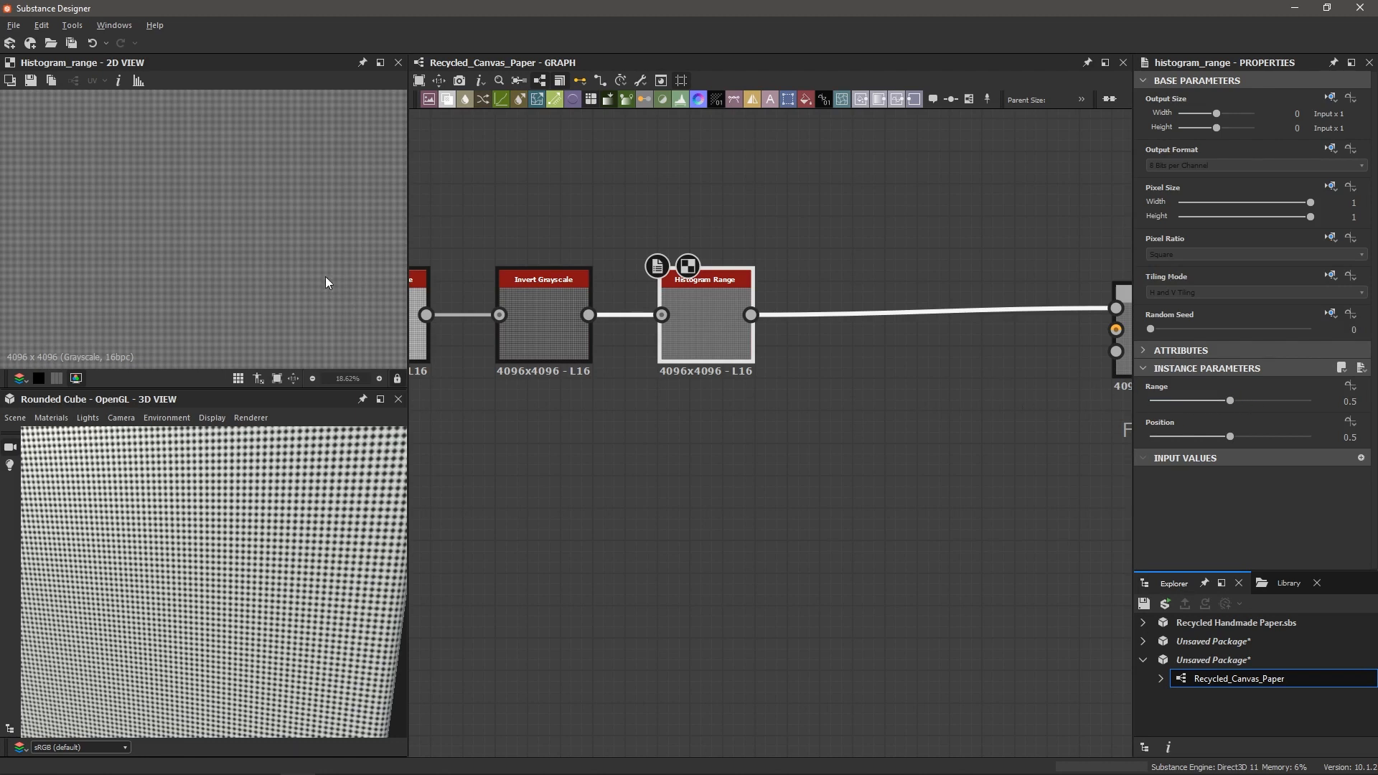
- Set the Histogram Range node's Range to 0.01 and inspect the flattened weave on the cube
drag(1229, 401, 1151, 402)
mouse_move(330, 547)
mouse_down()
mouse_move(294, 540)
mouse_move(308, 556)
mouse_move(296, 552)
mouse_move(272, 528)
mouse_up()
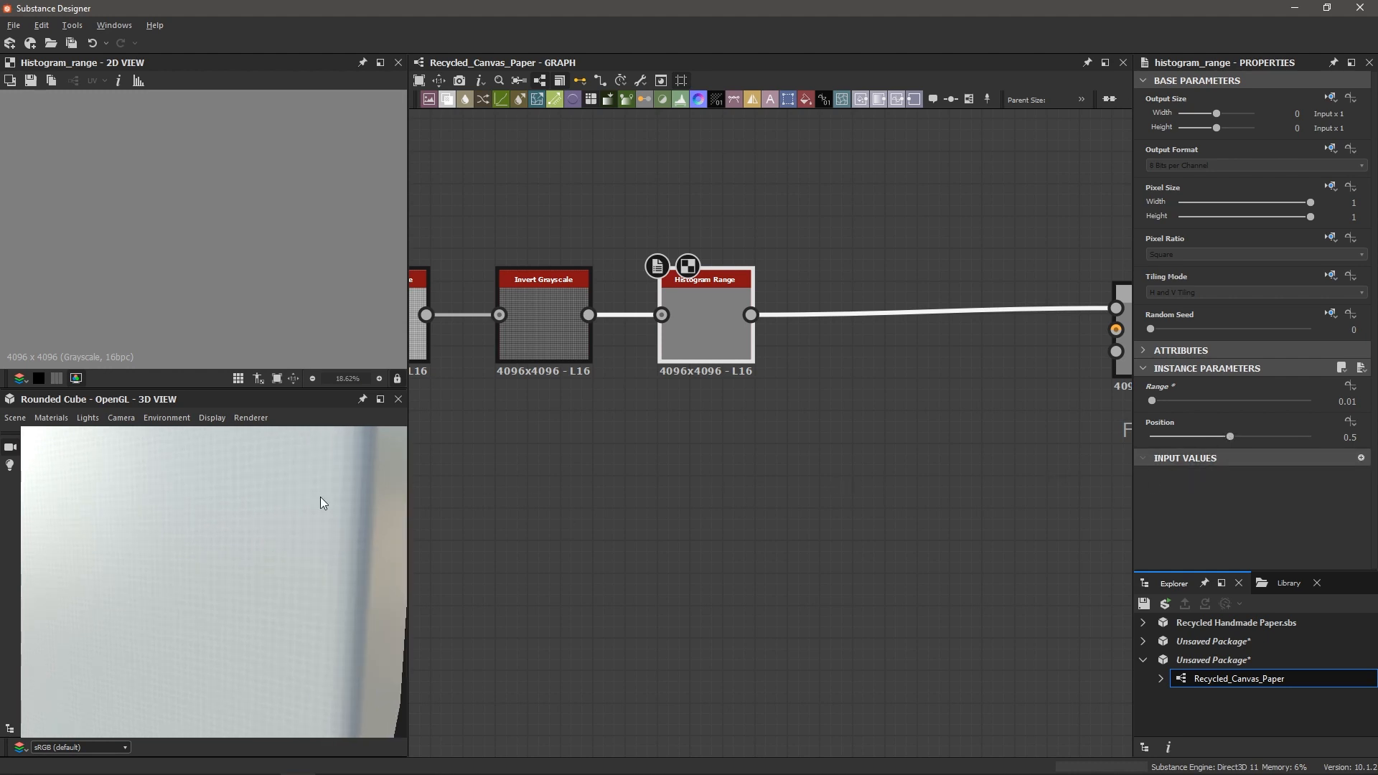
drag(249, 536, 280, 553)
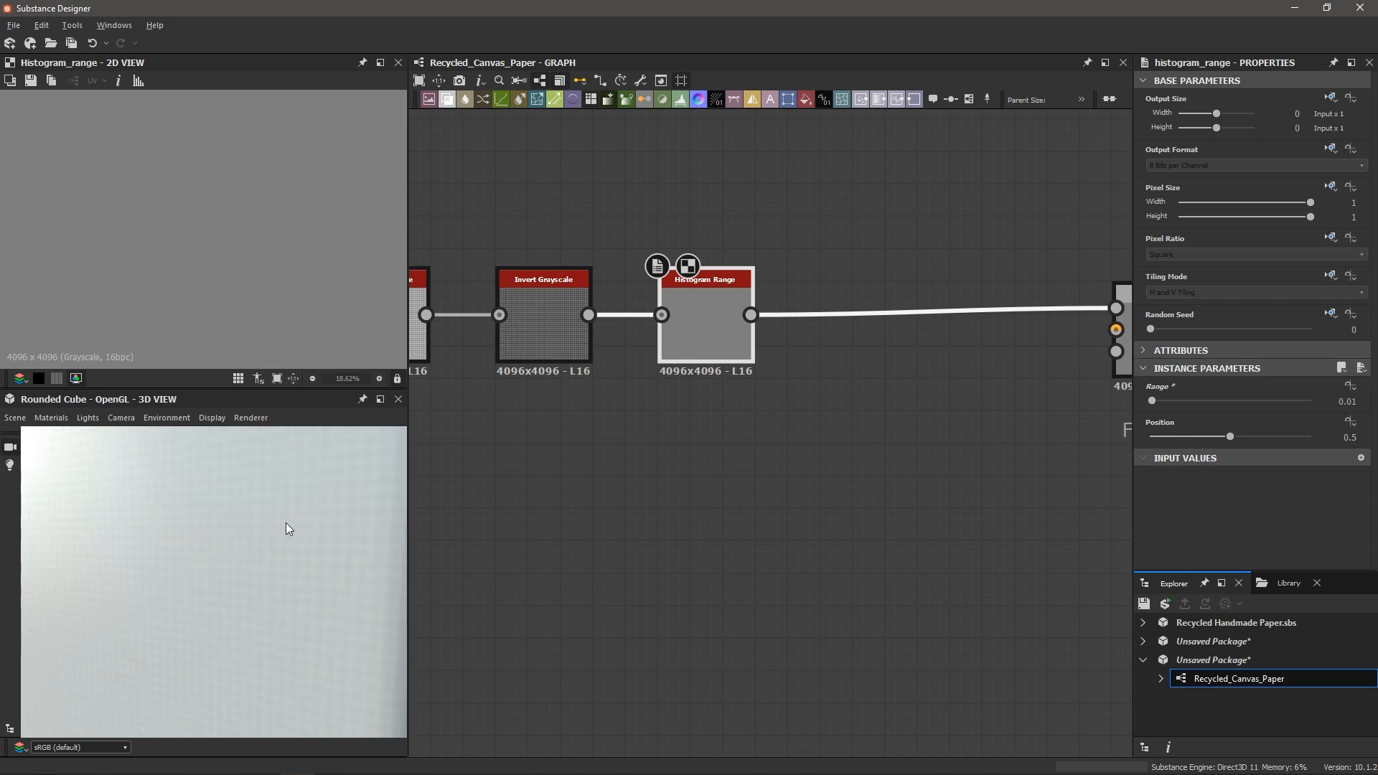
drag(286, 548, 282, 544)
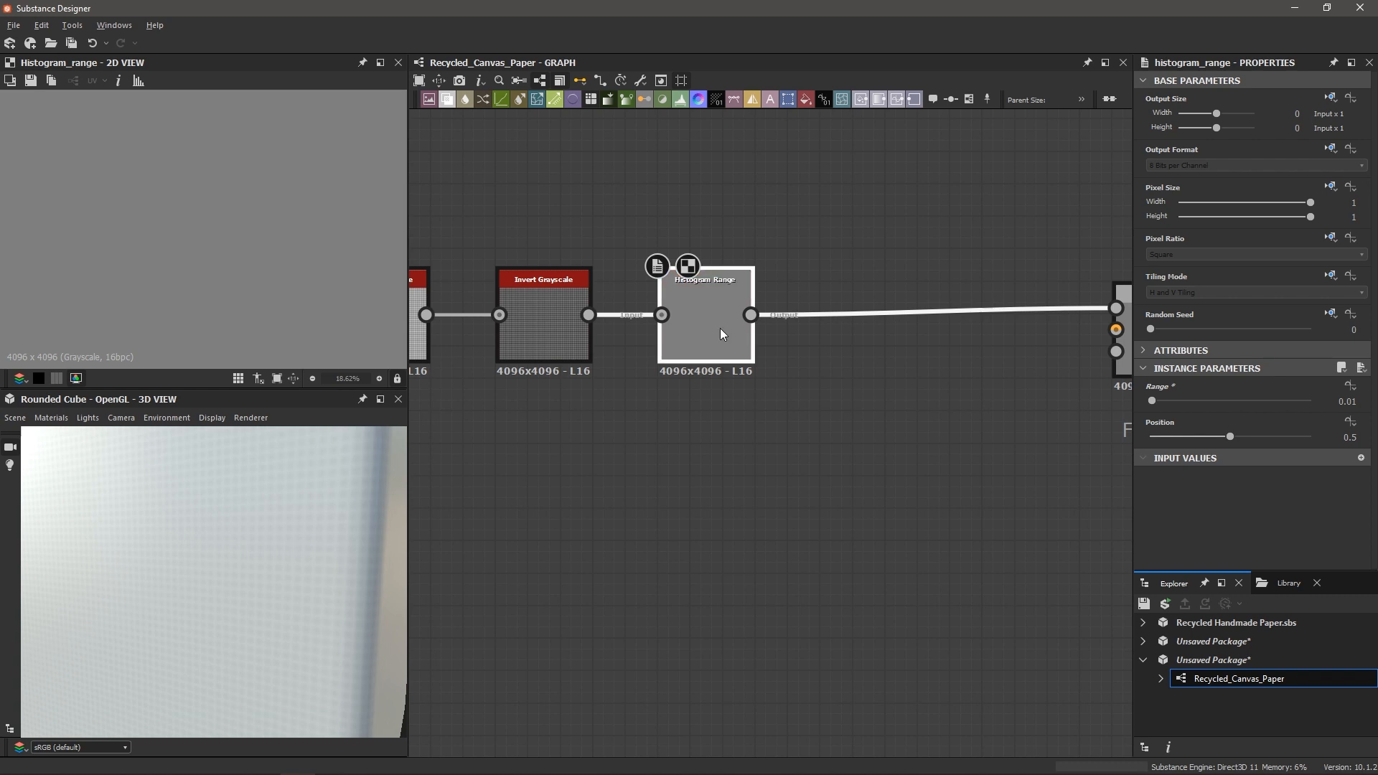
- Insert a Warp node between the Histogram Range and the Final Blend
key(space)
text(warp)
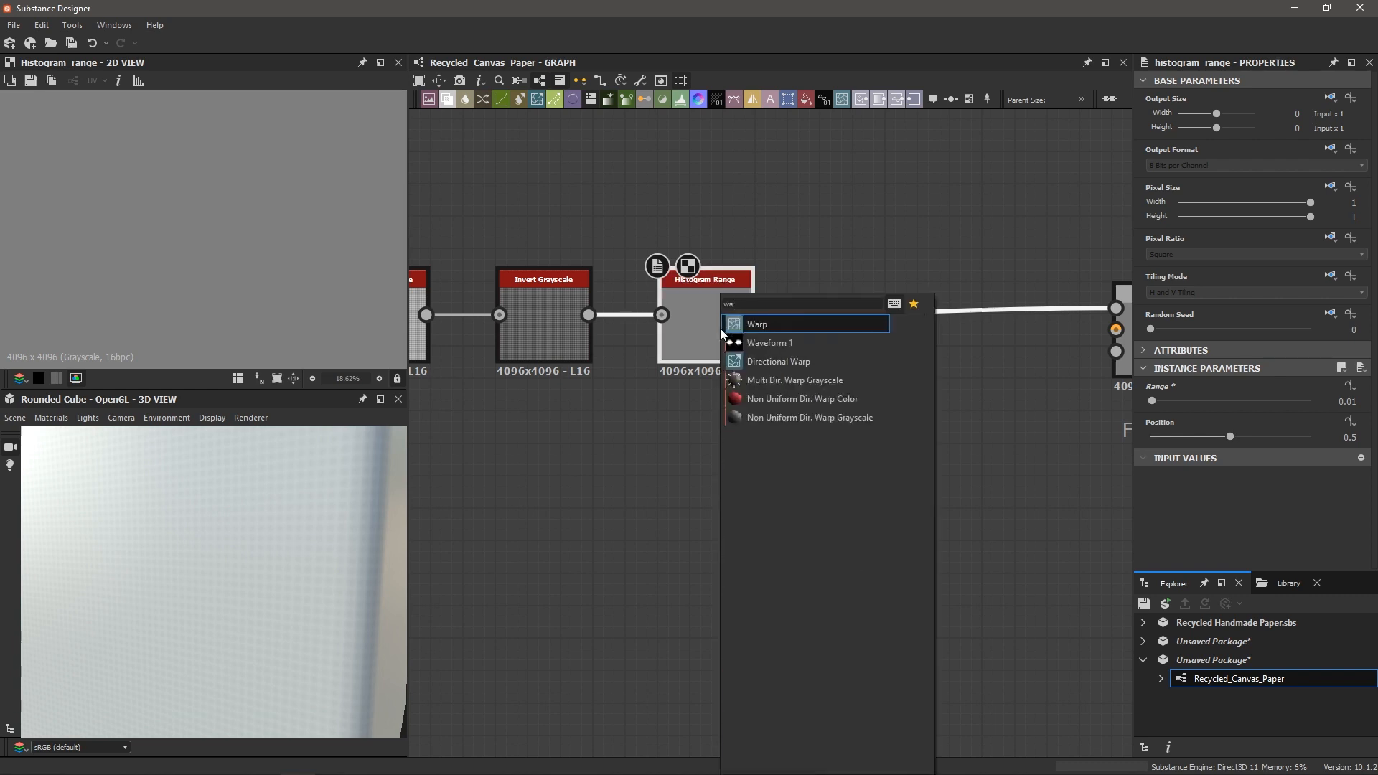
key(Return)
scroll(861, 364, up, 2)
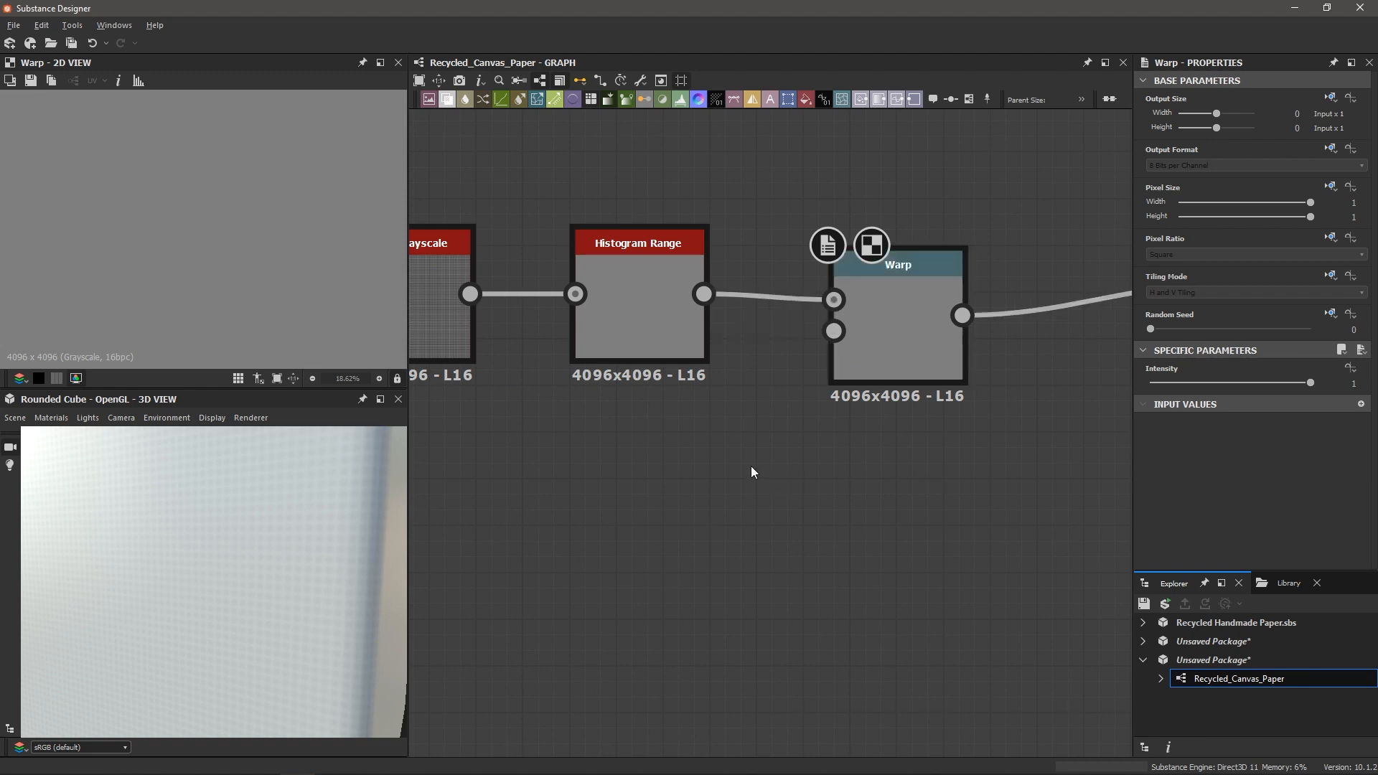
- Add a Clouds 1 node below the Histogram Range and connect it to the Warp node's second input
key(space)
text(clo)
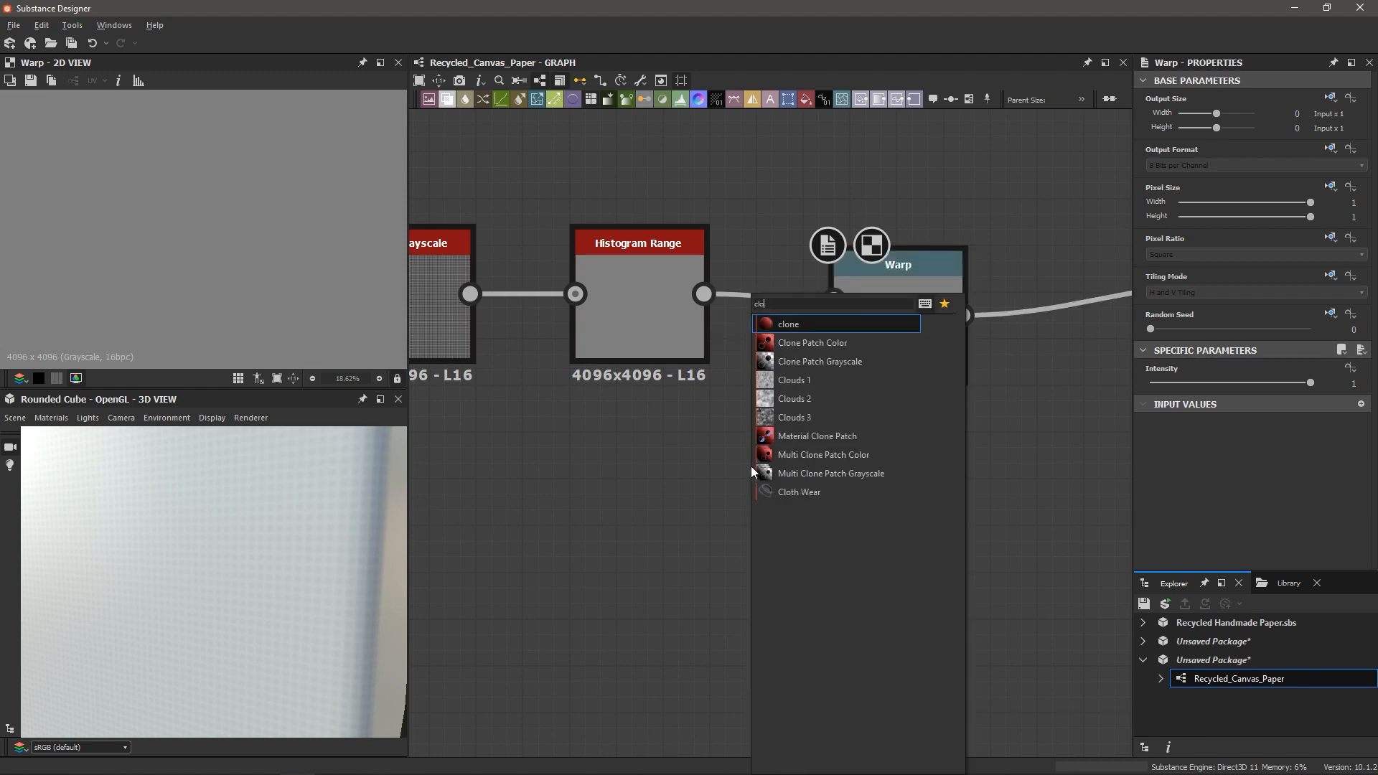
key(Down)
key(Down)
key(Down)
key(Return)
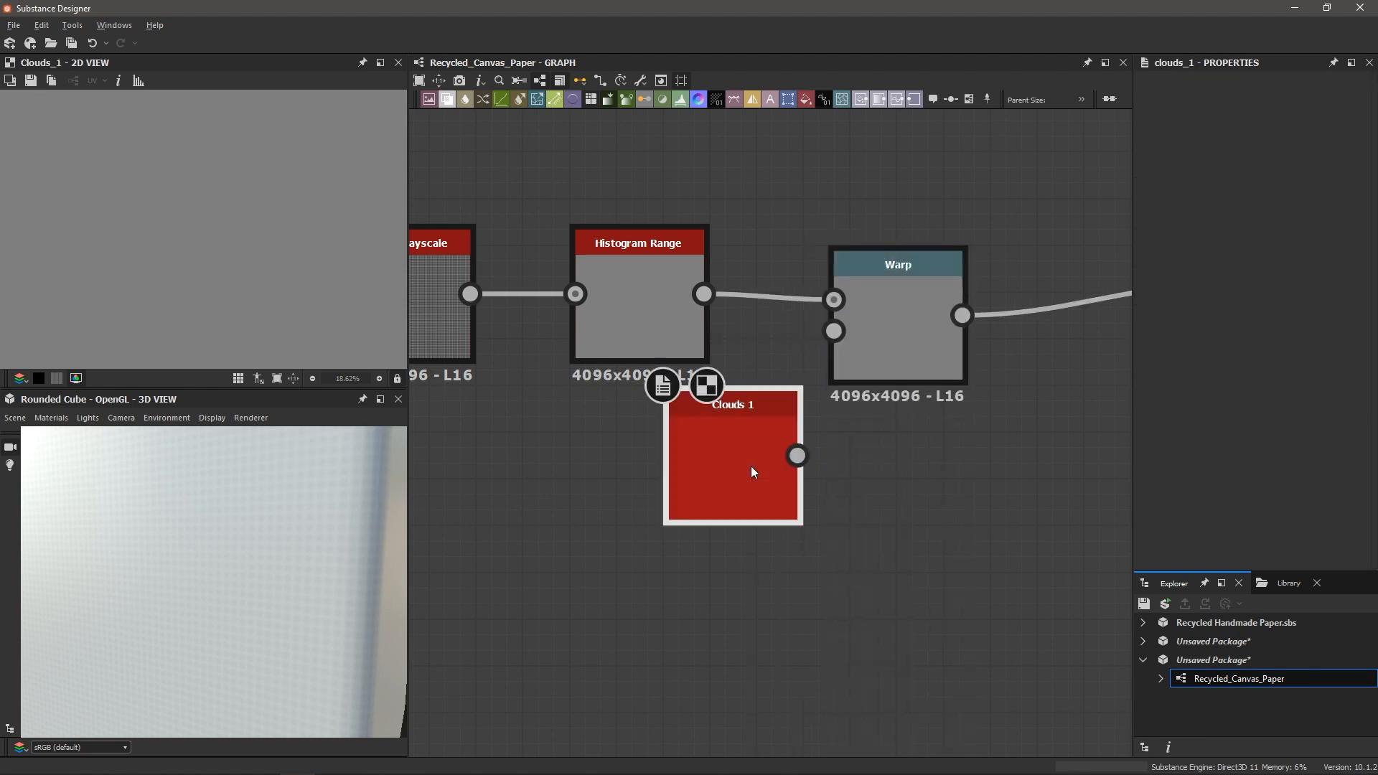
drag(751, 466, 704, 512)
drag(751, 502, 838, 330)
- Set the Warp node's intensity to 0.01
click(908, 325)
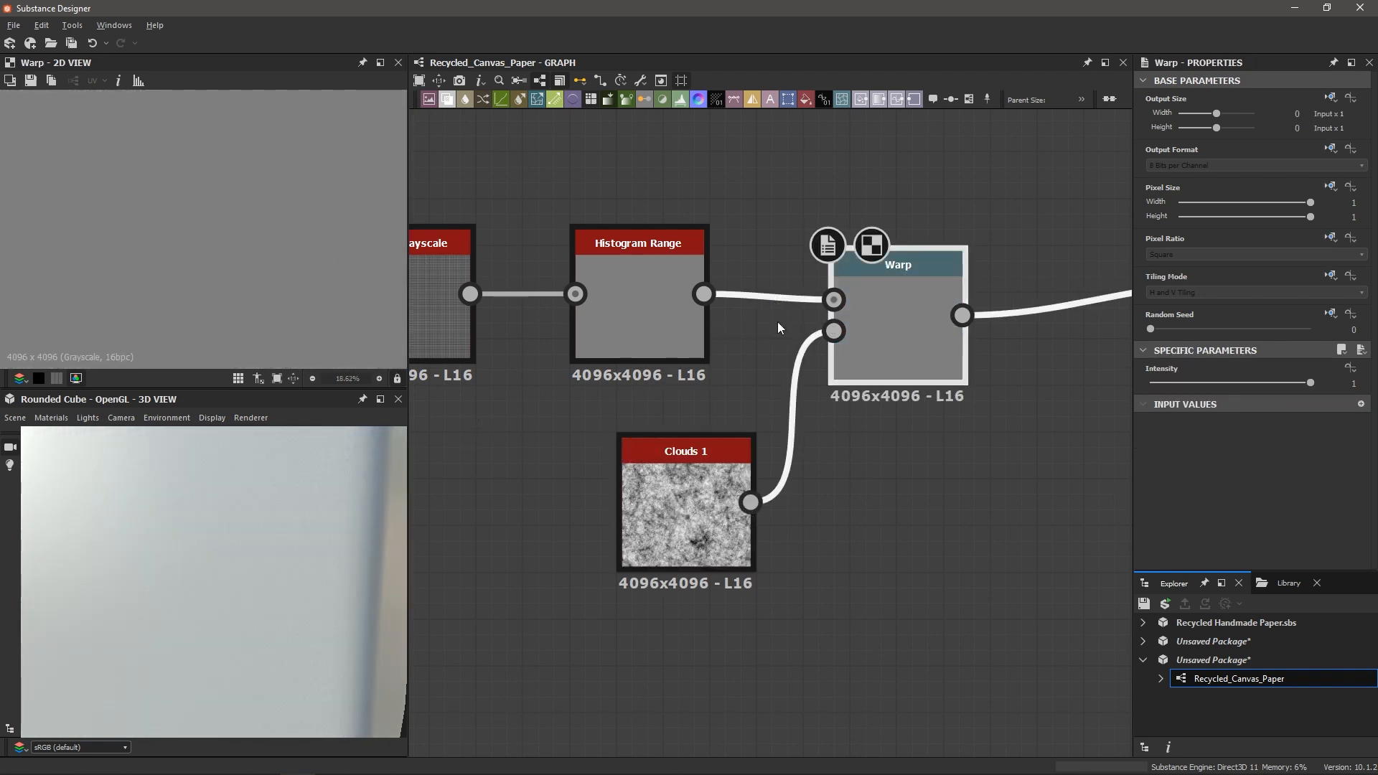
drag(1310, 382, 1156, 388)
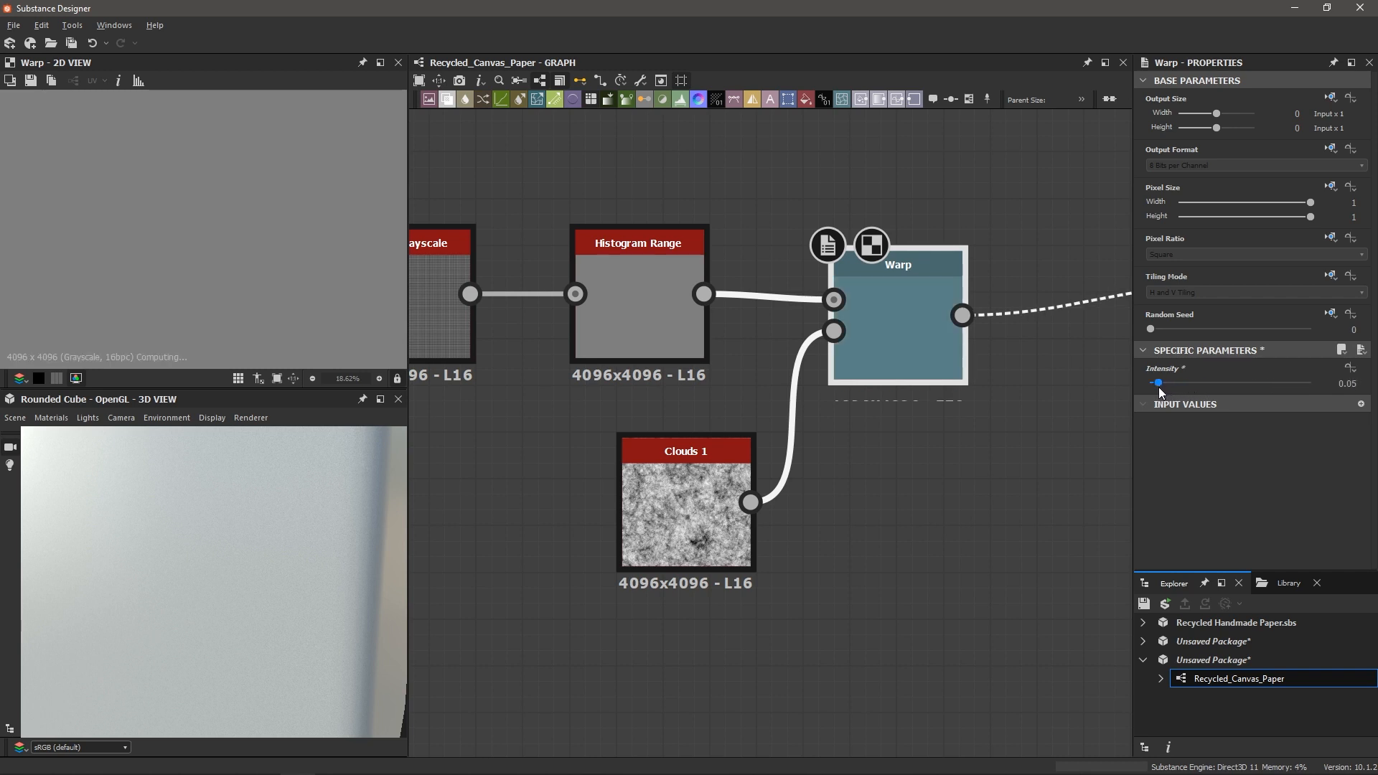
double_click(1348, 383)
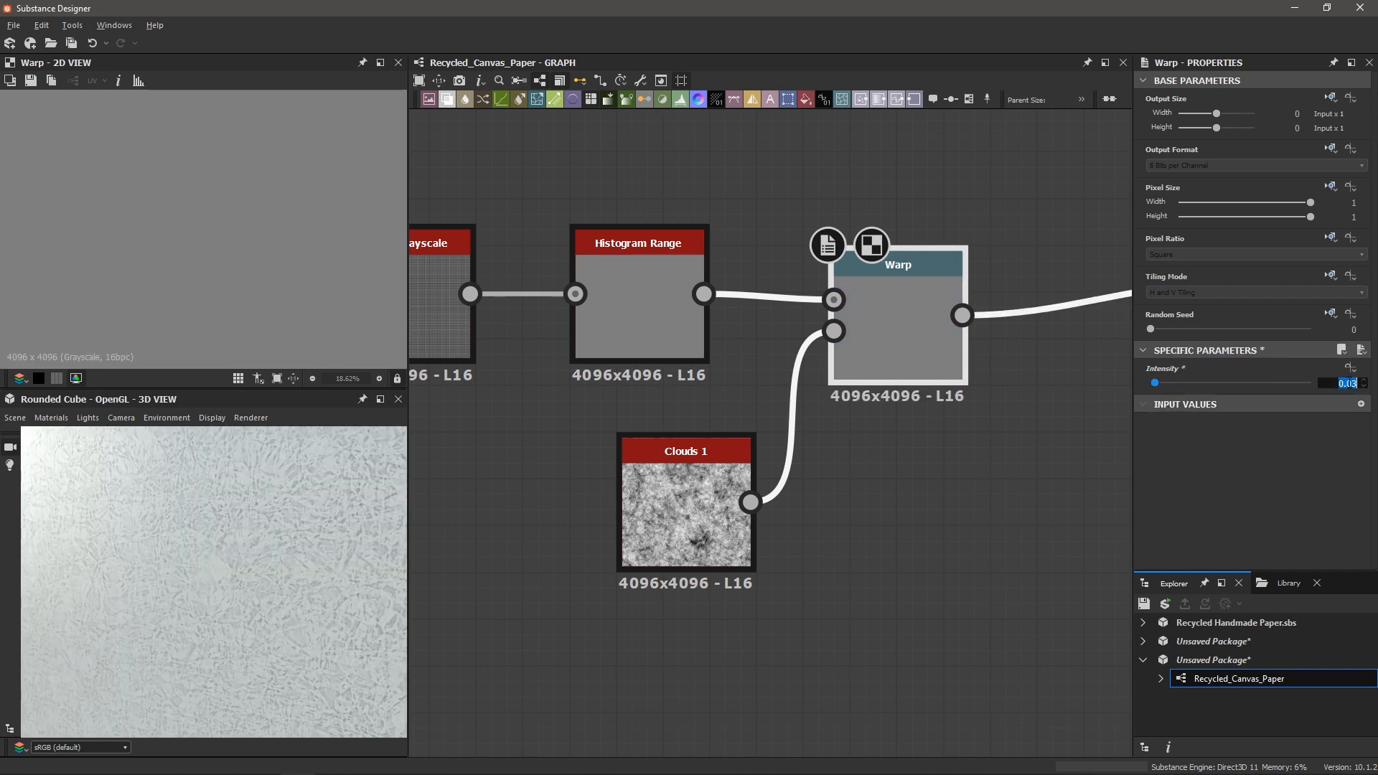
text(0.01)
key(Return)
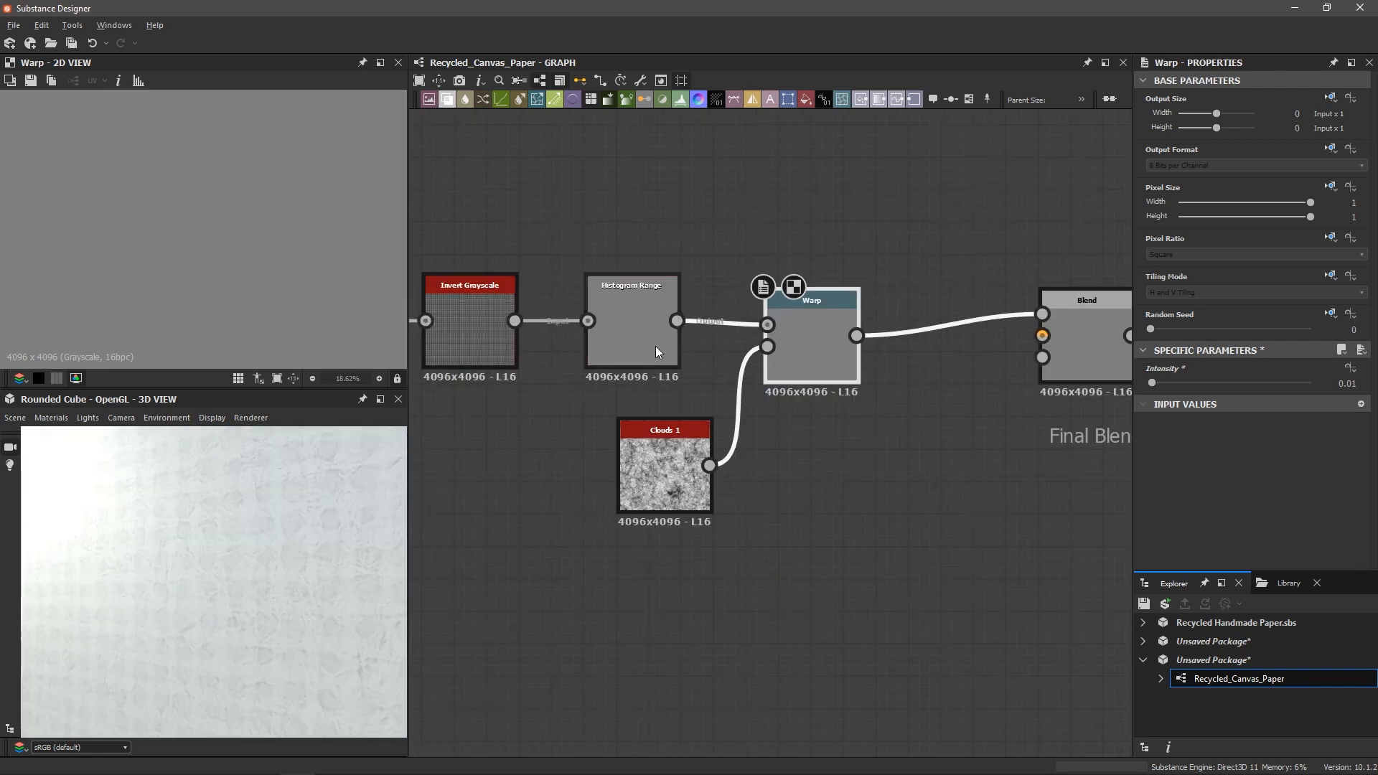
- Compare the unwarped weave by feeding Histogram Range directly into the Final Blend foreground, and reconnect the Warp output to it
drag(677, 321, 848, 328)
drag(1068, 317, 1067, 319)
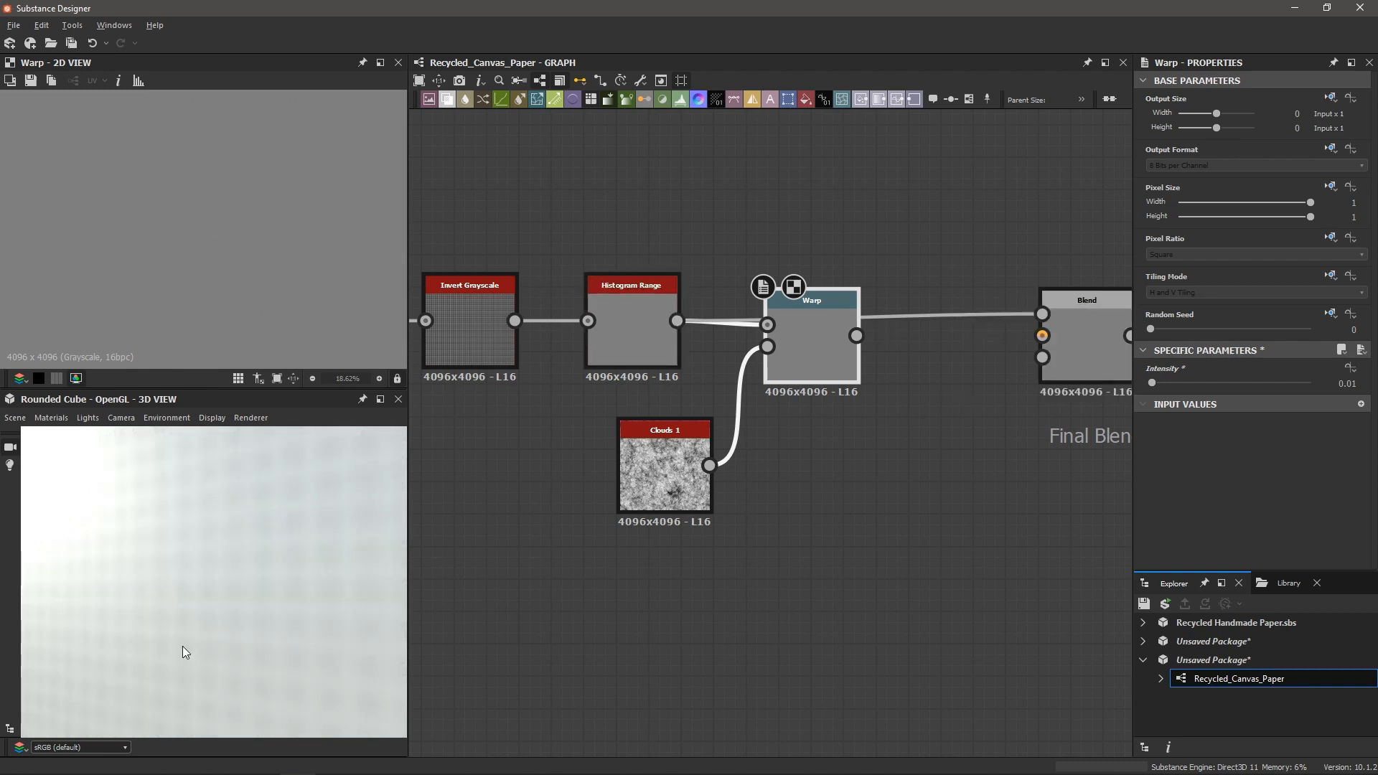
drag(857, 335, 1051, 306)
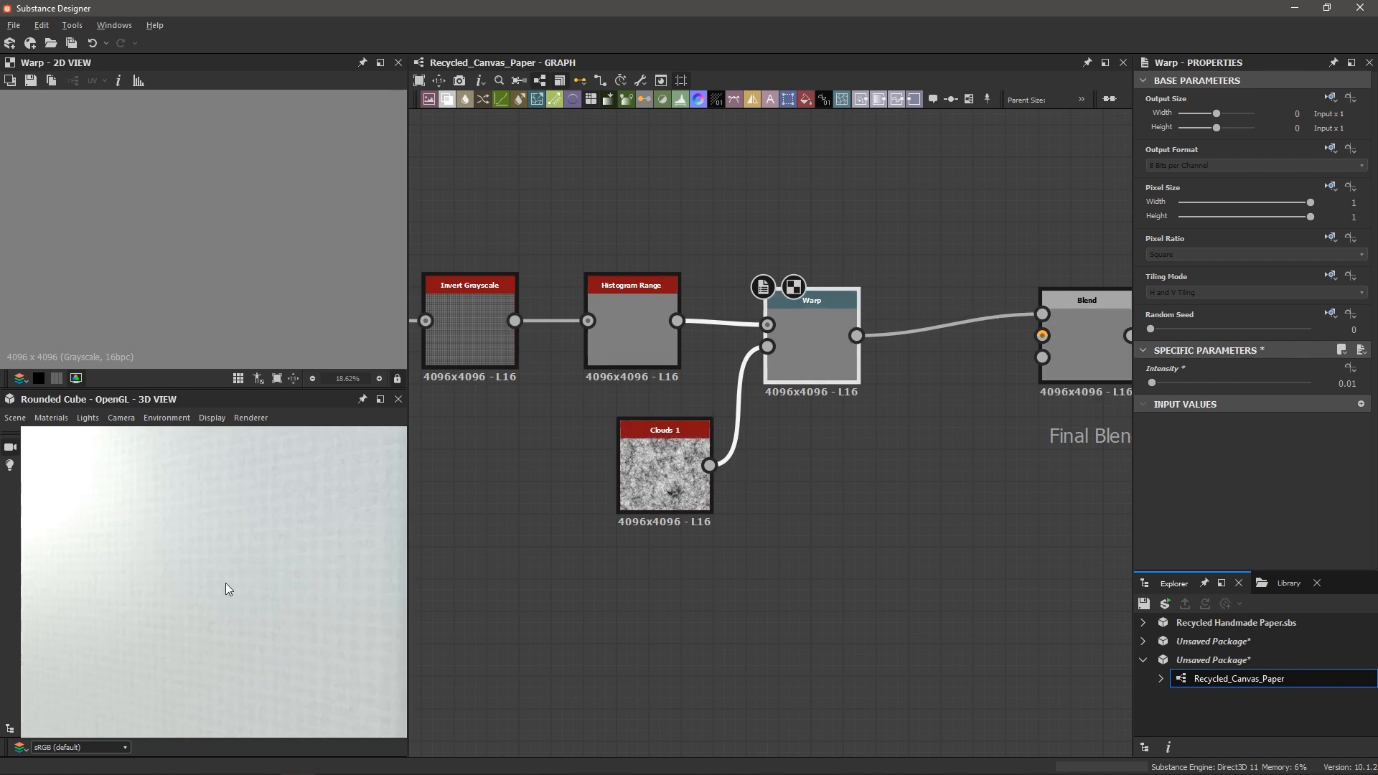
- Move the whole group of weave nodes farther from the Final Blend to make room in the graph
scroll(674, 598, down, 3)
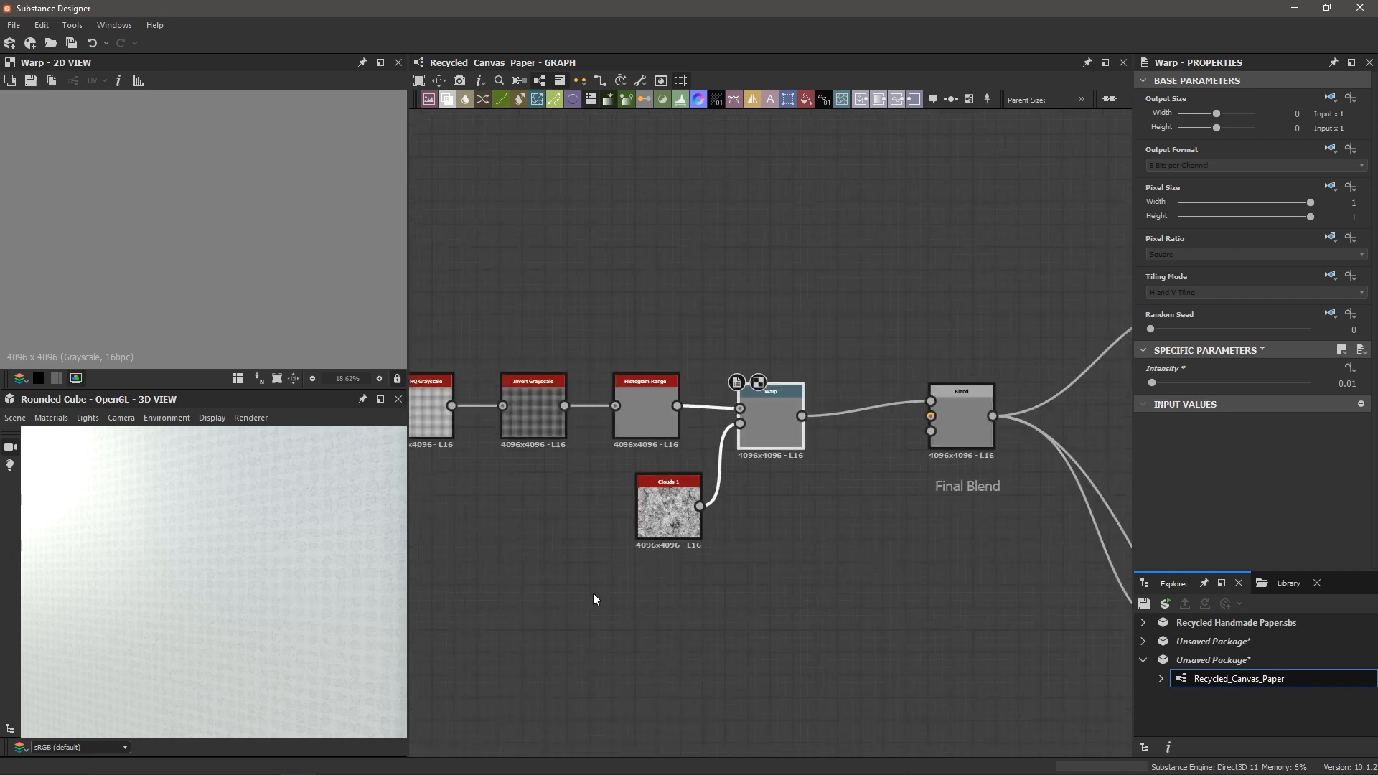
middle_drag(593, 598, 811, 587)
scroll(811, 587, down, 2)
drag(524, 342, 969, 577)
drag(940, 465, 759, 455)
scroll(887, 542, up, 3)
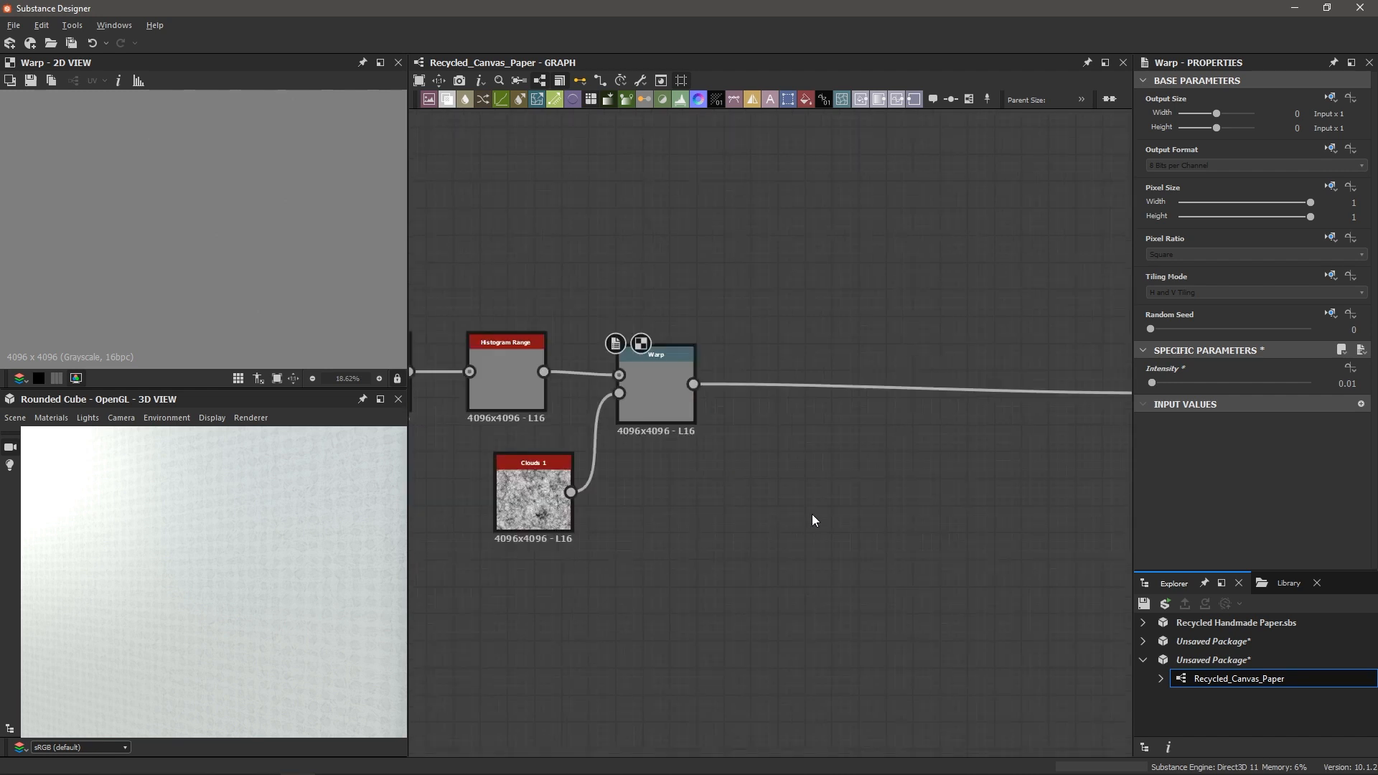
middle_drag(748, 465, 796, 475)
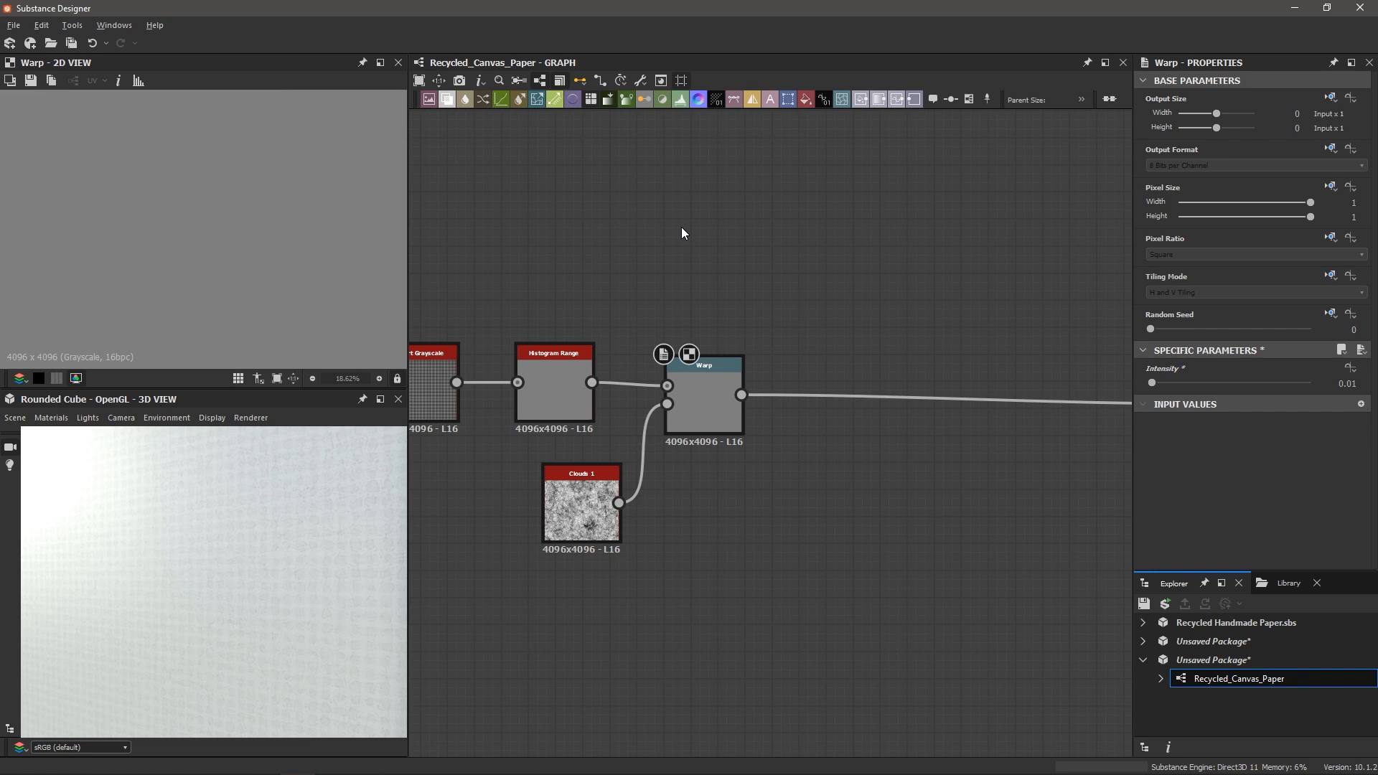
- Add a BnW Spots 2 node above the Warp node and inspect its noise pattern in the 2D view
key(space)
text(bnw)
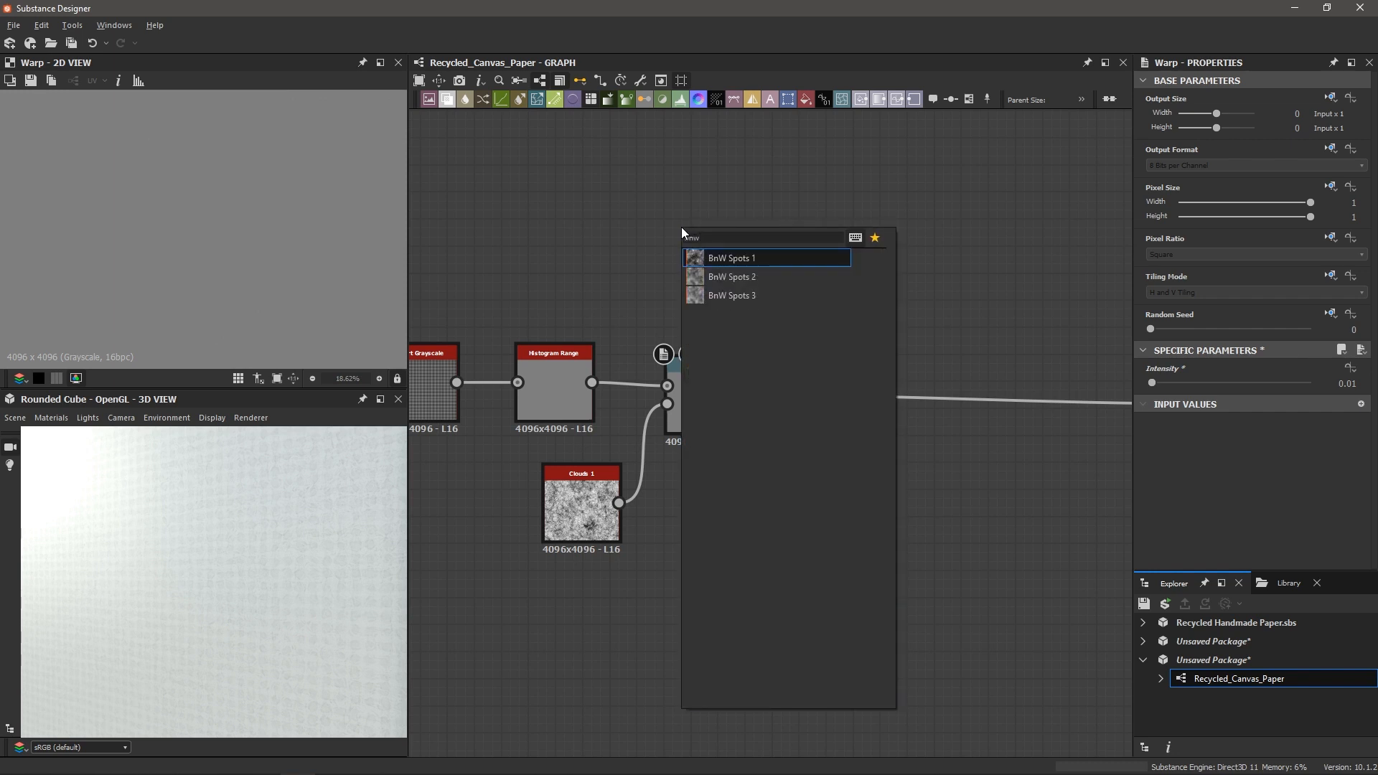
key(Down)
key(Return)
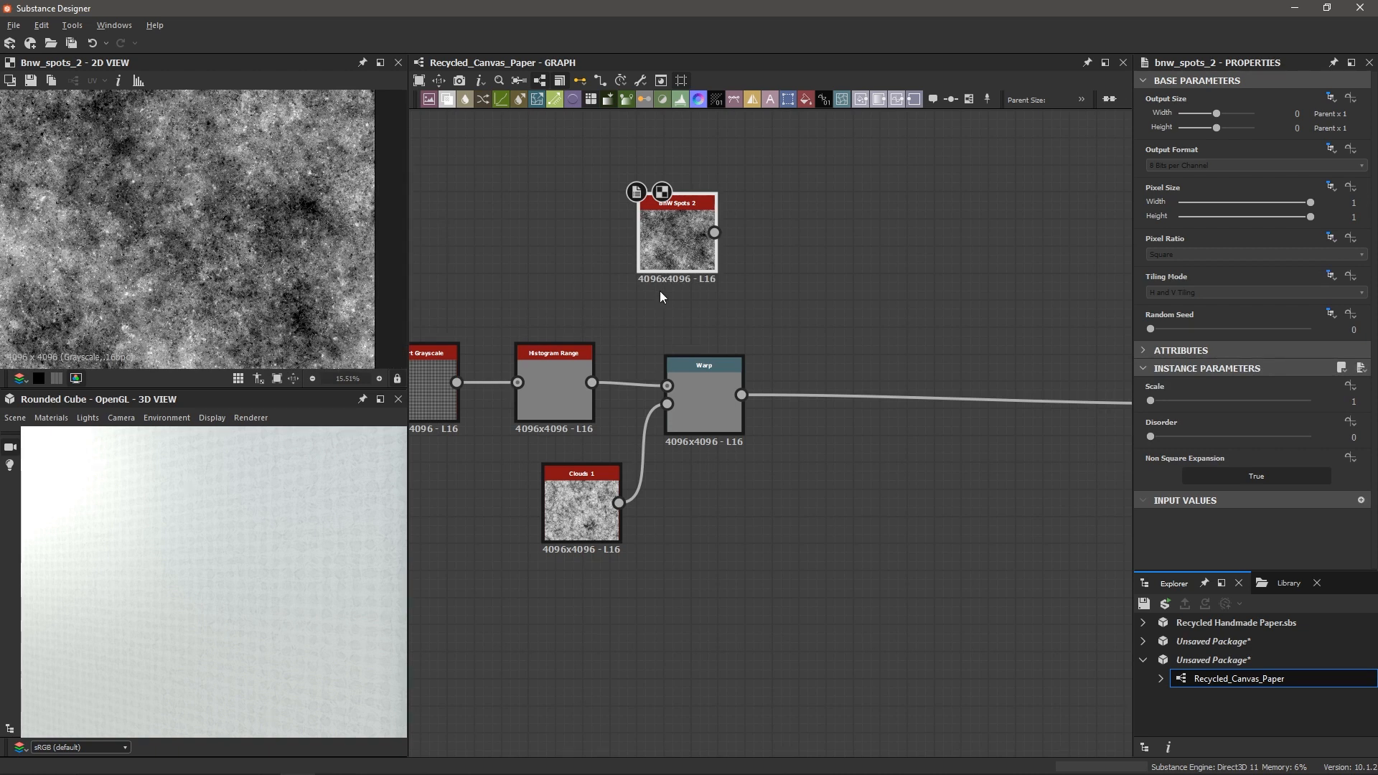
scroll(777, 386, down, 2)
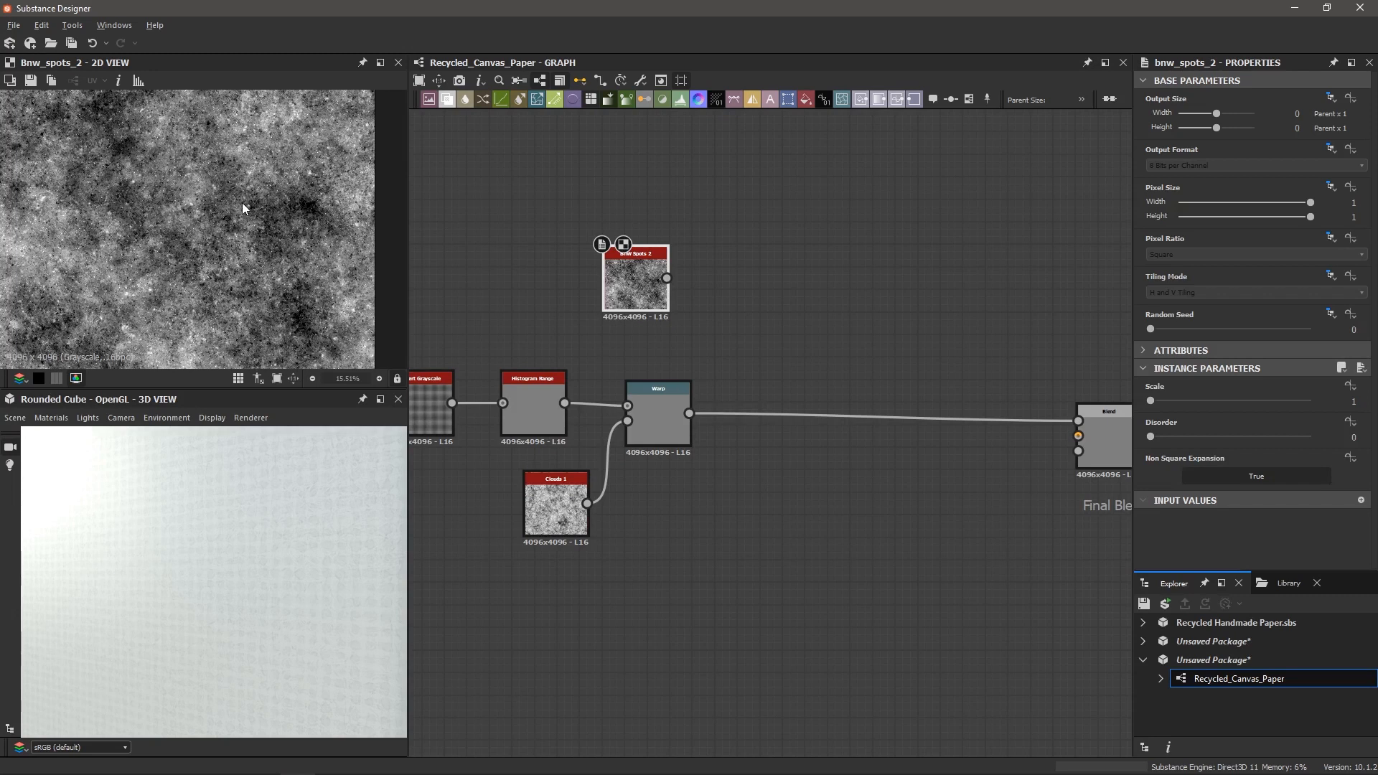
scroll(217, 230, down, 4)
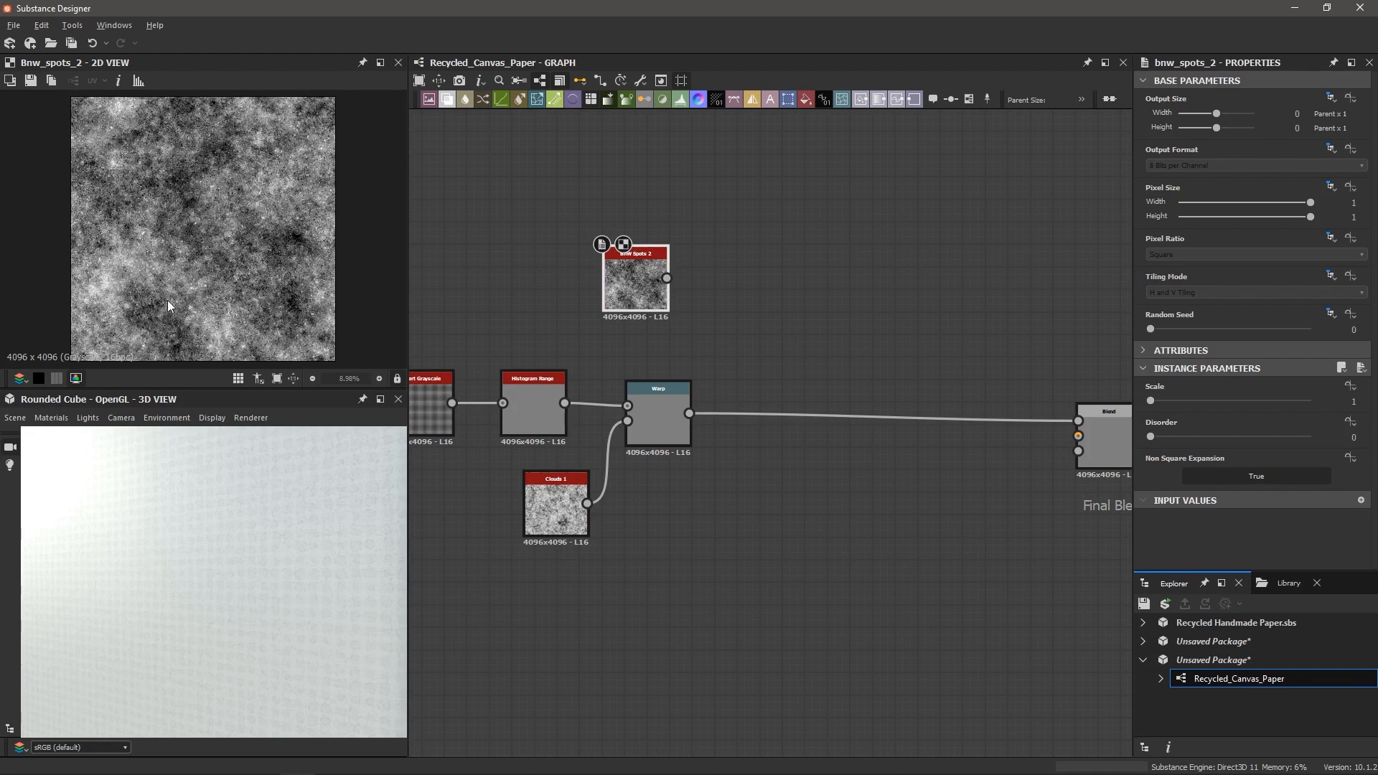
scroll(167, 301, up, 2)
scroll(168, 301, down, 2)
scroll(261, 252, up, 2)
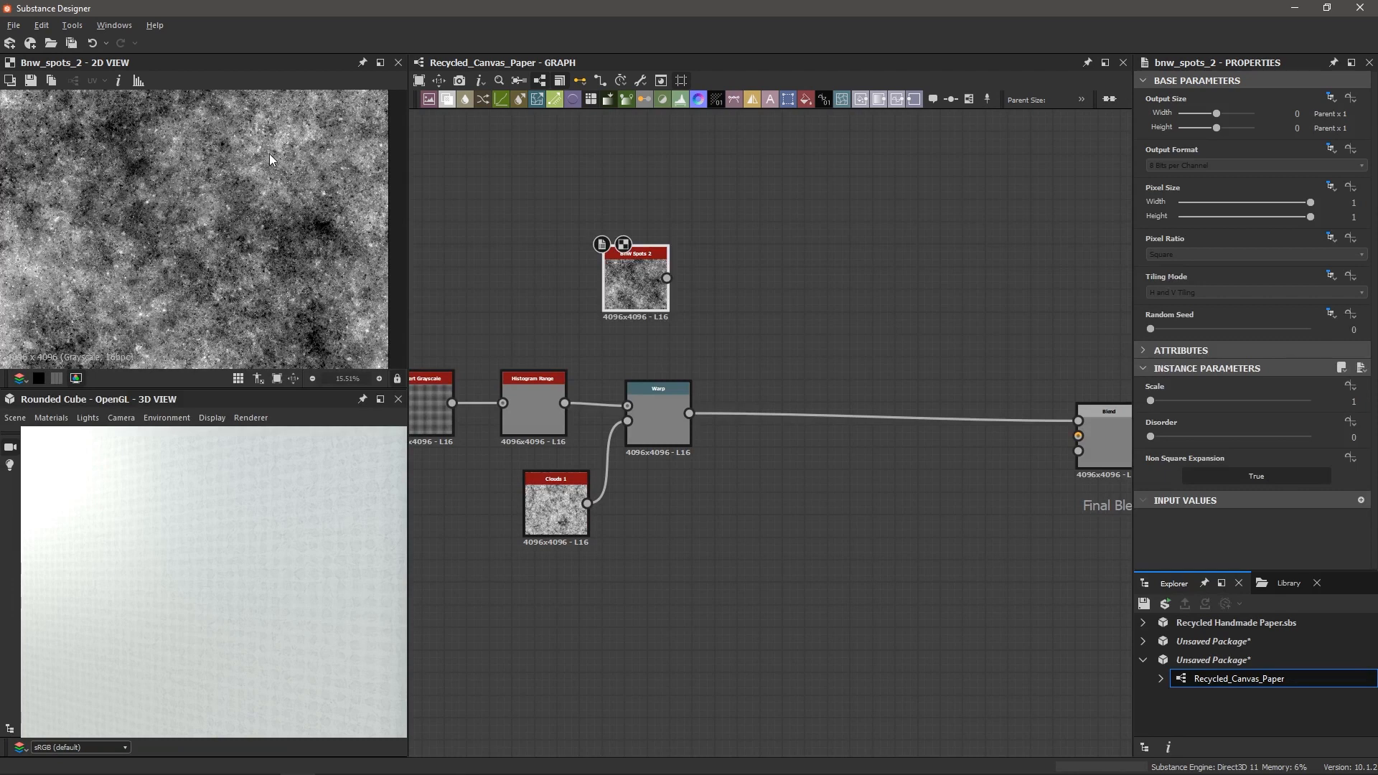
scroll(250, 208, down, 1)
scroll(244, 212, down, 1)
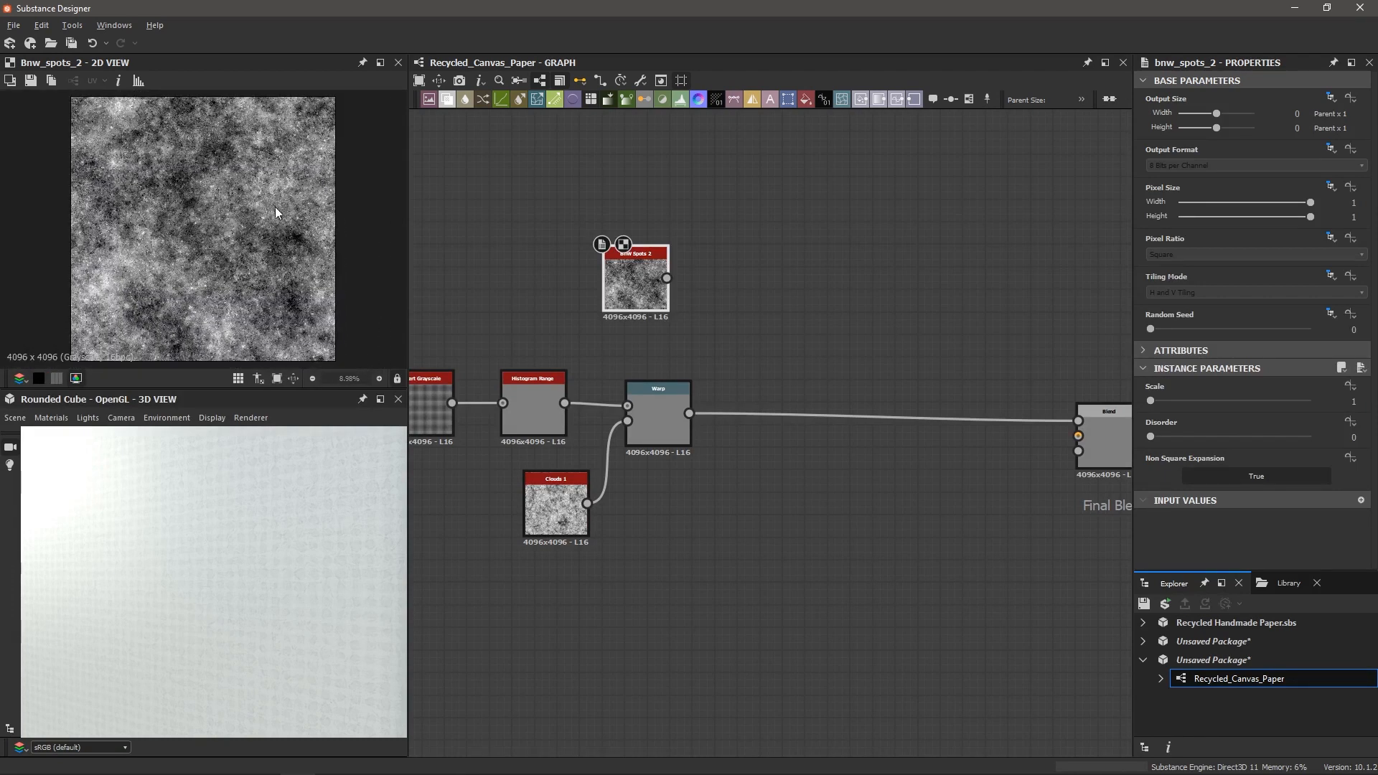
- Add a Highpass Grayscale node fed by the BnW Spots 2 output
scroll(595, 286, up, 2)
key(space)
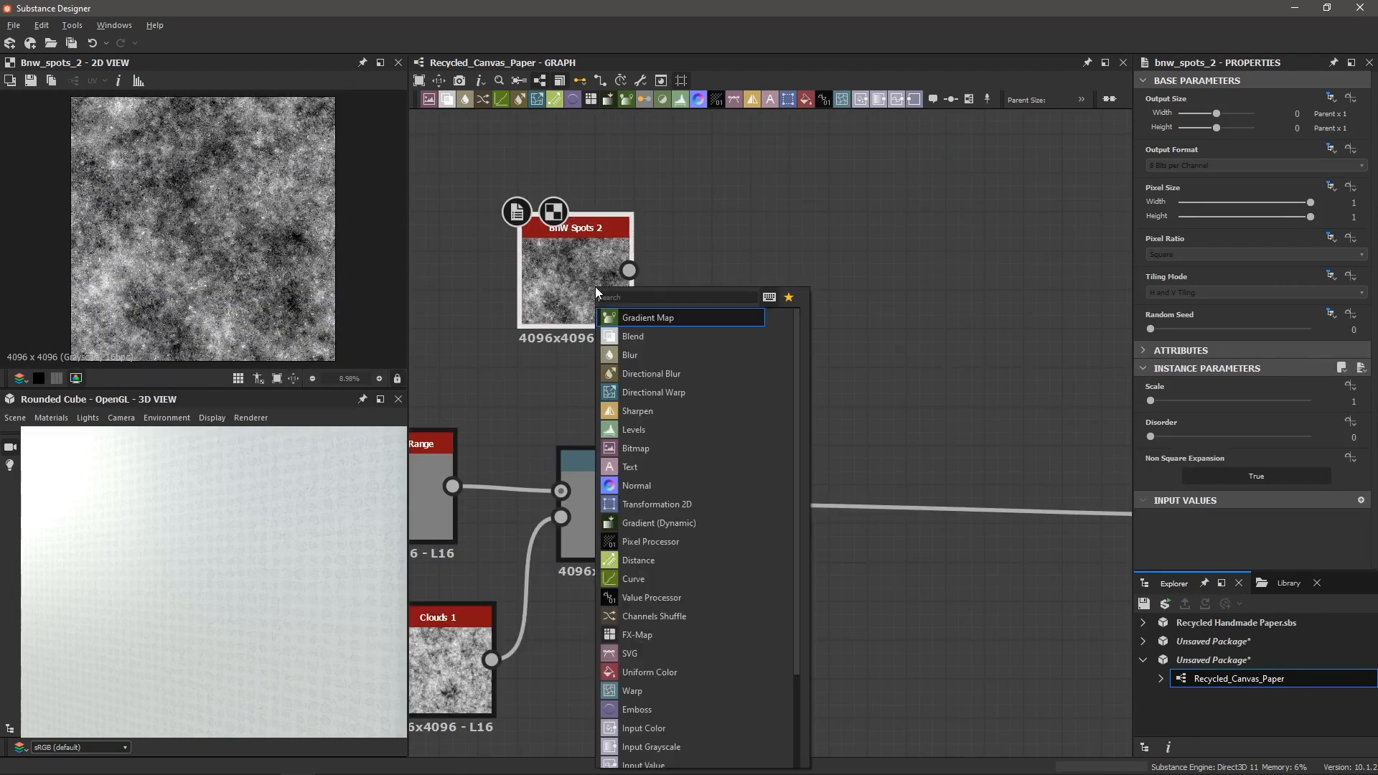
text(hi)
key(Return)
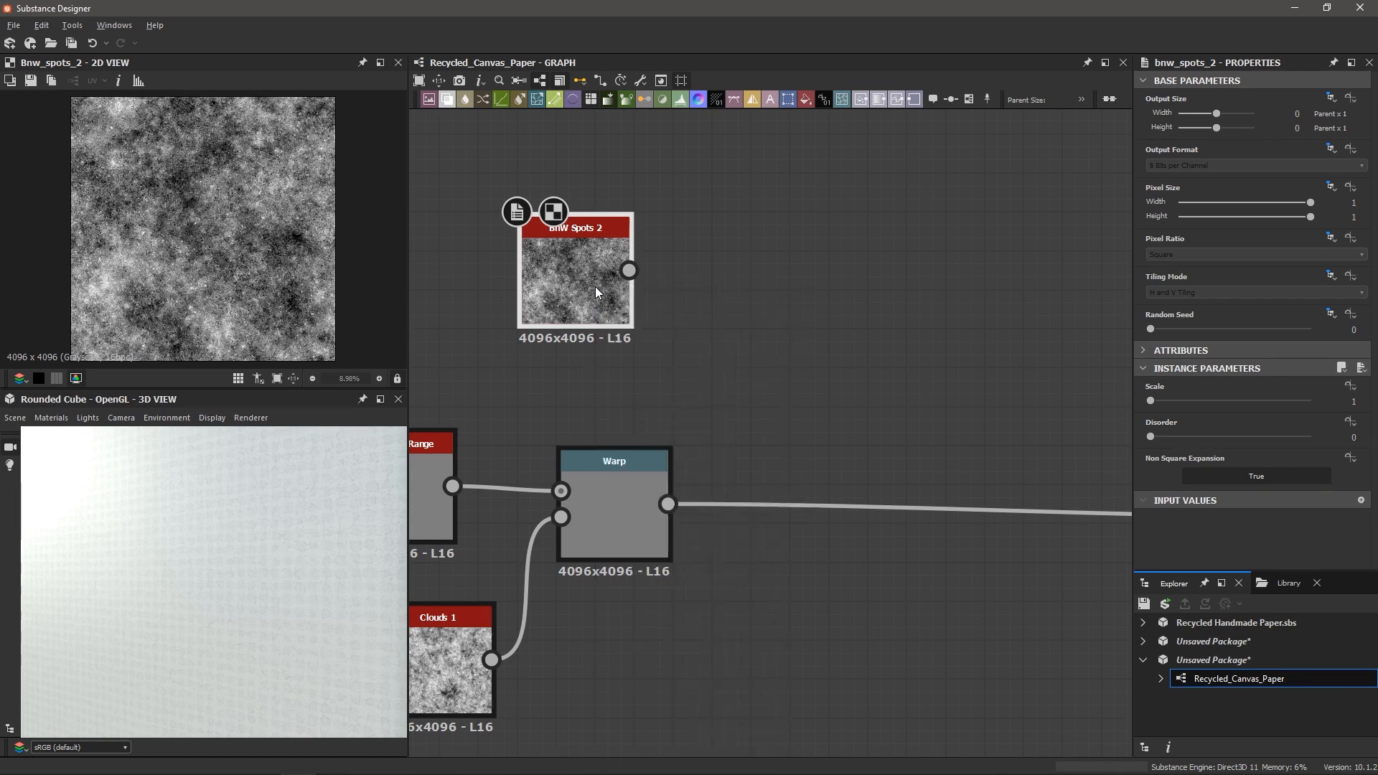
- Compare the BnW Spots 2 and Highpass Grayscale outputs in the 2D view, and set the highpass radius to 5.56
scroll(215, 238, up, 3)
double_click(592, 286)
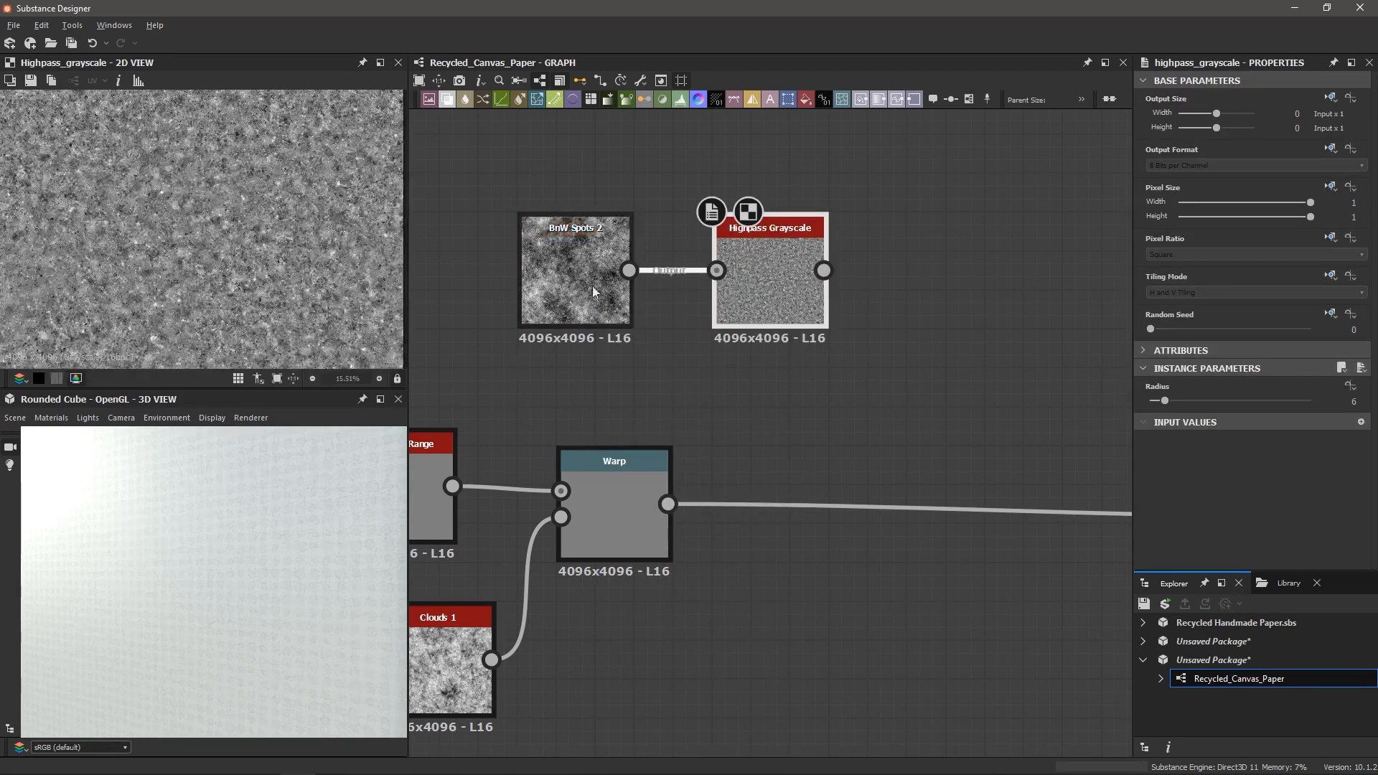
scroll(252, 259, down, 1)
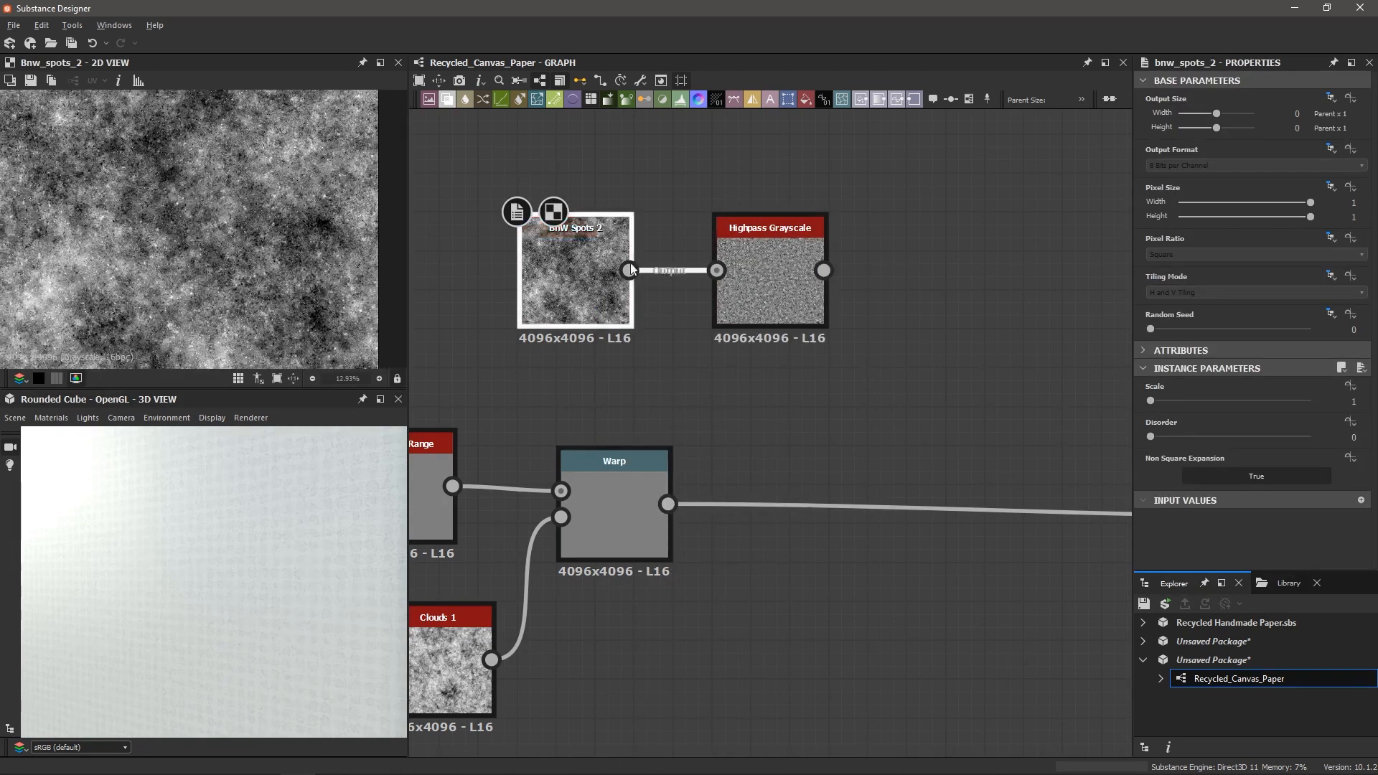
click(787, 263)
double_click(787, 261)
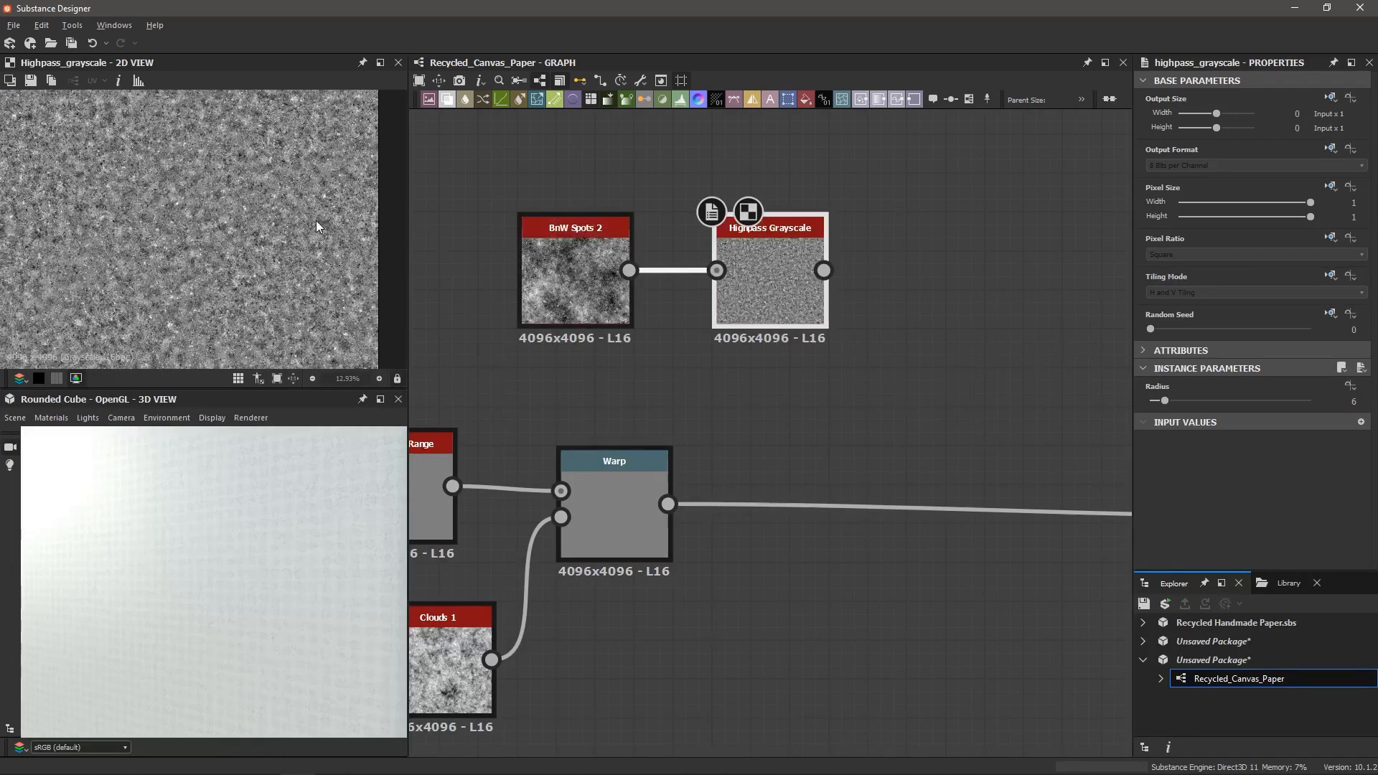
double_click(571, 277)
double_click(770, 268)
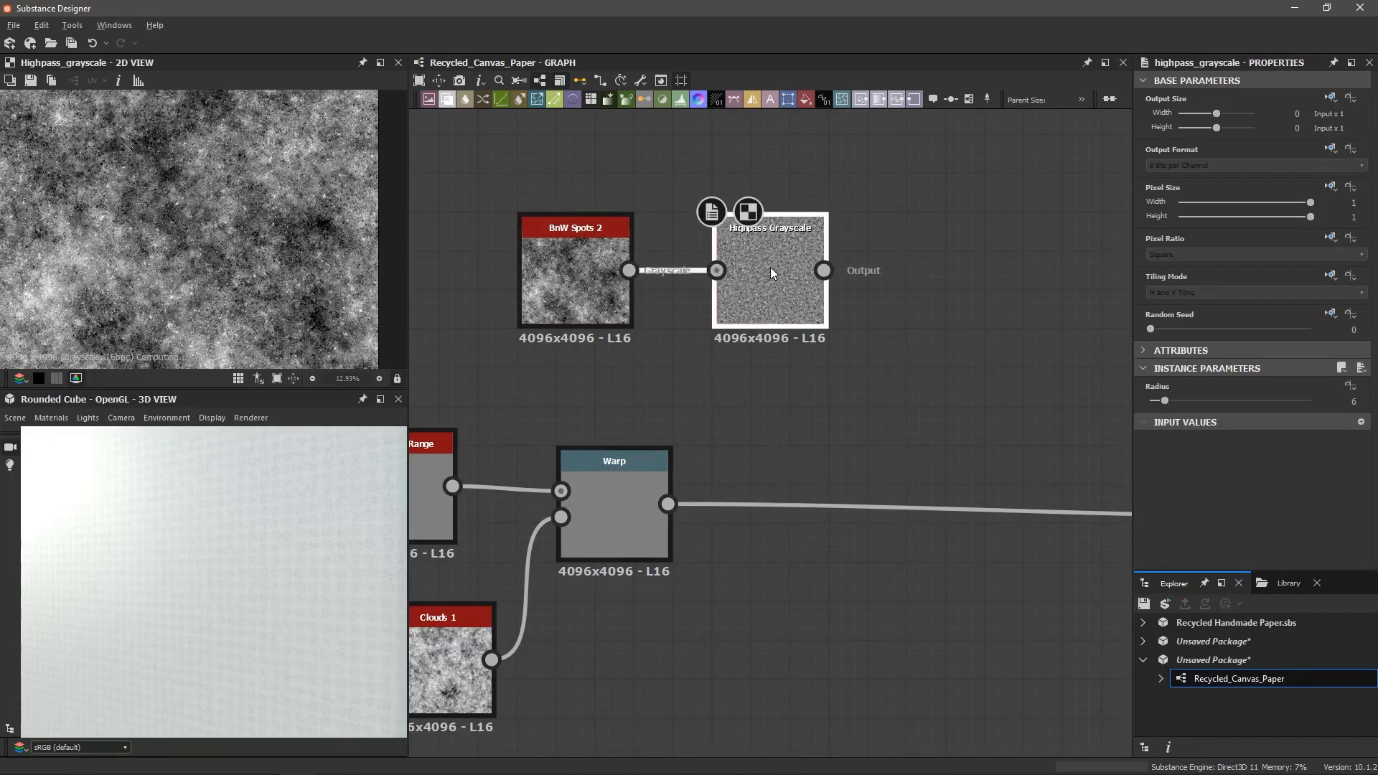
scroll(308, 238, down, 2)
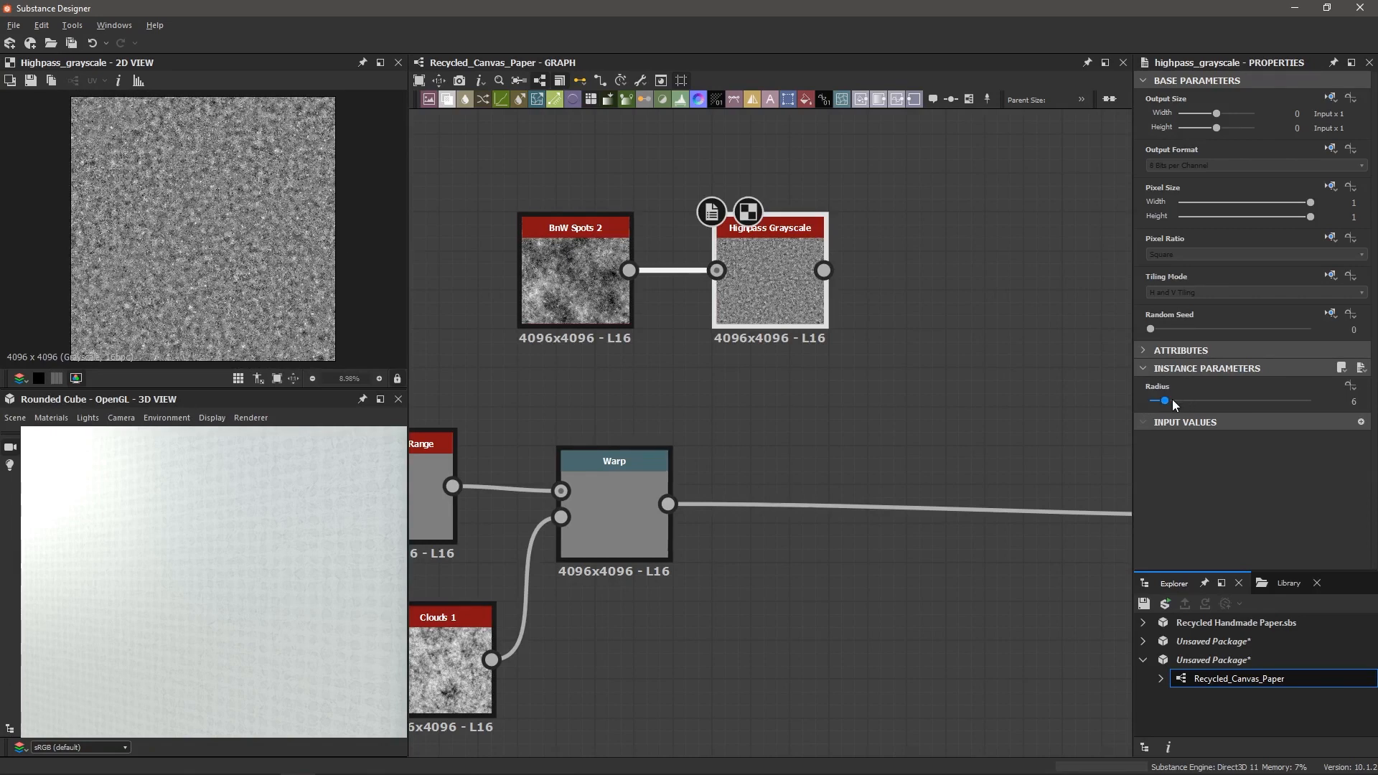
mouse_move(1169, 399)
mouse_down()
mouse_move(1263, 404)
mouse_move(1163, 403)
mouse_up()
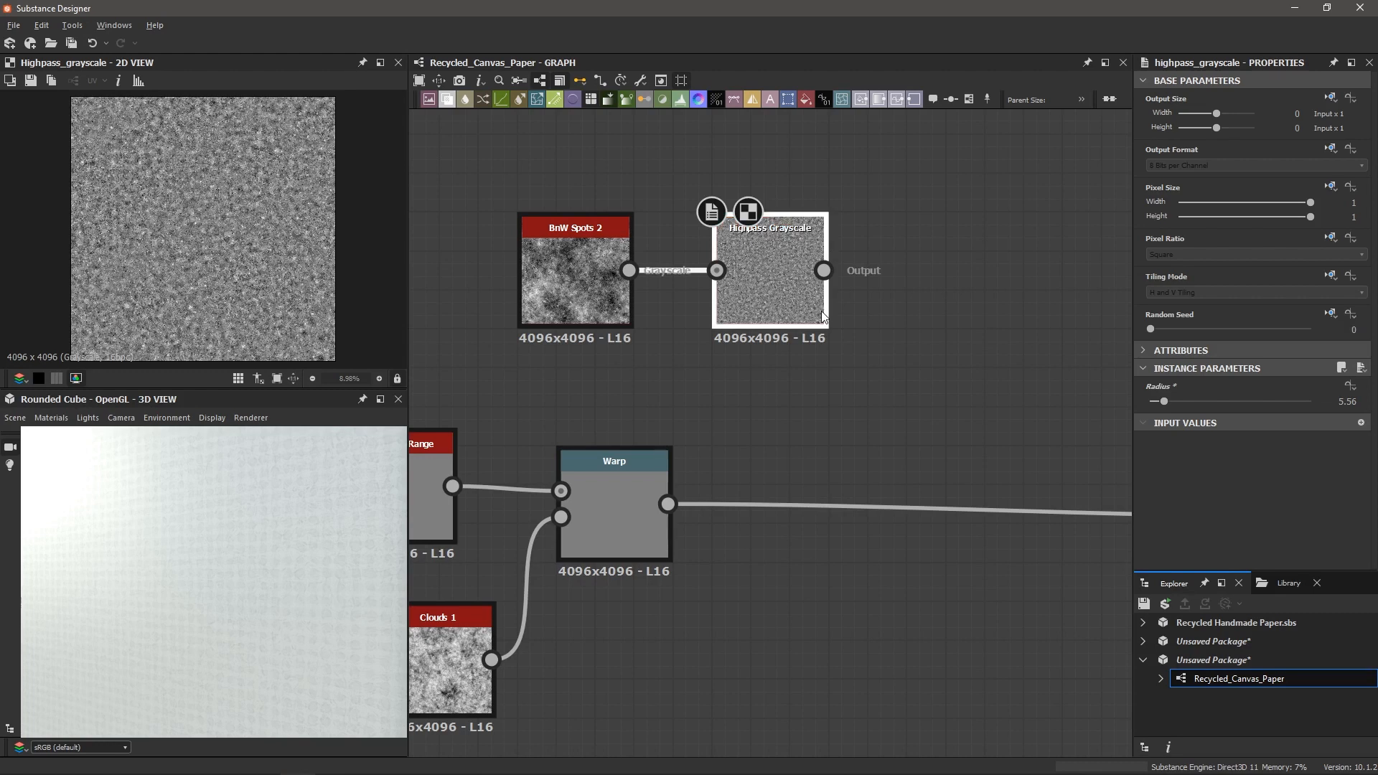
- Insert a Blend node between Warp and Final Blend, and connect the Highpass Grayscale output to its foreground input
scroll(845, 451, down, 4)
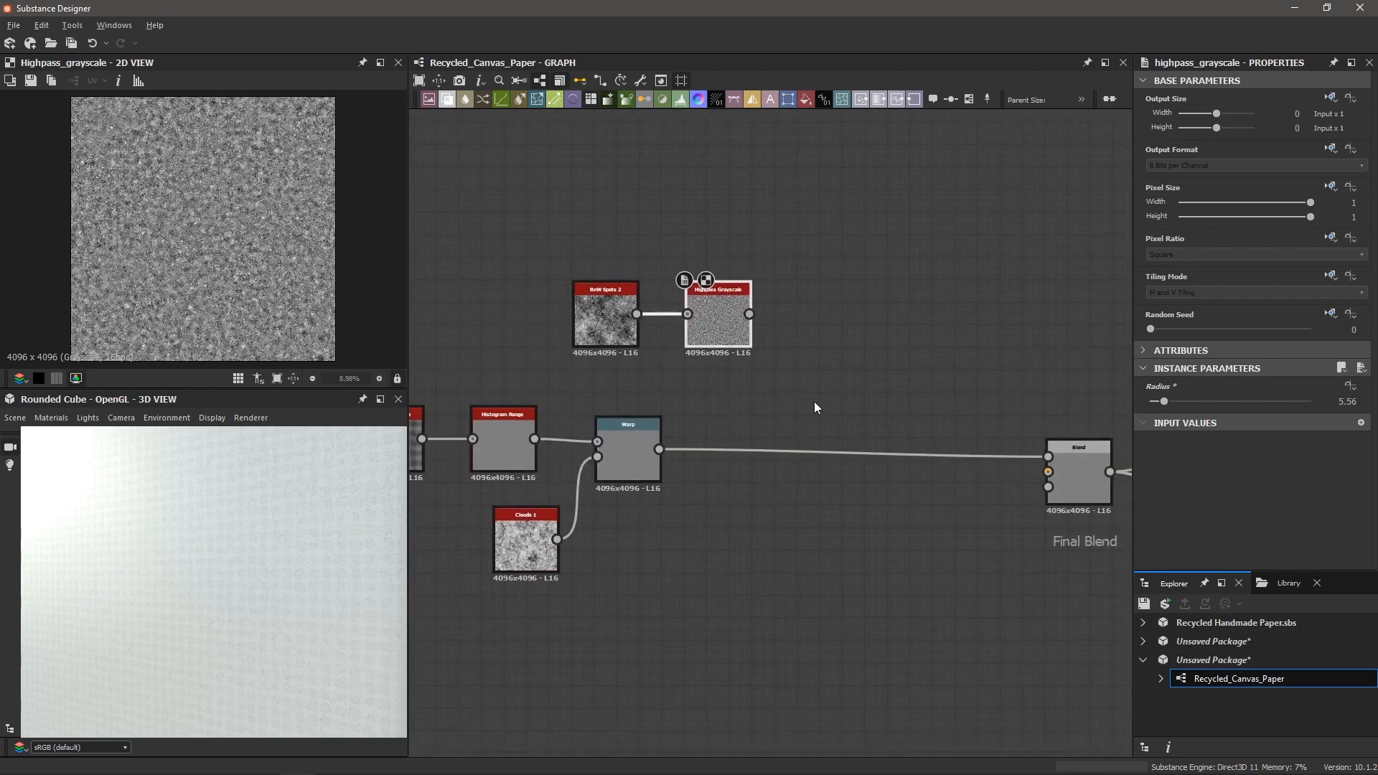
drag(832, 416, 834, 516)
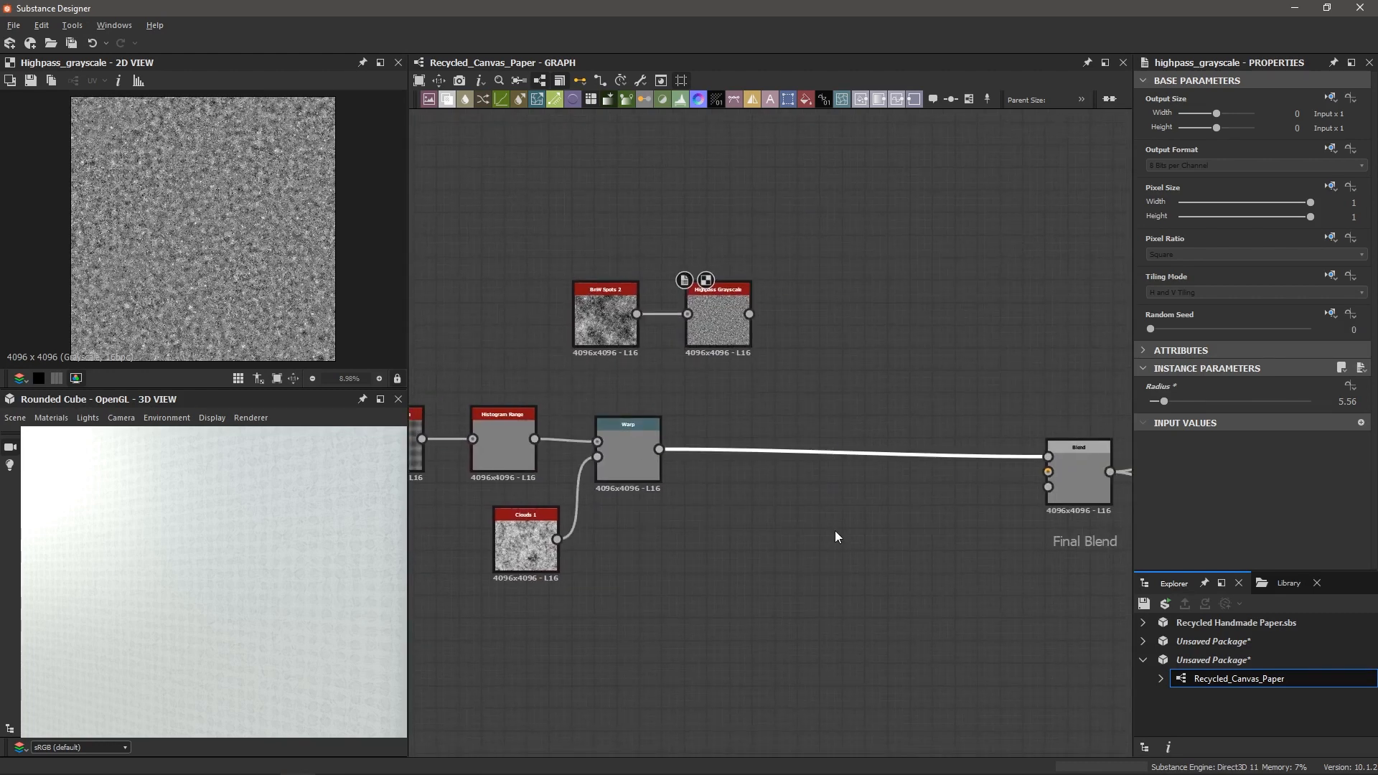
middle_drag(810, 528, 774, 527)
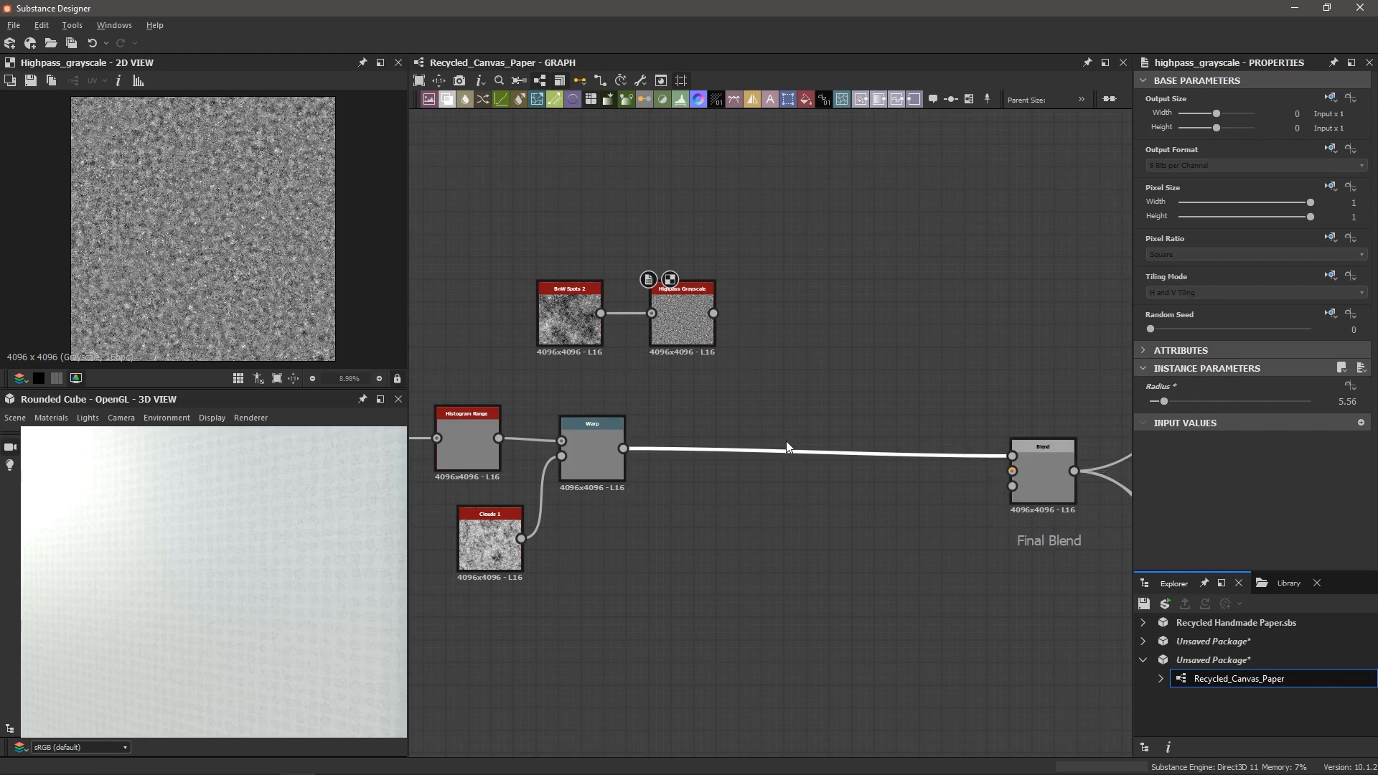
key(space)
text(Blend)
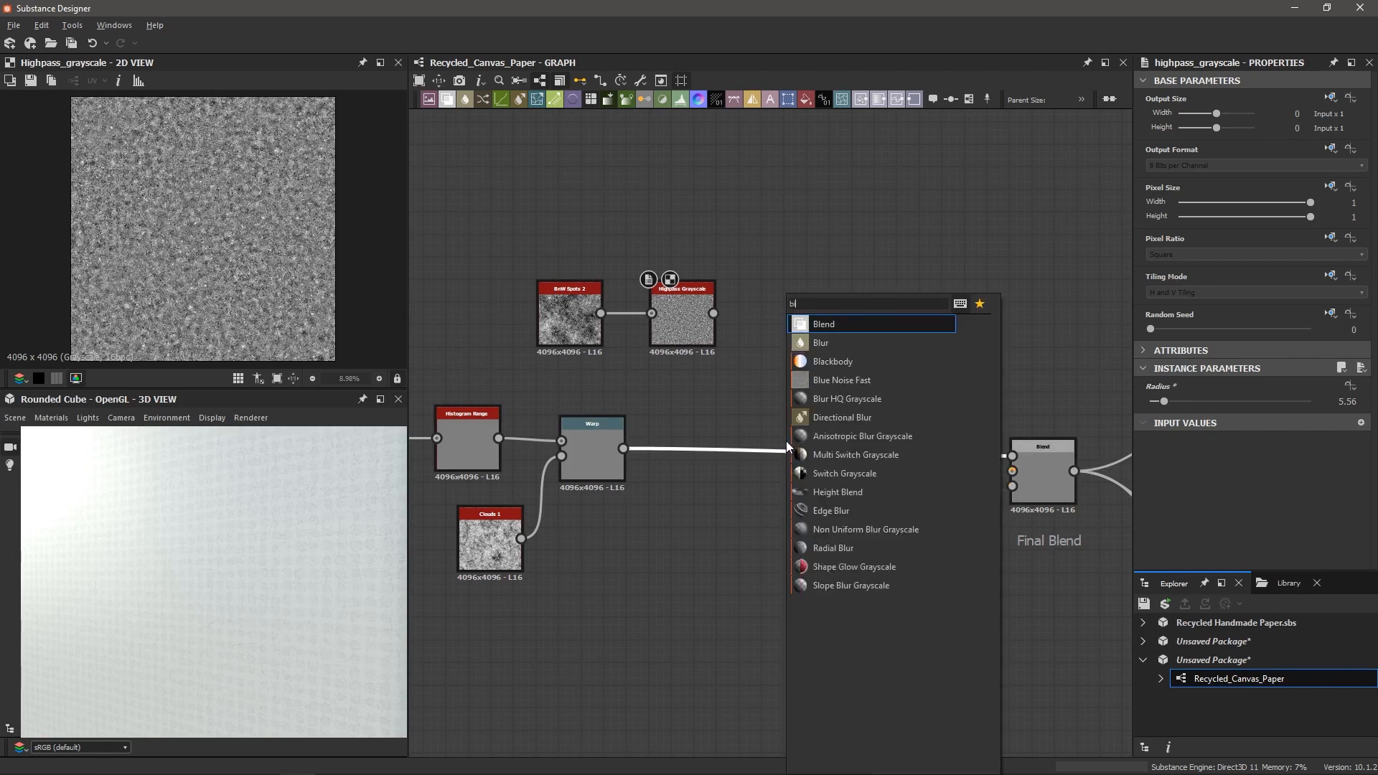
key(Return)
drag(715, 313, 789, 446)
scroll(807, 464, up, 5)
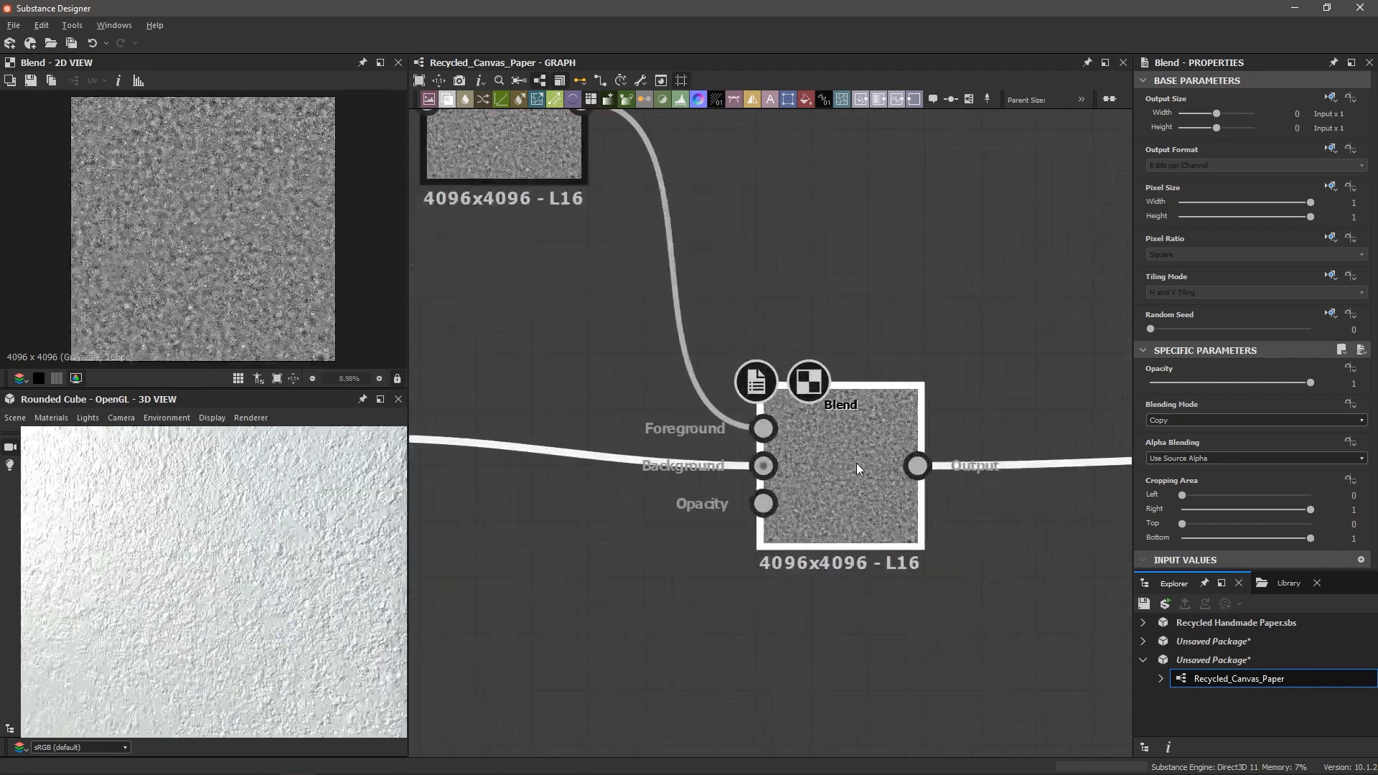
- Set the new Blend node to Multiply mode with an opacity of 0.01 and check the surface on the rounded cube
click(855, 467)
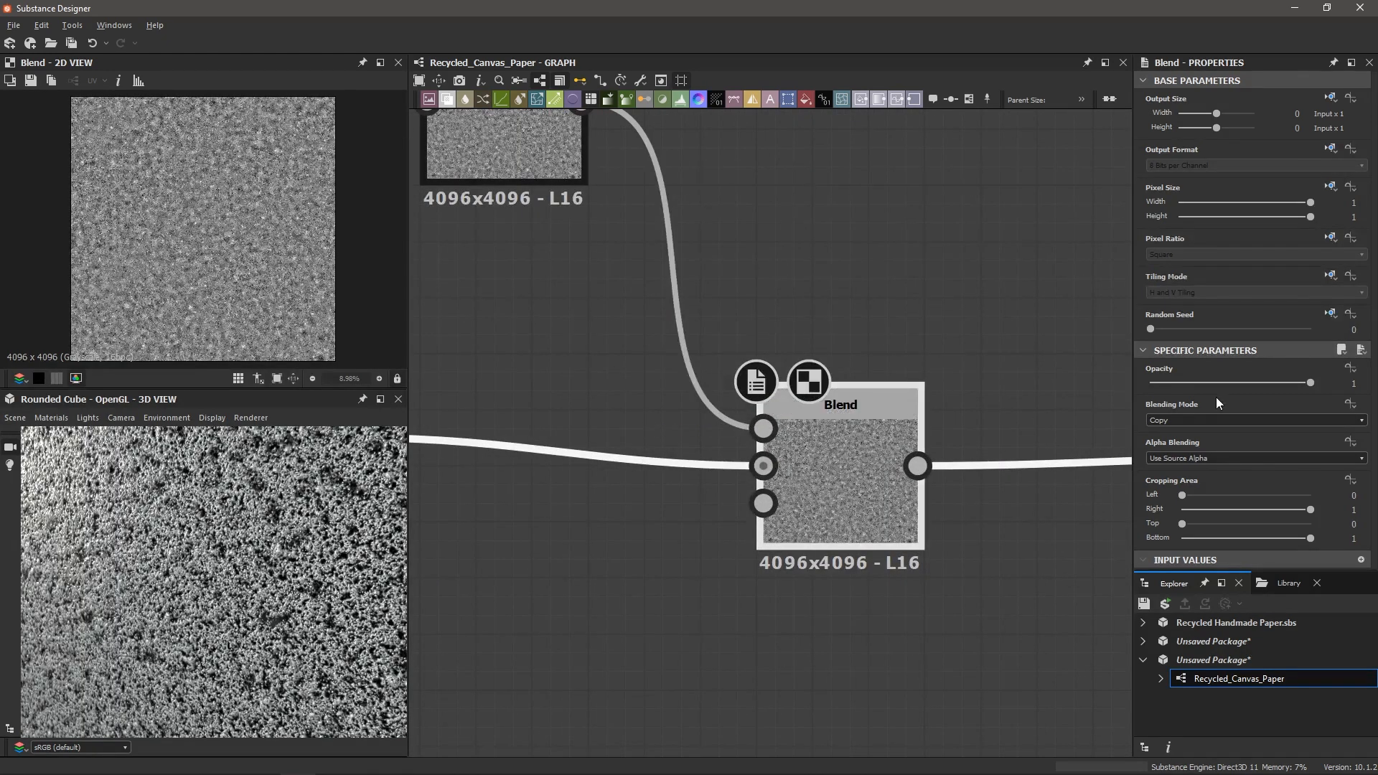
click(1188, 420)
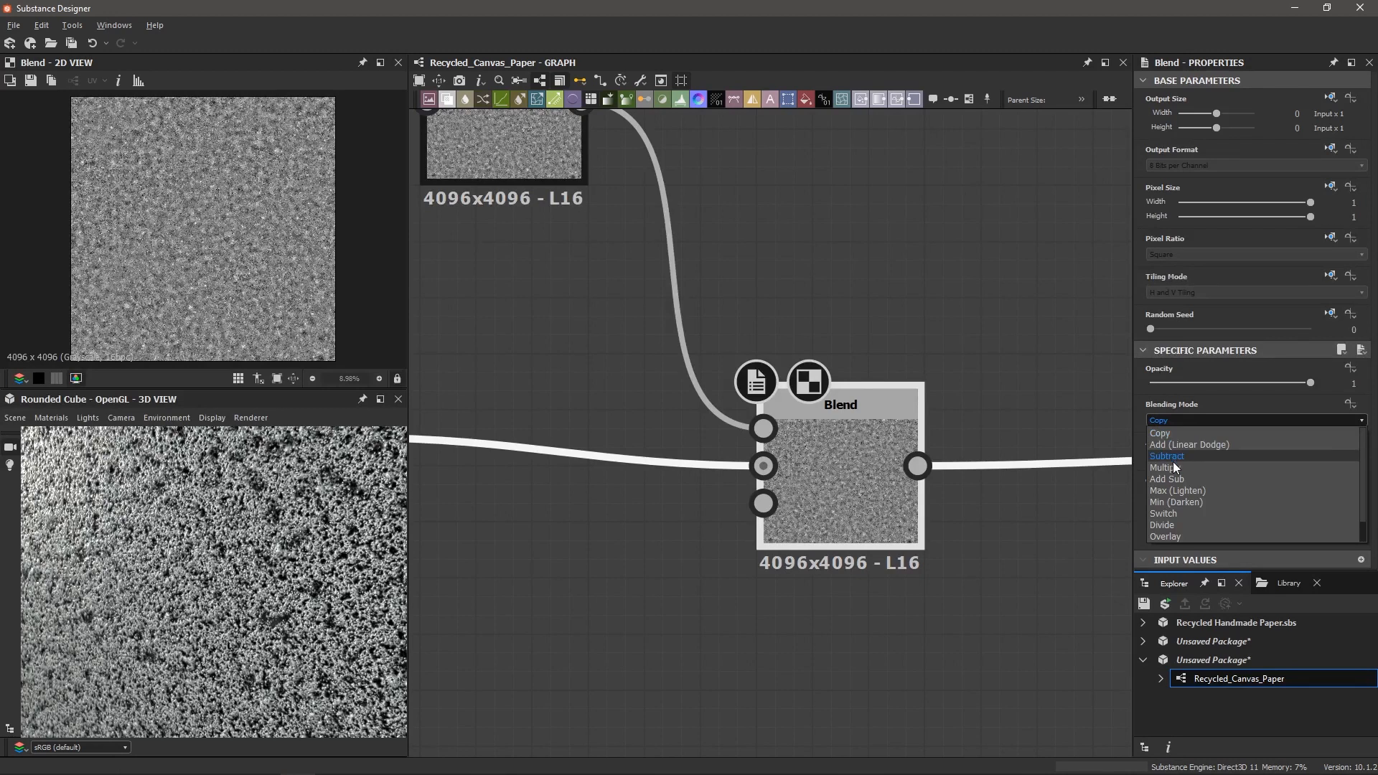
click(1169, 465)
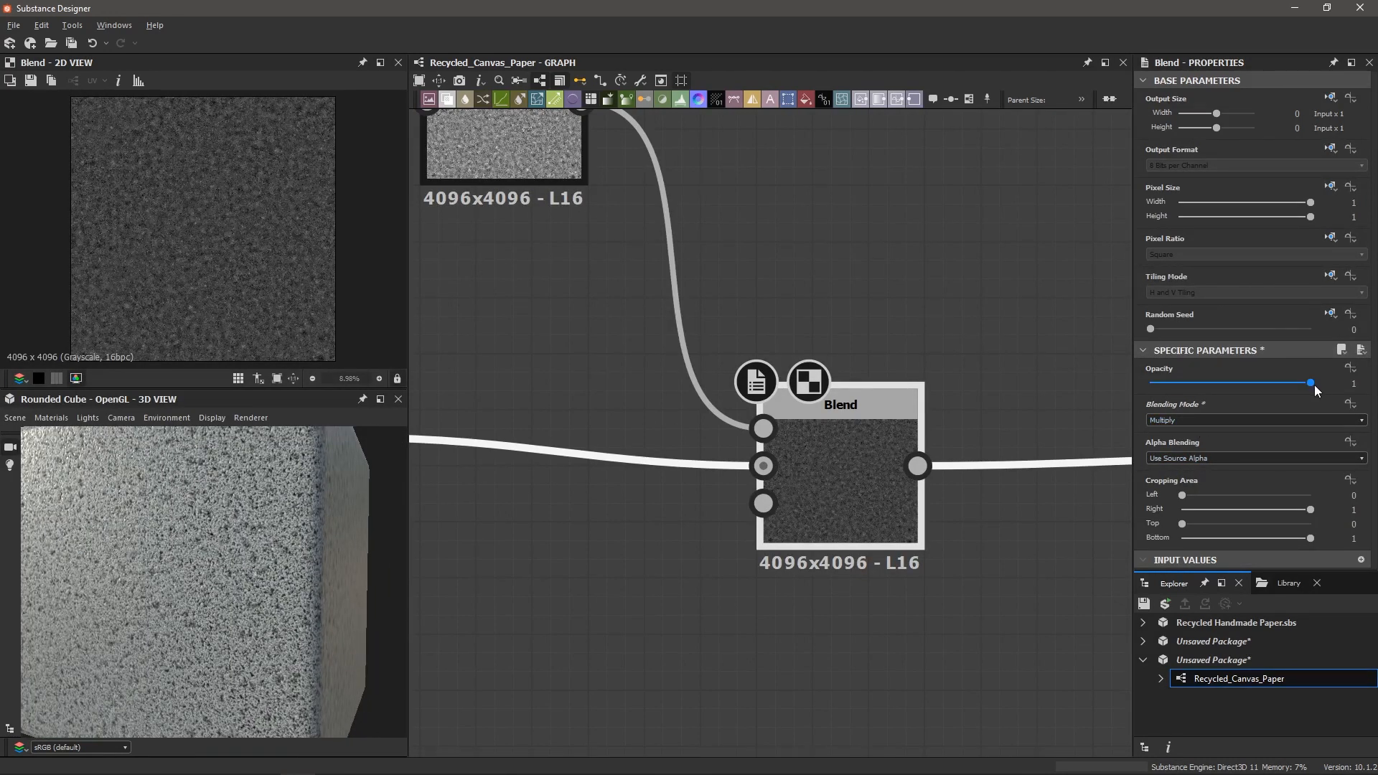
drag(1312, 383, 1151, 385)
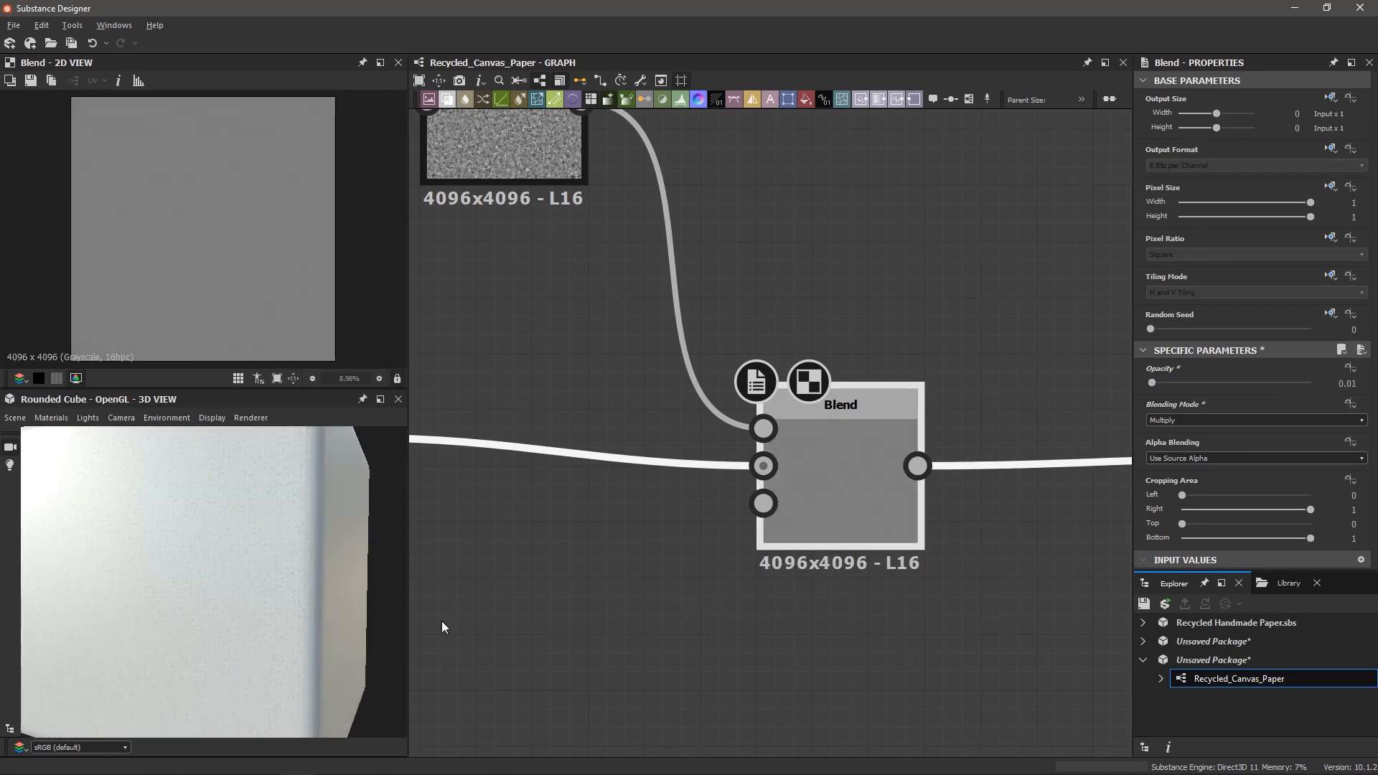
scroll(243, 621, up, 5)
scroll(268, 569, up, 2)
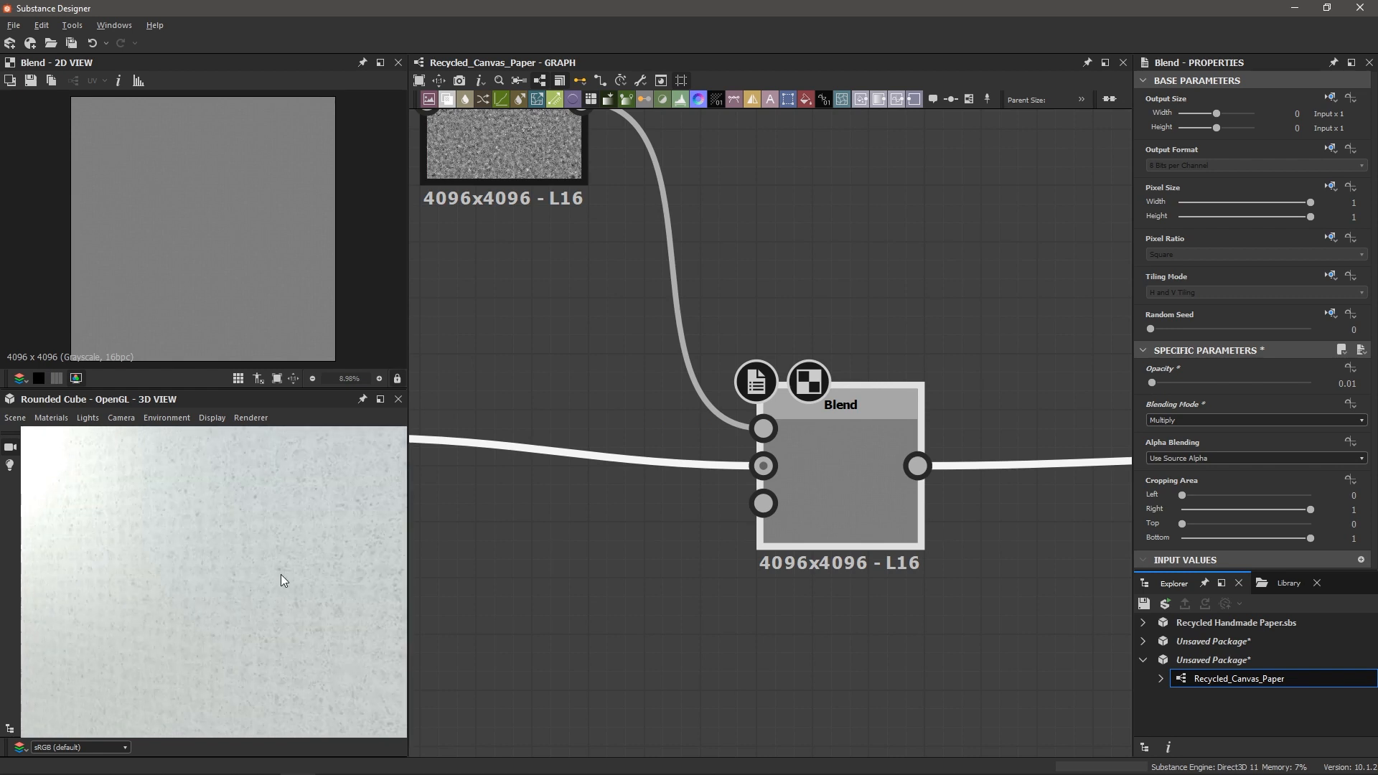
- Set the Multiply Blend's opacity to 0.005 and inspect the resulting surface on the rounded cube
click(1339, 382)
key(BackSpace)
text(05)
key(Return)
scroll(291, 553, down, 2)
scroll(289, 560, up, 2)
scroll(294, 581, down, 4)
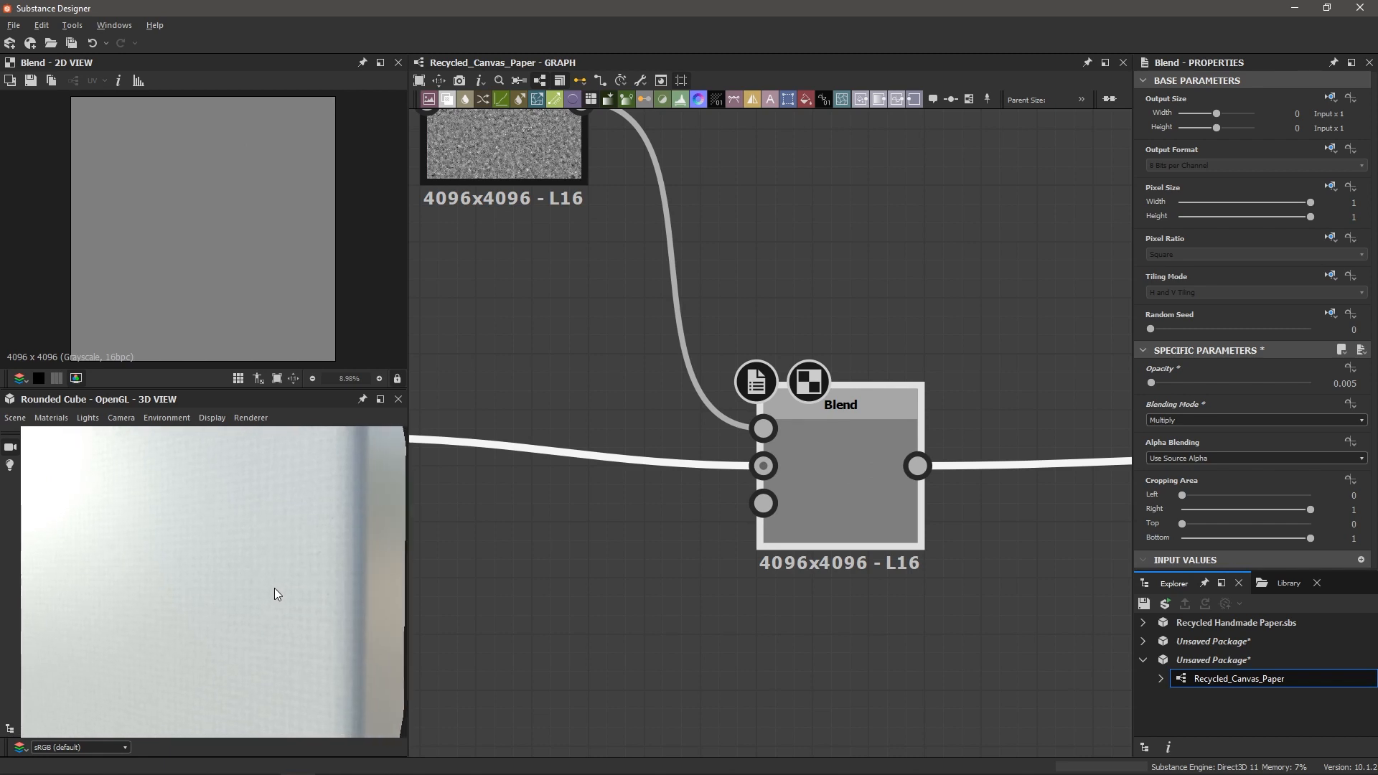
scroll(277, 583, up, 3)
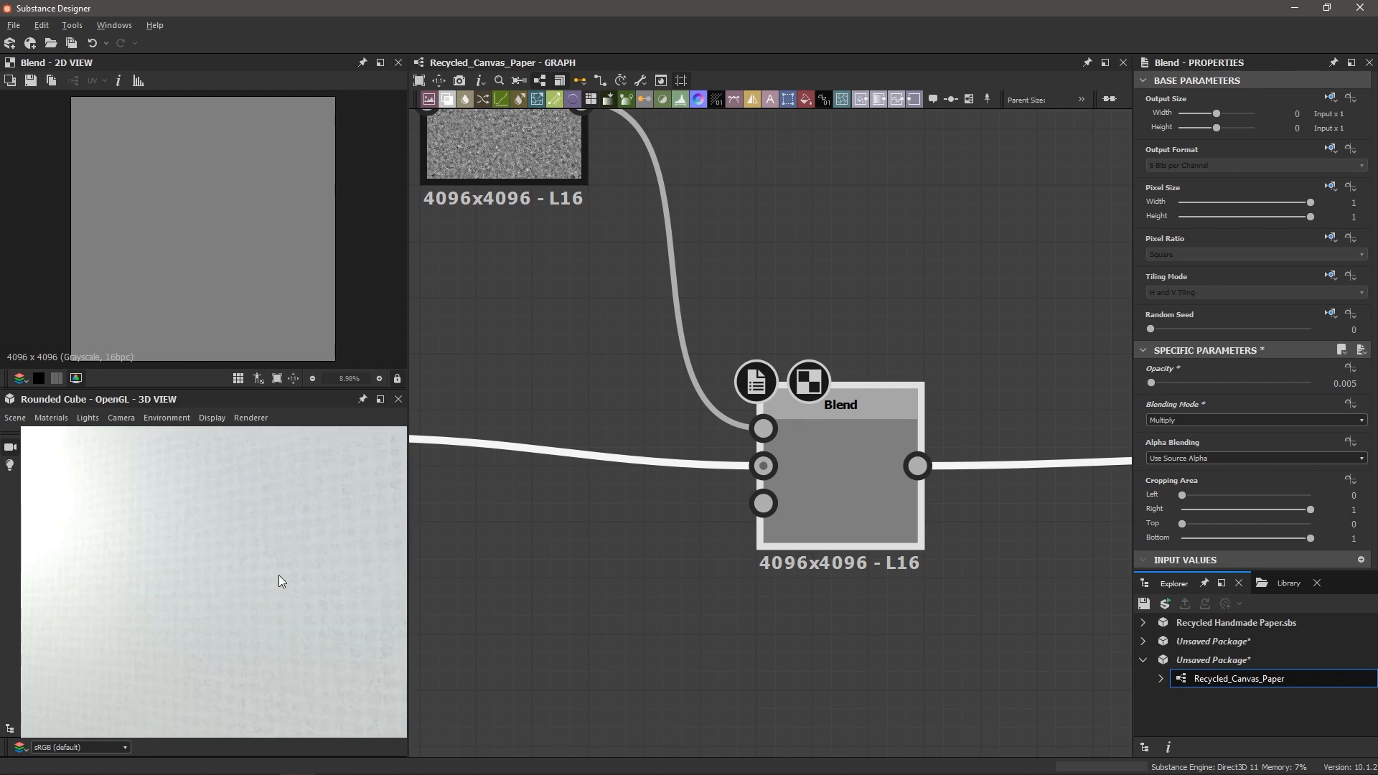
drag(295, 584, 304, 584)
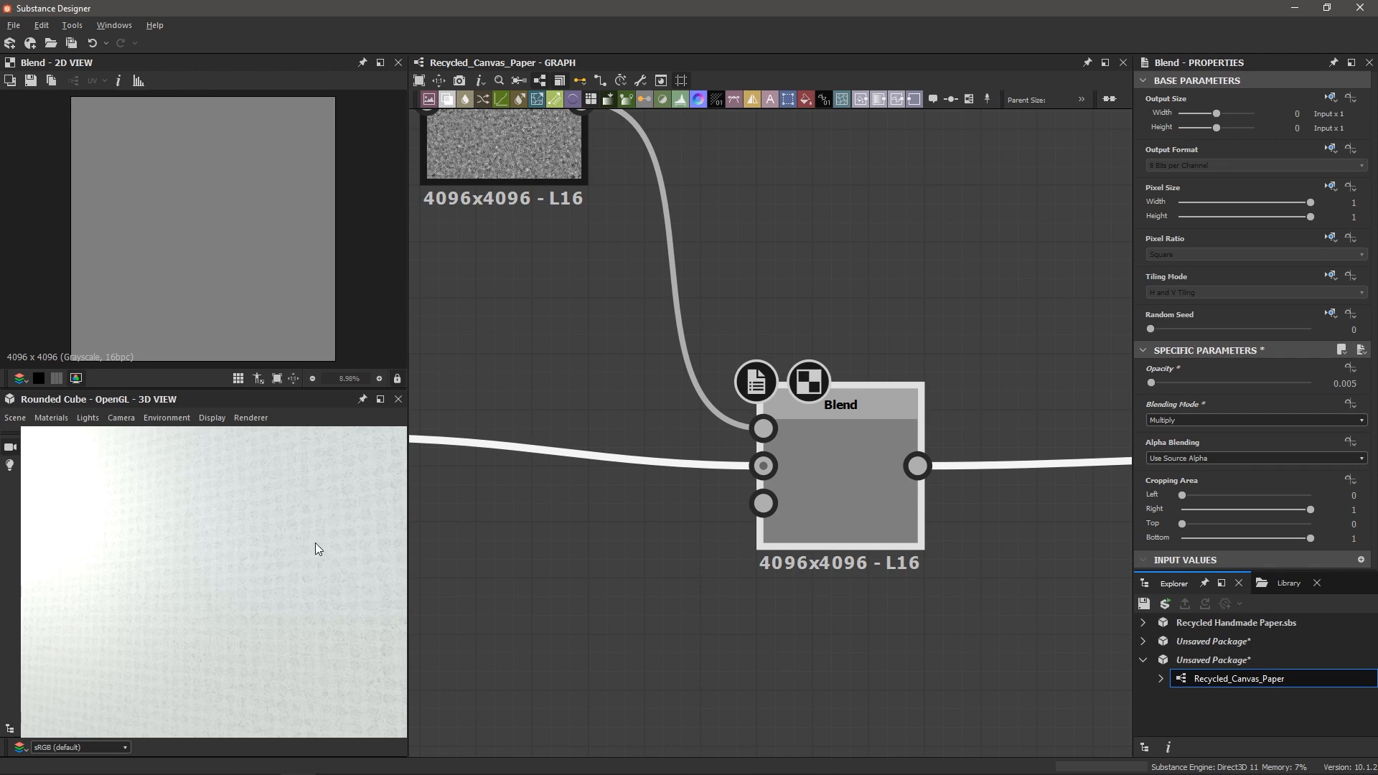
scroll(304, 565, down, 2)
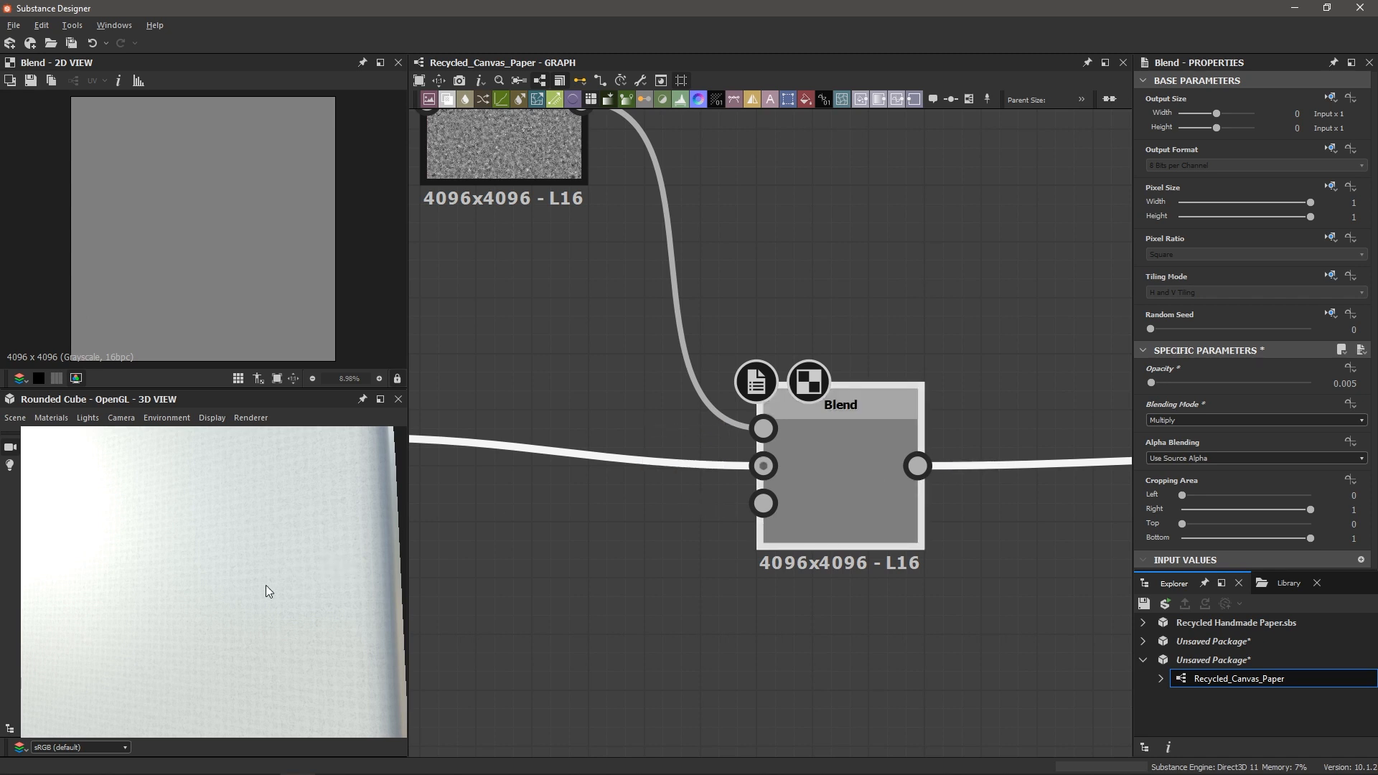
- Move the whole weave and noise node group, including the Multiply Blend, farther from the Final Blend
scroll(850, 596, down, 6)
drag(558, 461, 874, 638)
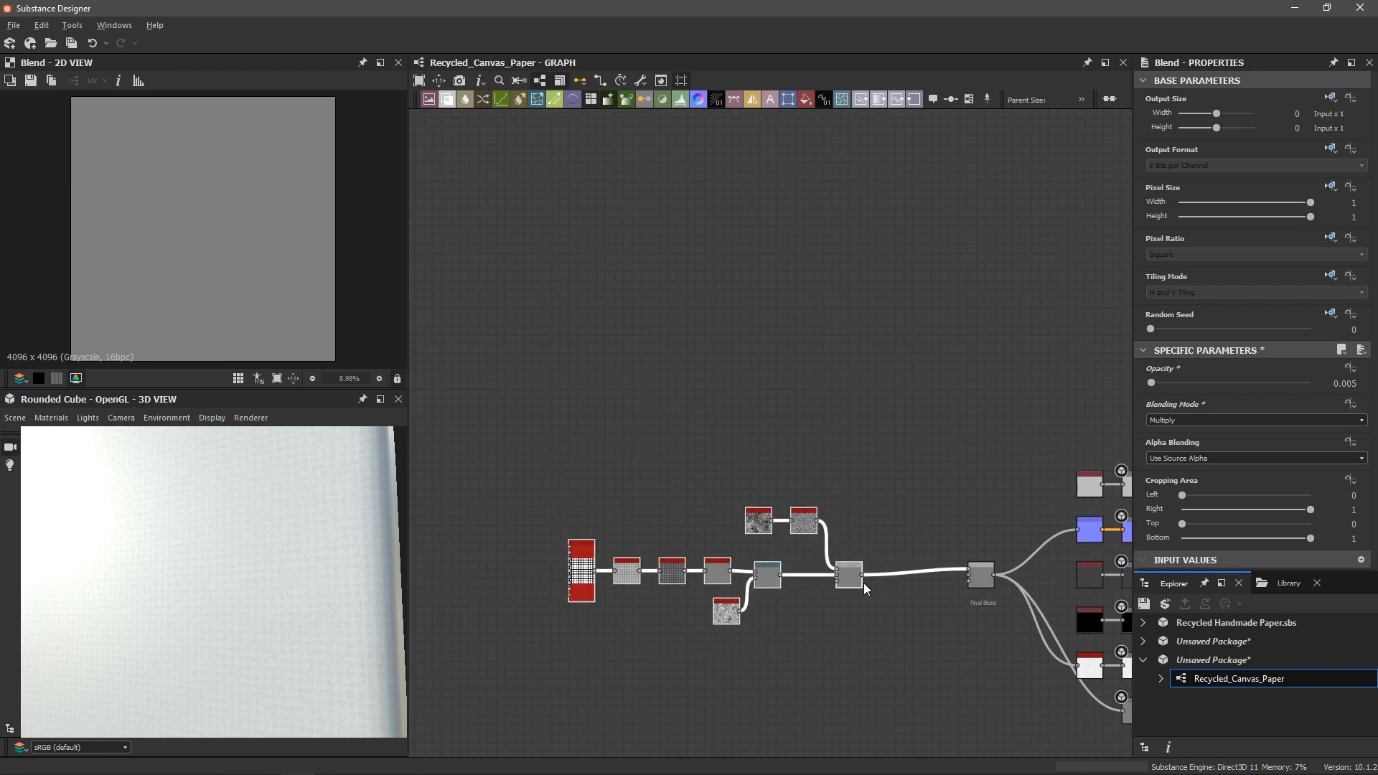
drag(863, 583, 749, 570)
scroll(768, 610, up, 1)
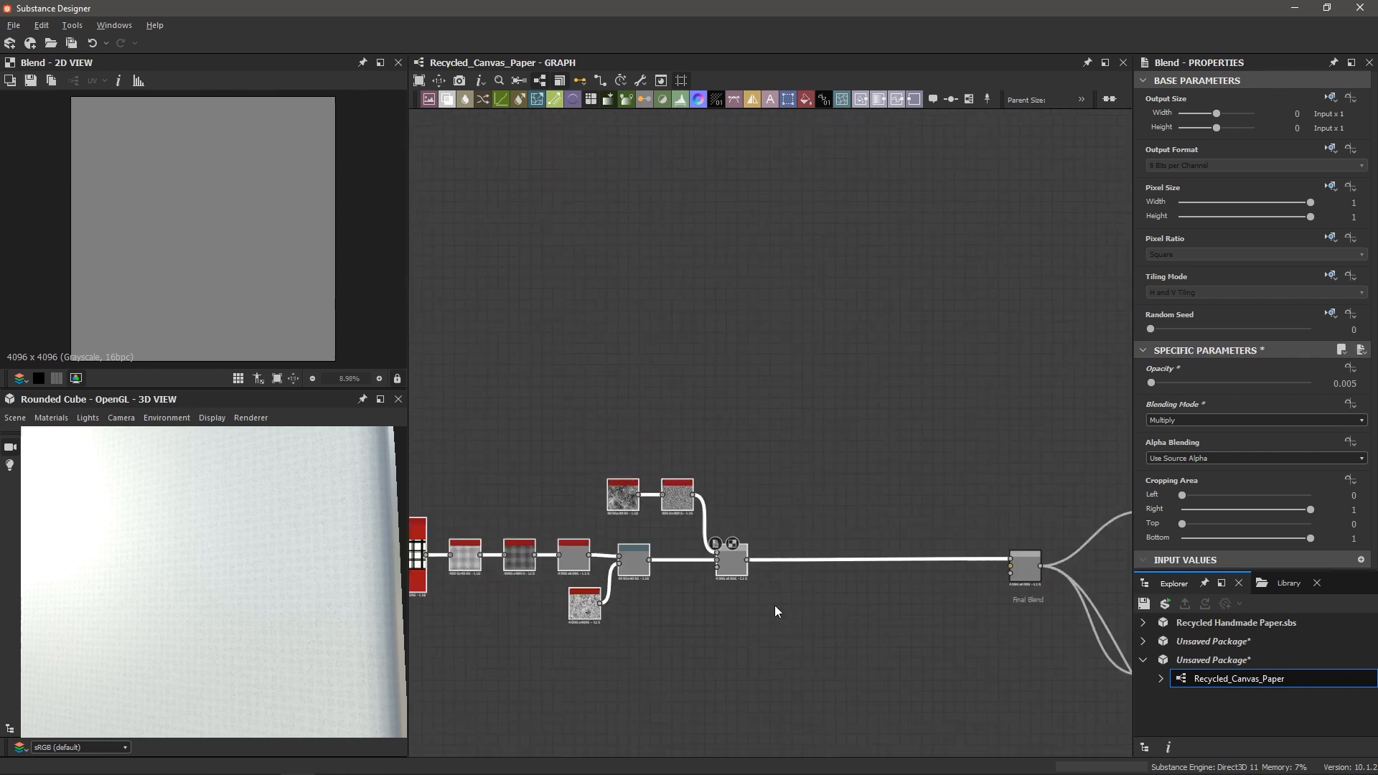
scroll(765, 630, down, 1)
scroll(821, 630, up, 1)
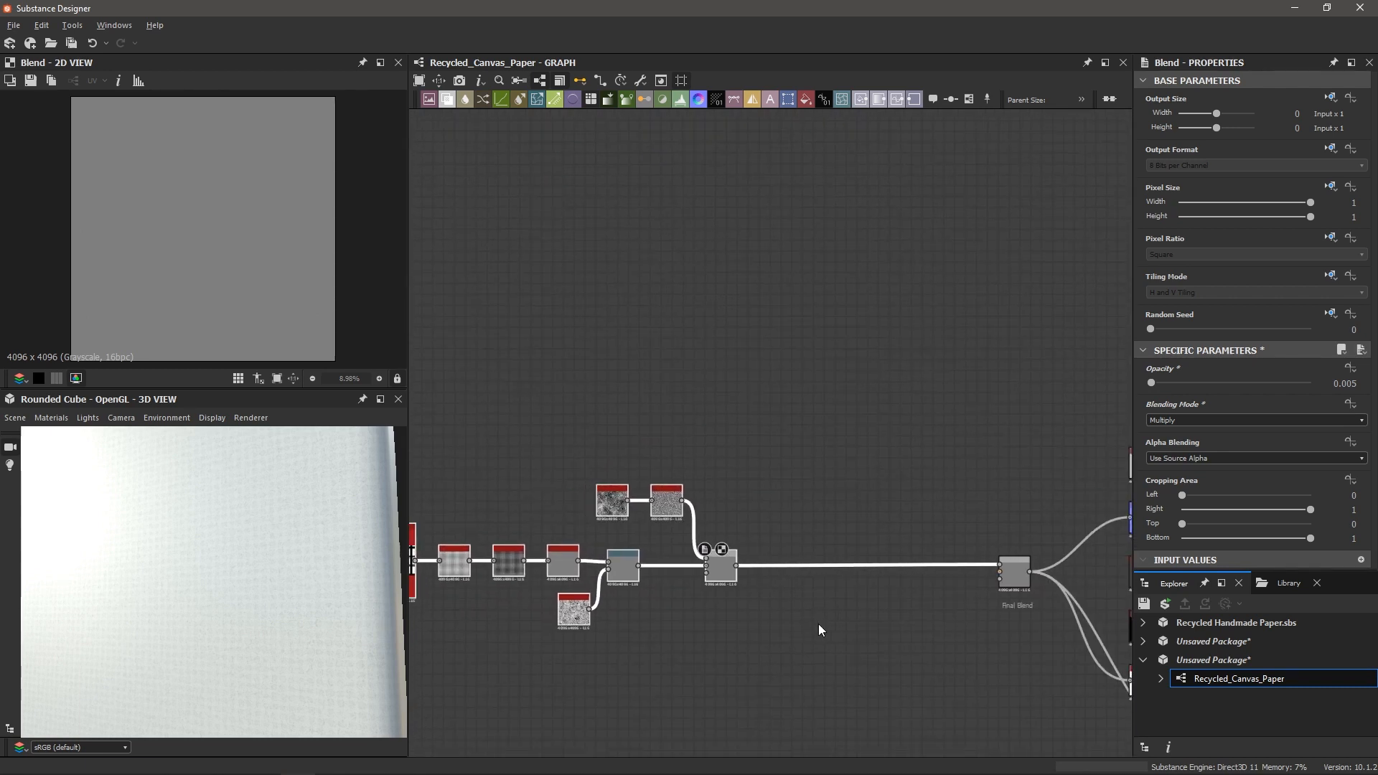
scroll(818, 630, up, 1)
scroll(815, 621, down, 1)
- Insert an Invert Grayscale node on the link between the Multiply Blend and the Final Blend
middle_drag(859, 618, 790, 617)
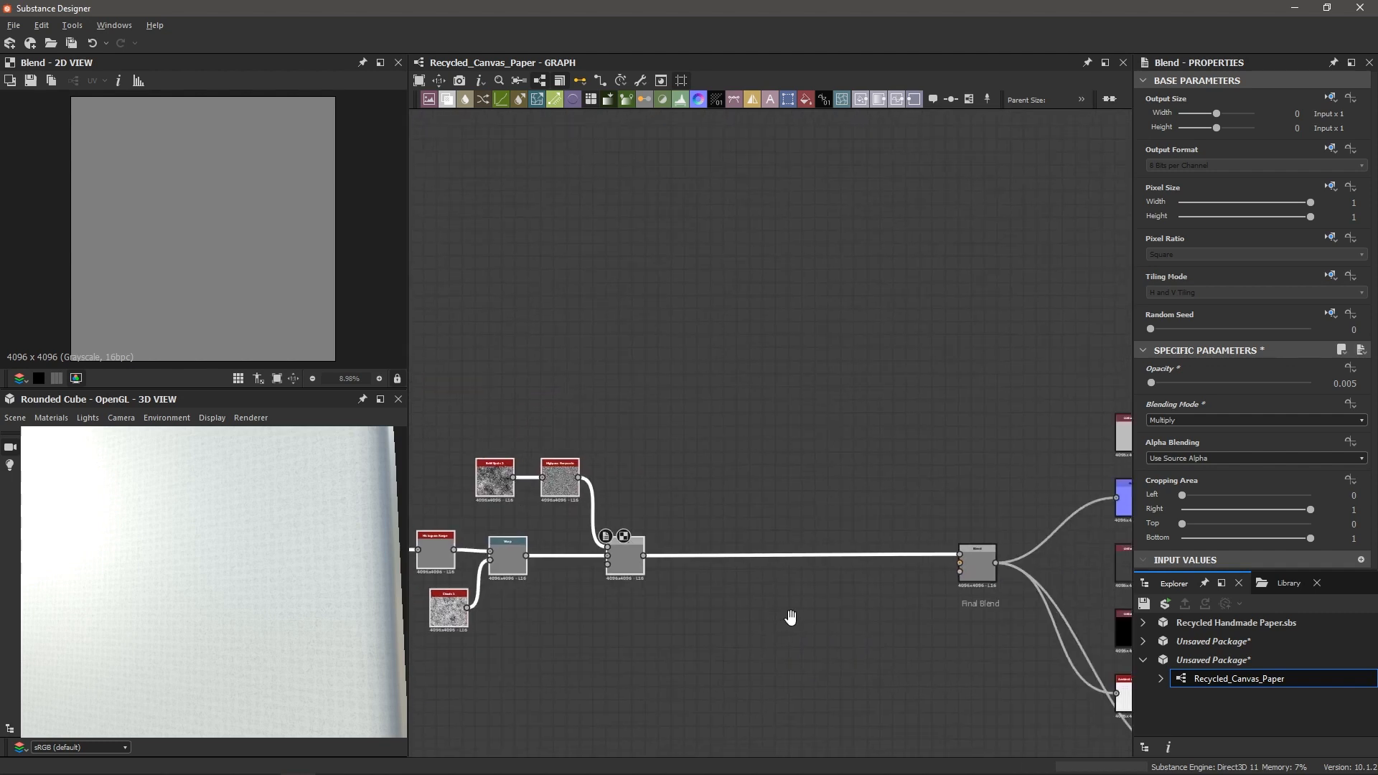
scroll(754, 623, up, 2)
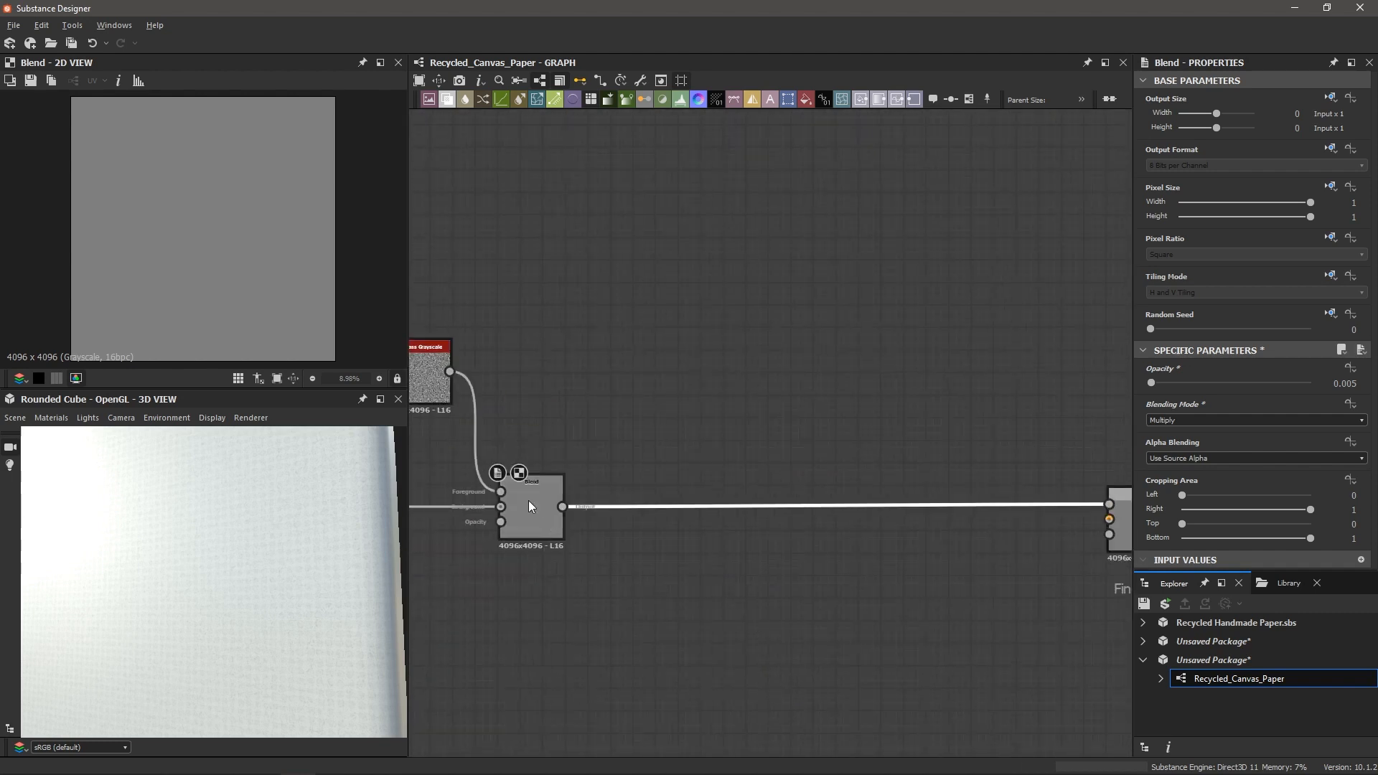
scroll(732, 545, down, 2)
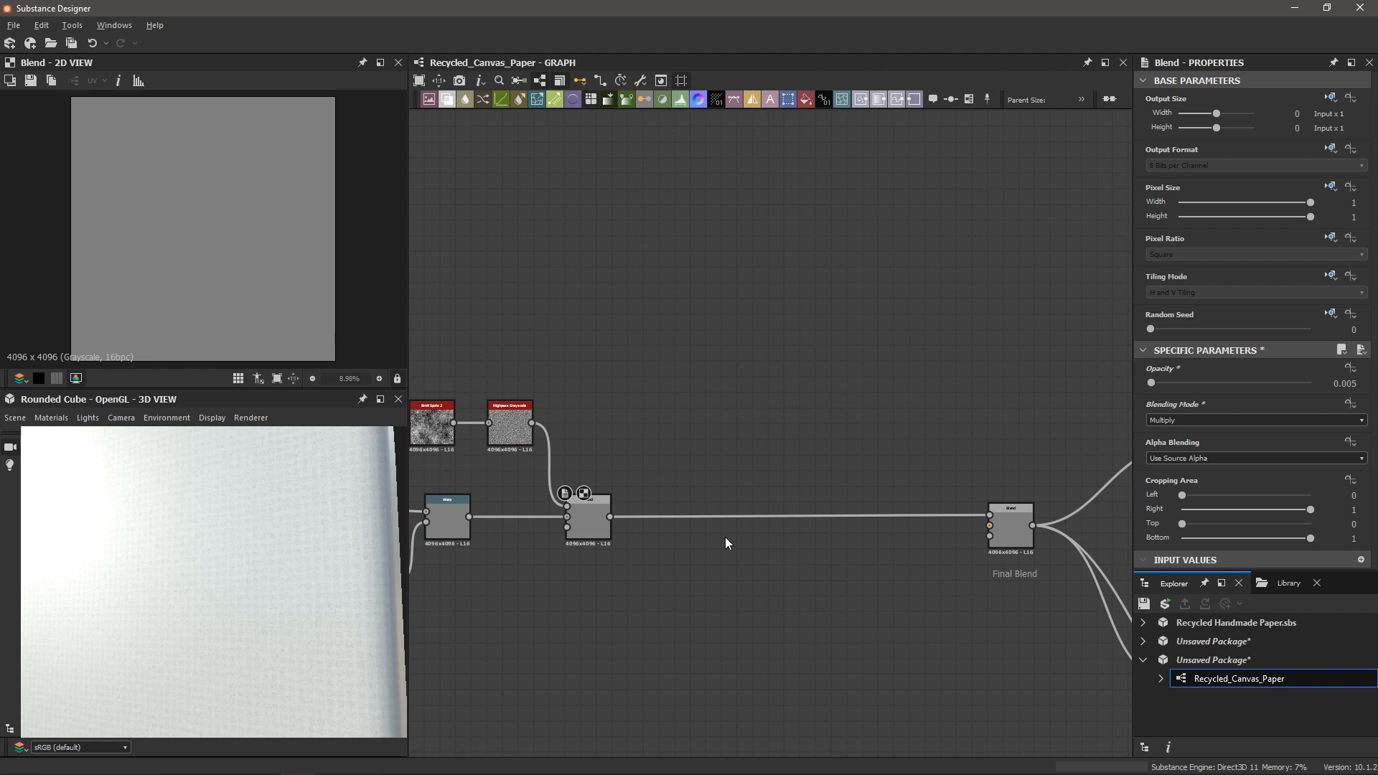
key(space)
text(inv)
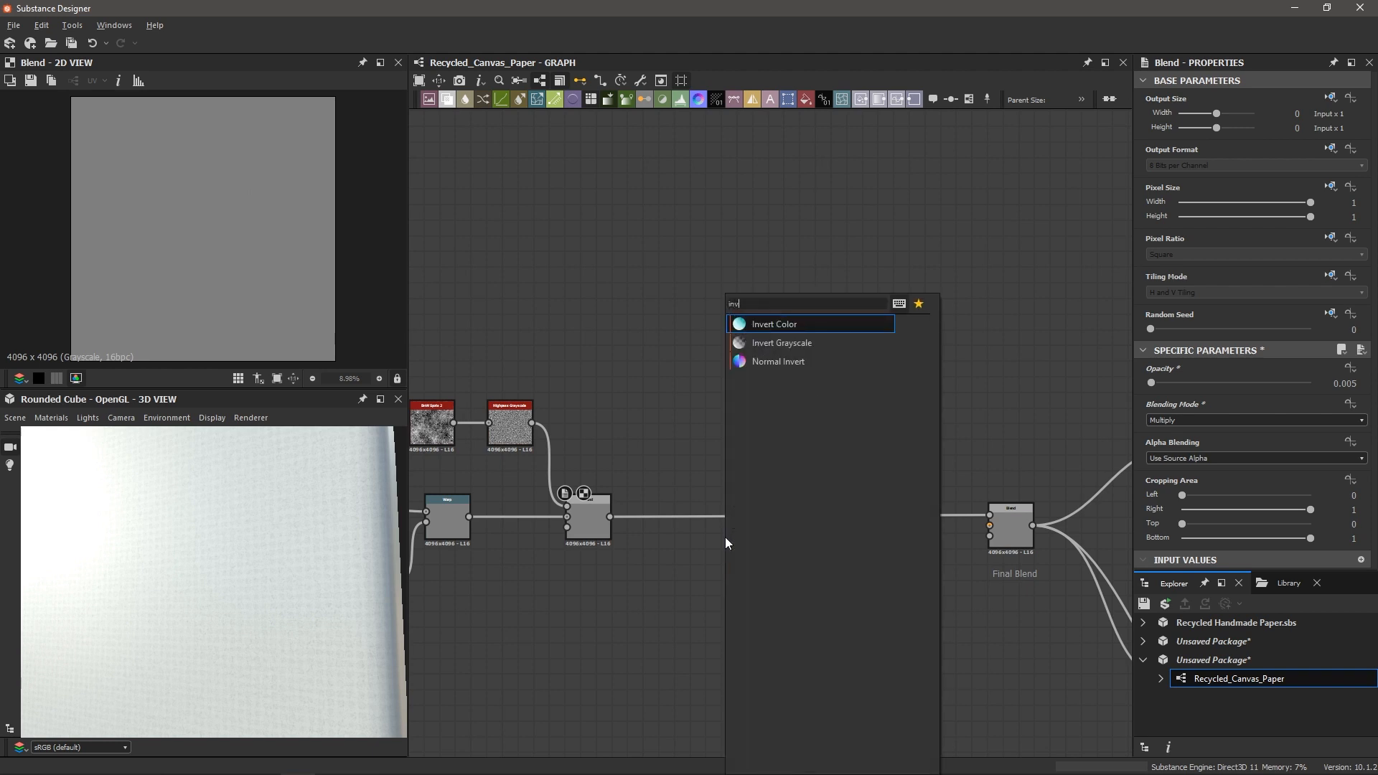
key(Down)
key(Return)
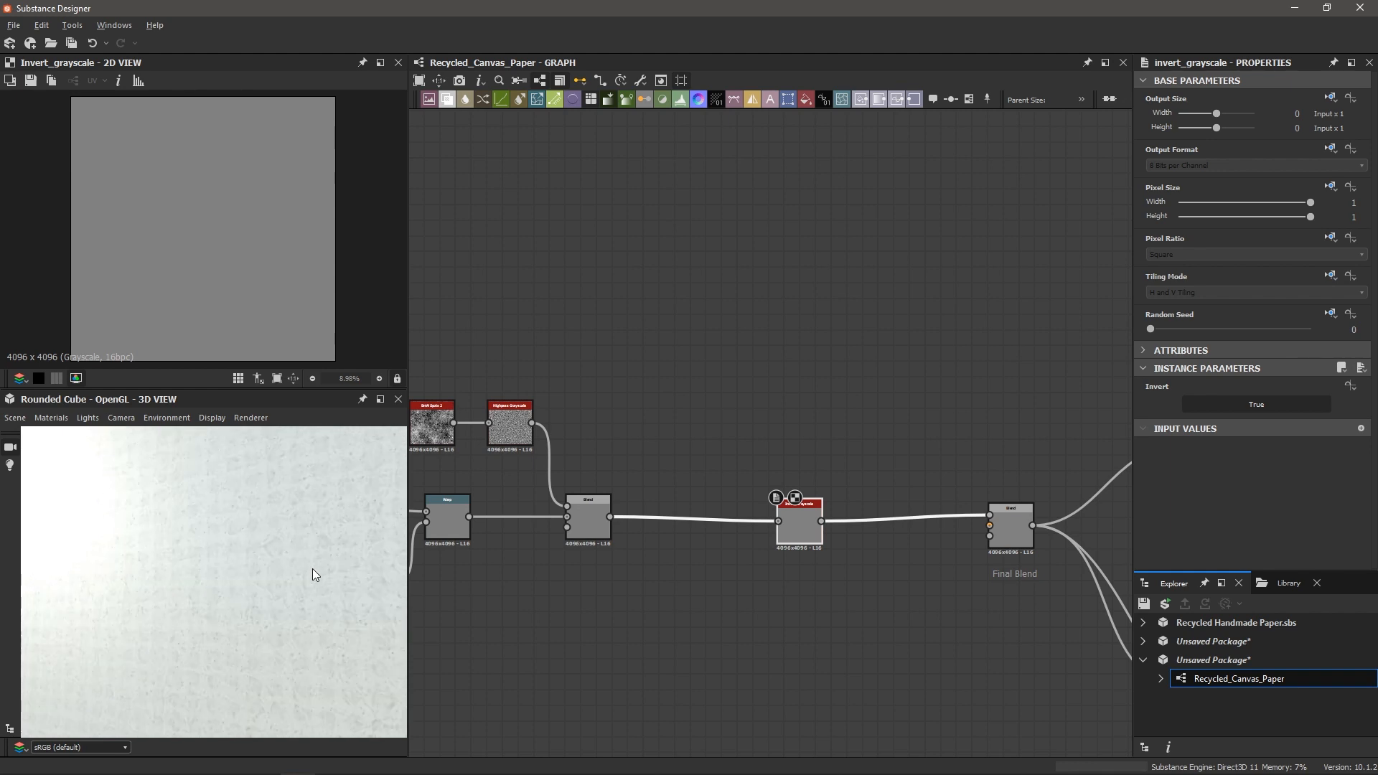
- Toggle the Invert Grayscale node's Invert parameter off and back on to compare the surface on the rounded cube
click(1250, 406)
click(1249, 406)
scroll(778, 523, up, 2)
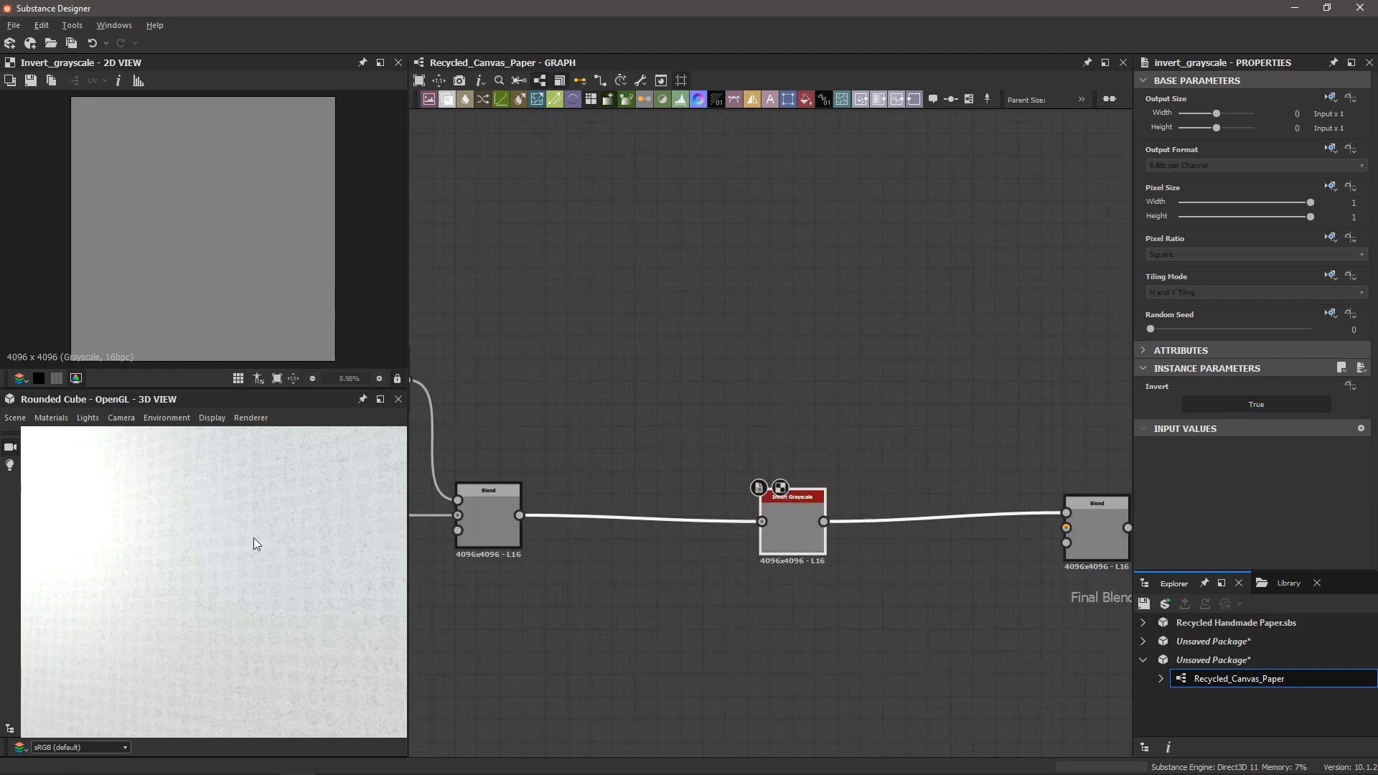
scroll(592, 588, down, 2)
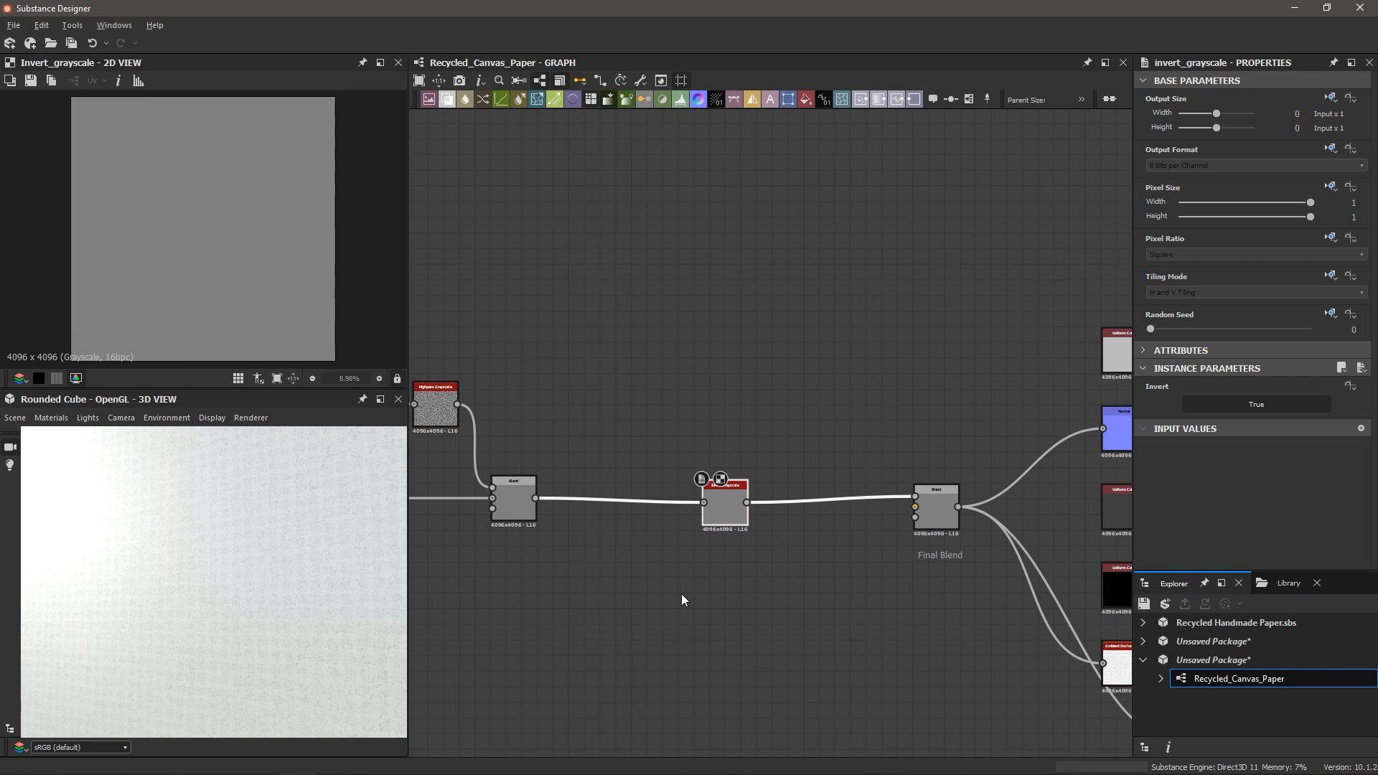
- Examine the chain from the Multiply Blend through Invert Grayscale to the Final Blend and the material outputs
middle_drag(682, 593, 716, 560)
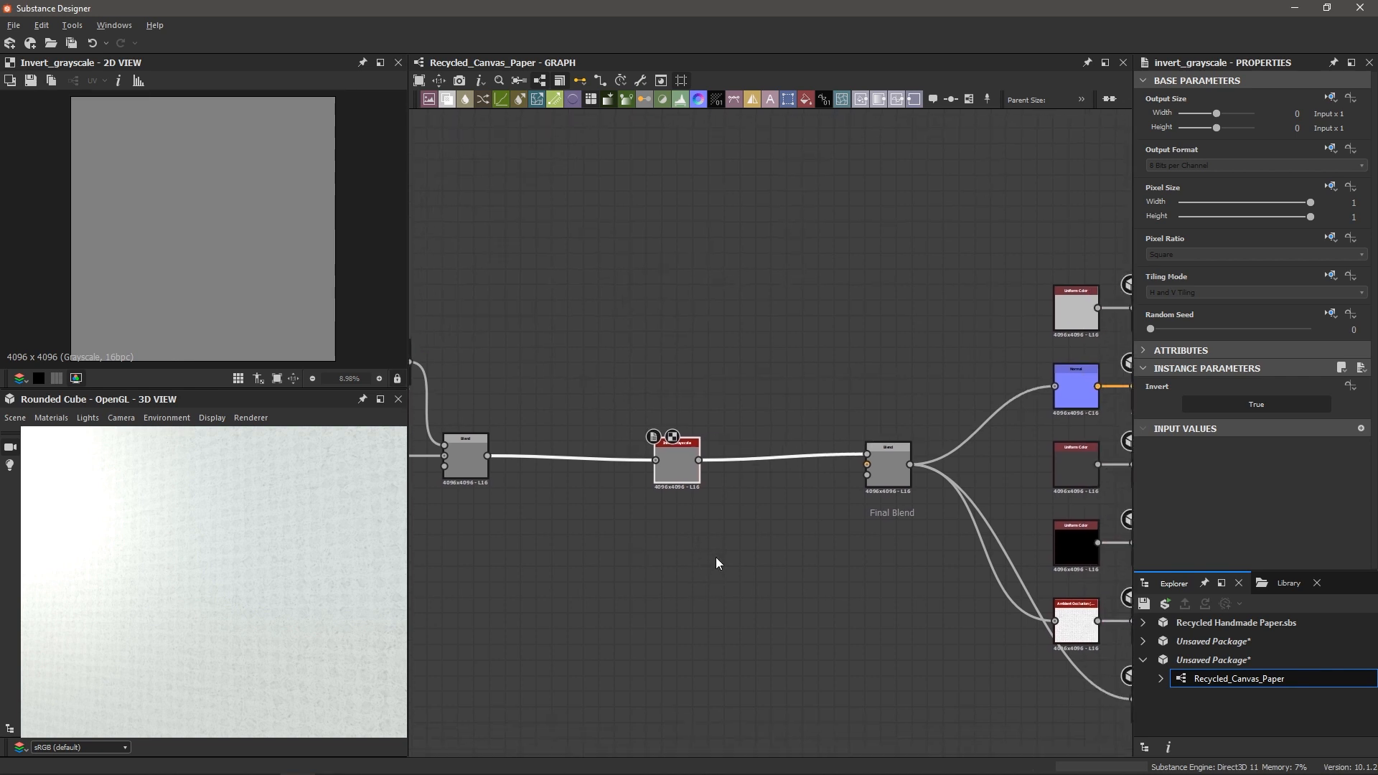
middle_drag(811, 590, 699, 541)
middle_drag(552, 526, 736, 527)
scroll(737, 527, up, 1)
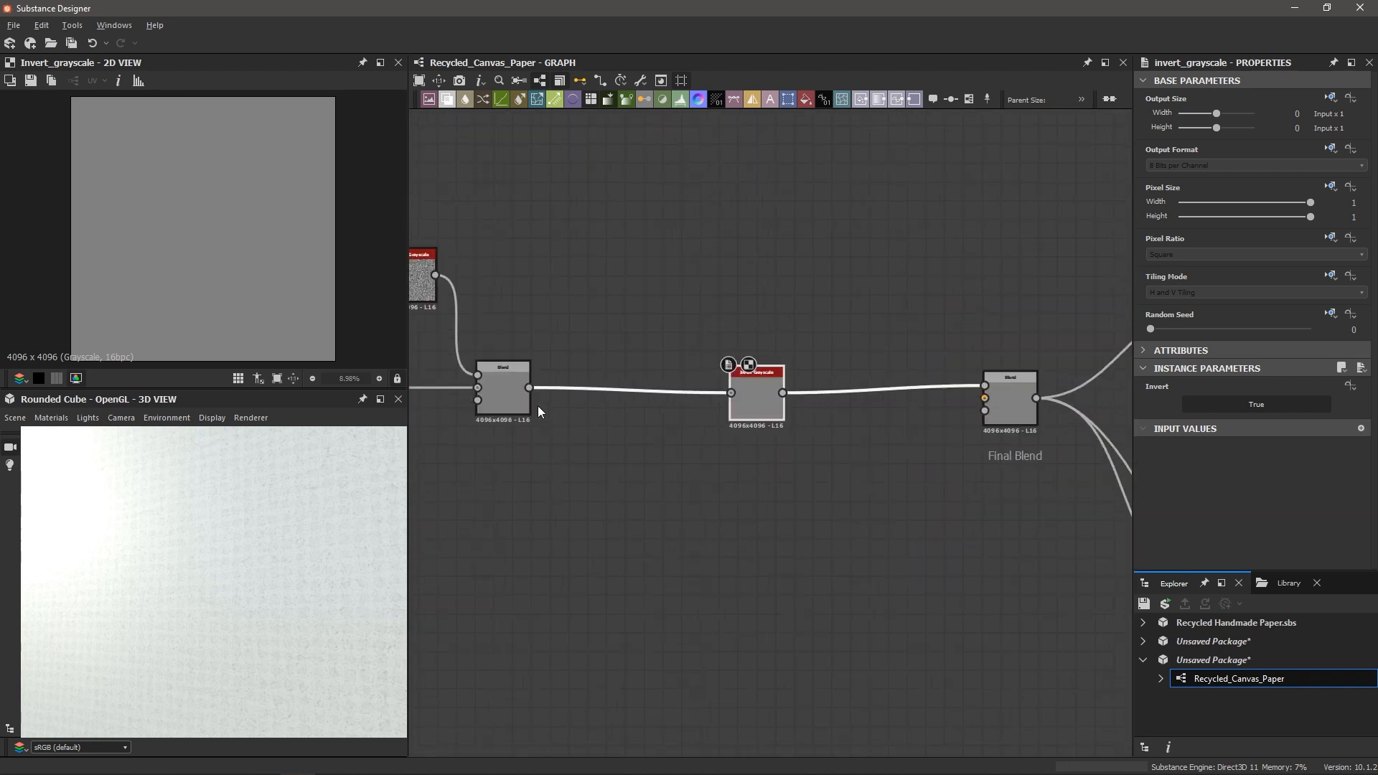
click(501, 394)
scroll(501, 394, up, 2)
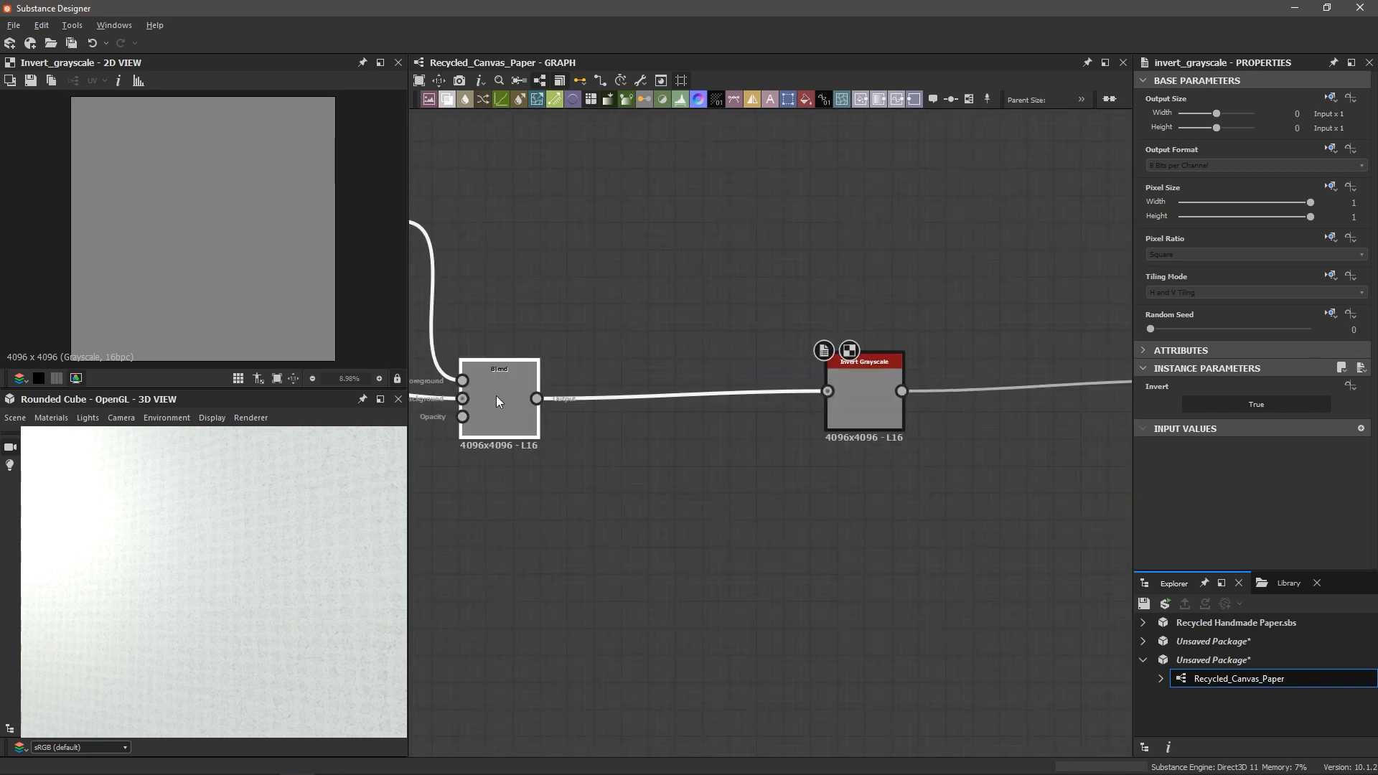
scroll(497, 396, down, 3)
mouse_move(496, 396)
middle_down()
mouse_move(795, 402)
mouse_move(497, 395)
middle_up()
scroll(755, 416, up, 3)
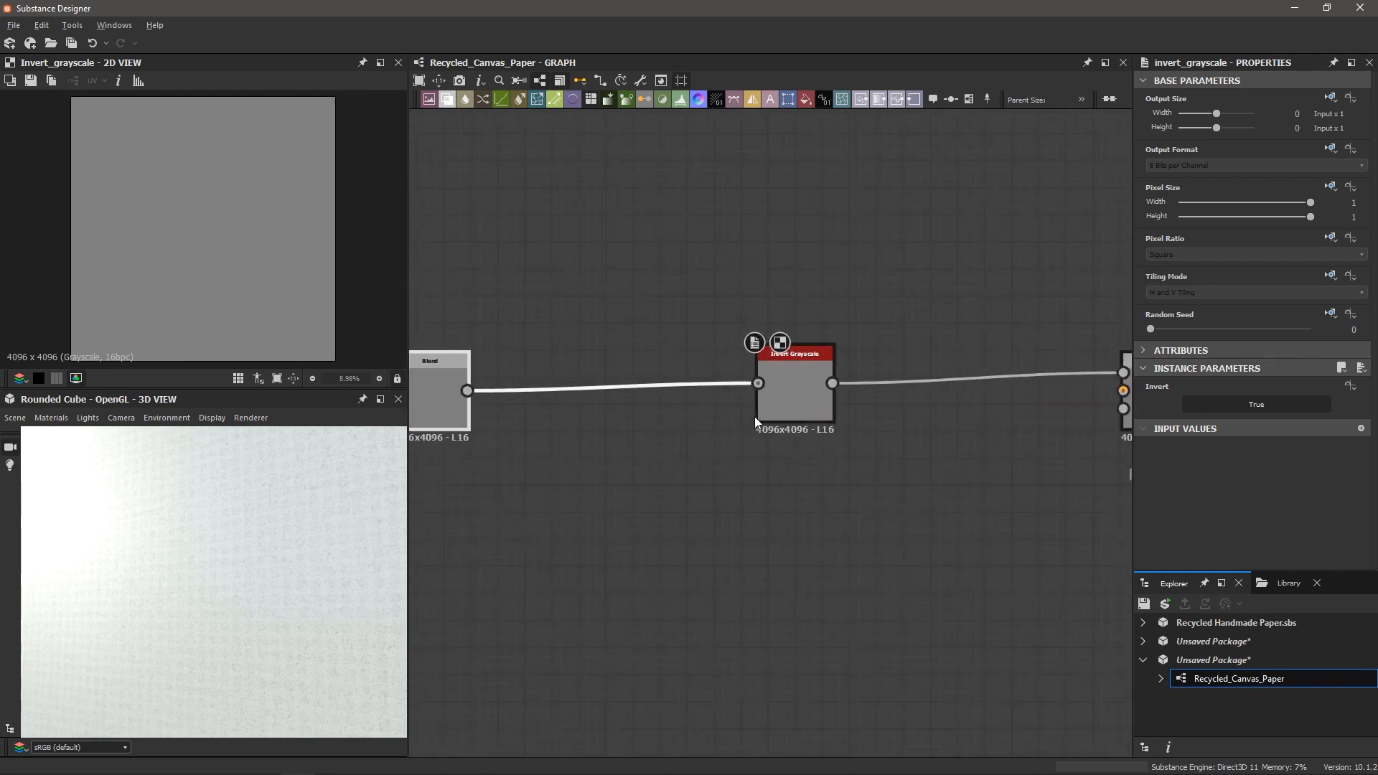
scroll(777, 416, down, 1)
scroll(778, 415, down, 1)
middle_drag(786, 406, 638, 446)
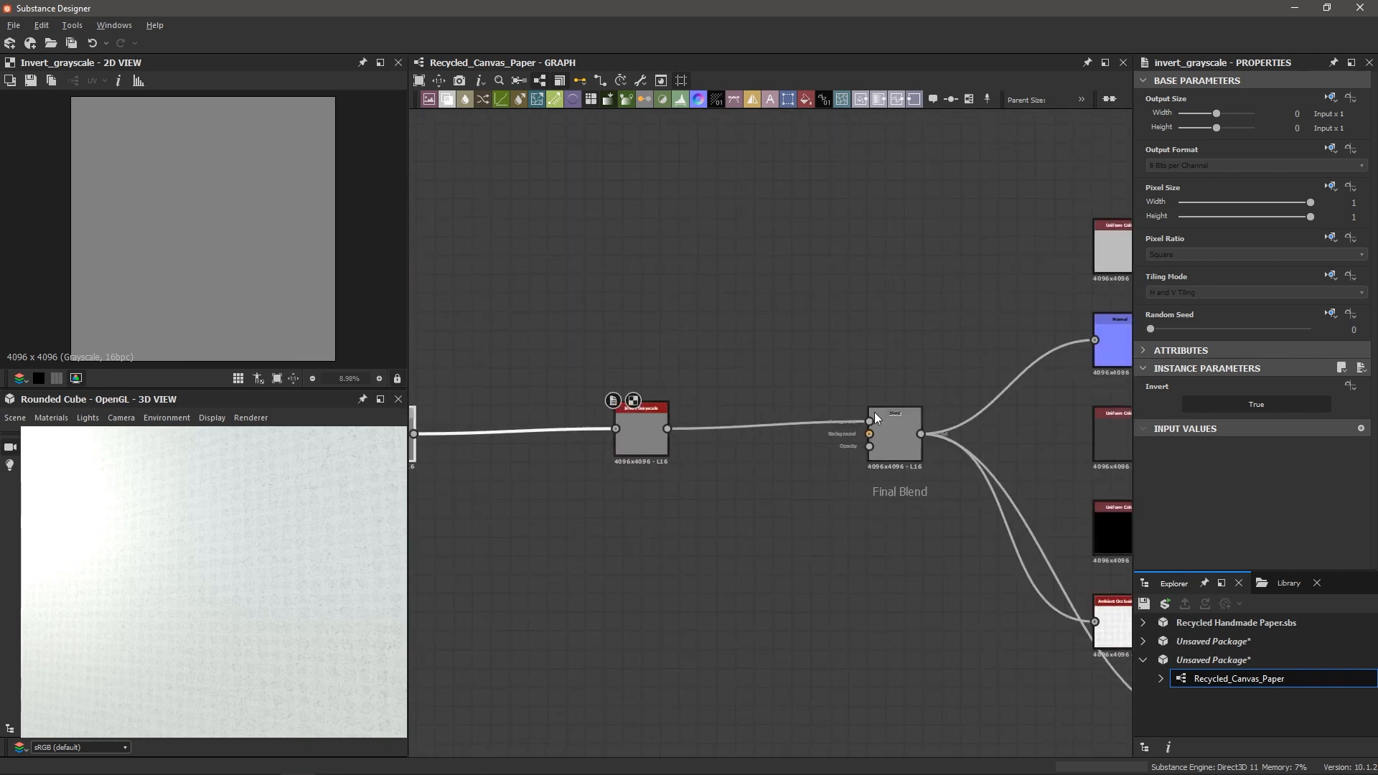
middle_drag(683, 502, 846, 456)
- Branch a new Levels node off the output of the Multiply Blend, ahead of the Invert Grayscale node
click(554, 393)
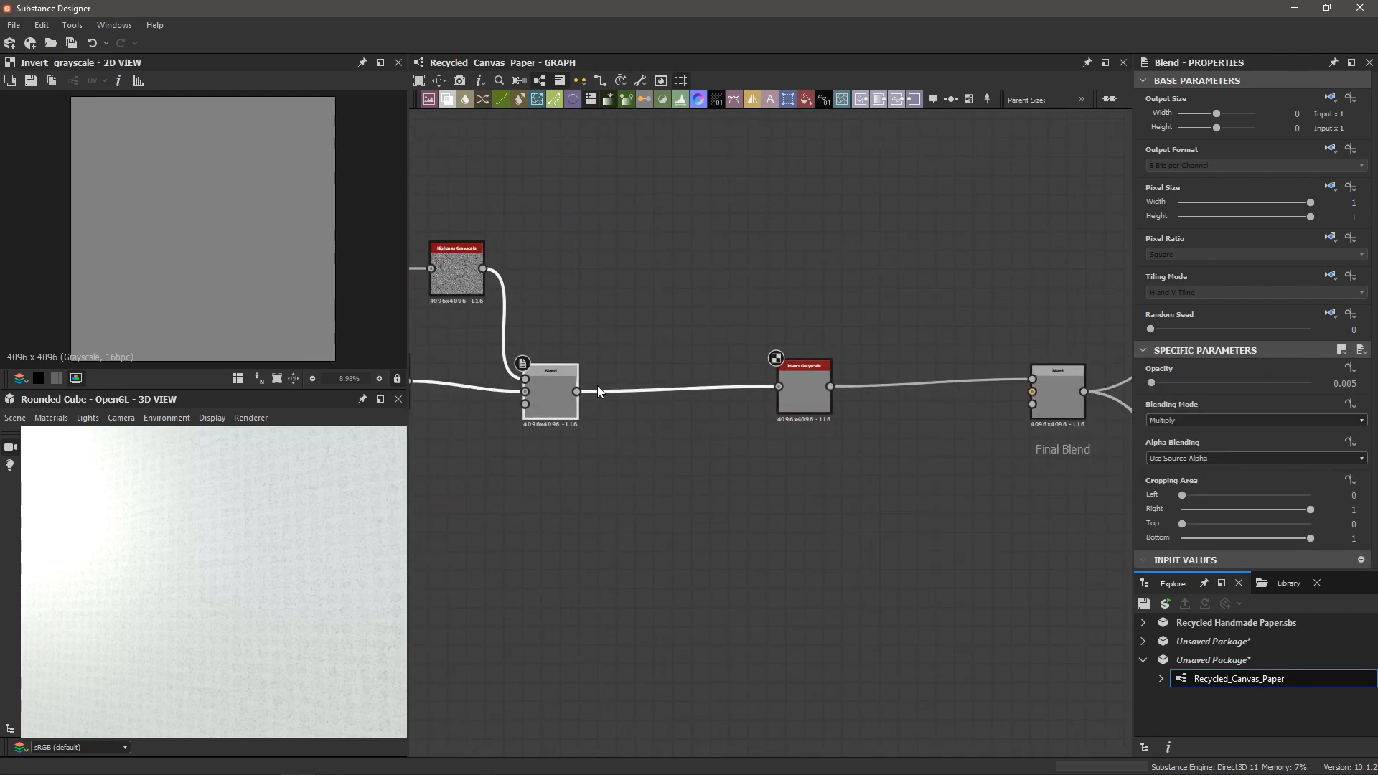
drag(577, 391, 695, 543)
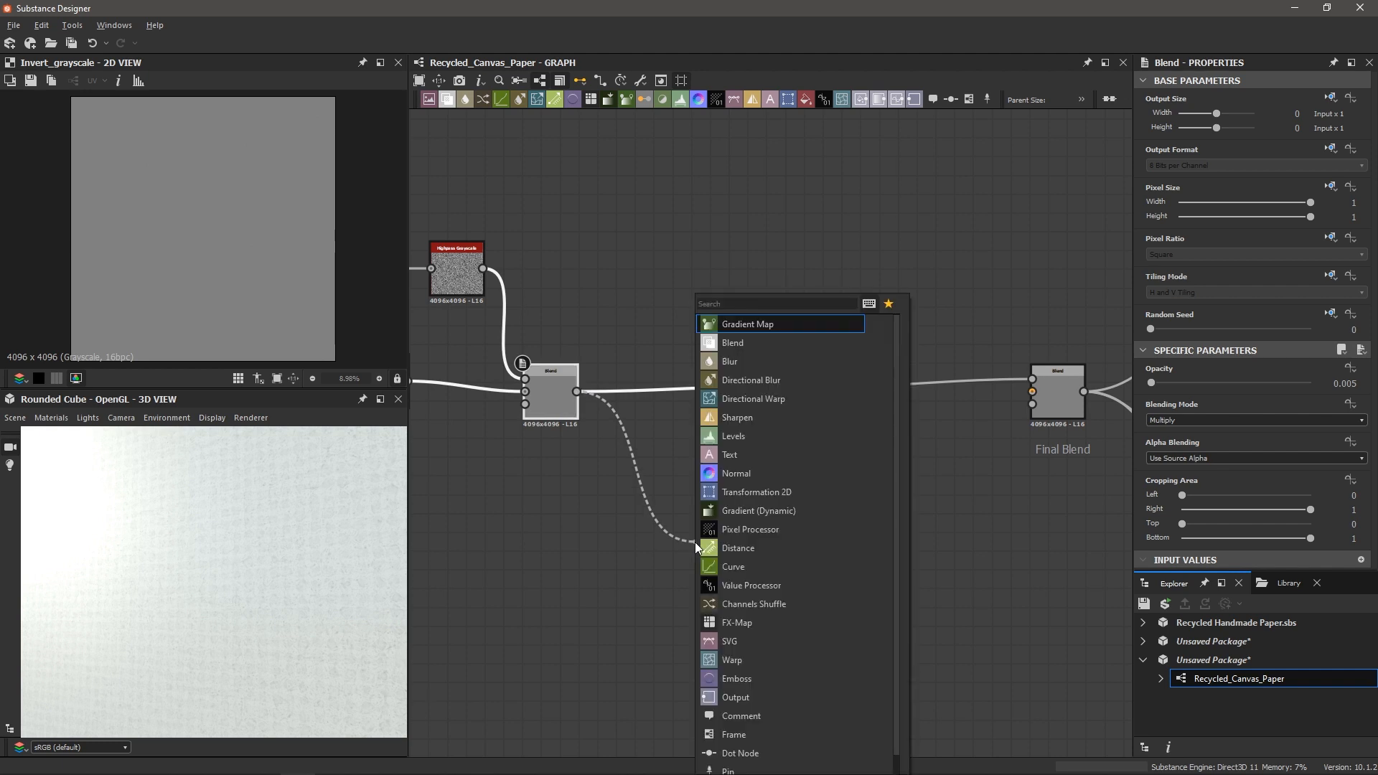
text(levels)
key(Return)
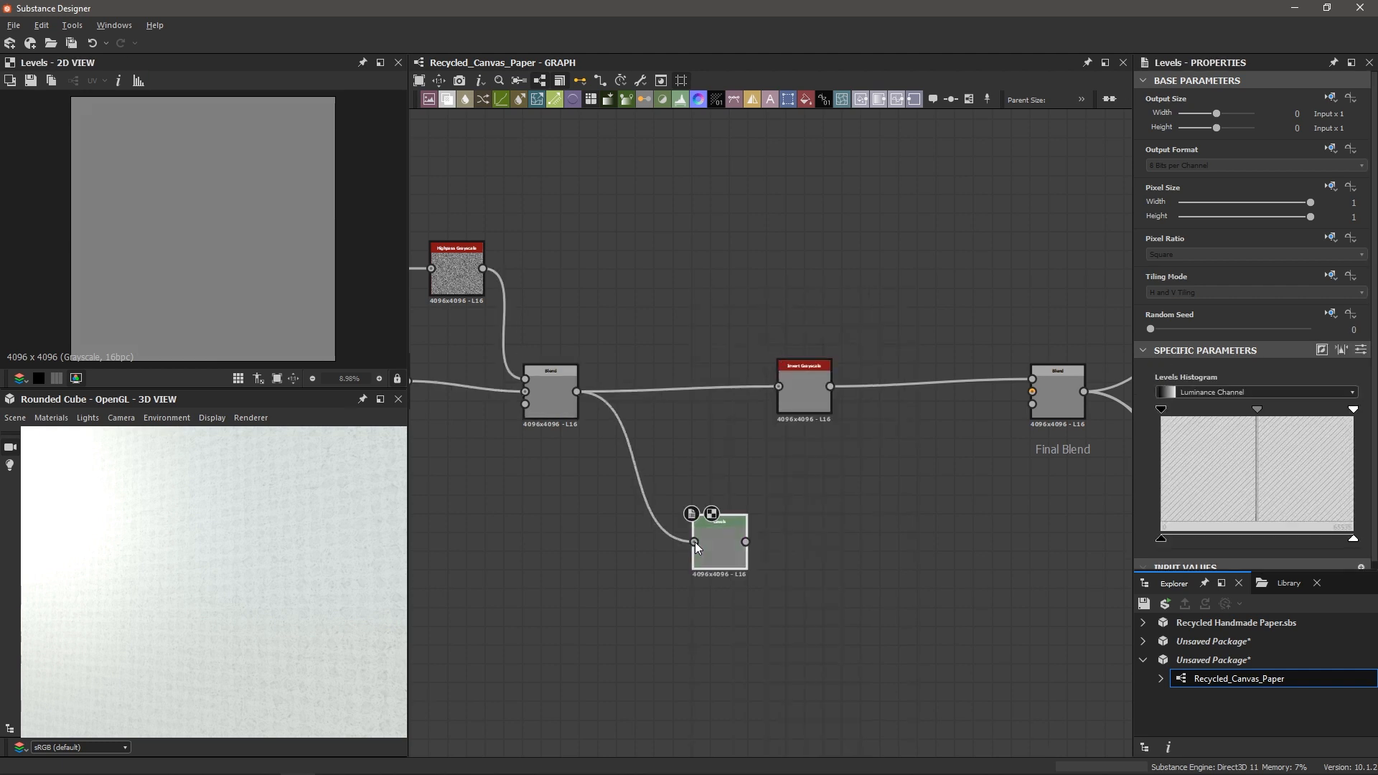
- Replace the Uniform Color feeding the Roughness output with the Levels node, placing it beside Roughness and connecting it
scroll(854, 553, down, 3)
middle_drag(868, 558, 670, 451)
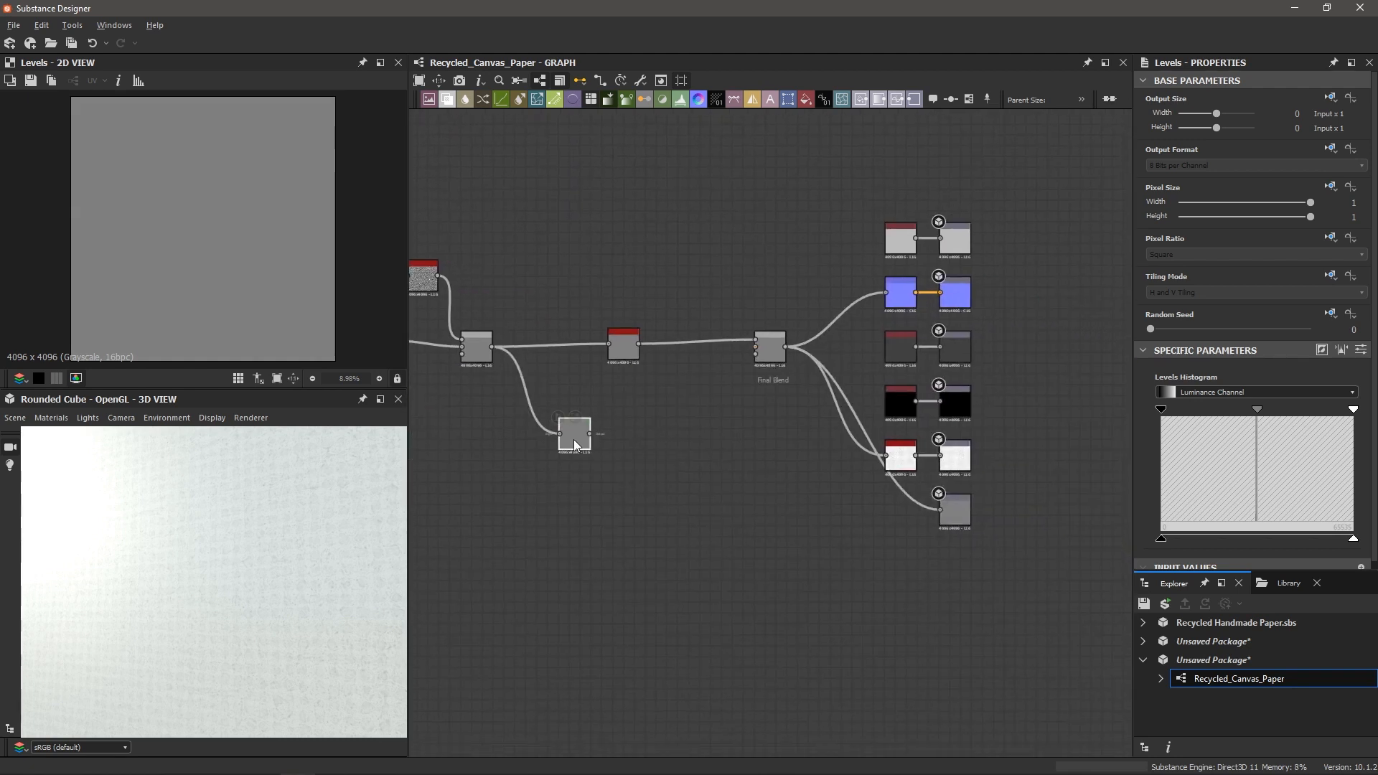
drag(574, 439, 803, 429)
scroll(886, 444, up, 3)
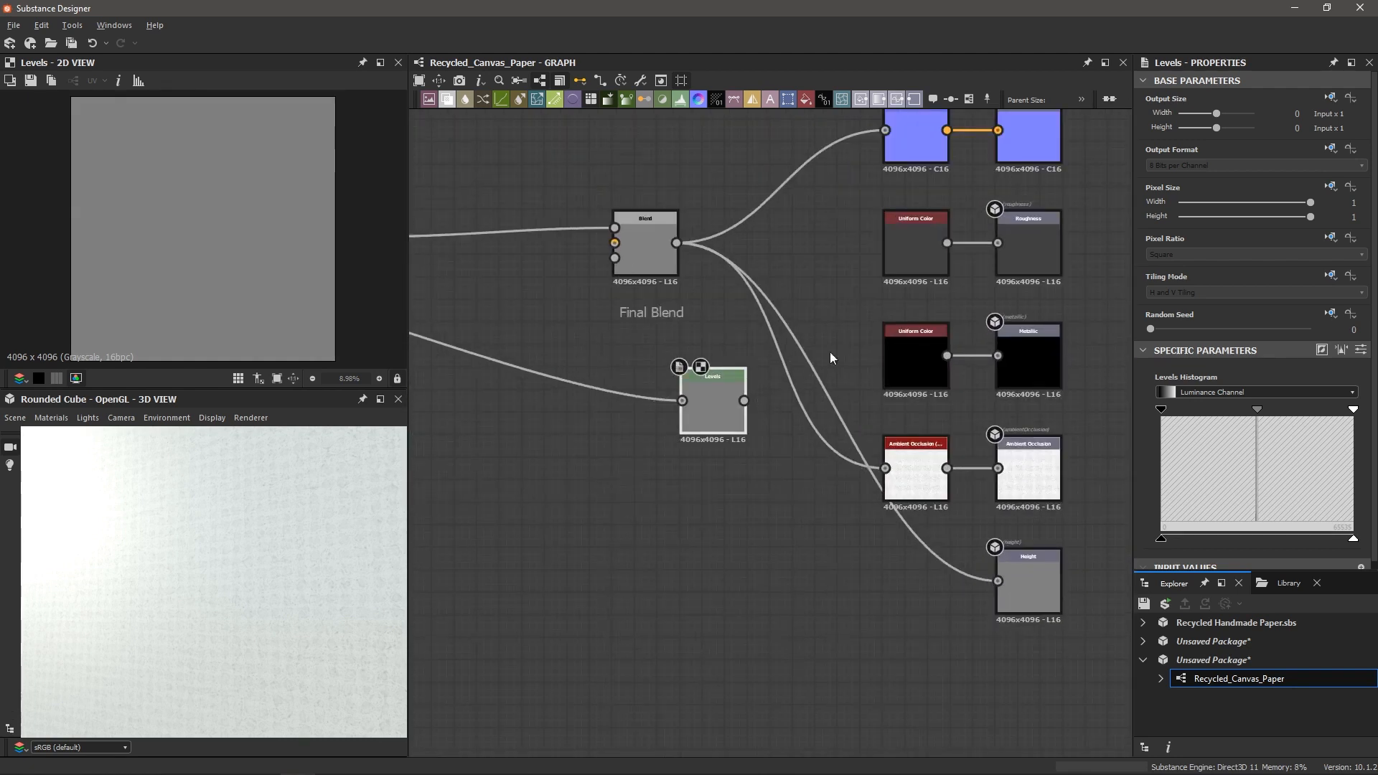
middle_drag(841, 286, 817, 353)
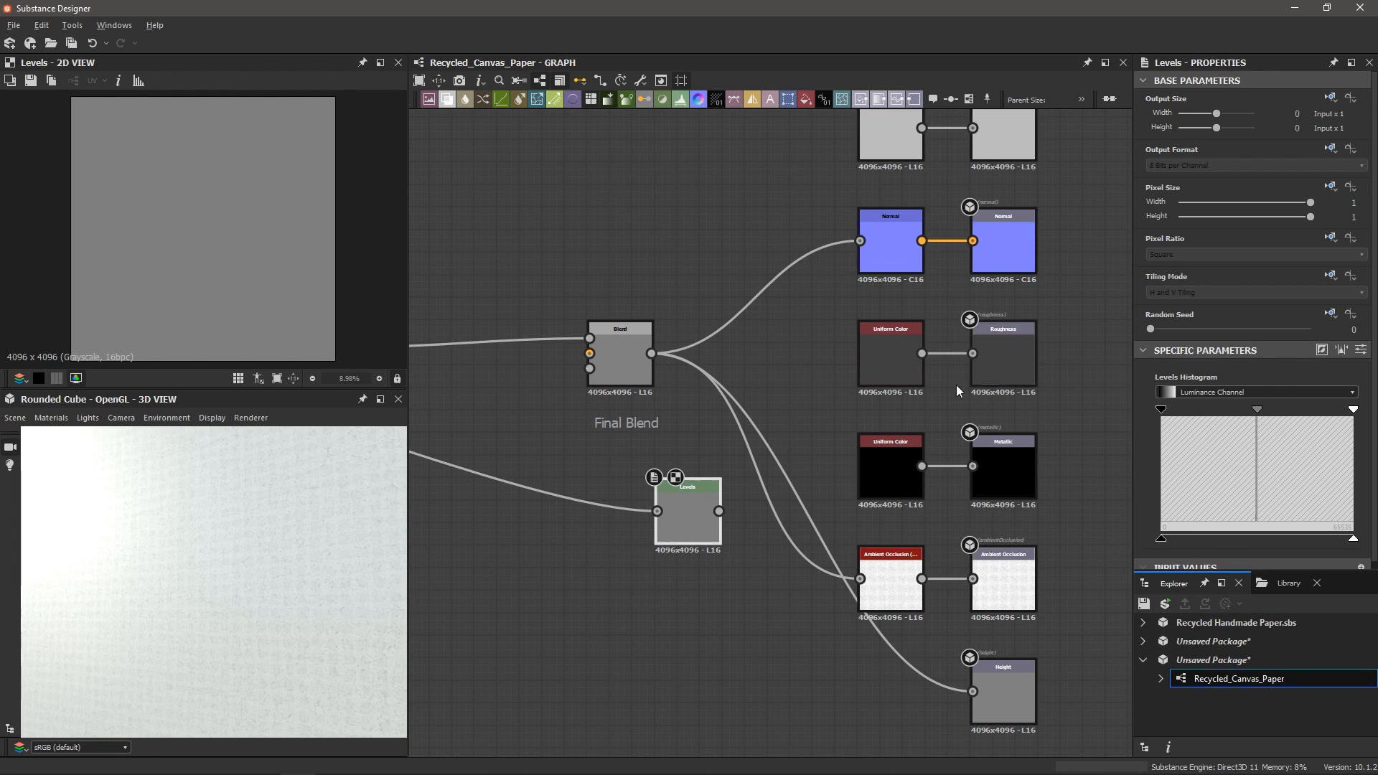
drag(680, 513, 793, 354)
click(890, 359)
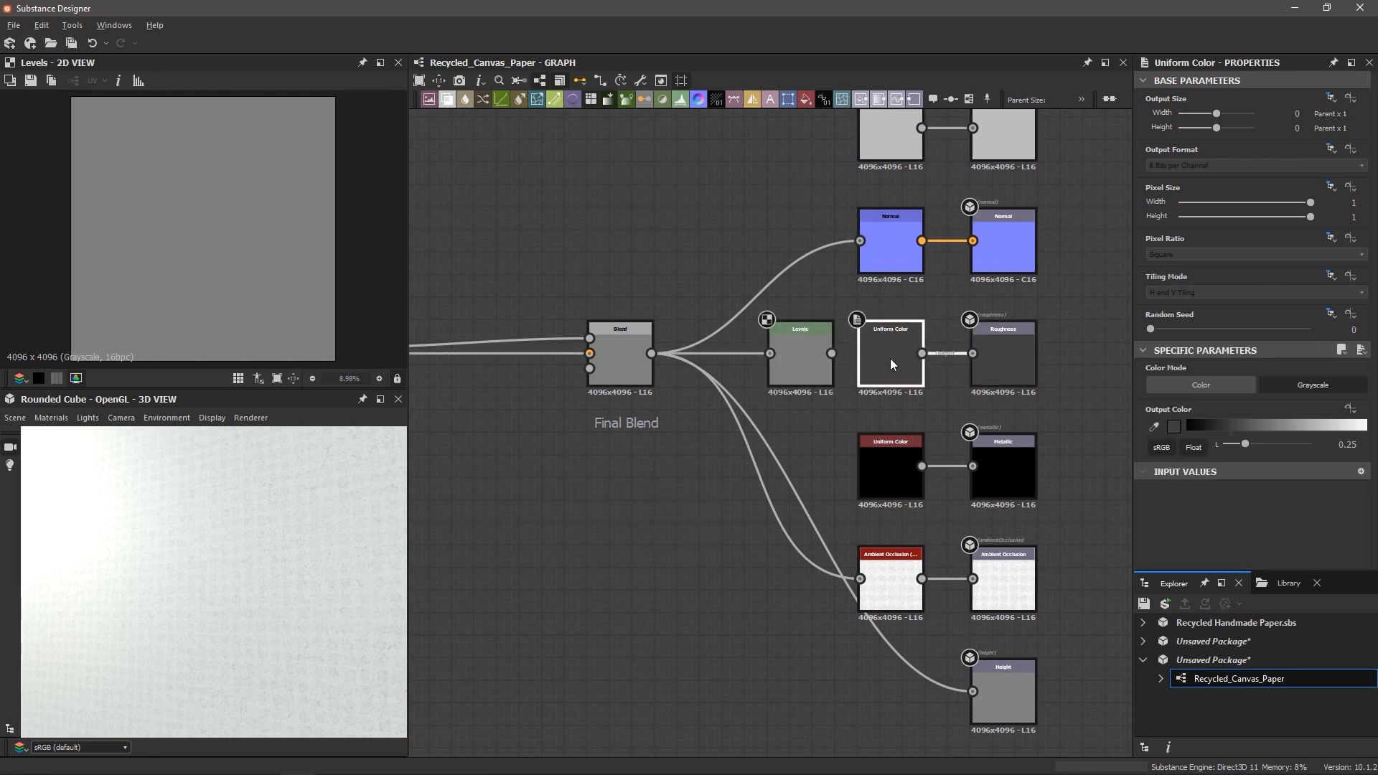
key(Delete)
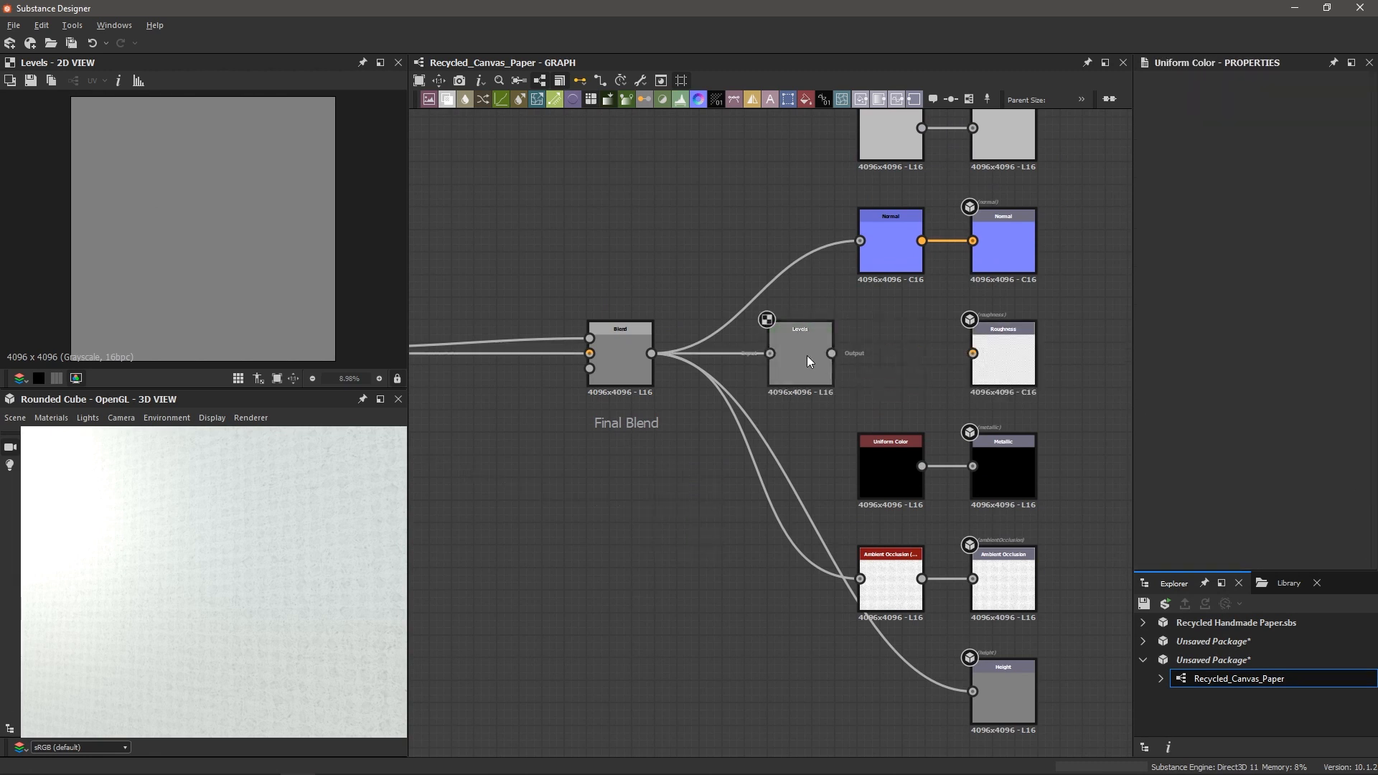
drag(806, 355, 973, 353)
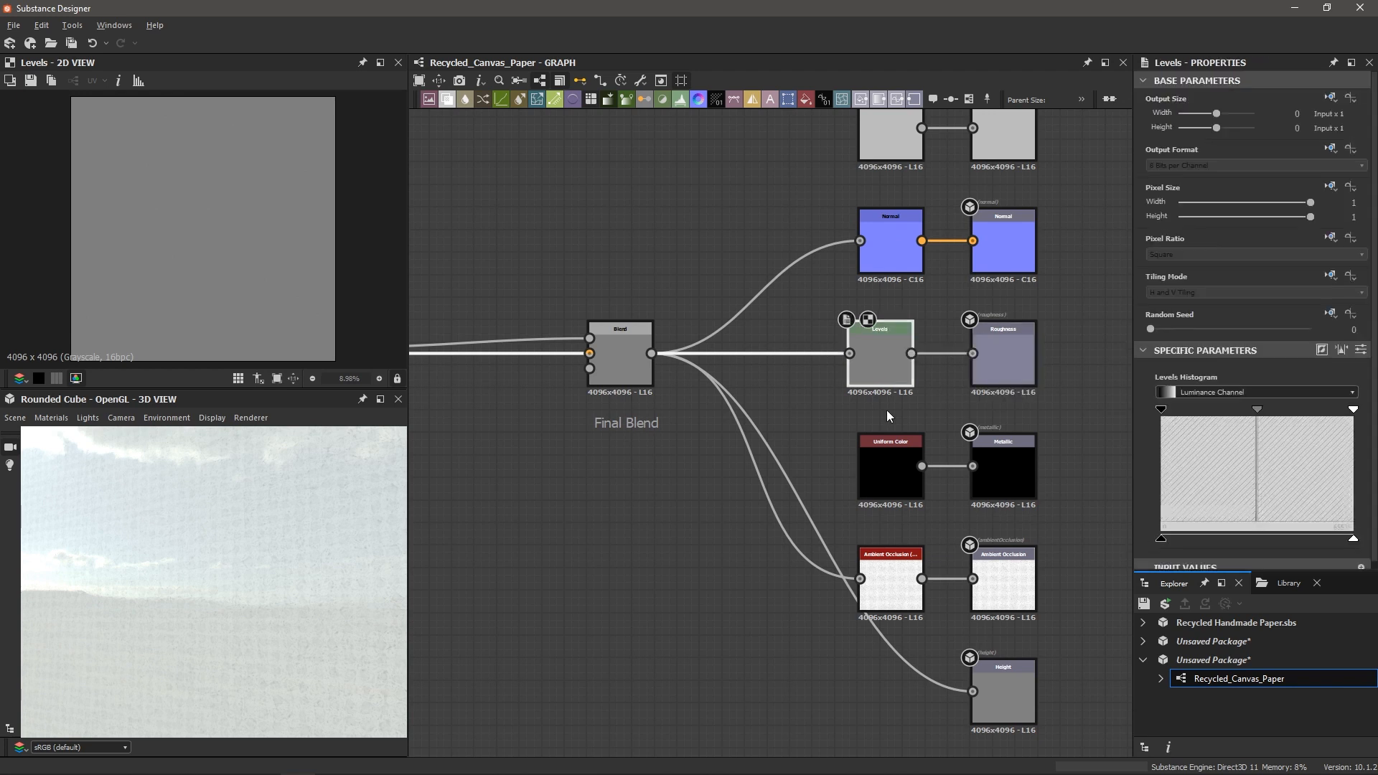
- Narrow the Levels node's input black and white points tightly around the histogram spike to bring out the weave
drag(1121, 446, 1178, 412)
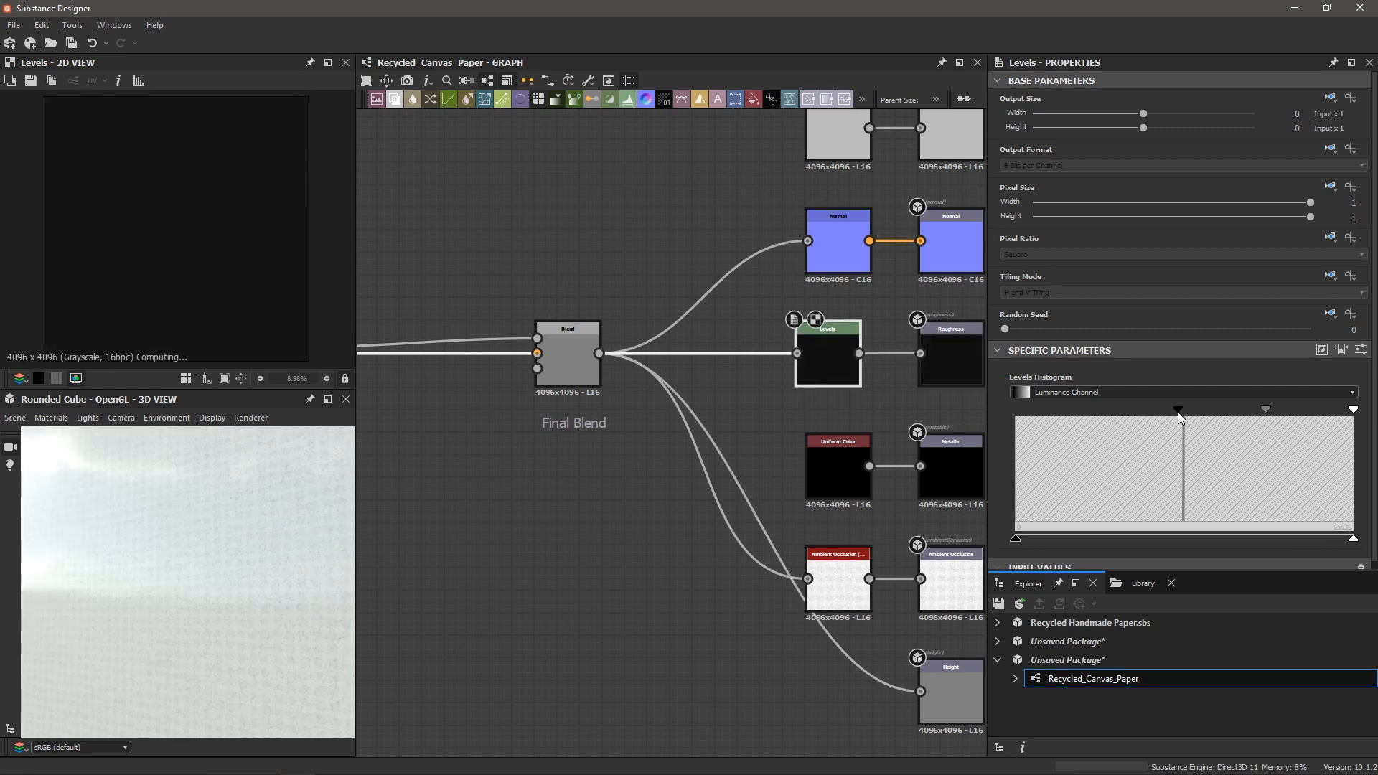
drag(1353, 409, 1190, 416)
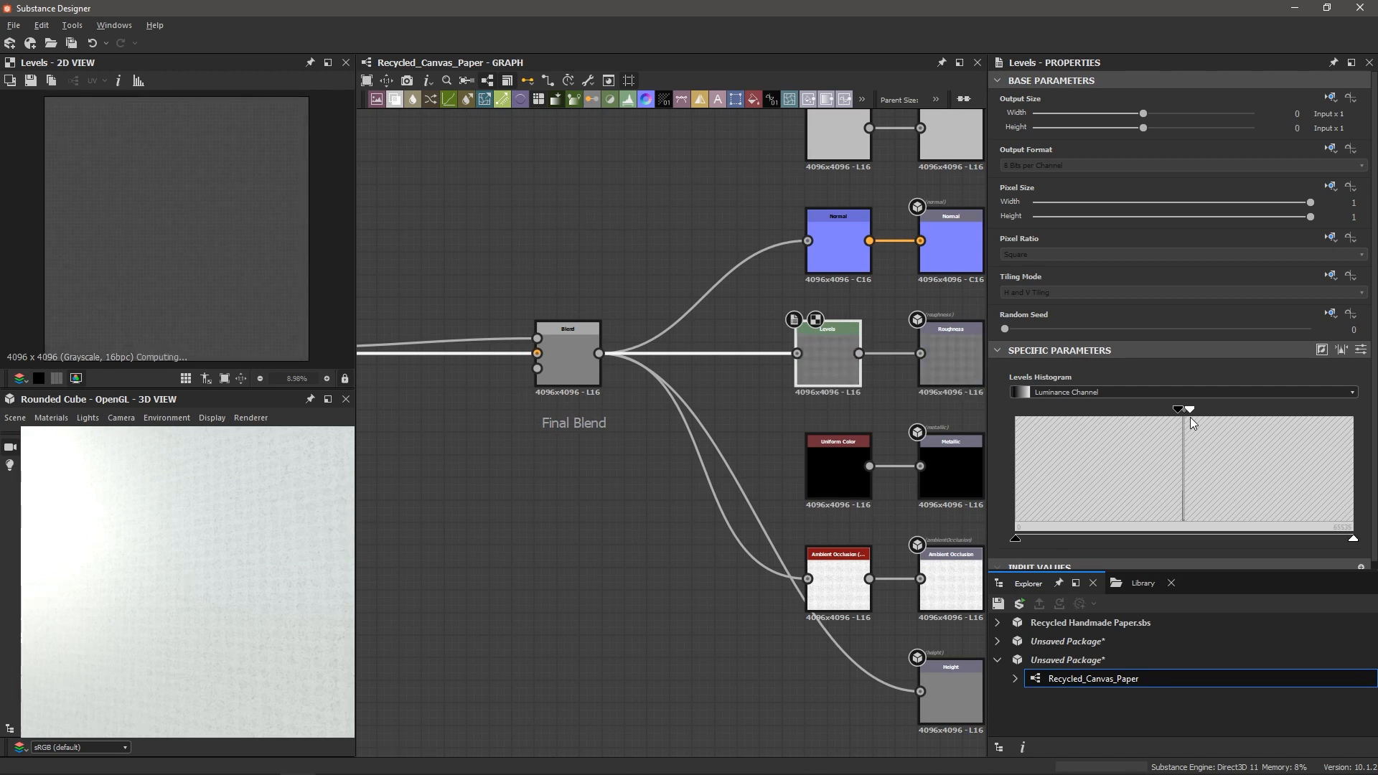
scroll(238, 265, up, 2)
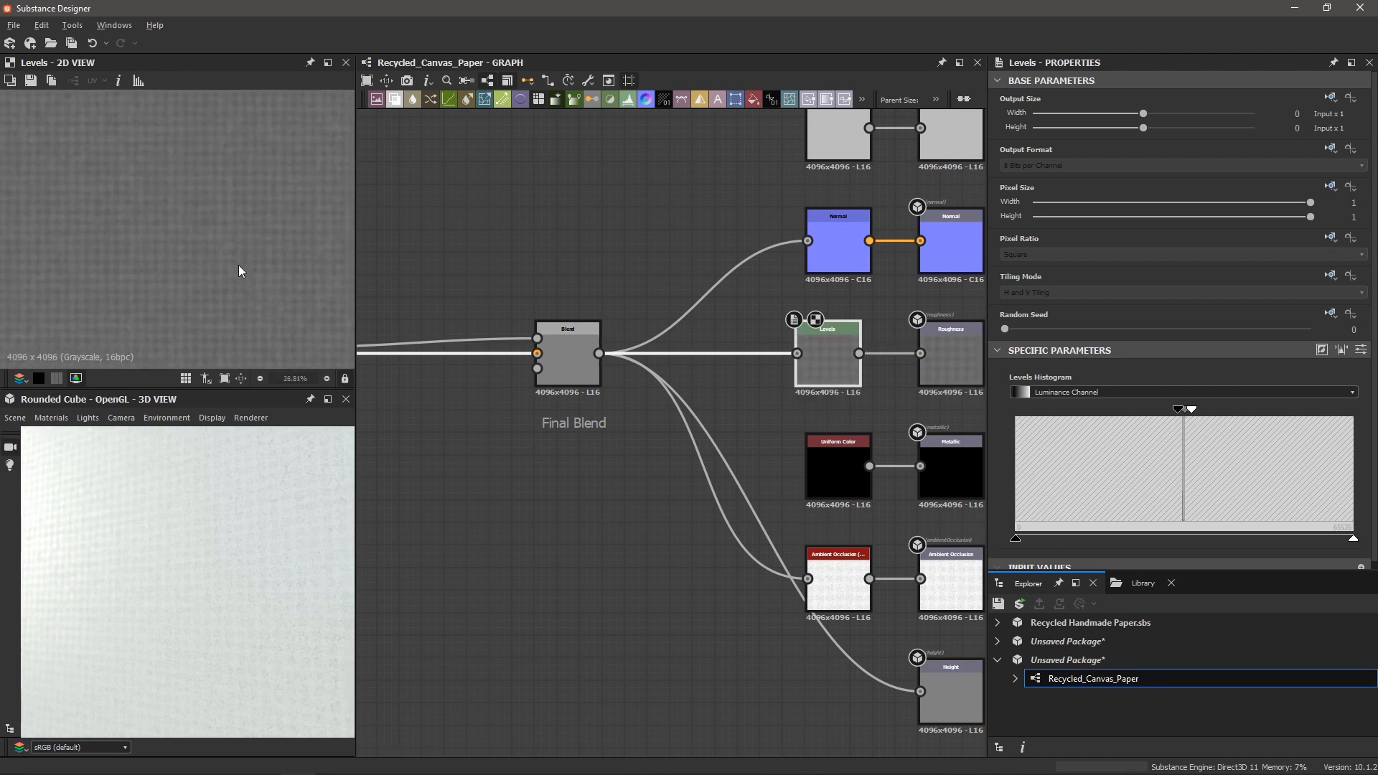
mouse_move(1177, 409)
mouse_down()
mouse_move(1117, 413)
mouse_move(1192, 413)
mouse_up()
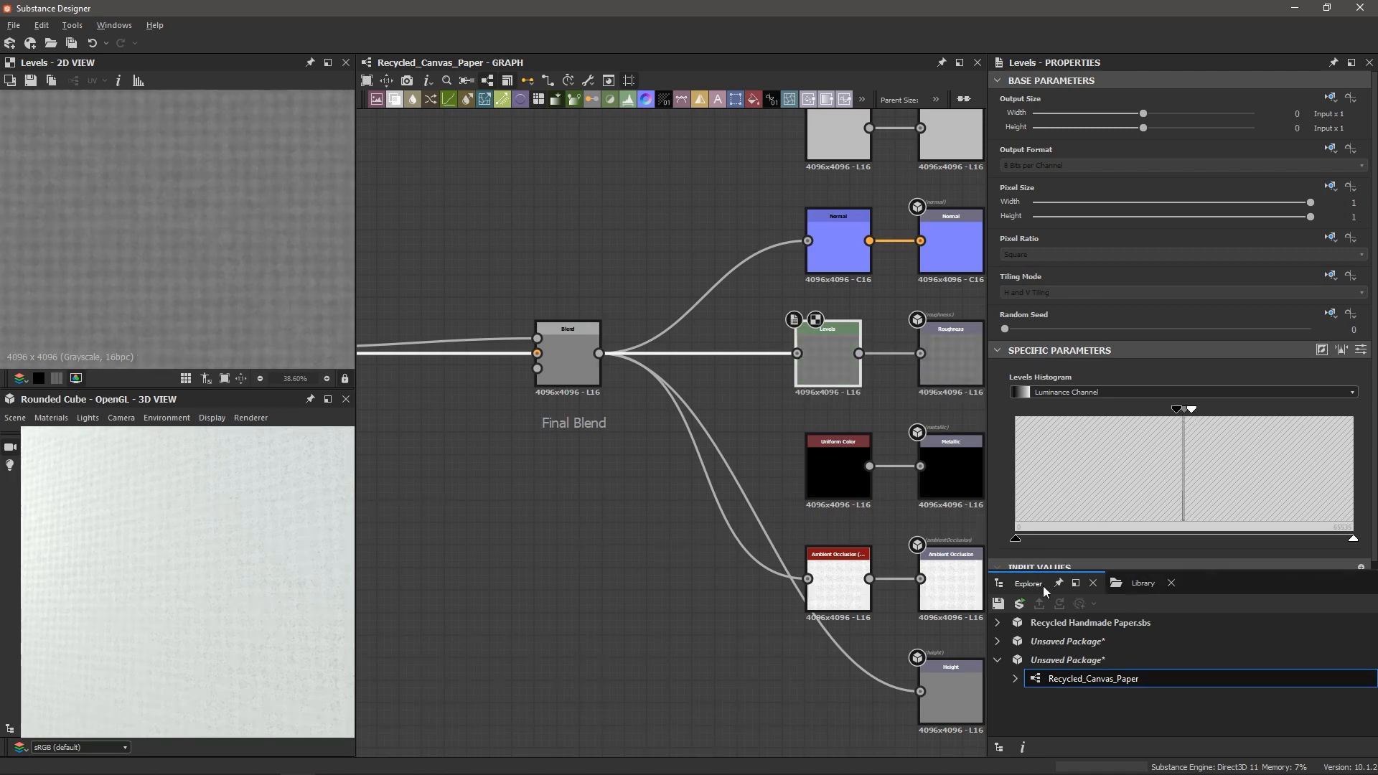
- Raise the Levels node's output black point to roughly a third of the range and inspect the roughness on the rounded cube
drag(1018, 542, 1093, 544)
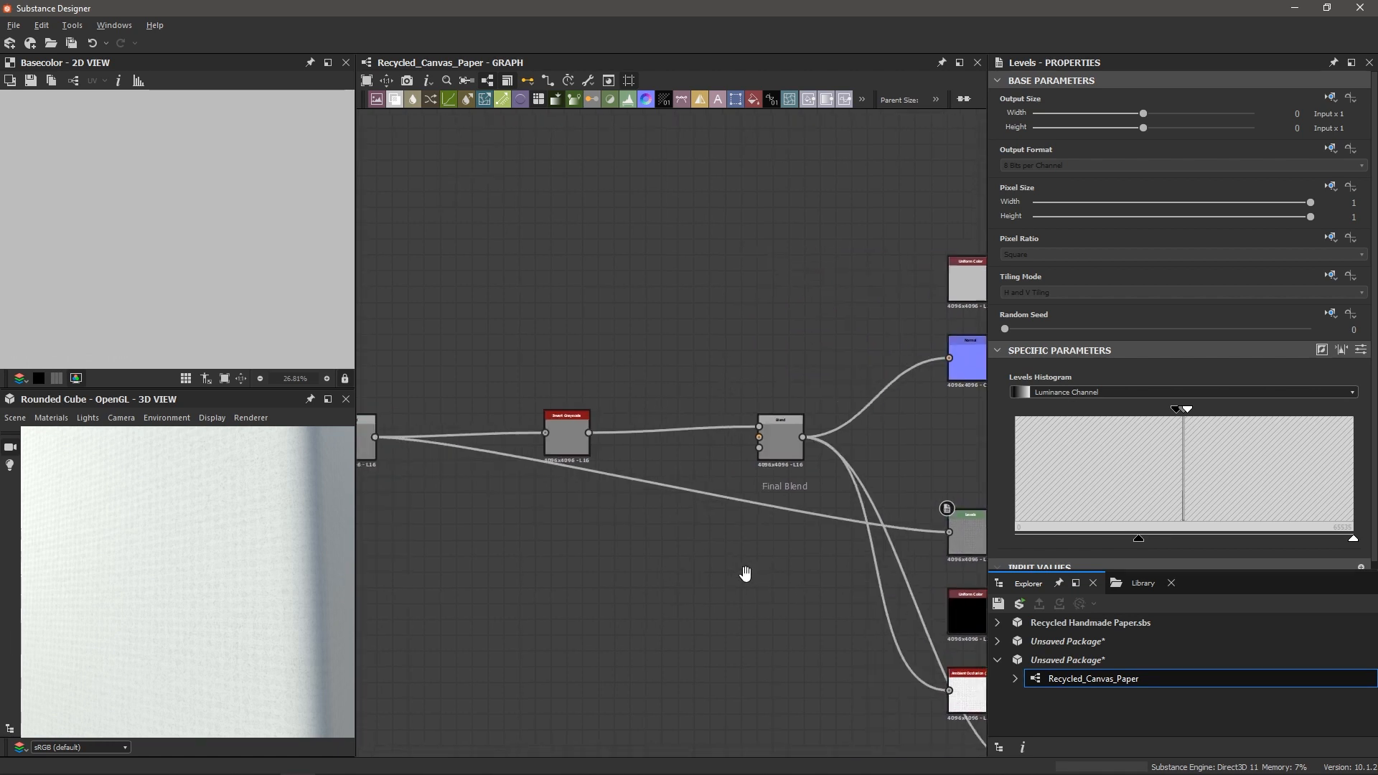
scroll(668, 567, down, 1)
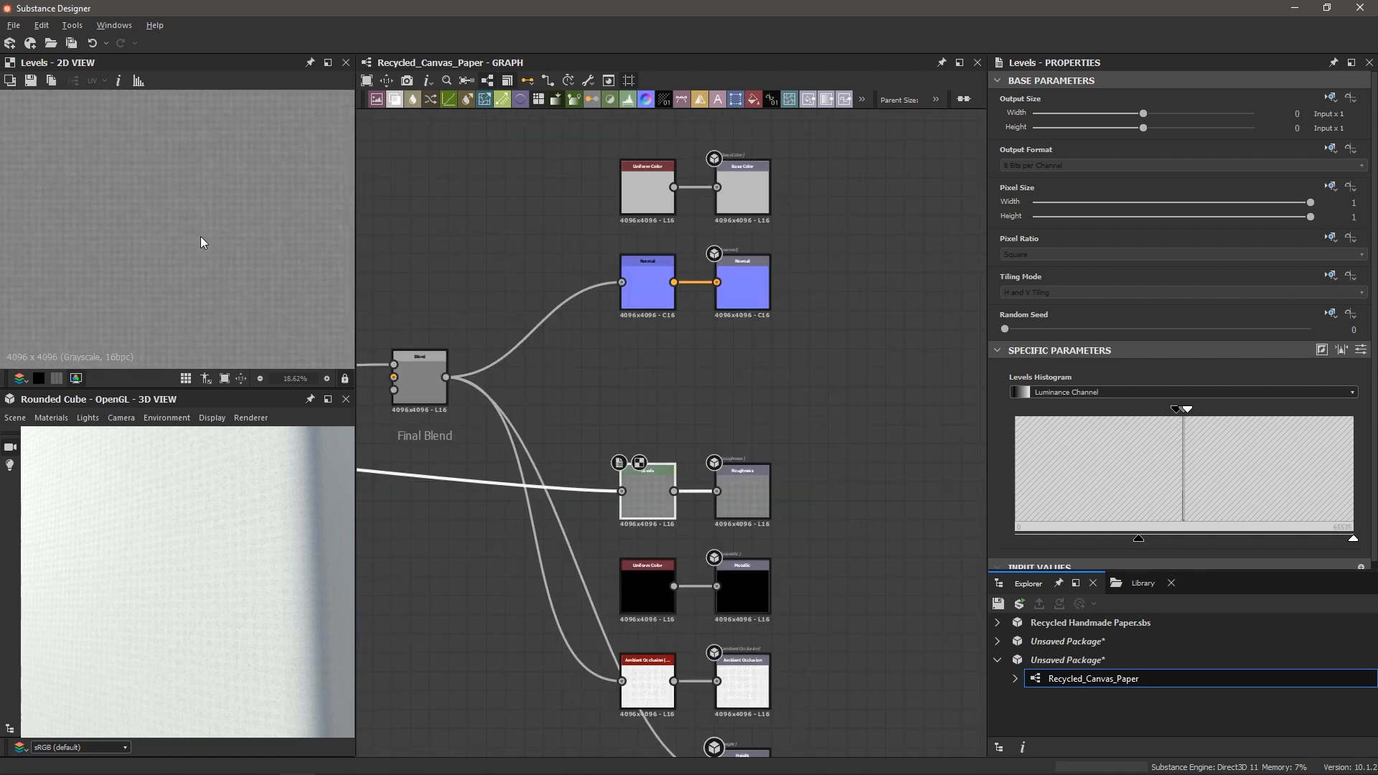
scroll(200, 237, up, 1)
drag(231, 534, 260, 540)
scroll(267, 541, up, 3)
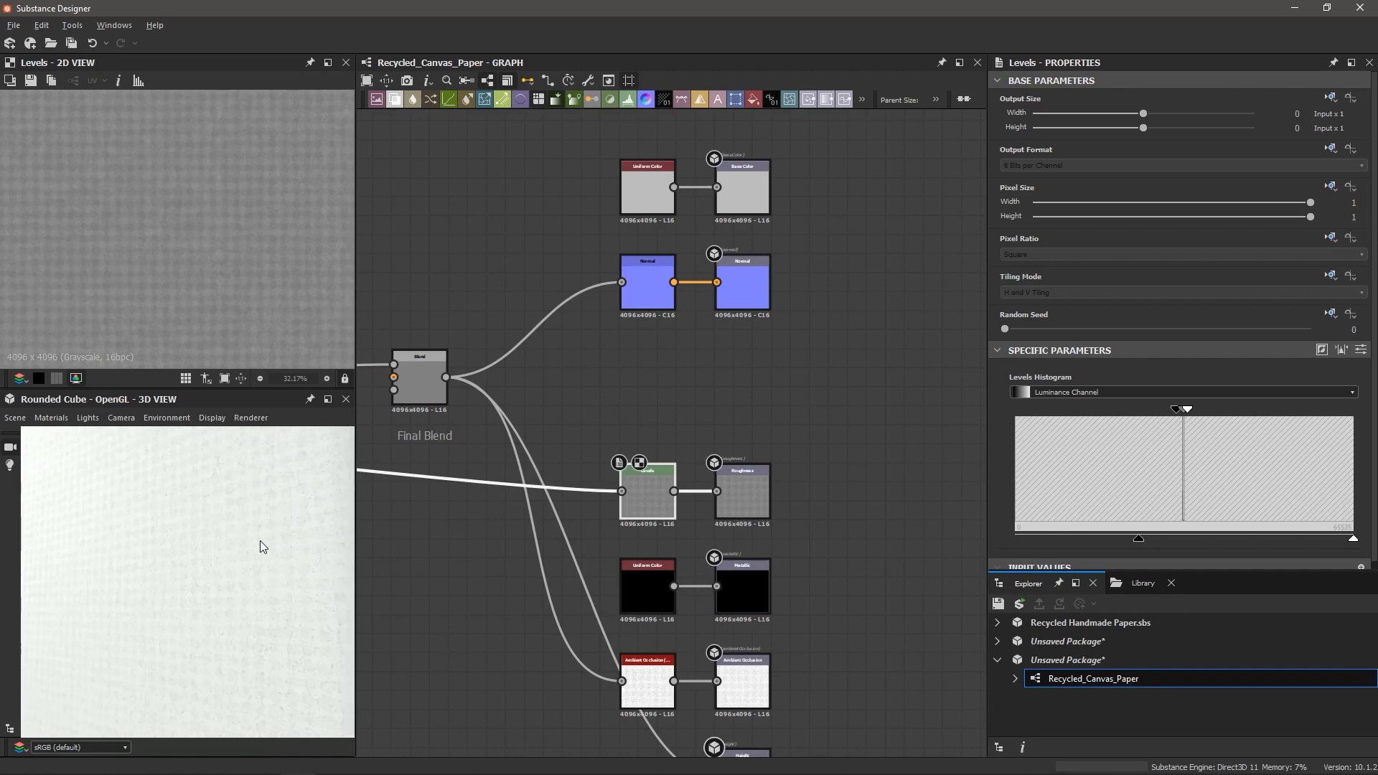
- Set the intensity of the Normal node feeding the Normal output to 40
click(643, 284)
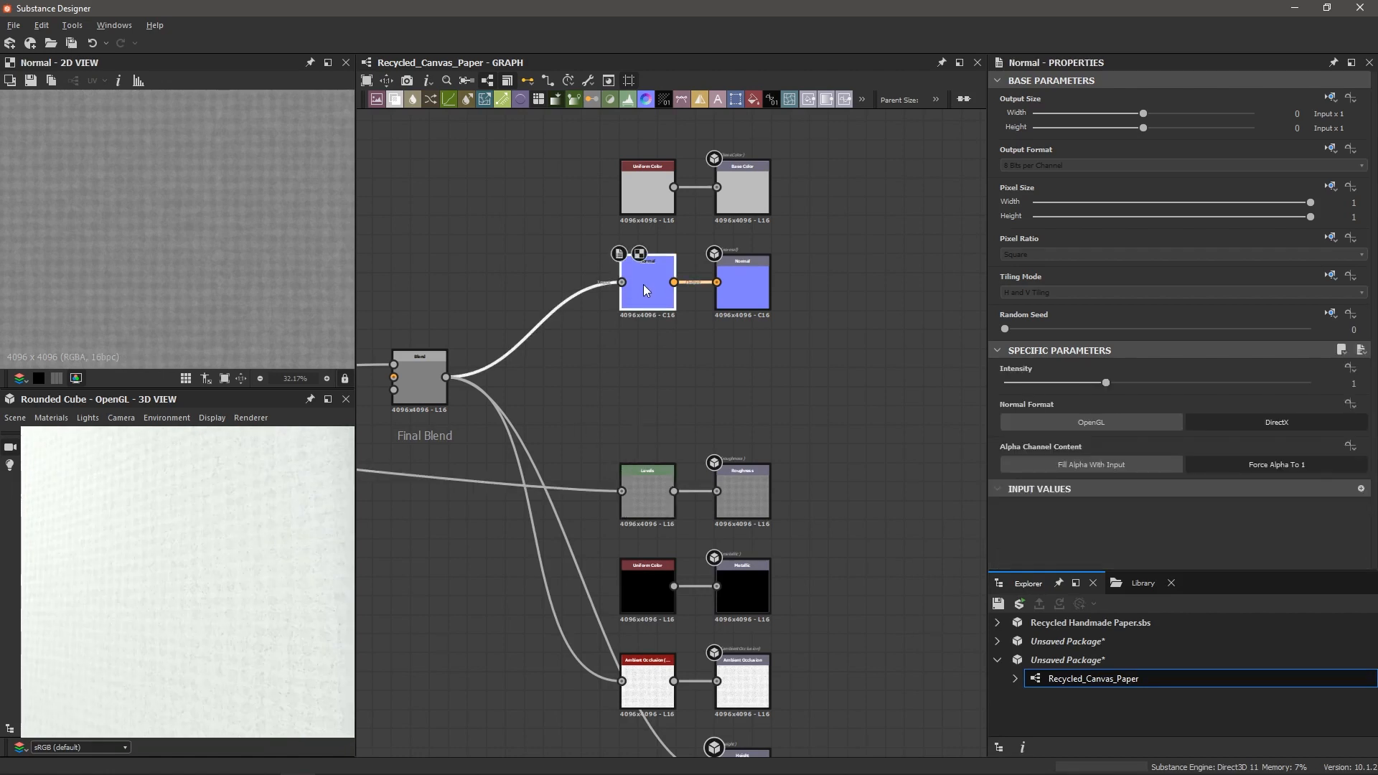
scroll(646, 284, up, 3)
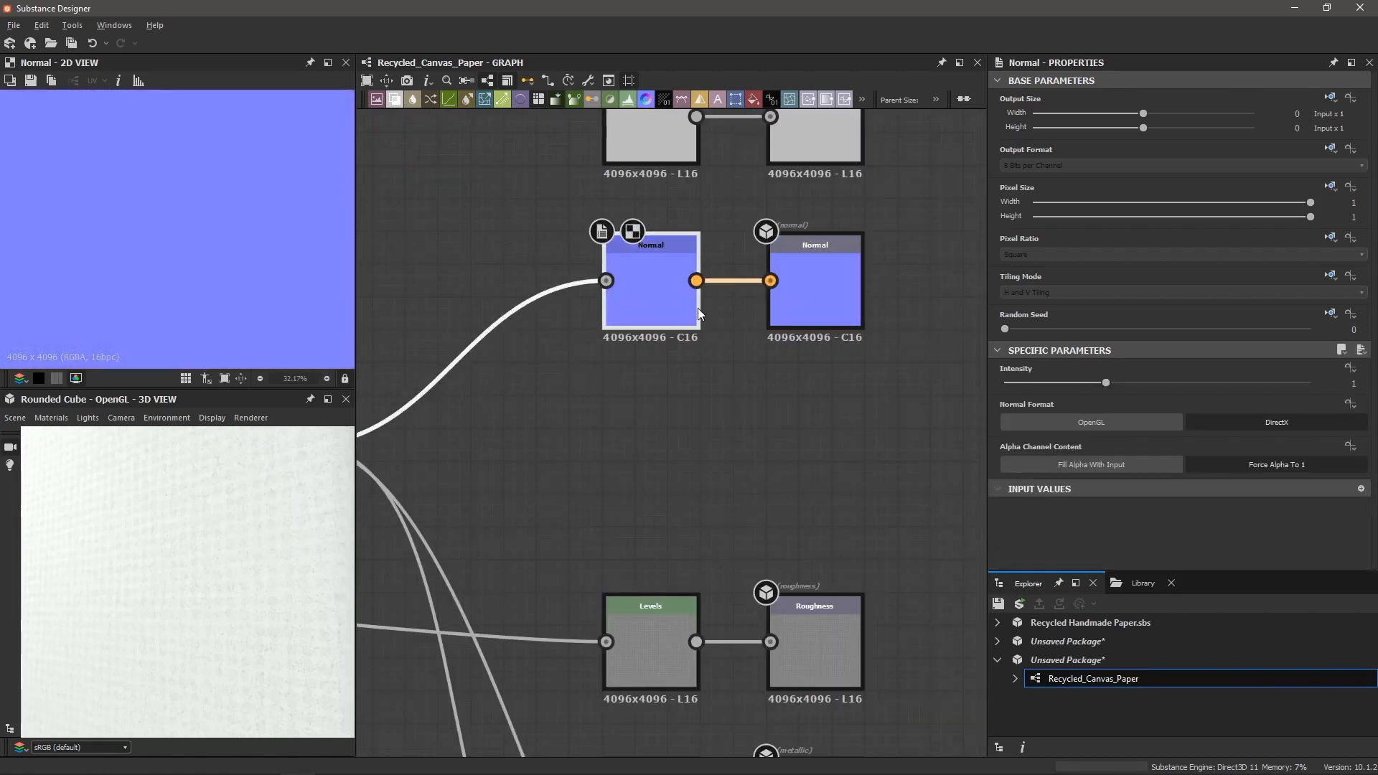
drag(1117, 382, 1232, 384)
drag(1318, 380, 1377, 386)
text(40)
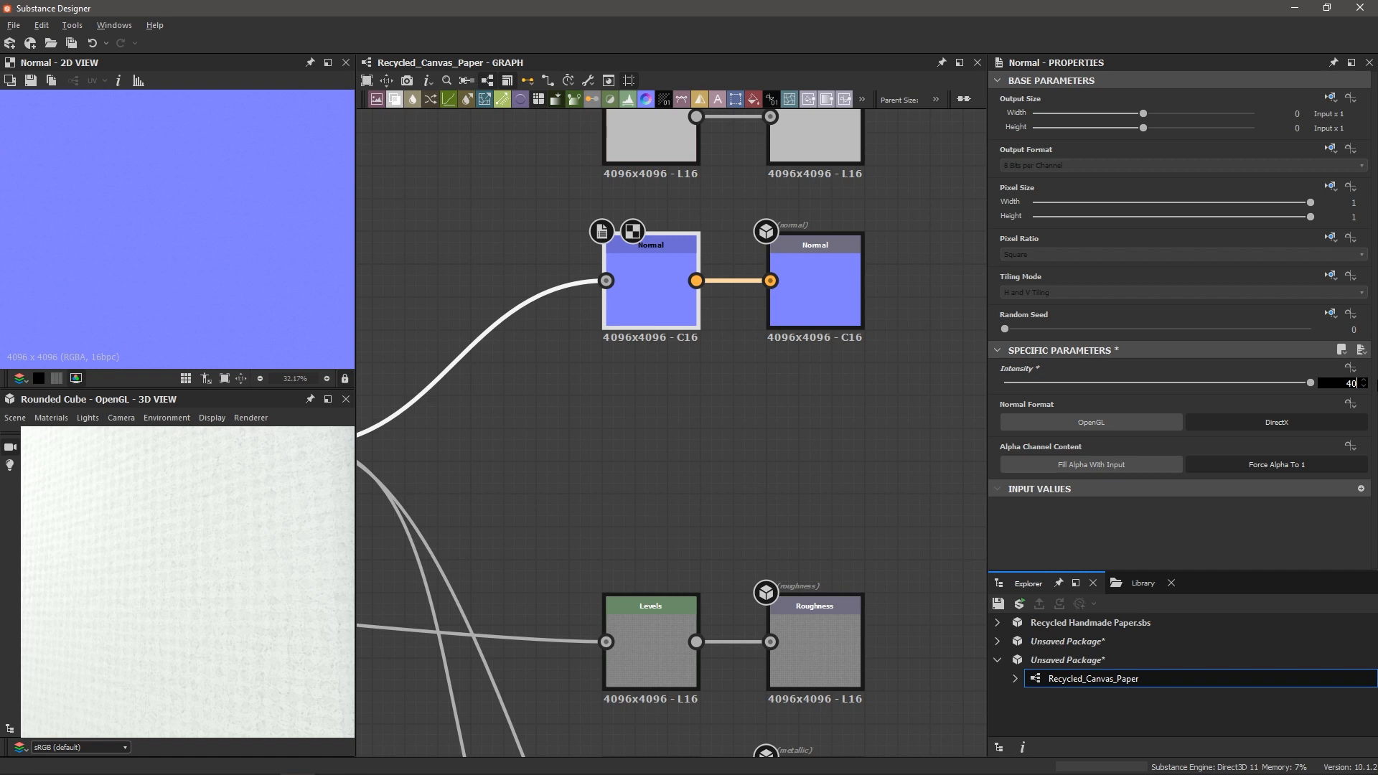
key(Return)
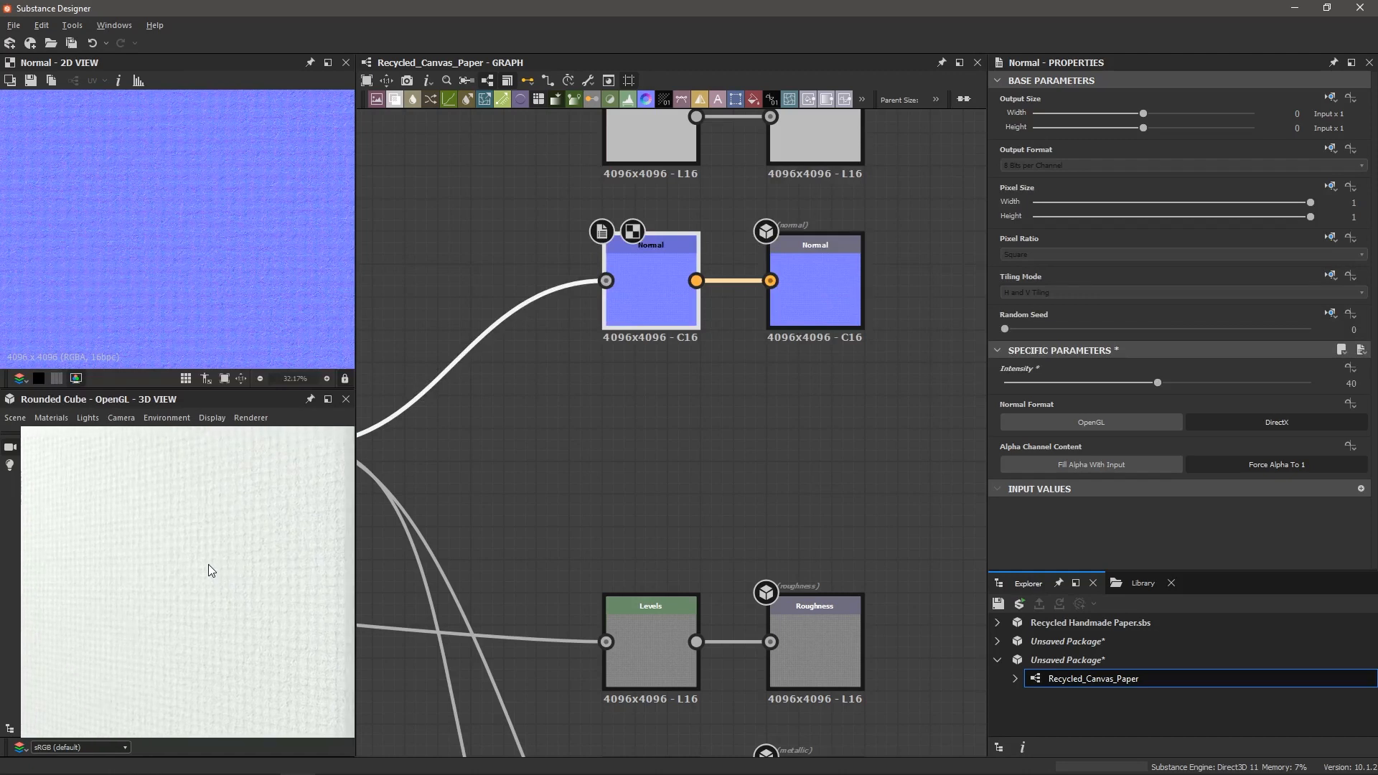
- Try a lower intensity on the Normal node and compare the weave relief on the rounded cube
scroll(214, 563, down, 2)
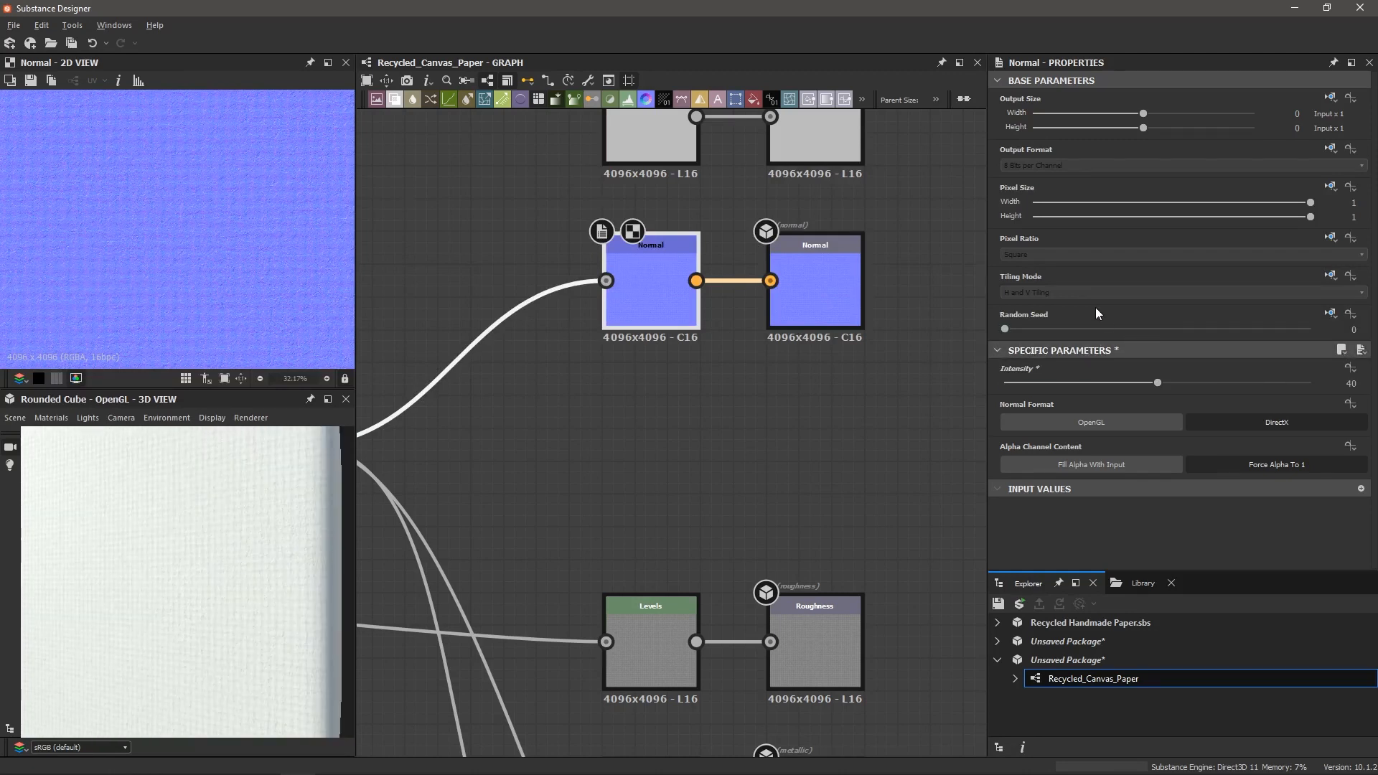
mouse_move(1157, 383)
mouse_down()
mouse_move(1013, 380)
mouse_move(1131, 385)
mouse_up()
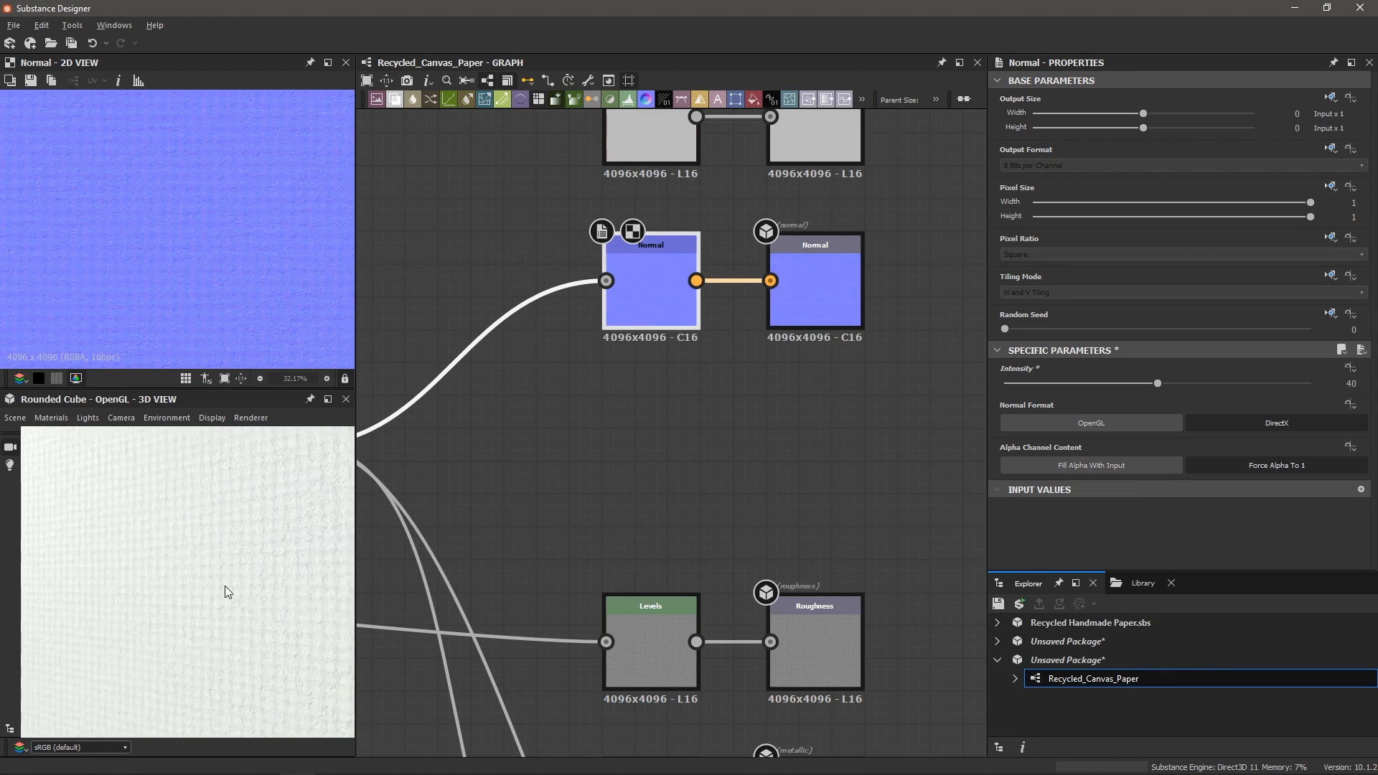
scroll(247, 583, up, 2)
scroll(610, 514, down, 6)
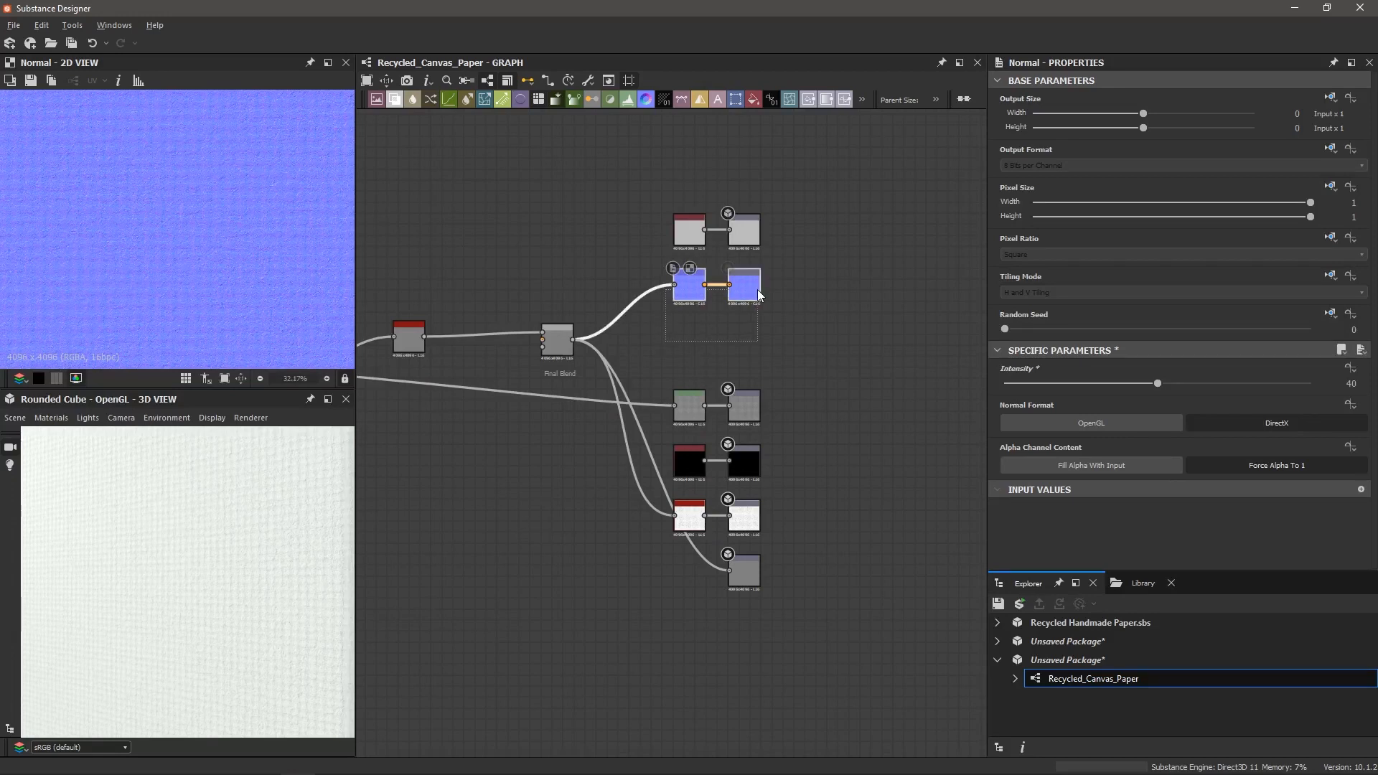
- Move the Normal node and its output together down the graph, level with the Final Blend node
drag(747, 285, 747, 341)
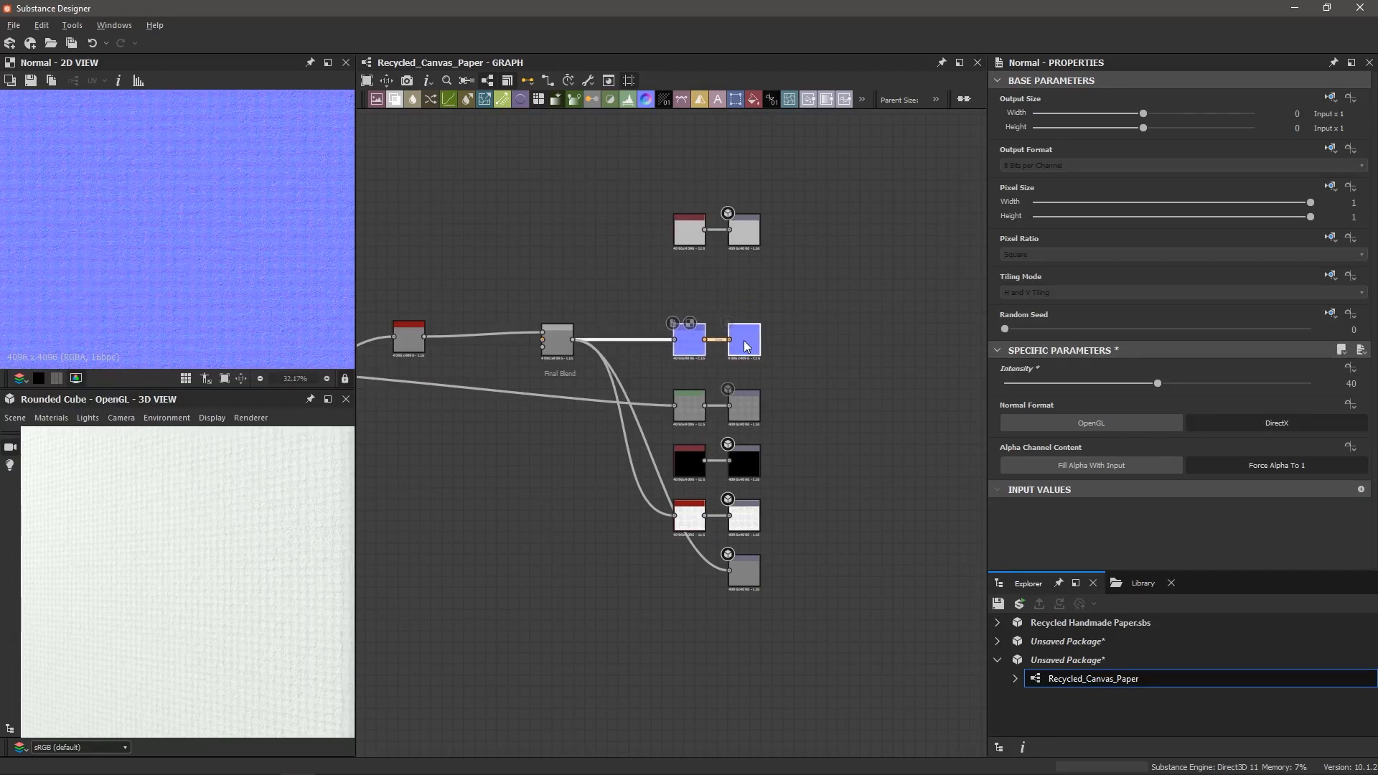
scroll(602, 493, up, 1)
middle_drag(402, 490, 772, 430)
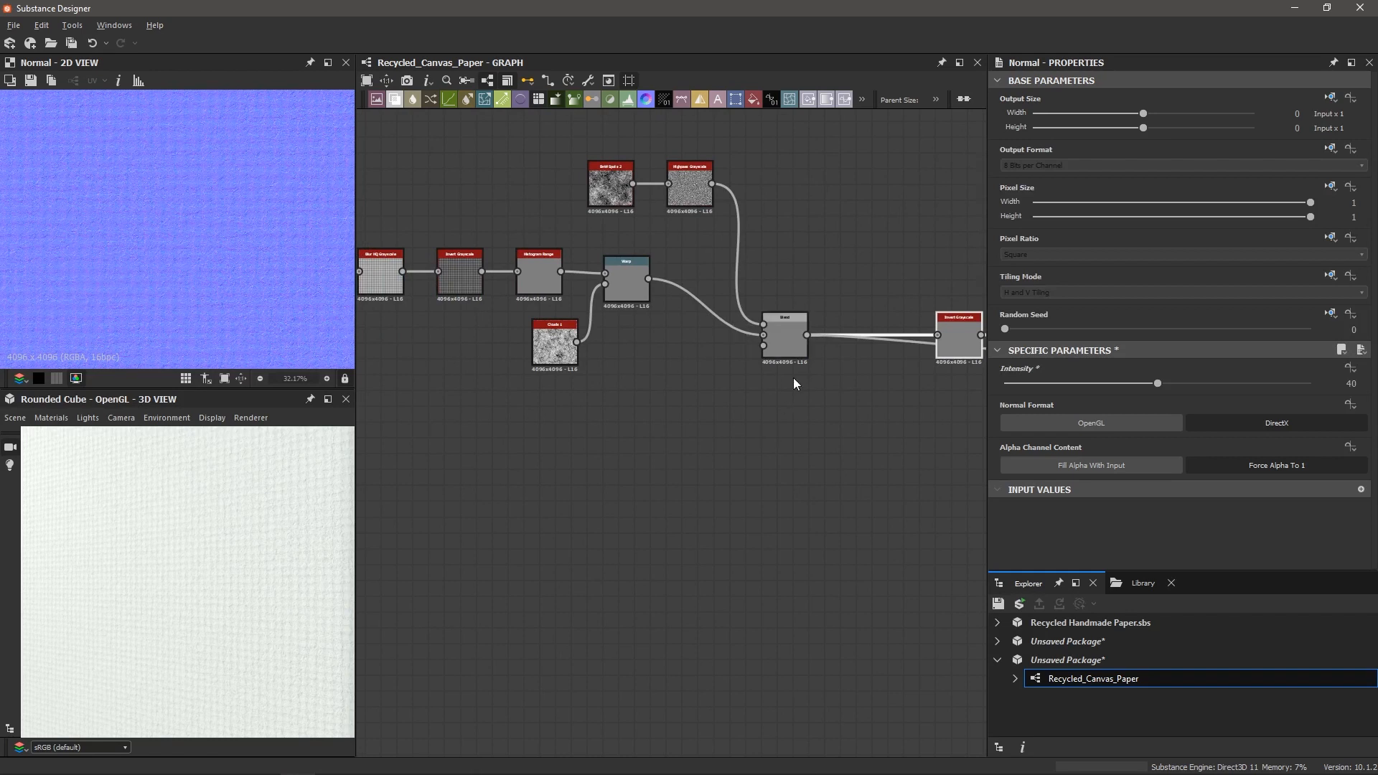
scroll(785, 342, down, 3)
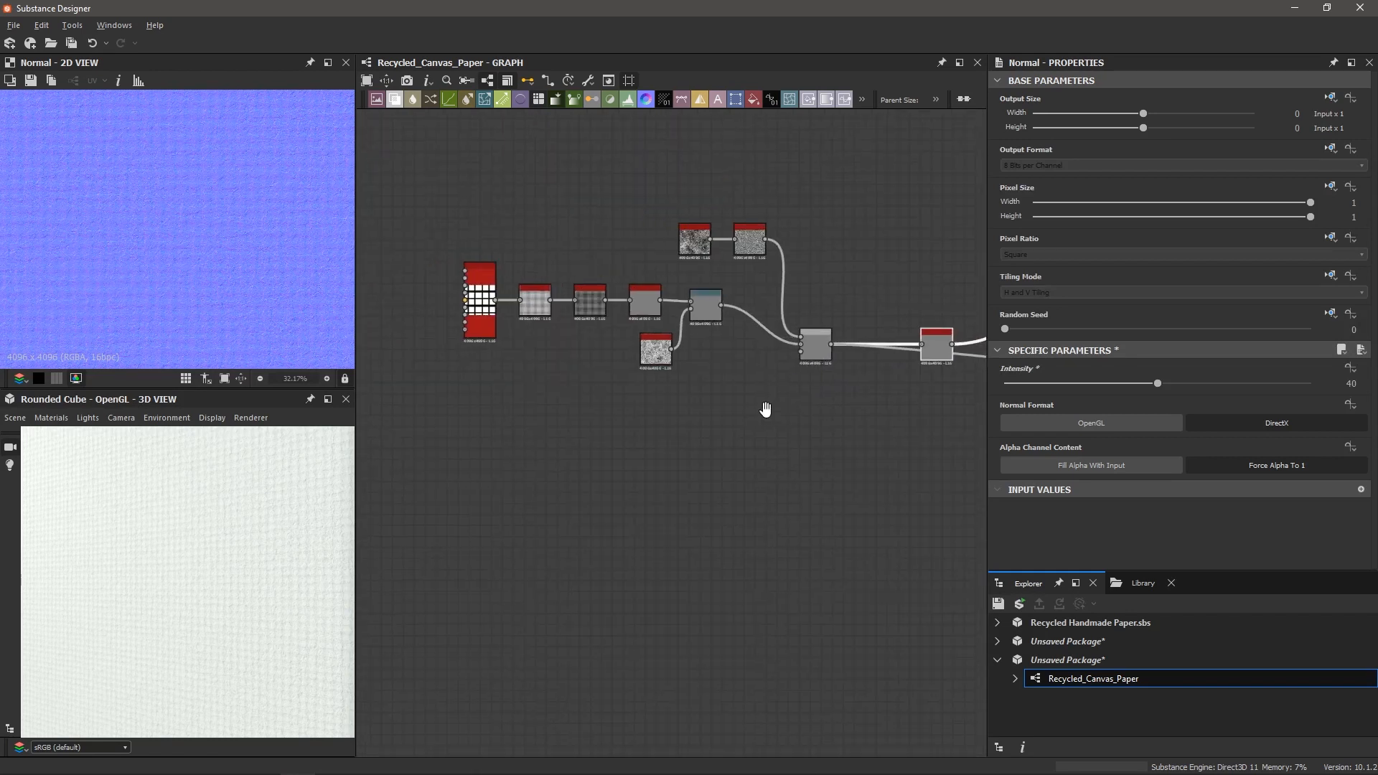
scroll(823, 399, up, 4)
mouse_move(822, 394)
middle_down()
mouse_move(658, 448)
mouse_move(657, 461)
mouse_move(529, 468)
middle_up()
scroll(859, 352, up, 4)
scroll(859, 351, down, 4)
scroll(669, 452, down, 2)
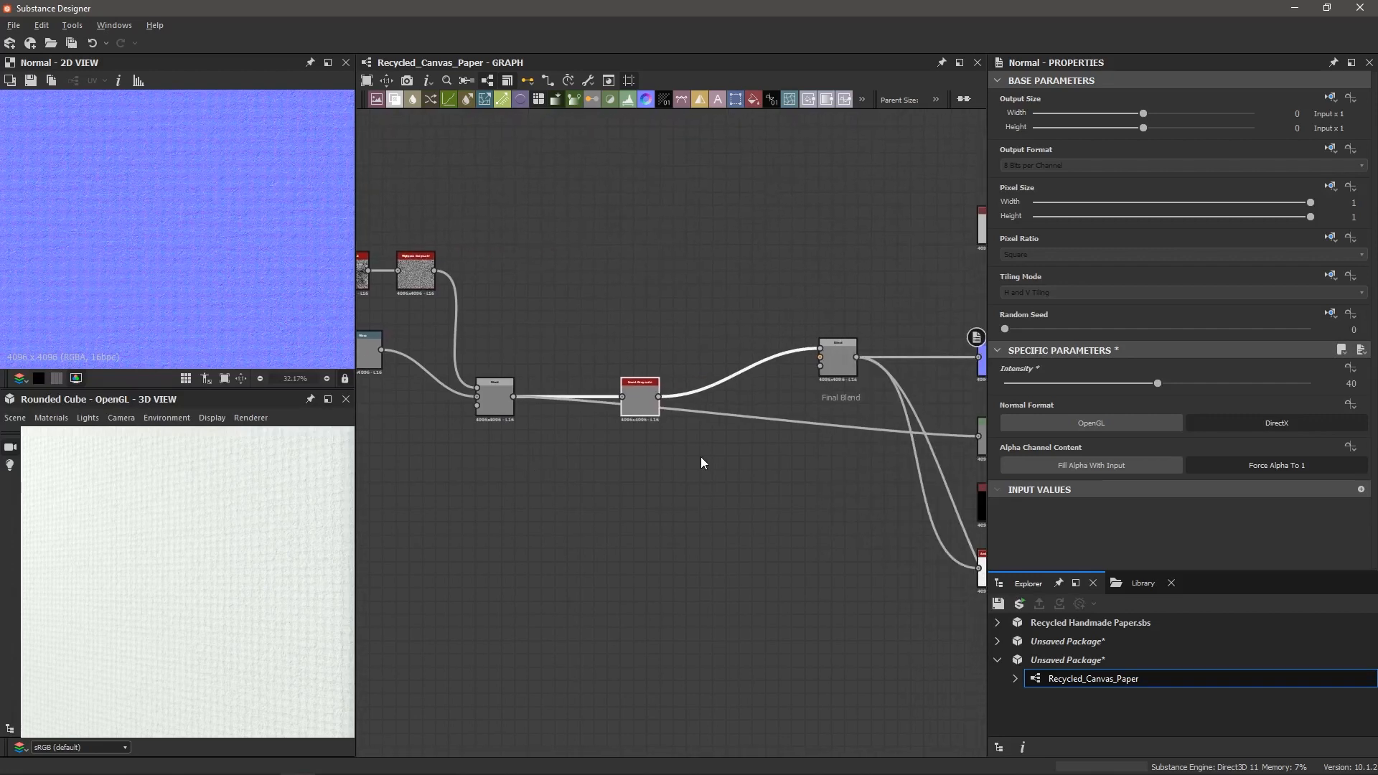
- Wrap the canvas weave and noise nodes, up to their Blend node, in a frame titled Paper
mouse_move(872, 488)
middle_down()
mouse_move(734, 496)
mouse_move(908, 488)
middle_up()
middle_drag(617, 503, 761, 511)
middle_drag(623, 543, 736, 548)
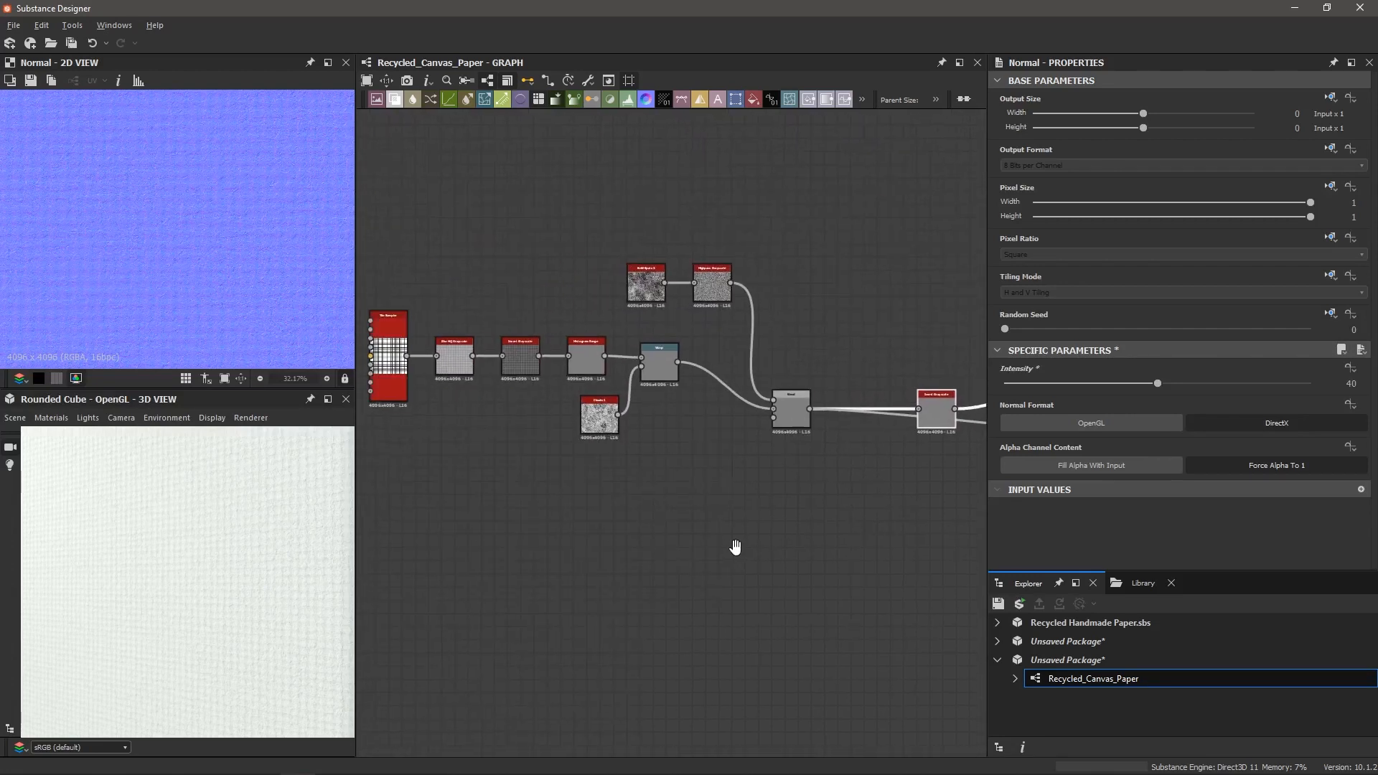
scroll(747, 549, down, 2)
drag(789, 536, 483, 323)
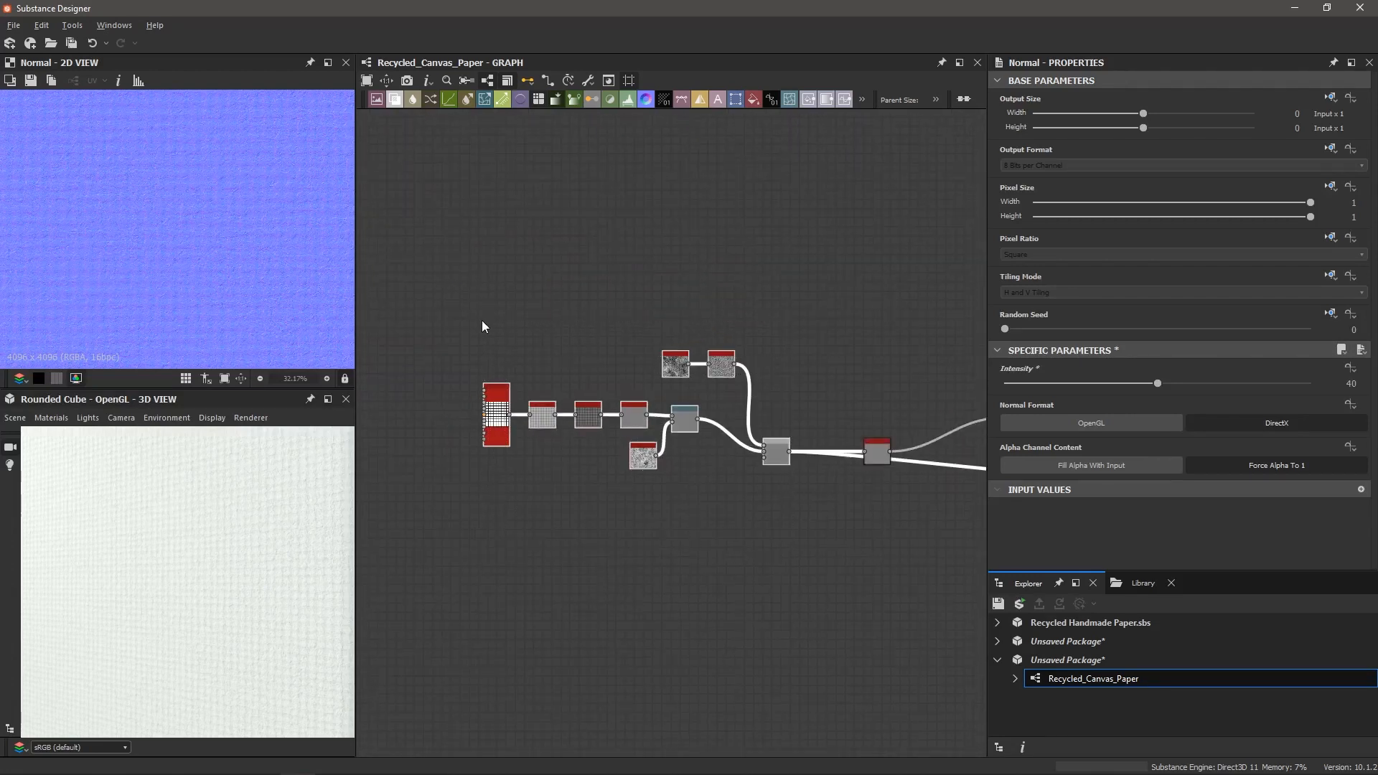
key(space)
text(frame)
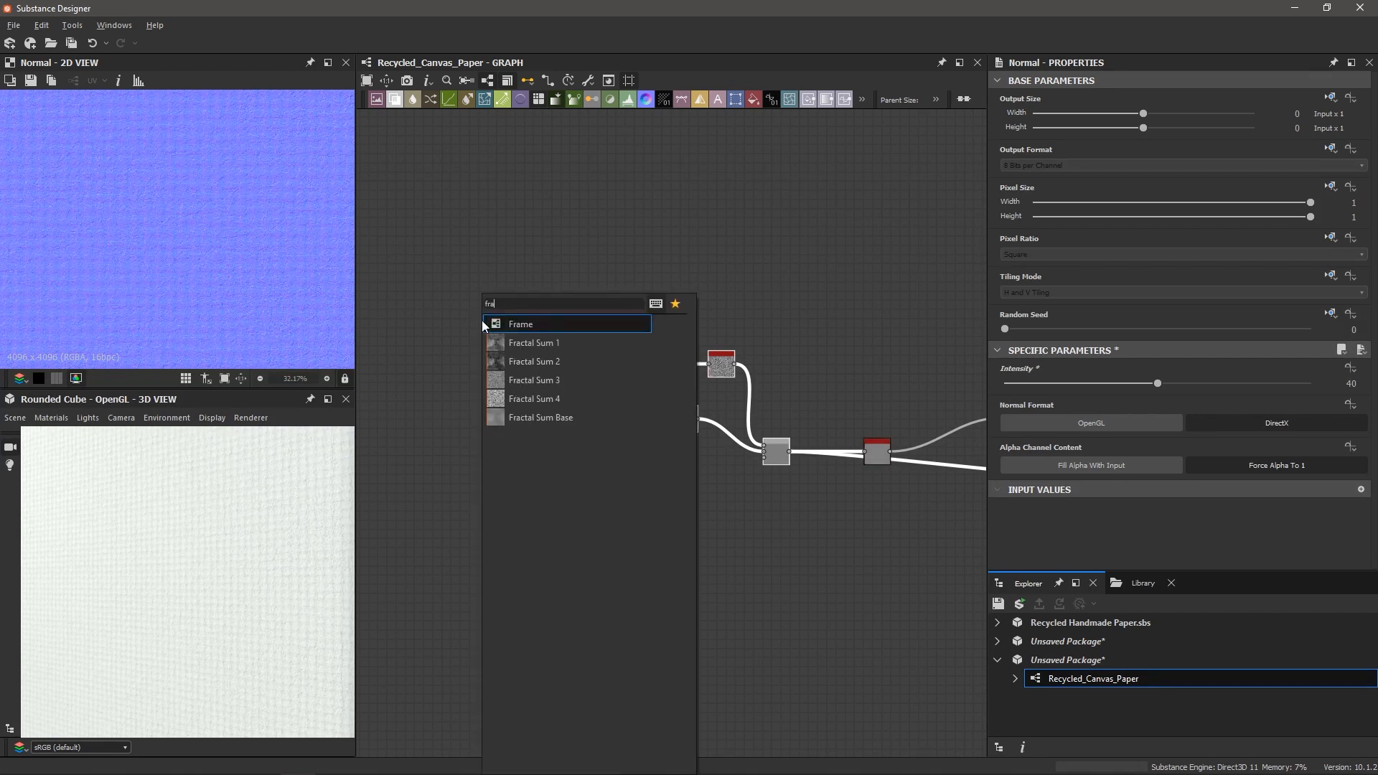
key(Return)
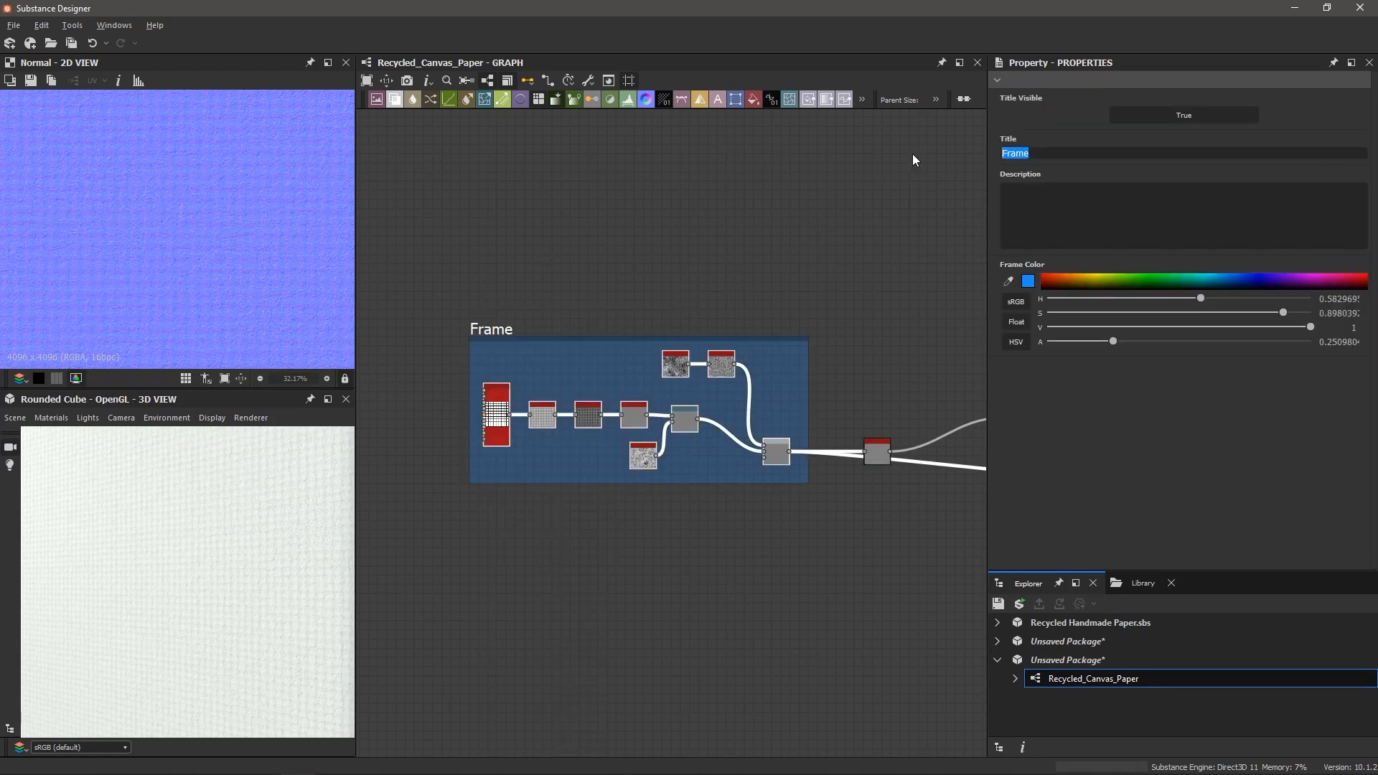
text(Paper)
- Move the Paper frame farther away from the Final Blend node to widen the gap between them
scroll(910, 215, down, 3)
middle_drag(908, 277, 692, 299)
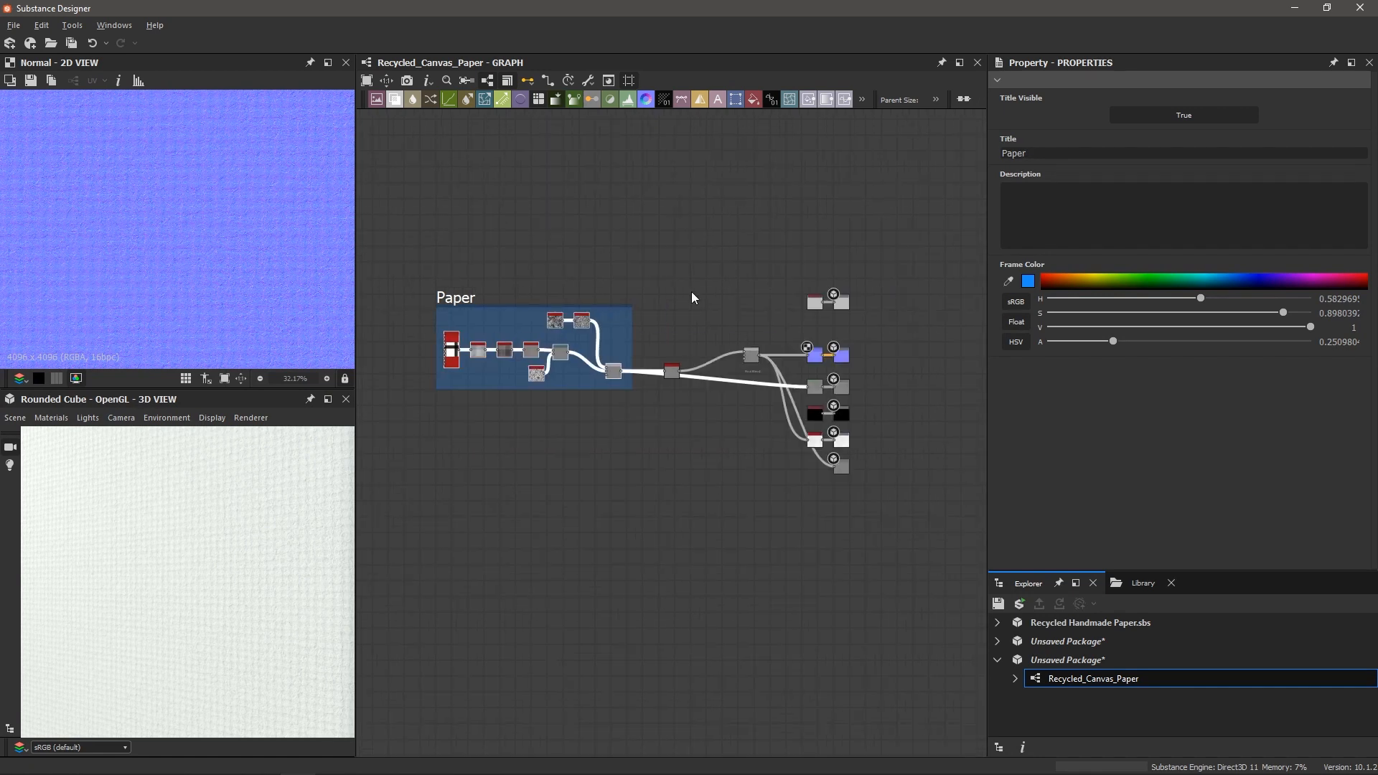
middle_drag(538, 286, 624, 287)
drag(557, 296, 473, 297)
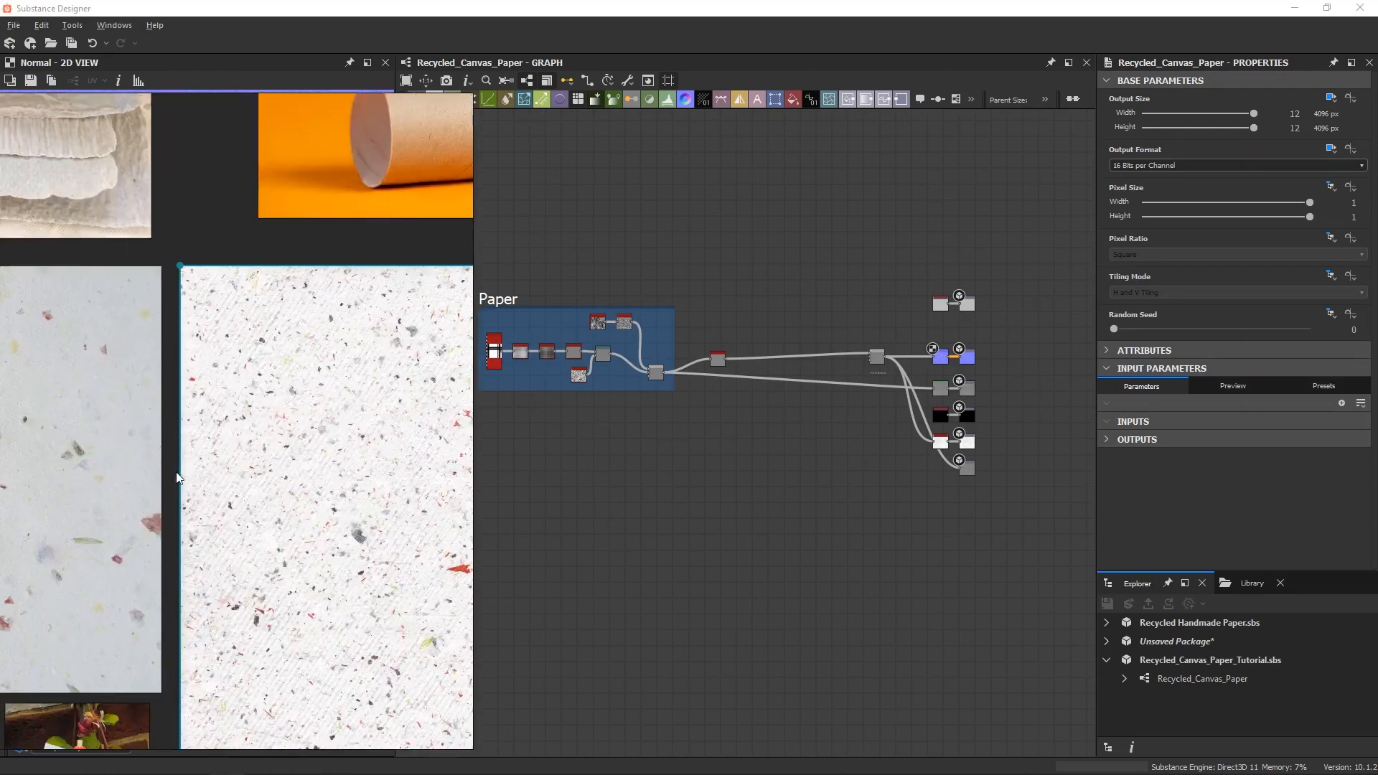
- Examine the speckled recycled paper and the creased grey sheet on the reference board, and return to the Substance Designer graph
right_drag(177, 473, 698, 480)
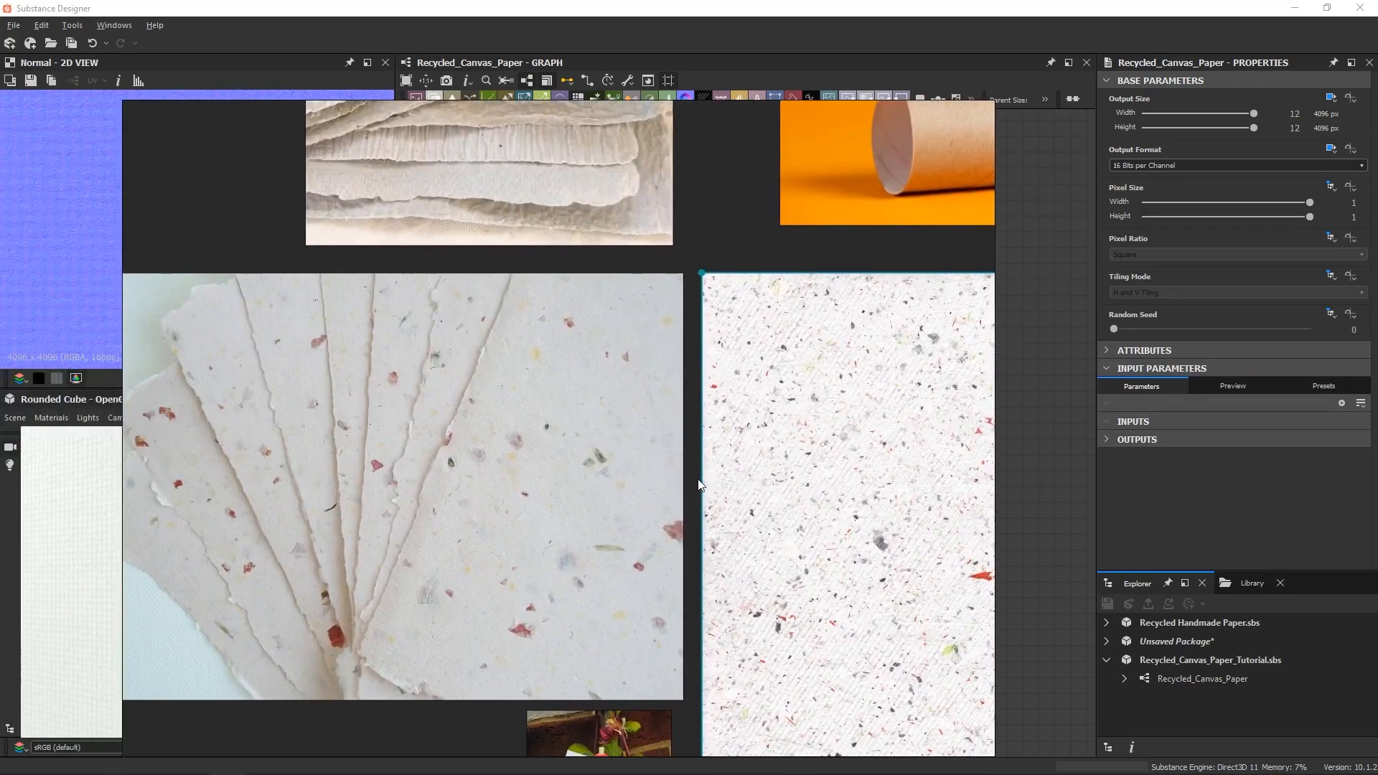
scroll(699, 480, down, 4)
middle_drag(992, 463, 654, 393)
scroll(793, 163, up, 5)
middle_drag(793, 164, 577, 462)
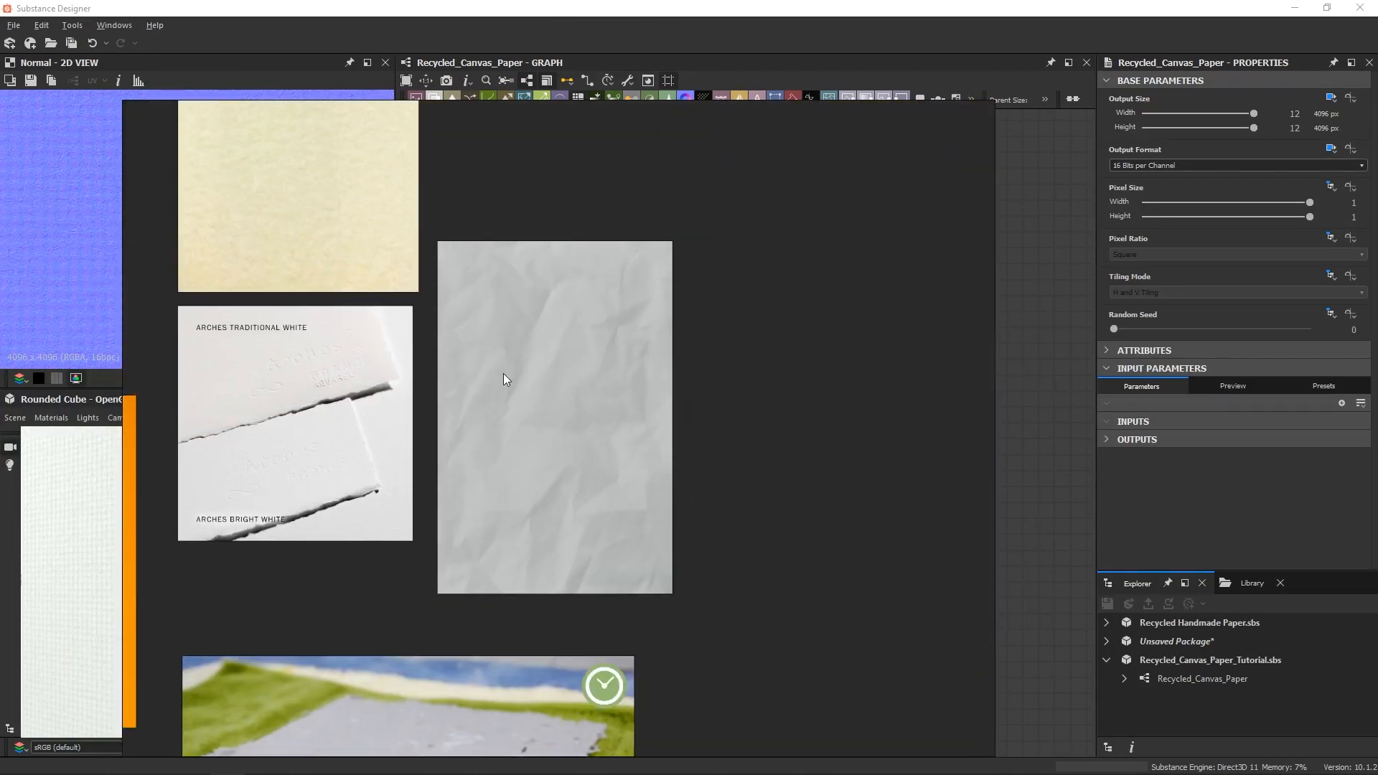
scroll(533, 438, up, 2)
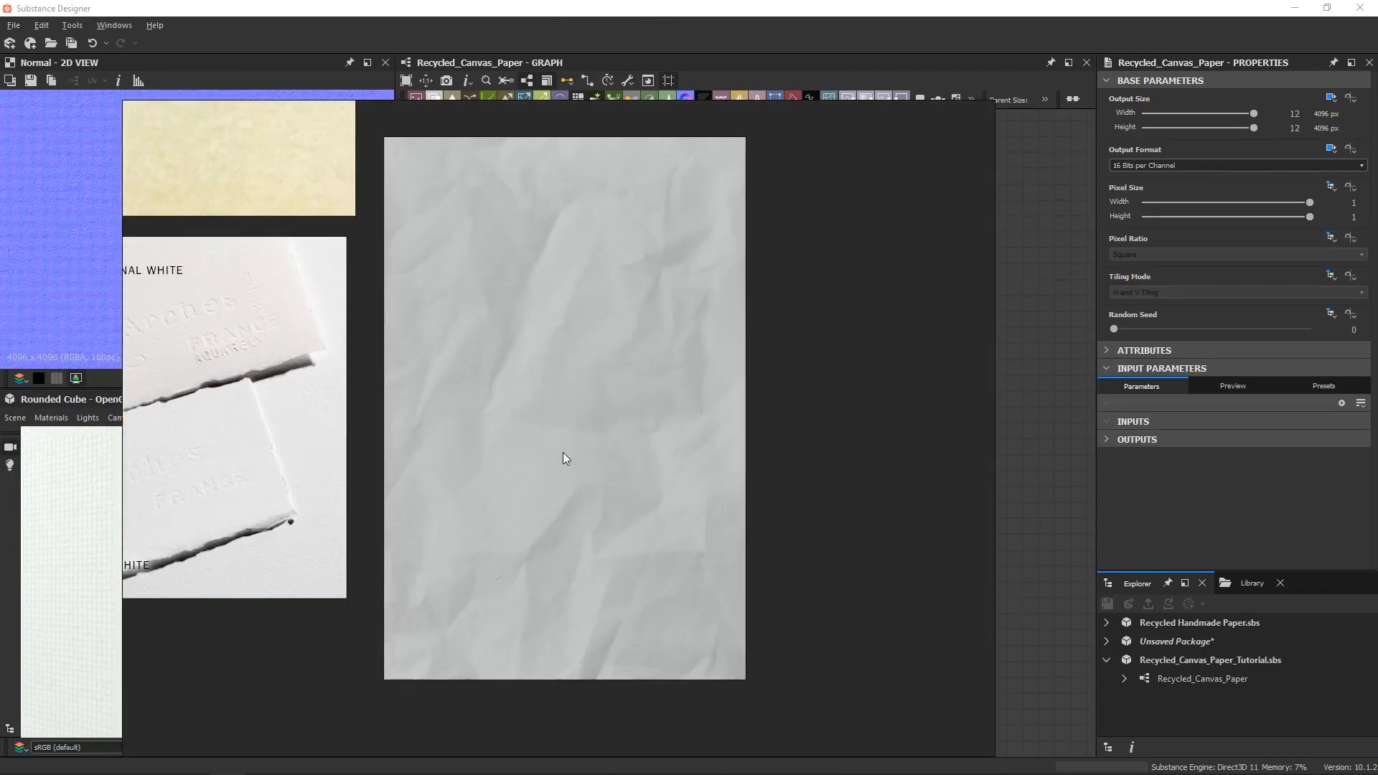
scroll(563, 463, down, 2)
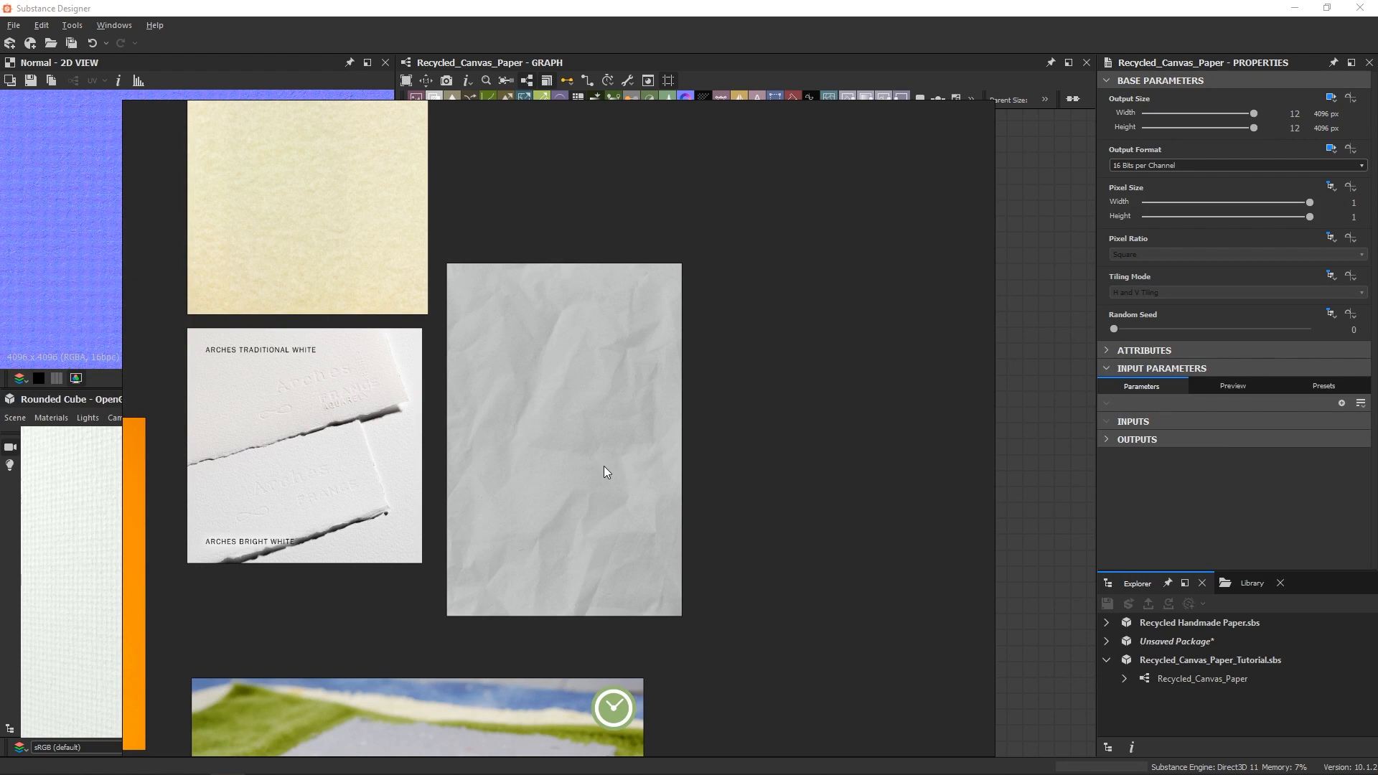
key(alt+Tab)
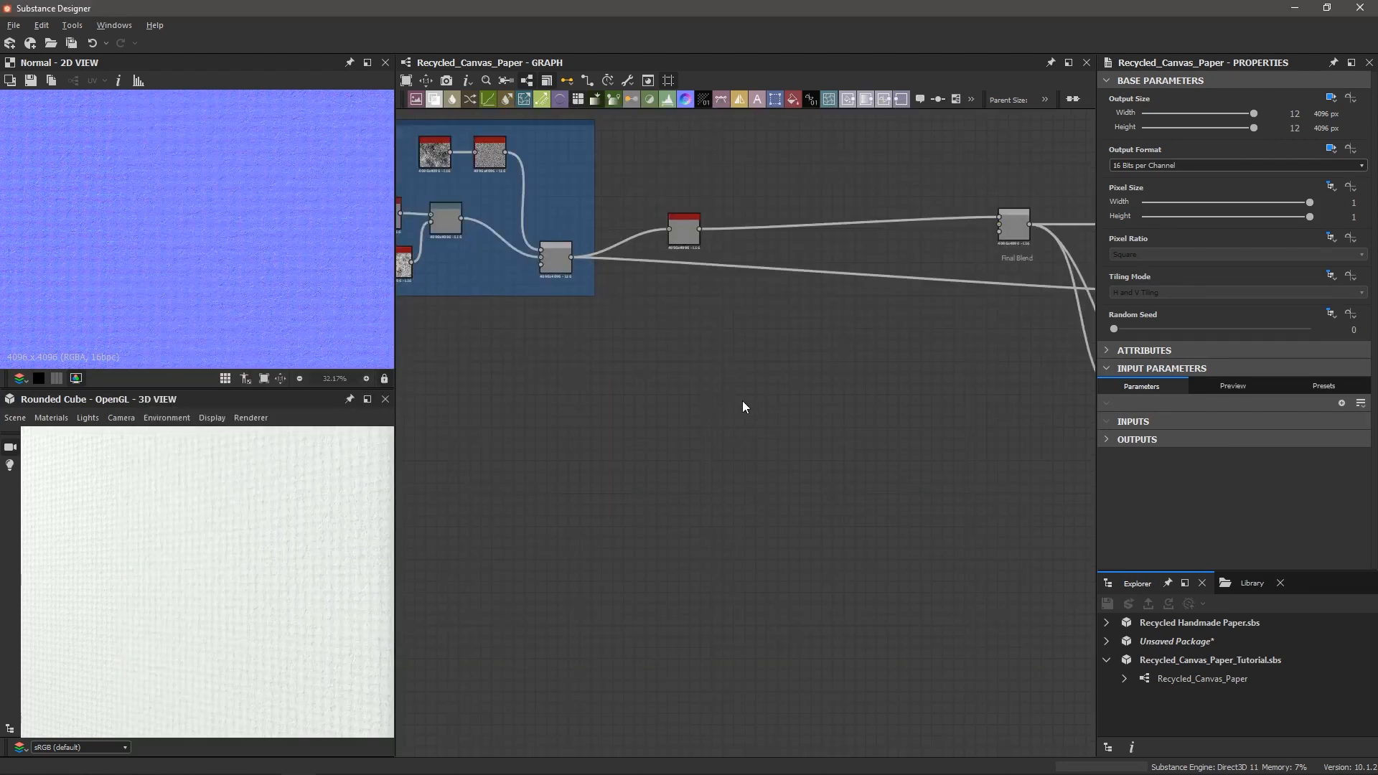
- Add a Crystal 1 noise node in the empty graph area below the Paper frame's output links
key(space)
text(cr)
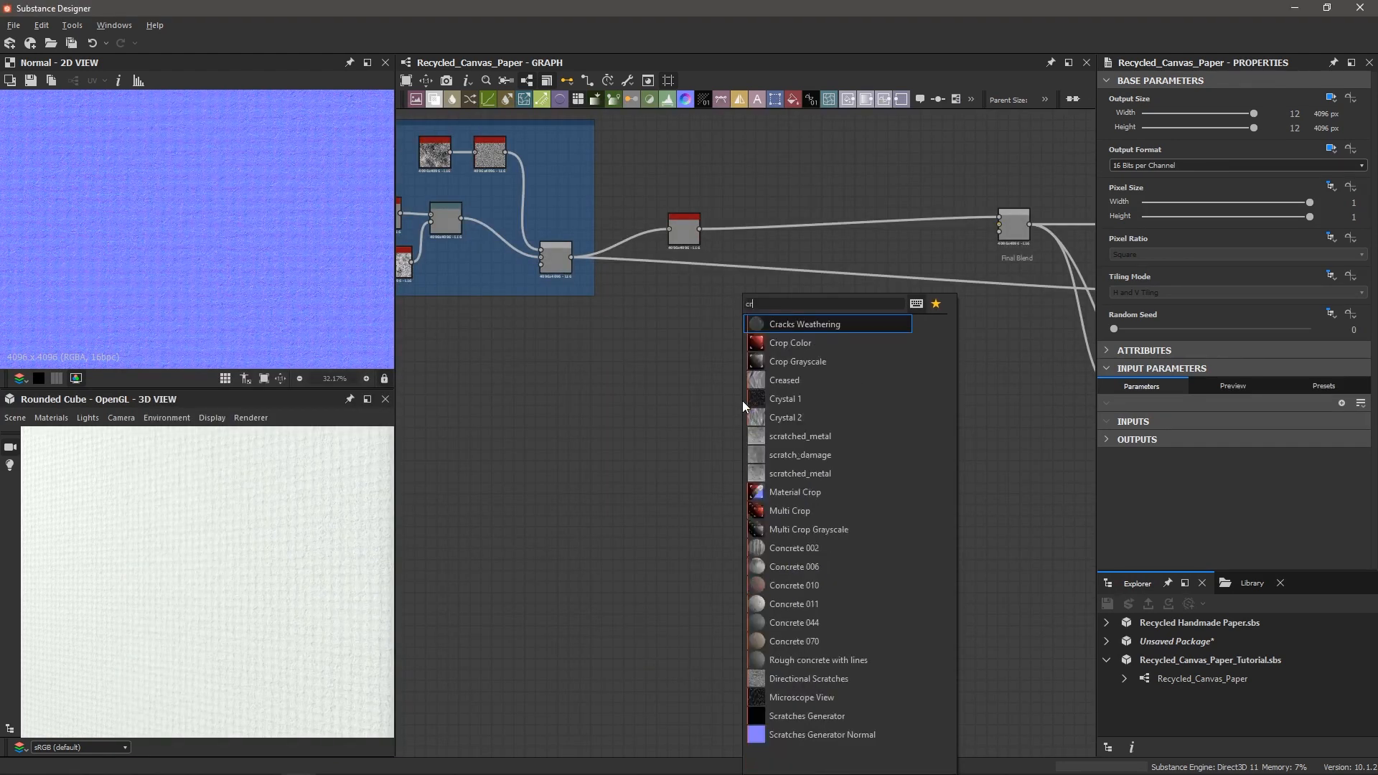
text(ys)
key(Return)
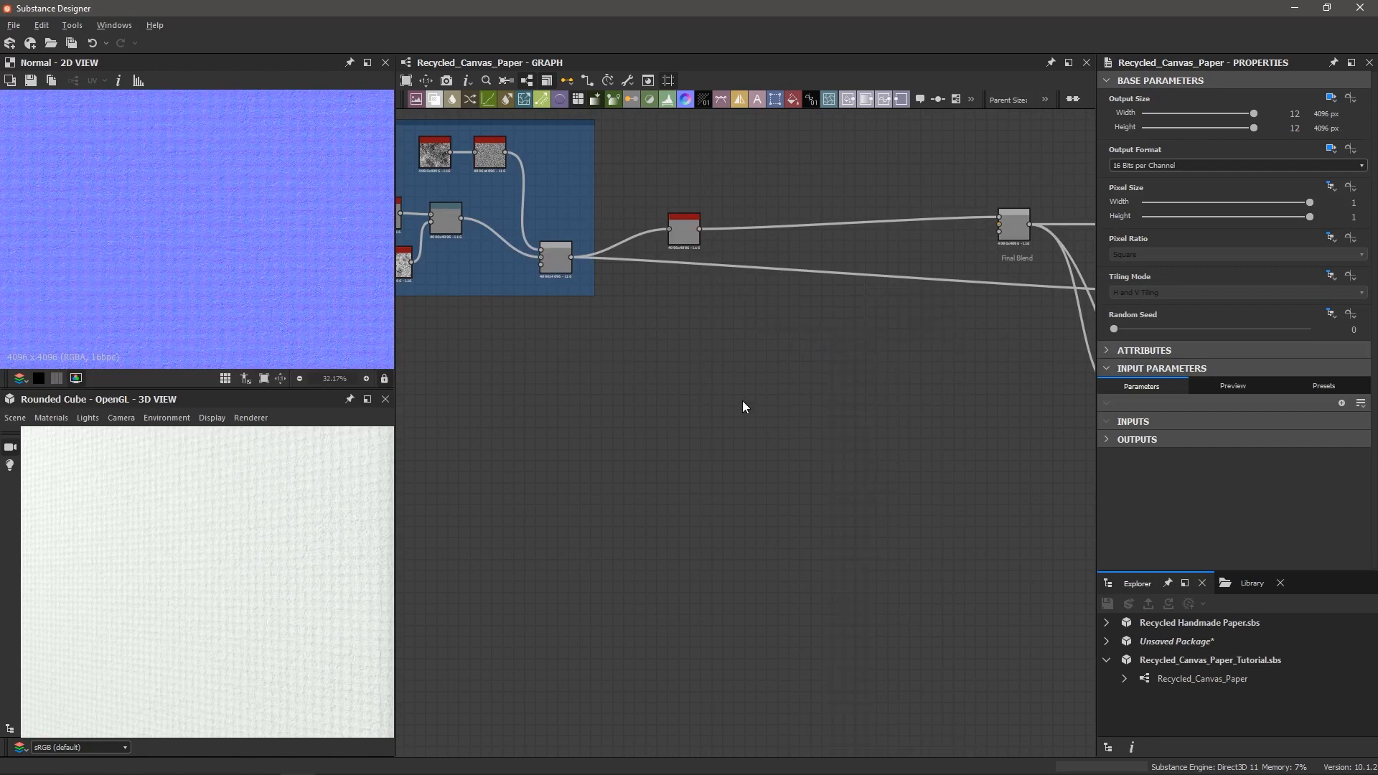
scroll(742, 402, up, 2)
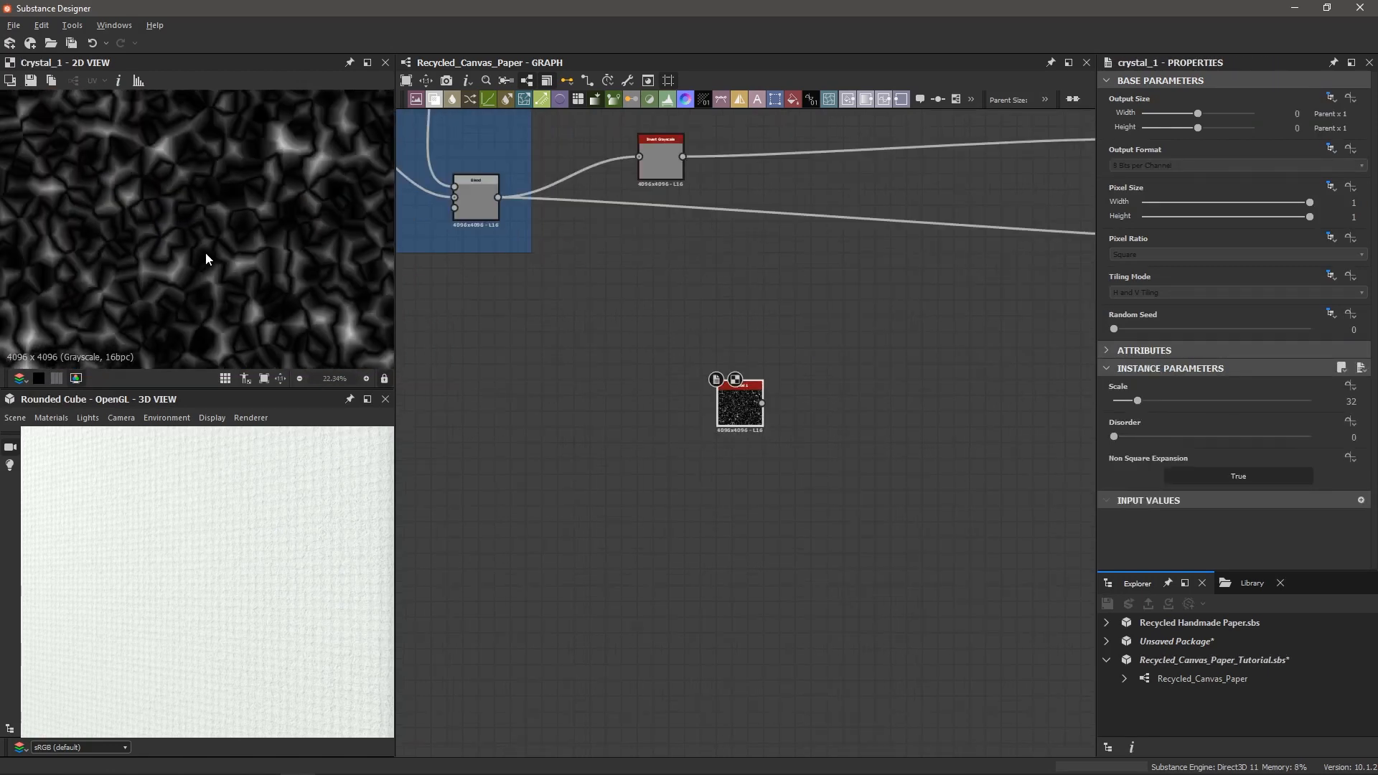
- Set the Crystal 1 node's scale to 52 and its disorder to 0.13
middle_drag(755, 394, 677, 398)
scroll(677, 397, up, 1)
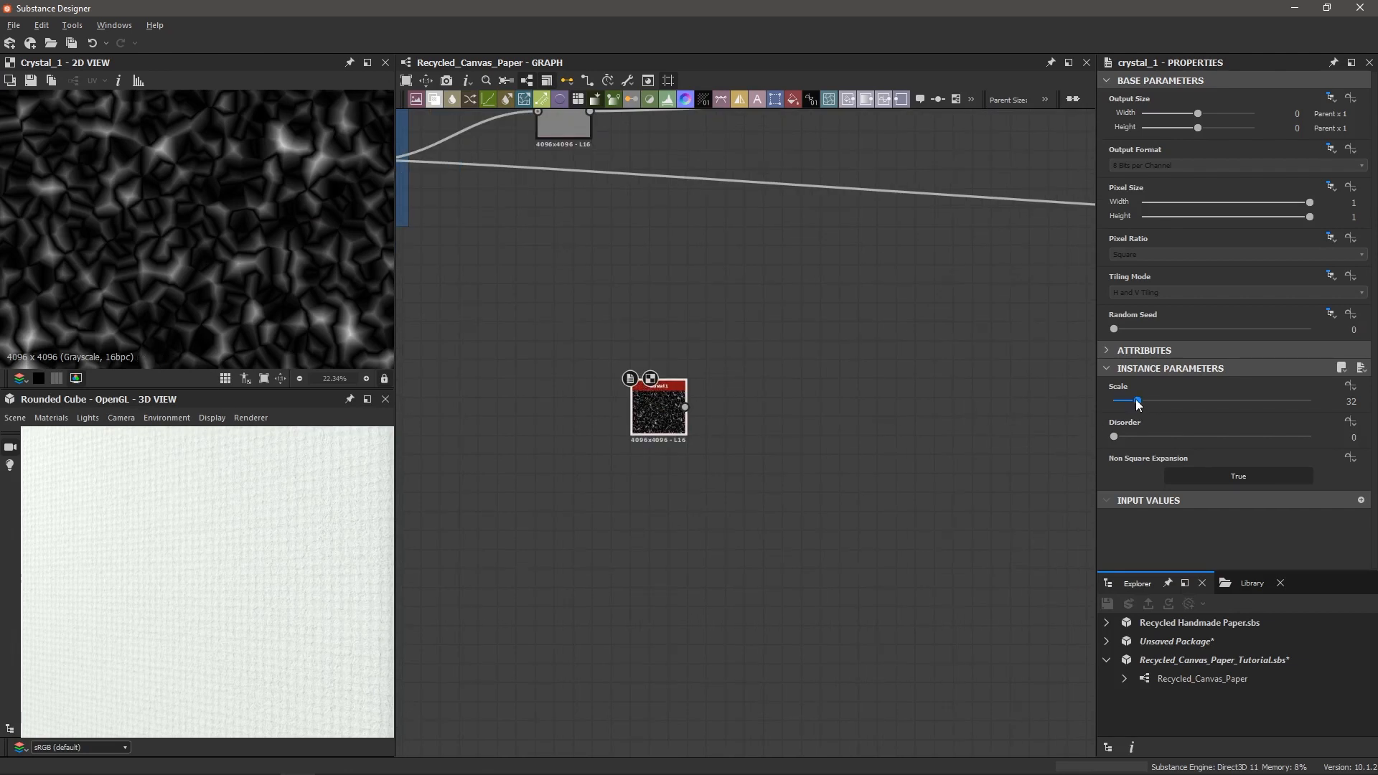
drag(1137, 402, 1139, 443)
scroll(740, 404, up, 2)
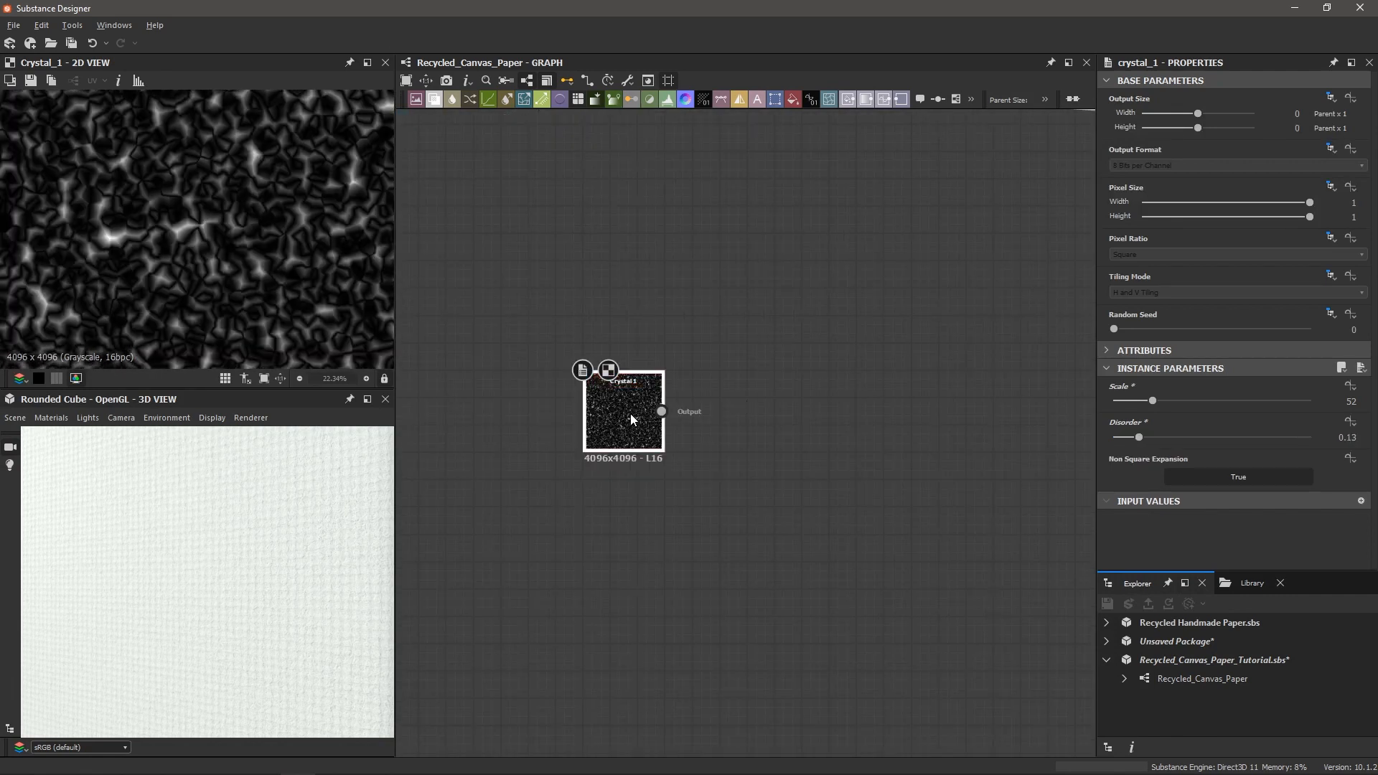
- Attach a Levels node to Crystal 1 and raise its output black point slightly to lighten the darkest areas
key(space)
text(levels)
key(Return)
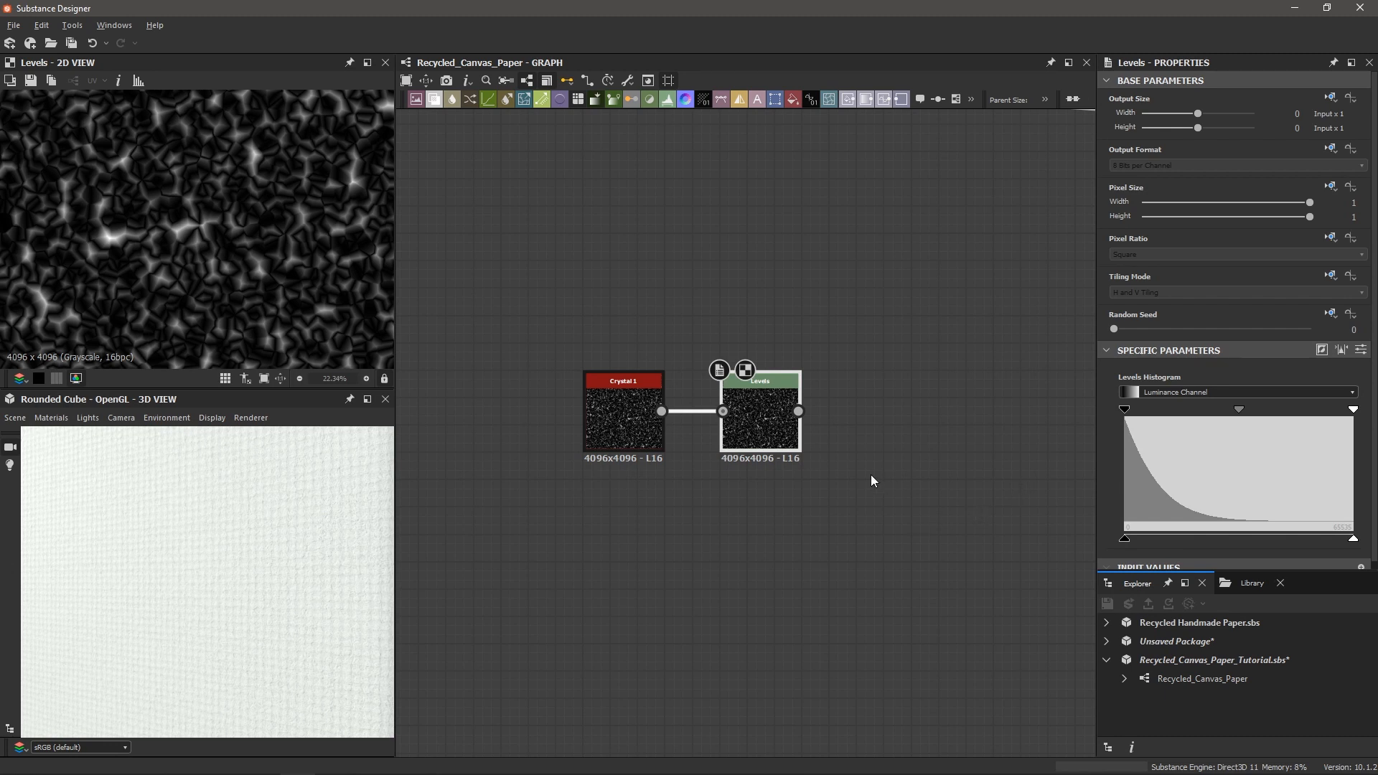
drag(1127, 541, 1154, 539)
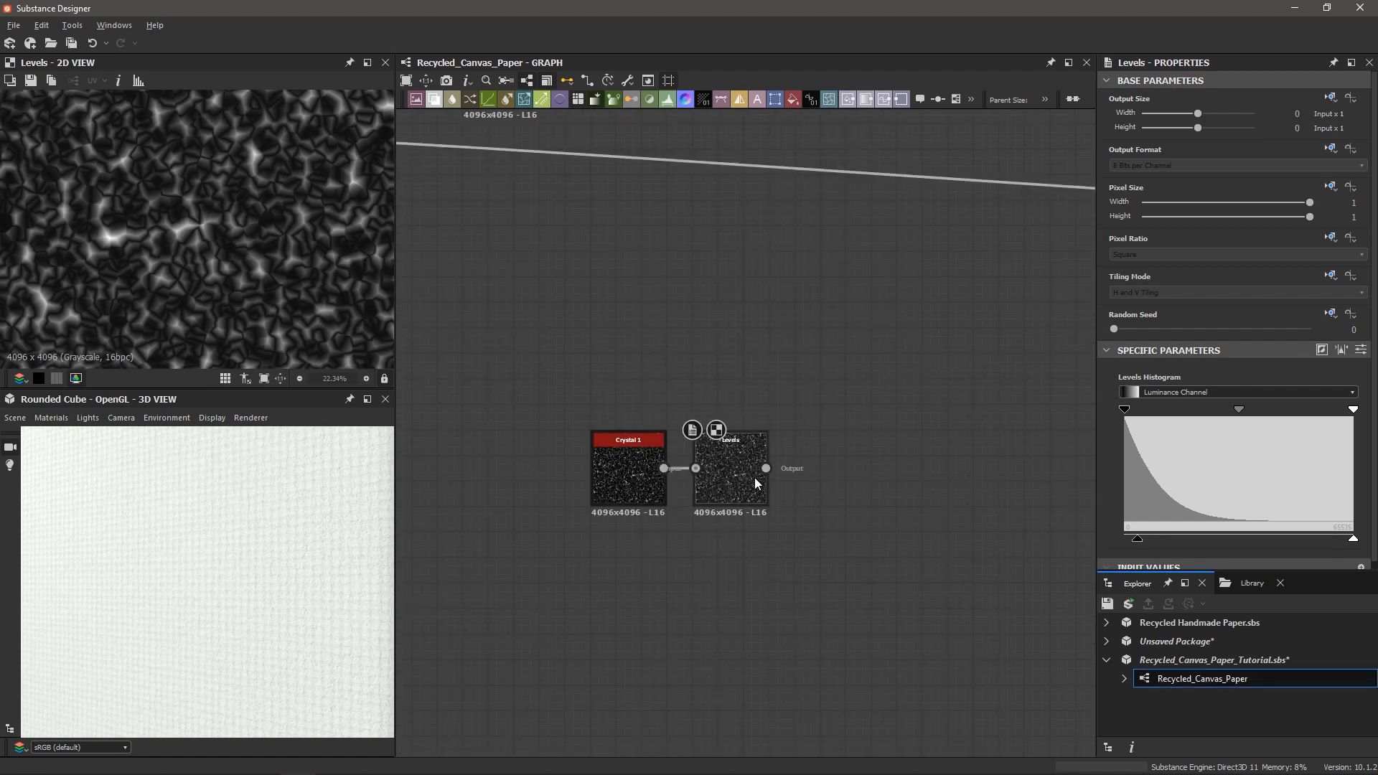
- Attach a Blur HQ Grayscale node to the Levels node and set its intensity to 0.88
key(space)
text(blur)
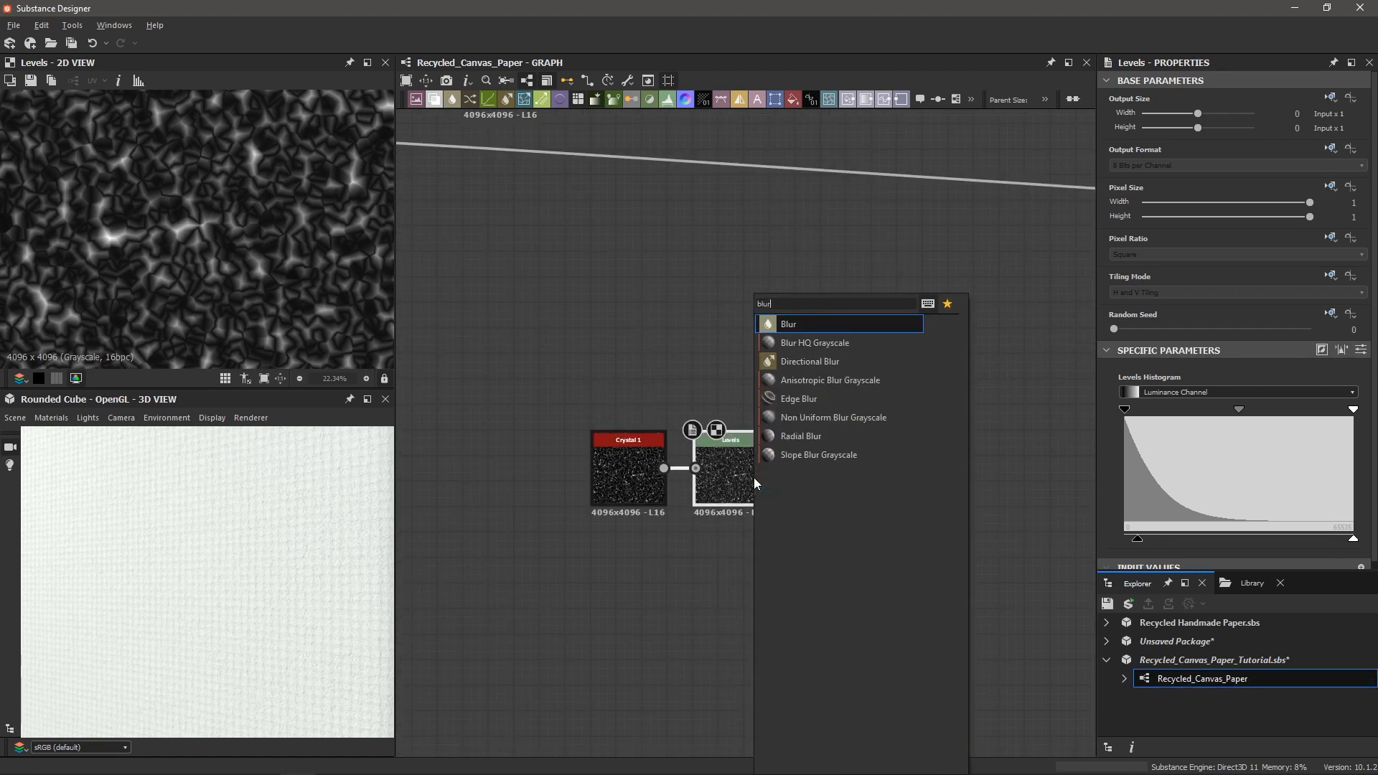
key(Down)
key(Return)
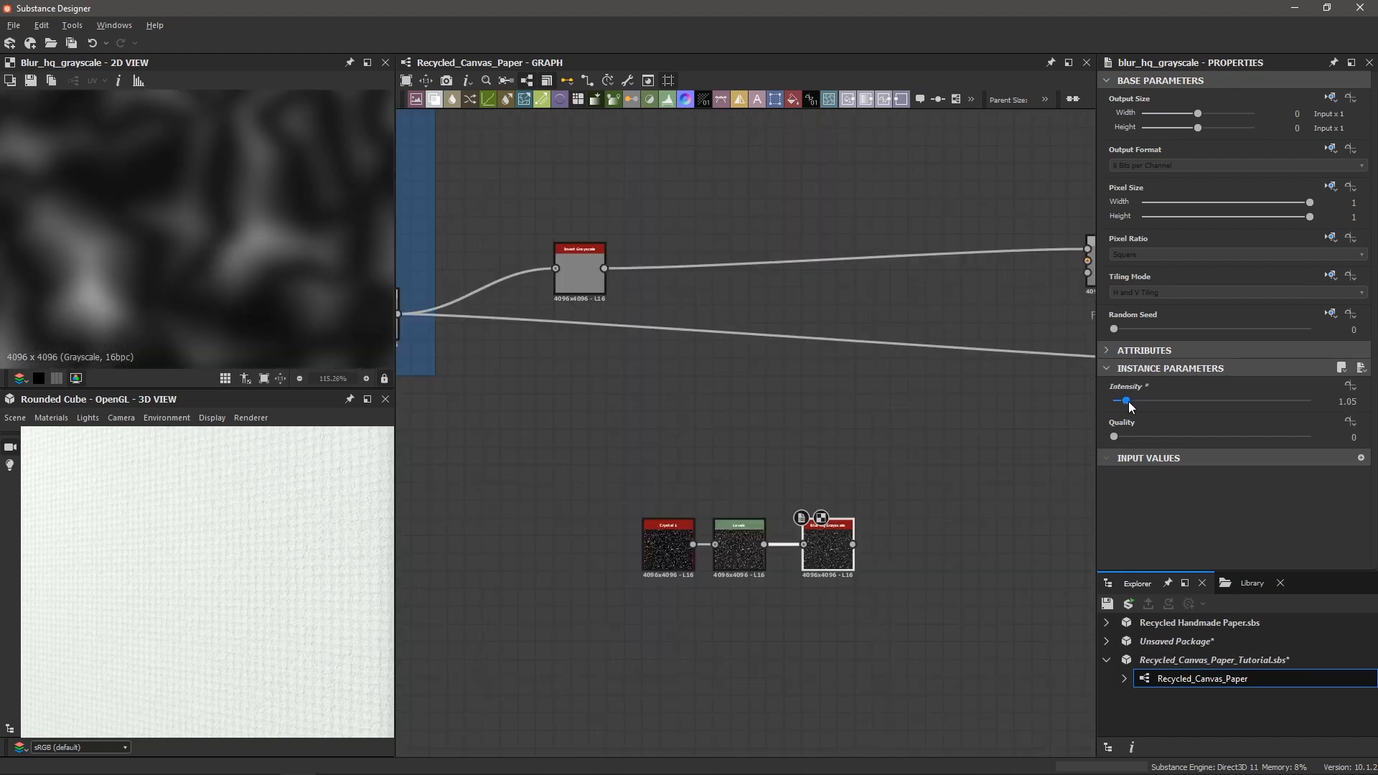
drag(1129, 406, 1125, 406)
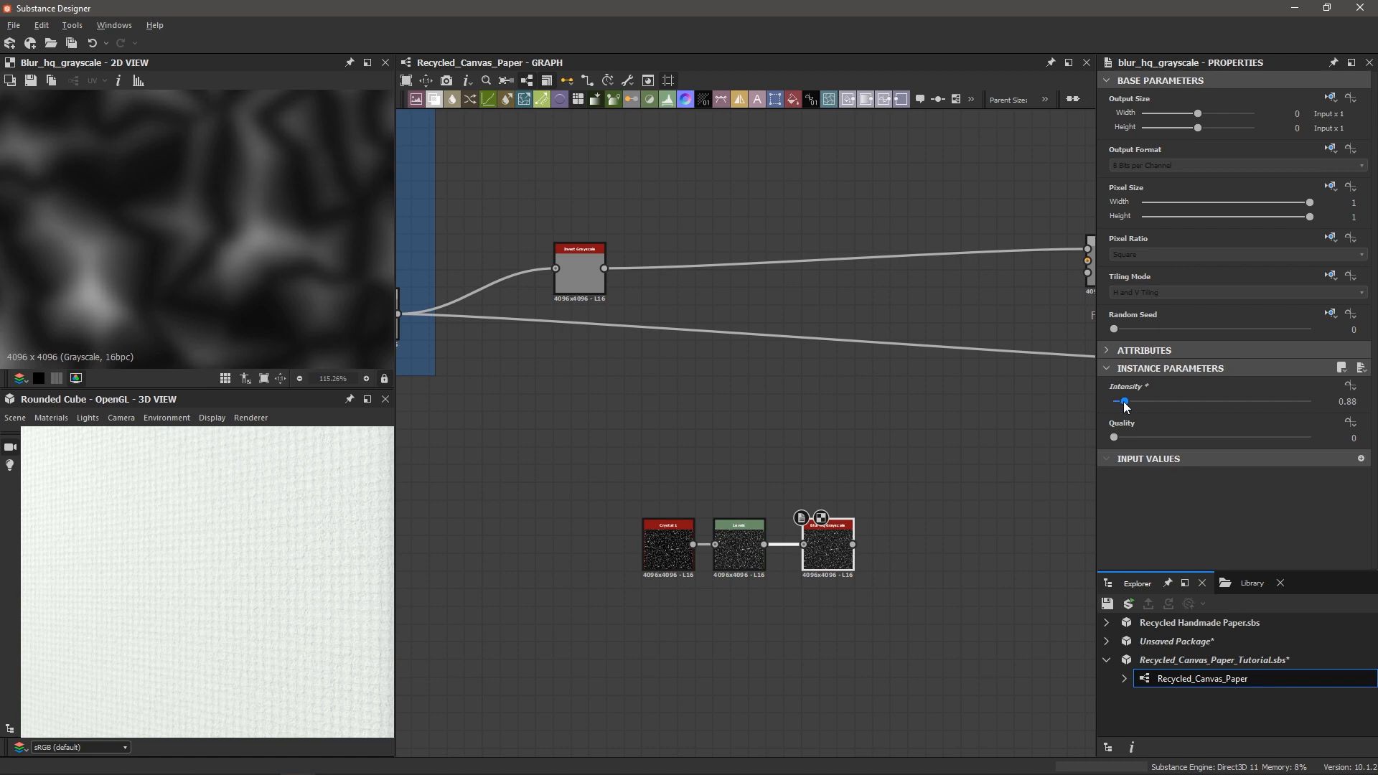
scroll(209, 239, down, 3)
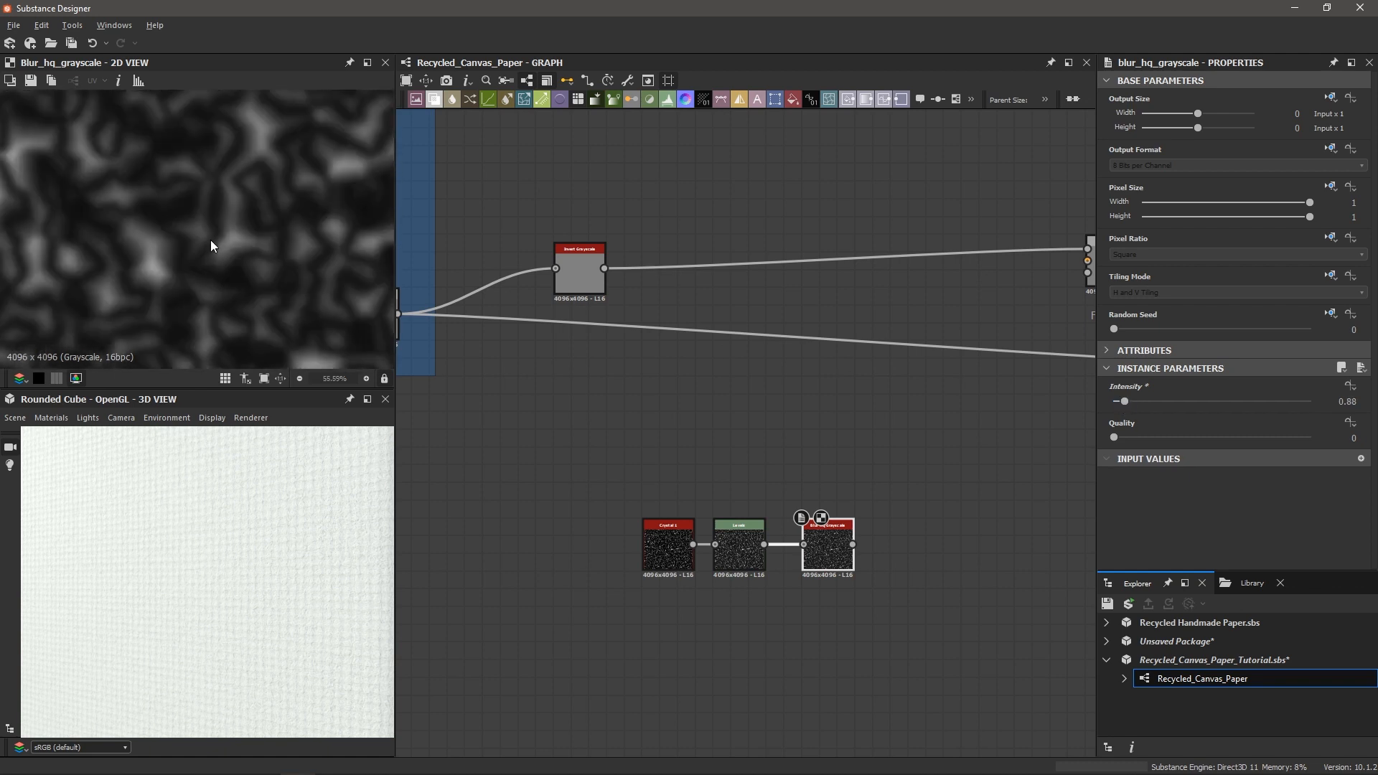
scroll(209, 239, down, 5)
scroll(210, 241, up, 4)
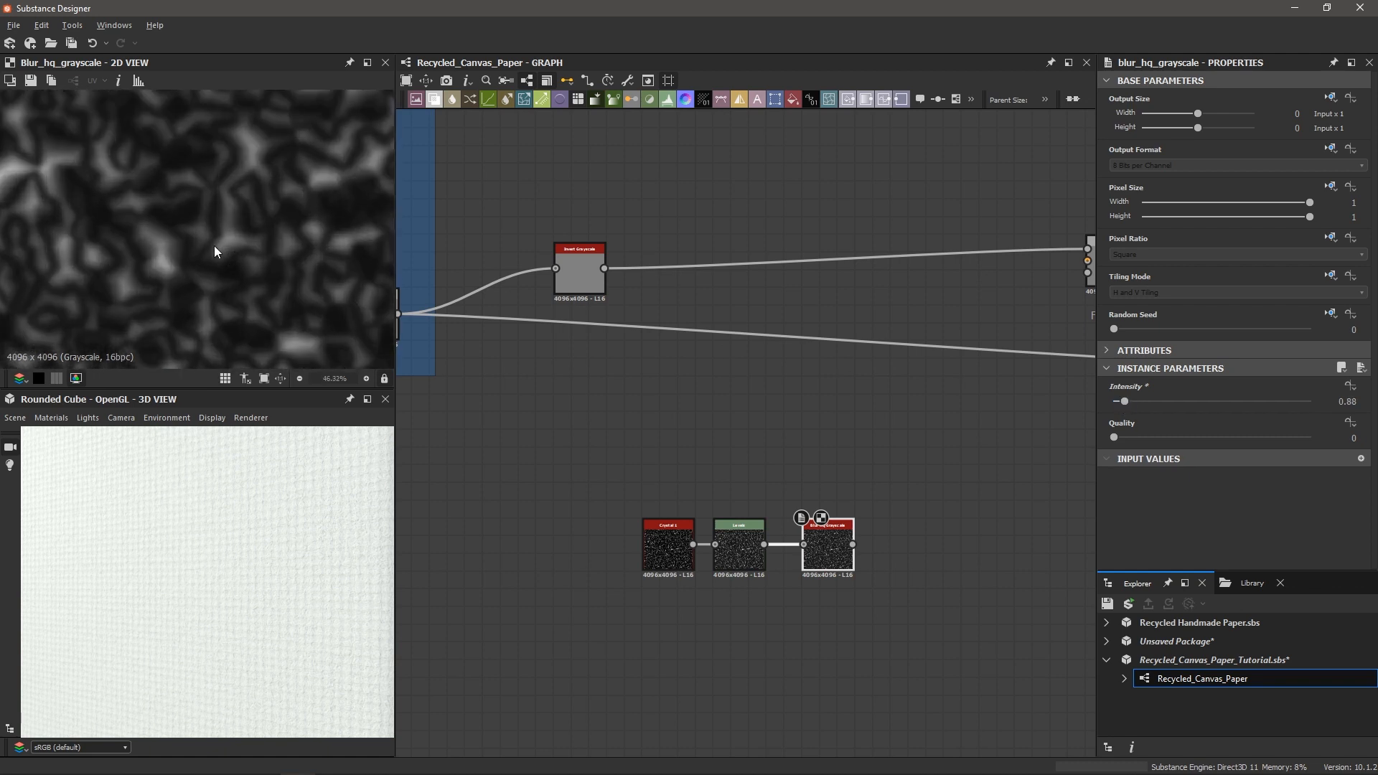
scroll(215, 246, down, 2)
- Compare the Crystal 1 and blurred outputs, and add an Invert Grayscale node after Blur HQ Grayscale
double_click(665, 545)
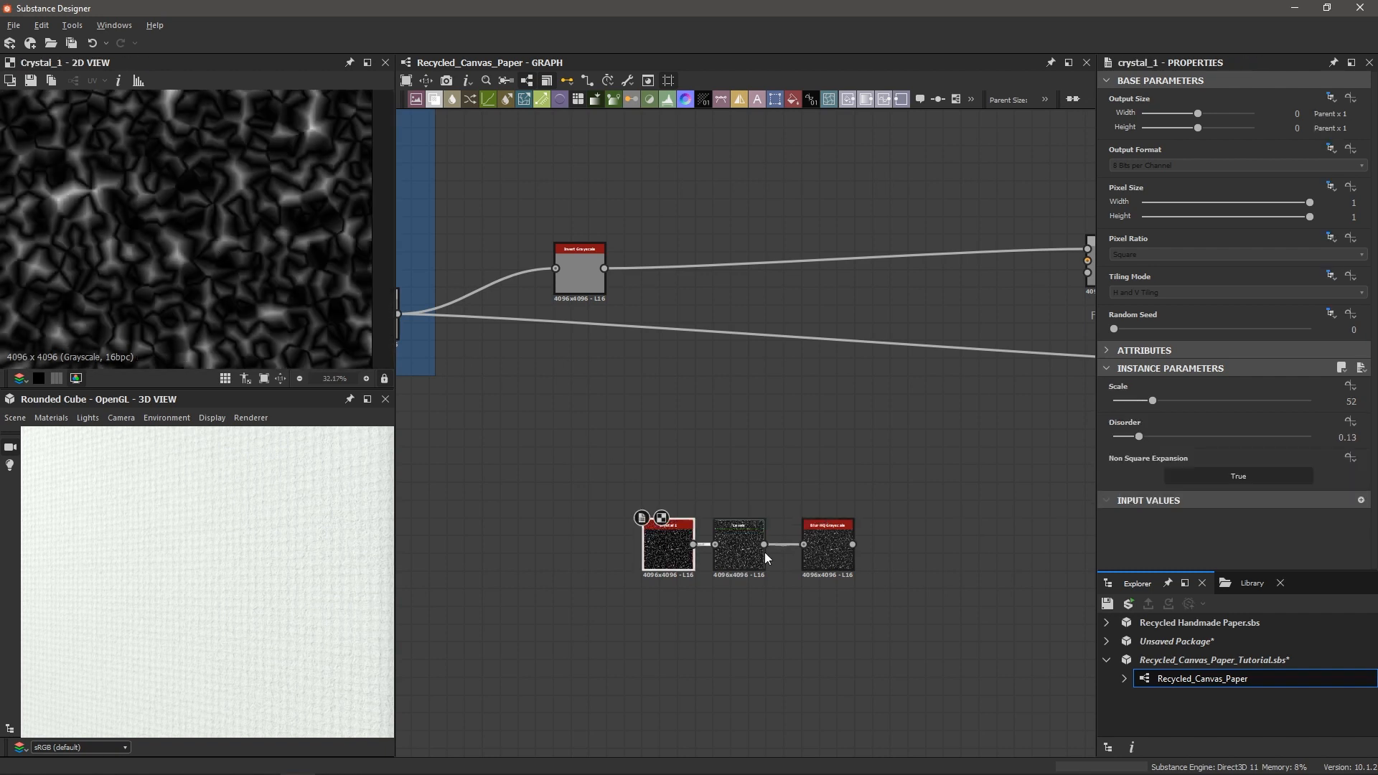
double_click(828, 554)
scroll(828, 554, up, 2)
key(space)
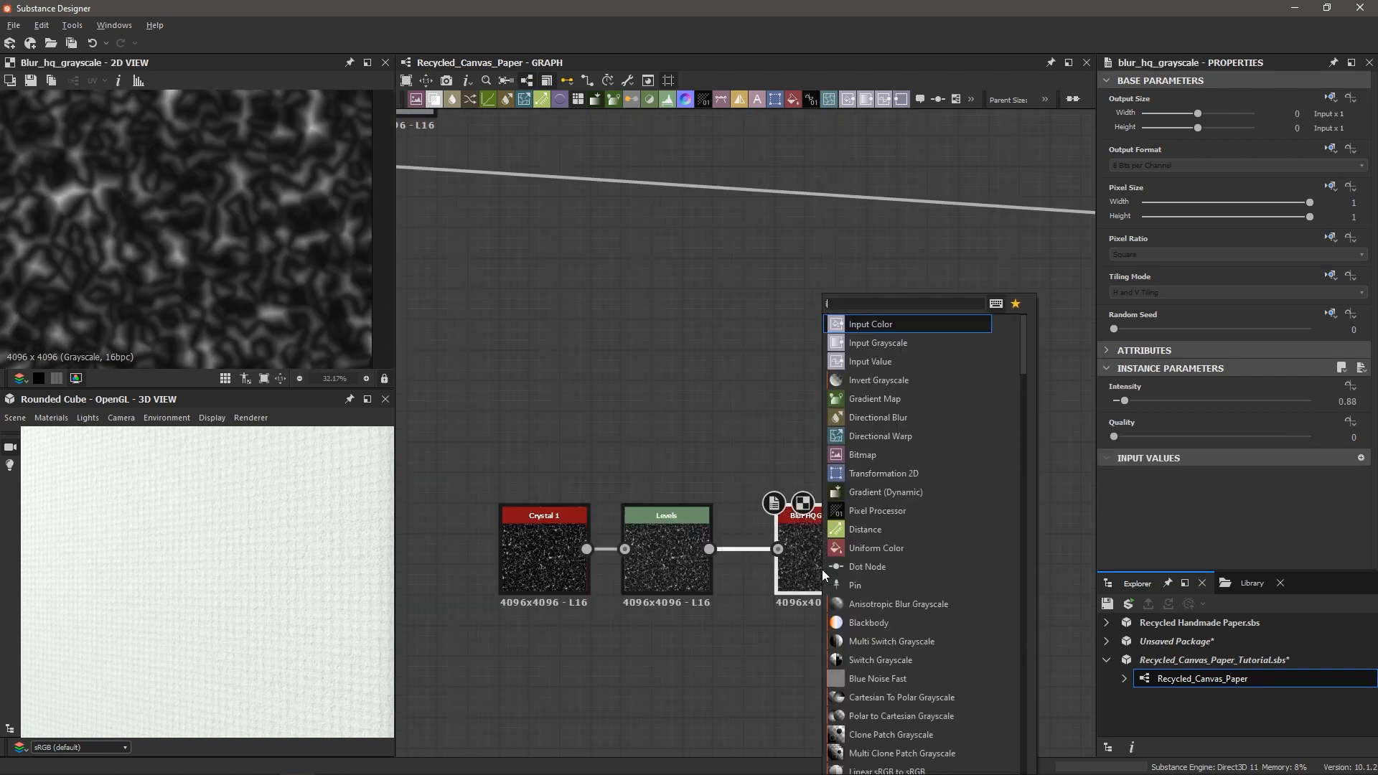
text(inv)
key(Return)
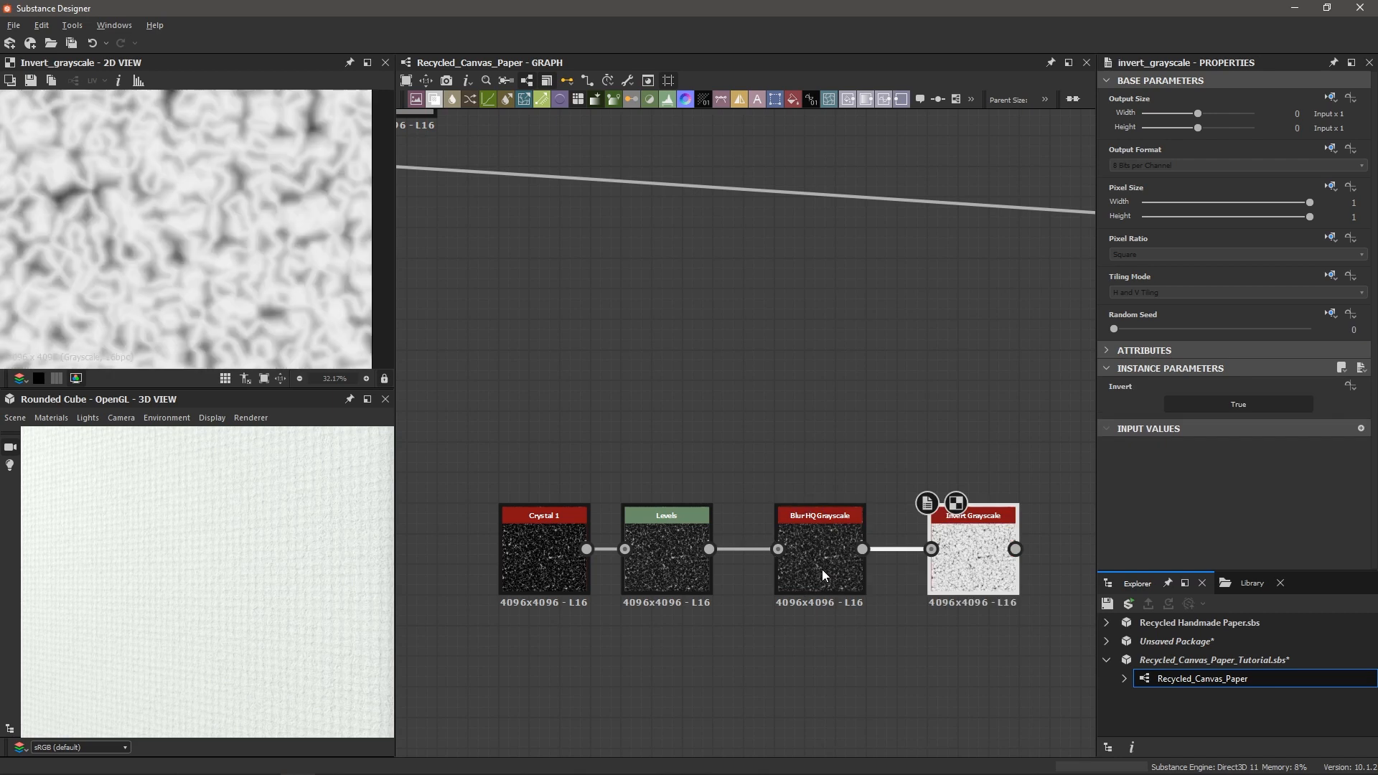
scroll(128, 200, down, 2)
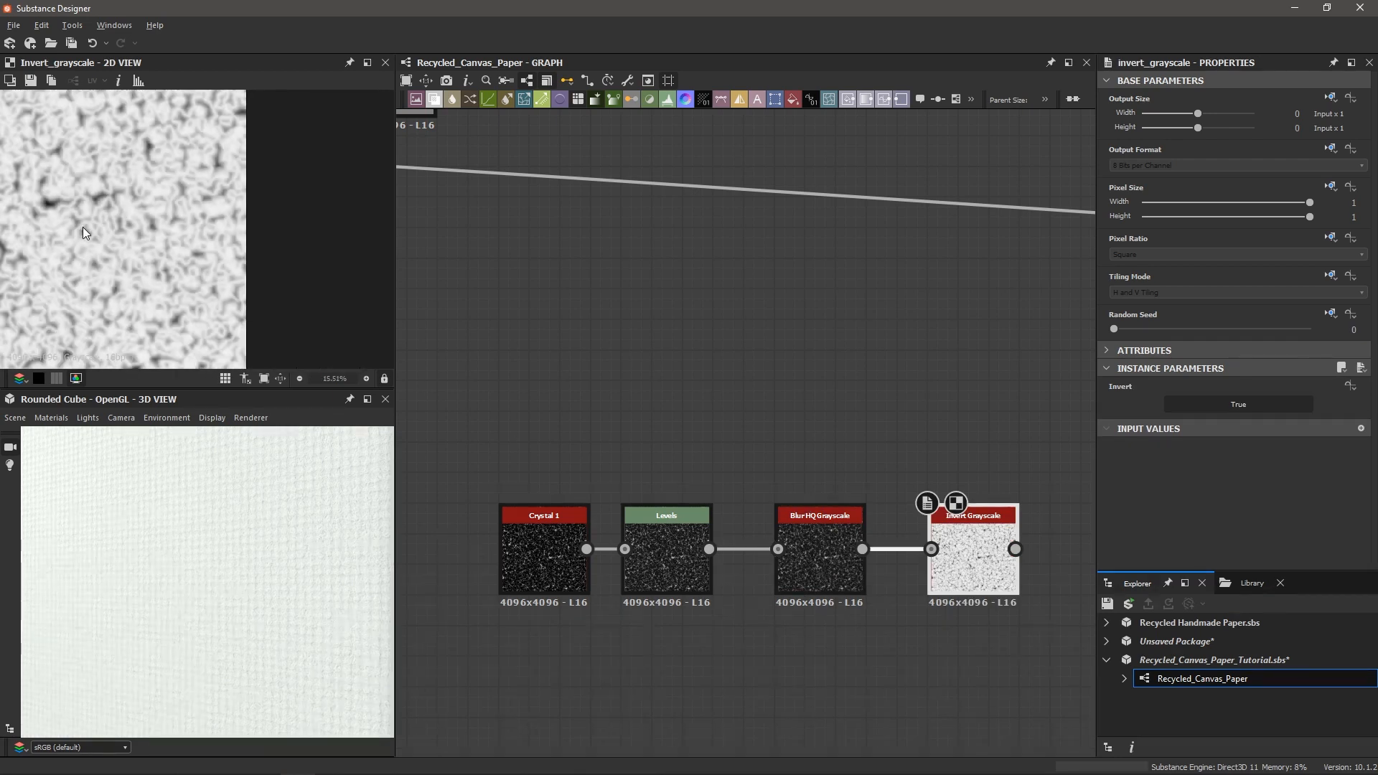
- Examine the Final Blend node's settings and inputs, and its link from the weave's Invert Grayscale node
scroll(933, 323, down, 3)
middle_drag(977, 331, 799, 445)
scroll(812, 449, up, 2)
scroll(850, 445, down, 2)
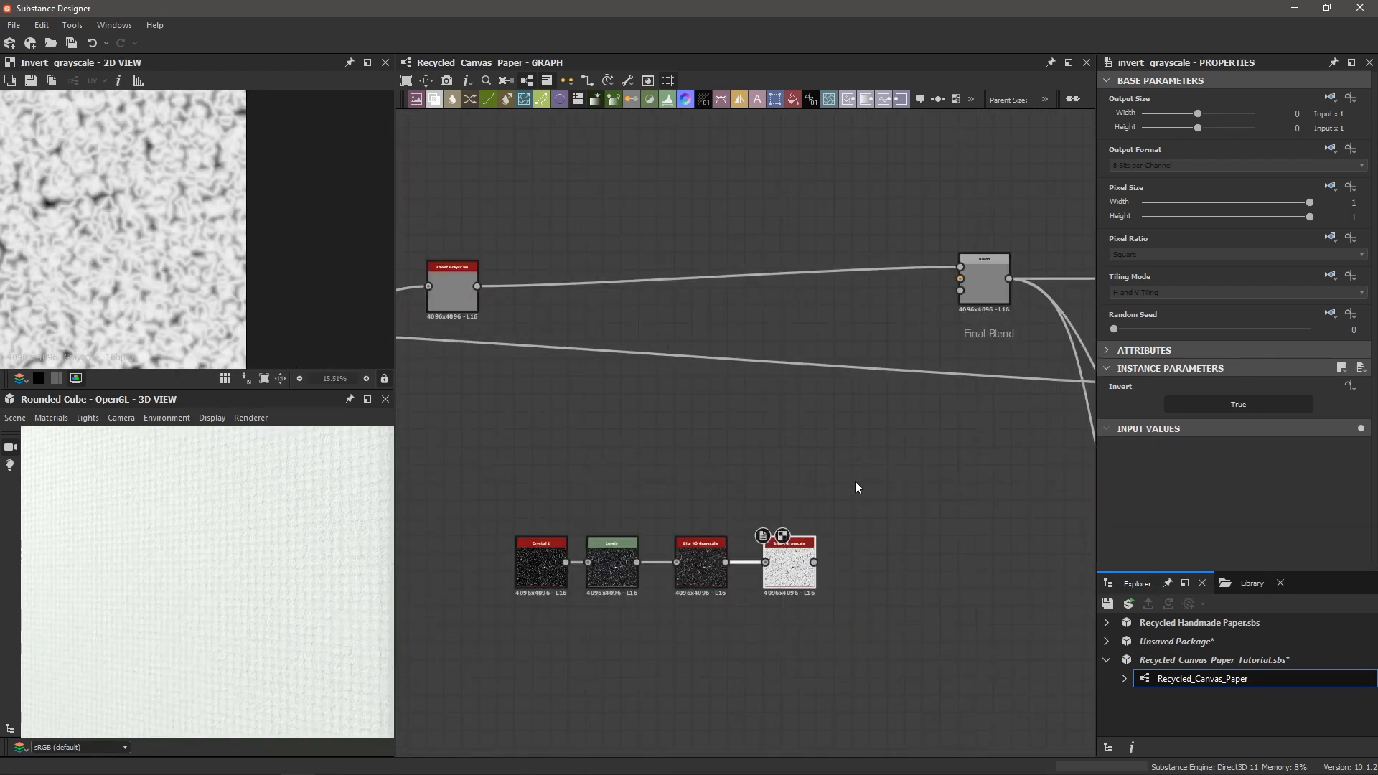
click(981, 290)
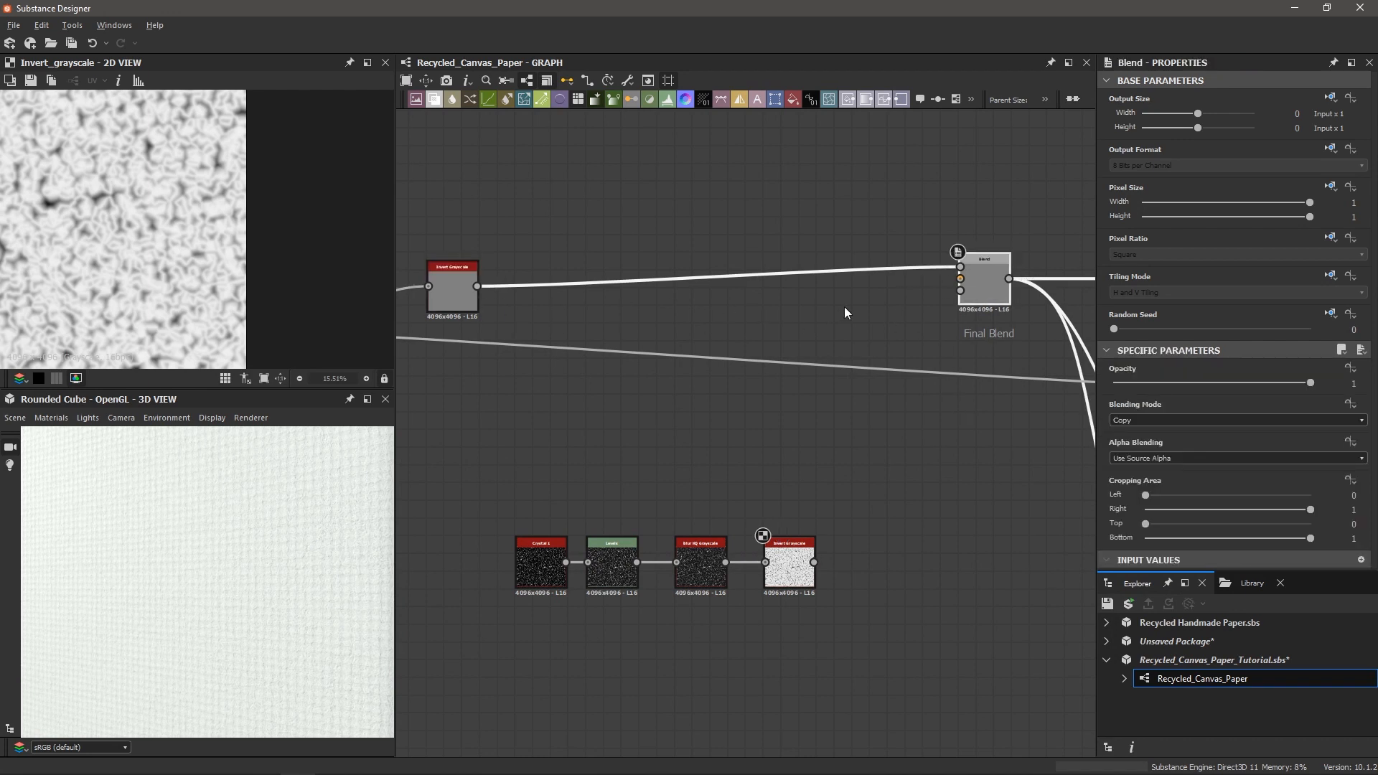
scroll(854, 305, down, 2)
scroll(904, 300, up, 2)
scroll(949, 269, up, 2)
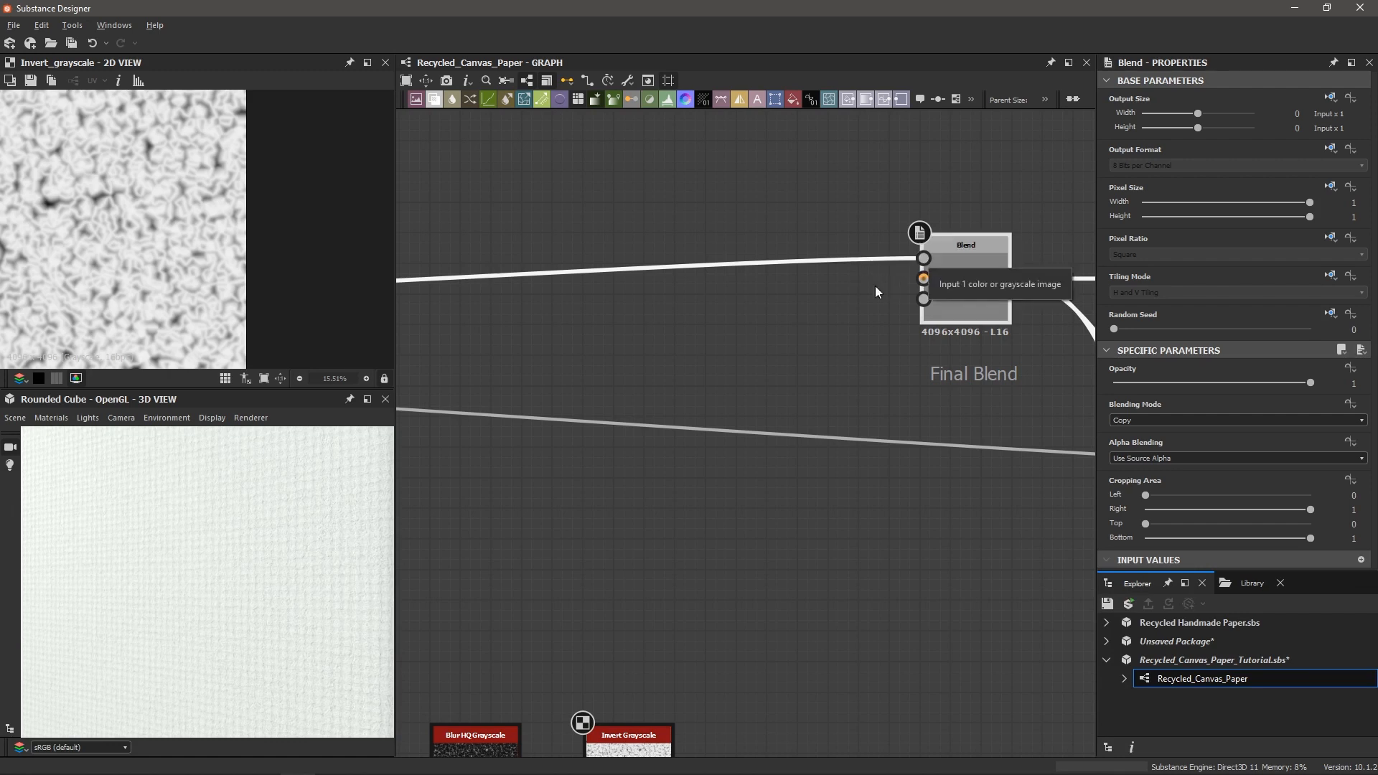
scroll(791, 304, down, 3)
middle_drag(530, 309, 735, 300)
scroll(602, 305, up, 3)
scroll(557, 301, down, 3)
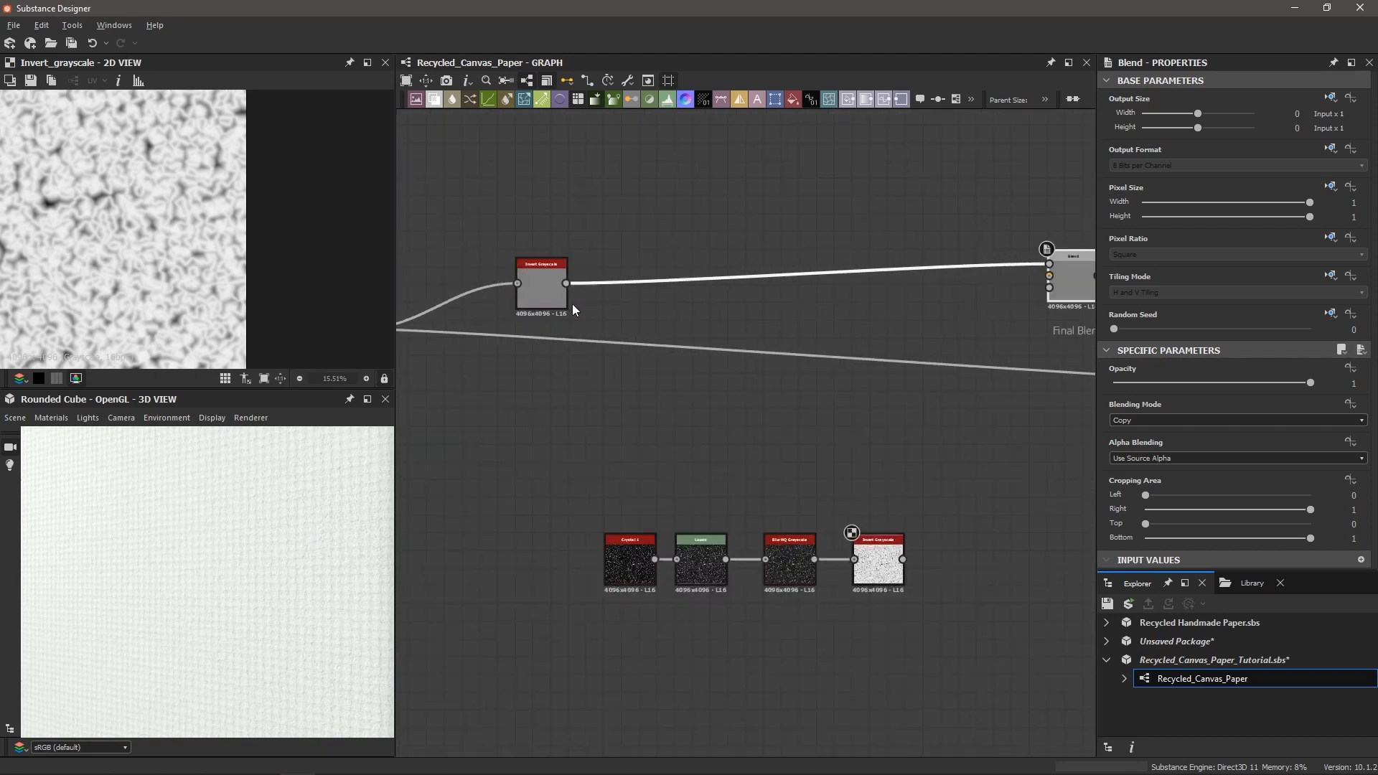
- Move the weave's Invert Grayscale link from the Final Blend's foreground input to its background input
scroll(573, 303, down, 2)
middle_drag(546, 309, 579, 303)
scroll(605, 286, down, 2)
scroll(752, 291, up, 1)
scroll(752, 291, up, 2)
middle_drag(798, 307, 593, 335)
scroll(743, 310, up, 4)
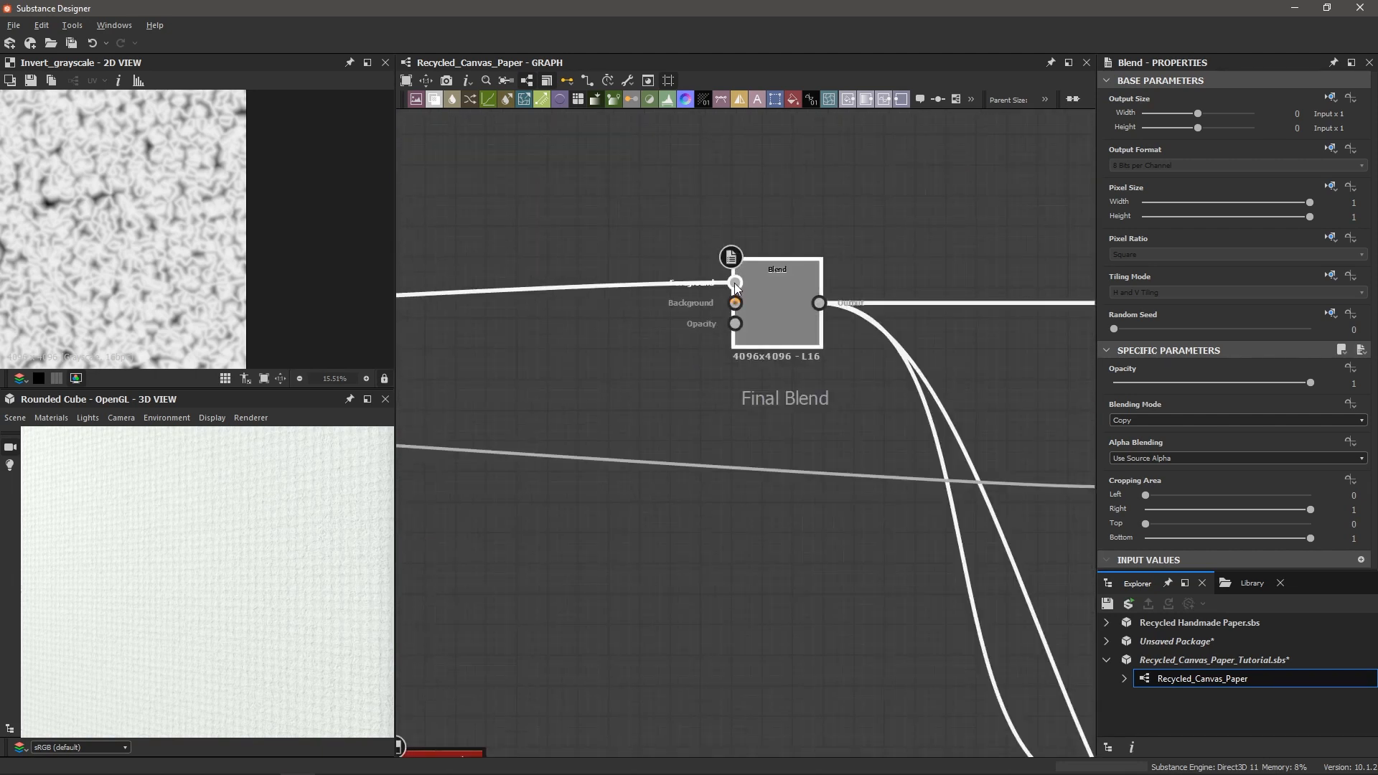
mouse_move(734, 283)
mouse_down()
mouse_move(708, 299)
mouse_move(735, 303)
mouse_up()
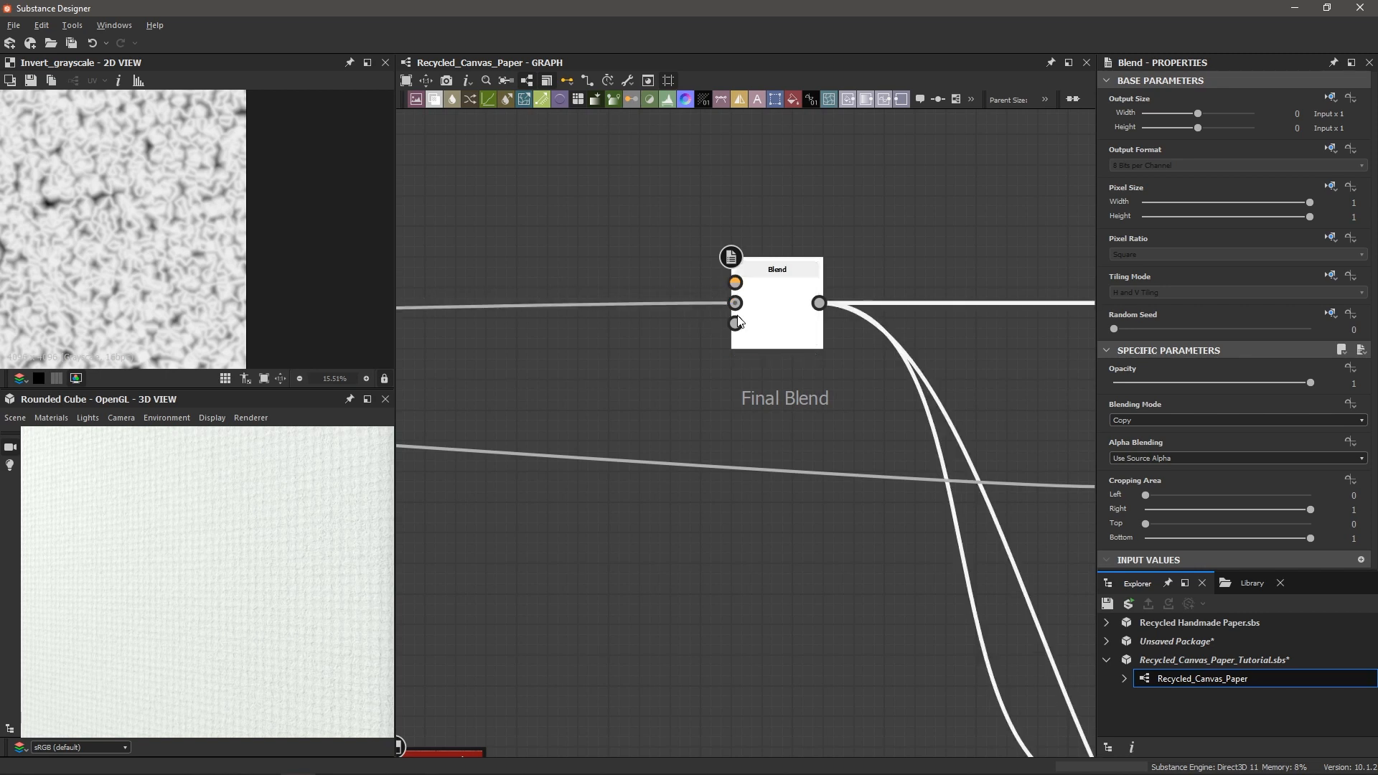
- Connect the Invert Grayscale output of the Crystal 1 chain to the Final Blend's foreground input
scroll(854, 351, down, 2)
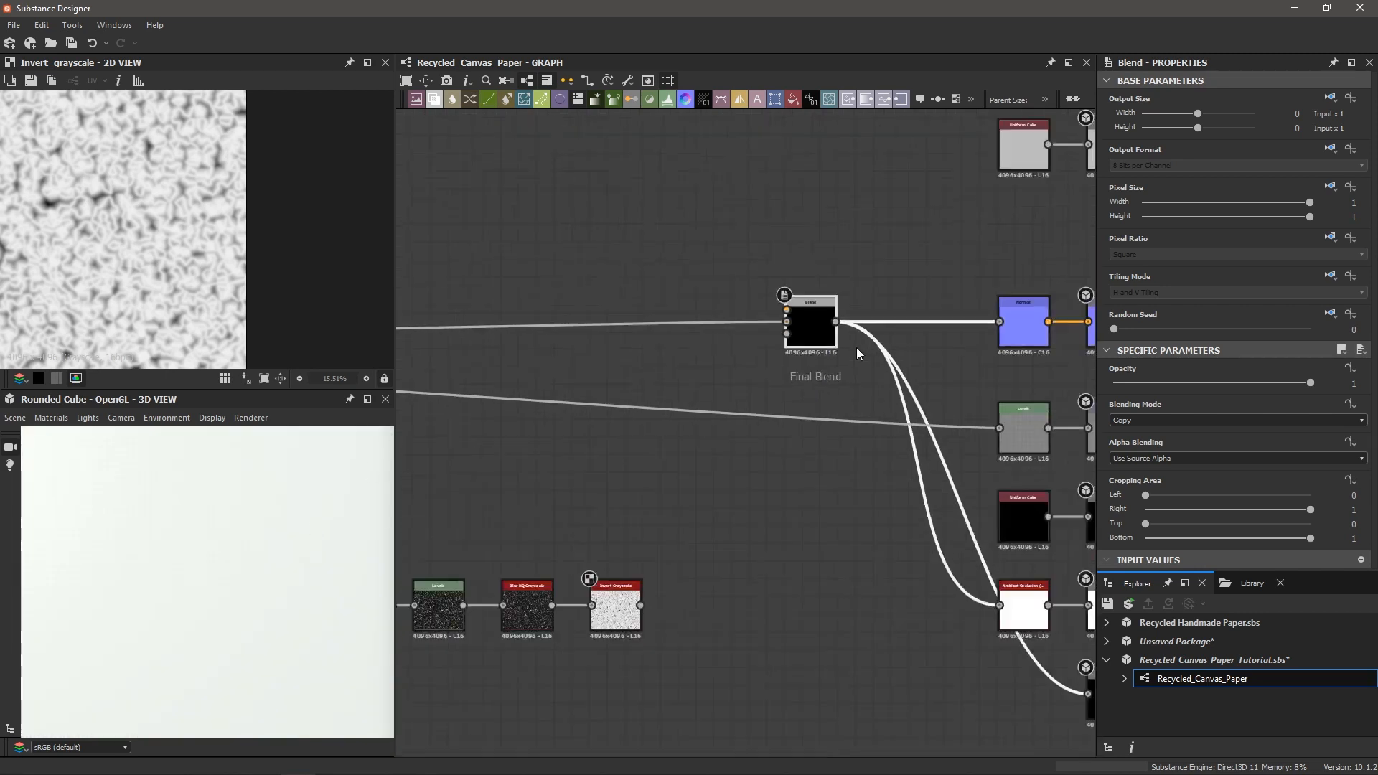
middle_drag(667, 382, 725, 375)
scroll(730, 376, up, 1)
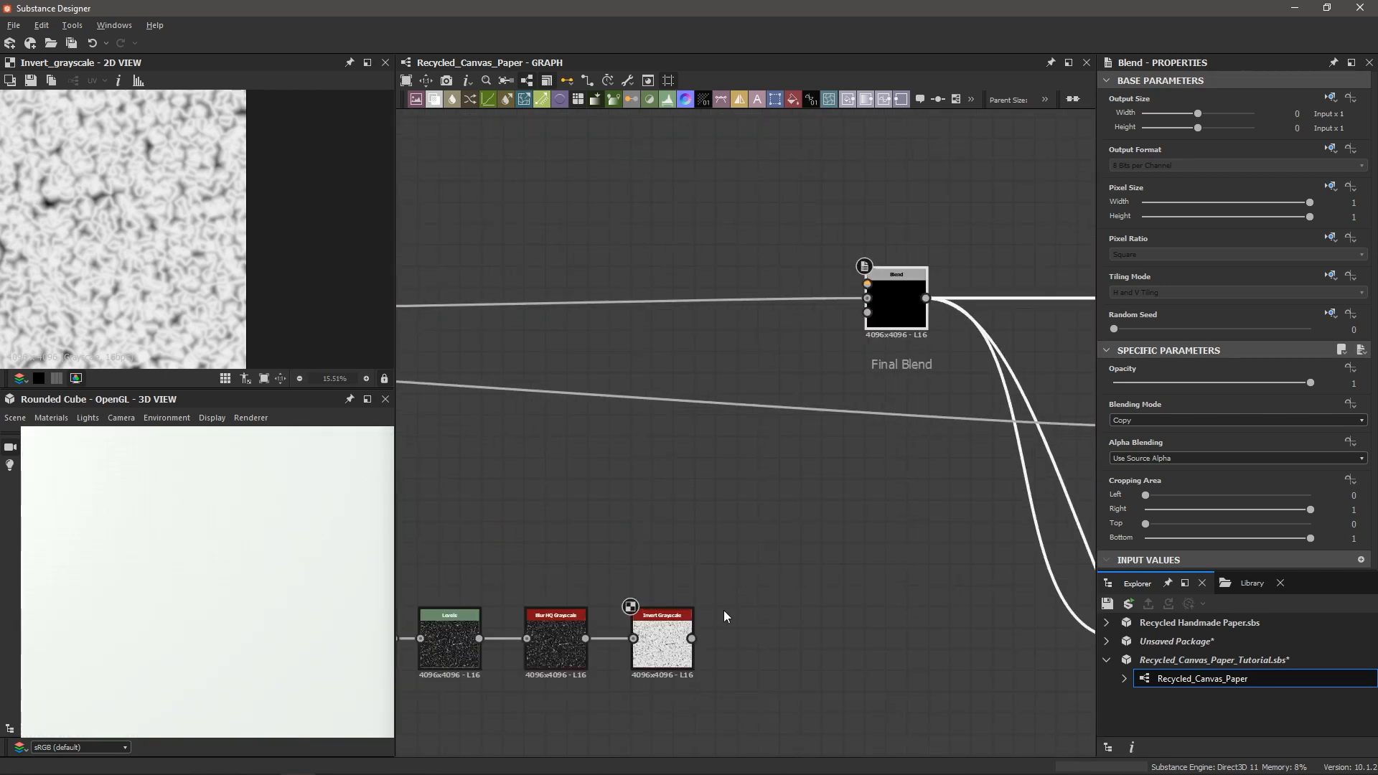
scroll(706, 589, up, 2)
scroll(671, 654, down, 1)
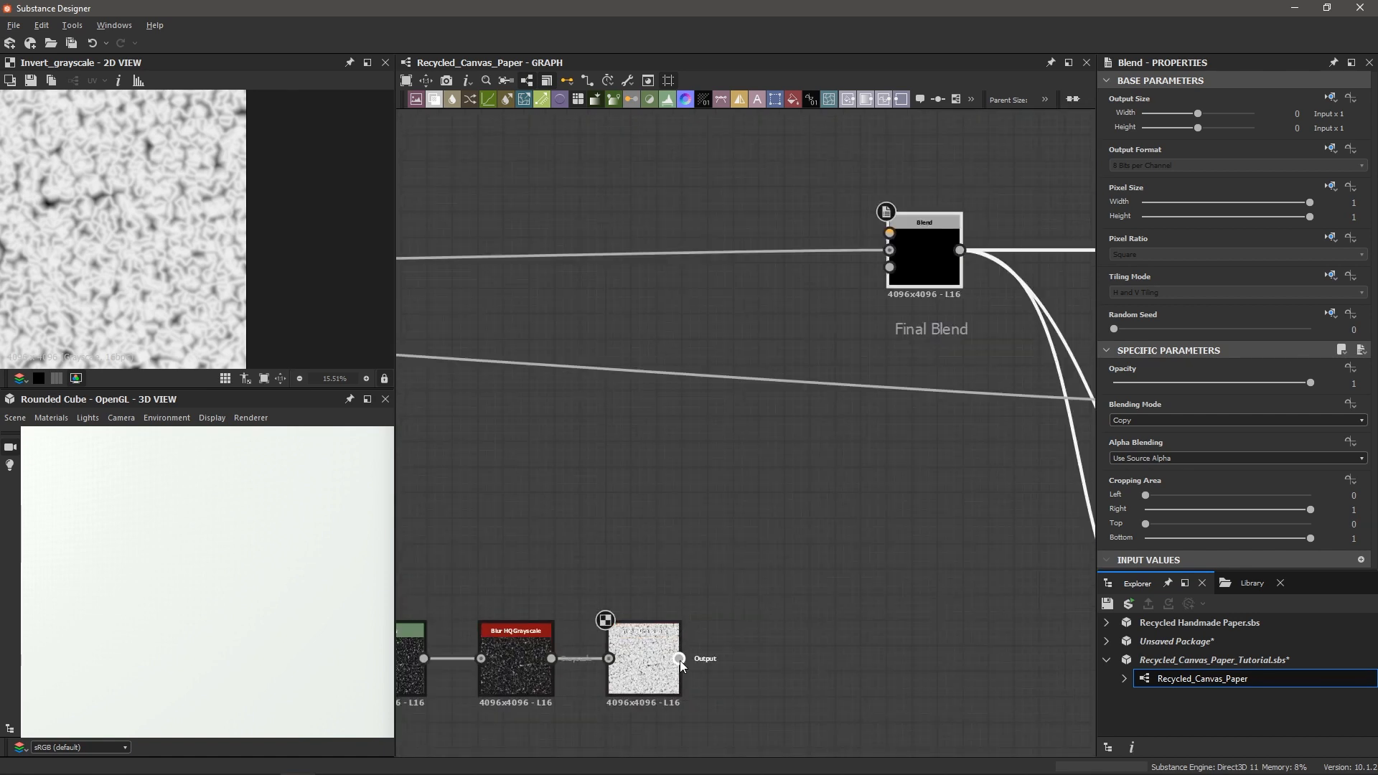
drag(679, 660, 889, 234)
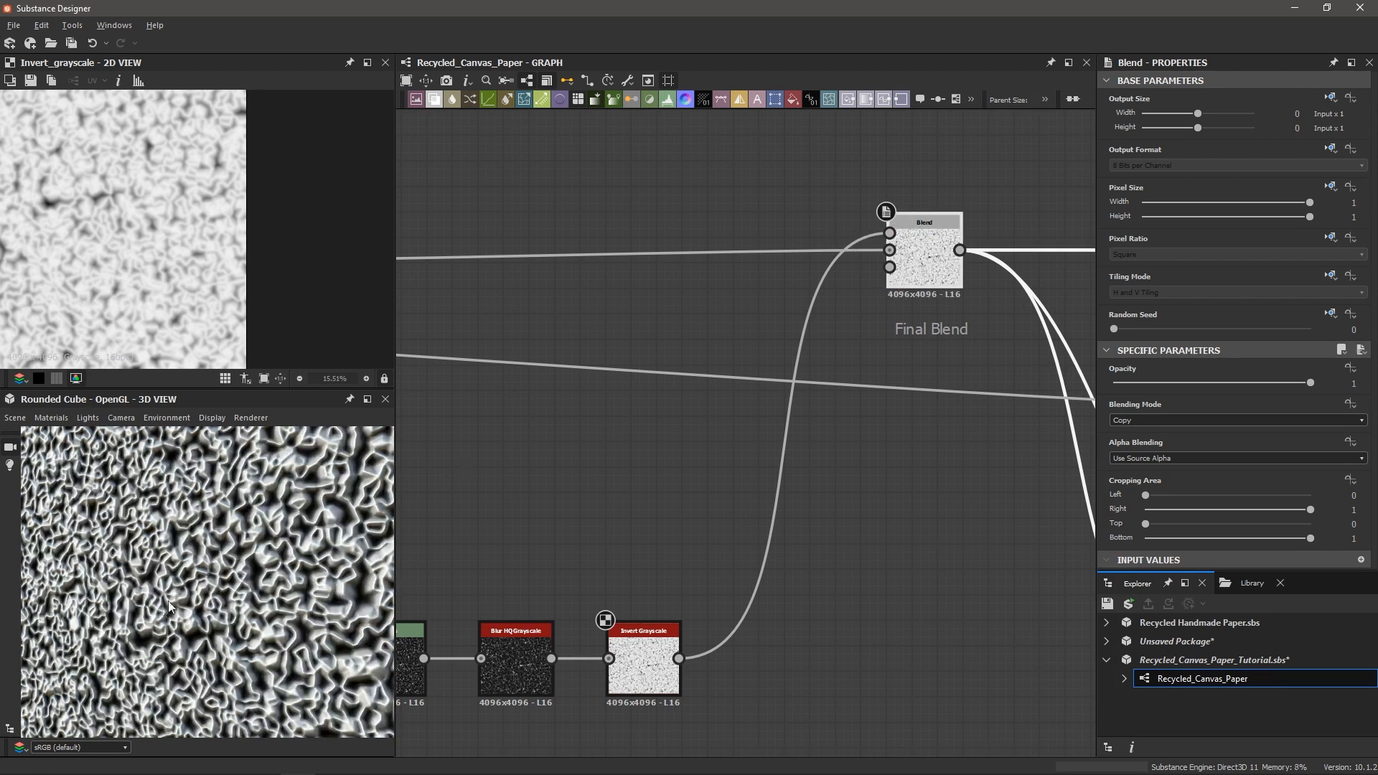
scroll(165, 604, down, 5)
scroll(181, 582, up, 4)
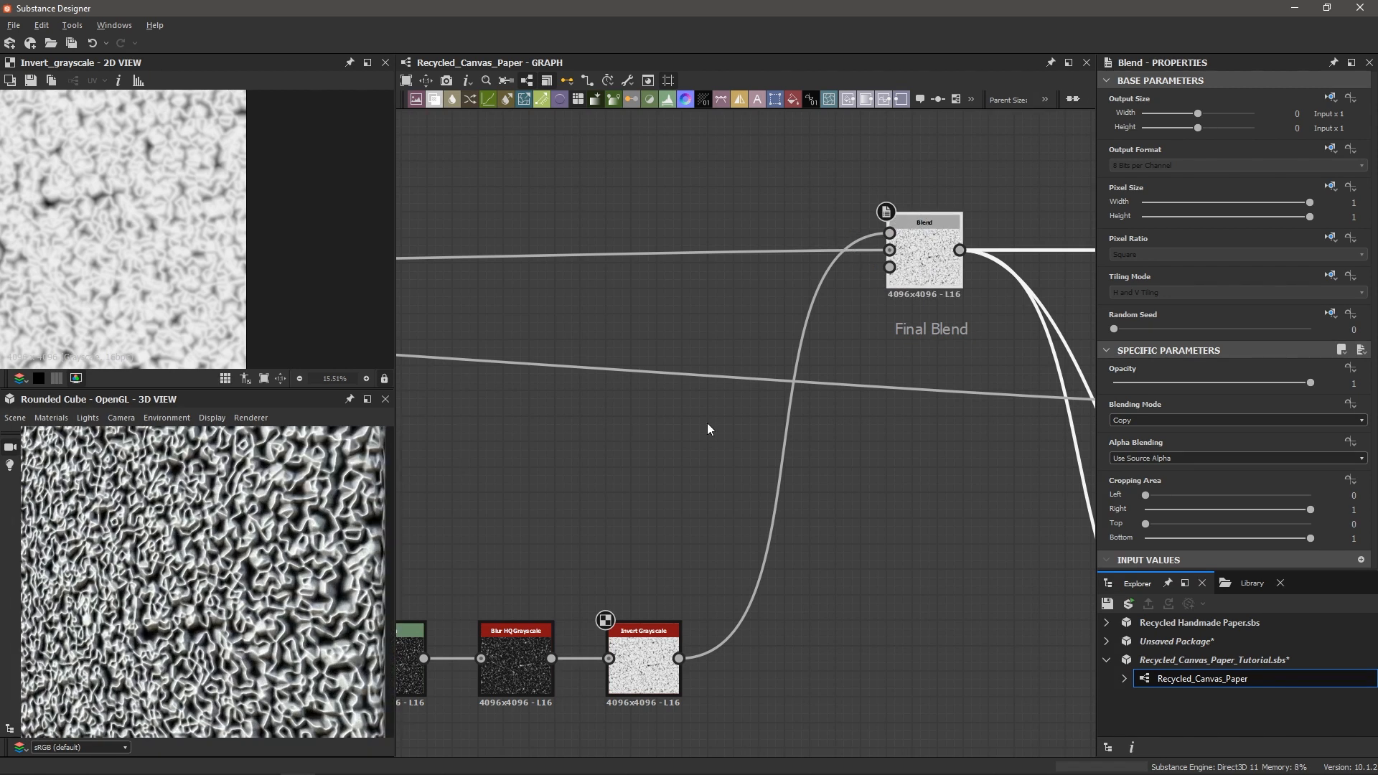
- Set the Final Blend's blending mode to Multiply and its opacity to 0.015, checking the surface on the 3D cube
double_click(916, 250)
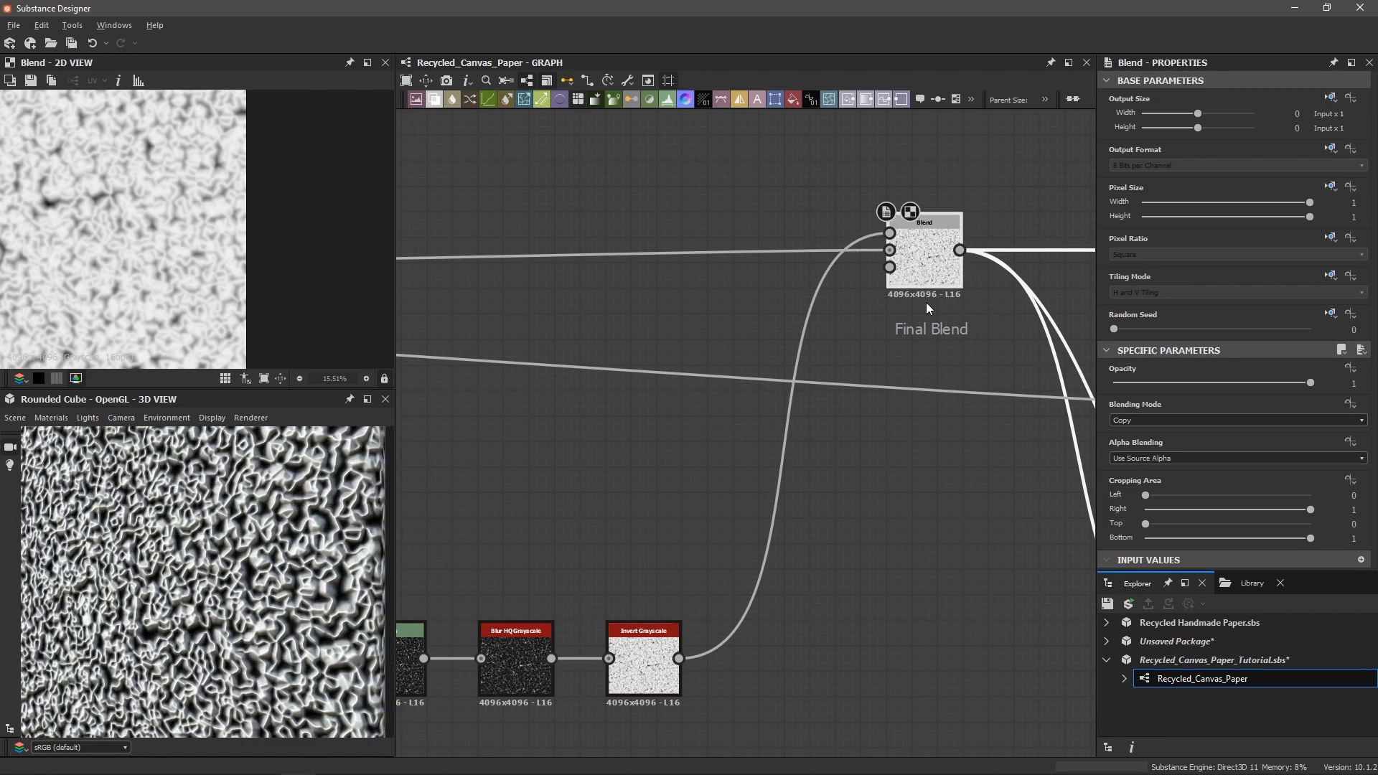
click(1157, 424)
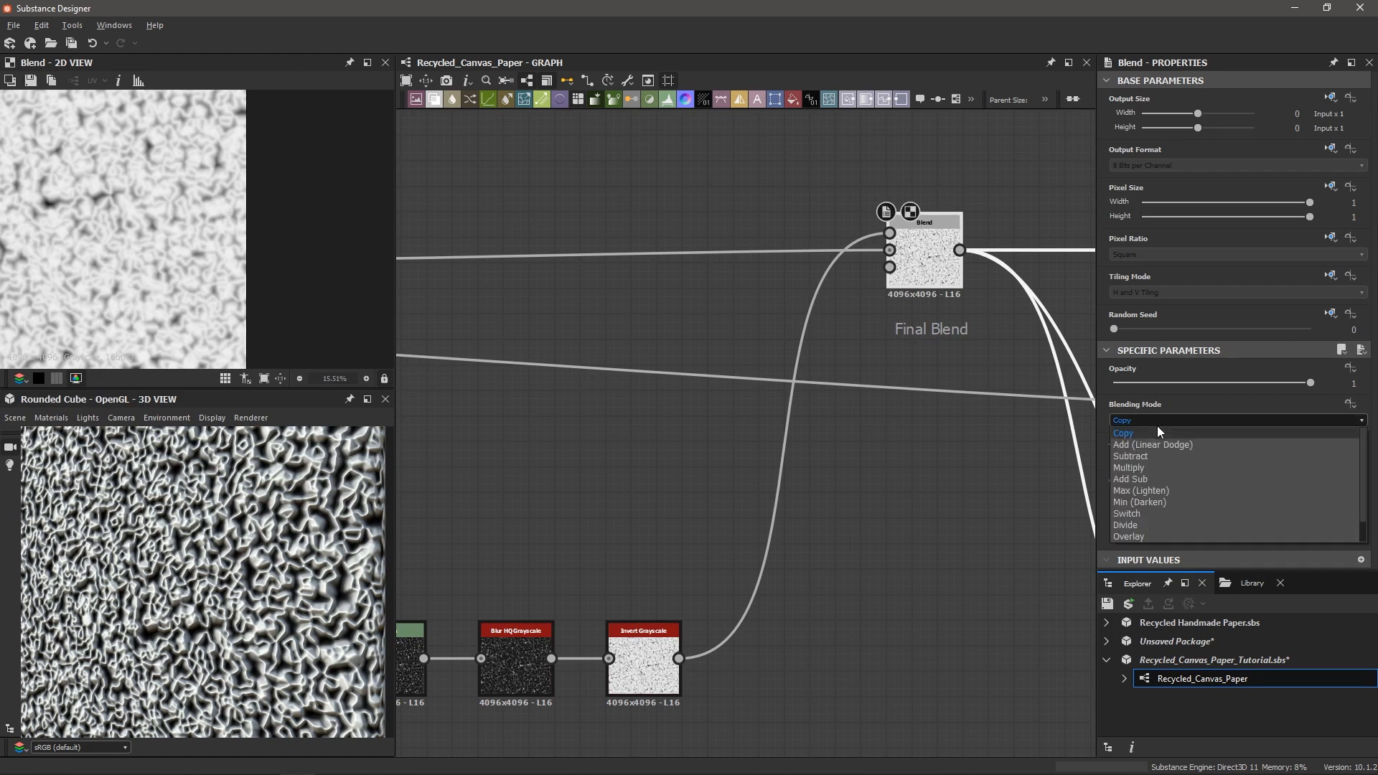
click(1147, 466)
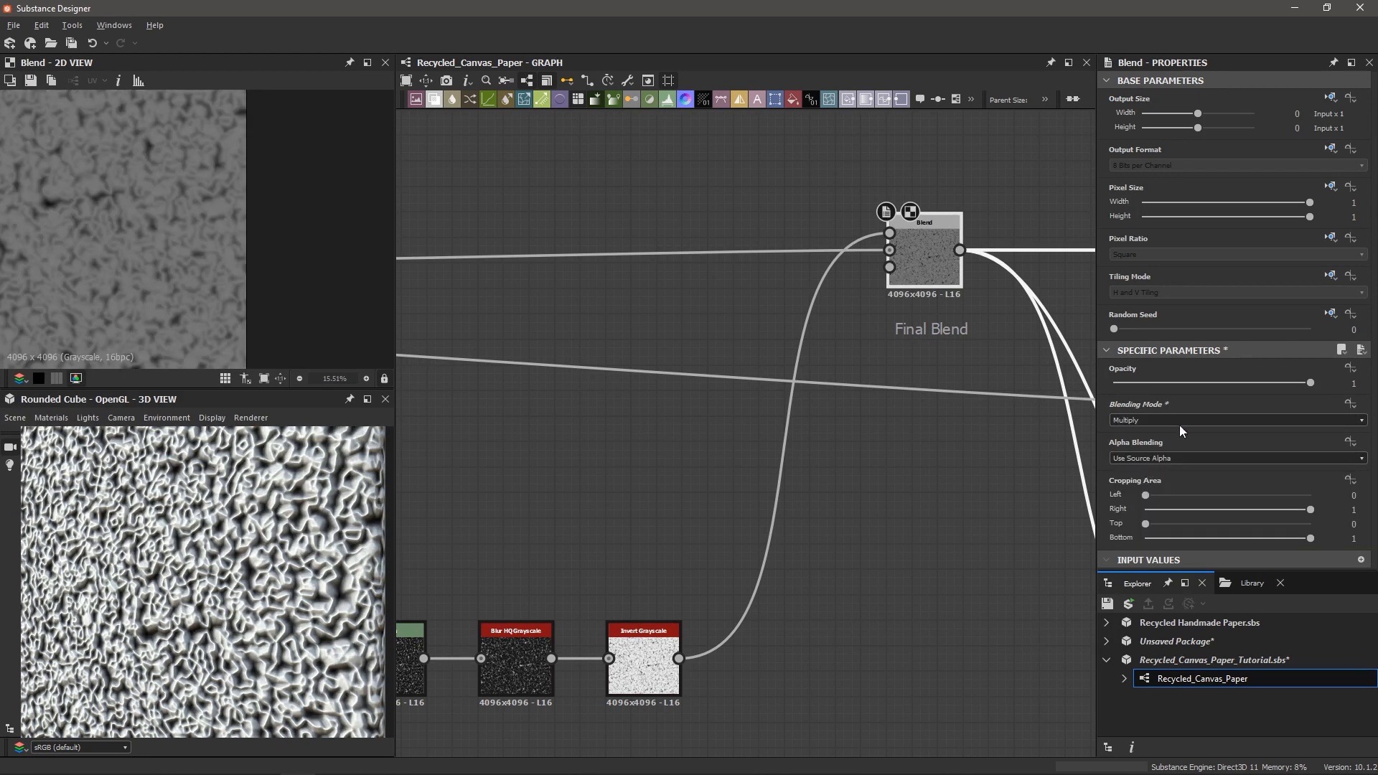
drag(1293, 383, 1126, 391)
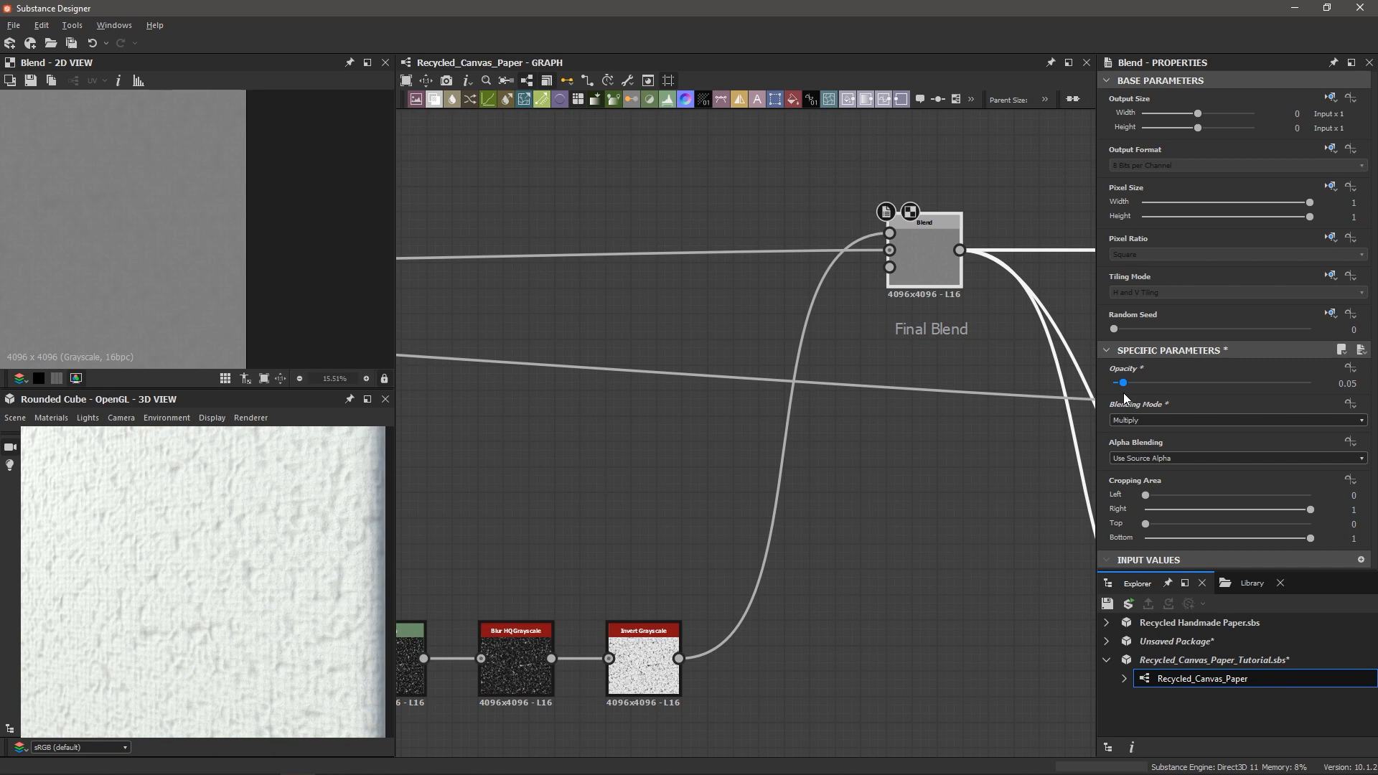
drag(1124, 394, 1121, 391)
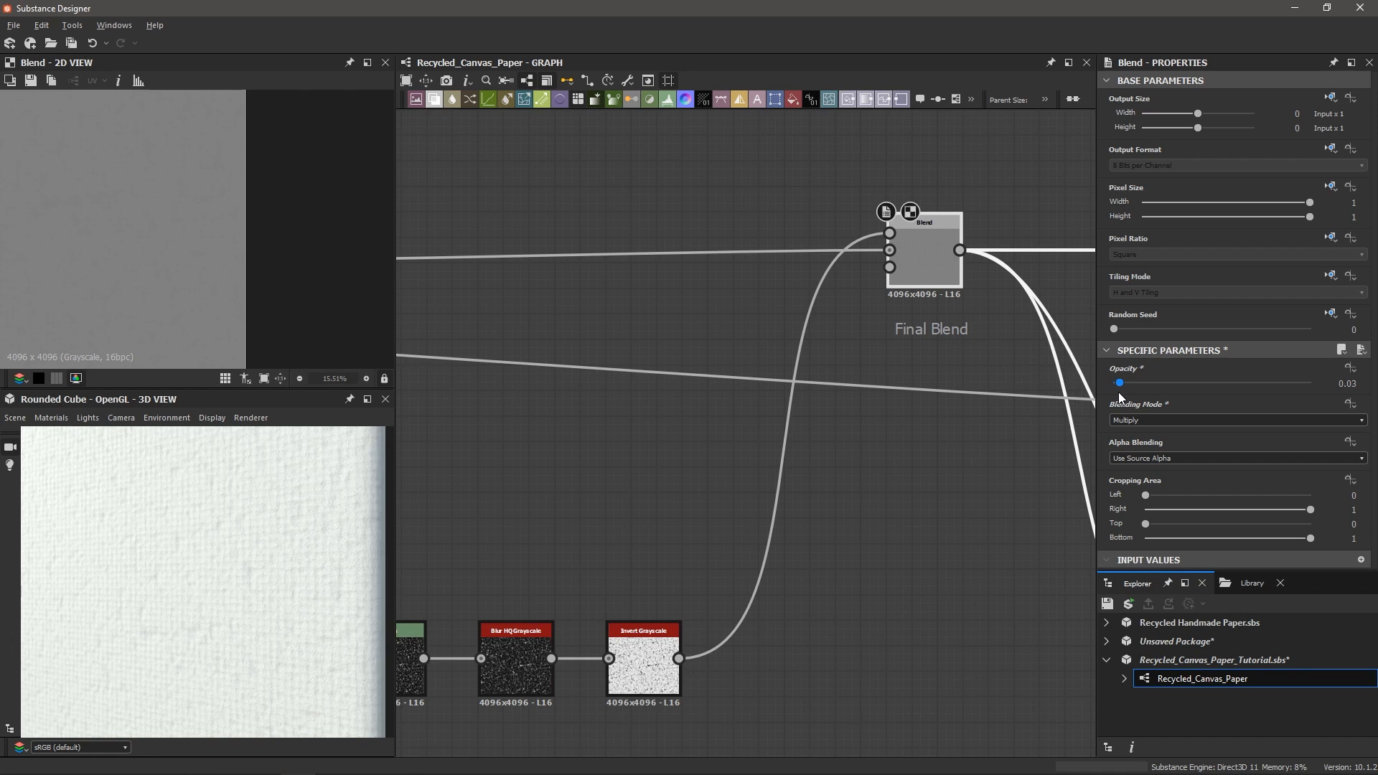
drag(1118, 388, 1120, 386)
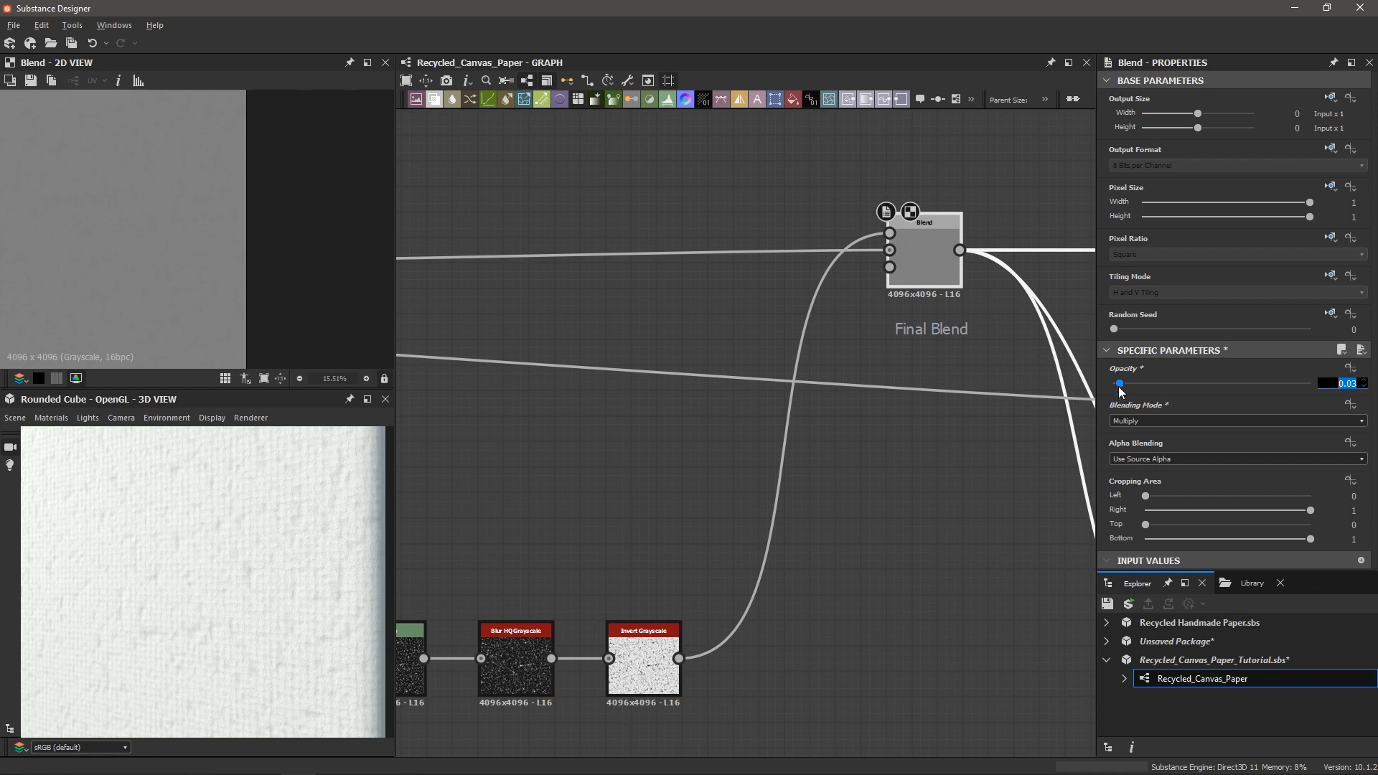
text(.015)
key(Return)
scroll(300, 577, up, 3)
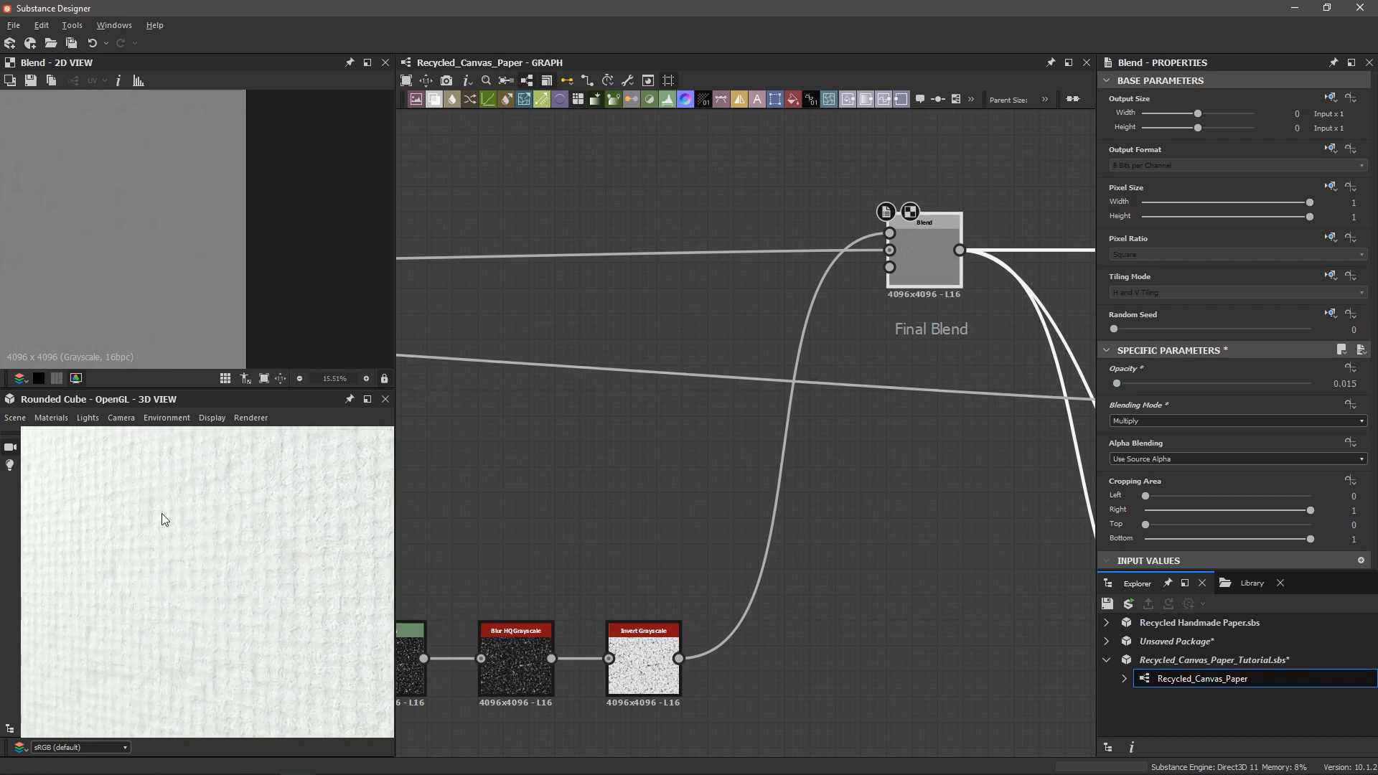
scroll(136, 578, down, 3)
middle_drag(169, 595, 217, 587)
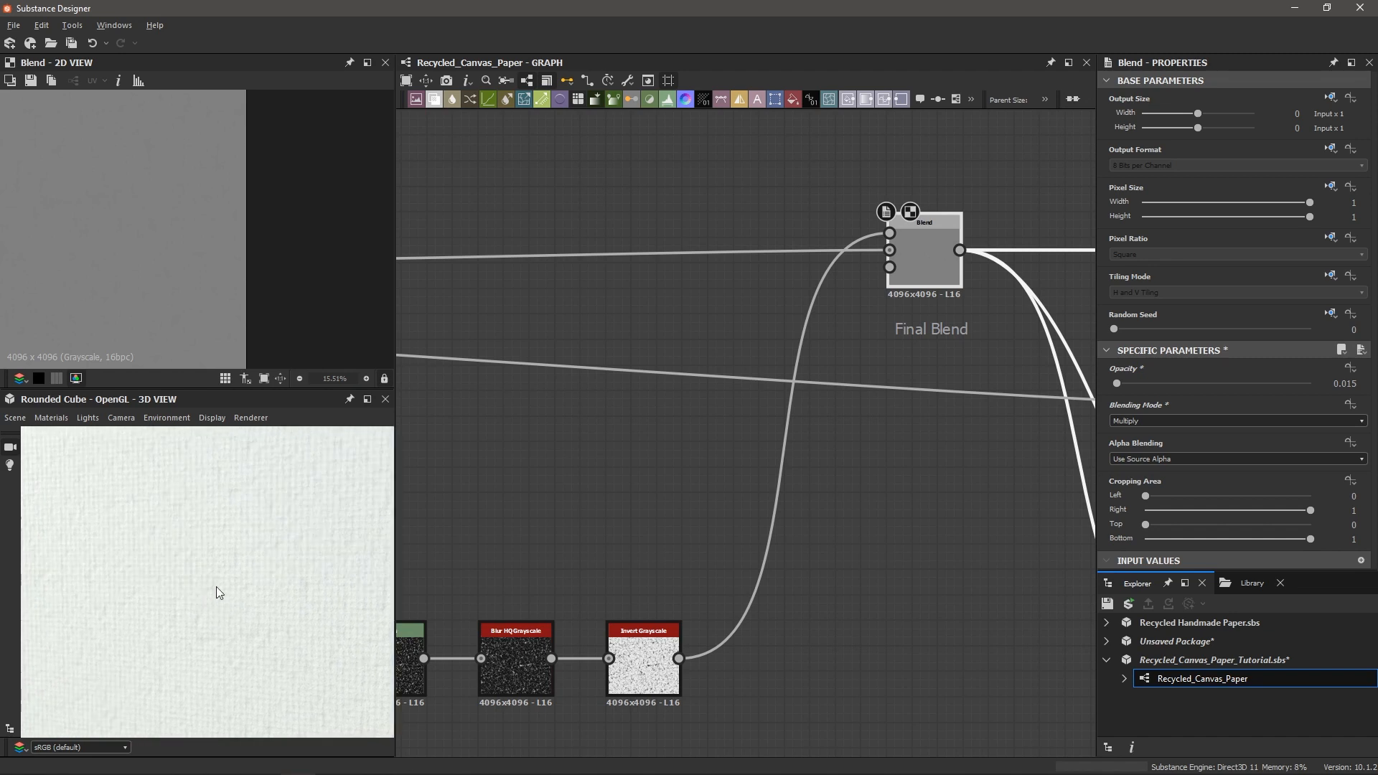
mouse_move(217, 587)
mouse_down()
mouse_move(192, 593)
mouse_move(200, 583)
mouse_move(226, 603)
mouse_move(238, 587)
mouse_up()
- Try Crystal 1 at a scale of 16 and adjust the Final Blend's opacity slightly
mouse_move(534, 528)
middle_down()
mouse_move(600, 520)
mouse_move(569, 510)
mouse_move(742, 503)
middle_up()
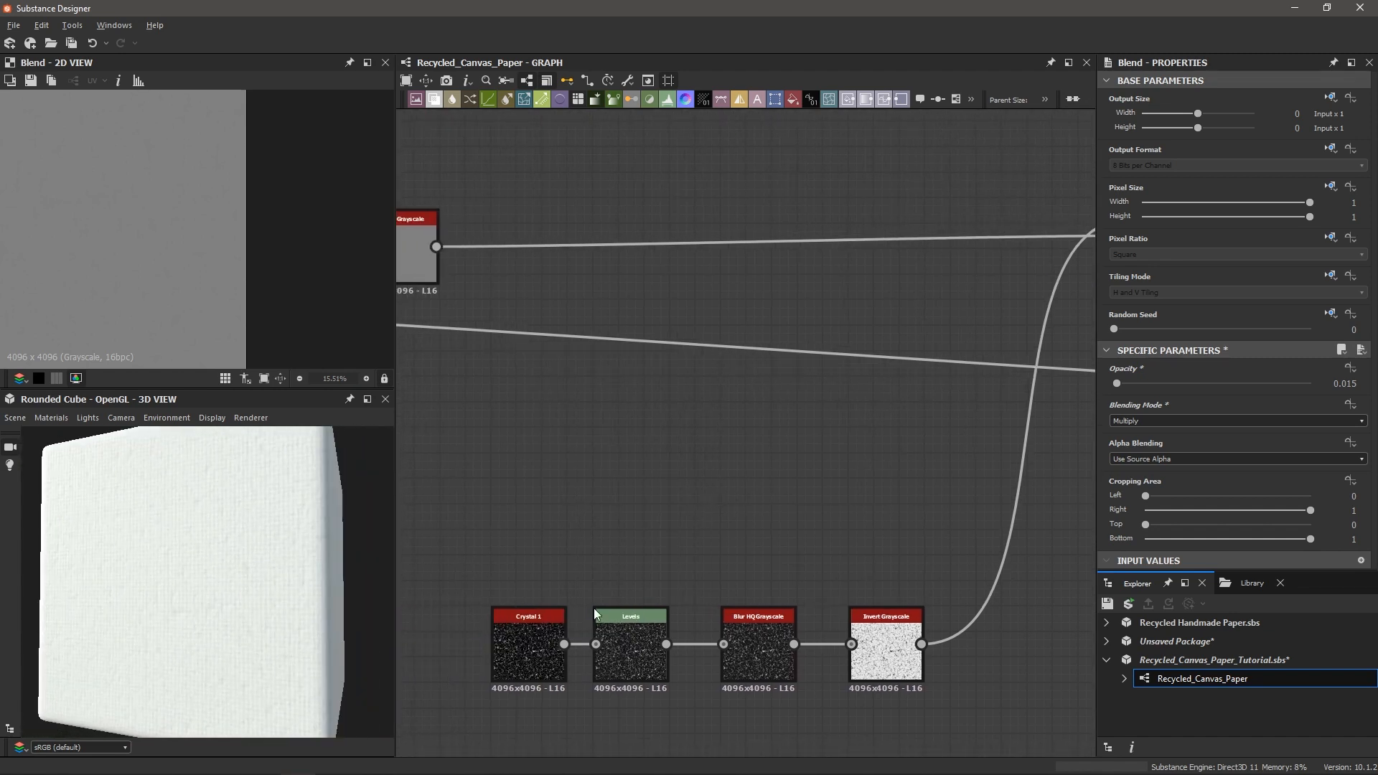
click(523, 644)
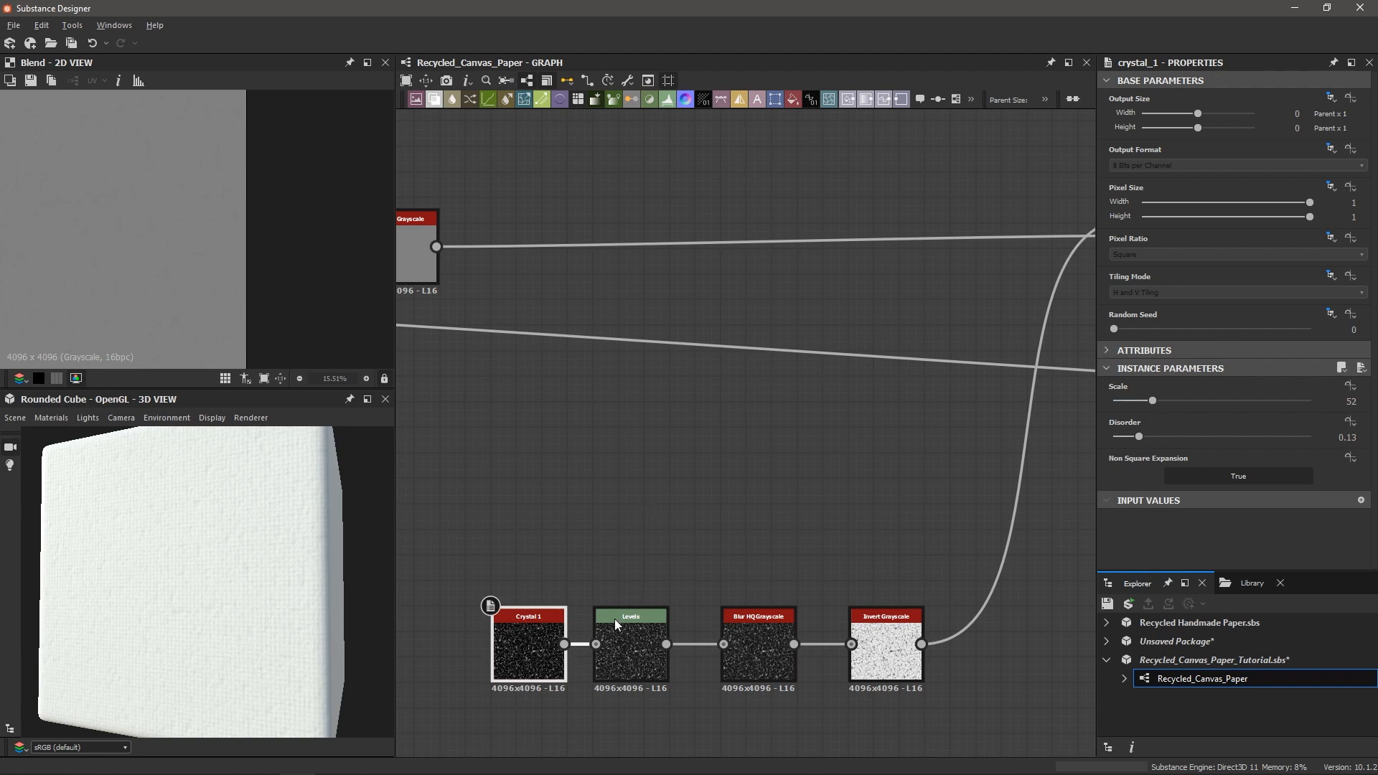
double_click(541, 652)
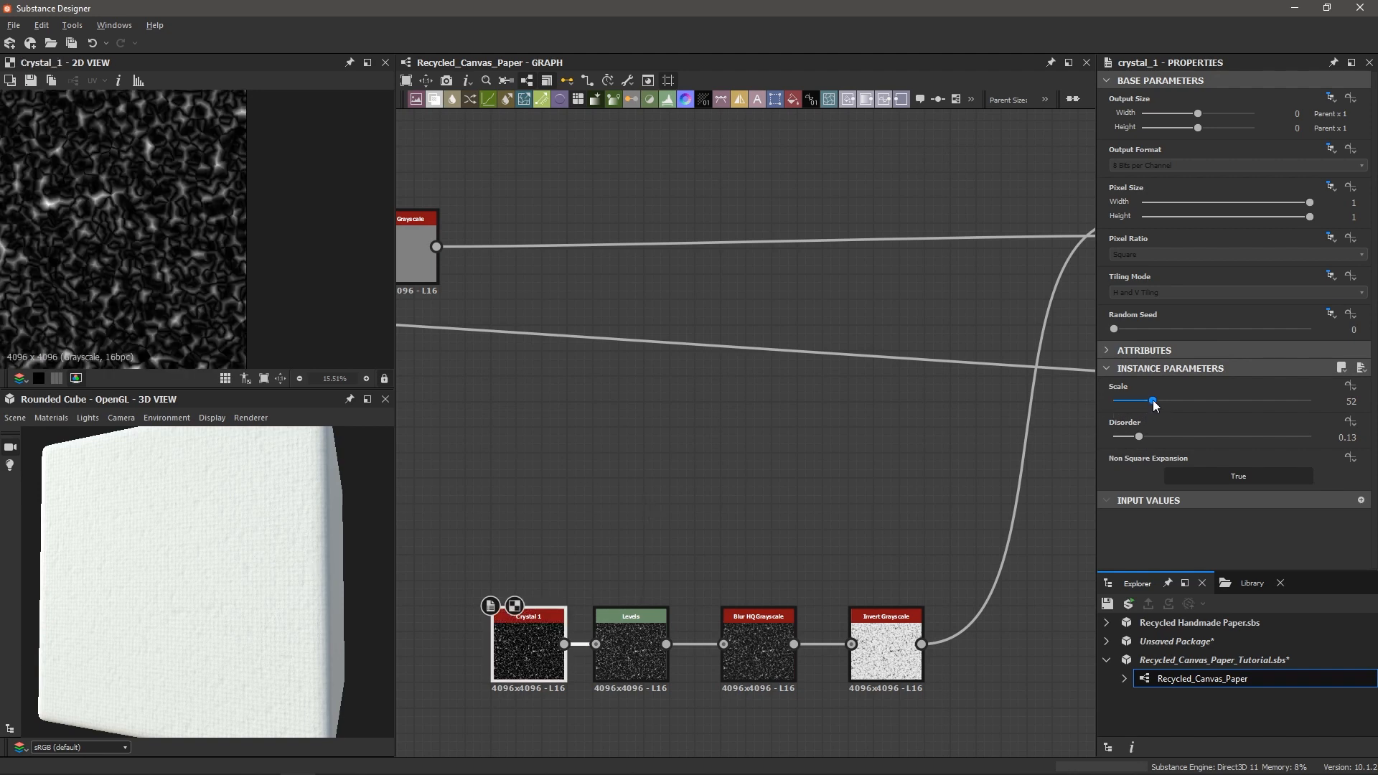
drag(1153, 404, 1125, 406)
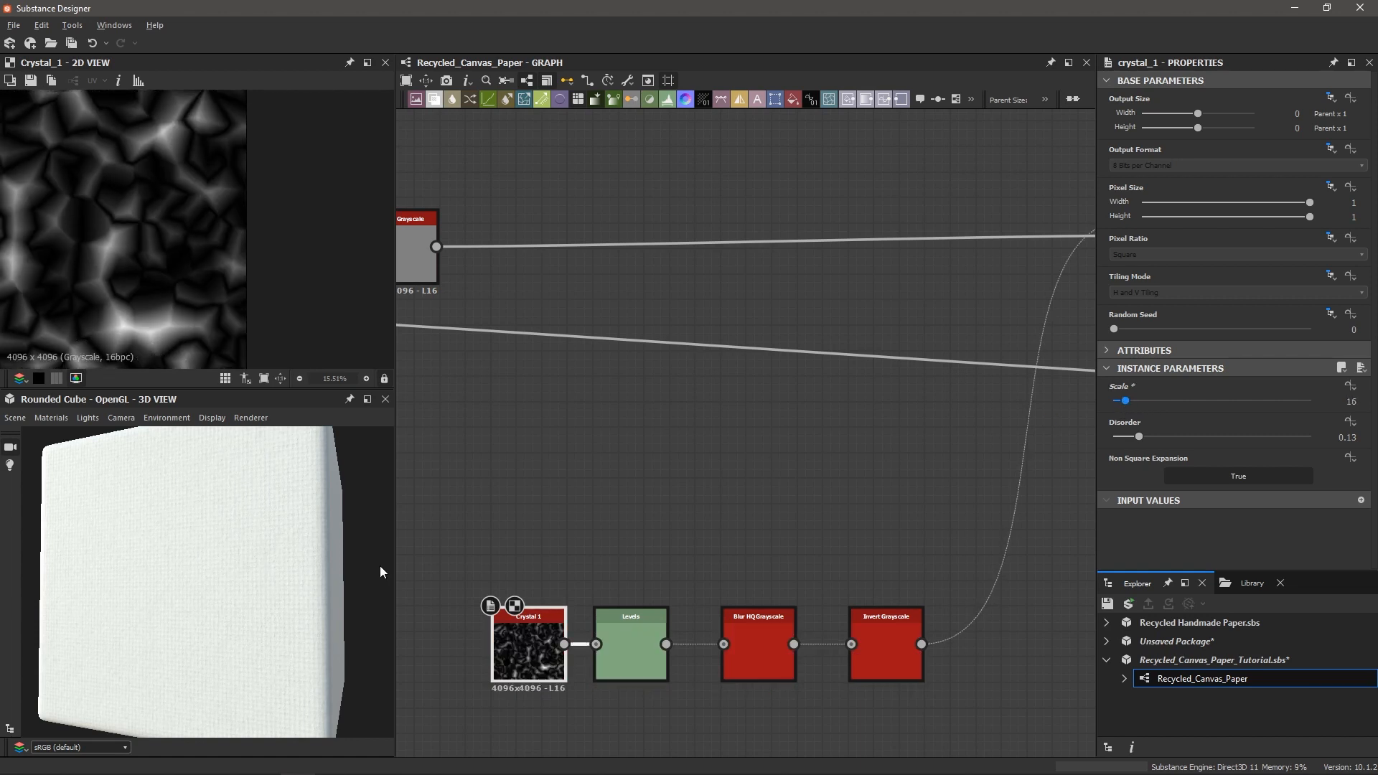
scroll(264, 605, up, 4)
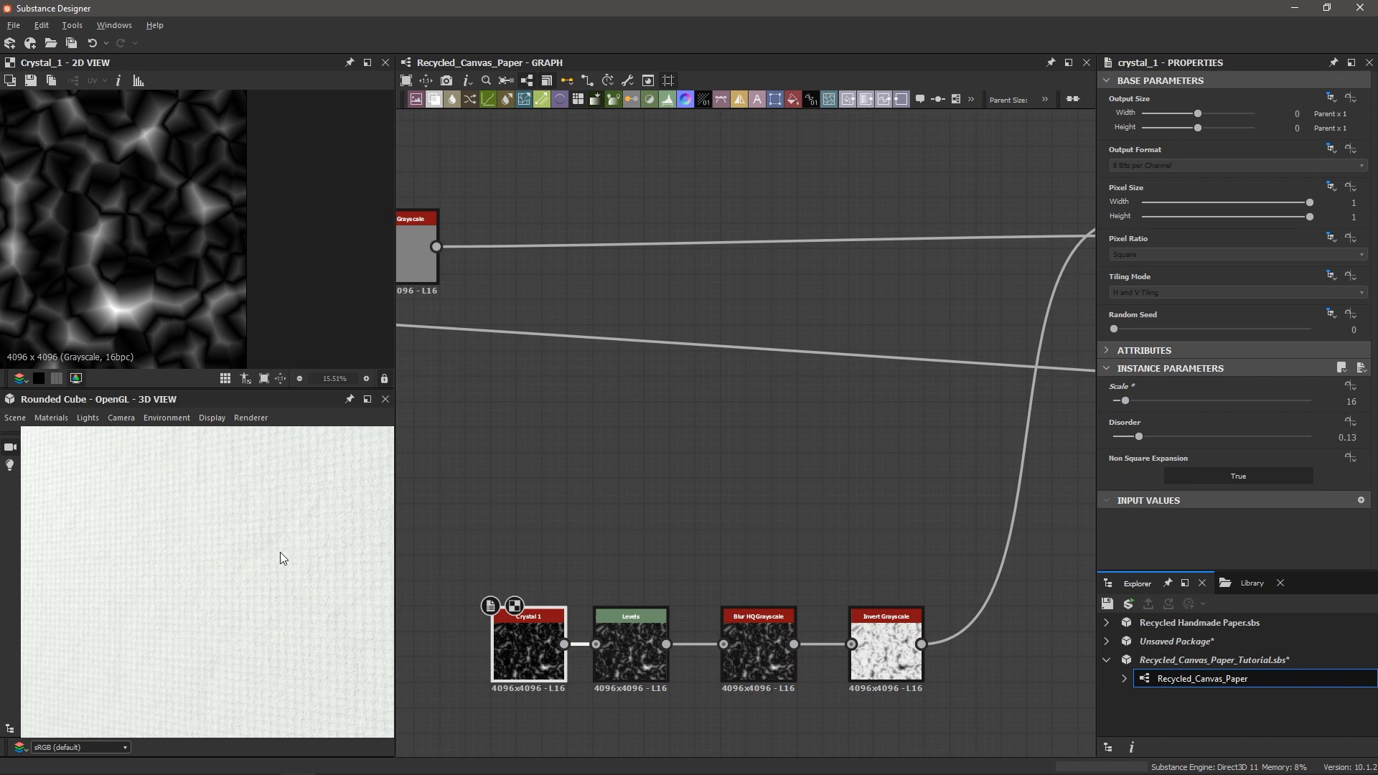
scroll(282, 557, down, 3)
scroll(628, 474, down, 2)
click(1002, 284)
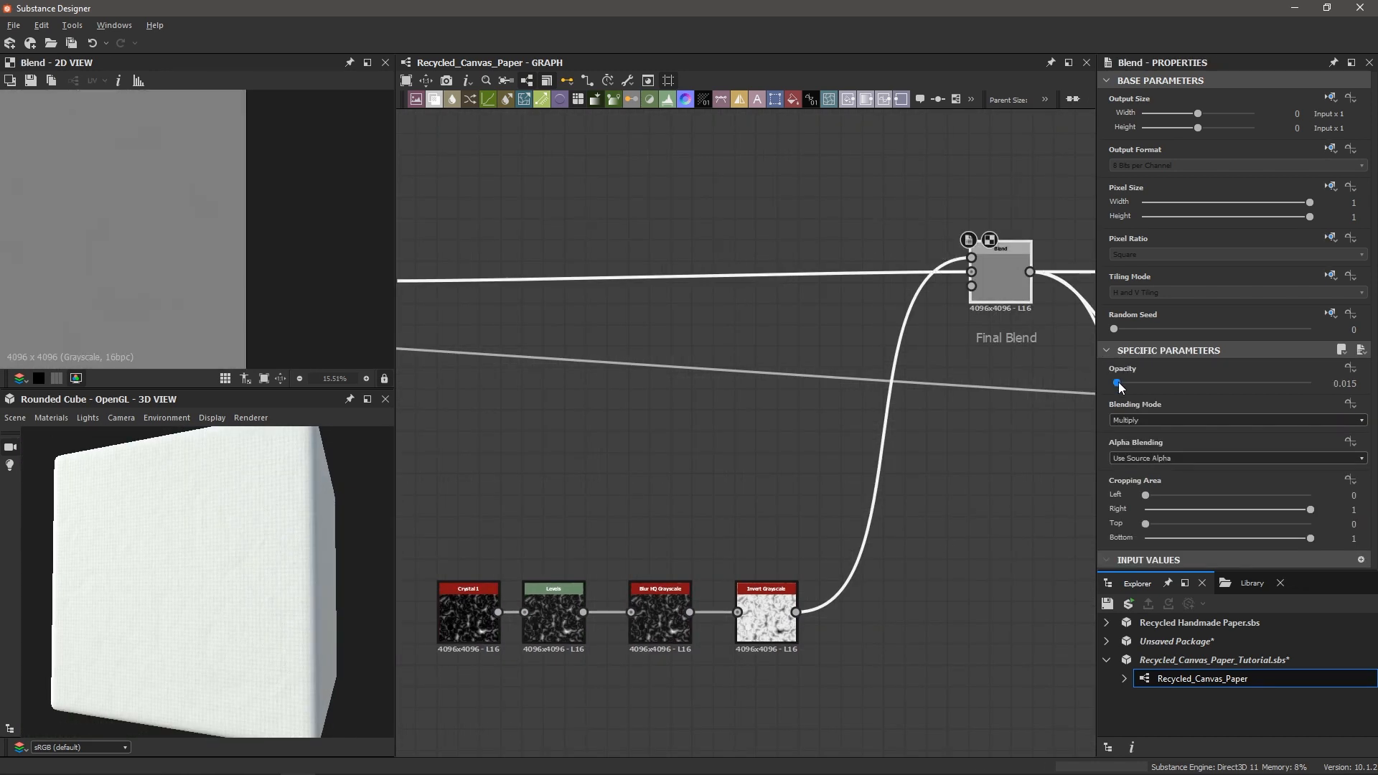
drag(1119, 383, 1122, 386)
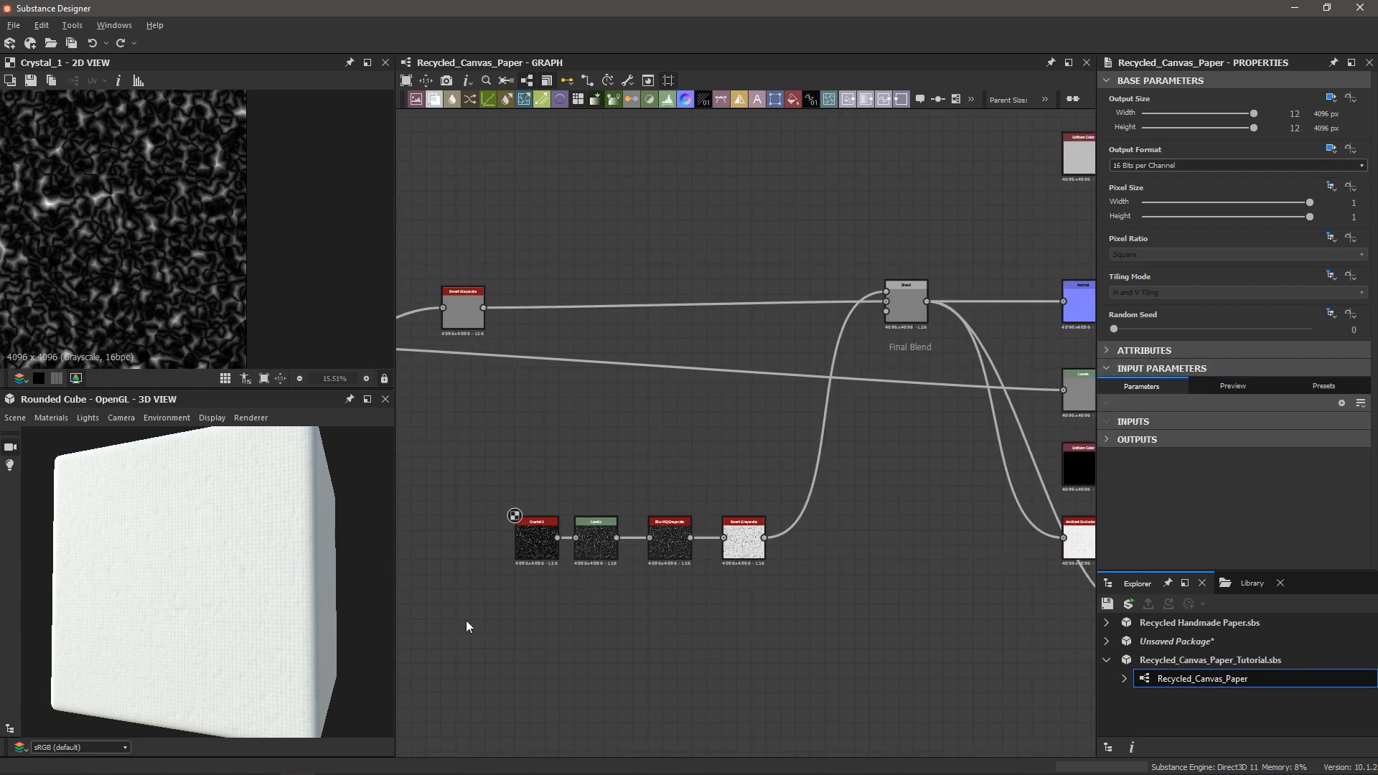
- Add a frame around the Crystal 1, Levels, Blur HQ Grayscale and Invert Grayscale nodes and title it "Creases"
scroll(531, 635, up, 3)
drag(476, 630, 939, 429)
key(space)
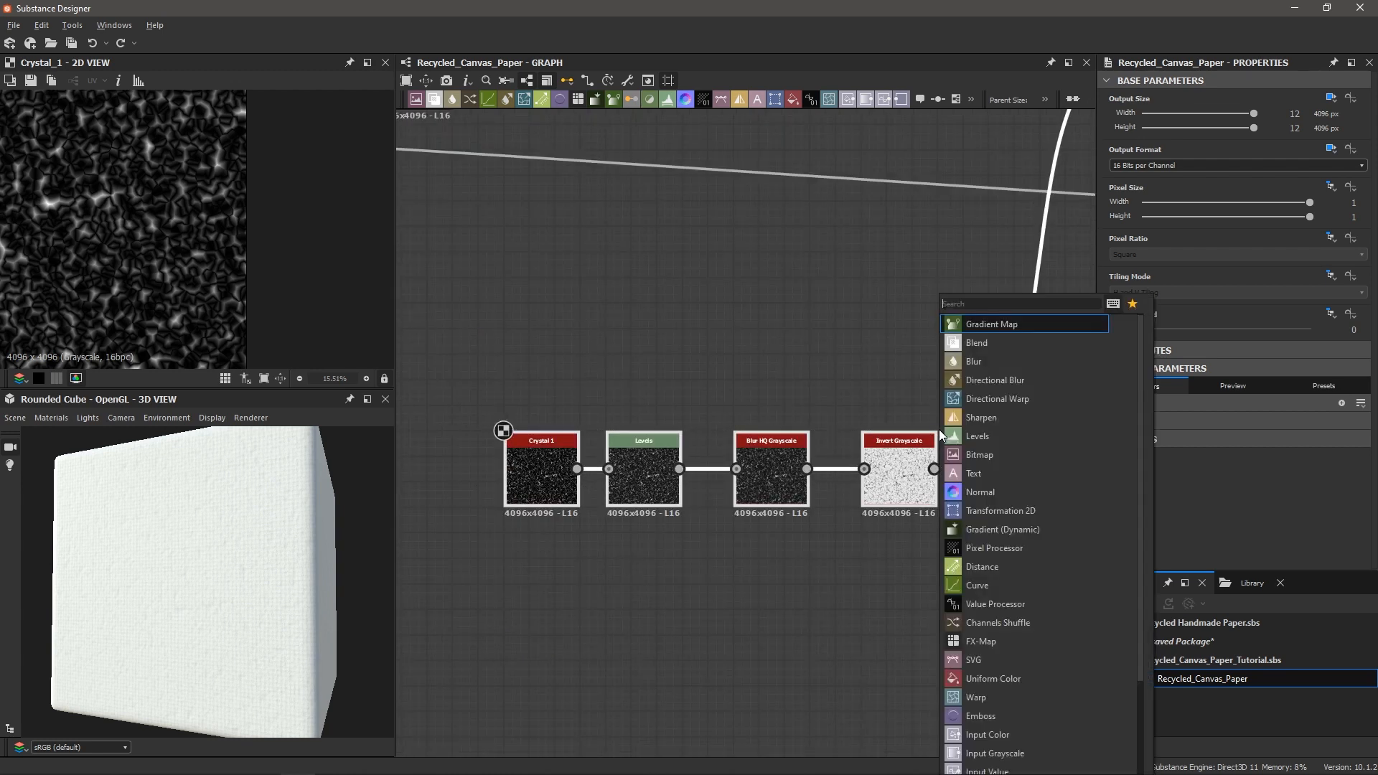
text(fra)
key(Return)
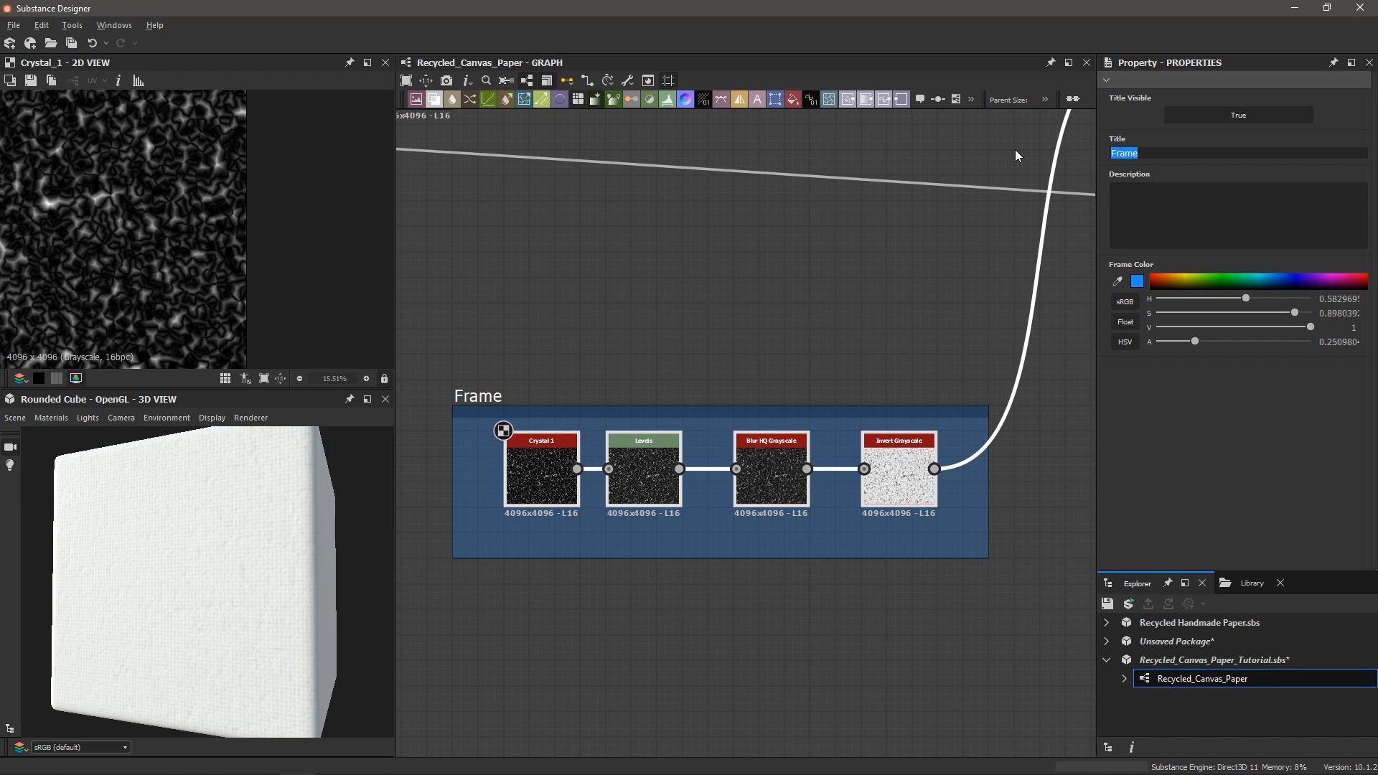
text(Creases)
key(Return)
scroll(815, 415, down, 5)
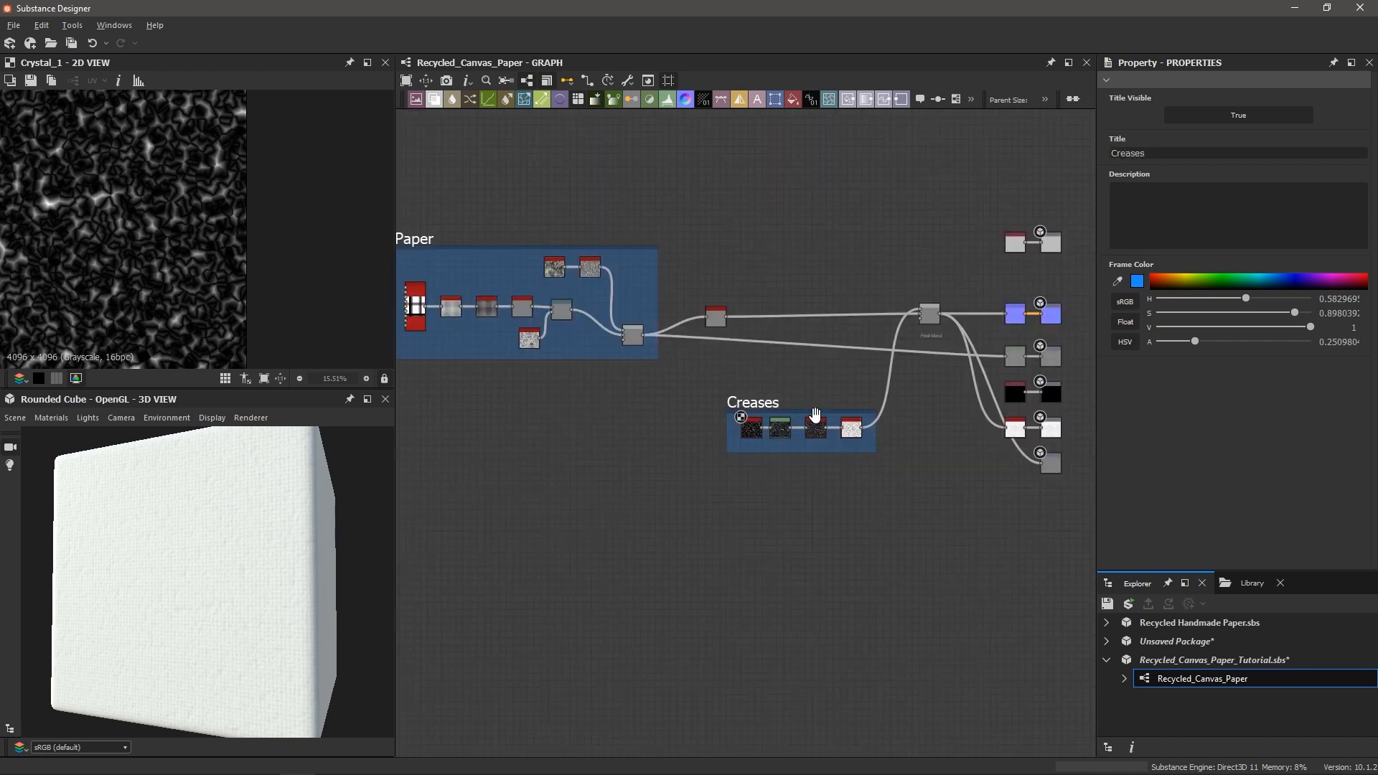
middle_drag(815, 415, 823, 417)
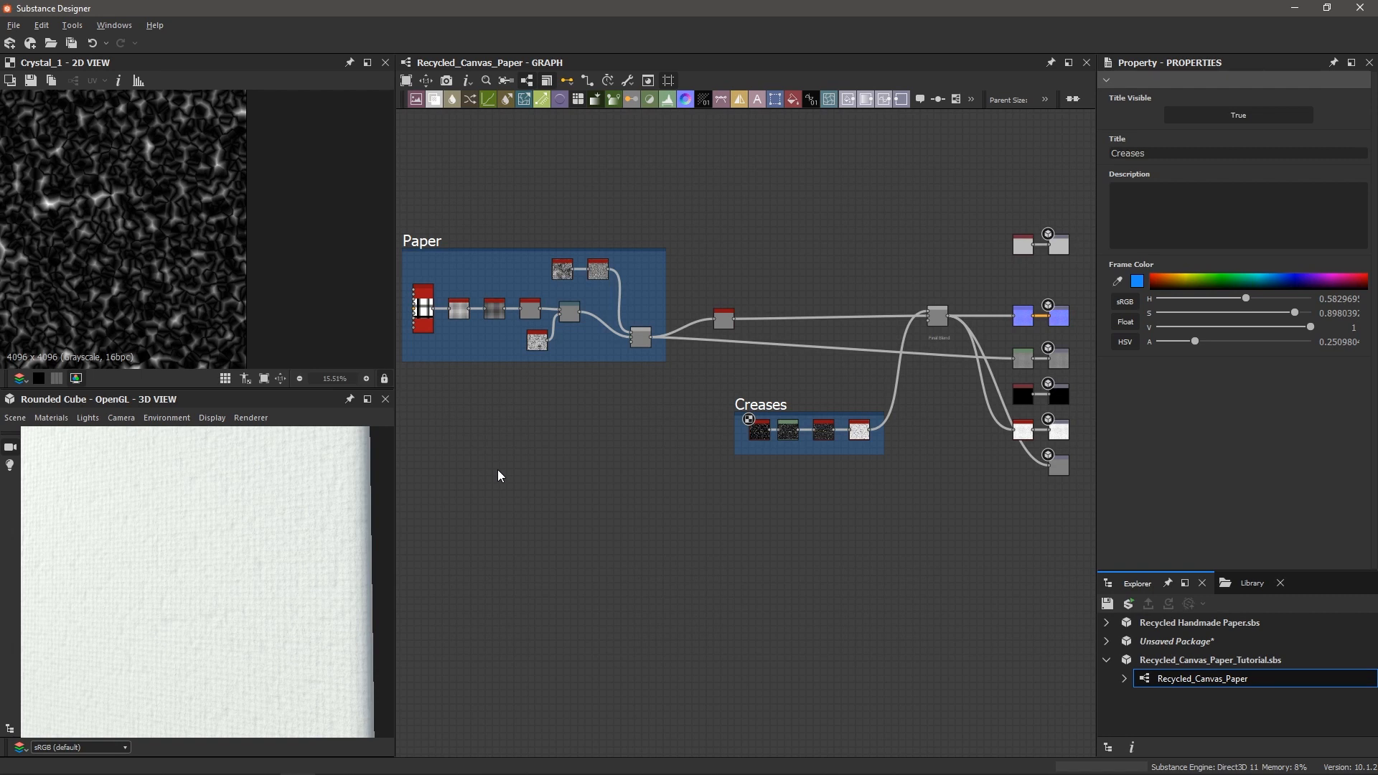
- Examine the graph layout around the Final Blend and the Uniform Color node that feeds the Base Color output
scroll(498, 470, down, 2)
middle_drag(546, 491, 571, 638)
scroll(691, 384, up, 3)
scroll(691, 385, down, 1)
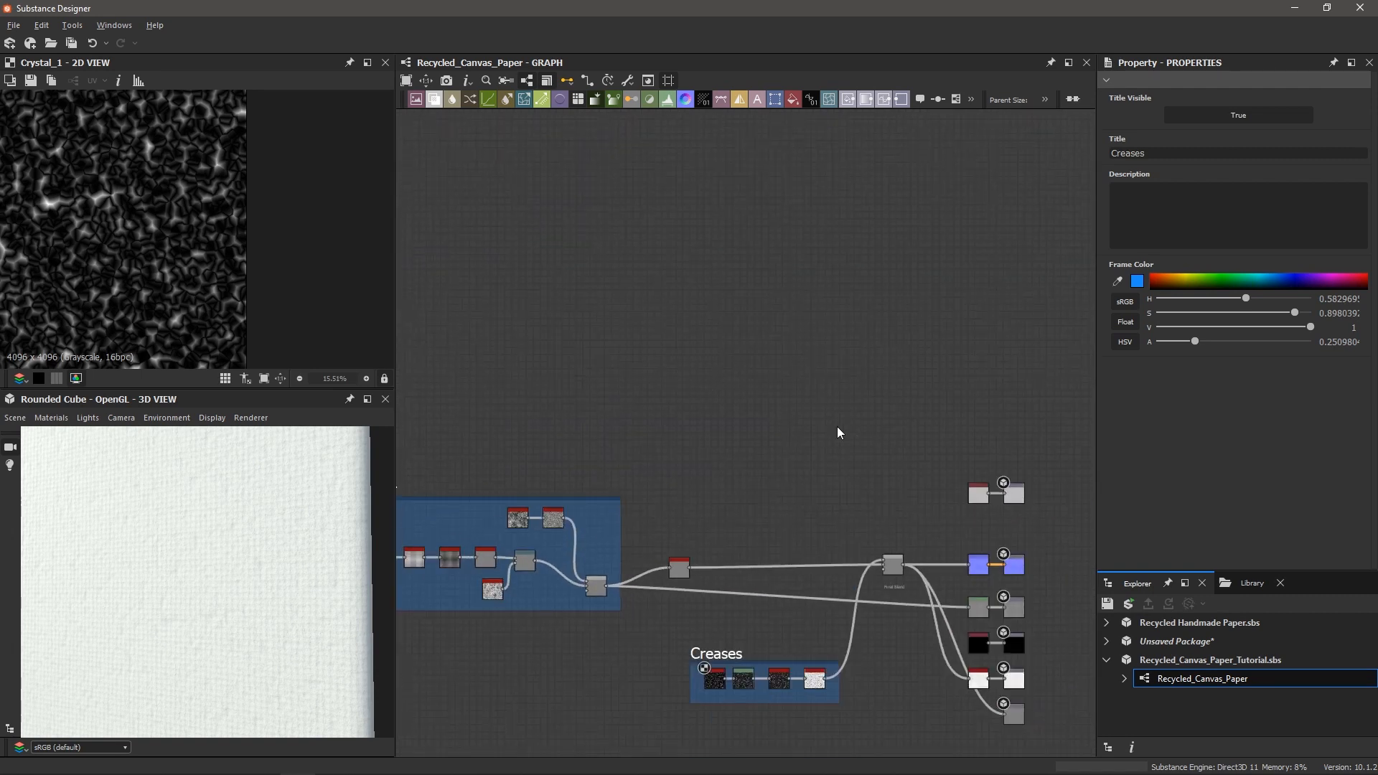
click(594, 368)
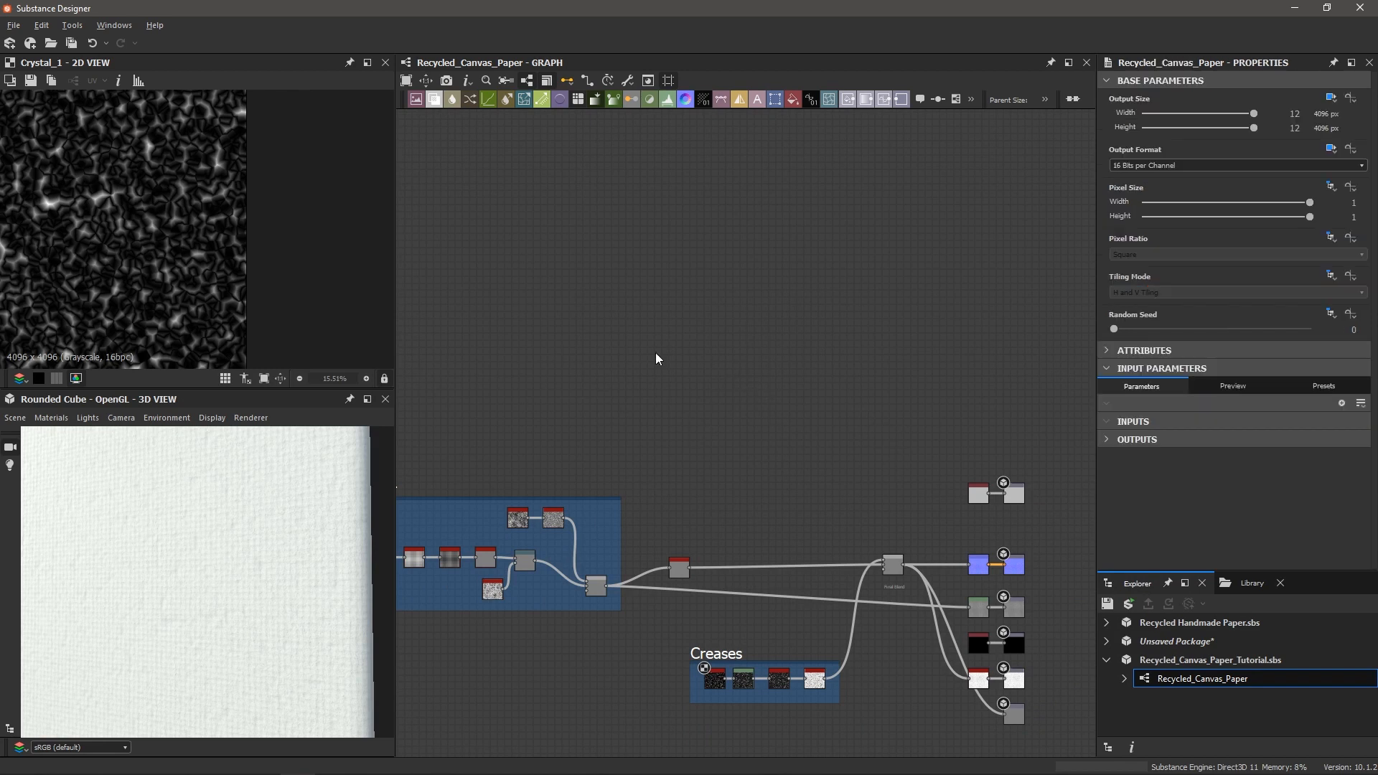
scroll(692, 393, up, 2)
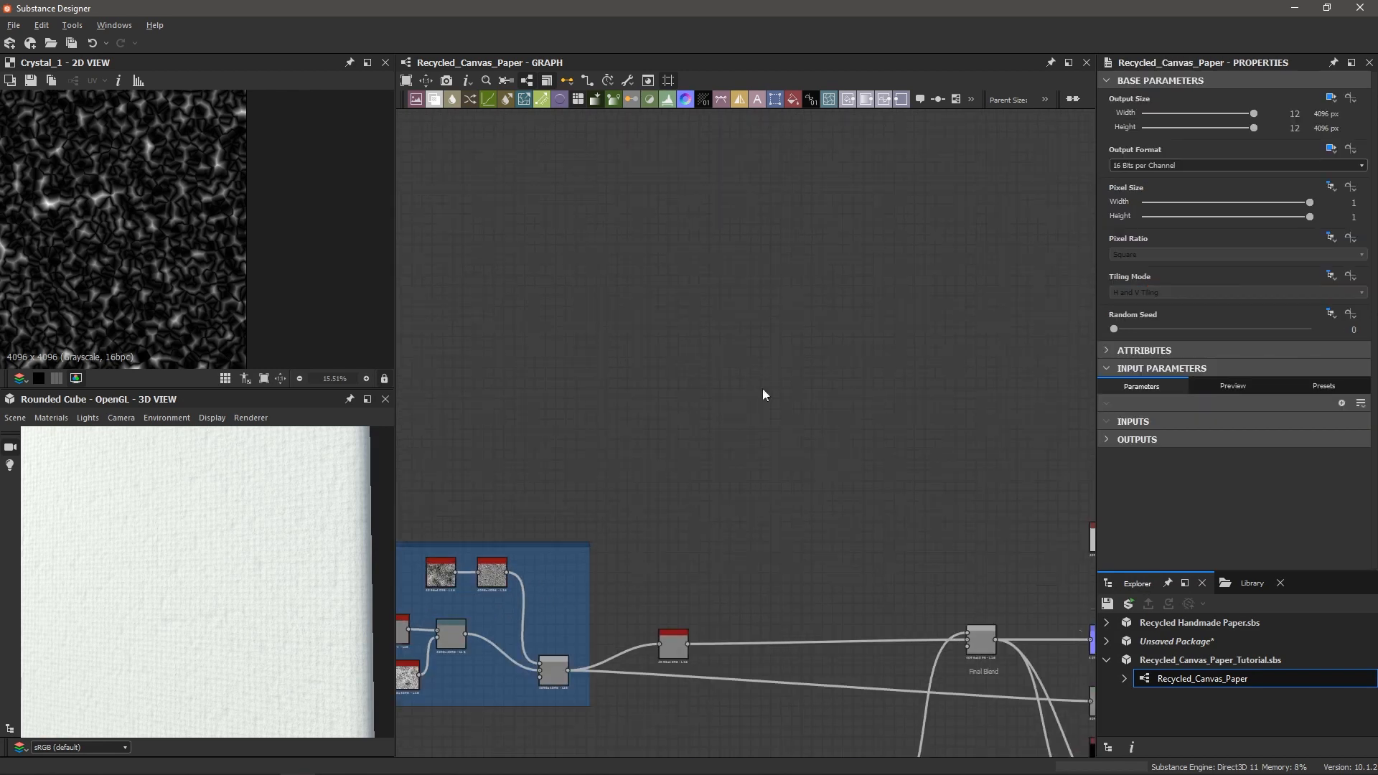
middle_drag(995, 490, 760, 407)
scroll(760, 408, up, 3)
middle_drag(1035, 492, 886, 495)
scroll(886, 495, up, 4)
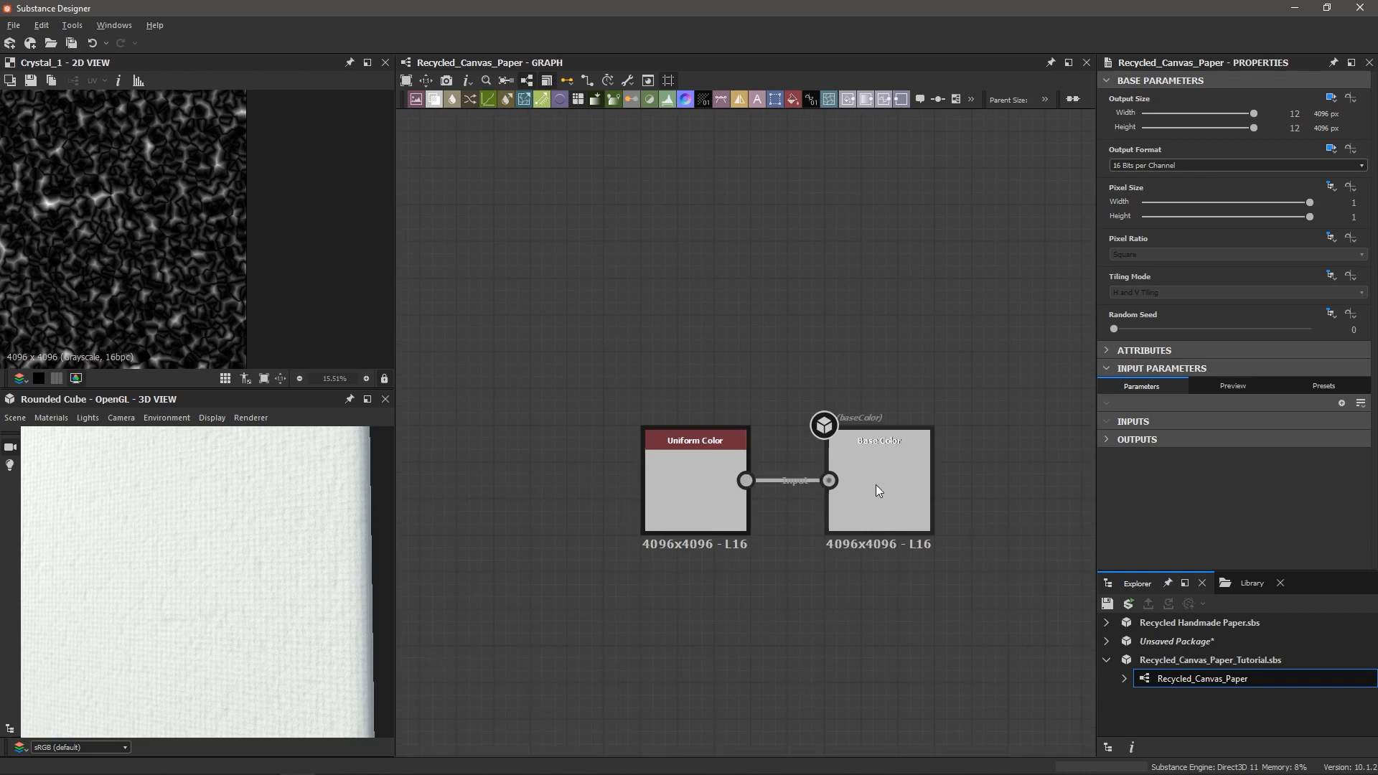
scroll(650, 417, down, 5)
scroll(584, 386, down, 2)
middle_drag(526, 372, 714, 378)
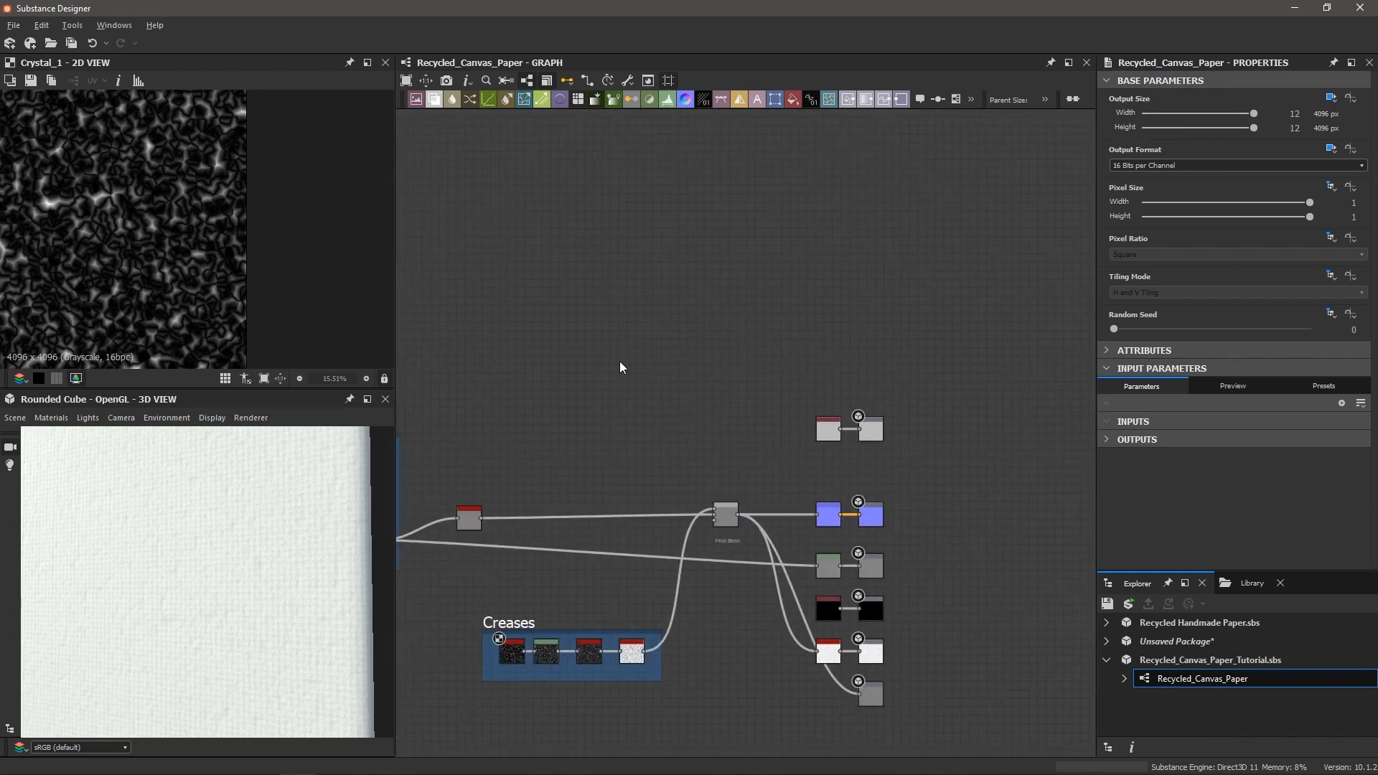
scroll(596, 352, down, 2)
middle_drag(570, 338, 635, 341)
scroll(719, 403, up, 3)
scroll(773, 416, up, 1)
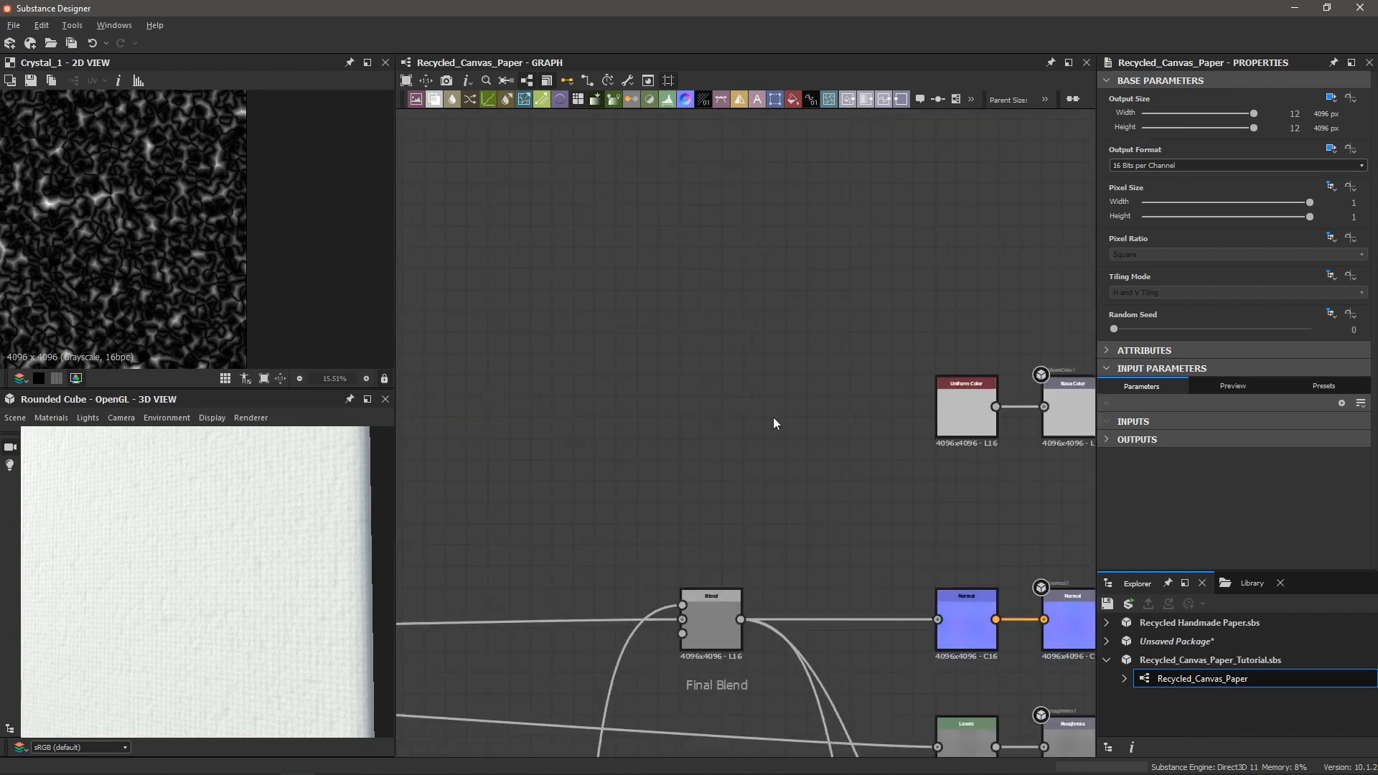
scroll(773, 416, up, 1)
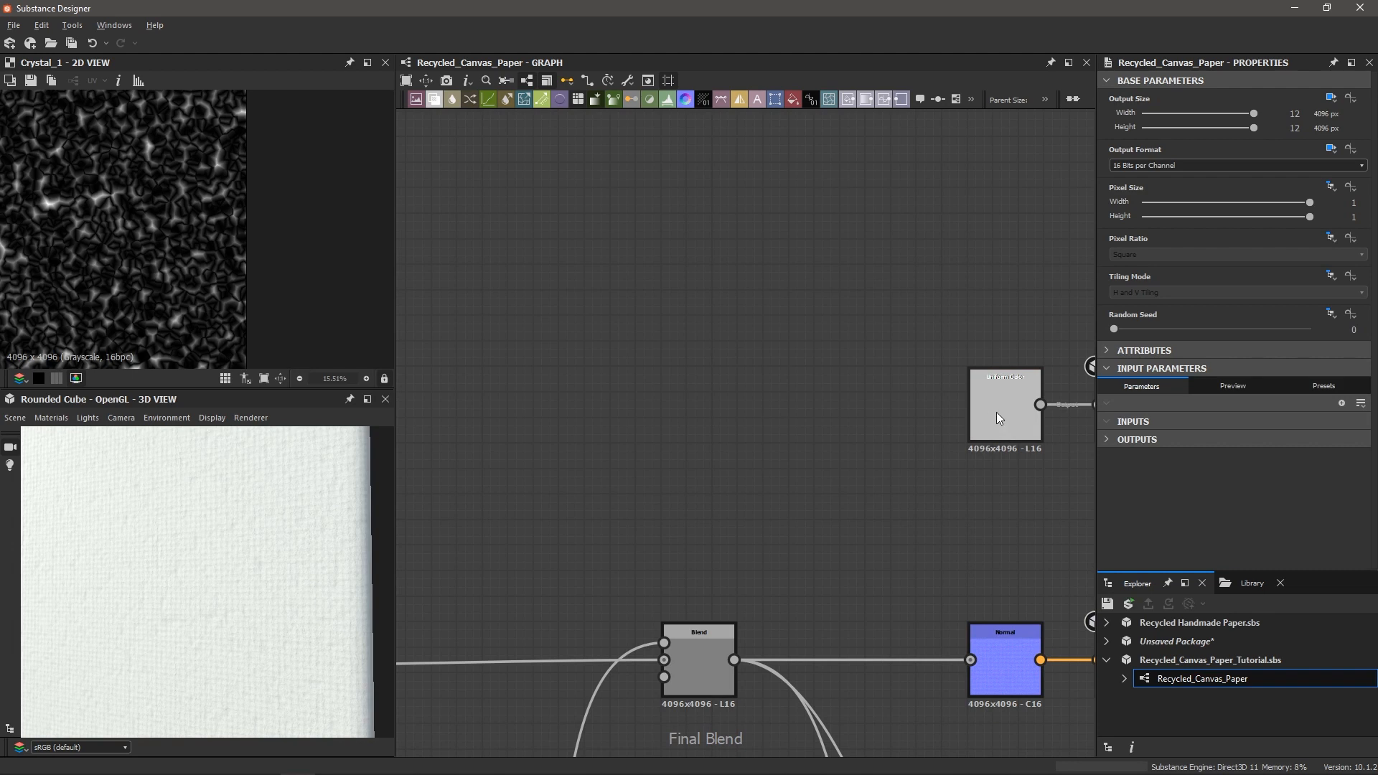
- Add a frame around the Uniform Color node and move the framed node farther away from the Base Color output
click(997, 412)
middle_drag(848, 394, 674, 402)
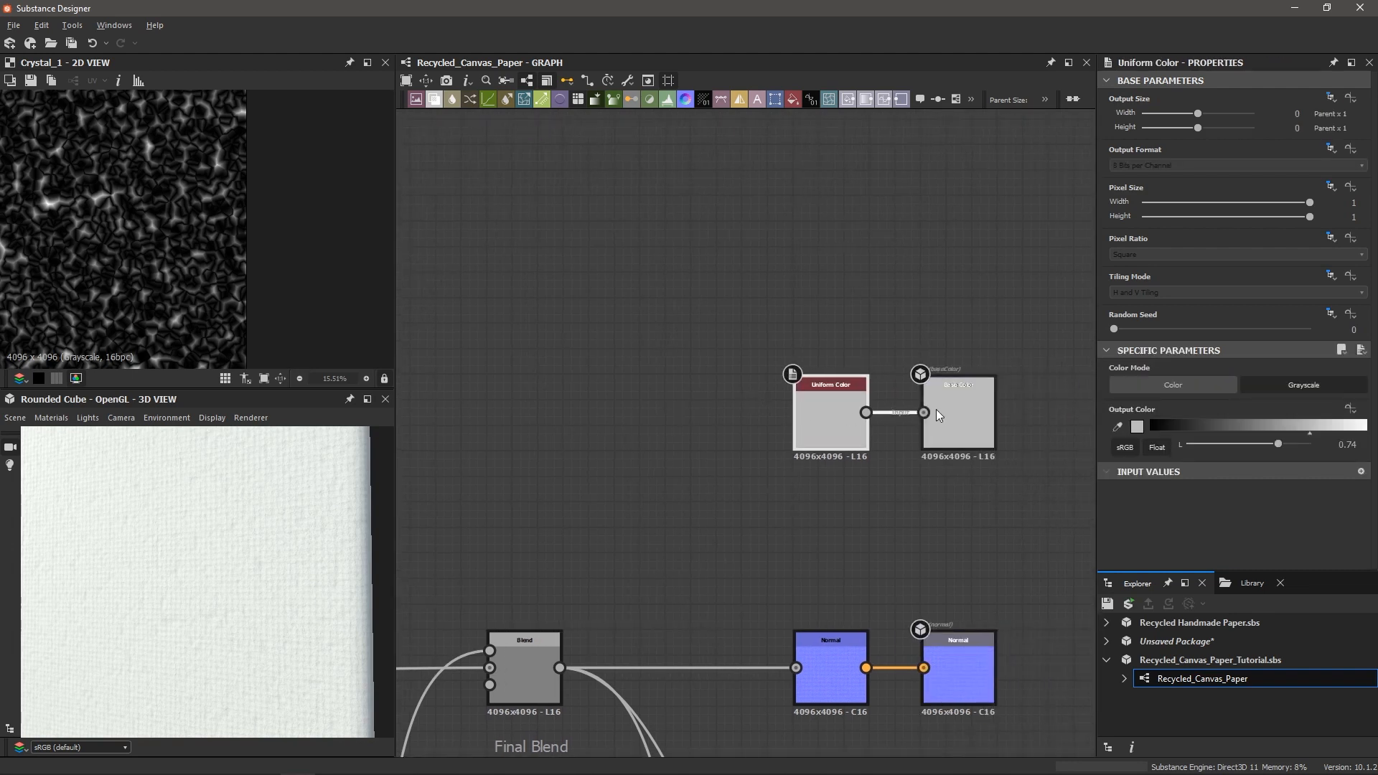
right_click(825, 415)
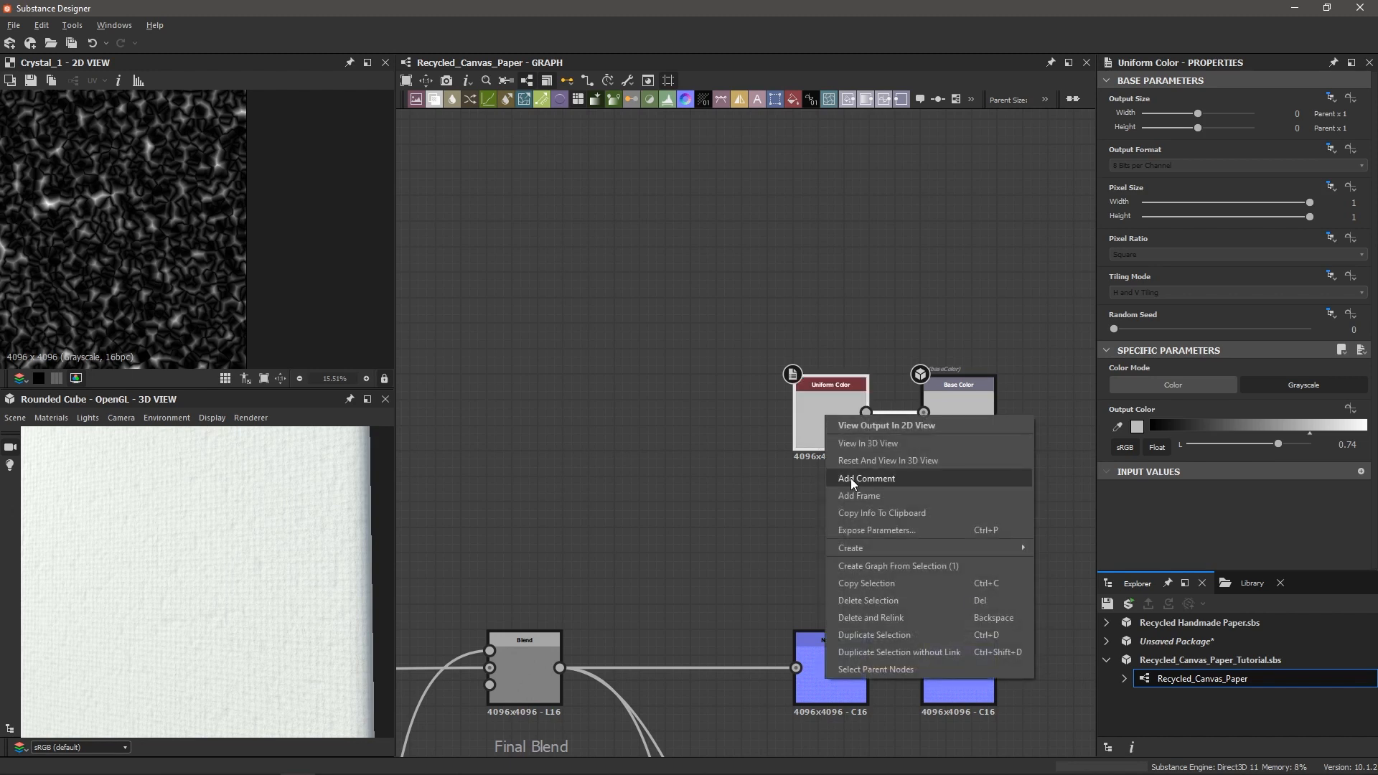
click(840, 495)
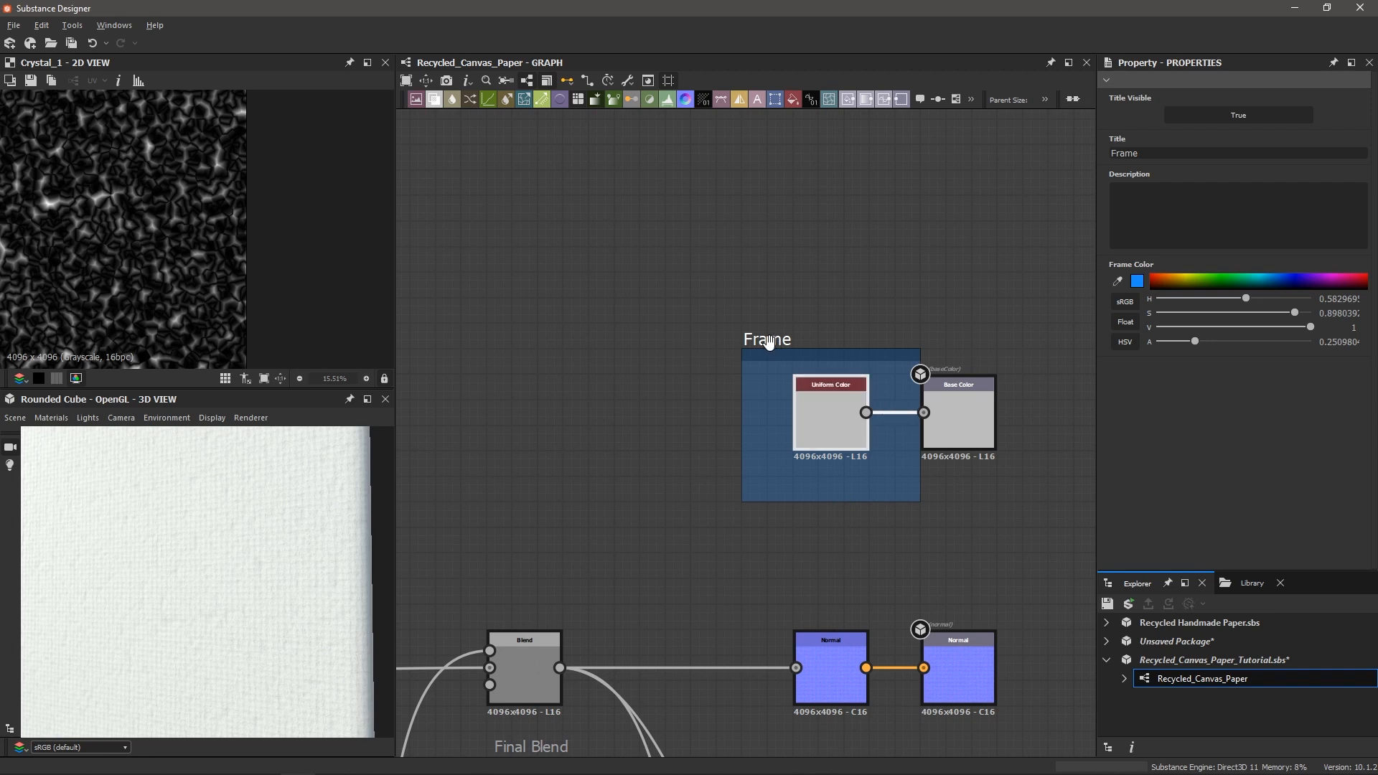
drag(768, 343, 463, 343)
scroll(811, 352, down, 2)
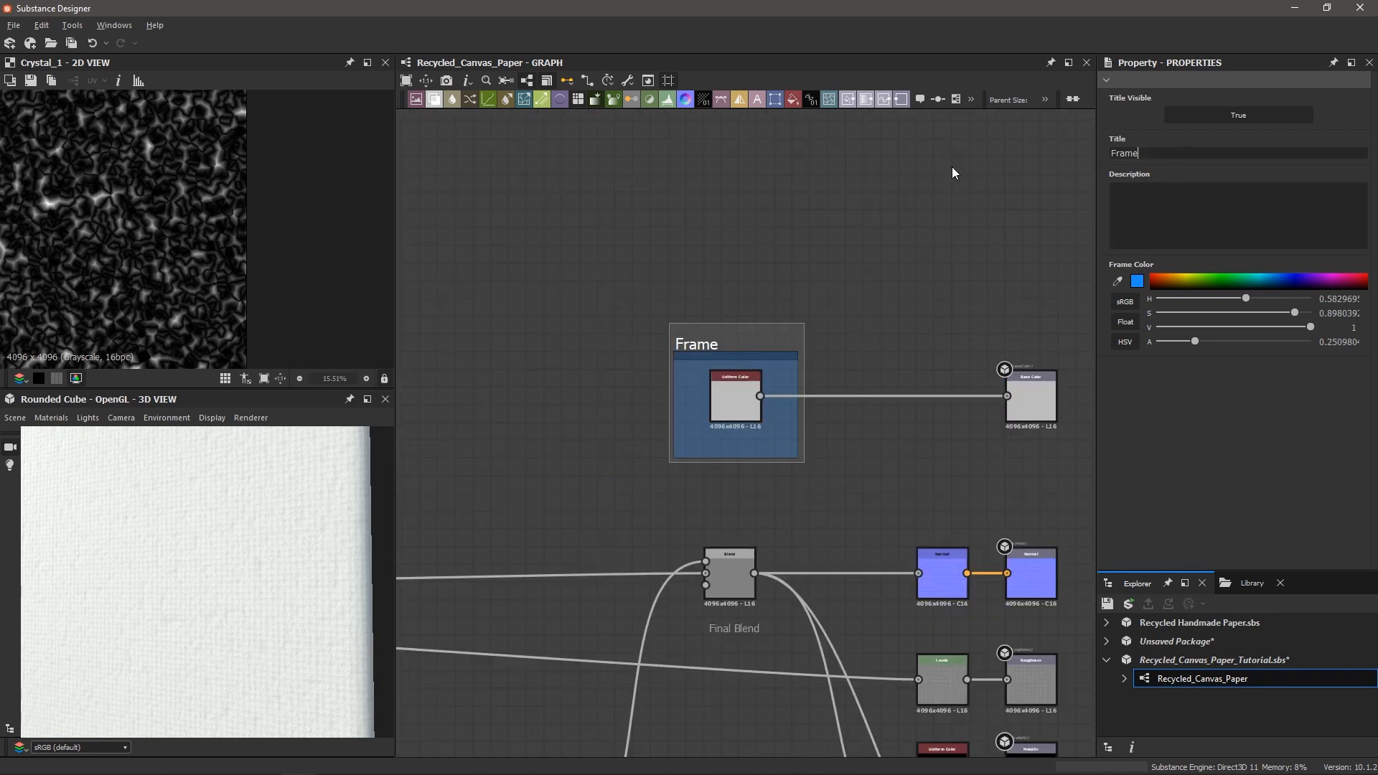
- Title the frame around the Uniform Color node "Paper Color"
drag(1164, 154, 1048, 152)
text(Paper Color)
click(1061, 151)
- Add a Dirt Gradient node in the empty graph area above the Paper Color frame
scroll(623, 281, down, 2)
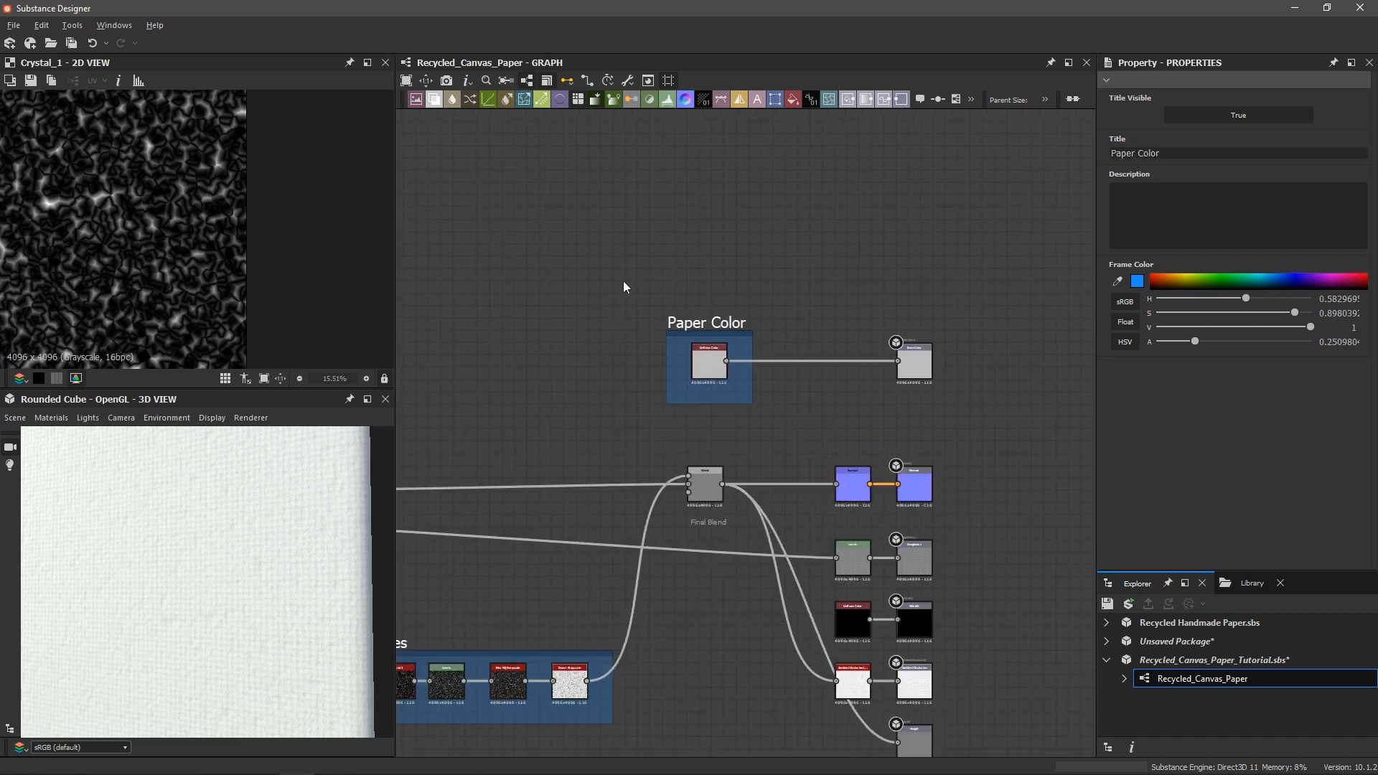
middle_drag(548, 287, 742, 270)
middle_drag(706, 216, 683, 271)
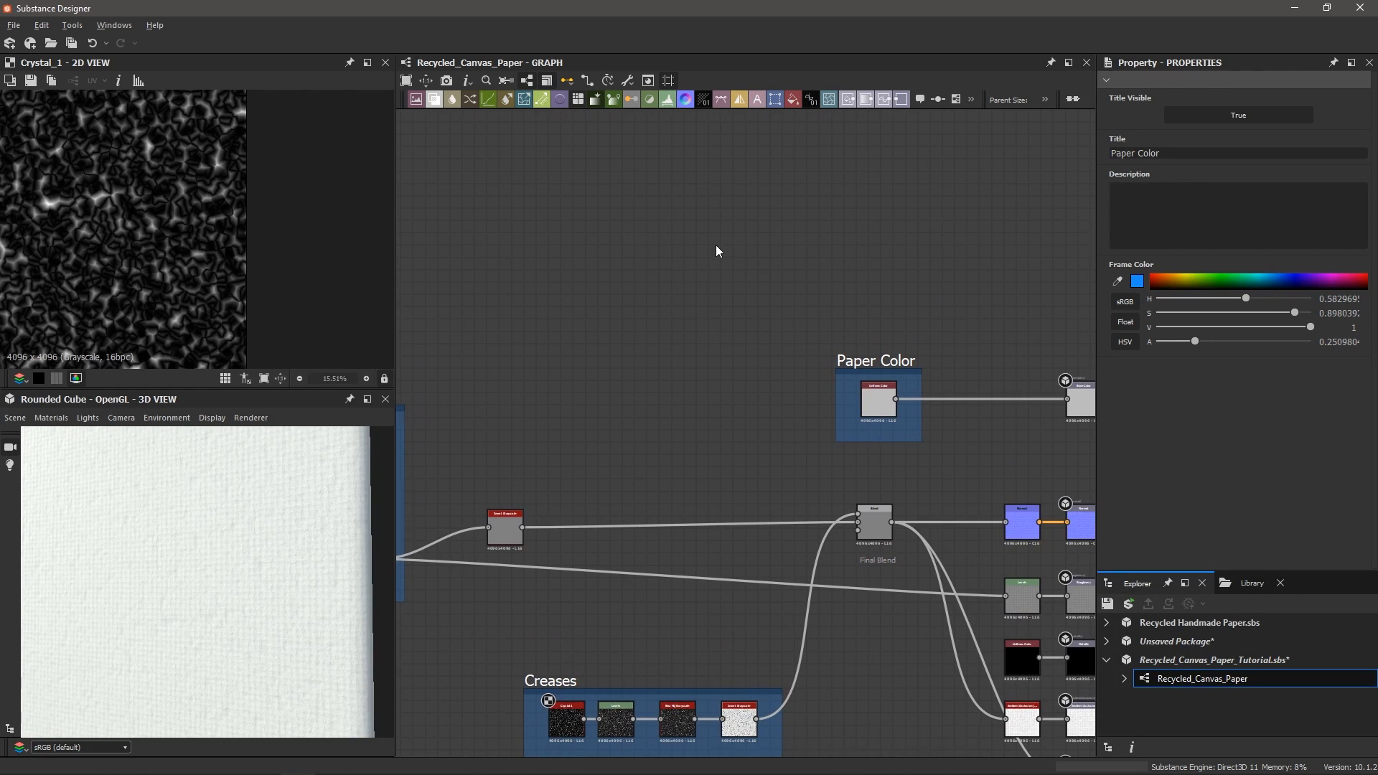
key(space)
text(dirt)
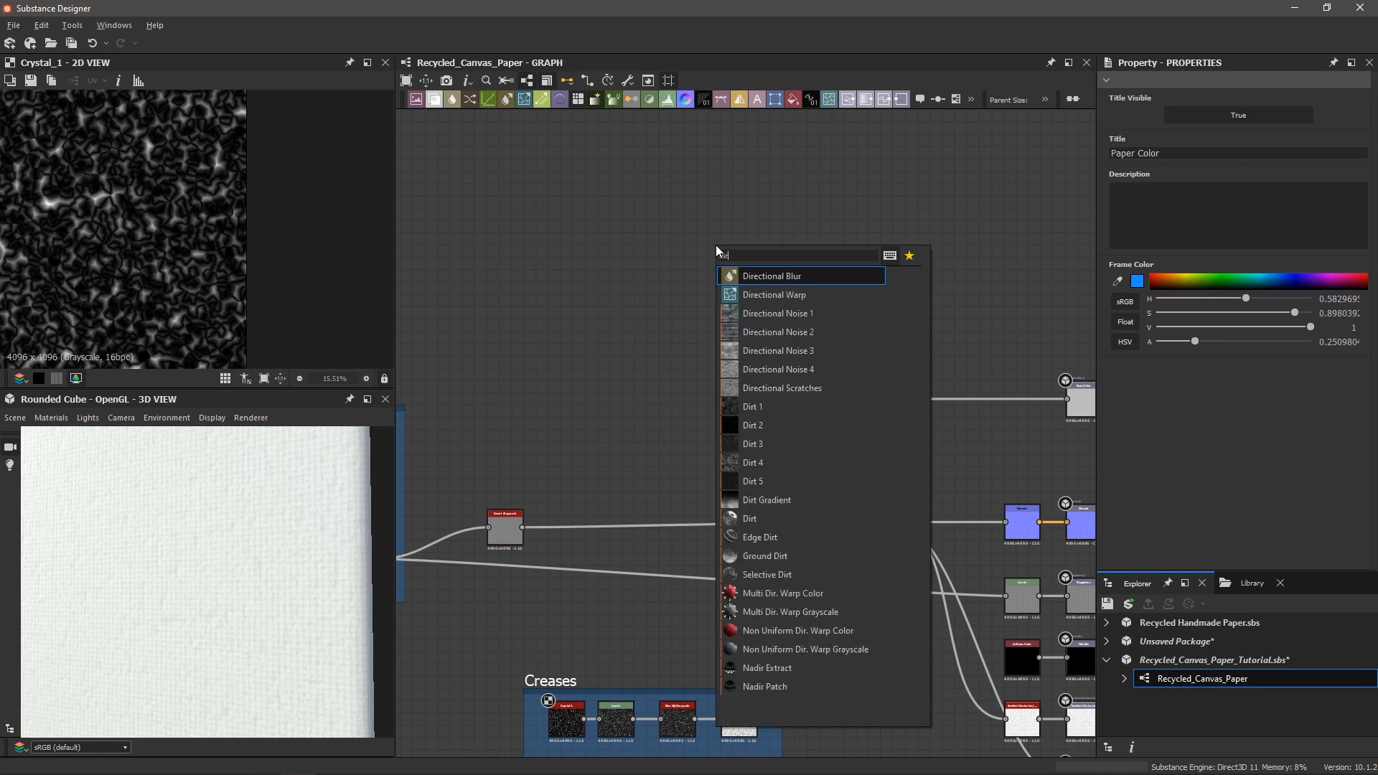
text( grad)
key(Return)
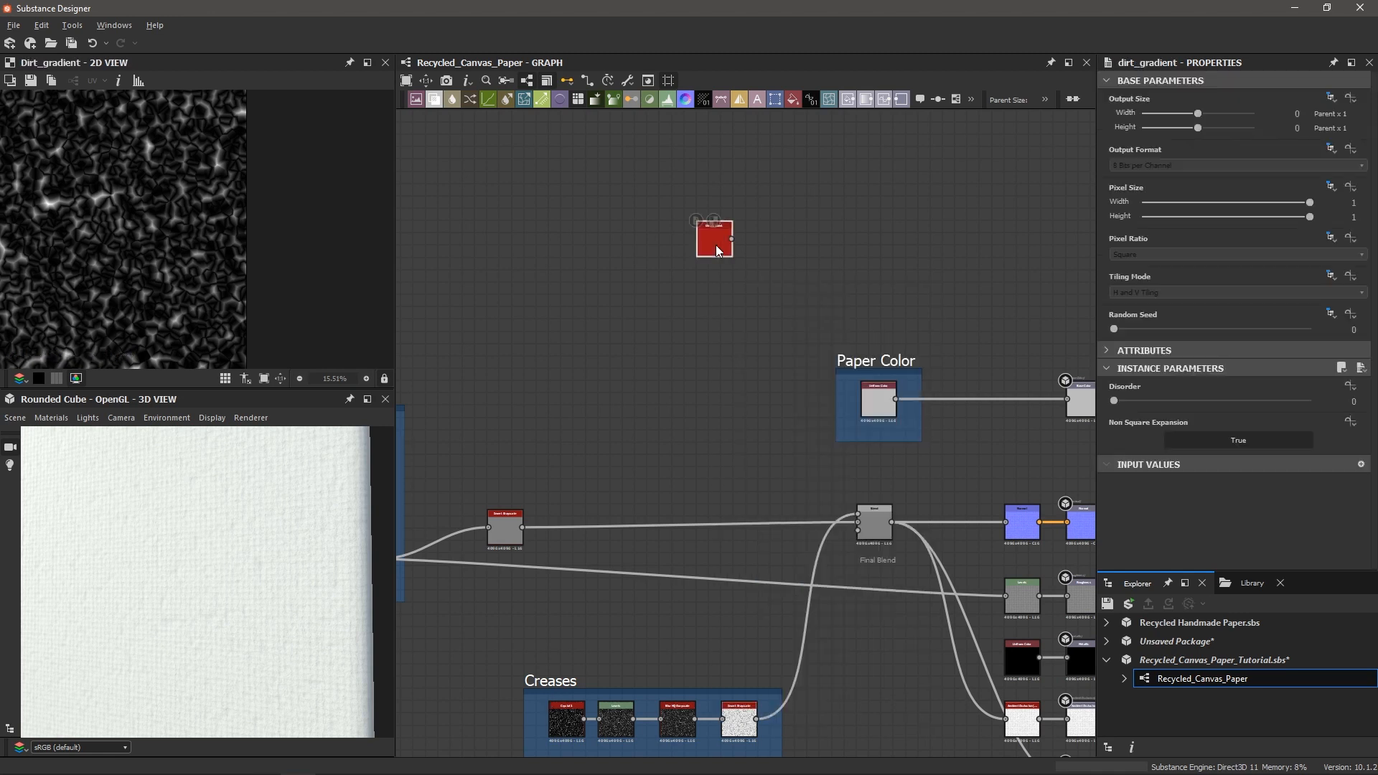
- Inspect the Dirt Gradient in the 2D view and add a Safe Transform Grayscale node fed by it
scroll(152, 234, down, 3)
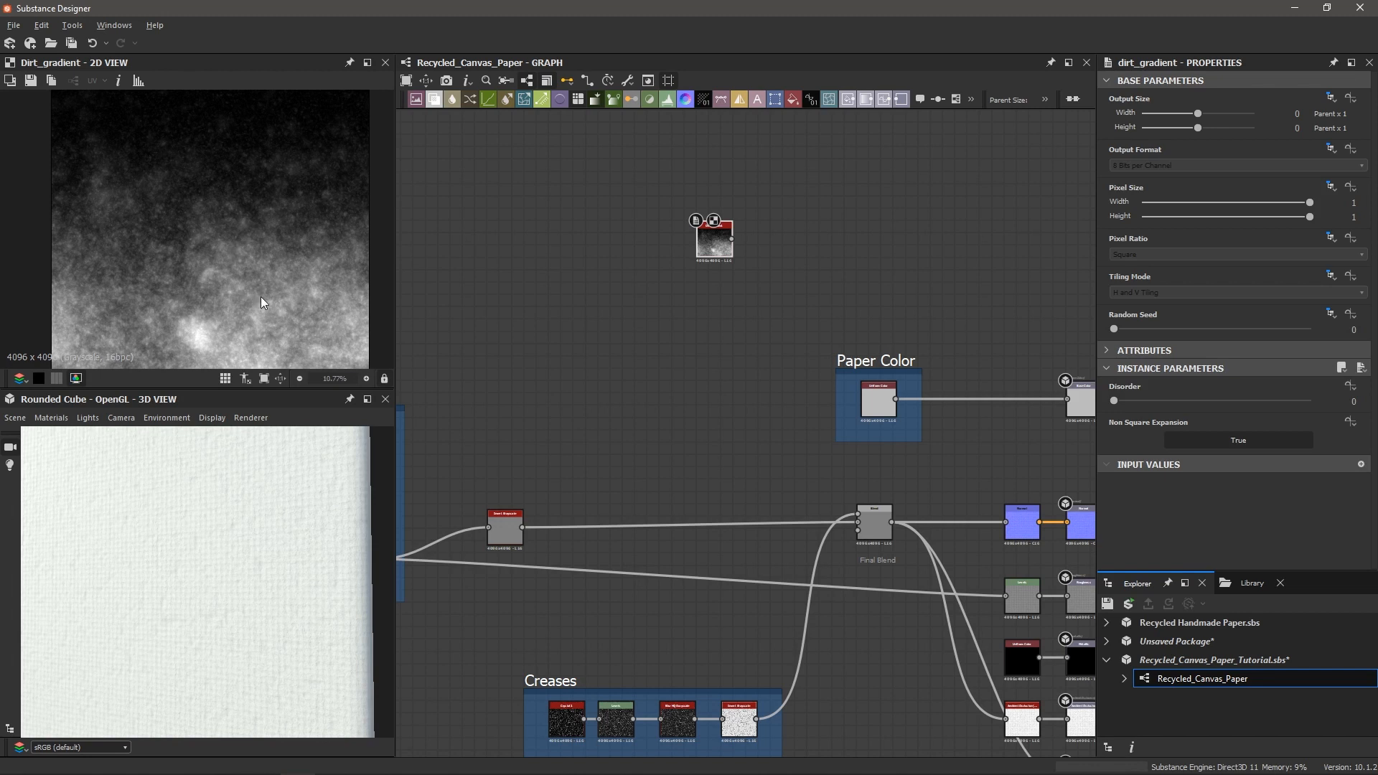
scroll(262, 307, up, 3)
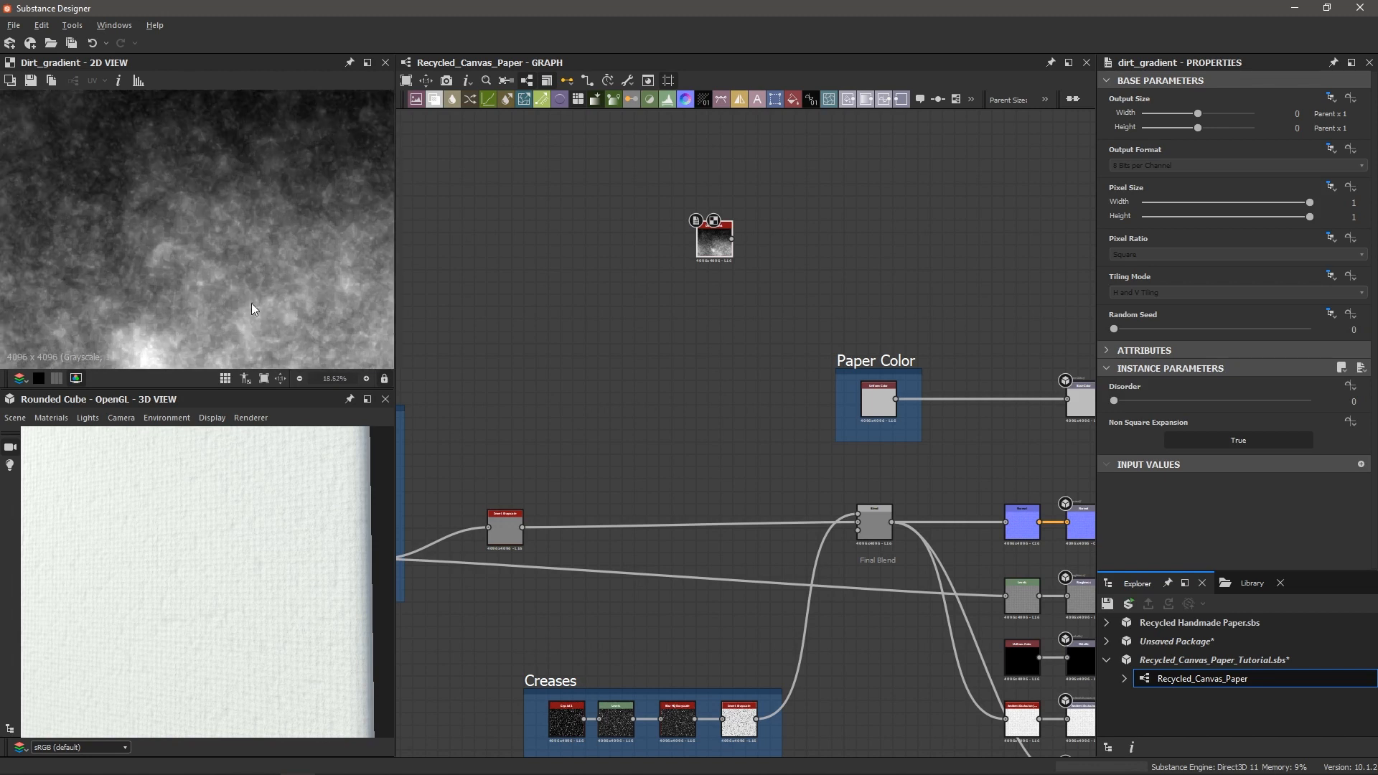
scroll(244, 269, down, 4)
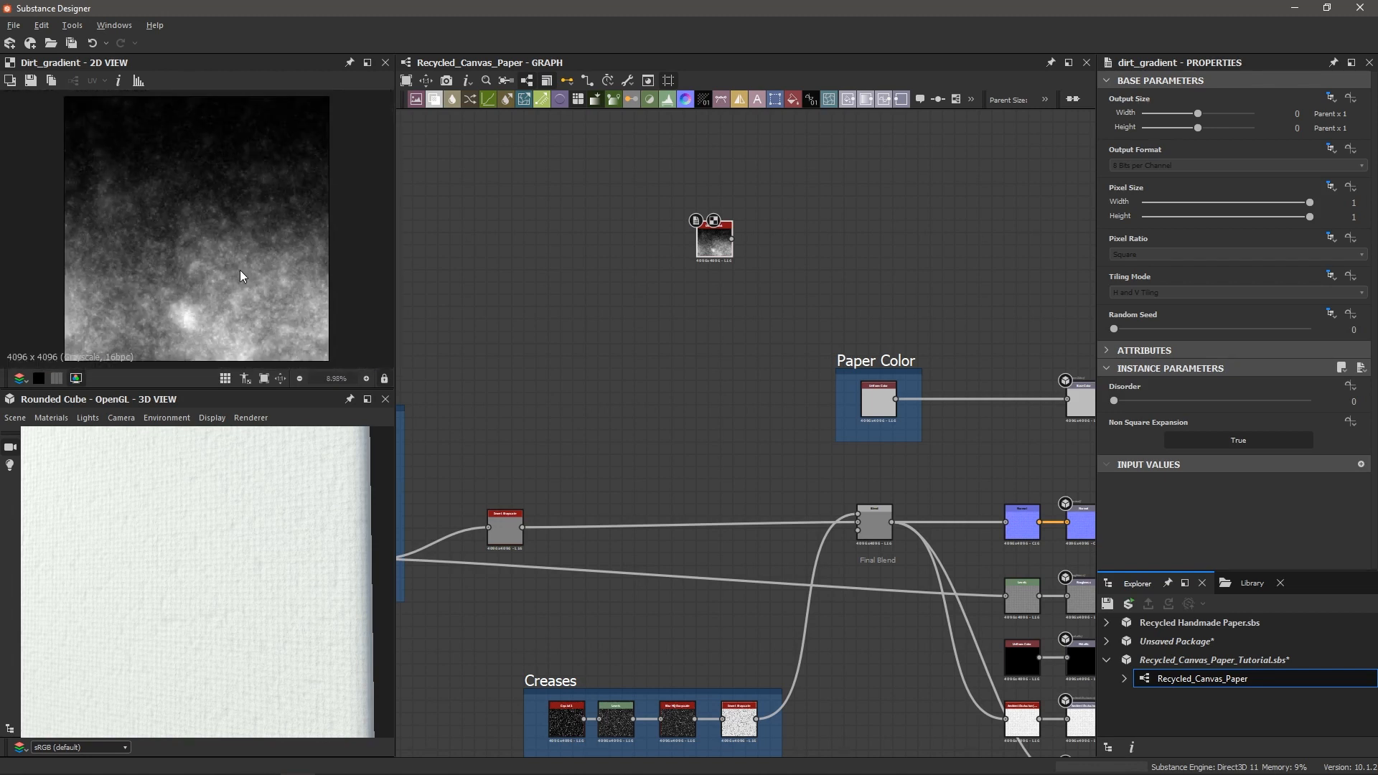
scroll(227, 158, up, 3)
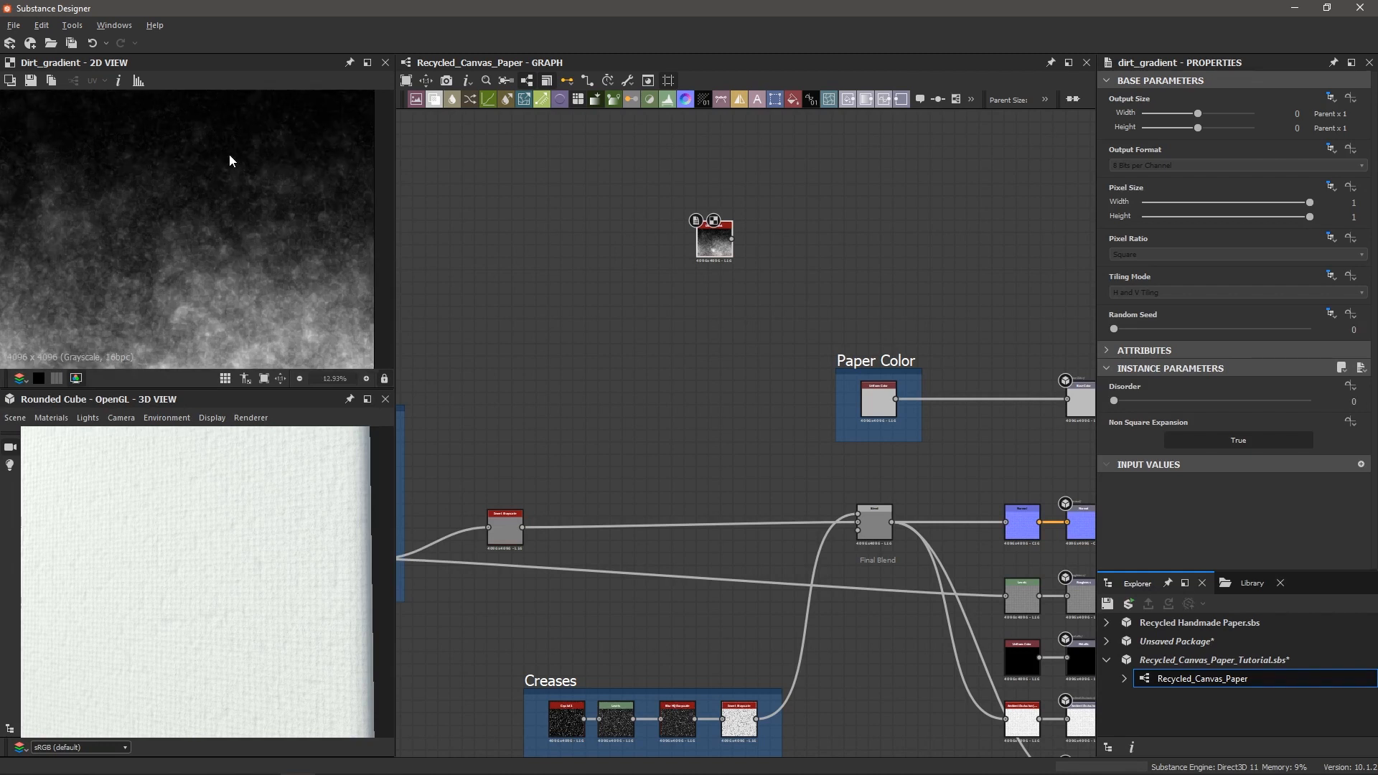
scroll(239, 183, down, 4)
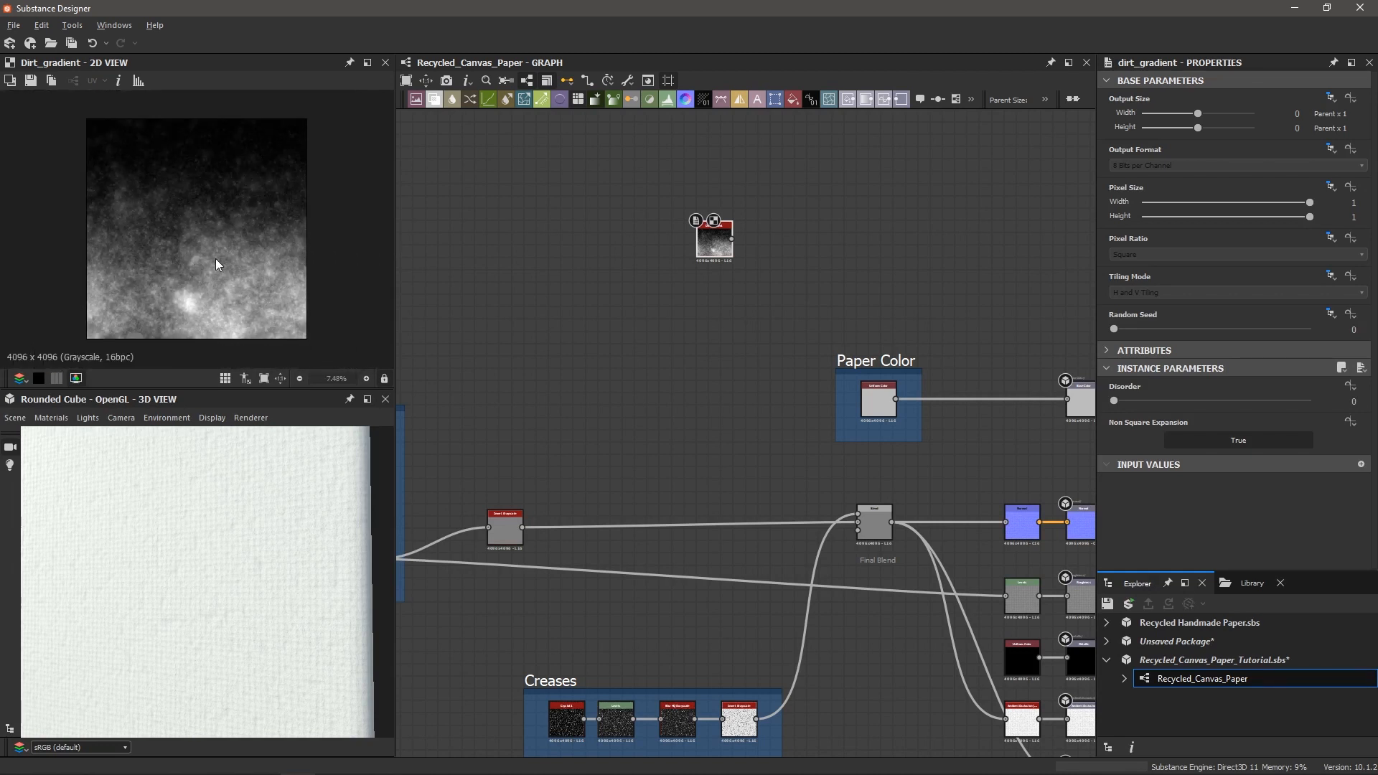
scroll(215, 266, up, 1)
key(f)
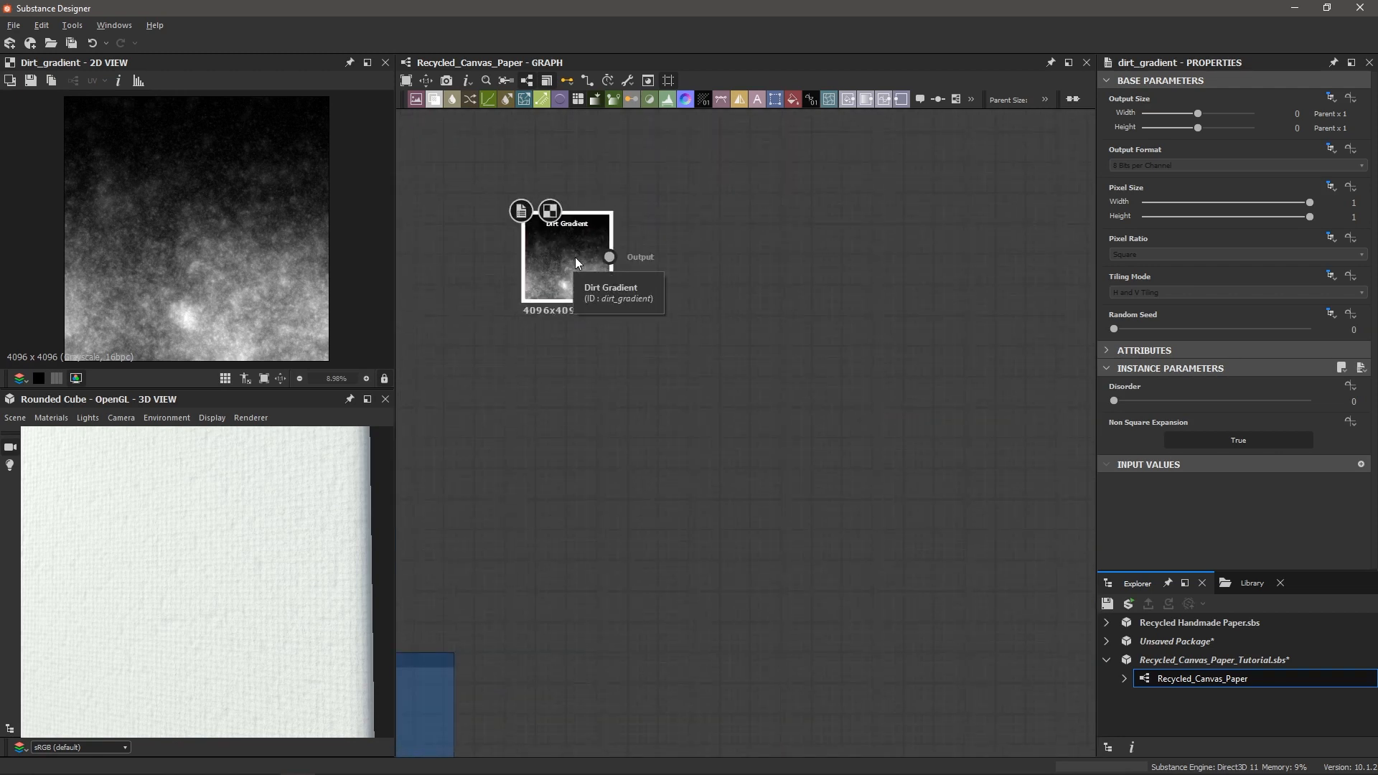
key(space)
text(safe)
key(Return)
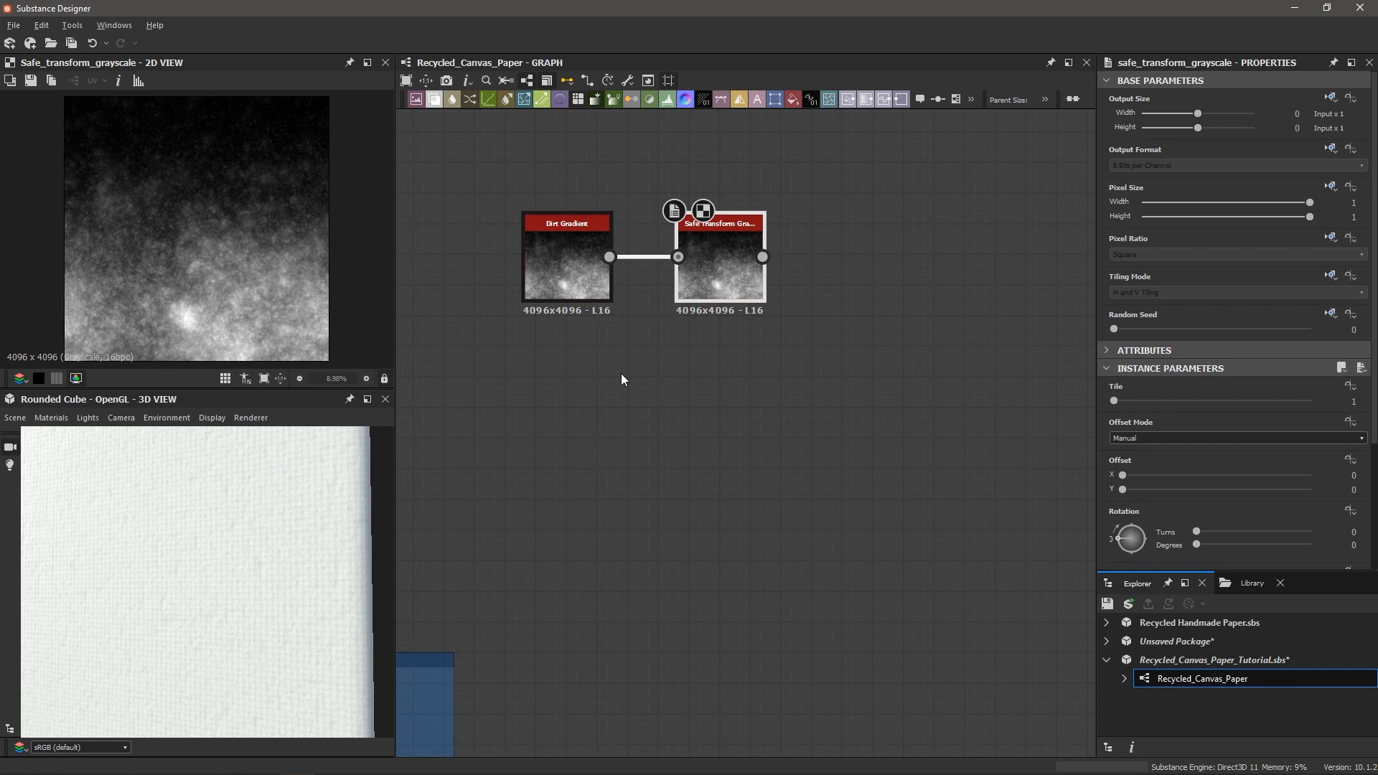
- Check the tiling of the Safe Transform Grayscale, rotate it 180 degrees and compare it with the Dirt Gradient
scroll(193, 226, down, 2)
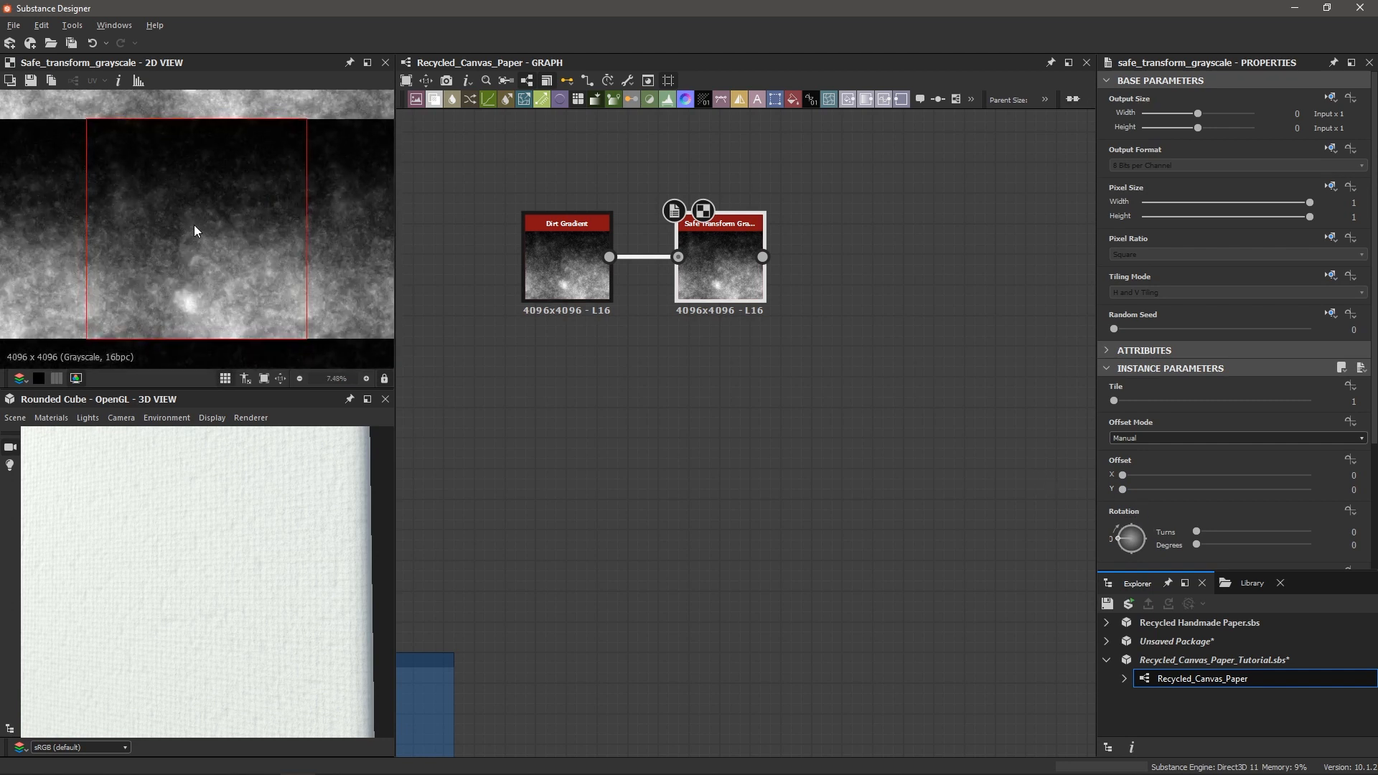
key(space)
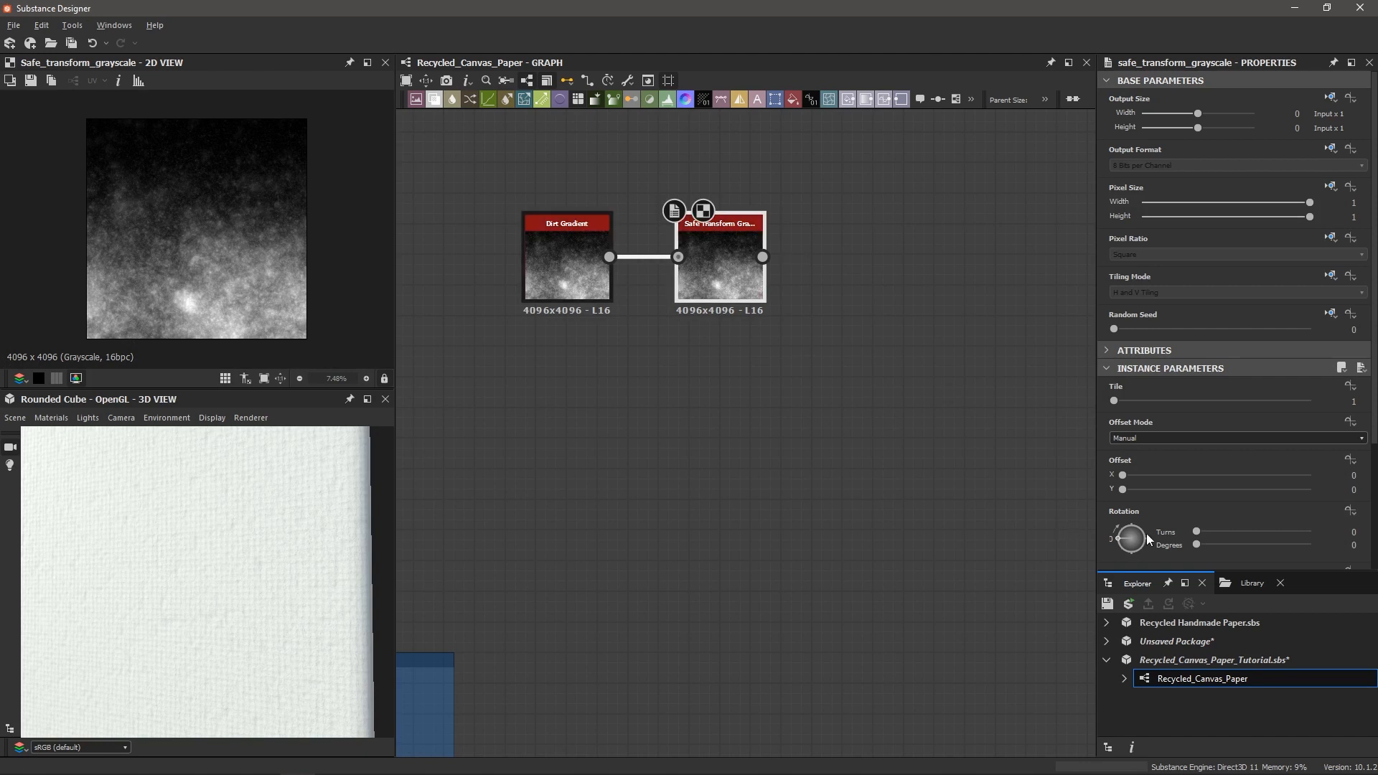
drag(1124, 539, 1181, 536)
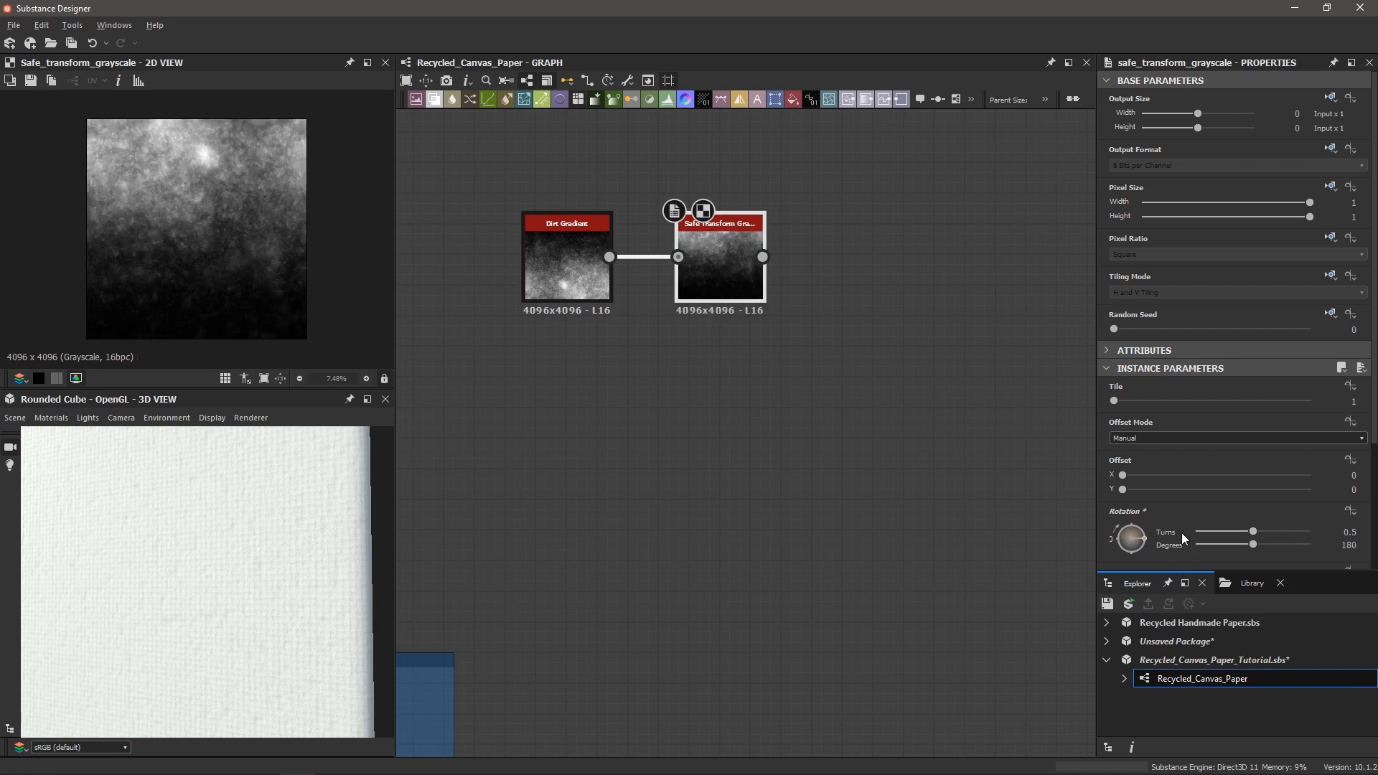
click(602, 274)
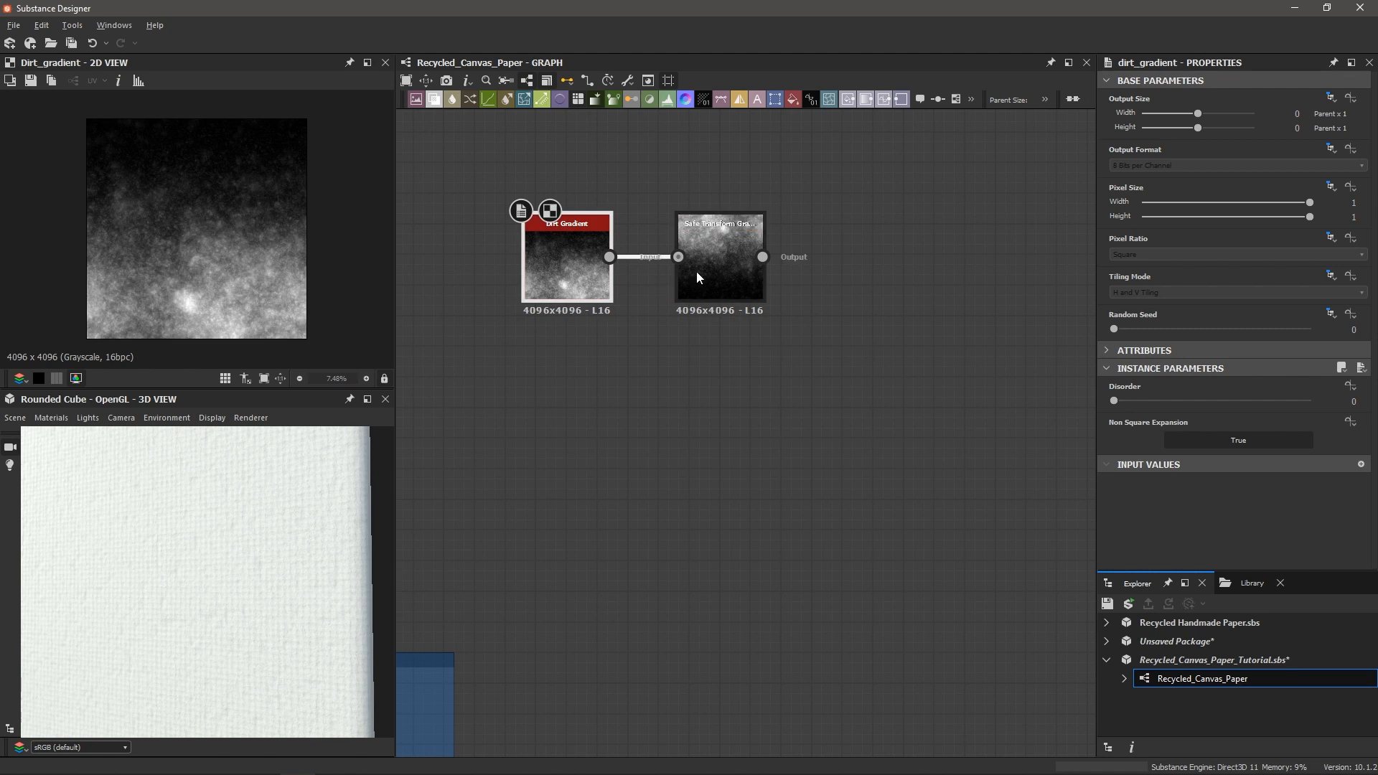
click(718, 267)
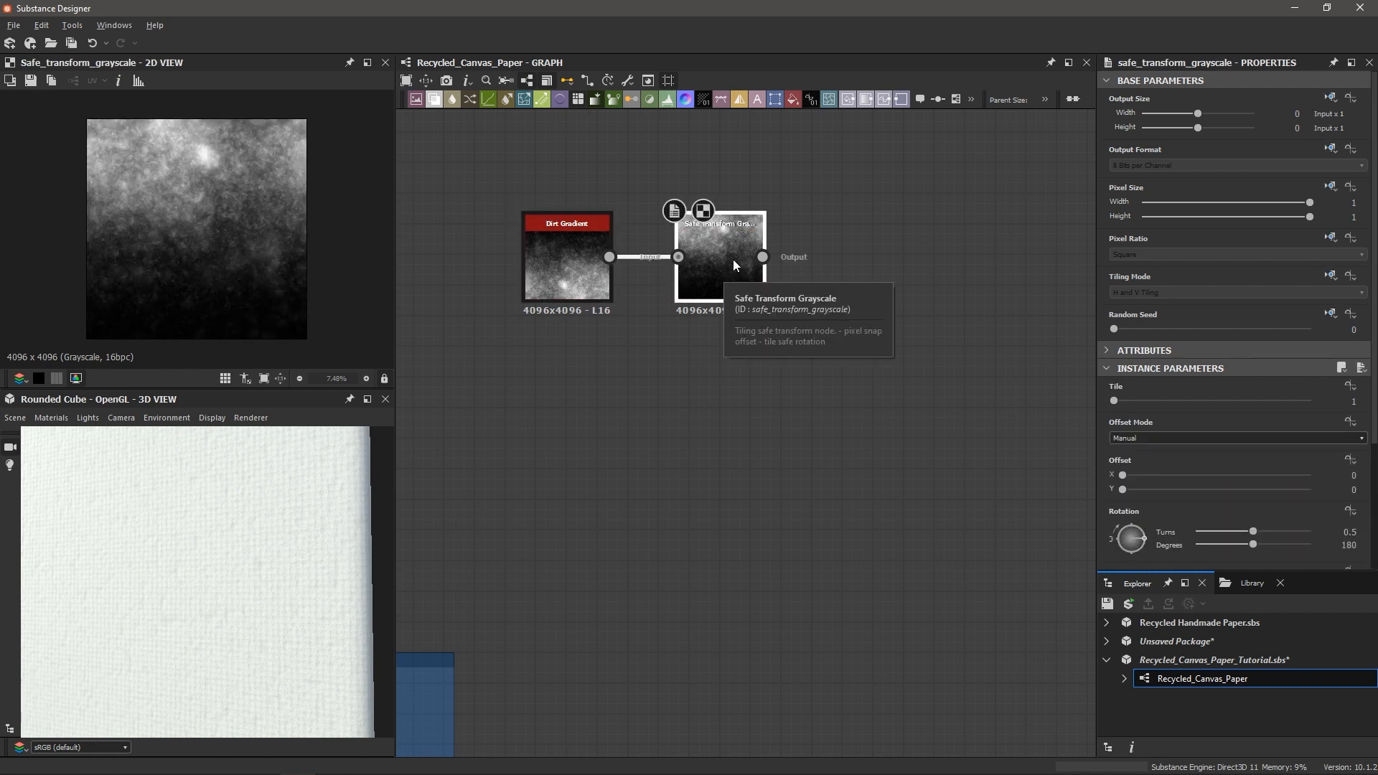
- Add a Gradient Map node after the Safe Transform Grayscale and open its Gradient Editor
scroll(733, 258, up, 1)
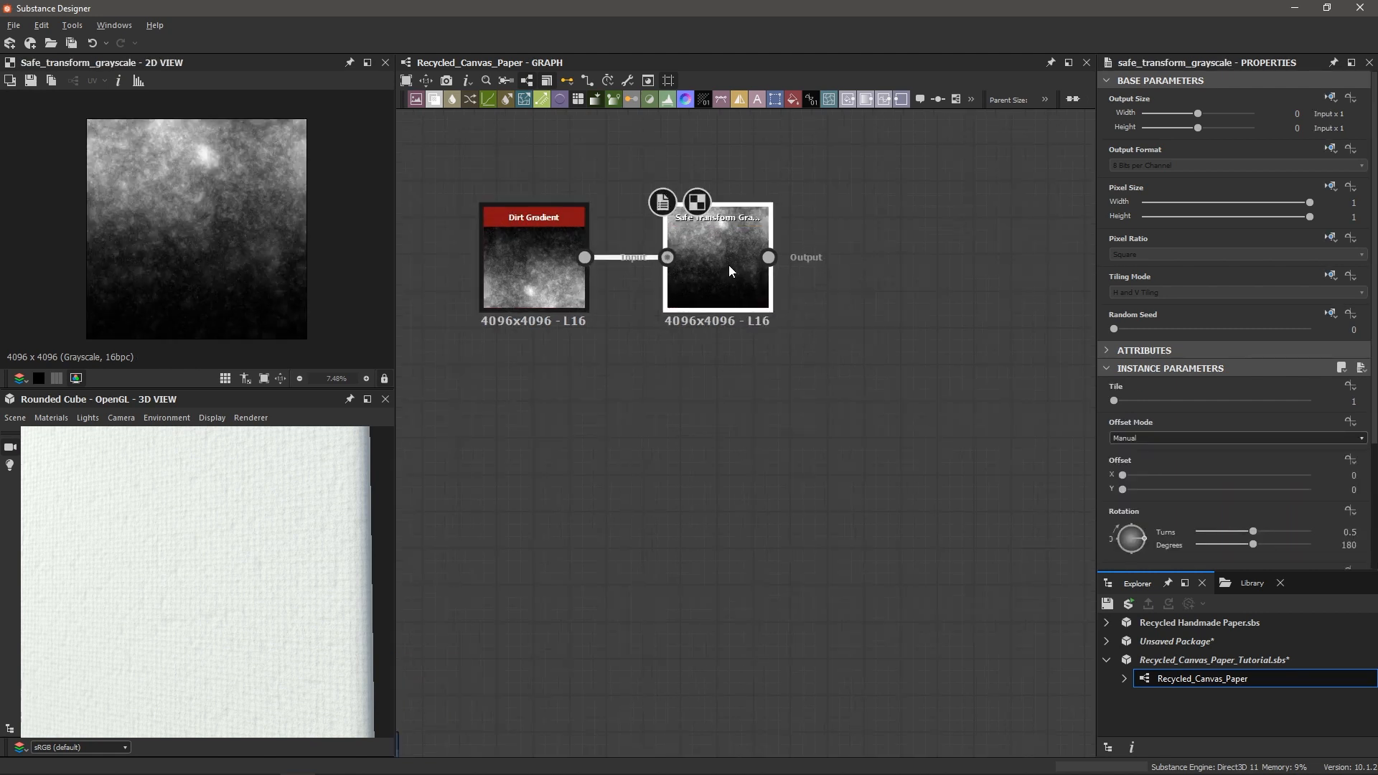
key(space)
key(Return)
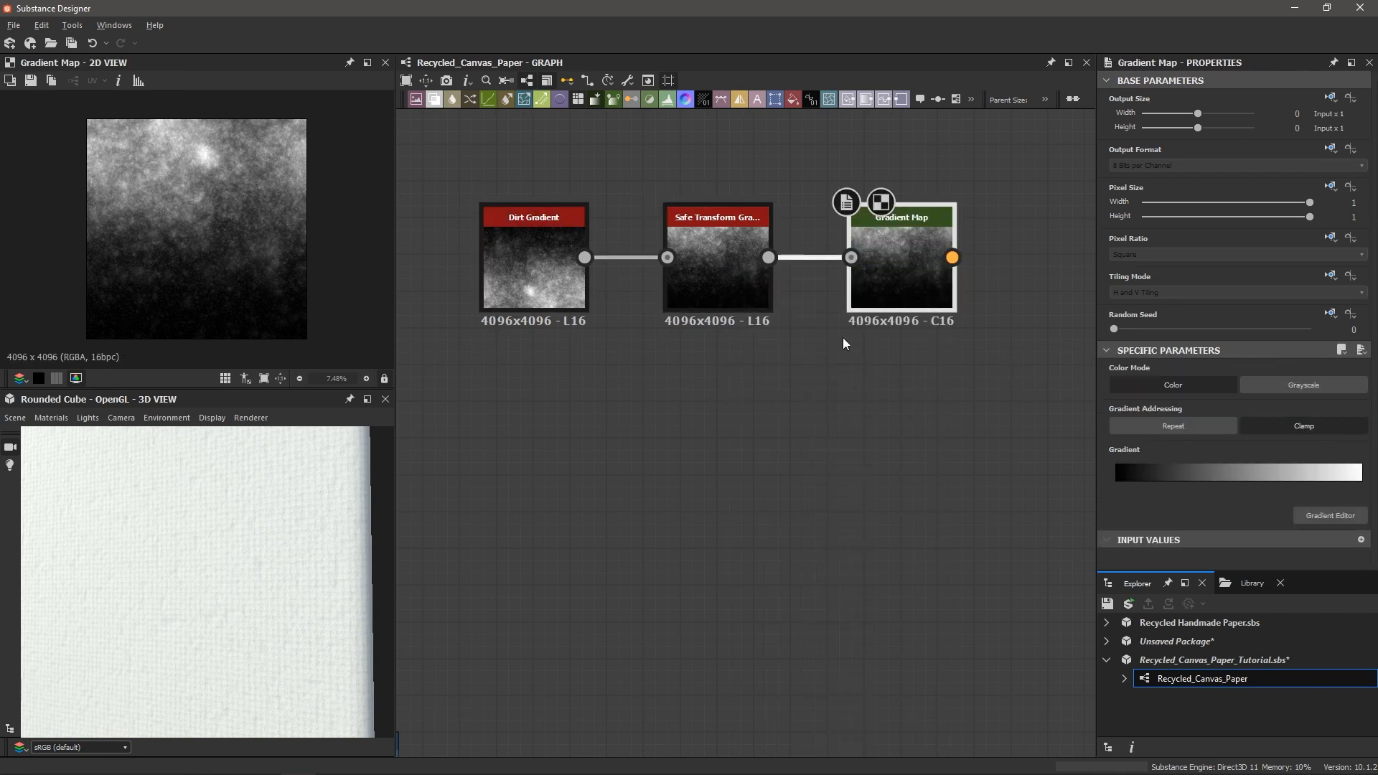
click(1335, 515)
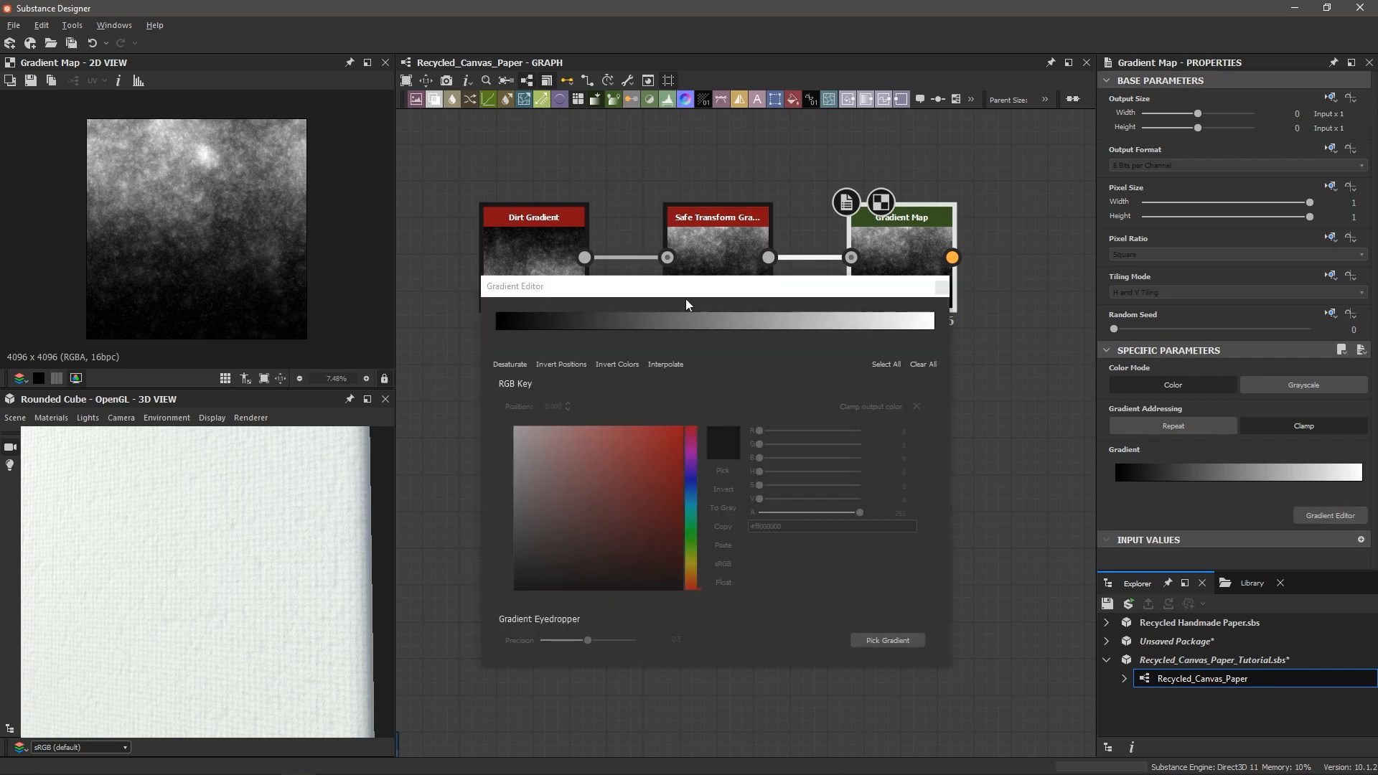
drag(686, 300, 700, 290)
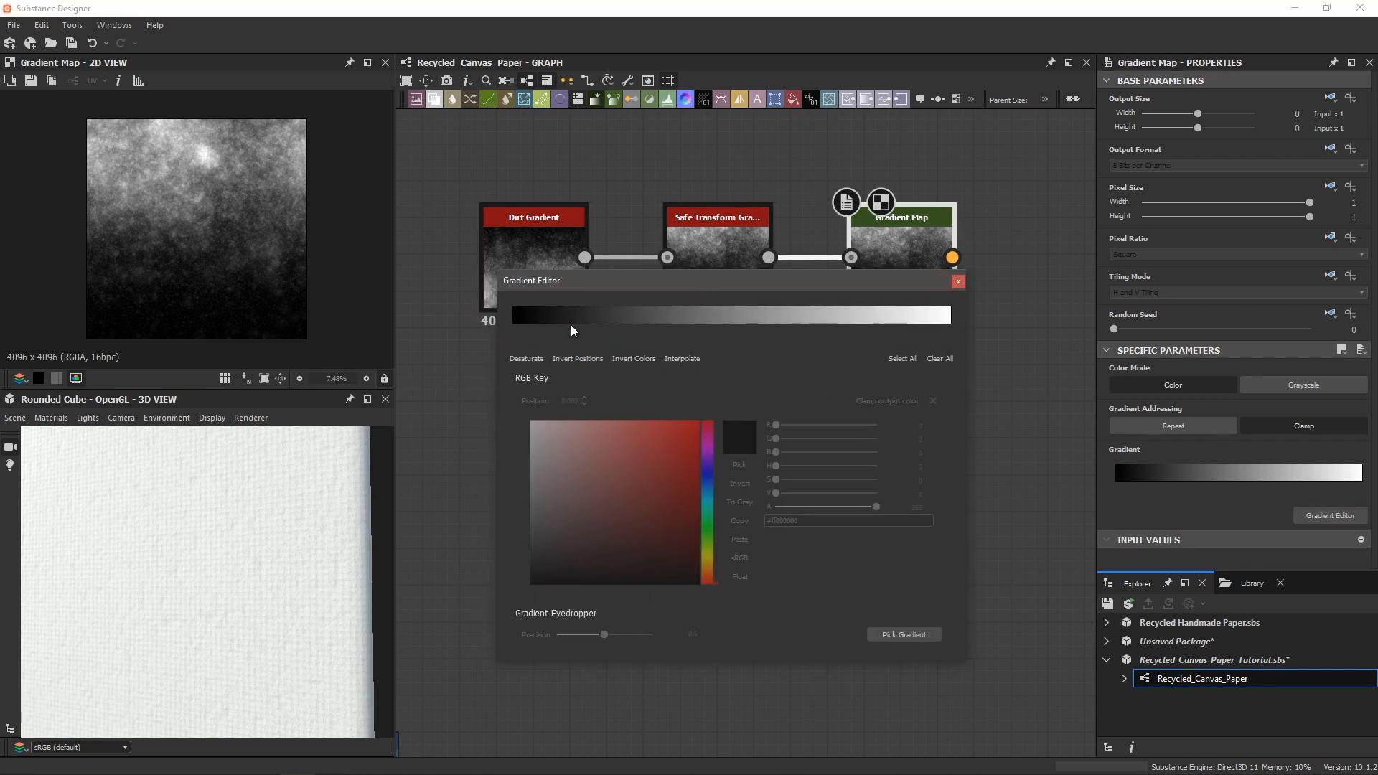
- Try a red colour key (RGB 159, 68, 68) near the gradient's dark end and clear all keys
click(549, 317)
drag(581, 492, 627, 482)
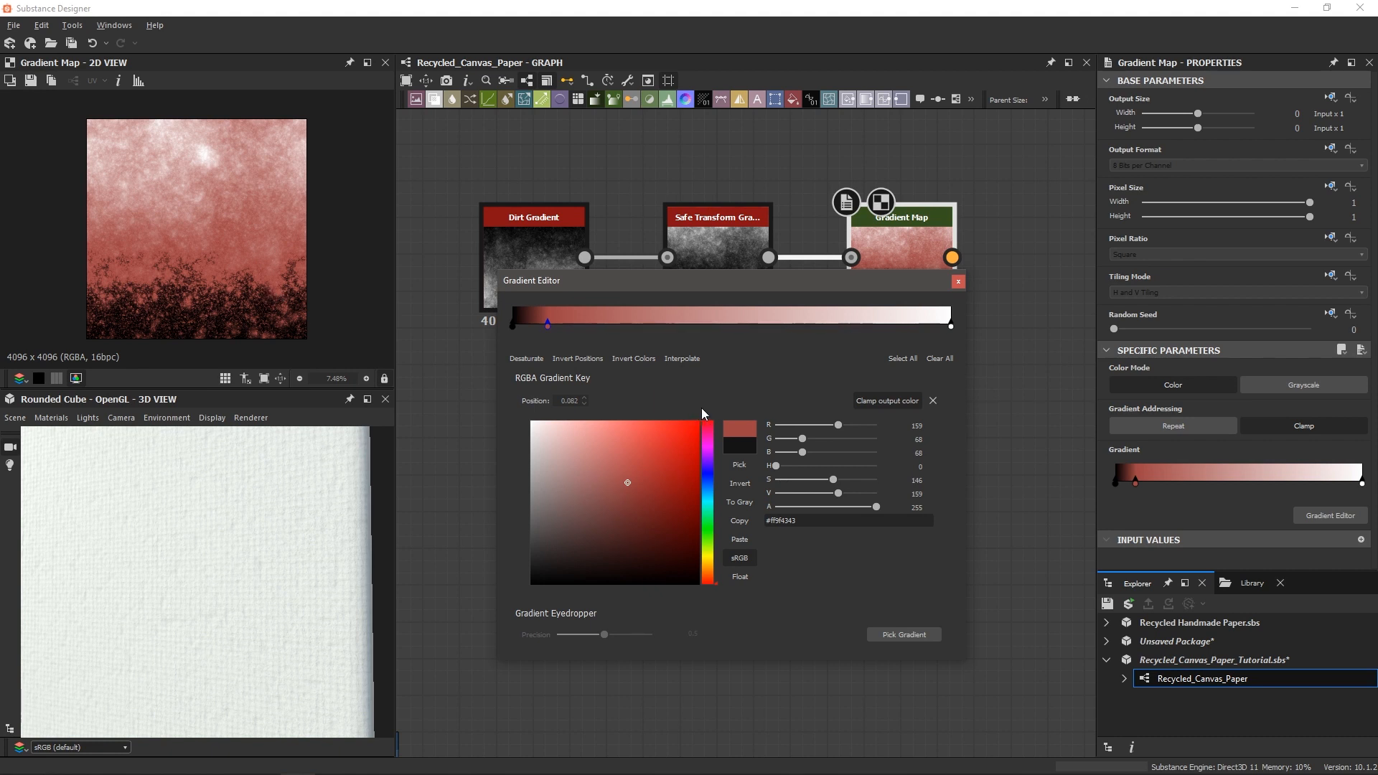
click(939, 358)
drag(727, 289, 705, 289)
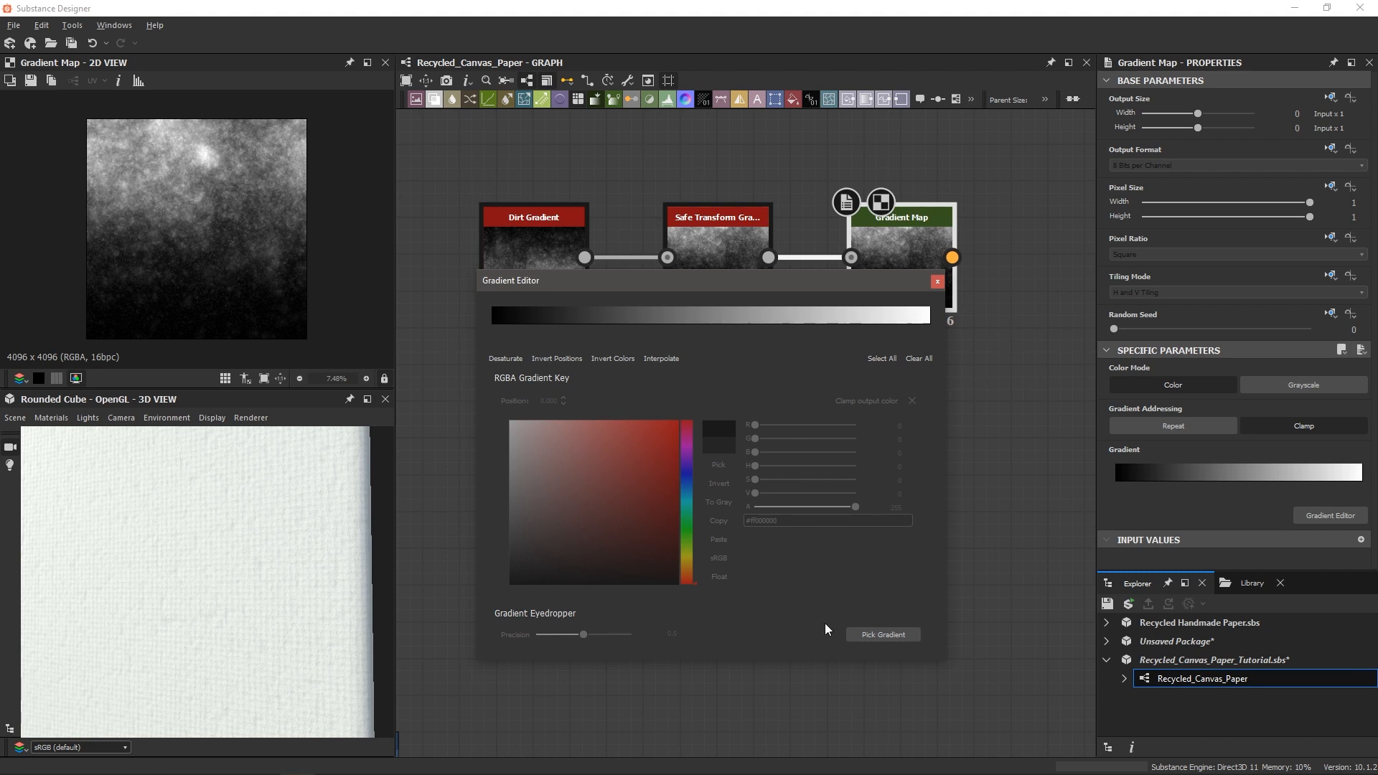
- Bring up the recycled paper reference photos and arrange them beside the Gradient Editor
click(866, 634)
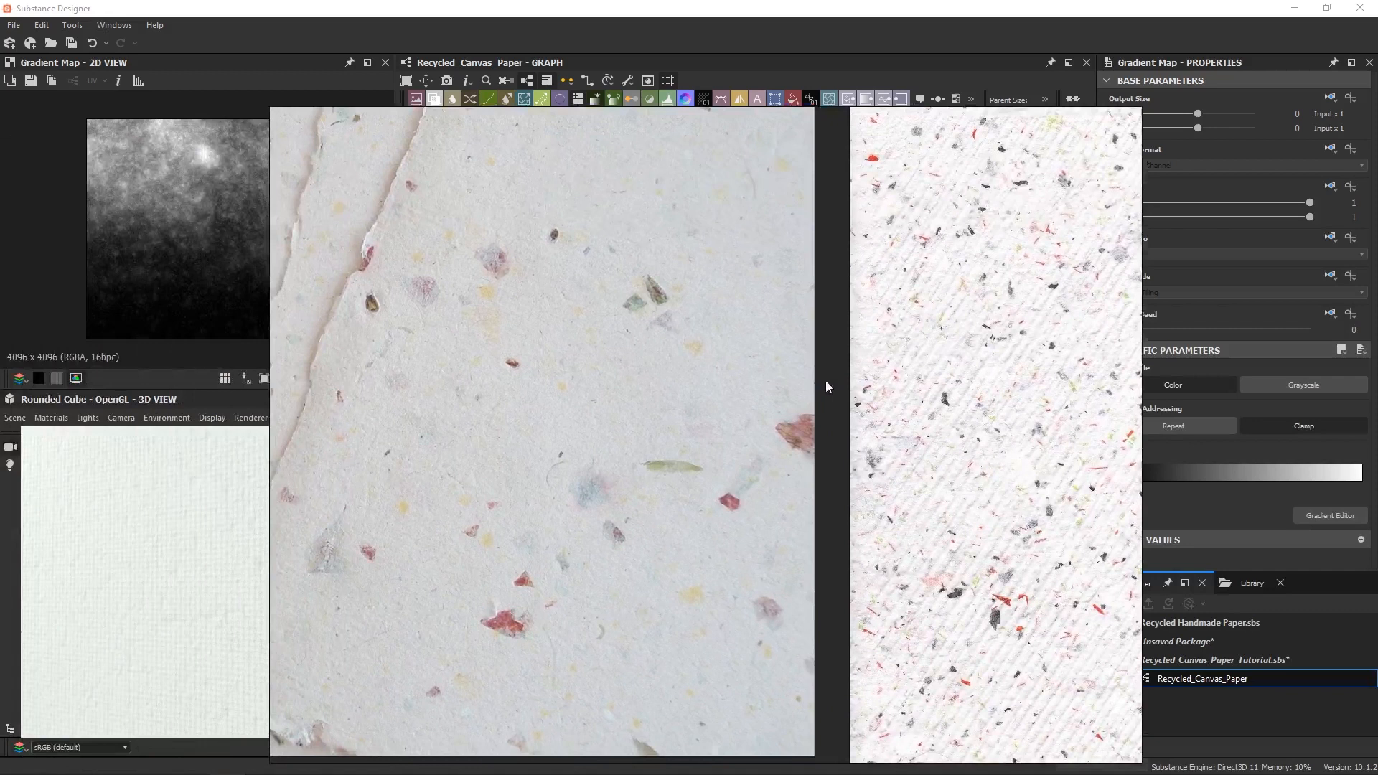
drag(826, 387, 1104, 376)
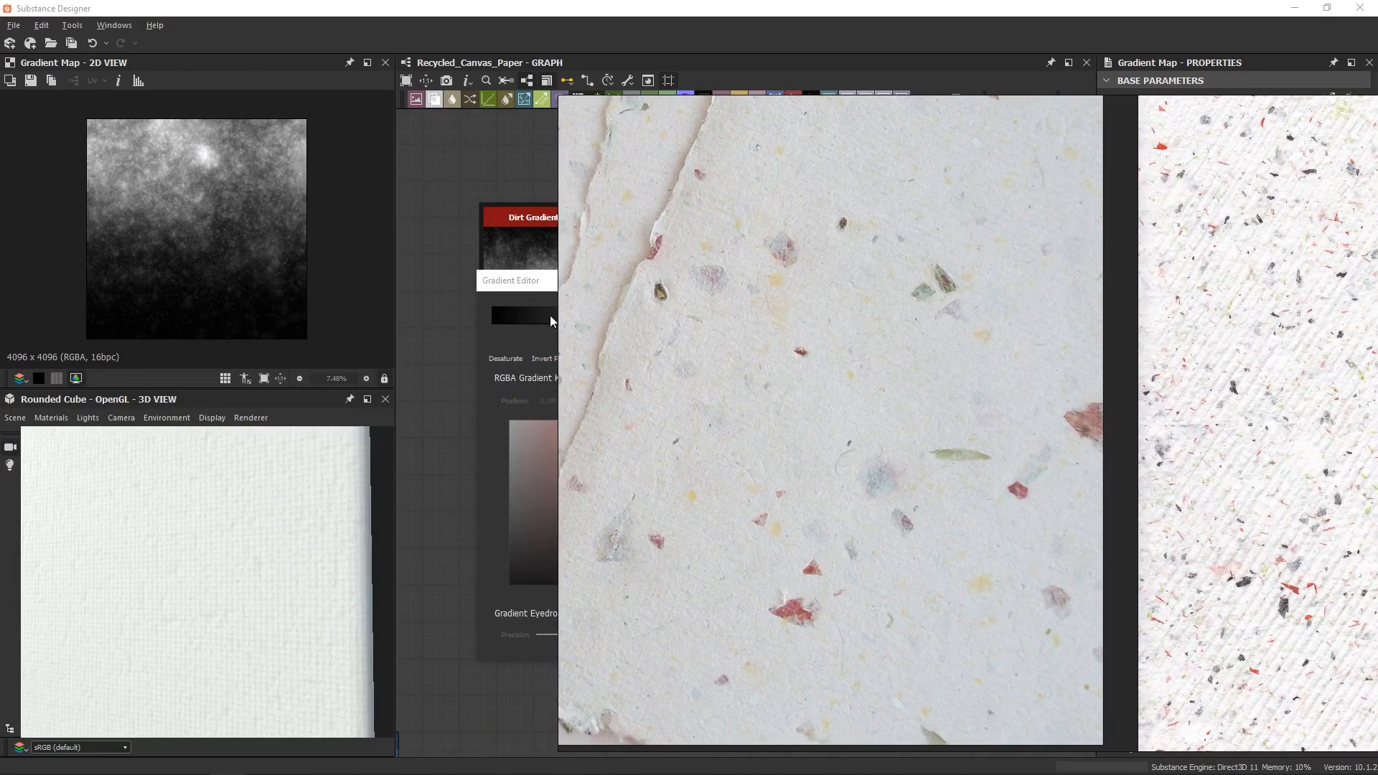
drag(531, 284, 137, 229)
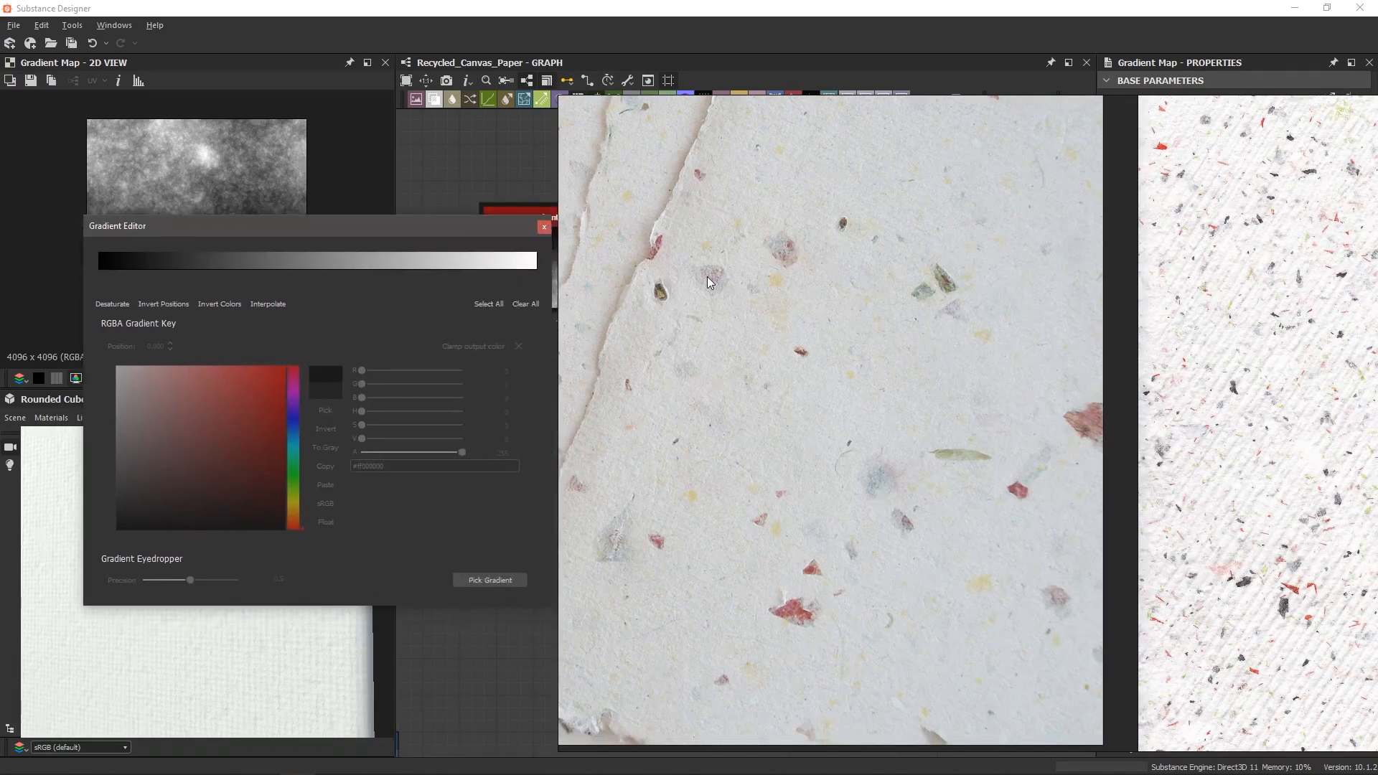
drag(716, 247, 798, 409)
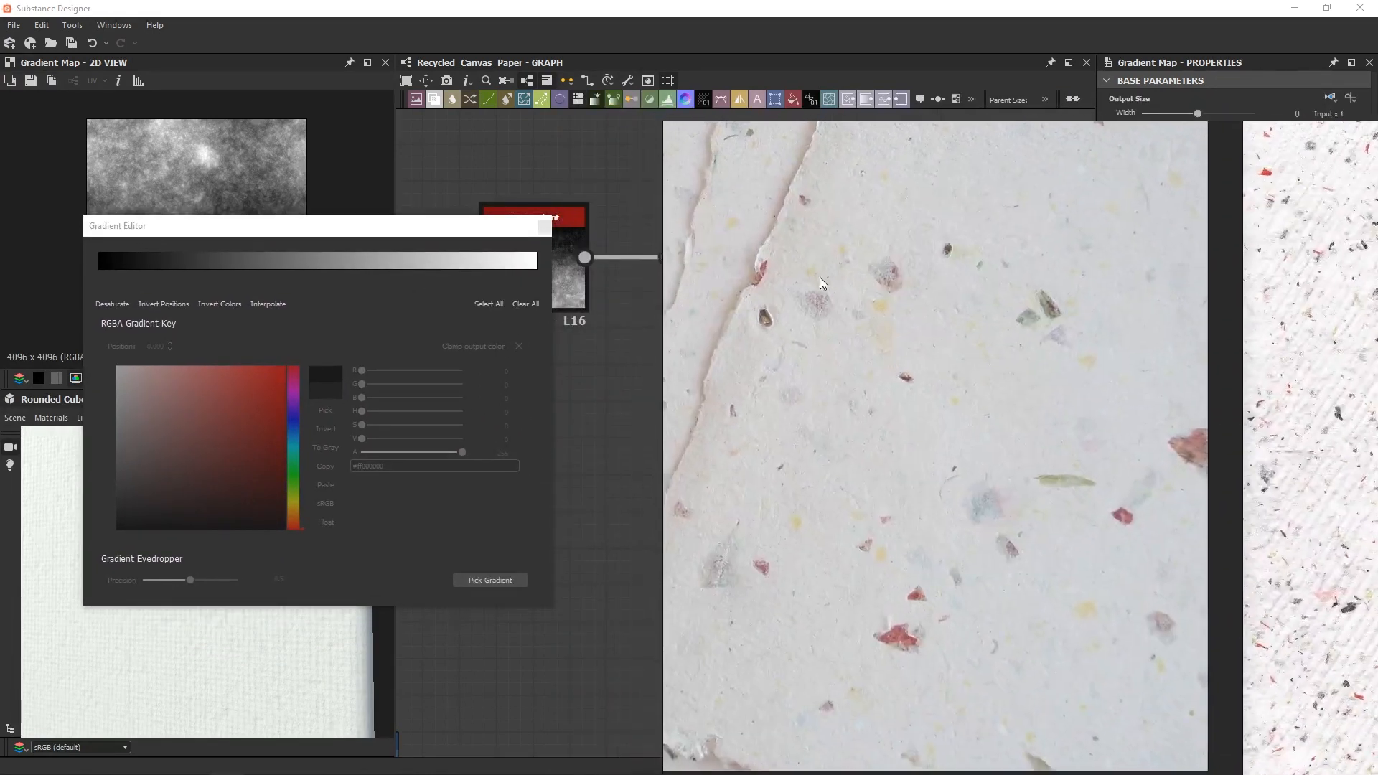
click(419, 230)
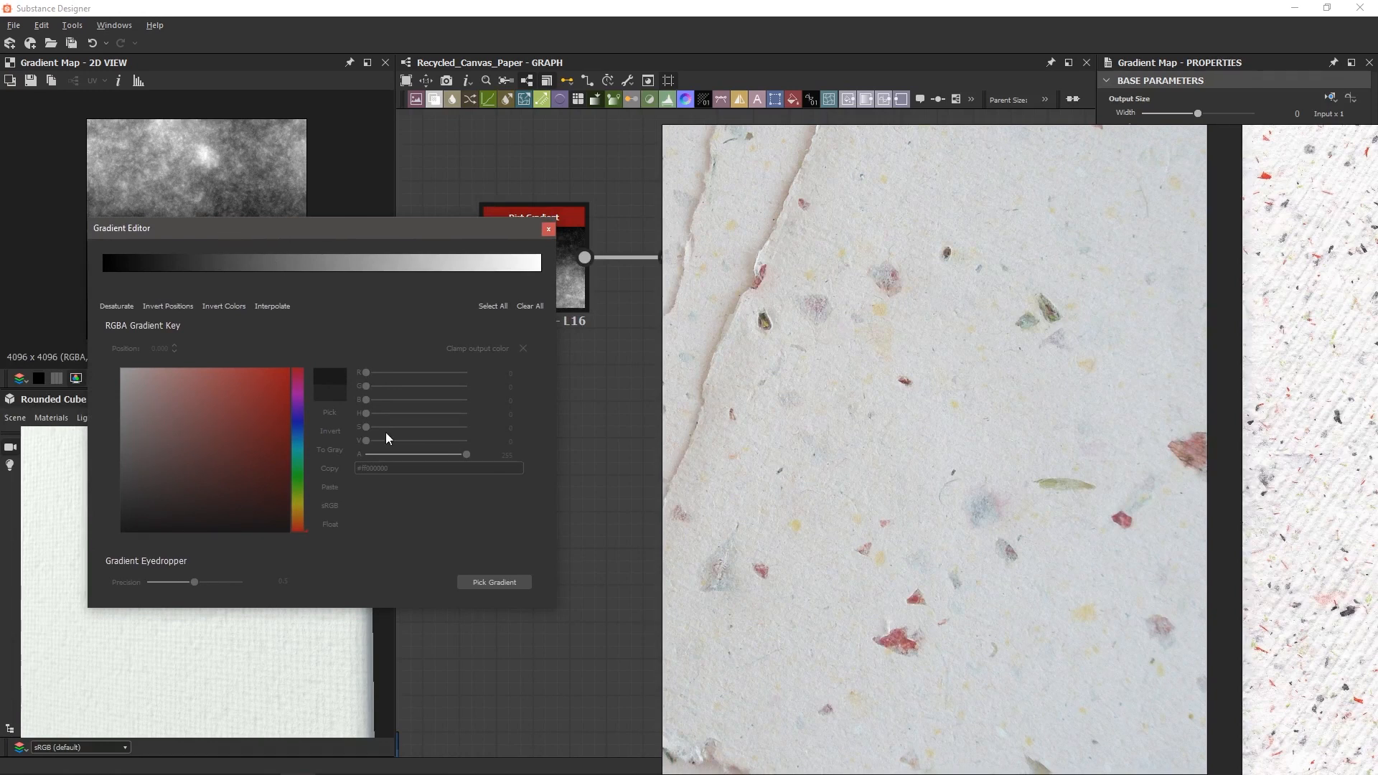
- Pick the Gradient Map's colours from the bluish fleck in the paper reference photo and check the result in the 2D view
click(491, 582)
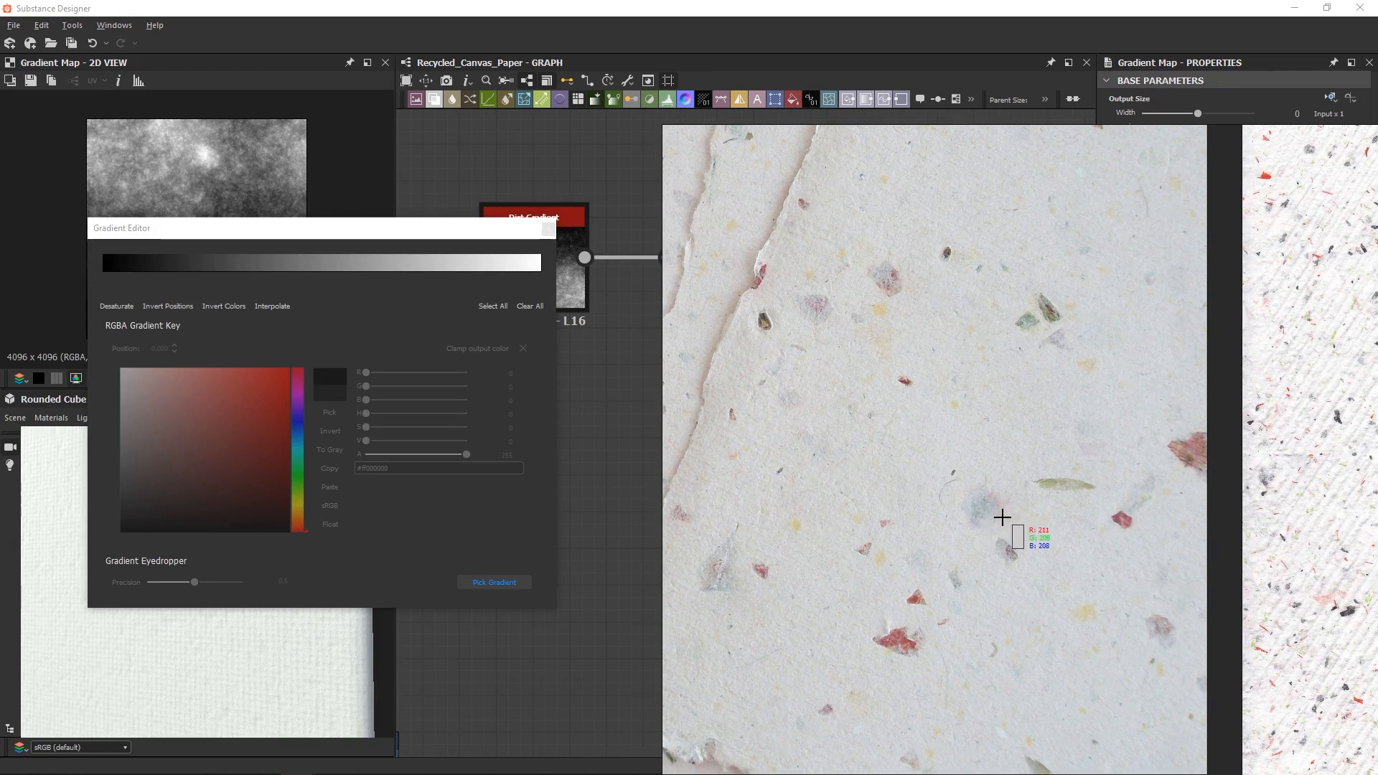
drag(975, 515, 981, 506)
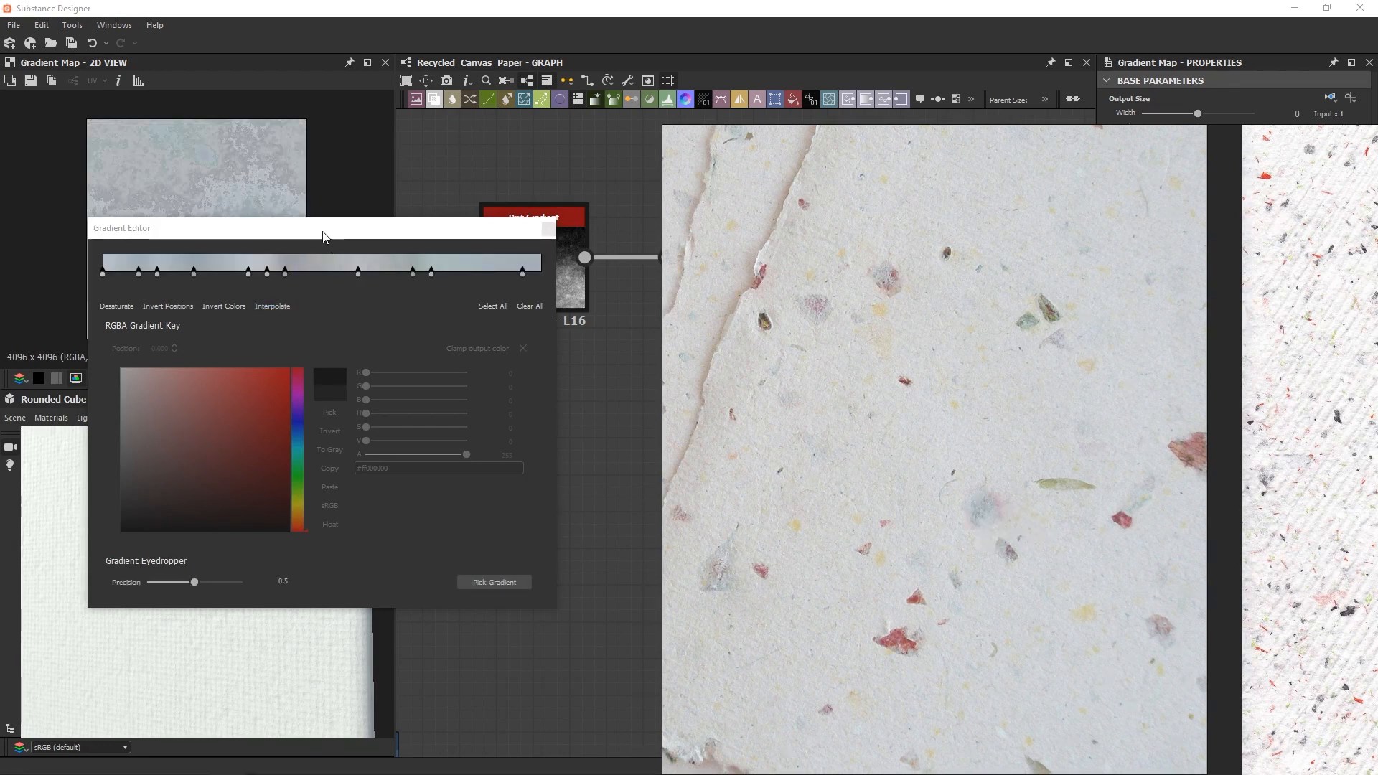
drag(321, 229, 390, 343)
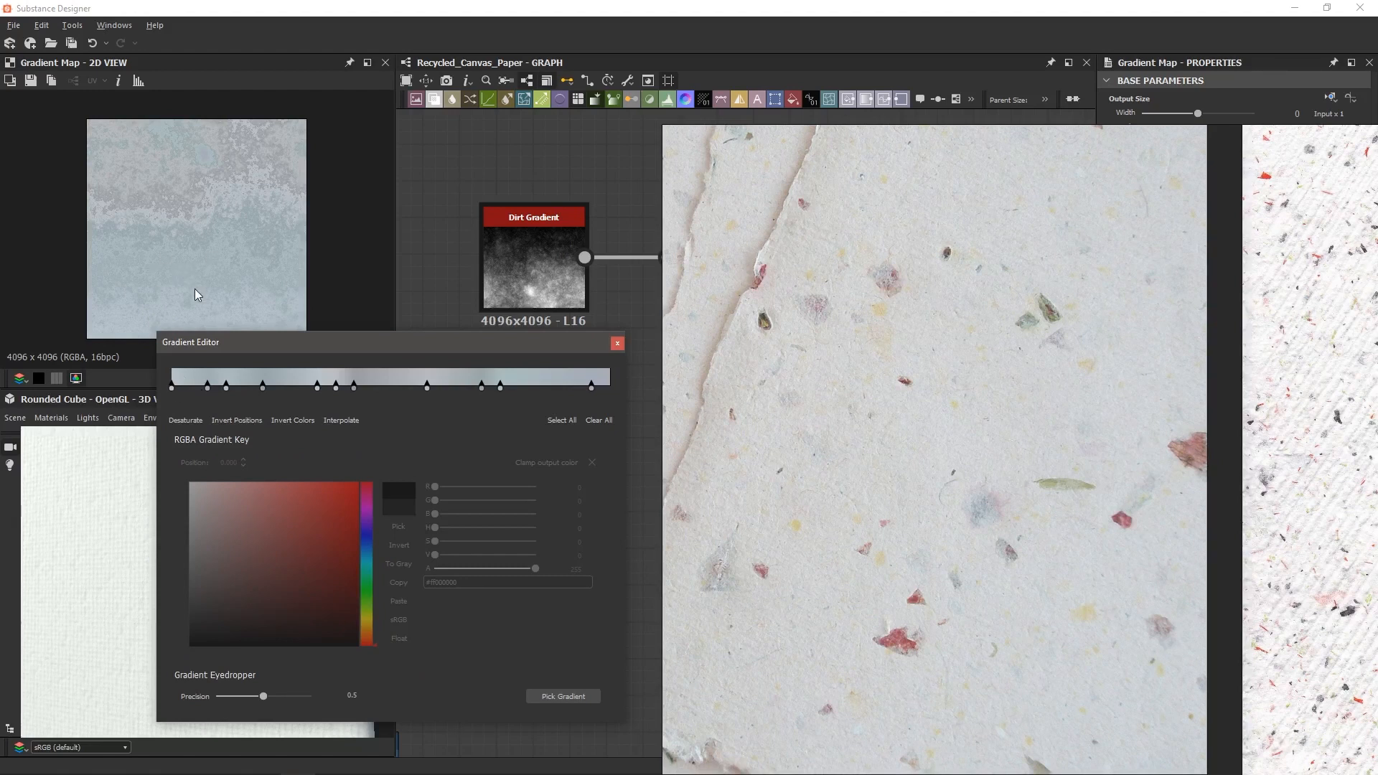
drag(318, 348, 319, 338)
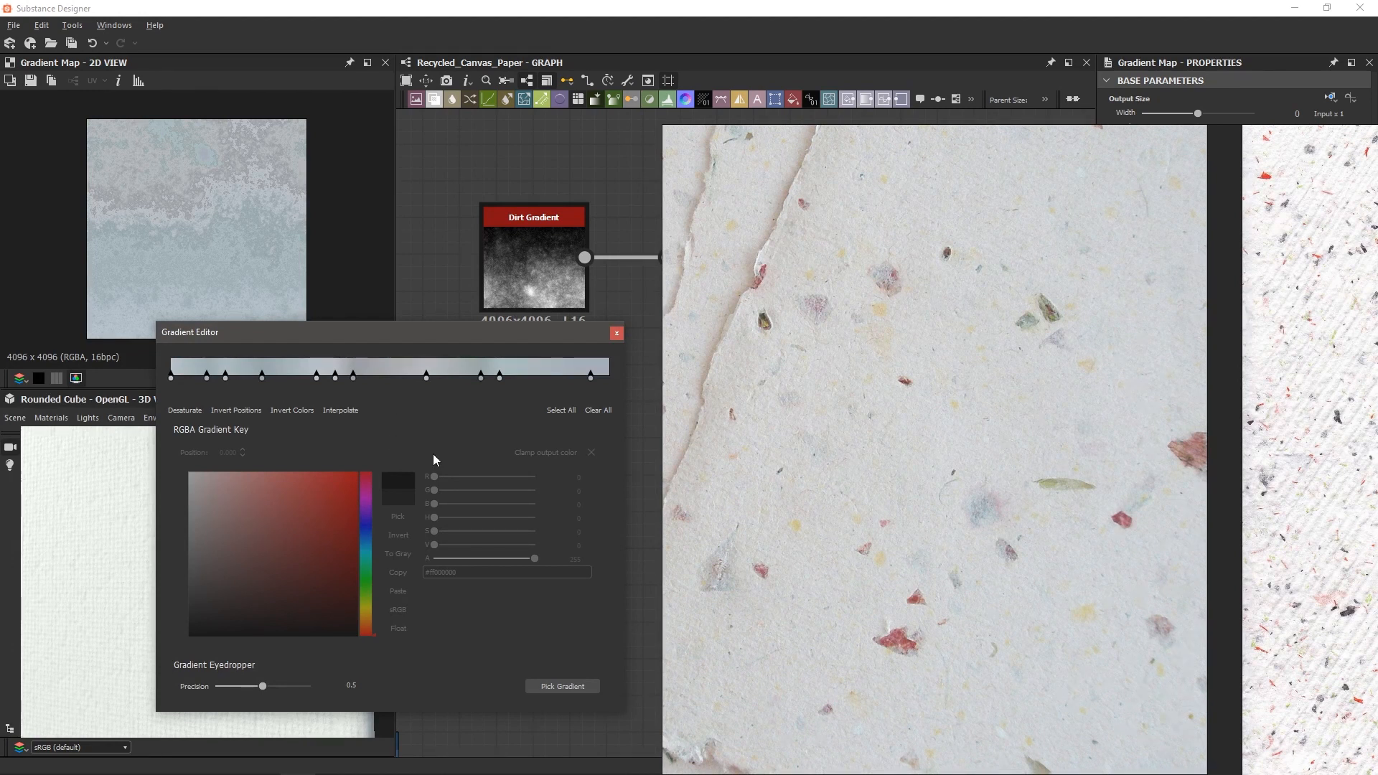
- Increase the saturation of all the Gradient Map's colour keys and adjust the key positions for a more vivid blue variation
drag(174, 386, 617, 356)
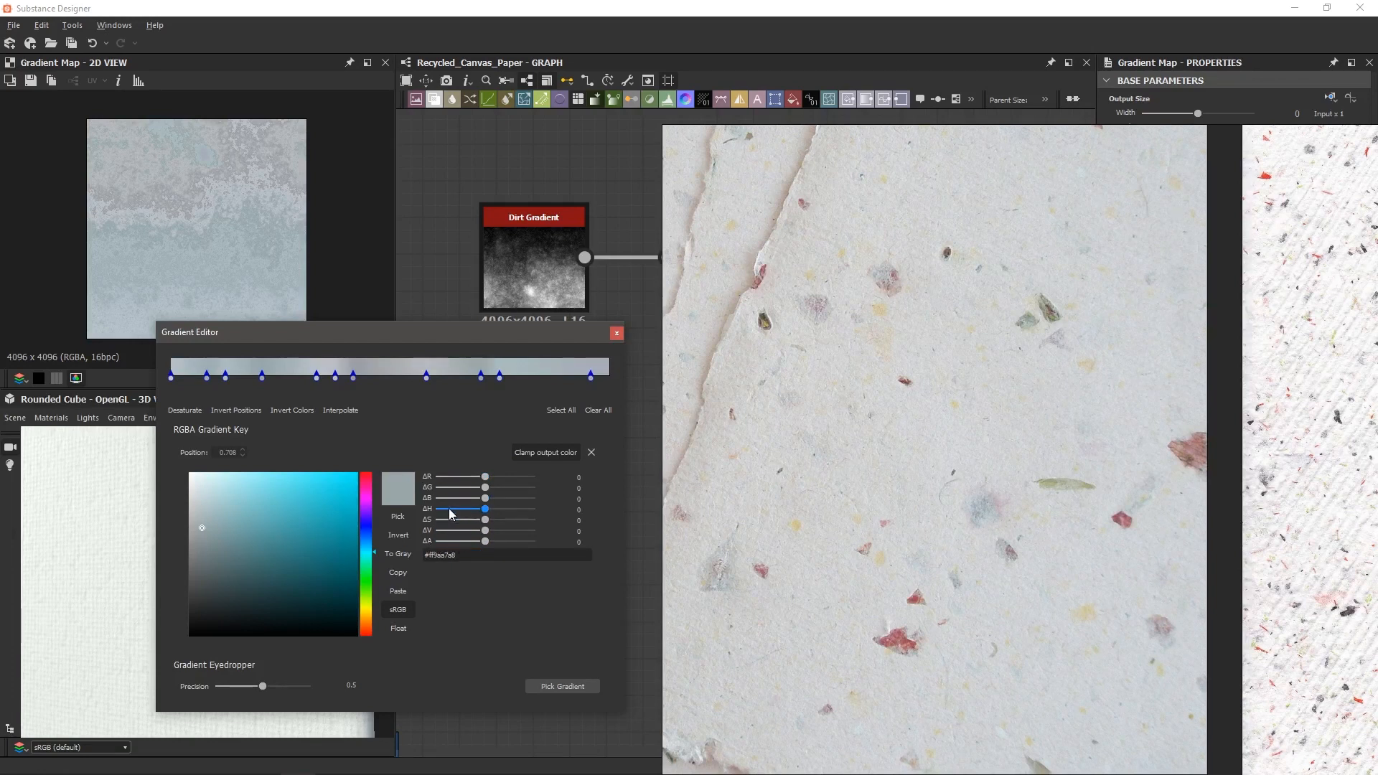
drag(485, 520, 500, 528)
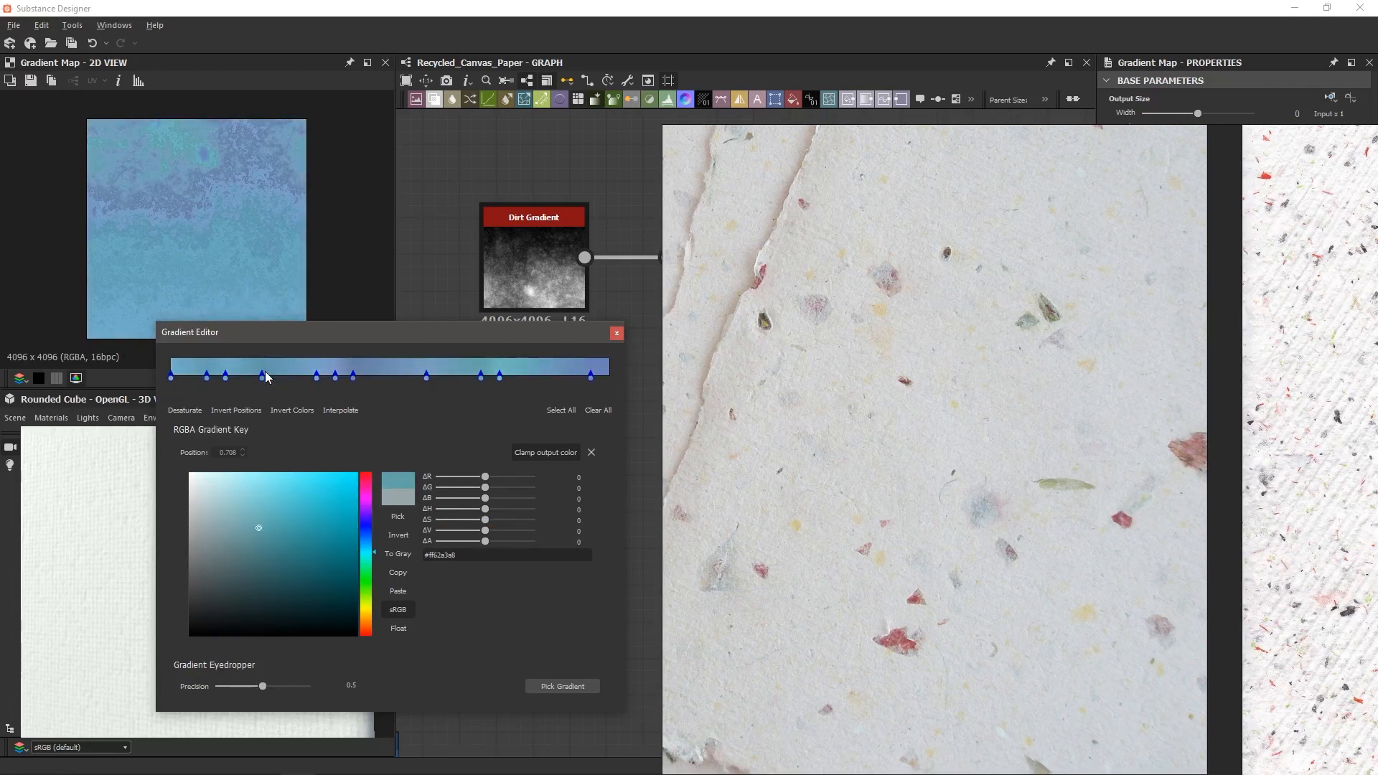
drag(278, 381, 157, 363)
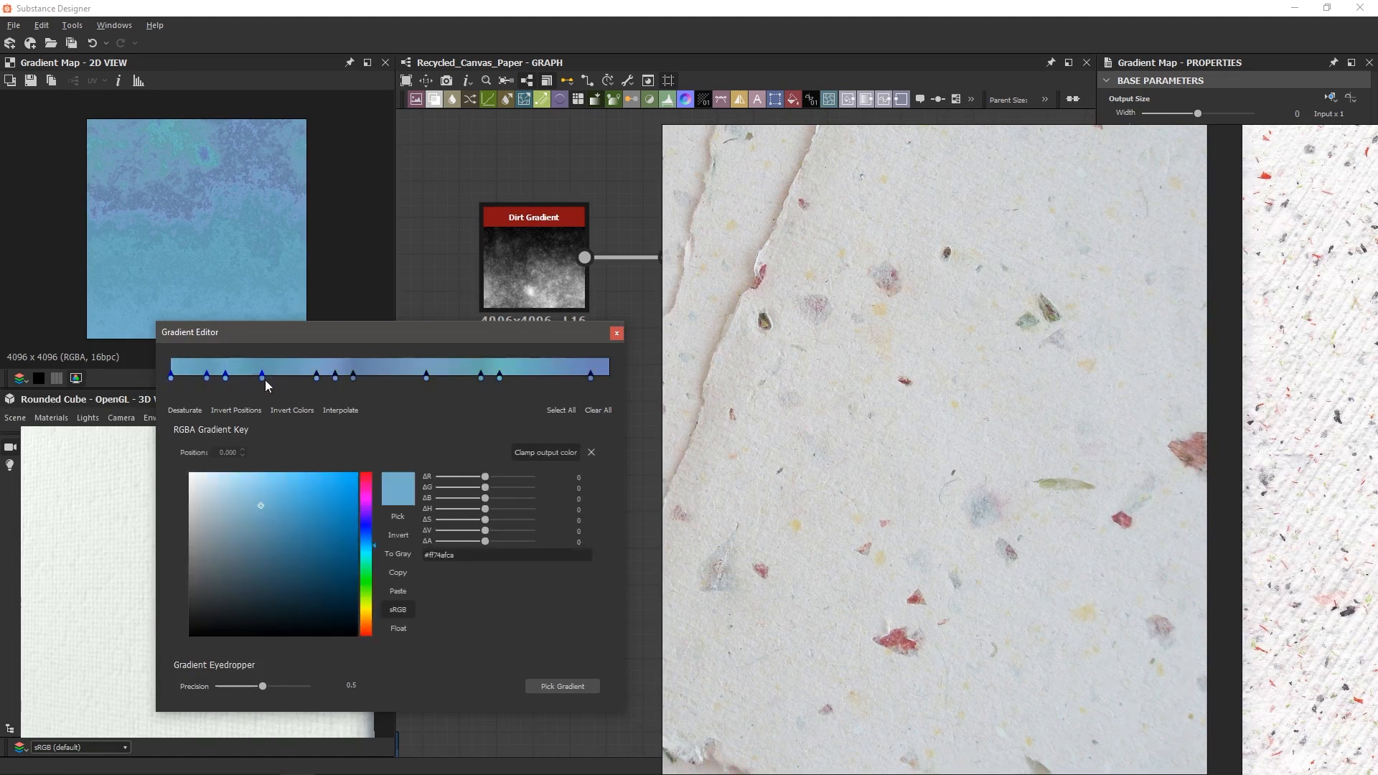
mouse_move(263, 376)
mouse_down()
mouse_move(488, 389)
mouse_move(284, 380)
mouse_up()
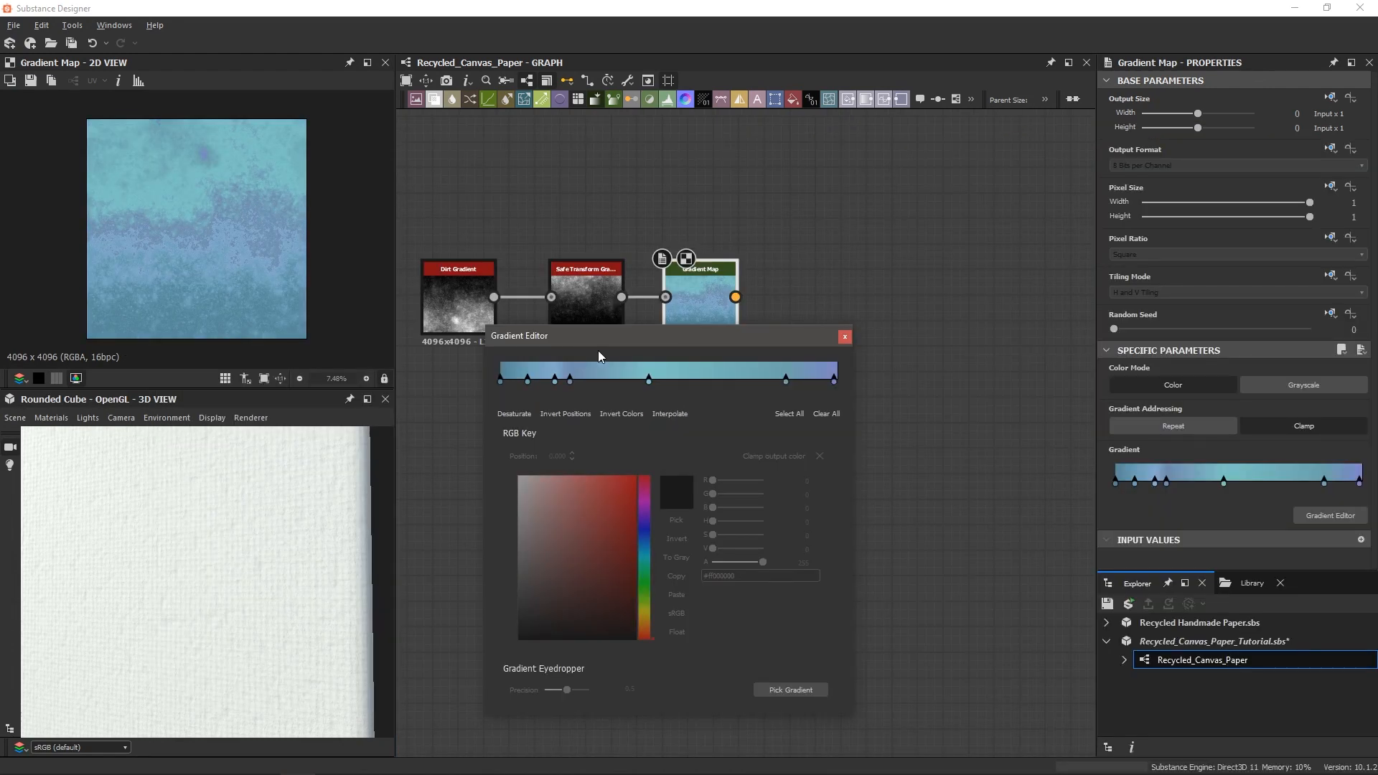
drag(600, 356, 641, 369)
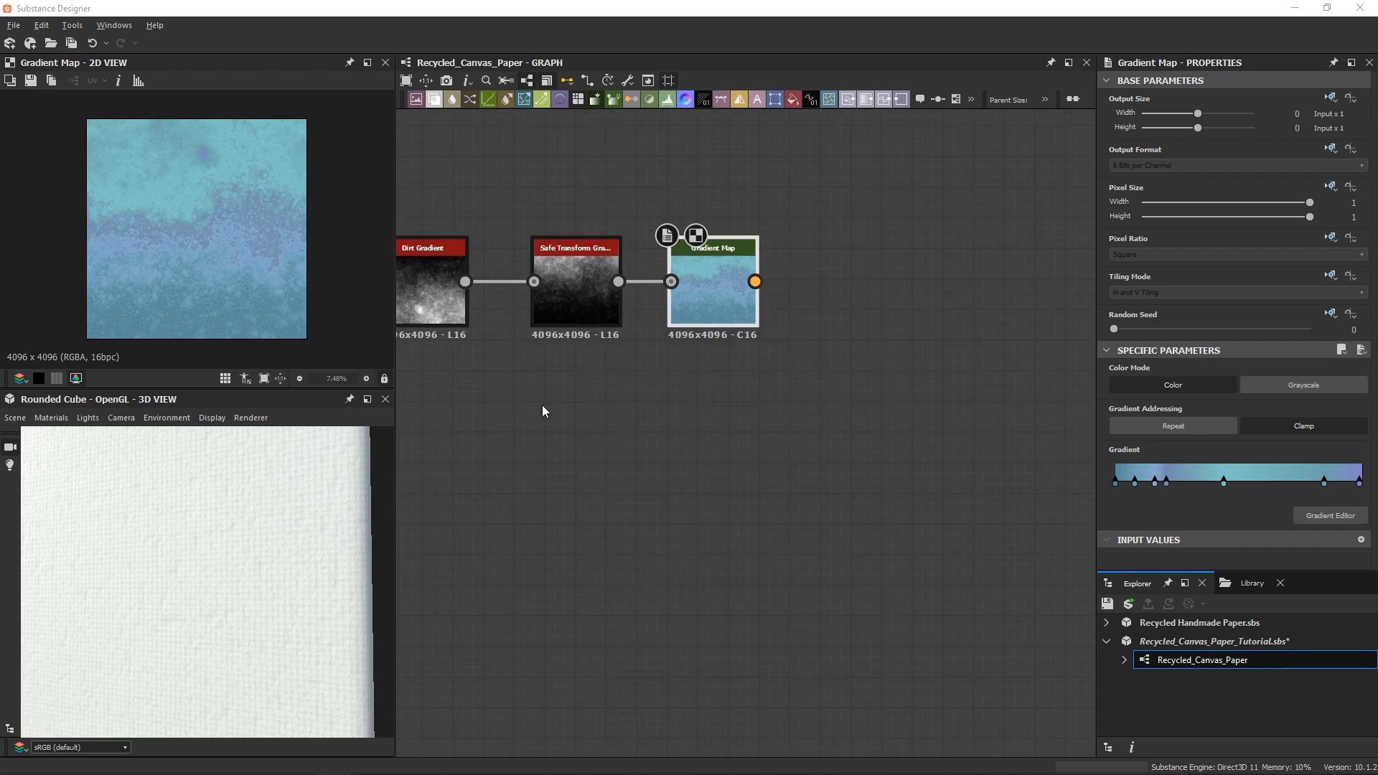
- Move the blue gradient branch up, connect a second Safe Transform Grayscale to the Dirt Gradient, and rotate it 0.25 turns (90 degrees)
drag(553, 414, 721, 173)
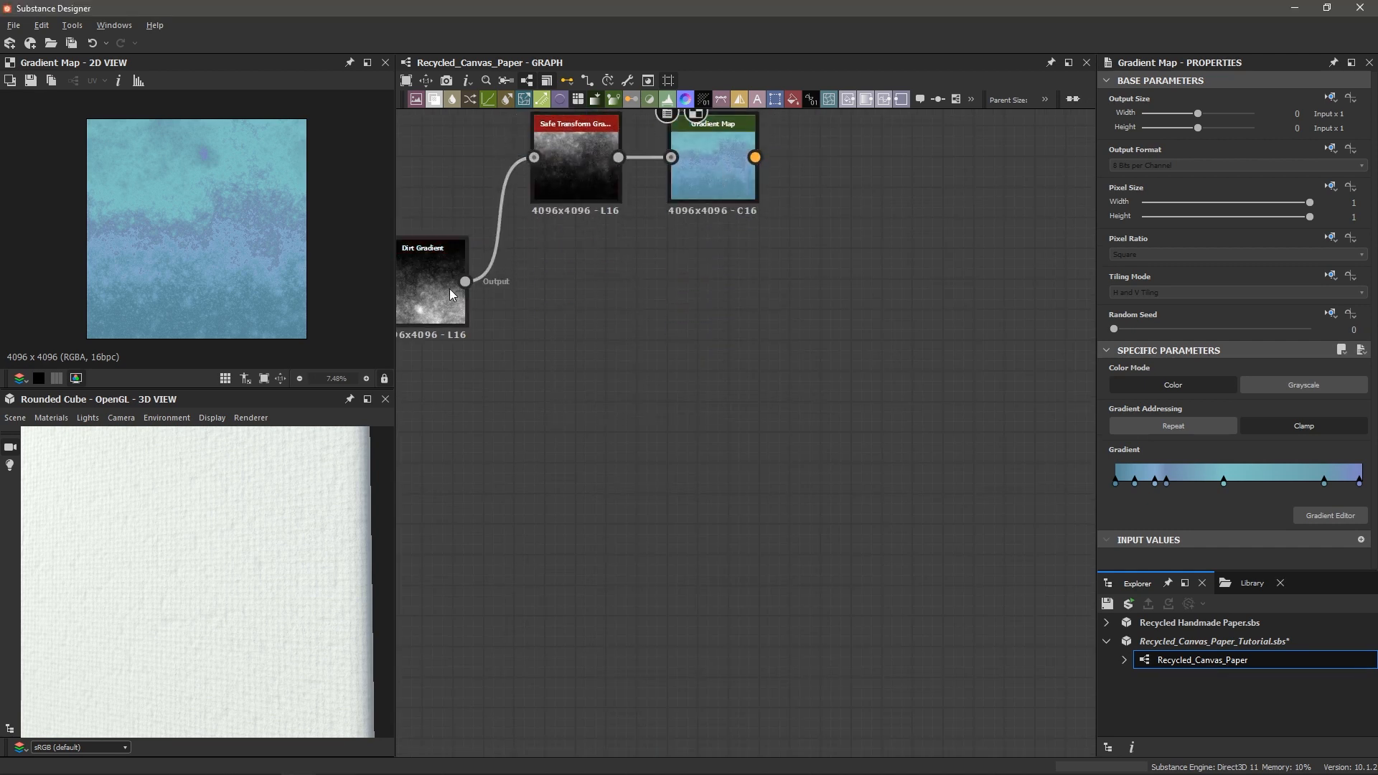
drag(465, 282, 635, 366)
text(safe)
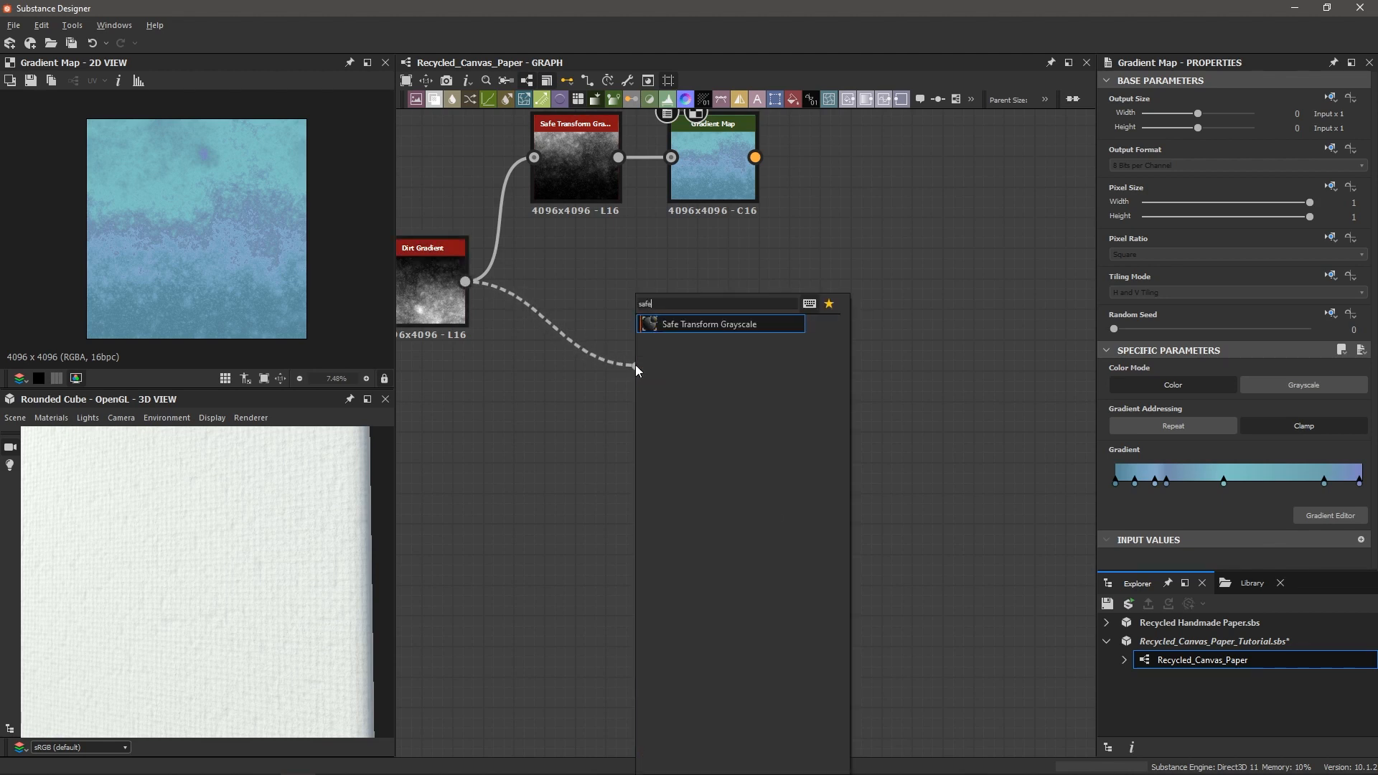
key(Return)
drag(673, 361, 648, 359)
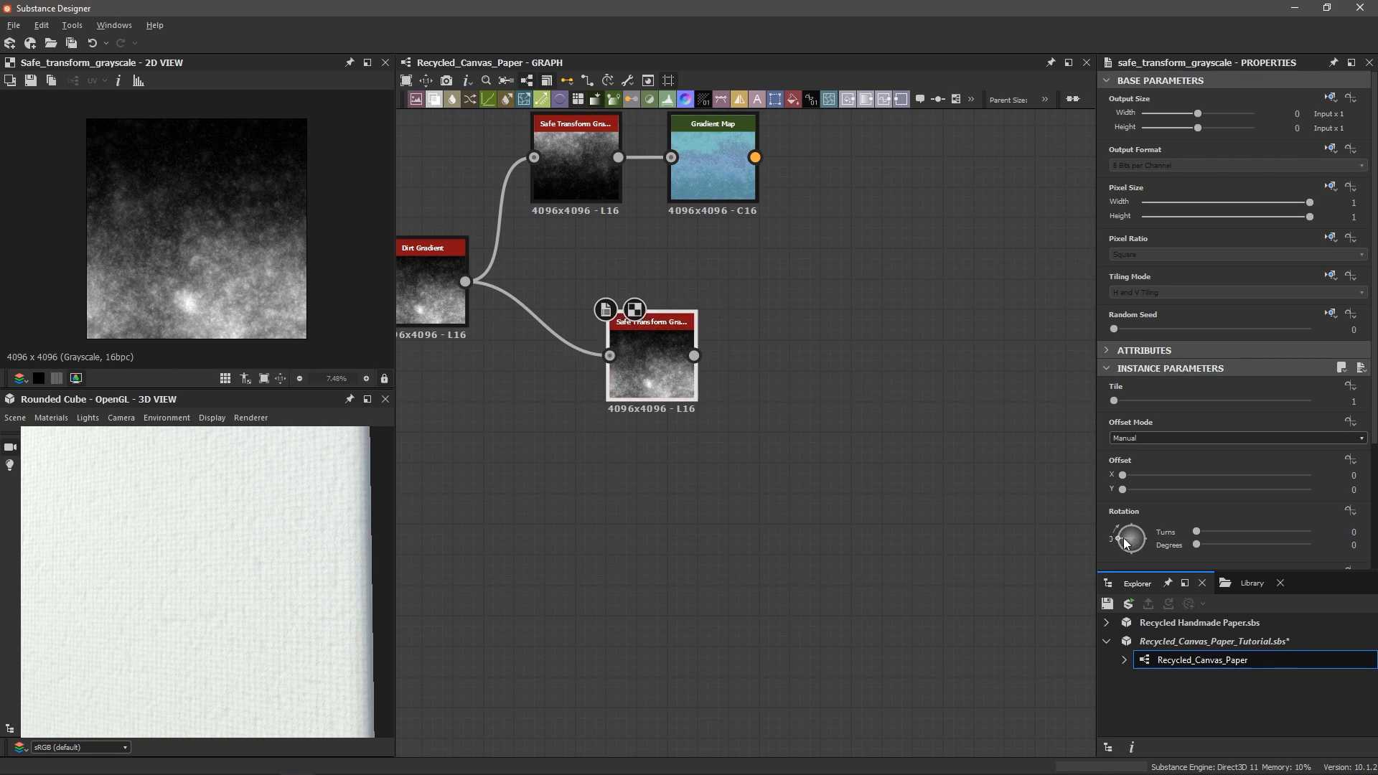
mouse_move(1123, 537)
mouse_down()
mouse_move(1129, 513)
mouse_move(1111, 532)
mouse_move(1128, 514)
mouse_up()
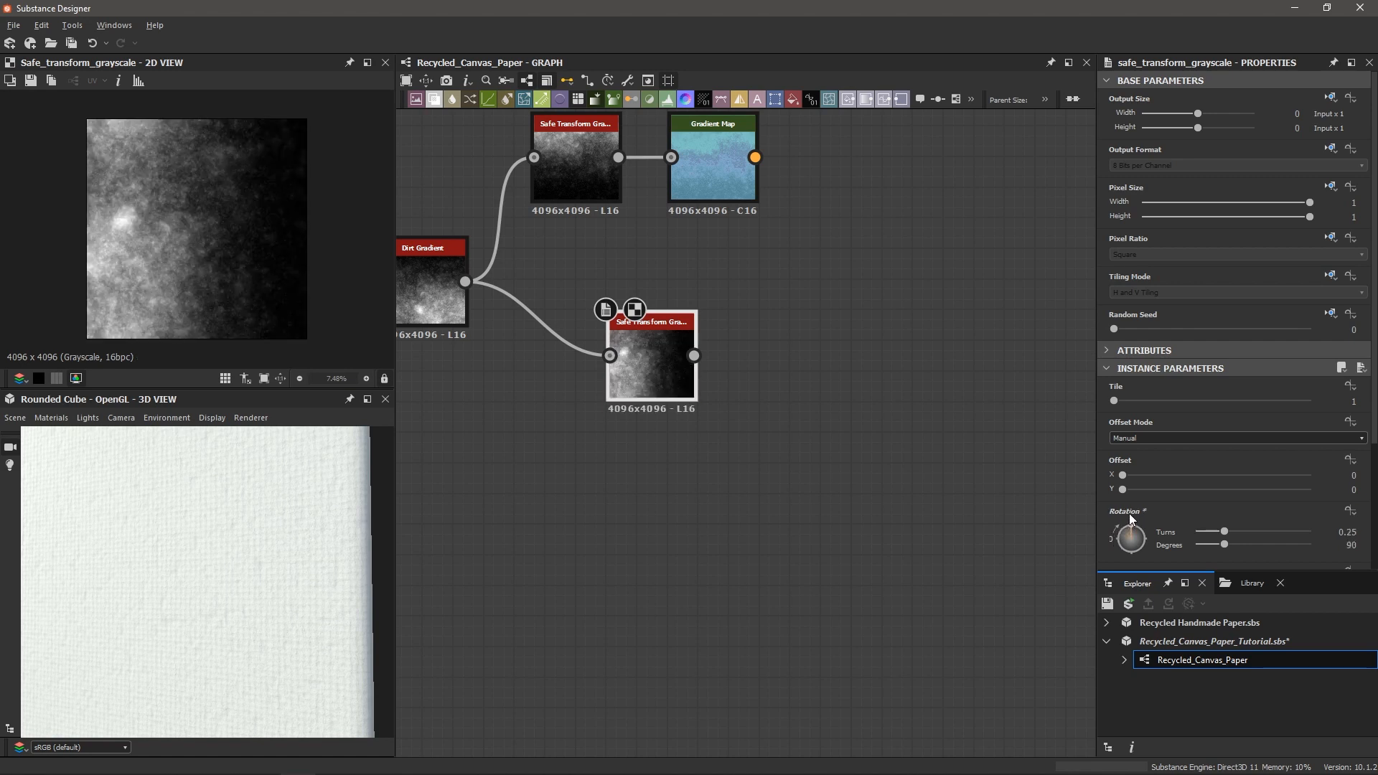
- Compare the Dirt Gradient with both transformed versions and add a Gradient Map after the second Safe Transform Grayscale
middle_drag(549, 394, 611, 396)
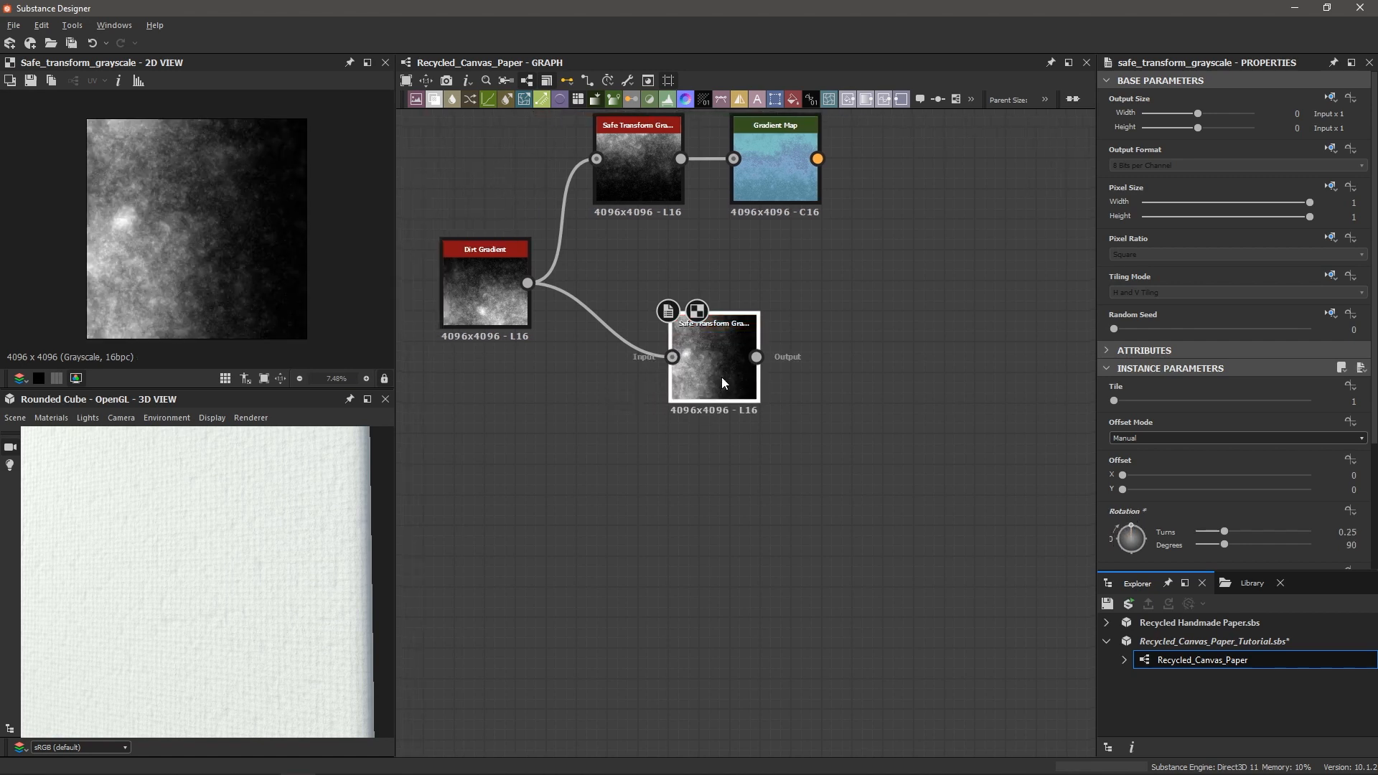
click(497, 297)
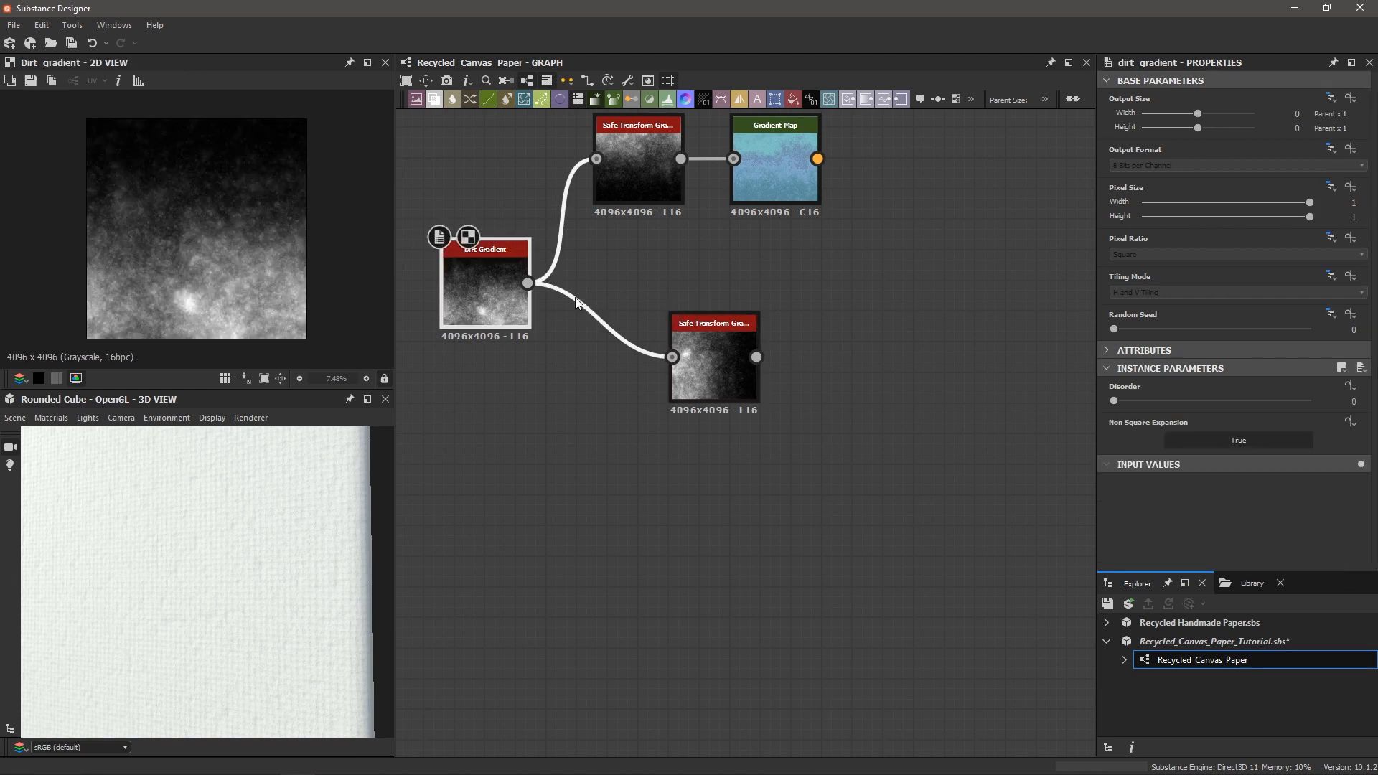
click(627, 185)
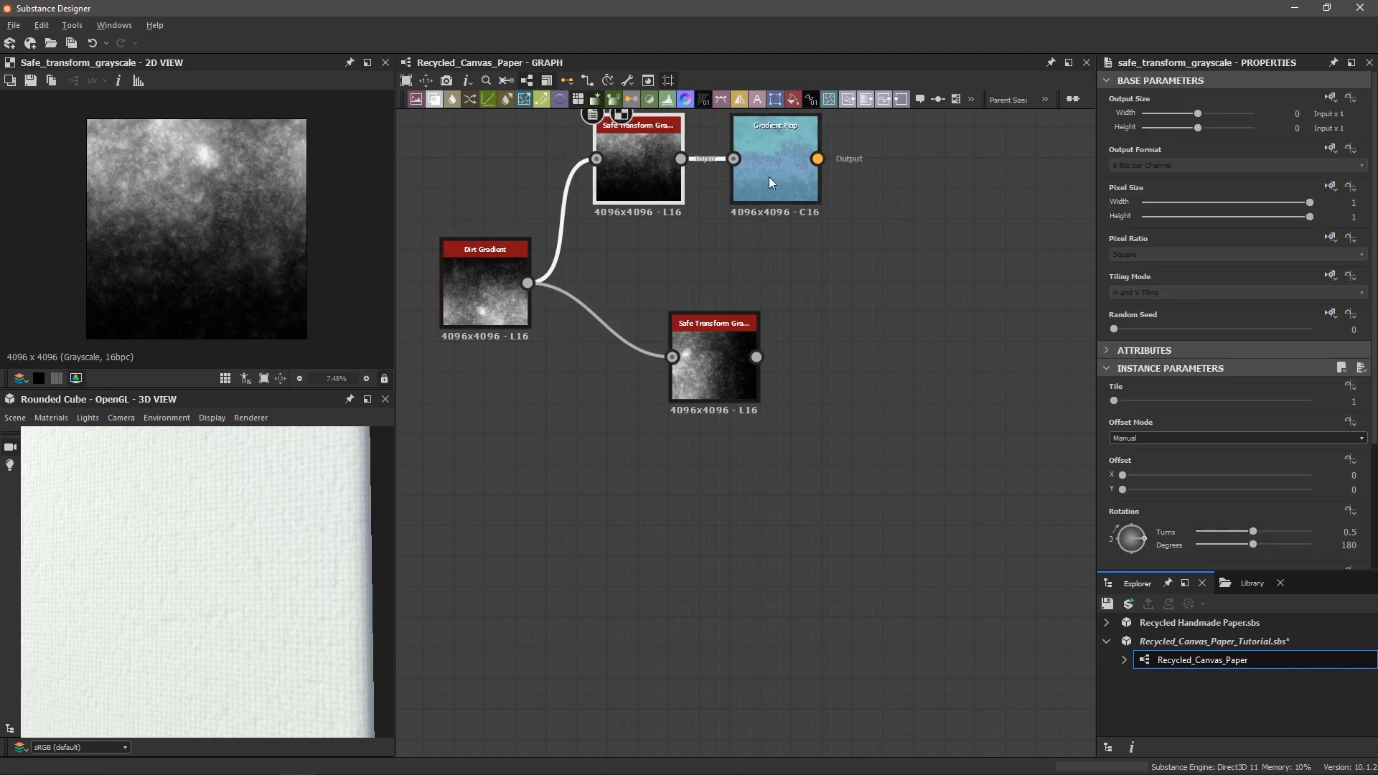
click(700, 354)
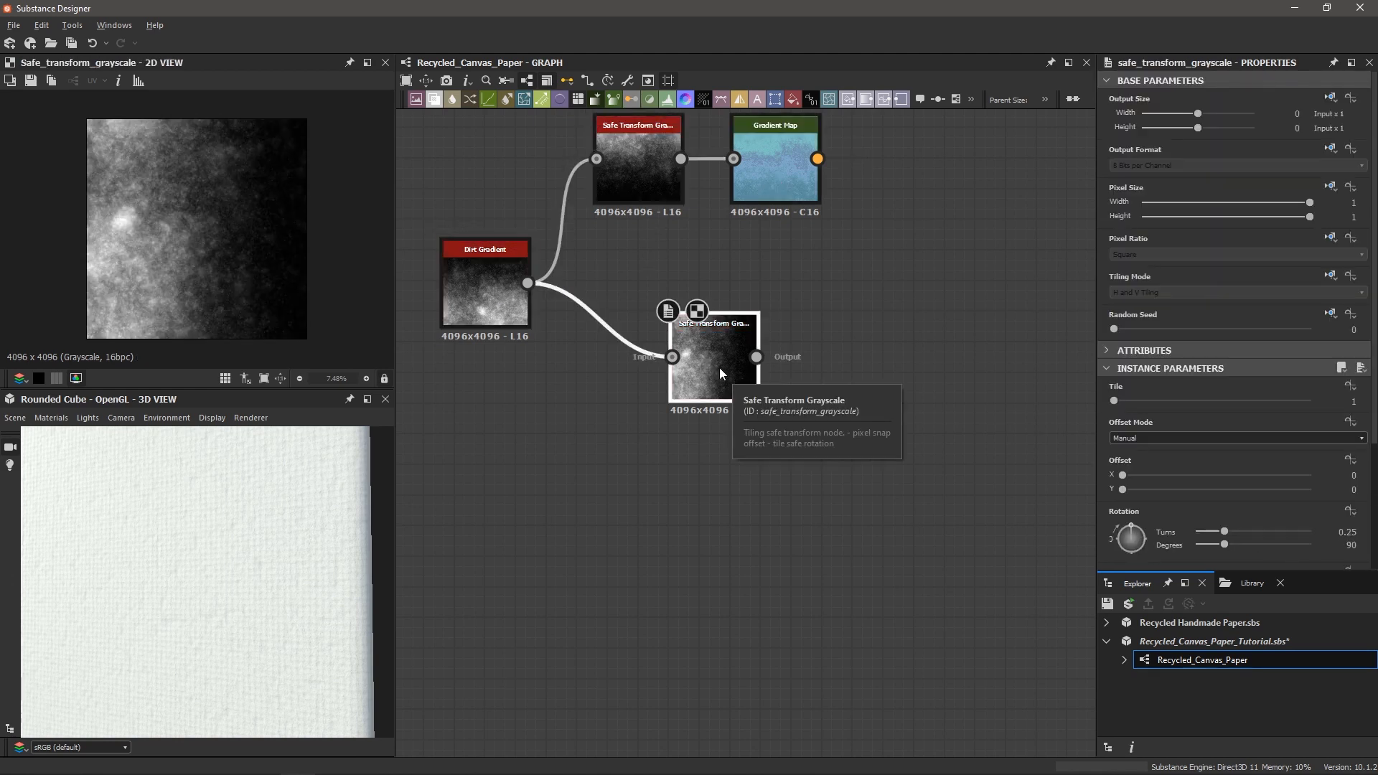
drag(713, 366, 644, 373)
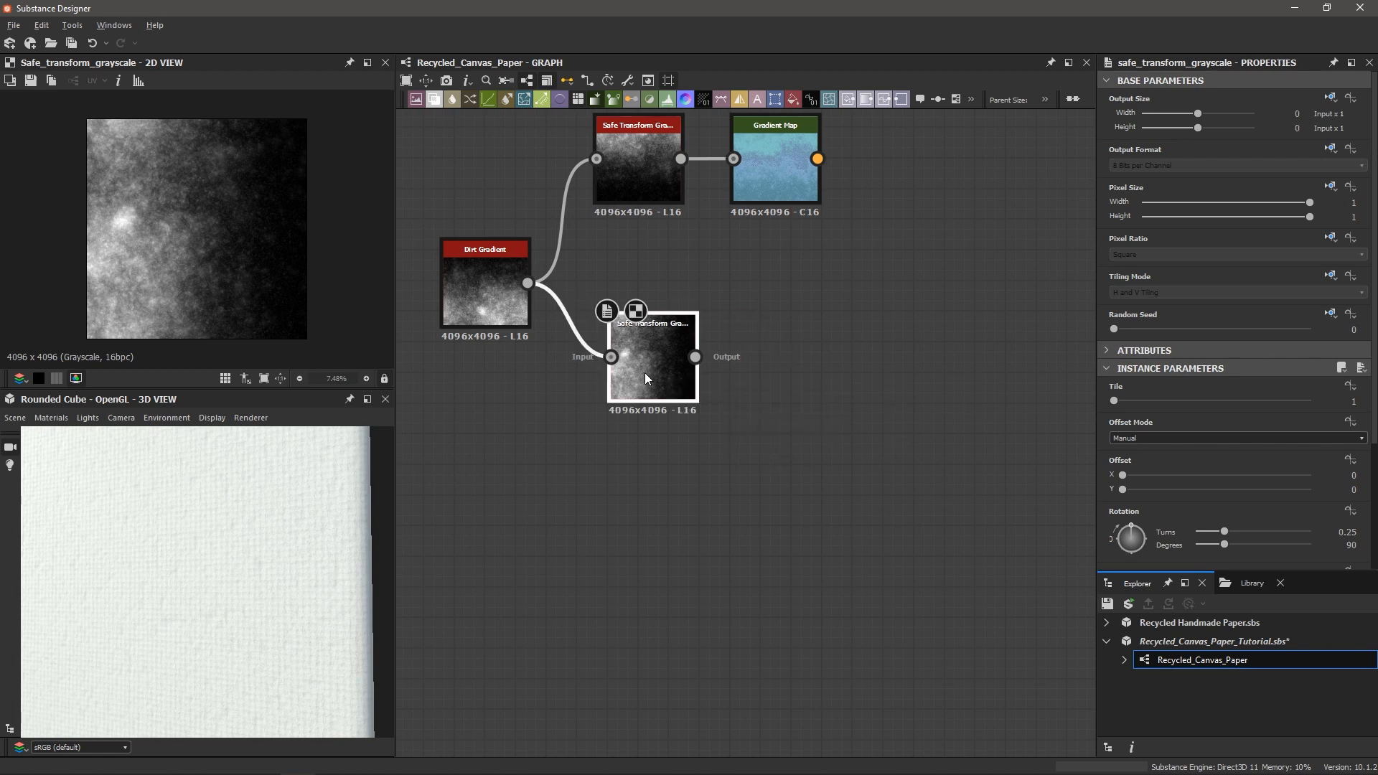
key(space)
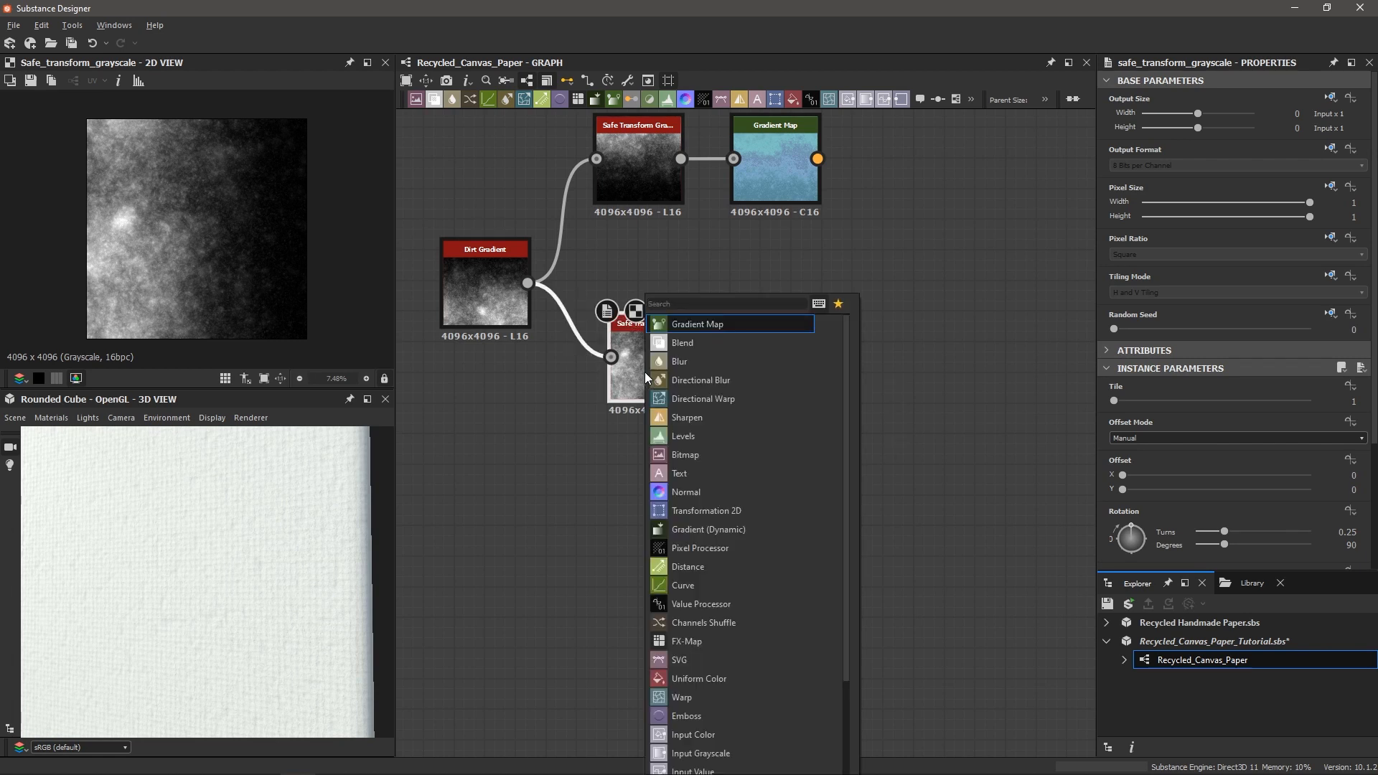
key(Return)
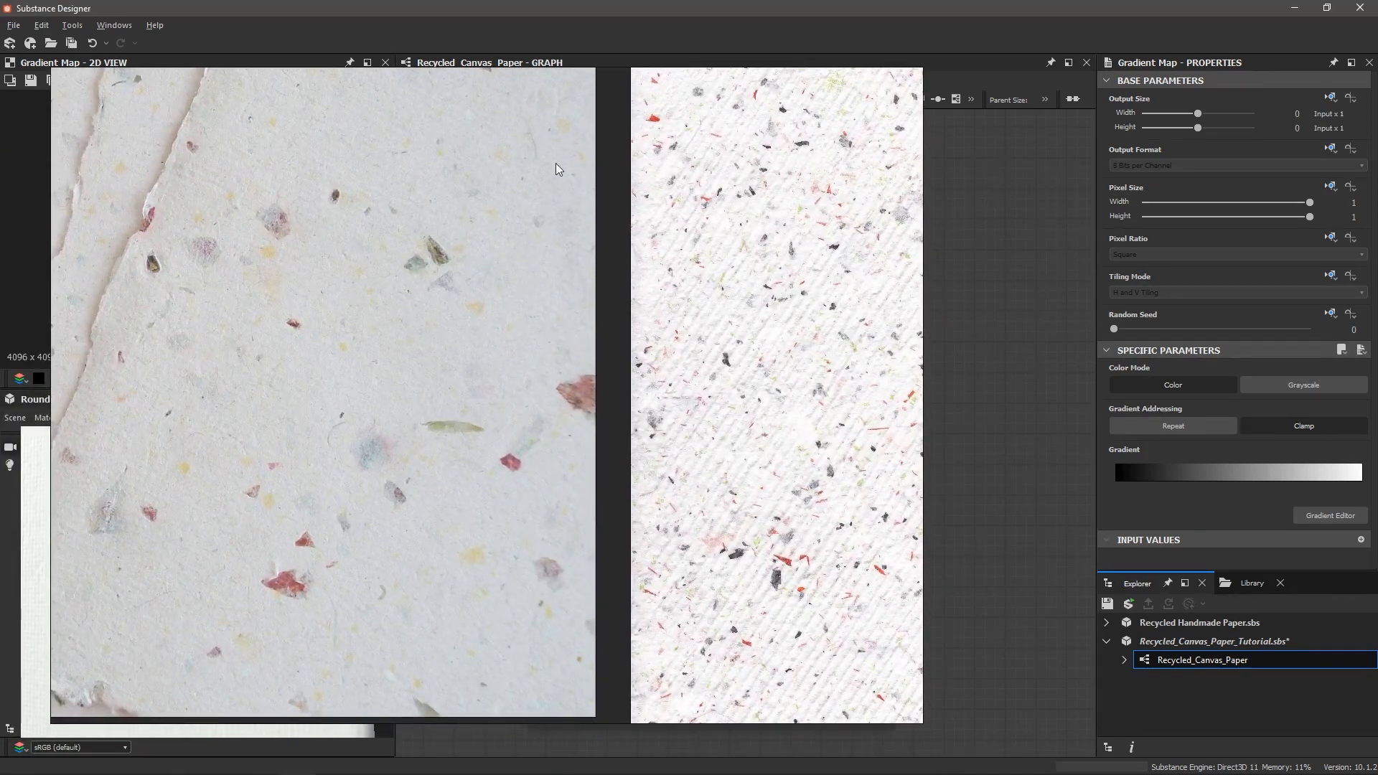
- Sample a red gradient from a flake in the paper reference photo for the Gradient Map and raise the saturation of its keys
right_drag(548, 148, 1039, 221)
click(589, 629)
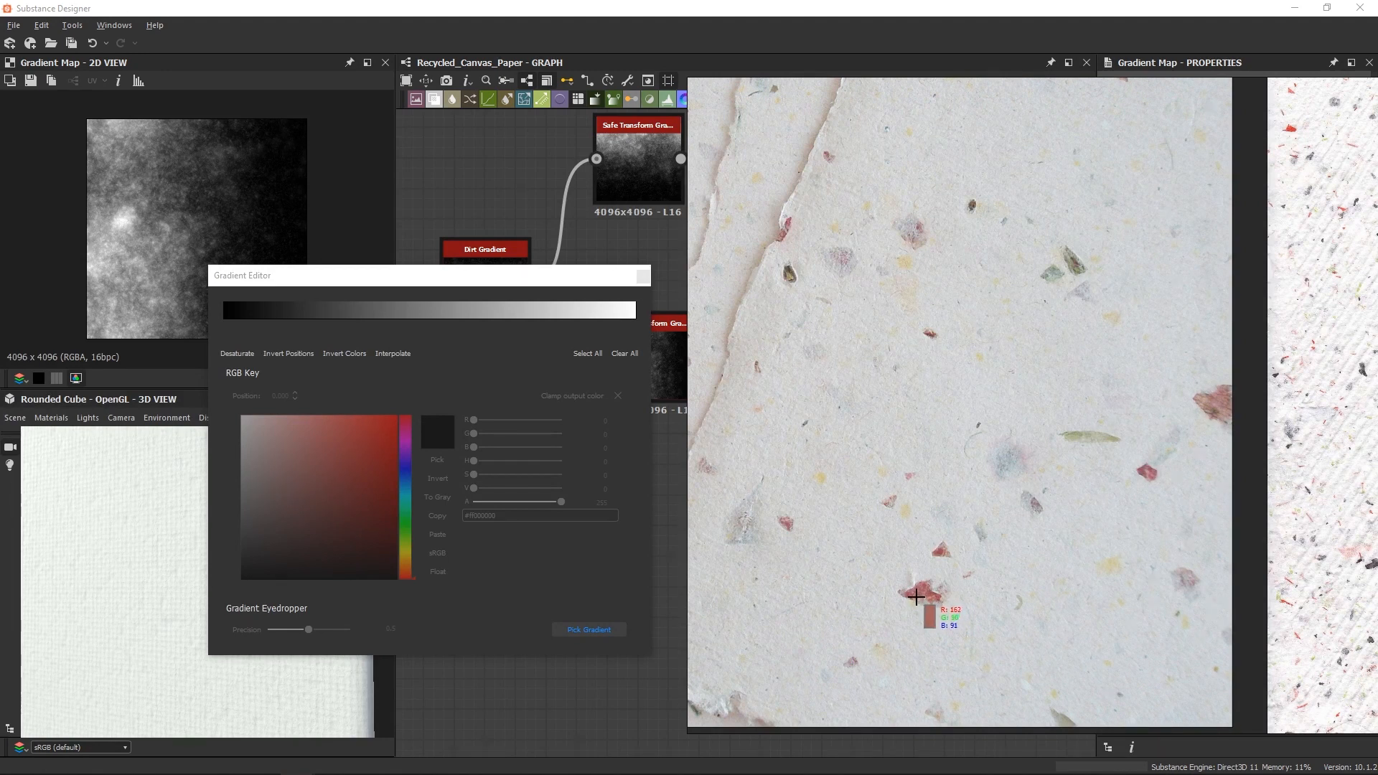
drag(916, 597, 932, 597)
mouse_move(222, 329)
mouse_down()
mouse_move(231, 307)
mouse_move(640, 299)
mouse_up()
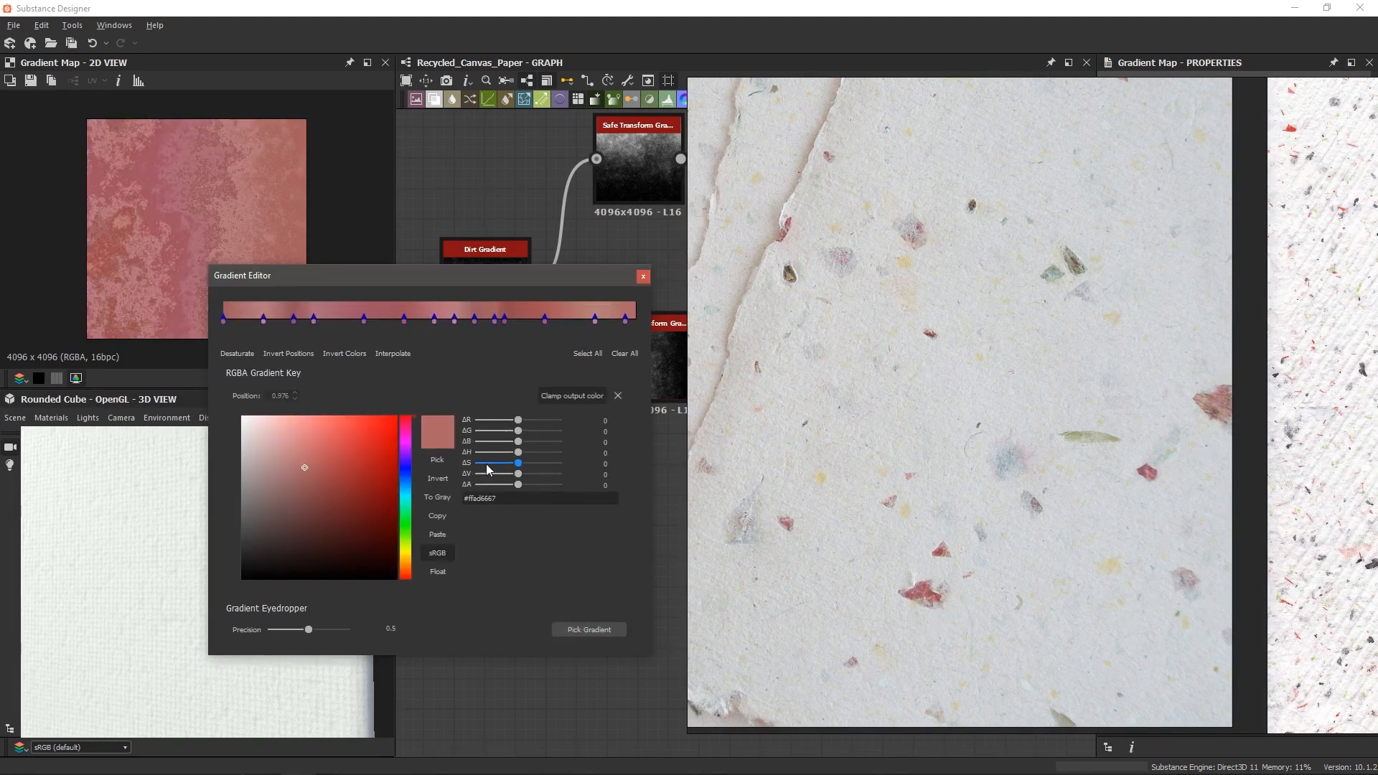
drag(519, 463, 528, 465)
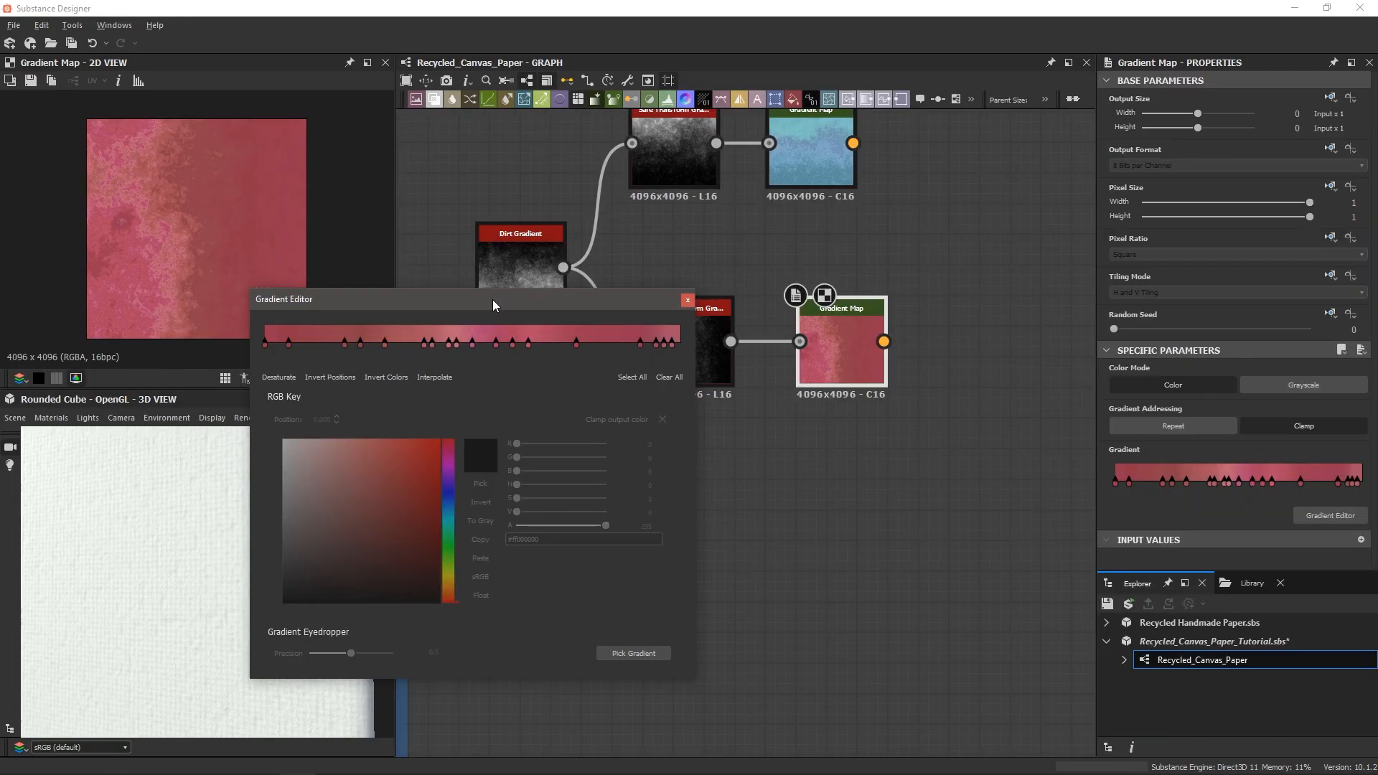
drag(495, 307, 487, 303)
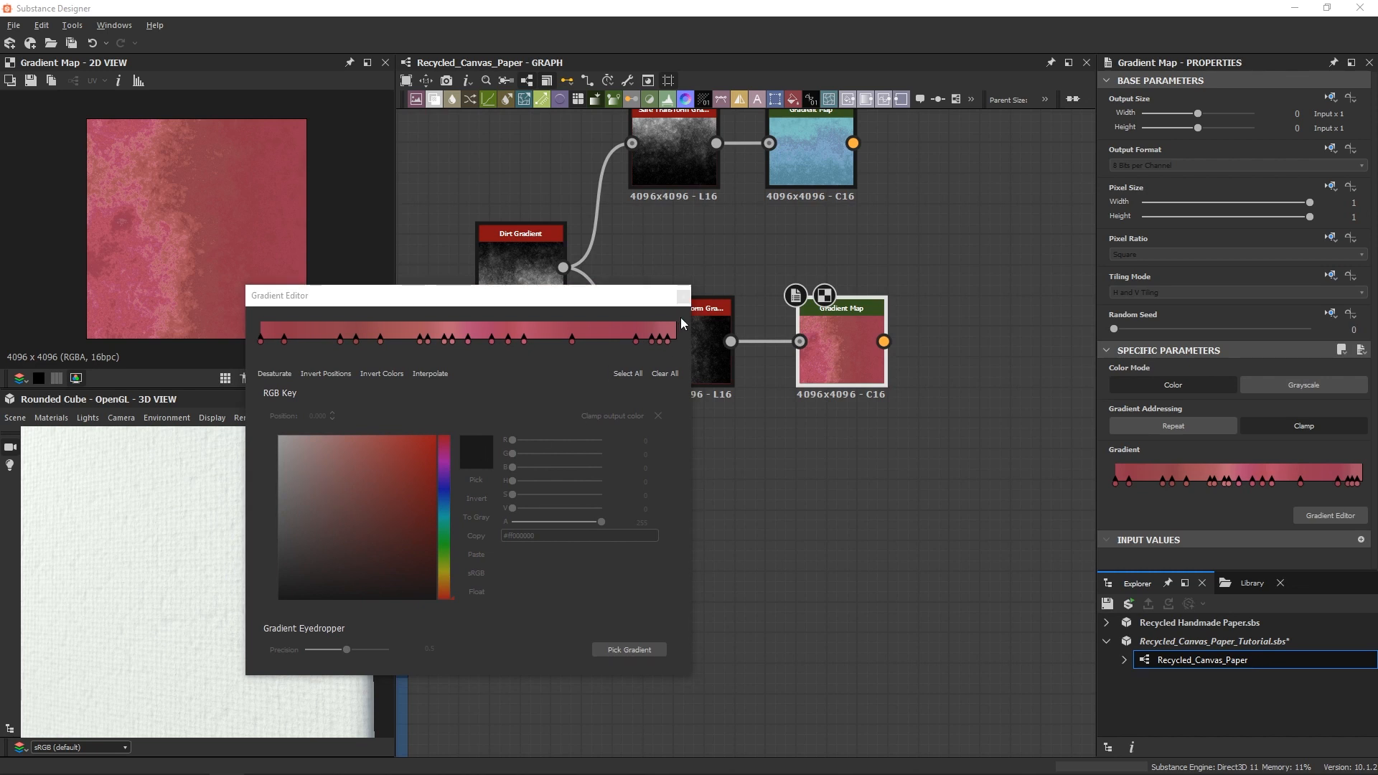
click(682, 295)
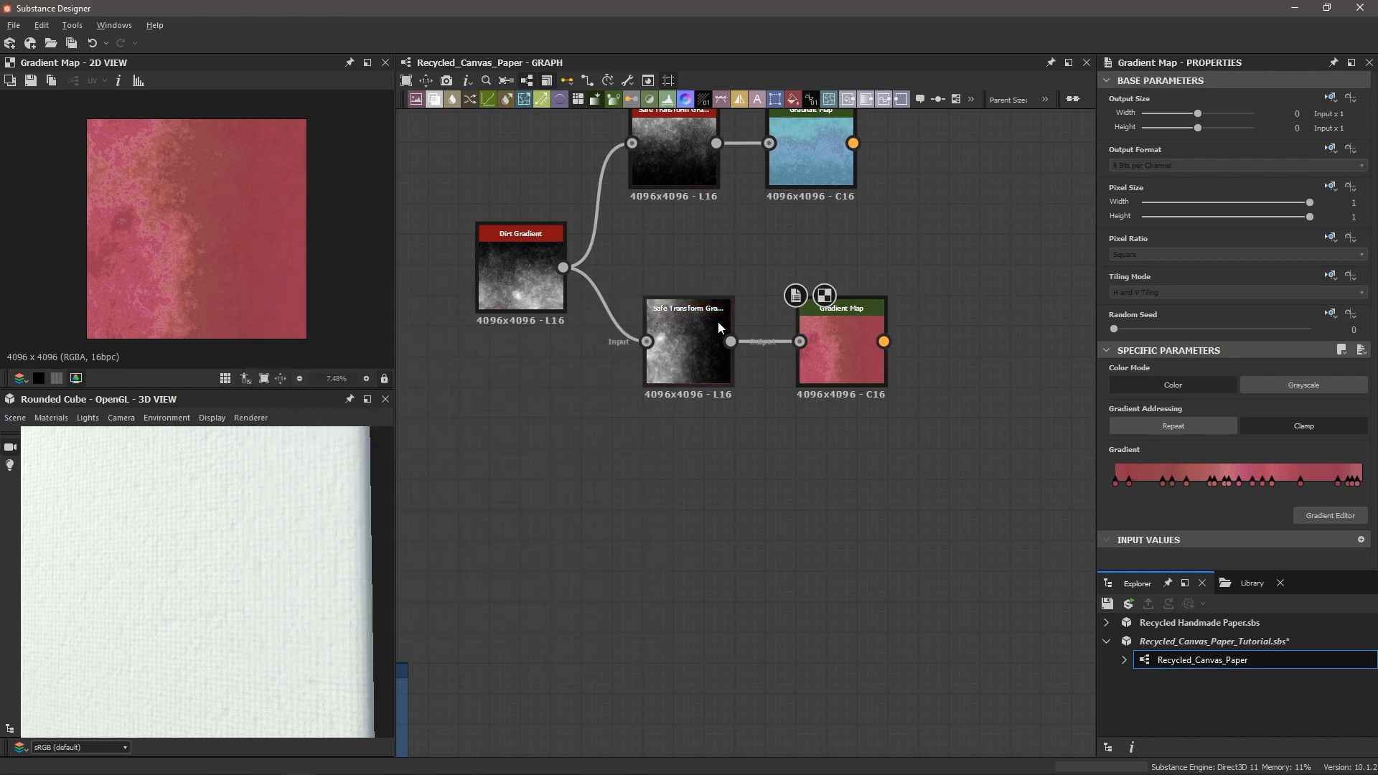
- Move the lower Safe Transform Grayscale node and its red Gradient Map up together, closer to the blue branch
click(694, 357)
shift+click(842, 352)
drag(843, 351, 850, 306)
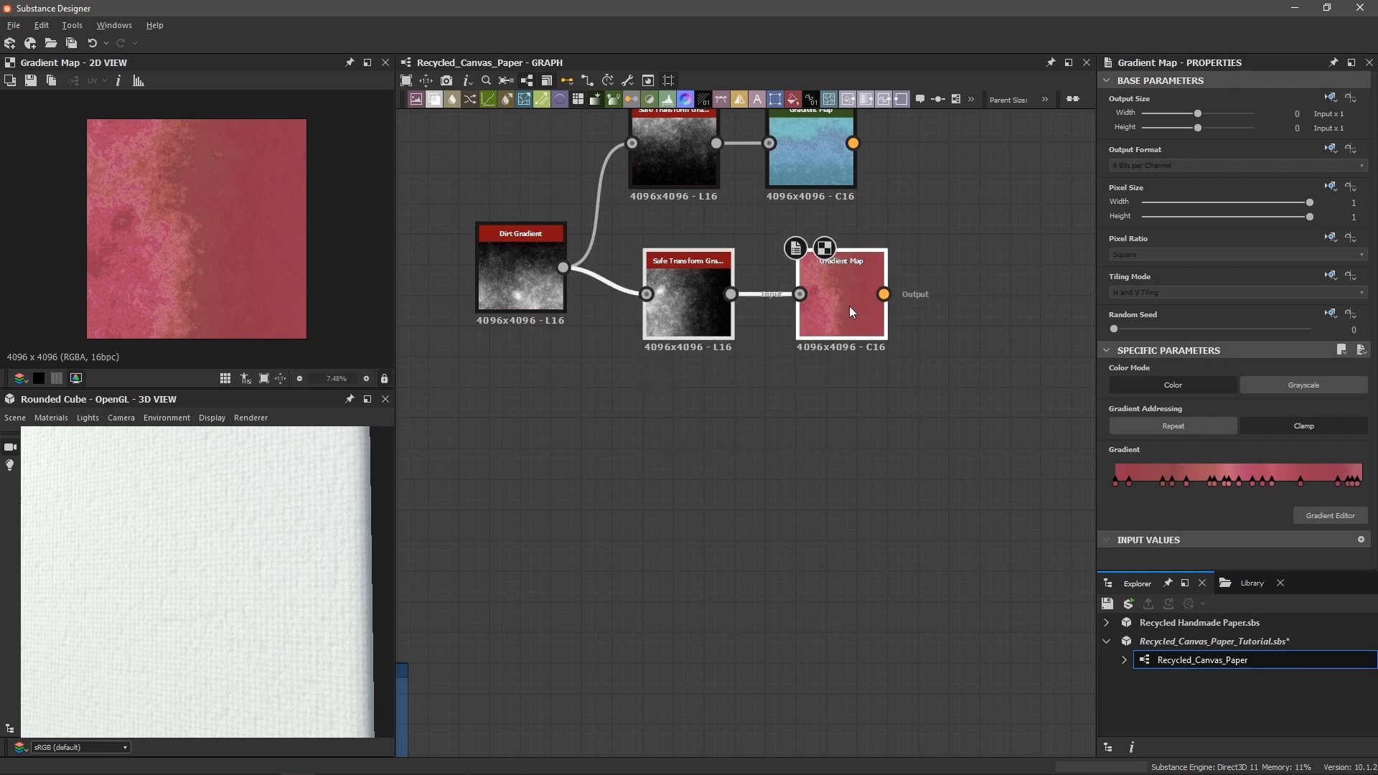
- Add a Gradient Map fed directly by the Dirt Gradient and place it below the red Gradient Map
double_click(509, 269)
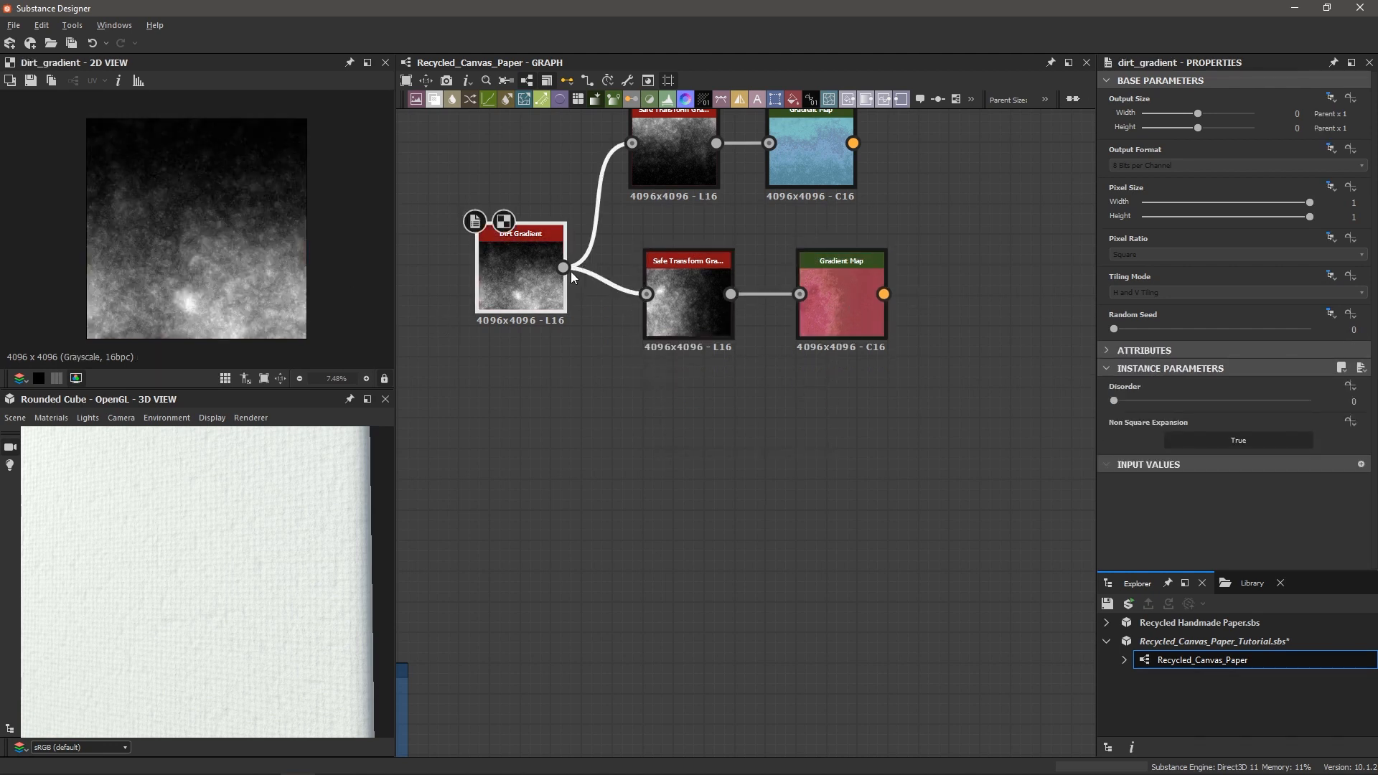
drag(563, 270, 706, 520)
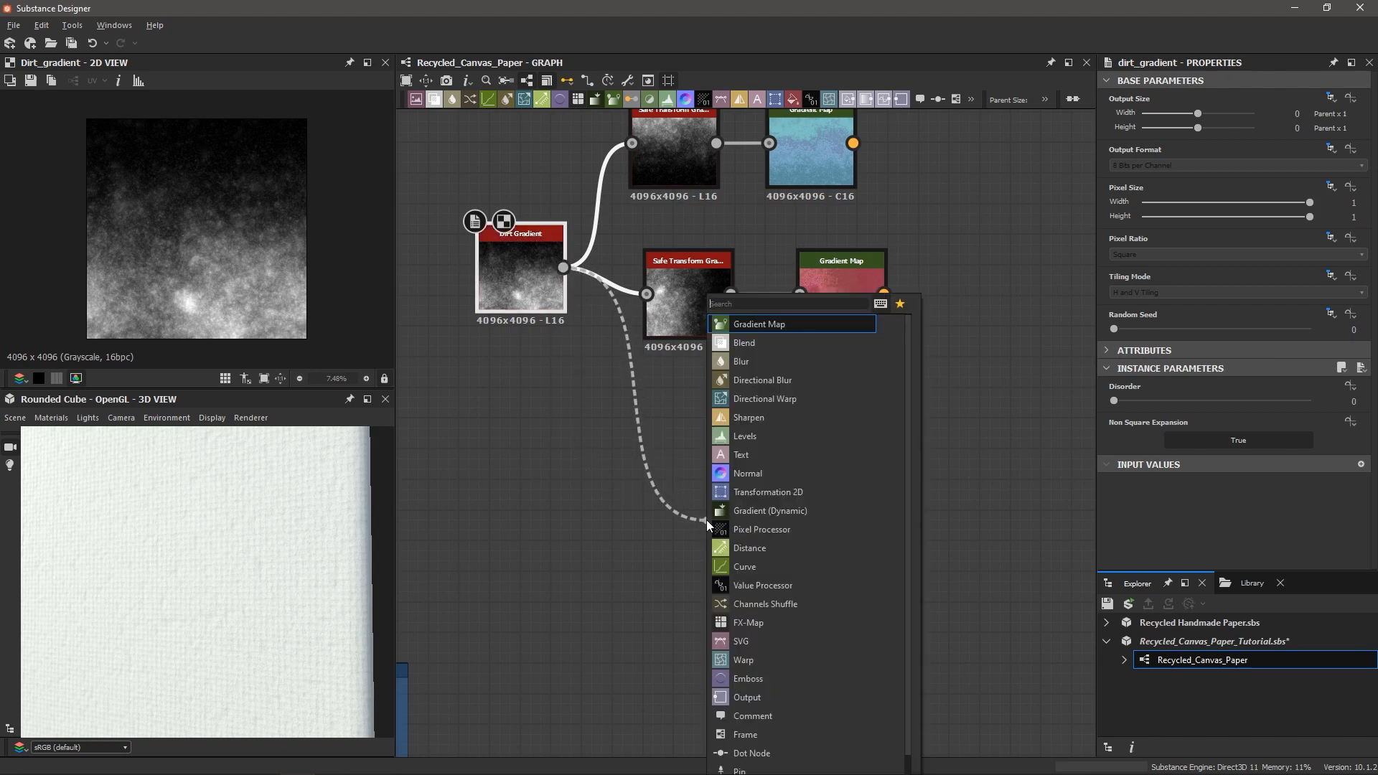
click(755, 324)
drag(747, 562, 819, 470)
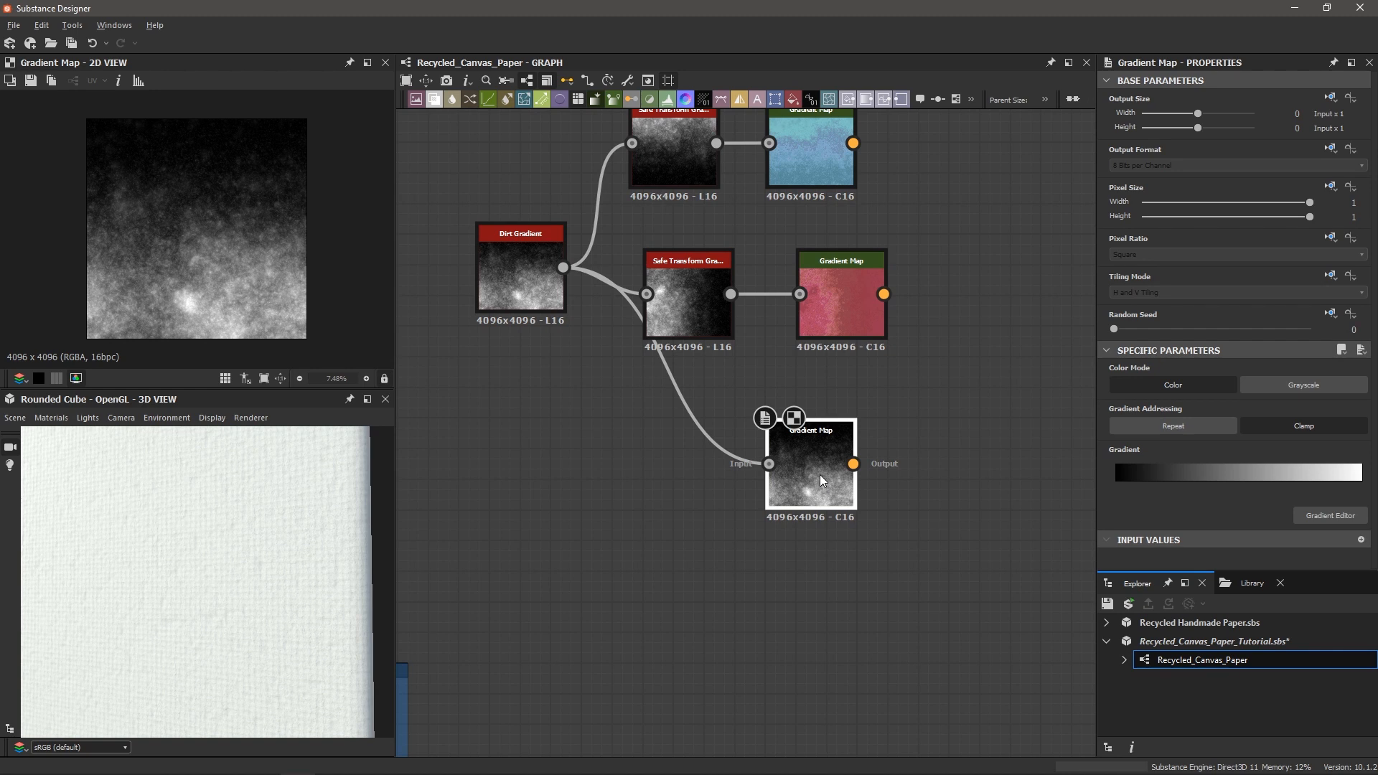
- Give the new Gradient Map a sampled yellow-green gradient and align the node under the red one
click(1315, 514)
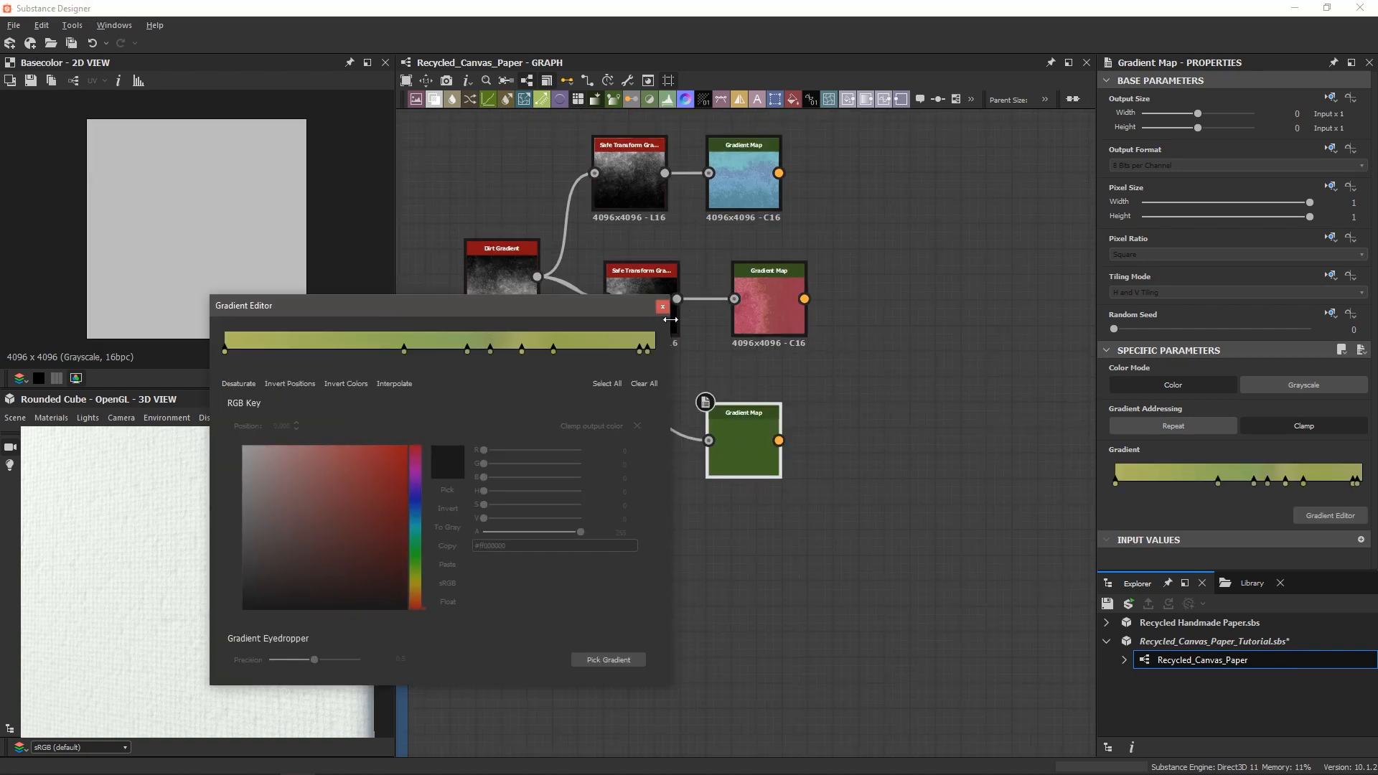
click(661, 307)
drag(751, 446, 773, 449)
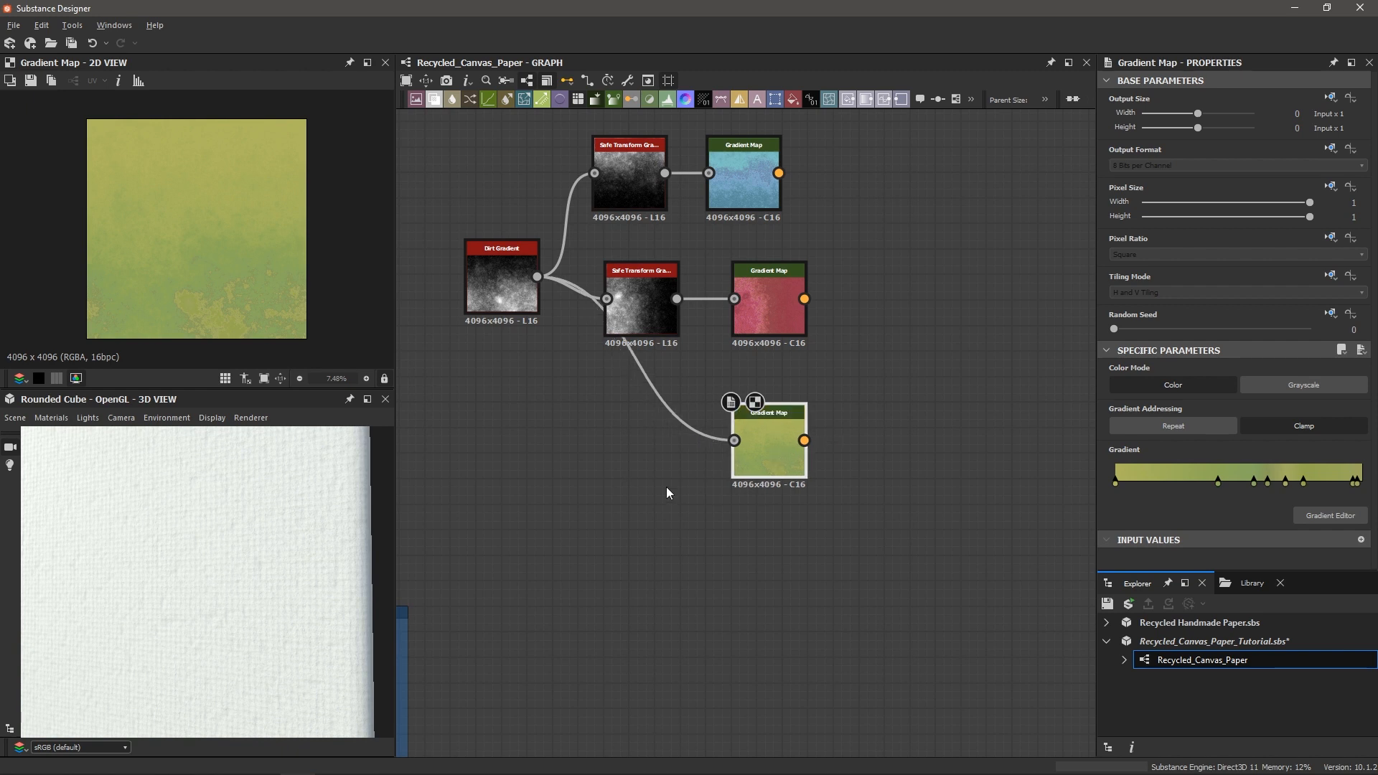
- Add a Blend node with the red Gradient Map as foreground and the green one as background, using the Max (Lighten) blending mode
middle_drag(885, 430, 799, 428)
scroll(808, 440, up, 2)
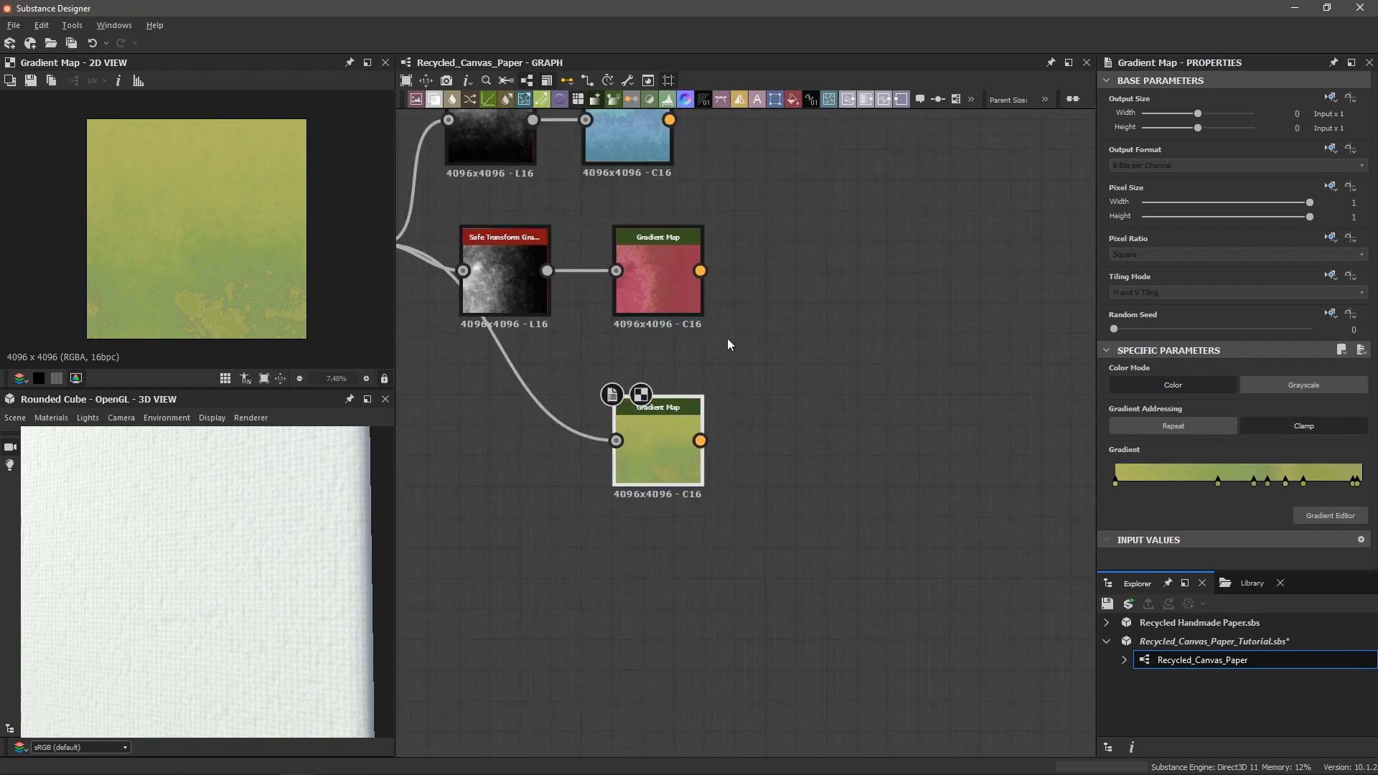
click(666, 277)
click(649, 446)
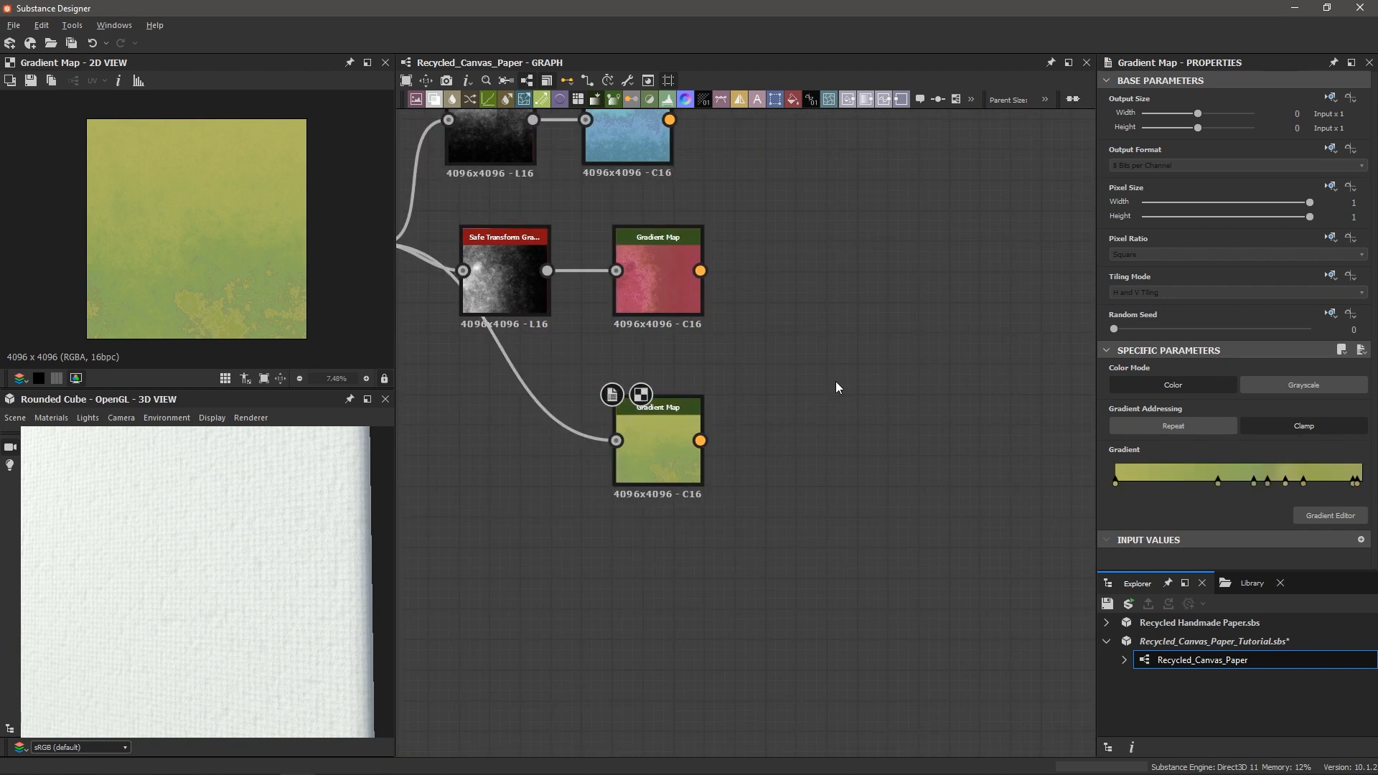
key(space)
text(blend)
key(Return)
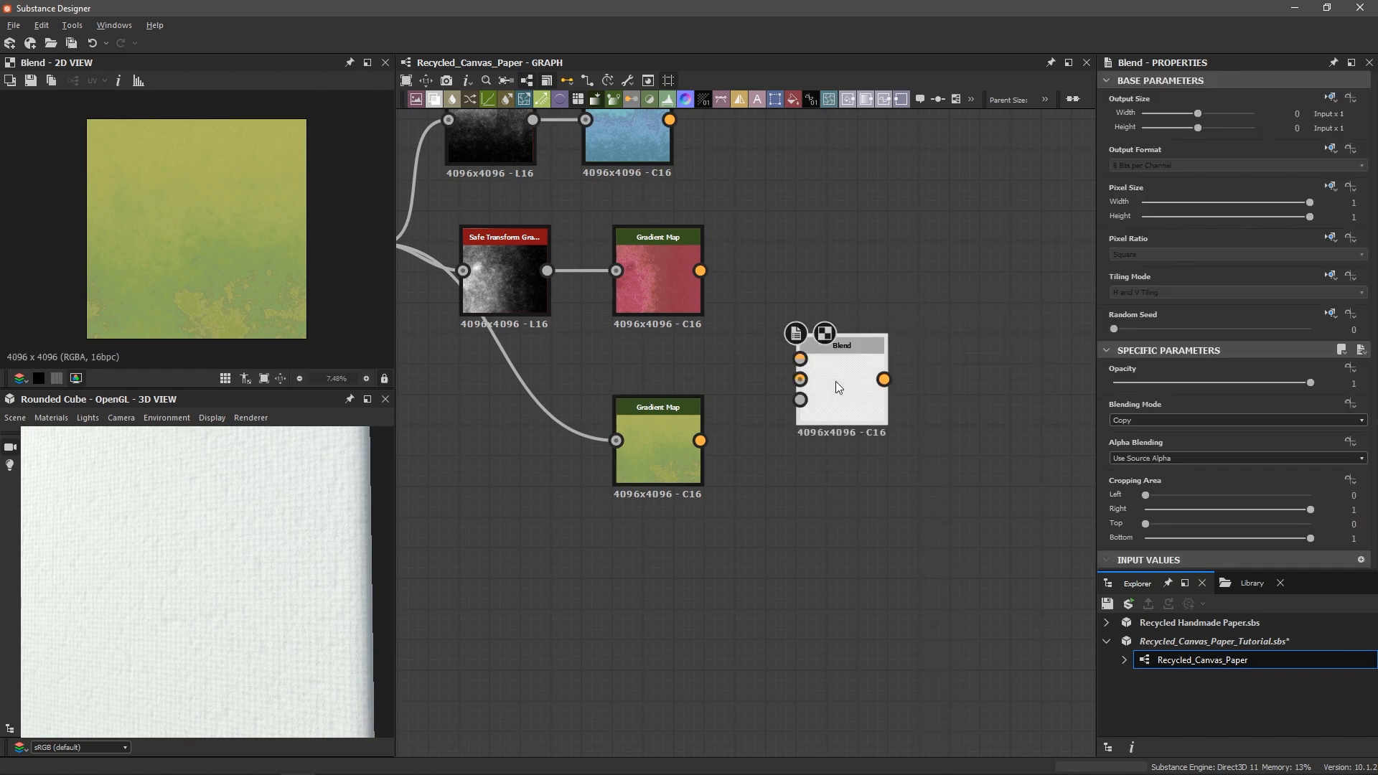
drag(700, 270, 799, 356)
drag(700, 440, 832, 371)
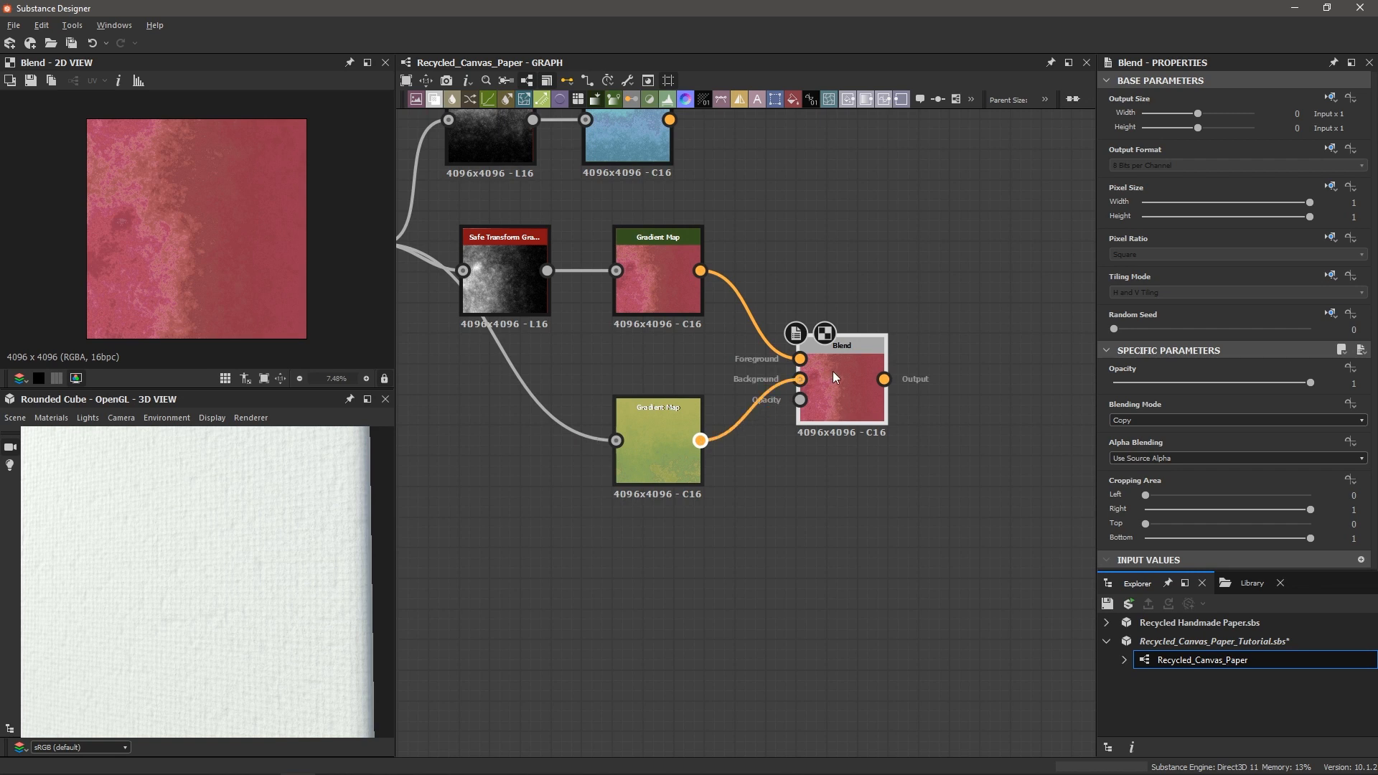
click(1126, 420)
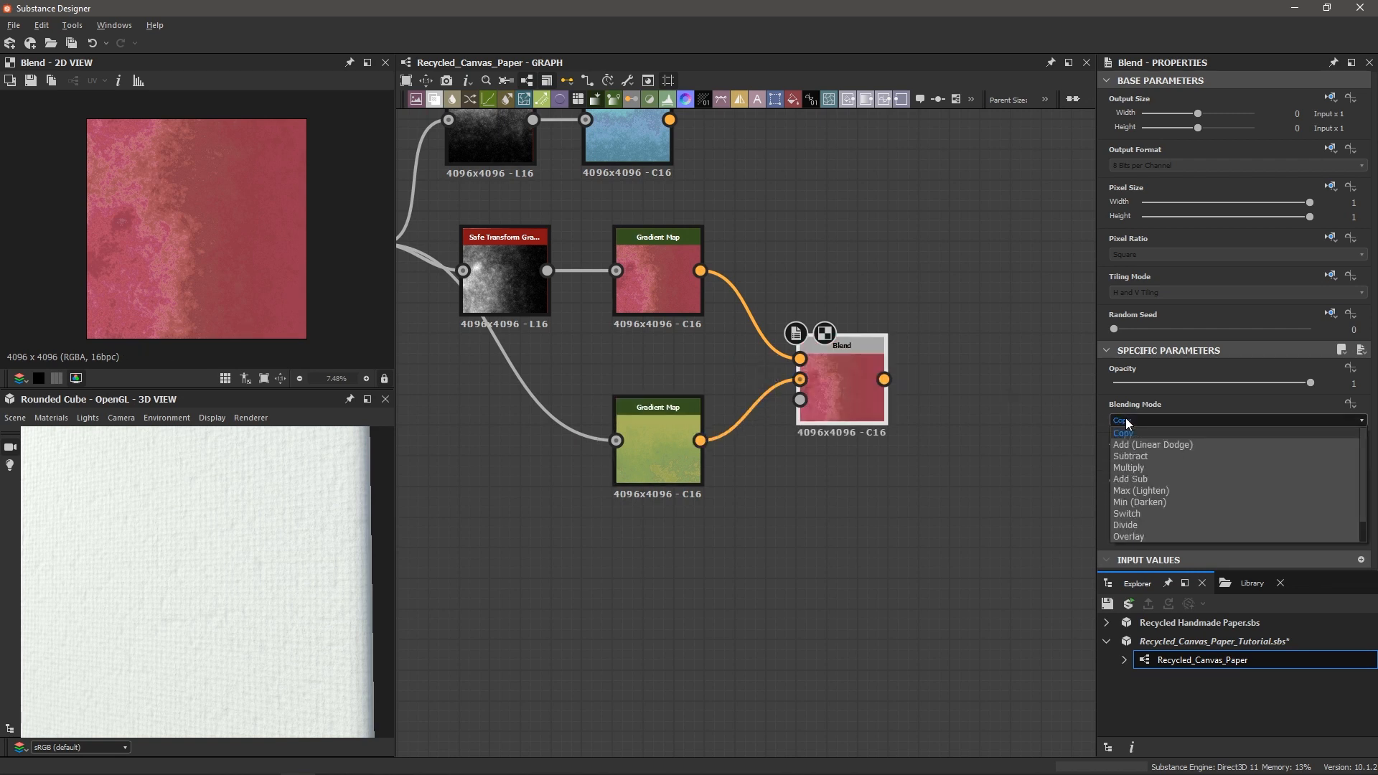
click(1138, 490)
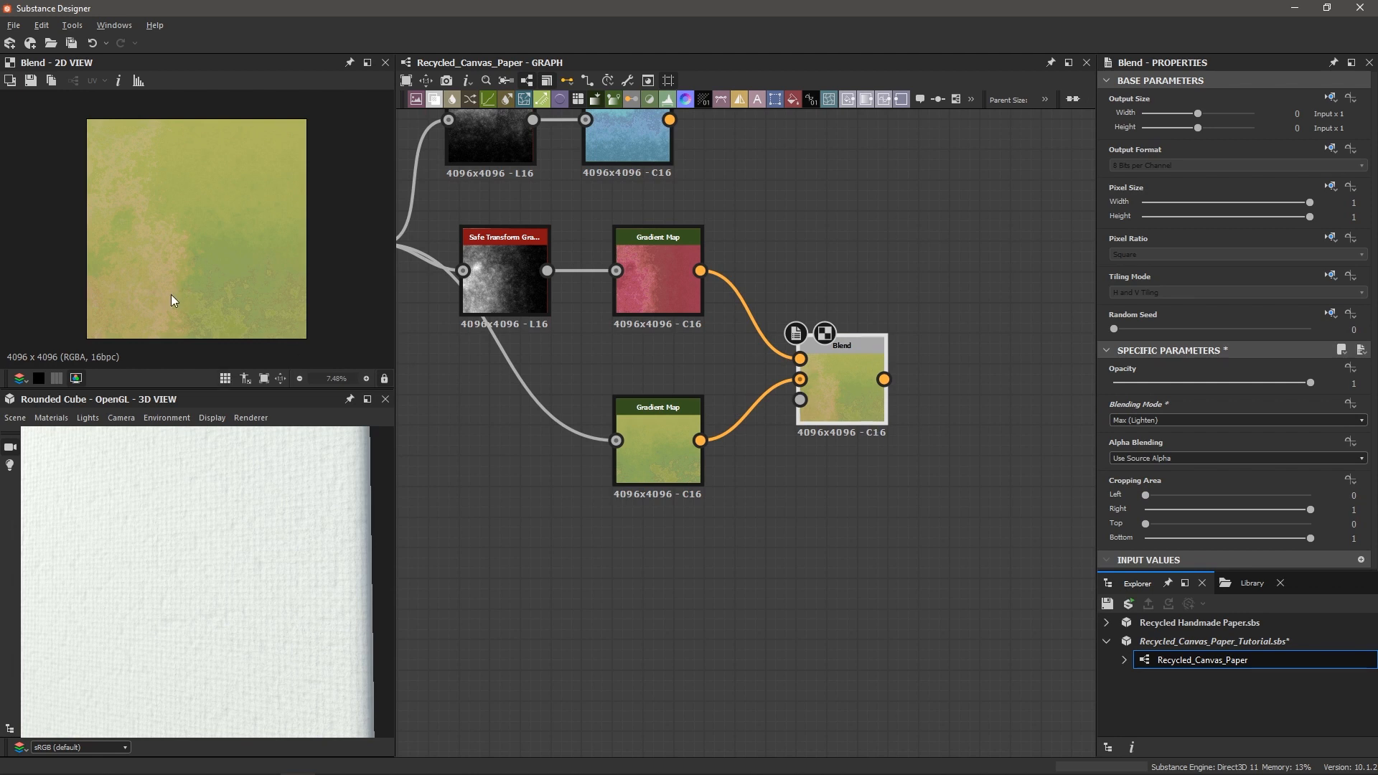
- Examine the red-green blend up close and compare it with the Safe Transform and Dirt Gradient outputs feeding it
scroll(165, 300, up, 5)
middle_drag(165, 294, 243, 234)
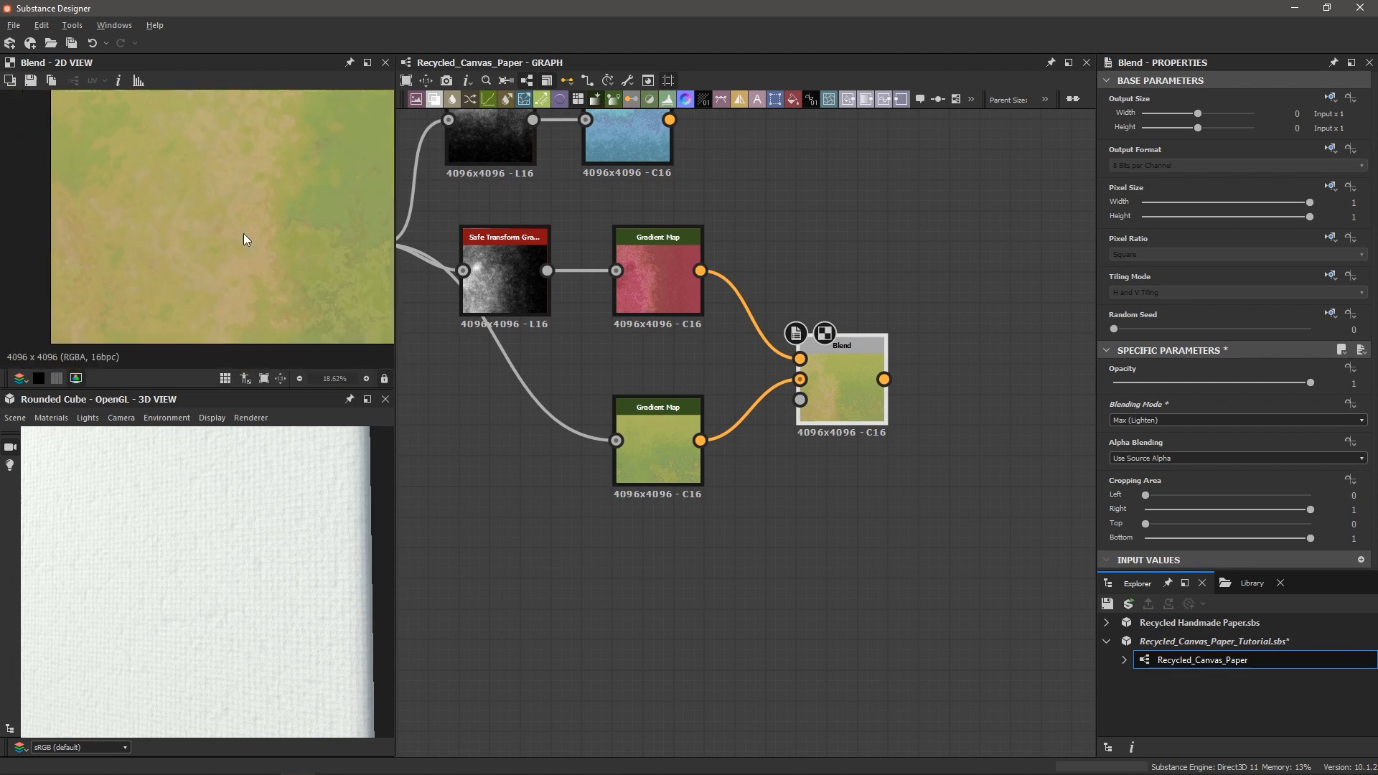
middle_drag(296, 187, 233, 257)
scroll(270, 215, down, 1)
scroll(244, 278, down, 2)
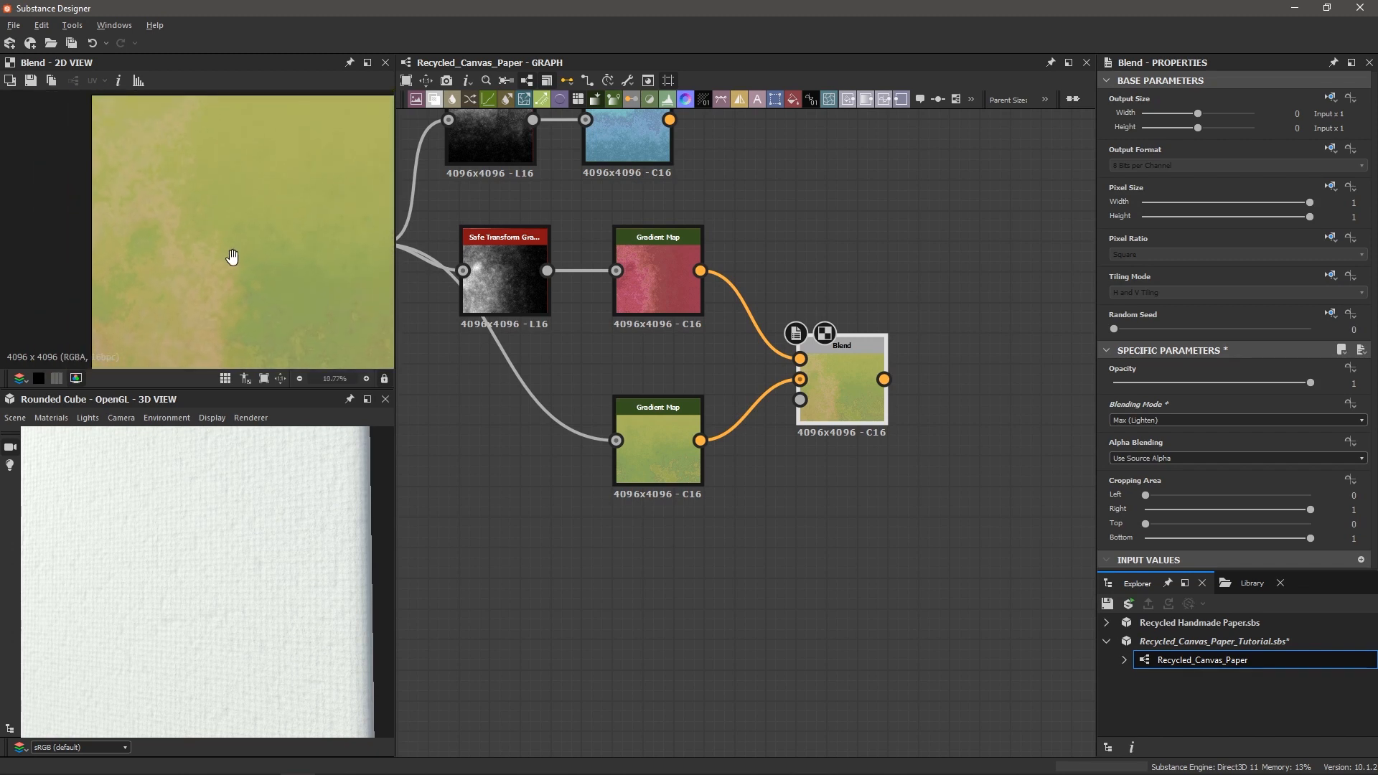
scroll(234, 262, down, 1)
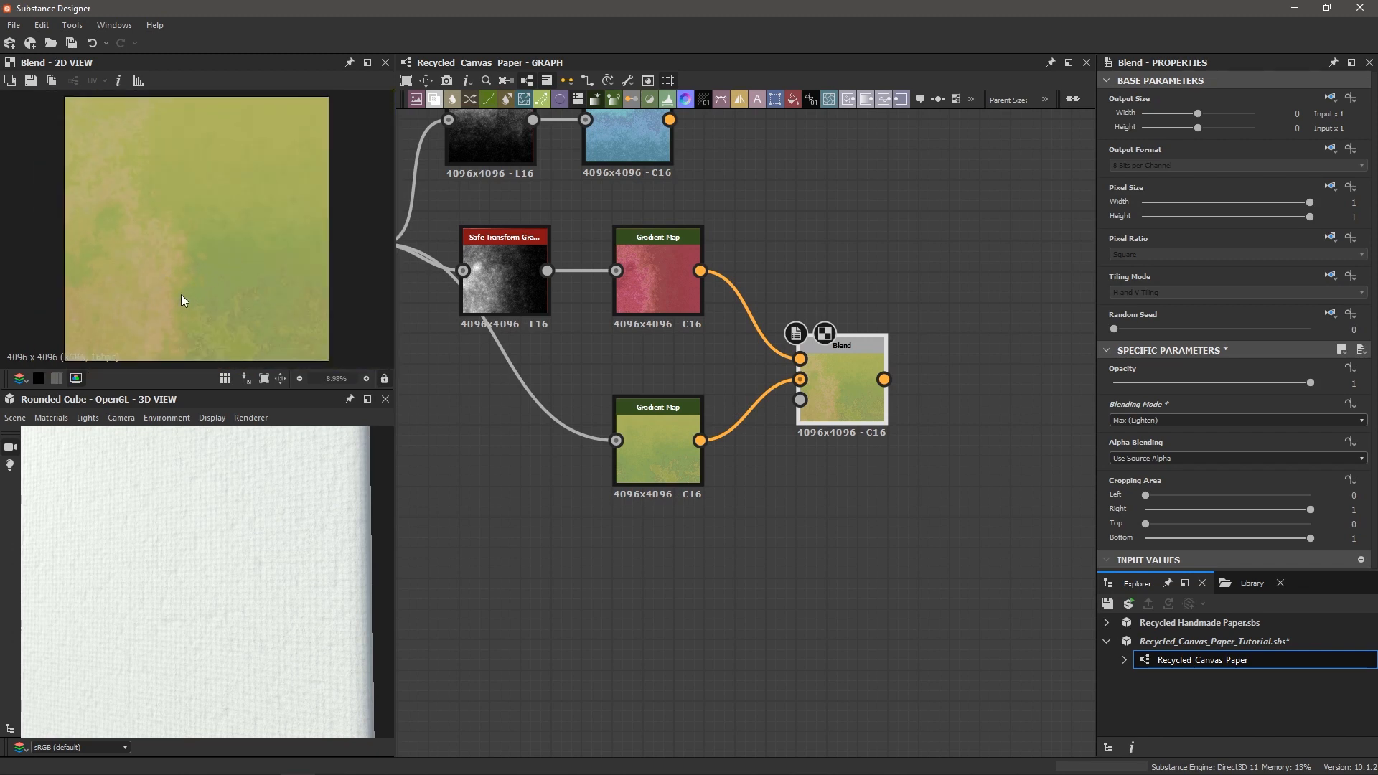
double_click(495, 274)
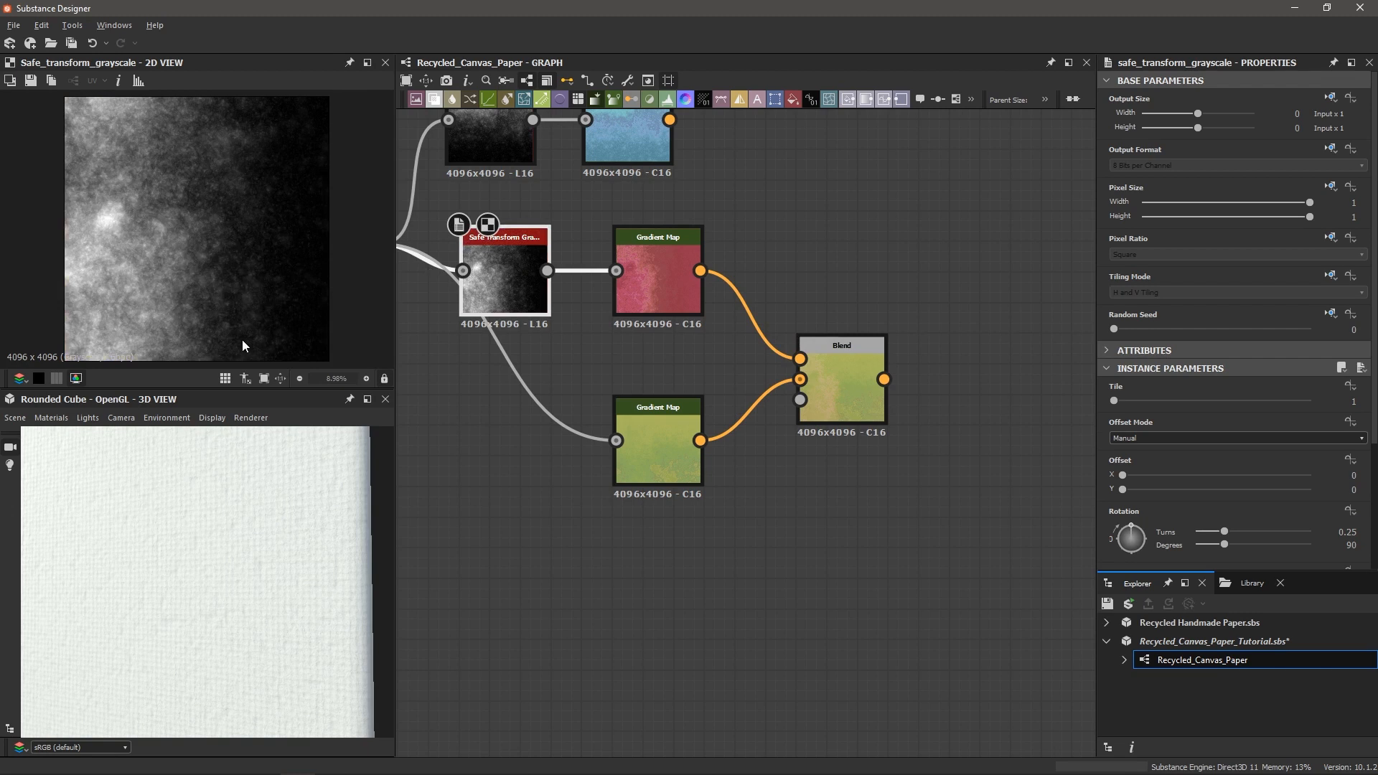
middle_drag(471, 364, 584, 366)
double_click(447, 254)
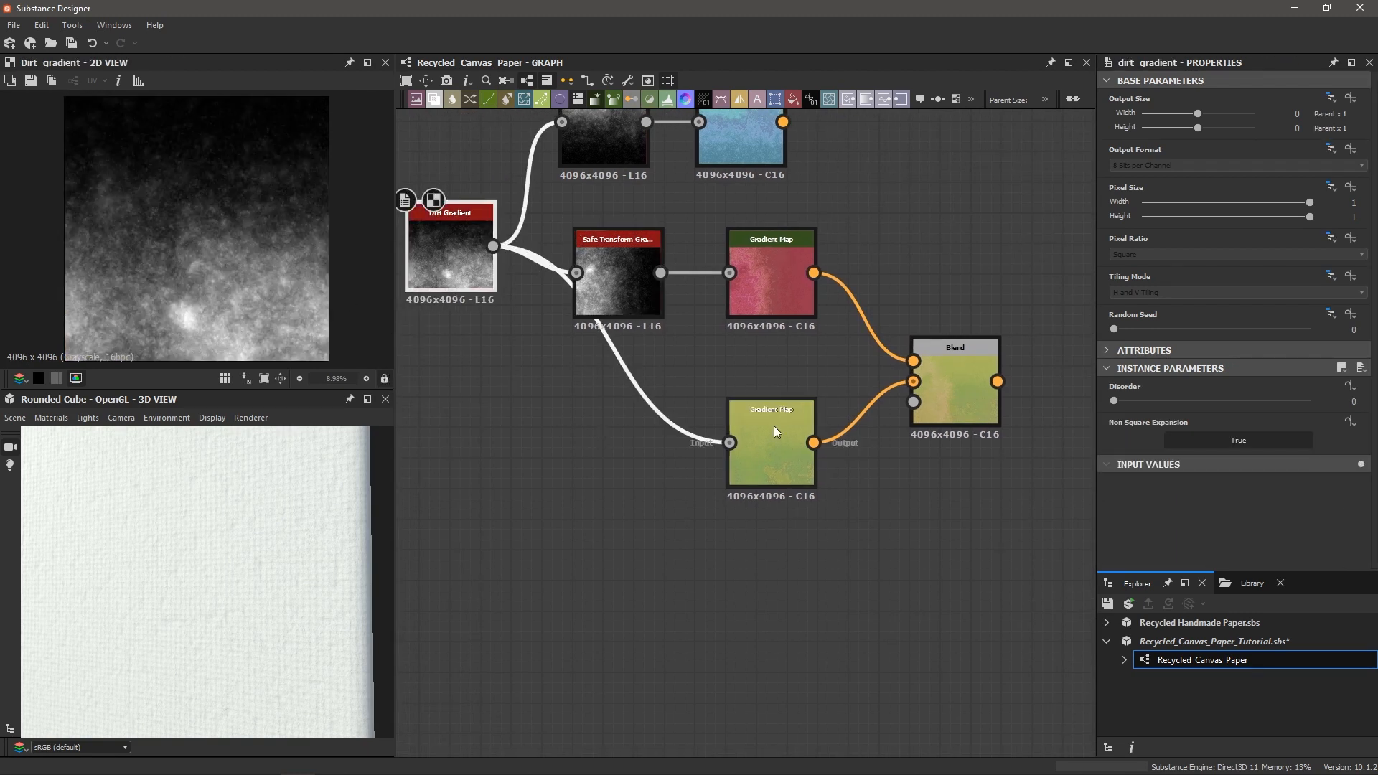
double_click(946, 394)
scroll(169, 297, up, 2)
scroll(169, 297, down, 2)
- Add a second Blend in Max (Lighten) mode with the blue Gradient Map as foreground and the red-green blend as background, and inspect it
middle_drag(943, 268, 809, 377)
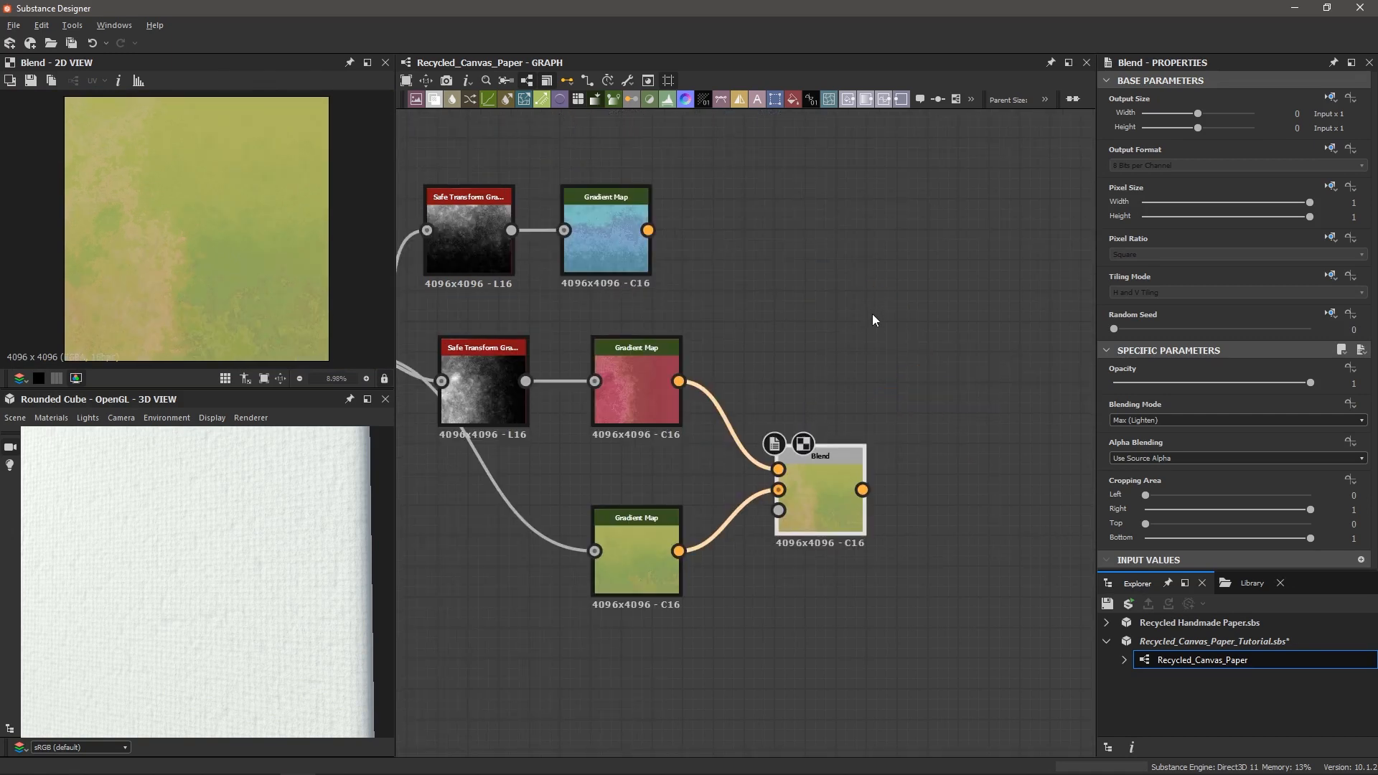
key(space)
text(bl)
key(Return)
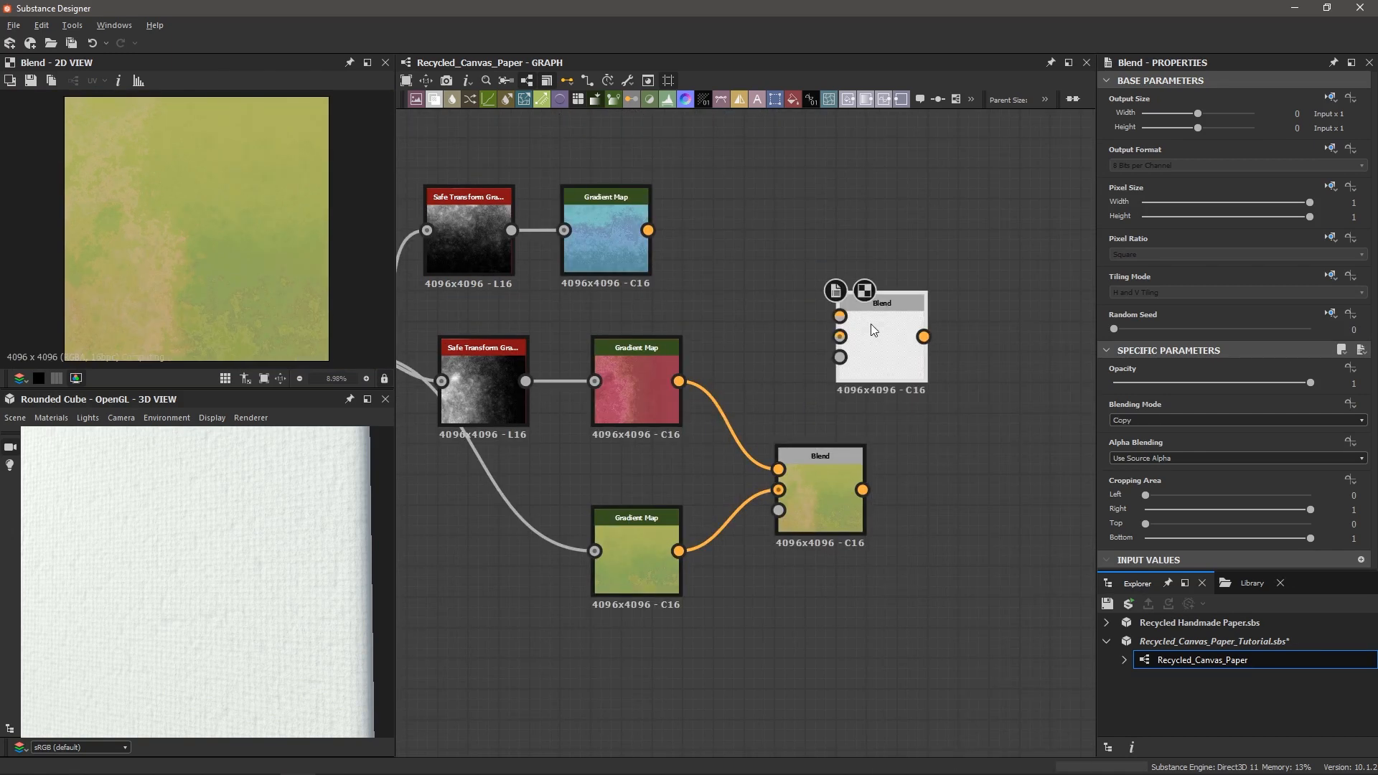
drag(872, 325, 963, 326)
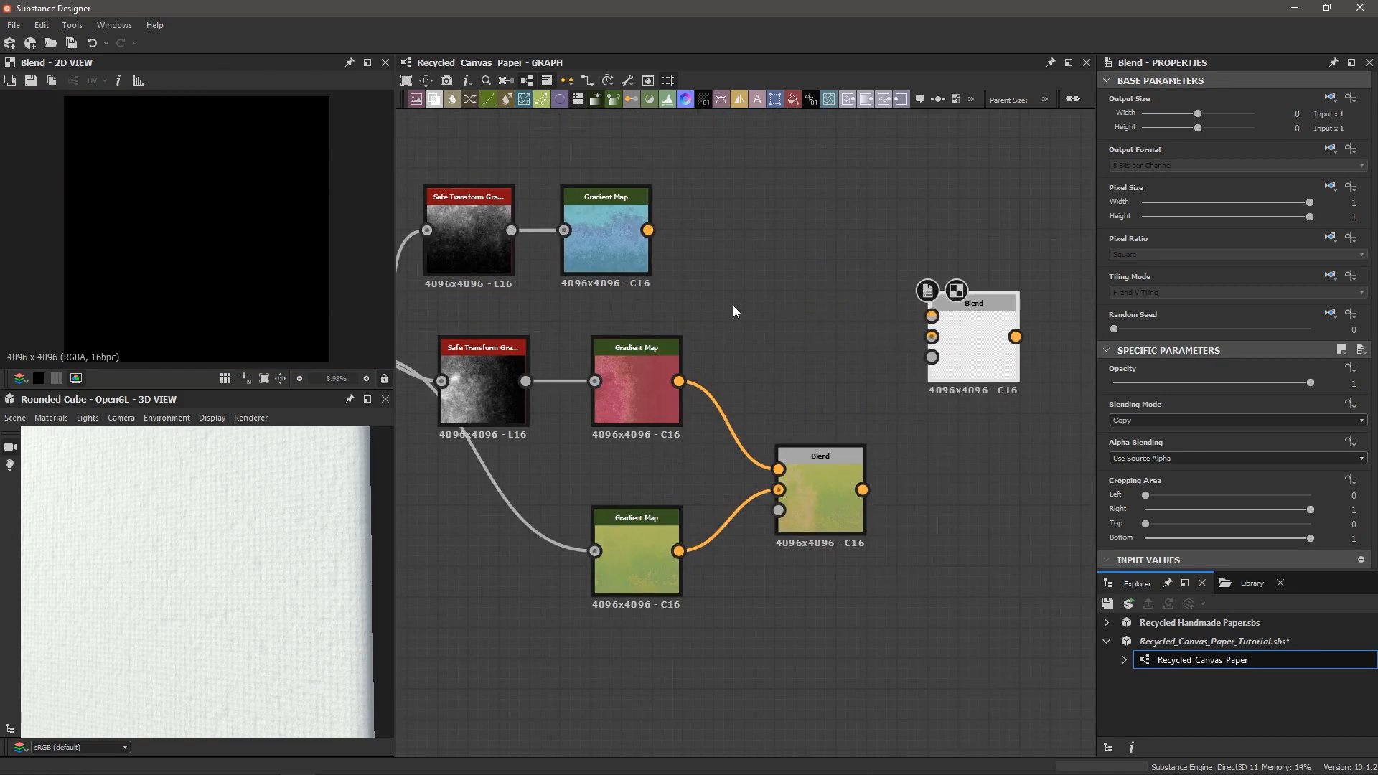
drag(648, 231, 931, 316)
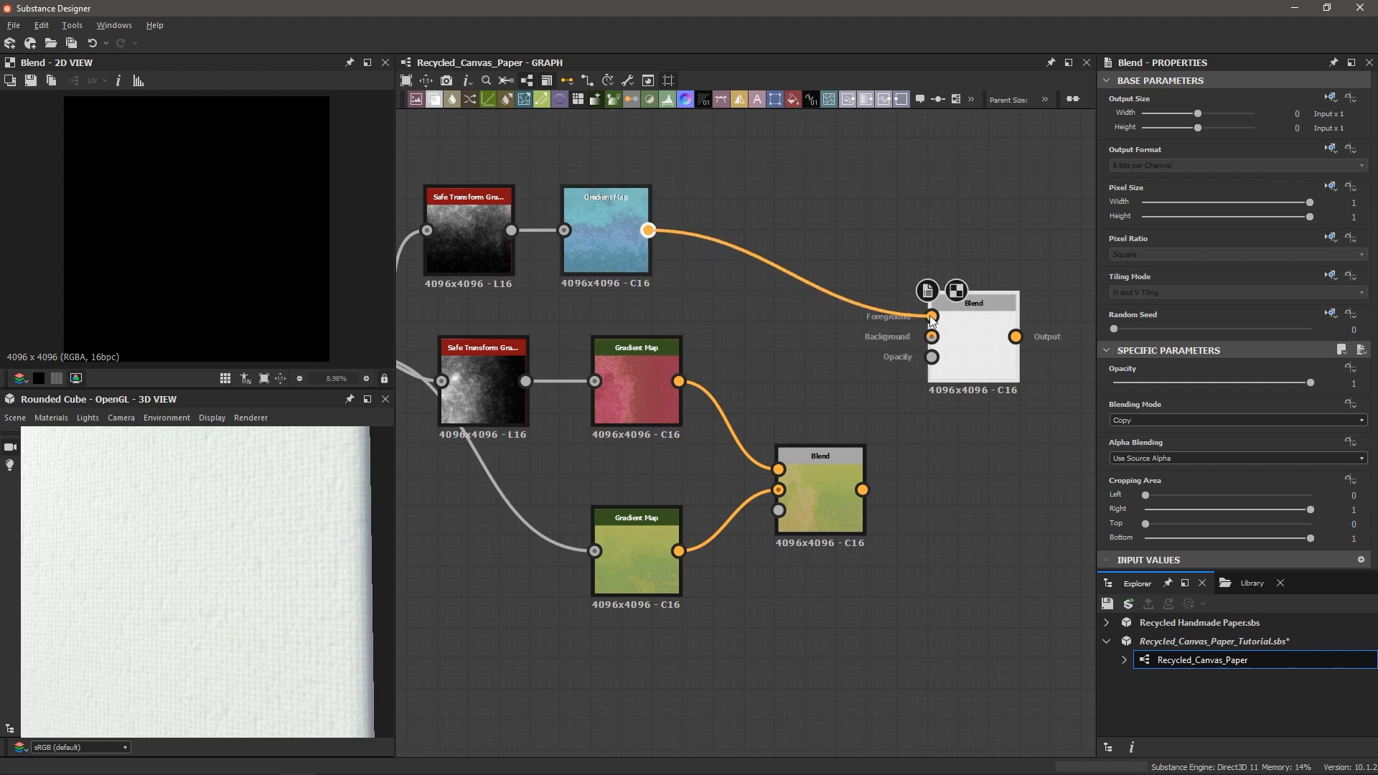
drag(863, 489, 945, 338)
click(1133, 420)
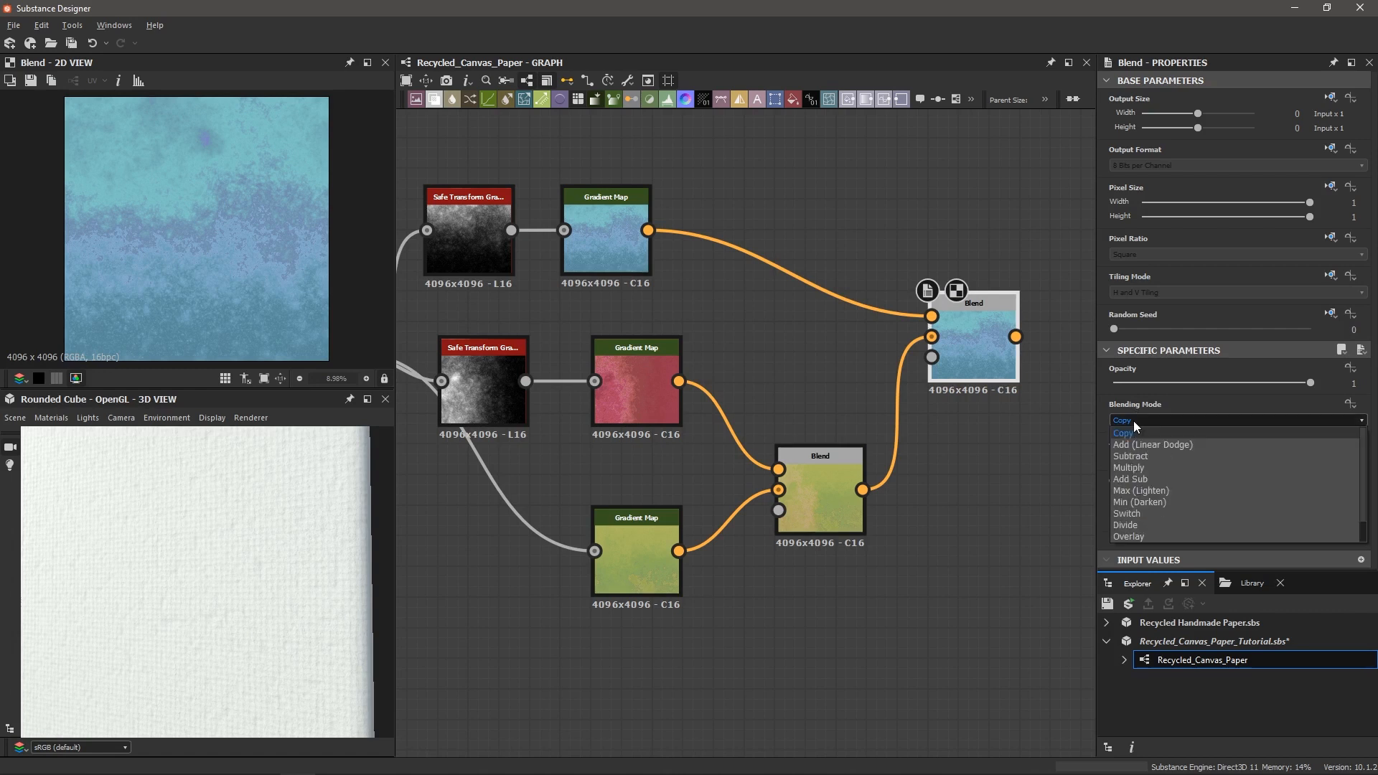
click(1205, 502)
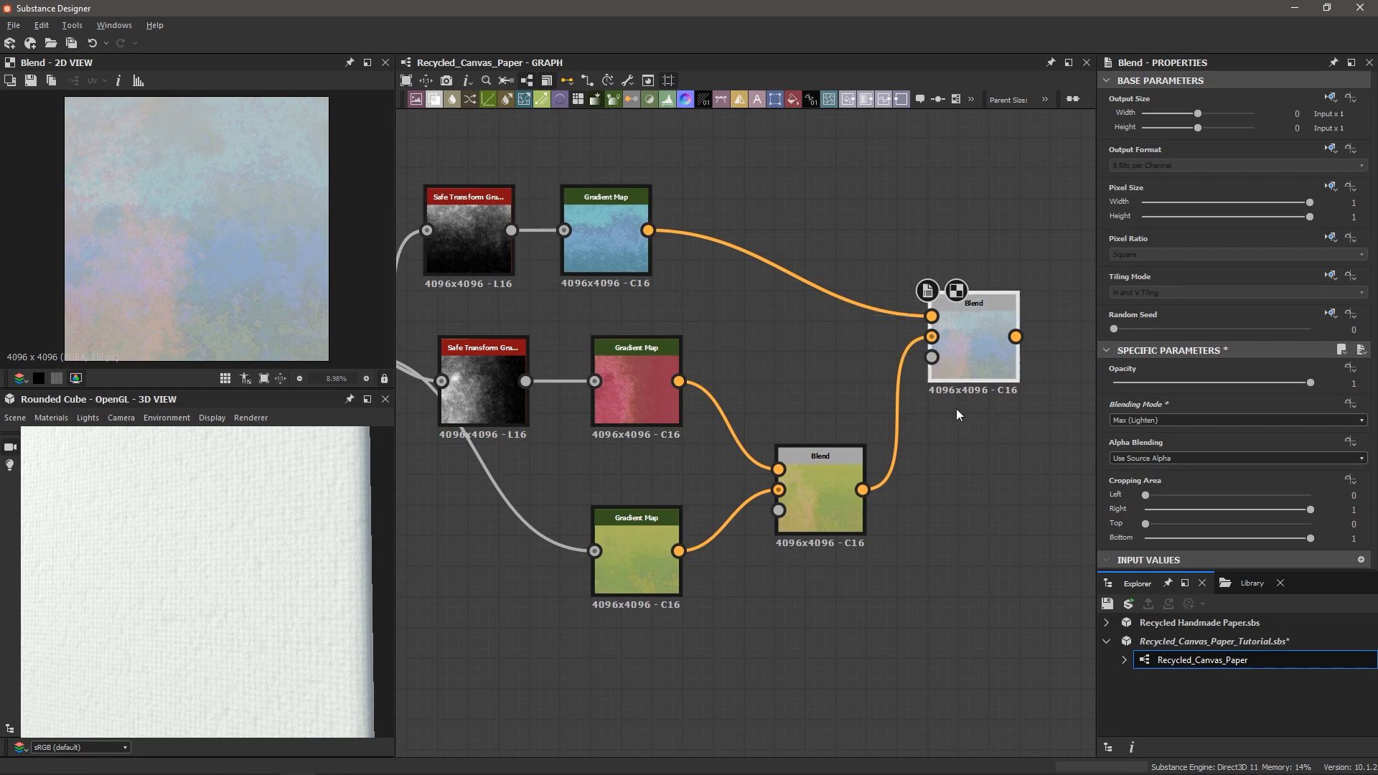
scroll(243, 234, up, 3)
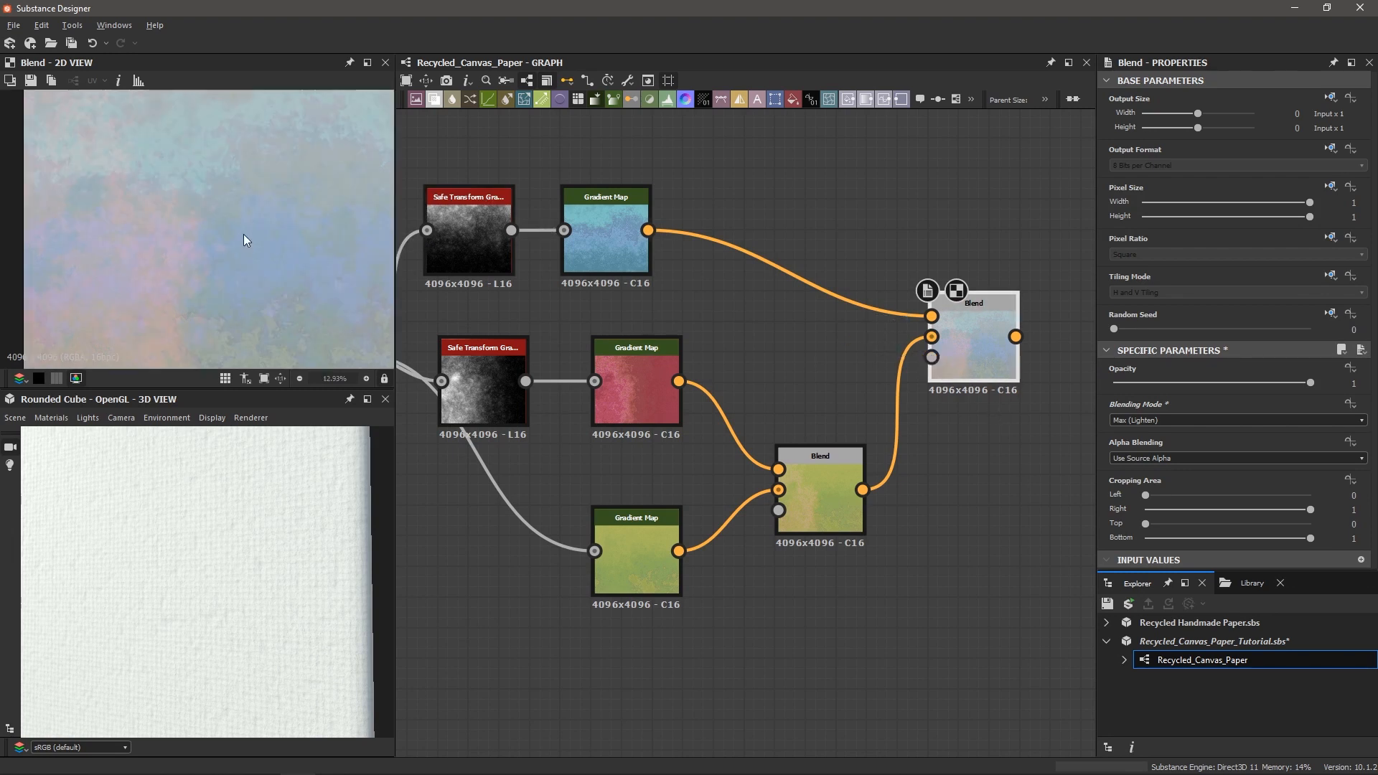
scroll(215, 251, down, 2)
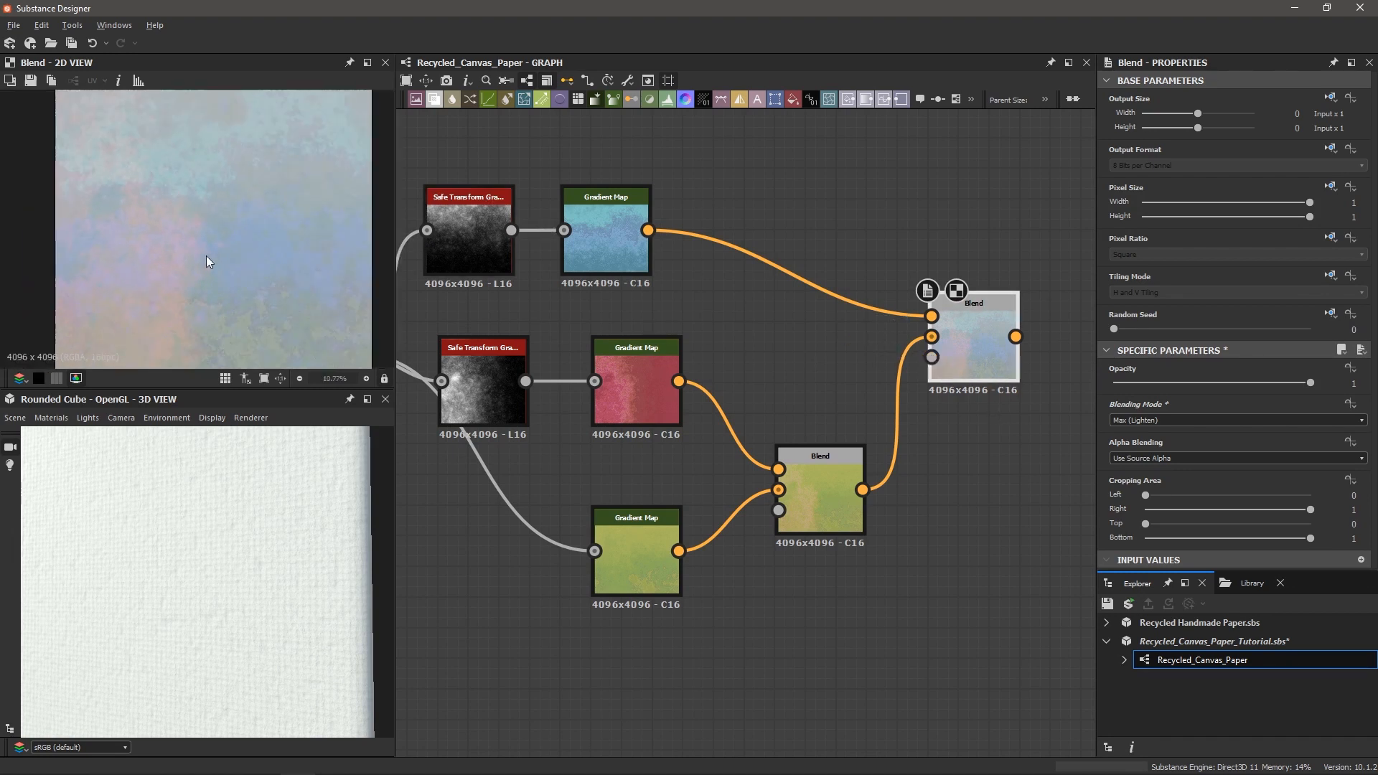
scroll(215, 252, down, 1)
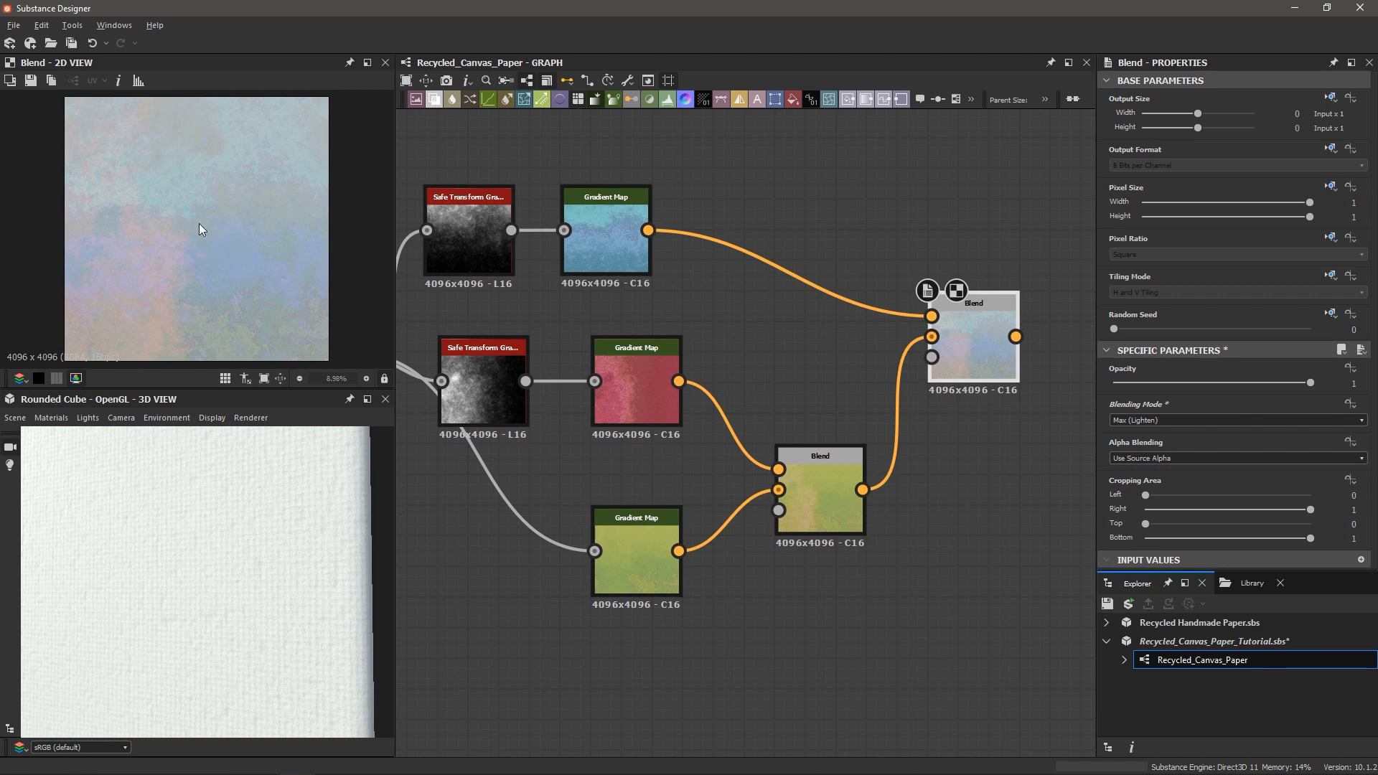
- Add a Blend node above and between the Paper Color frame and the Base Color output
scroll(788, 356, down, 3)
middle_drag(1014, 413, 690, 377)
scroll(703, 380, down, 2)
scroll(936, 489, up, 5)
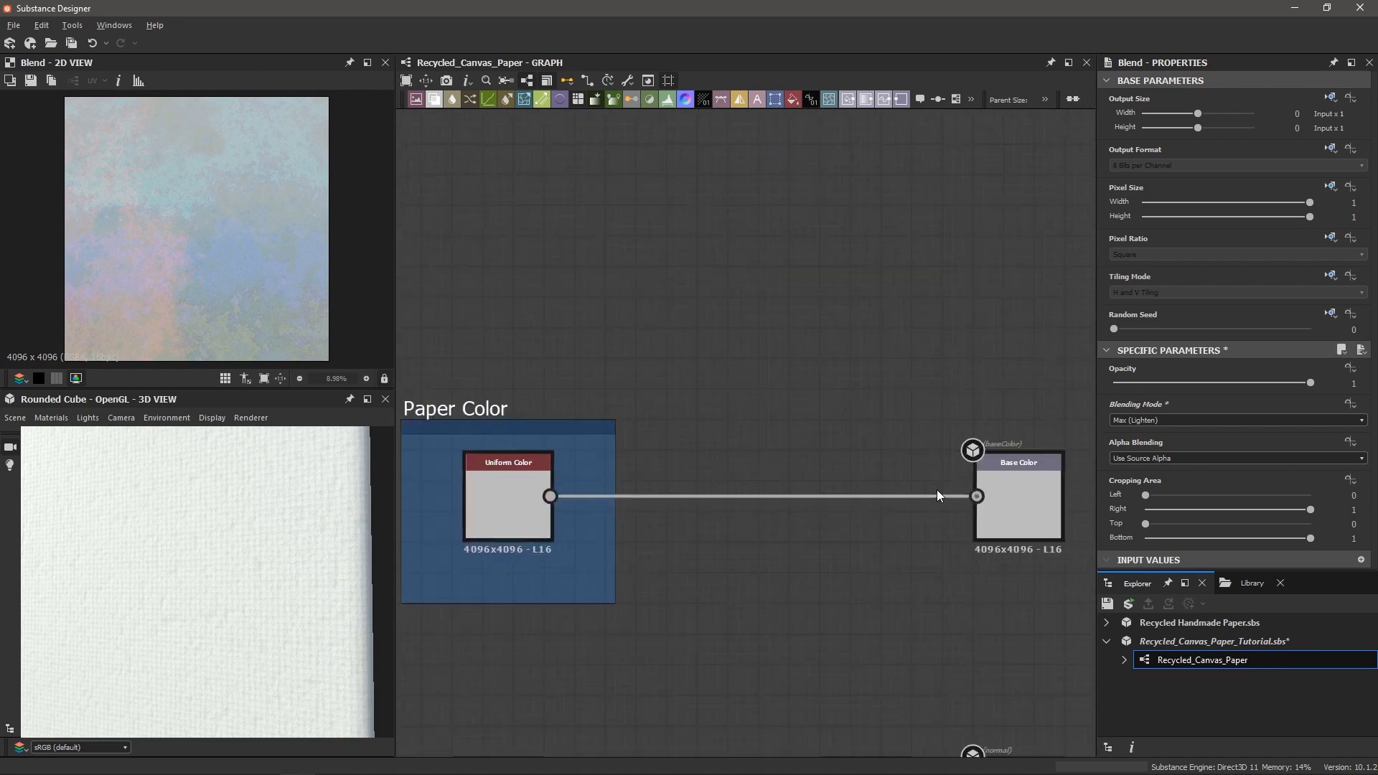
scroll(798, 408, down, 4)
middle_drag(607, 320, 636, 288)
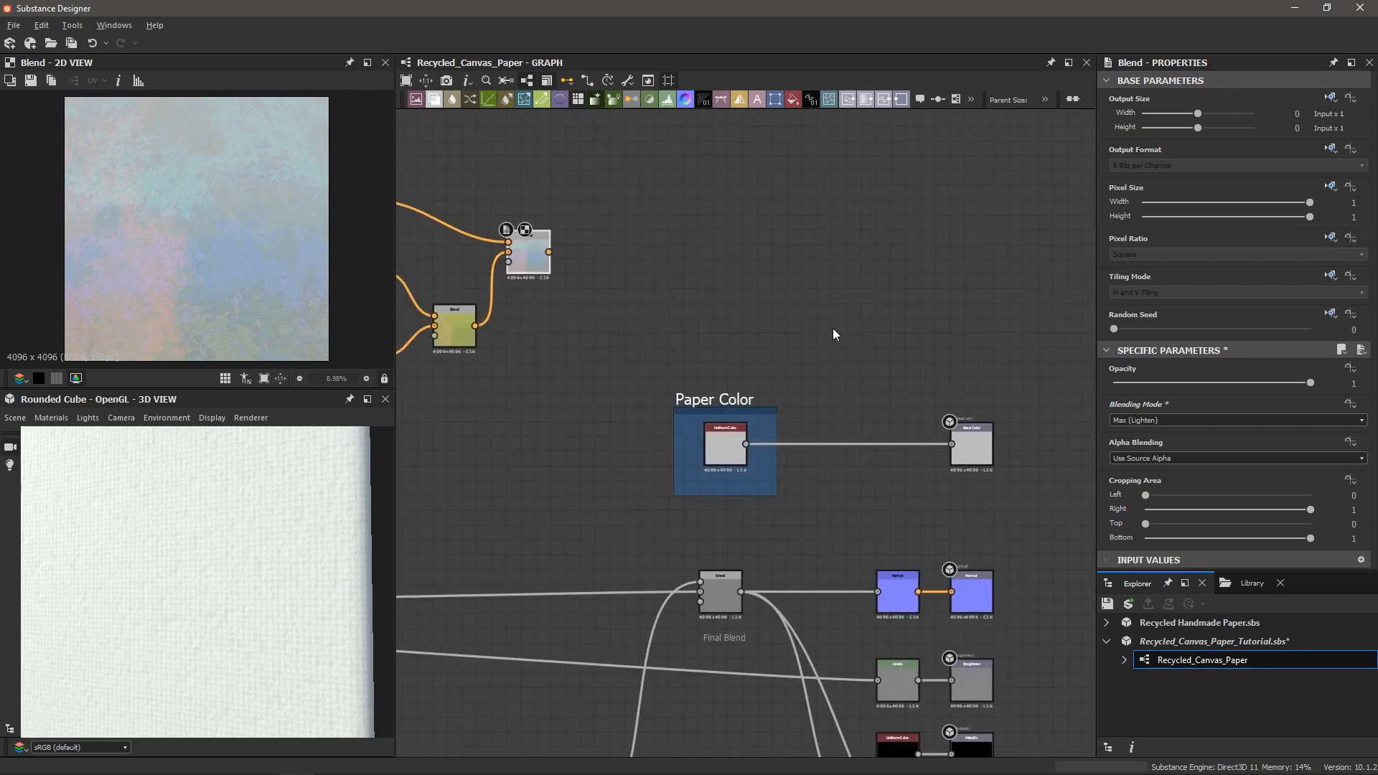
key(space)
text(blen)
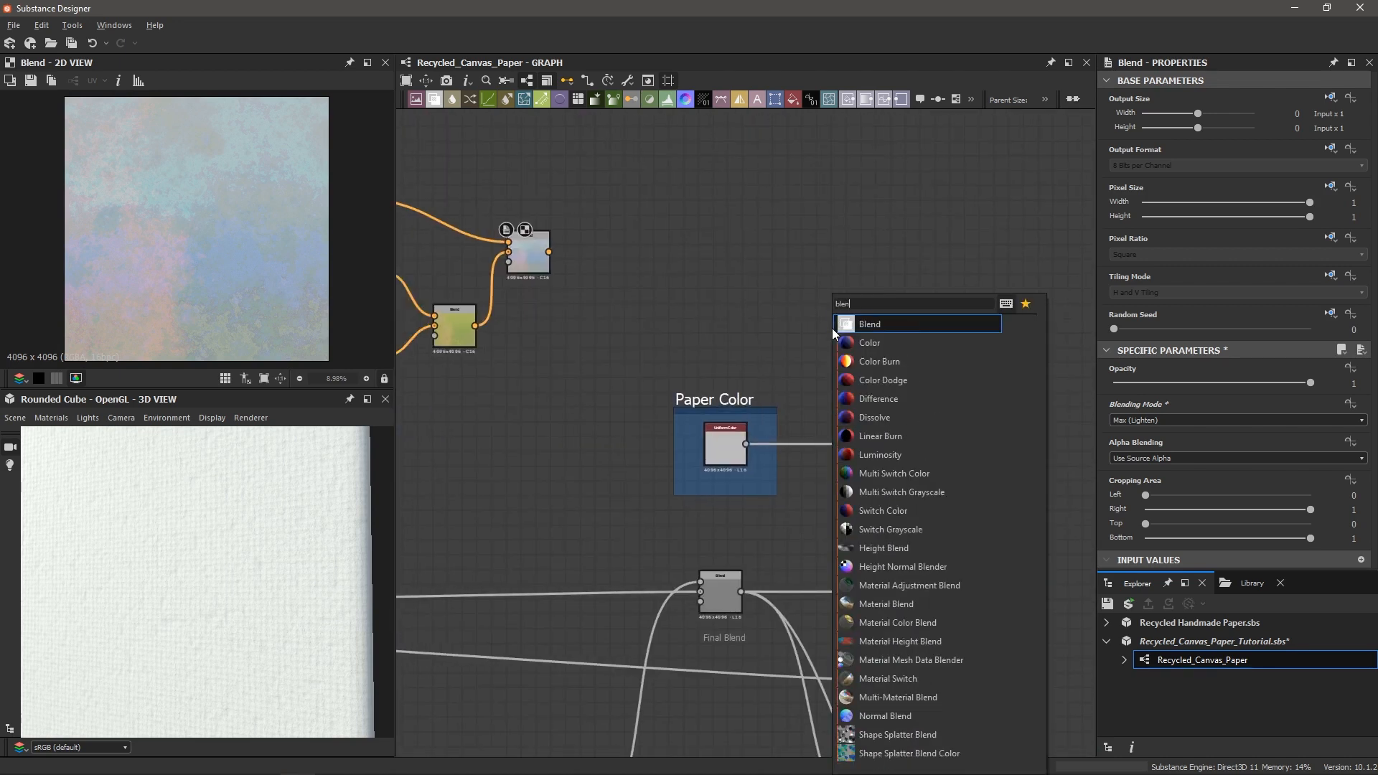
key(Return)
- Connect the blended color gradients as the new Blend's foreground and the Paper Color frame's Uniform Color as its background
scroll(832, 329, up, 2)
scroll(571, 264, up, 3)
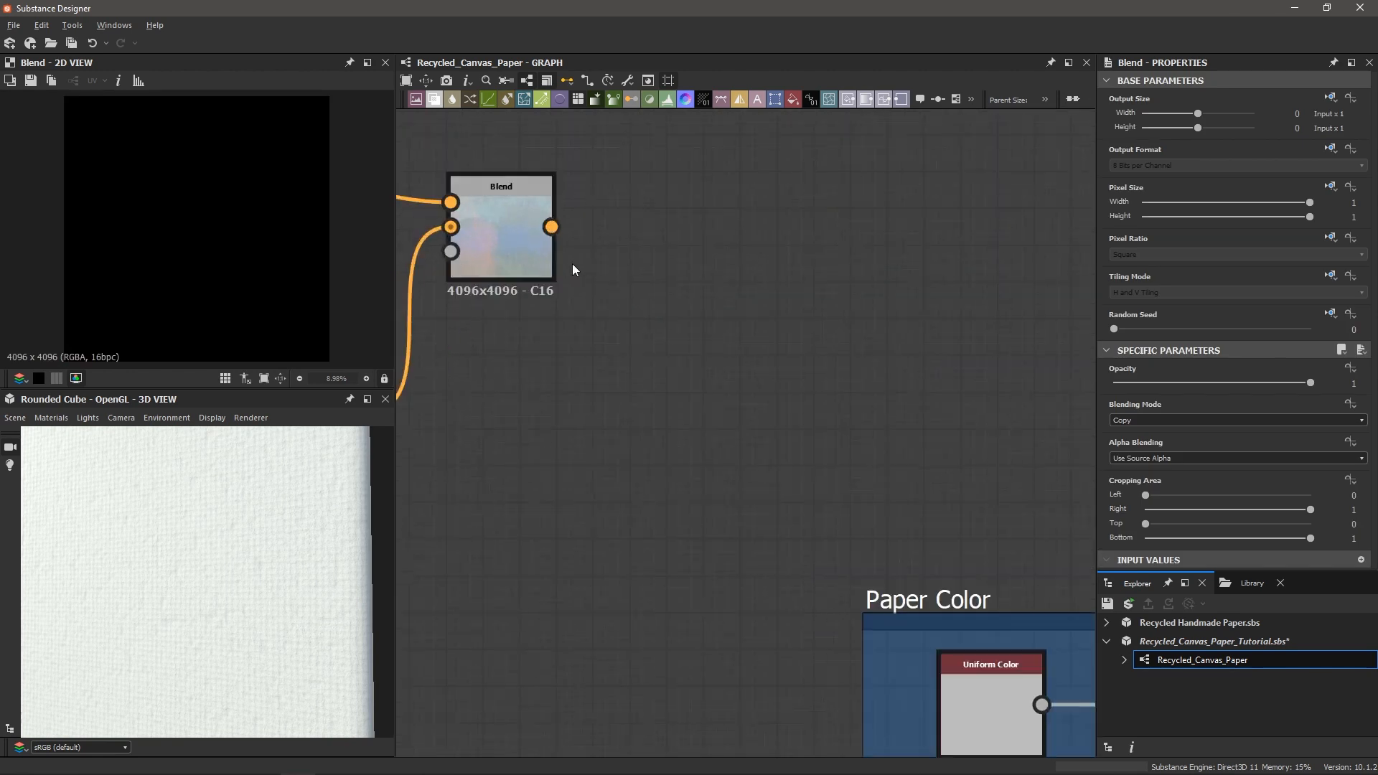
double_click(503, 240)
scroll(630, 272, down, 2)
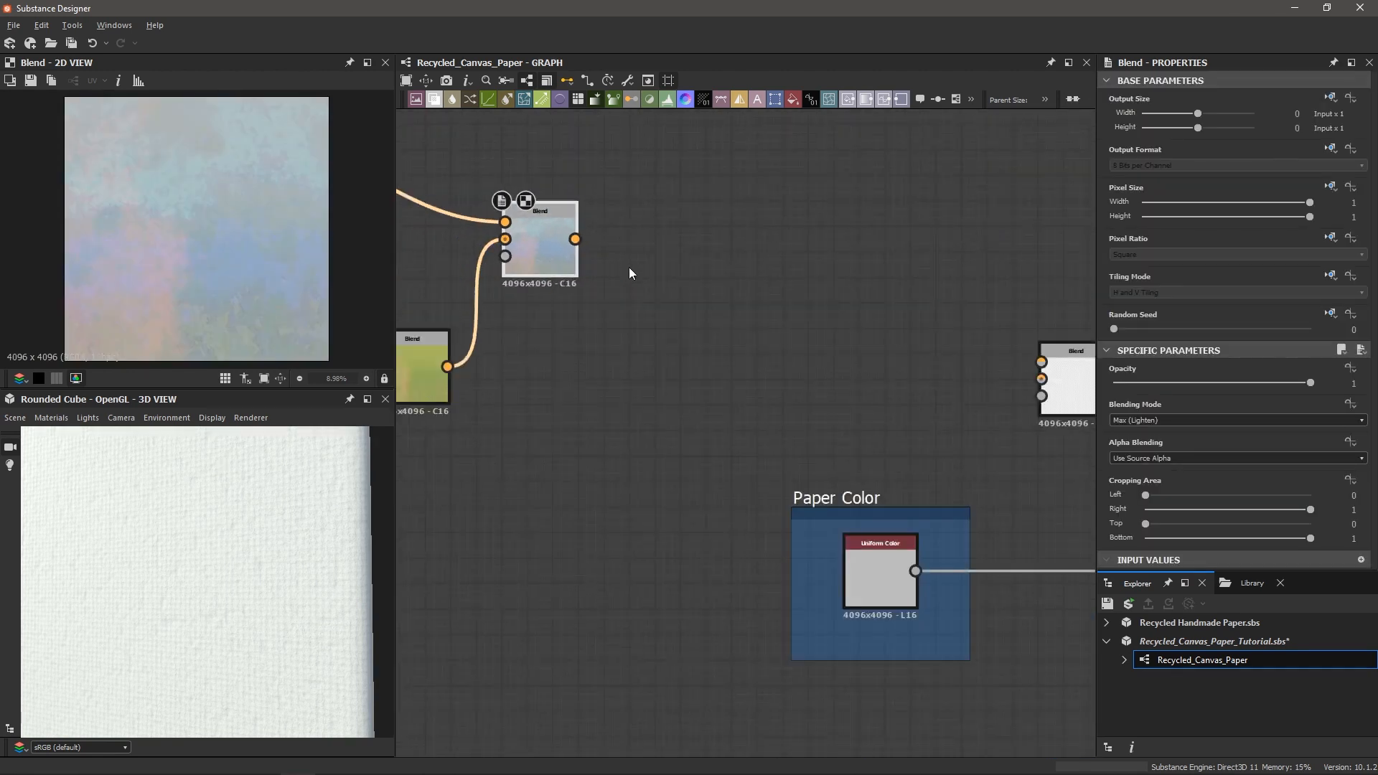
middle_drag(728, 271, 612, 267)
drag(459, 234, 925, 357)
scroll(663, 383, down, 1)
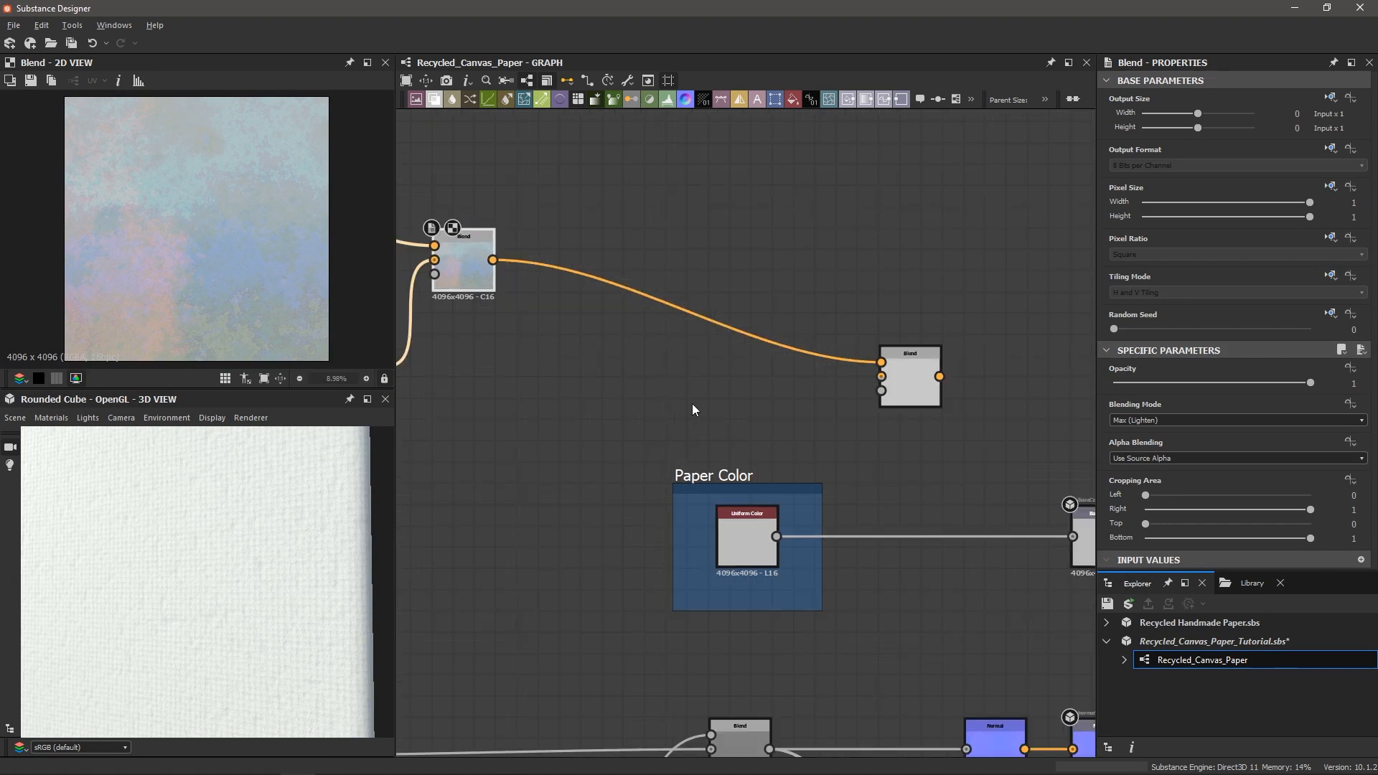
scroll(740, 540, up, 1)
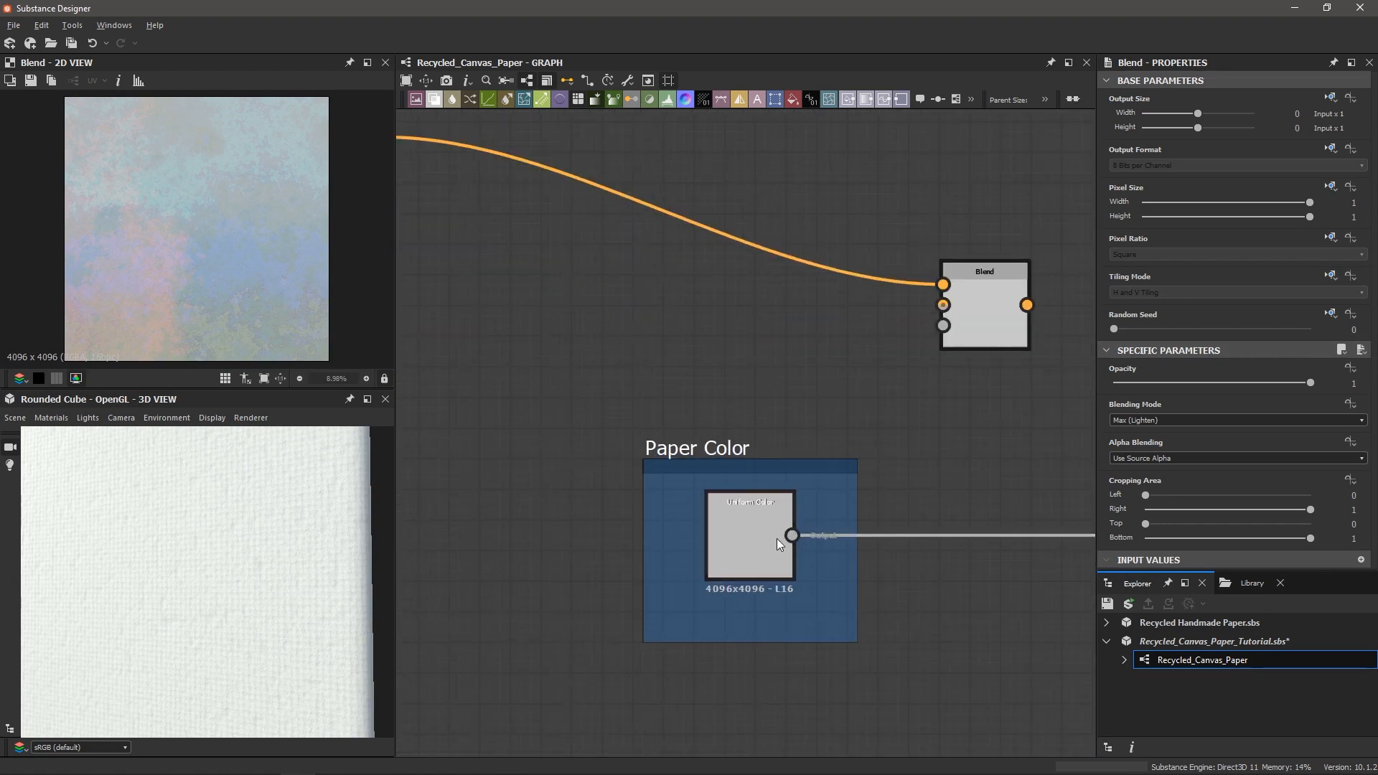
drag(797, 534, 943, 305)
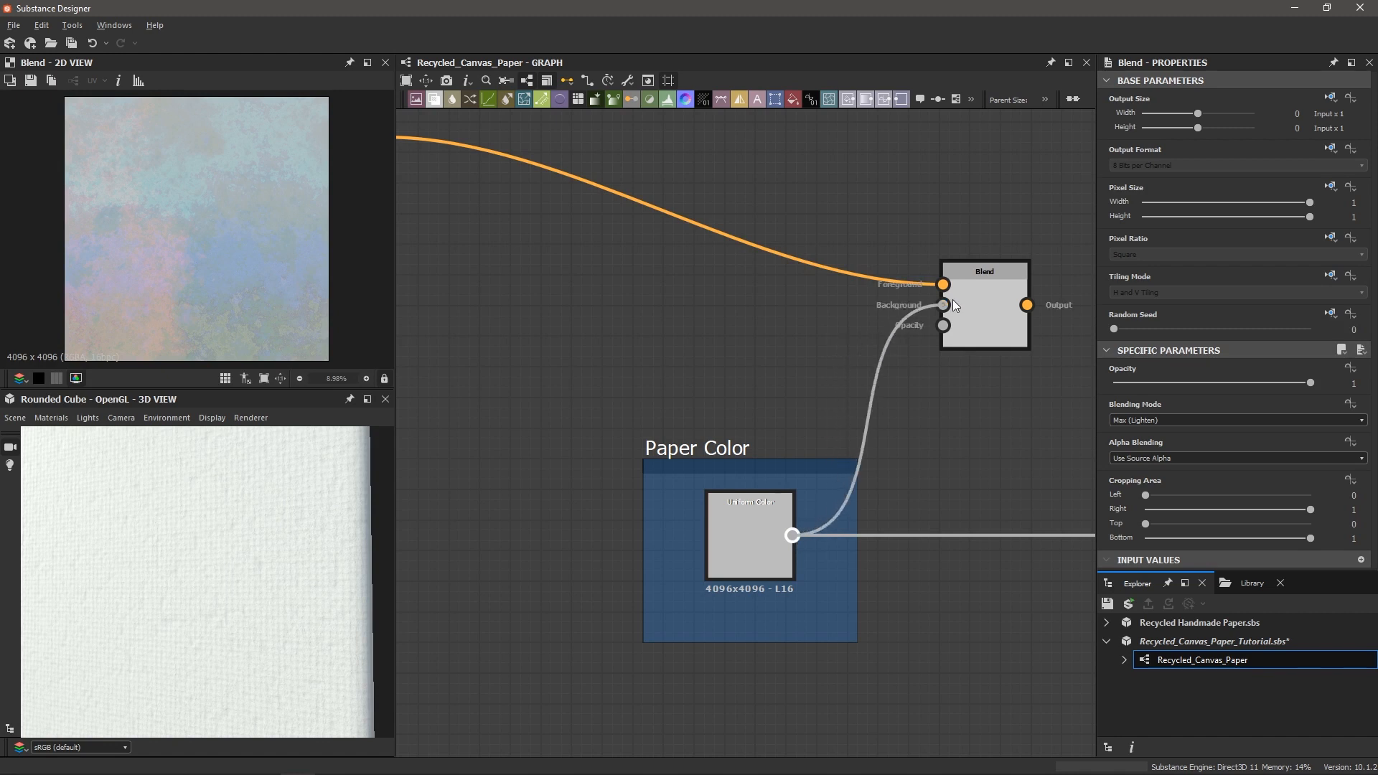
- Connect the new Blend node's output to the Base Color output node, replacing the direct Uniform Color link
scroll(932, 350, down, 1)
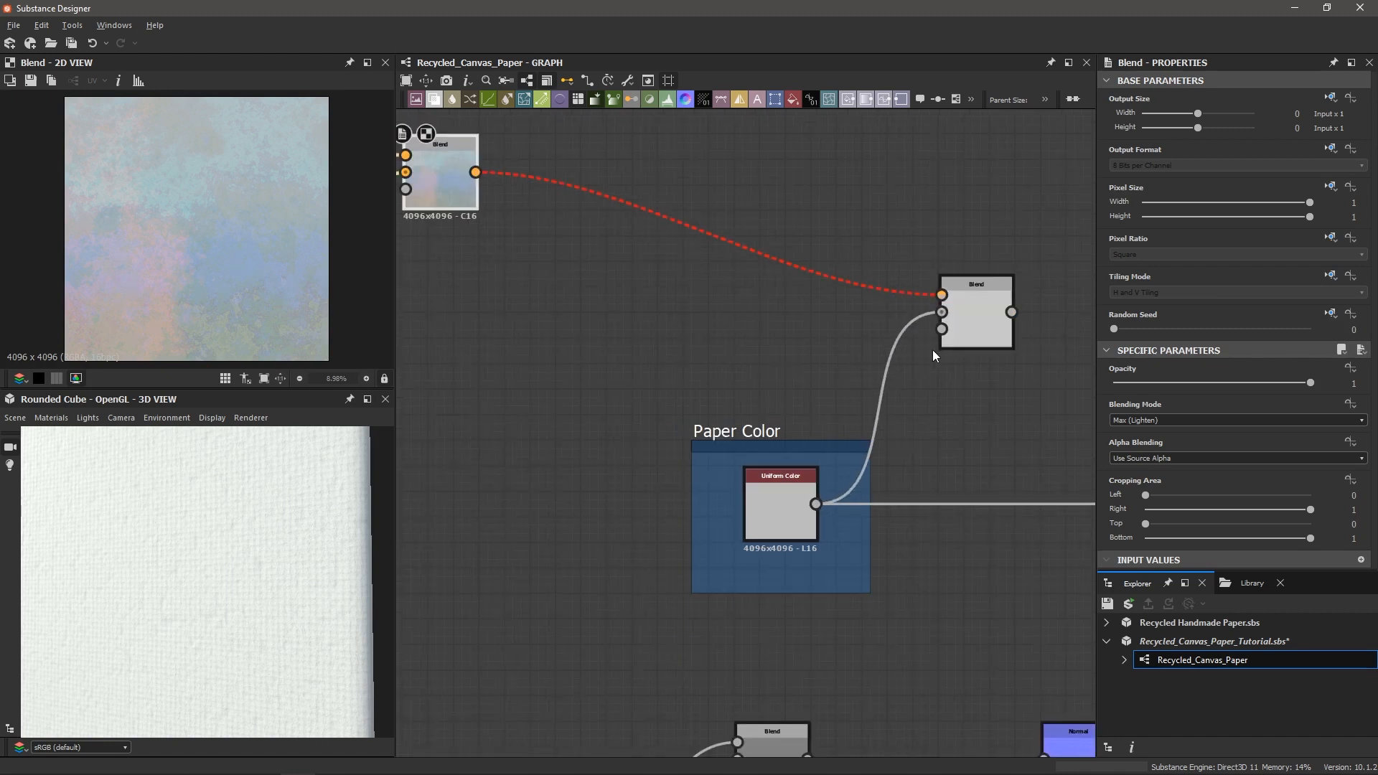
scroll(959, 372, up, 2)
scroll(938, 378, down, 2)
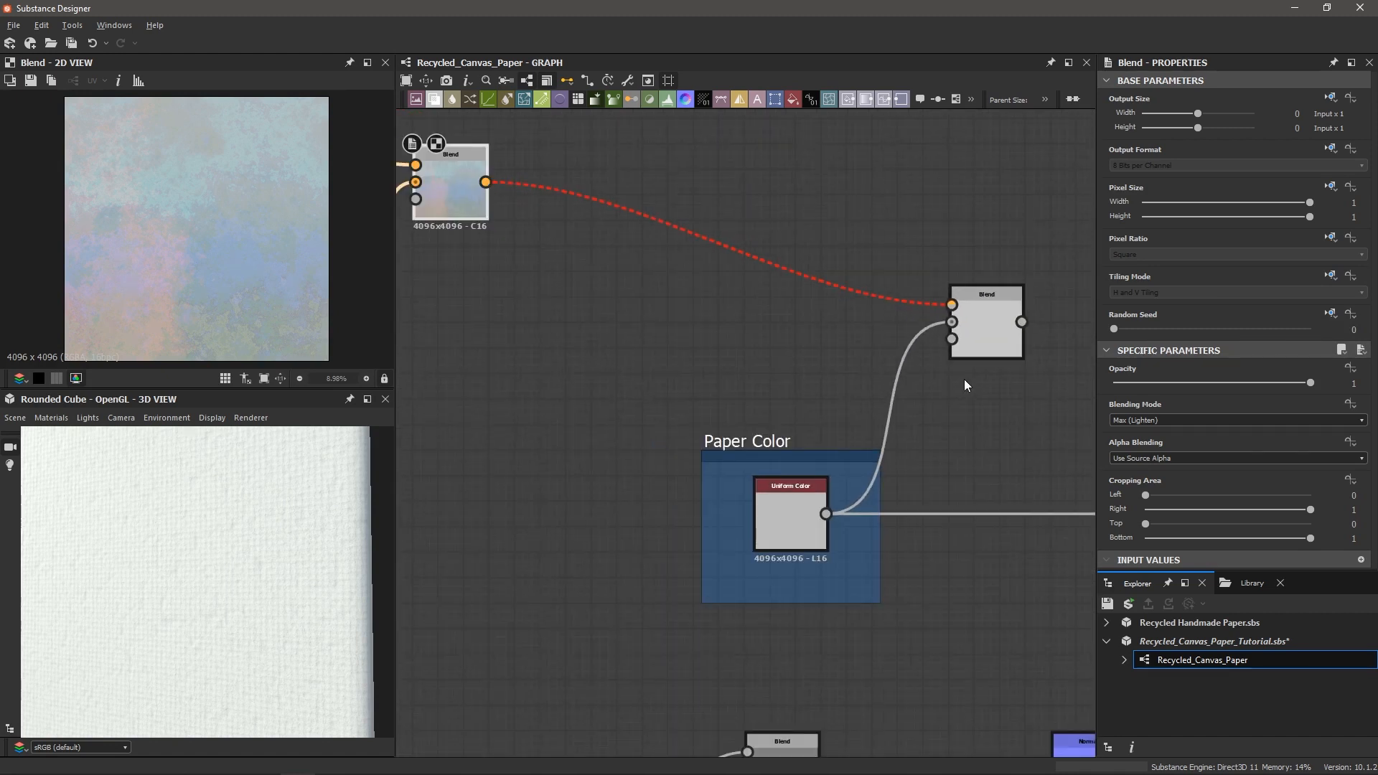
scroll(979, 386, up, 2)
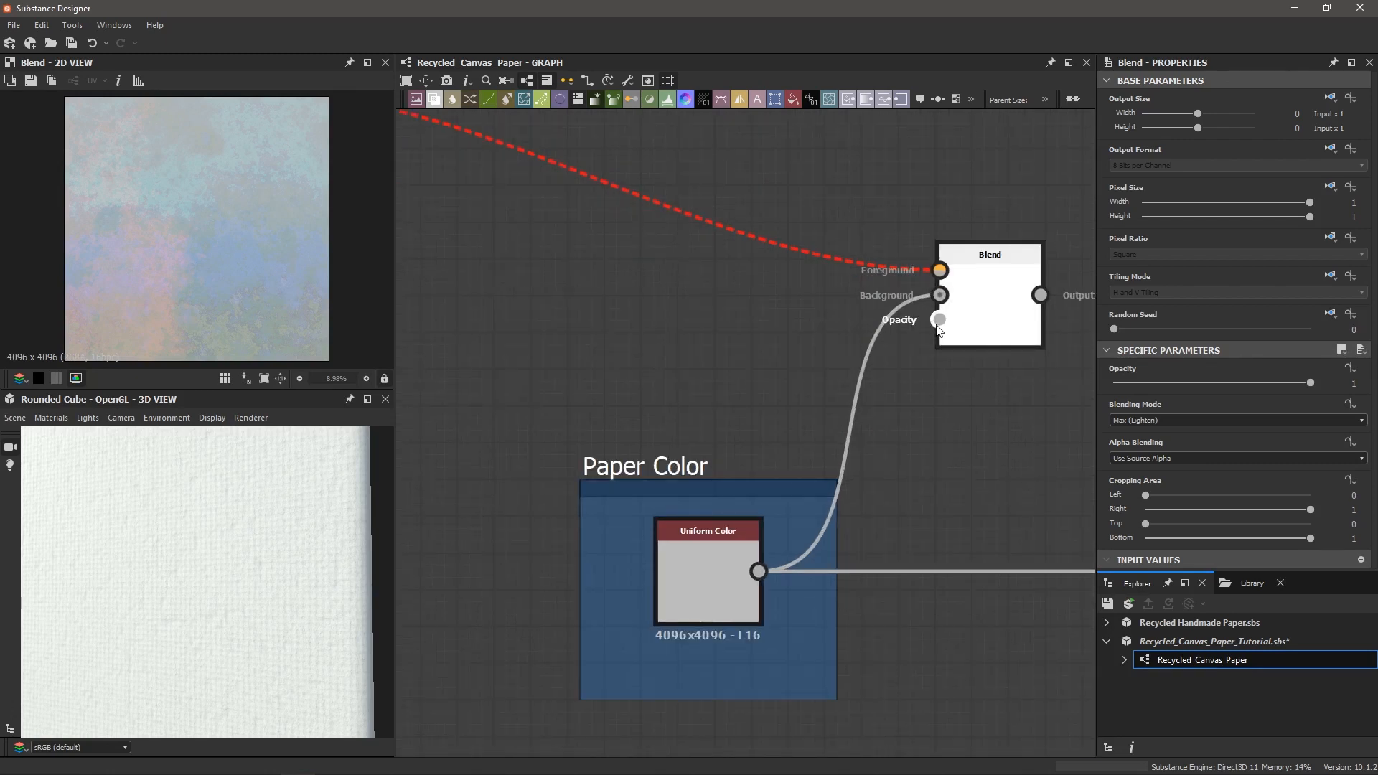
scroll(980, 373, down, 2)
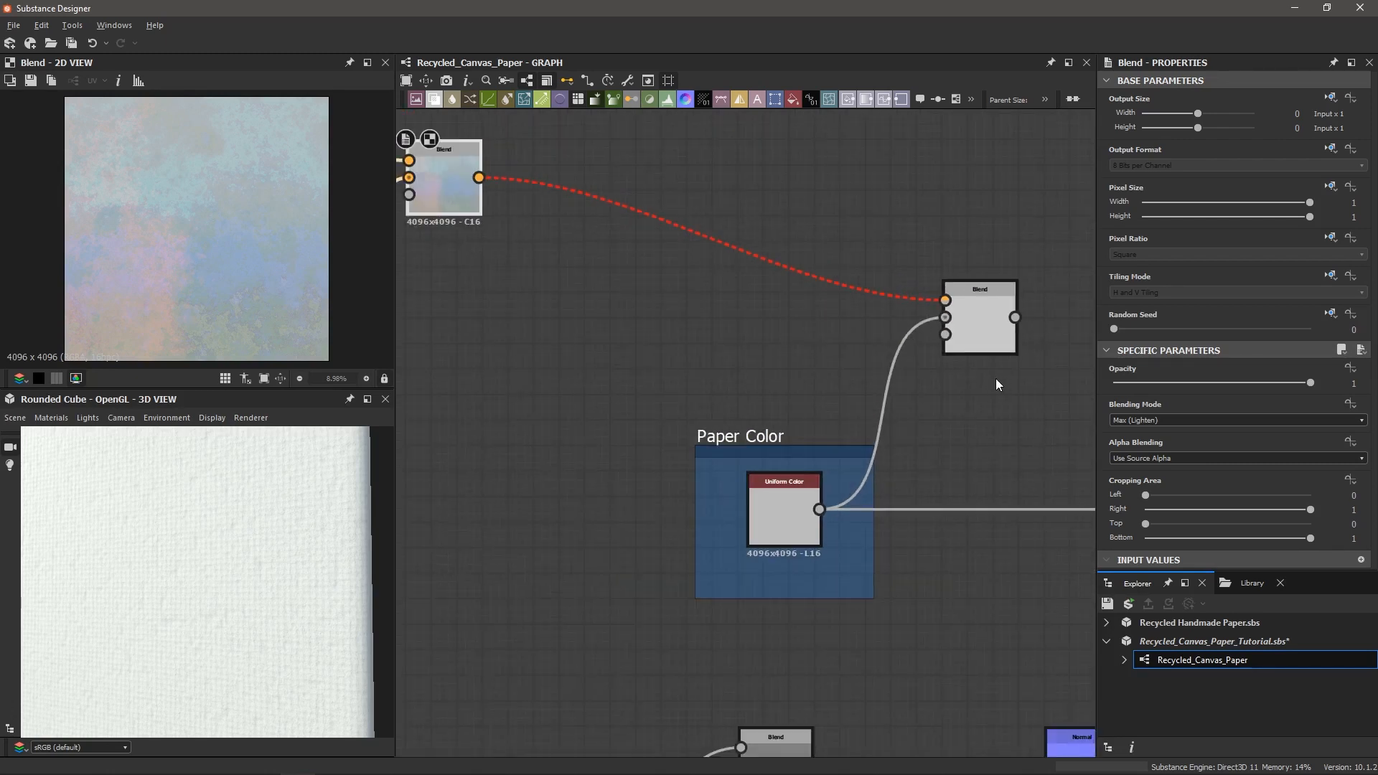
scroll(943, 398, up, 1)
scroll(955, 373, up, 2)
middle_drag(953, 305, 823, 334)
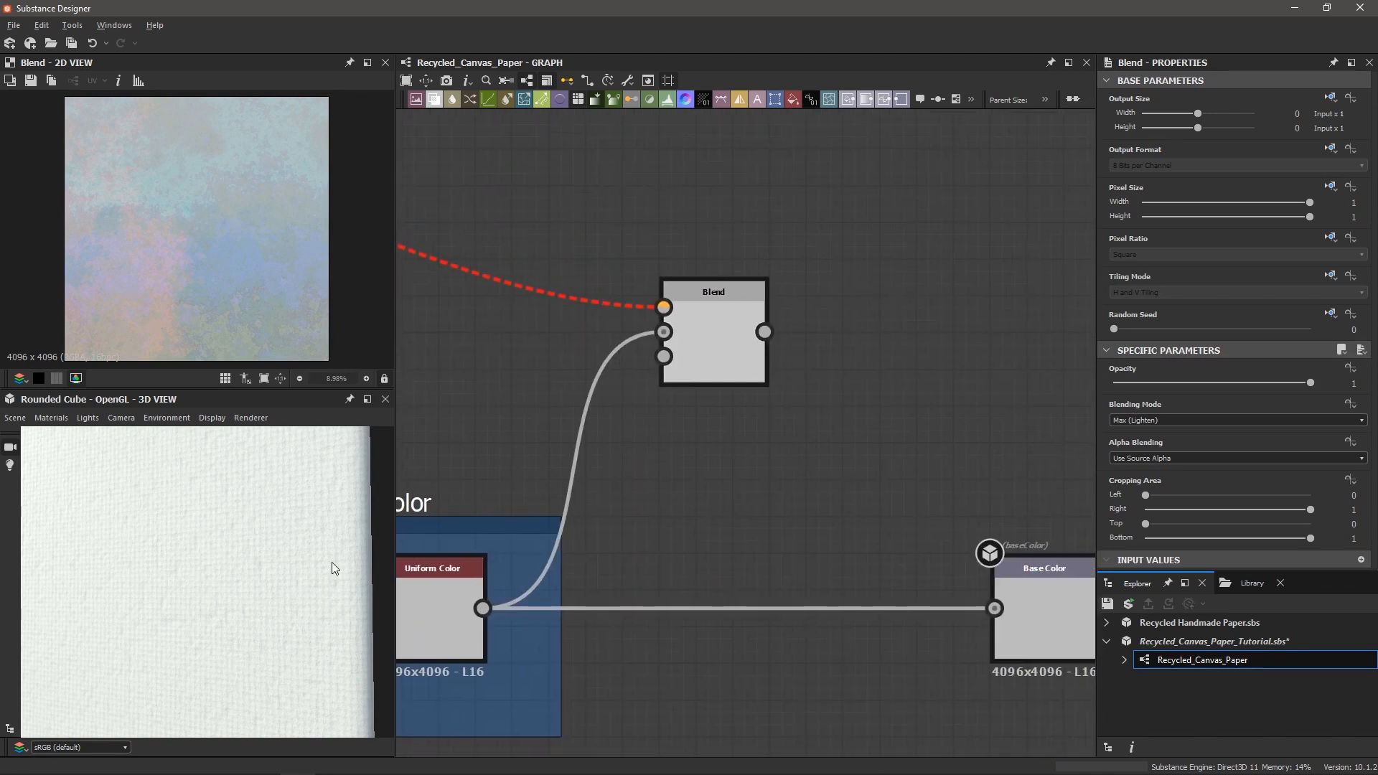
drag(718, 341, 1005, 613)
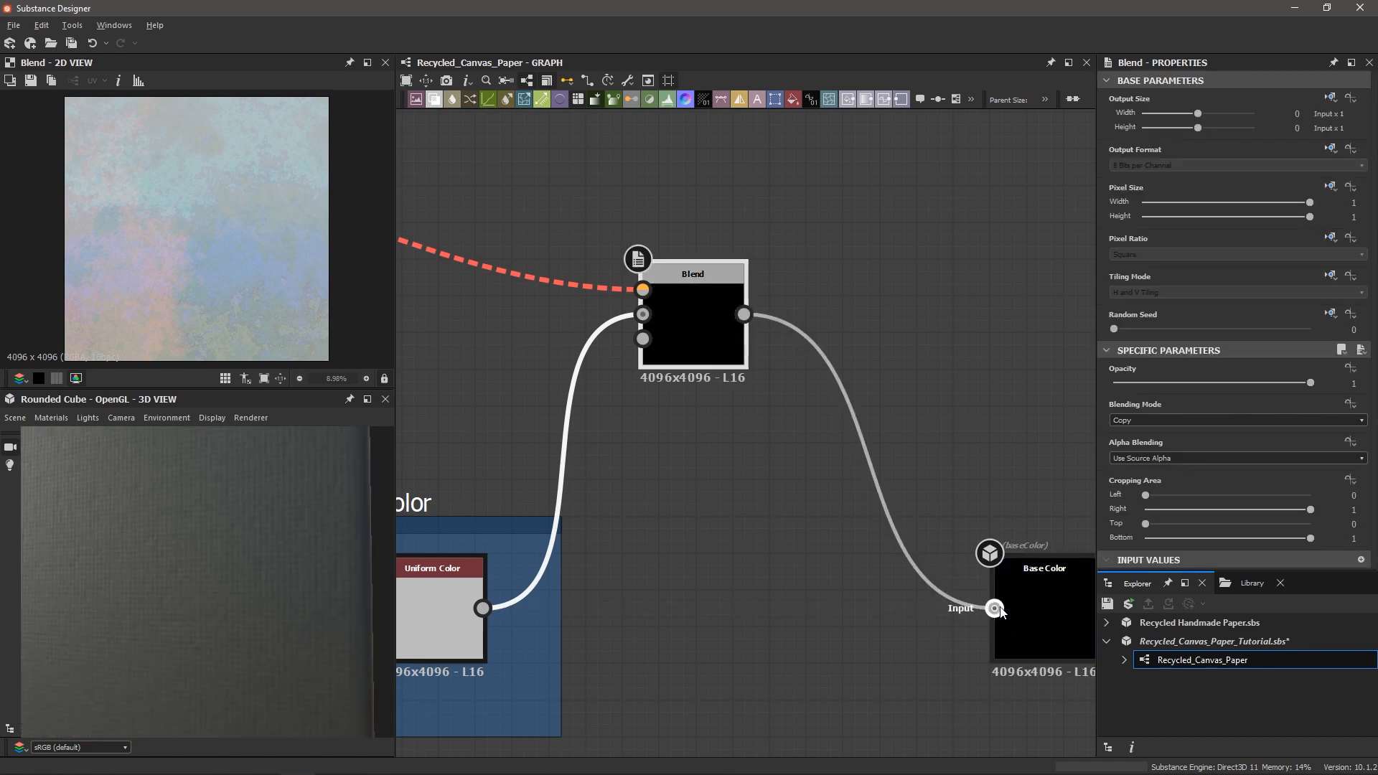
- Switch the Color Mode of the Paper Color frame's Uniform Color node from grayscale to Color
middle_drag(694, 548, 814, 542)
click(570, 619)
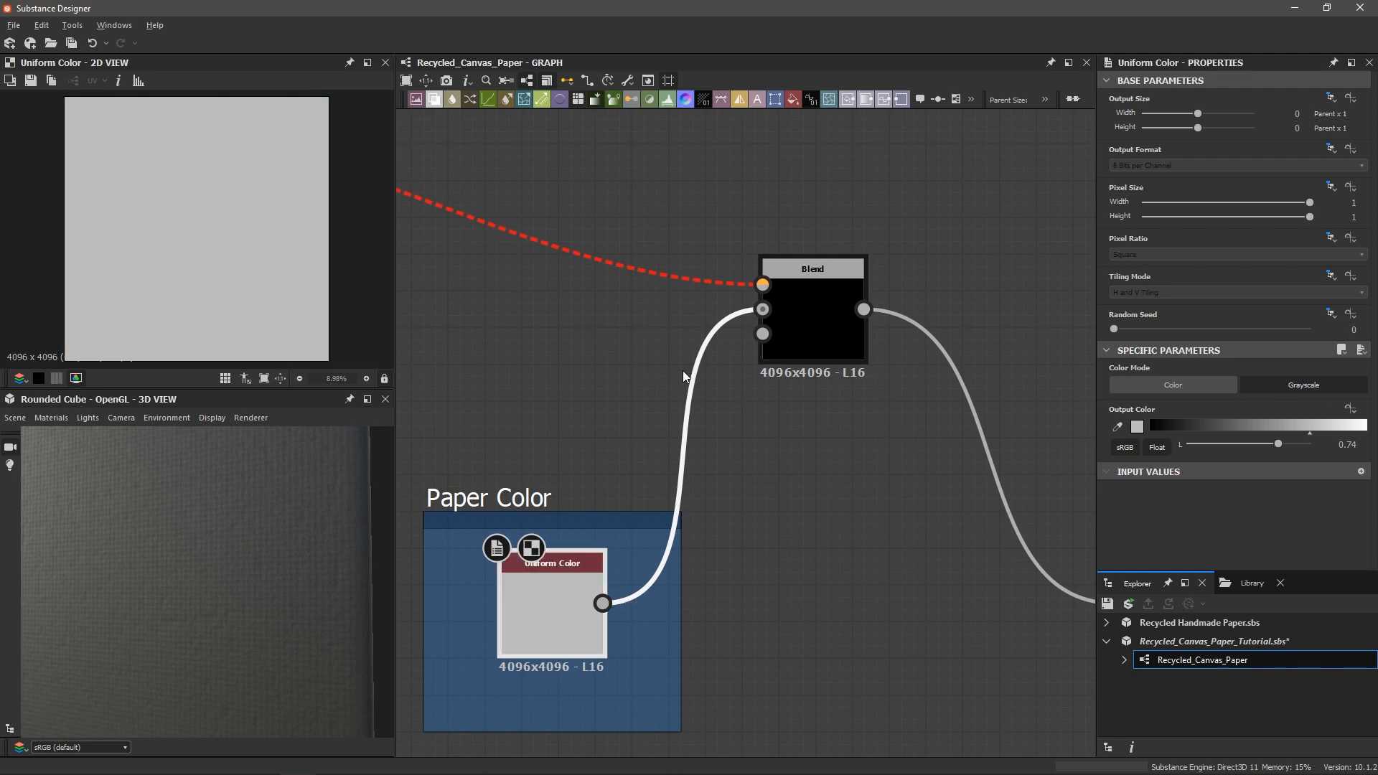
scroll(683, 370, down, 2)
scroll(707, 338, up, 3)
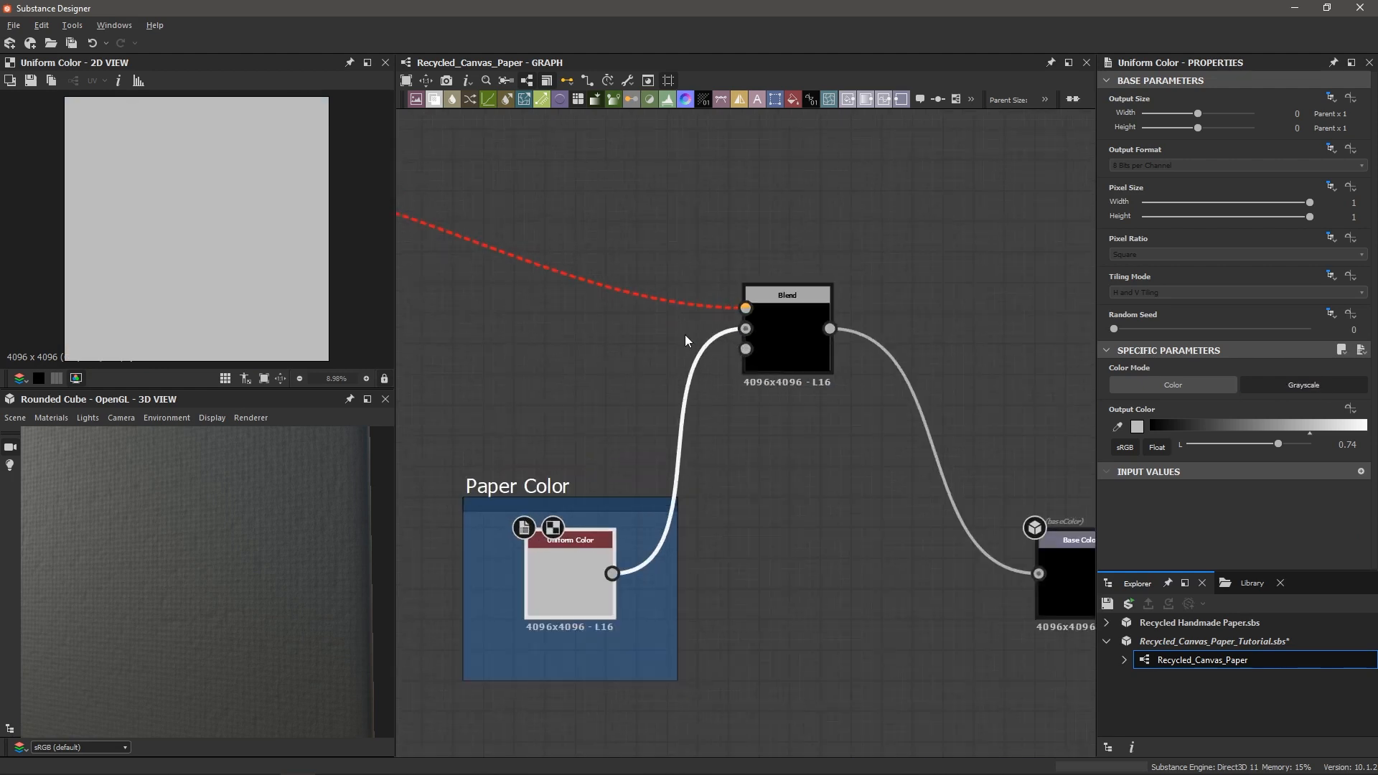
scroll(724, 314, down, 3)
scroll(810, 302, down, 1)
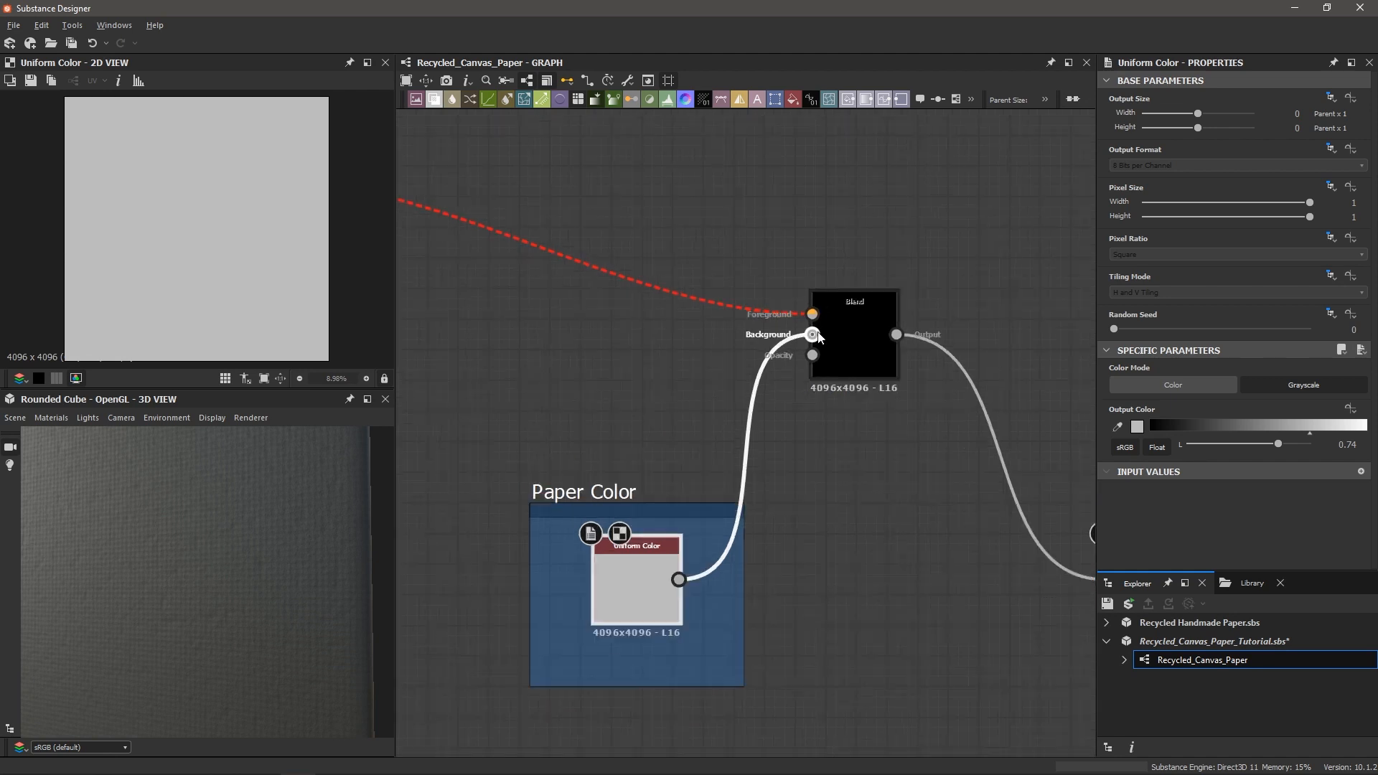
scroll(802, 316, up, 3)
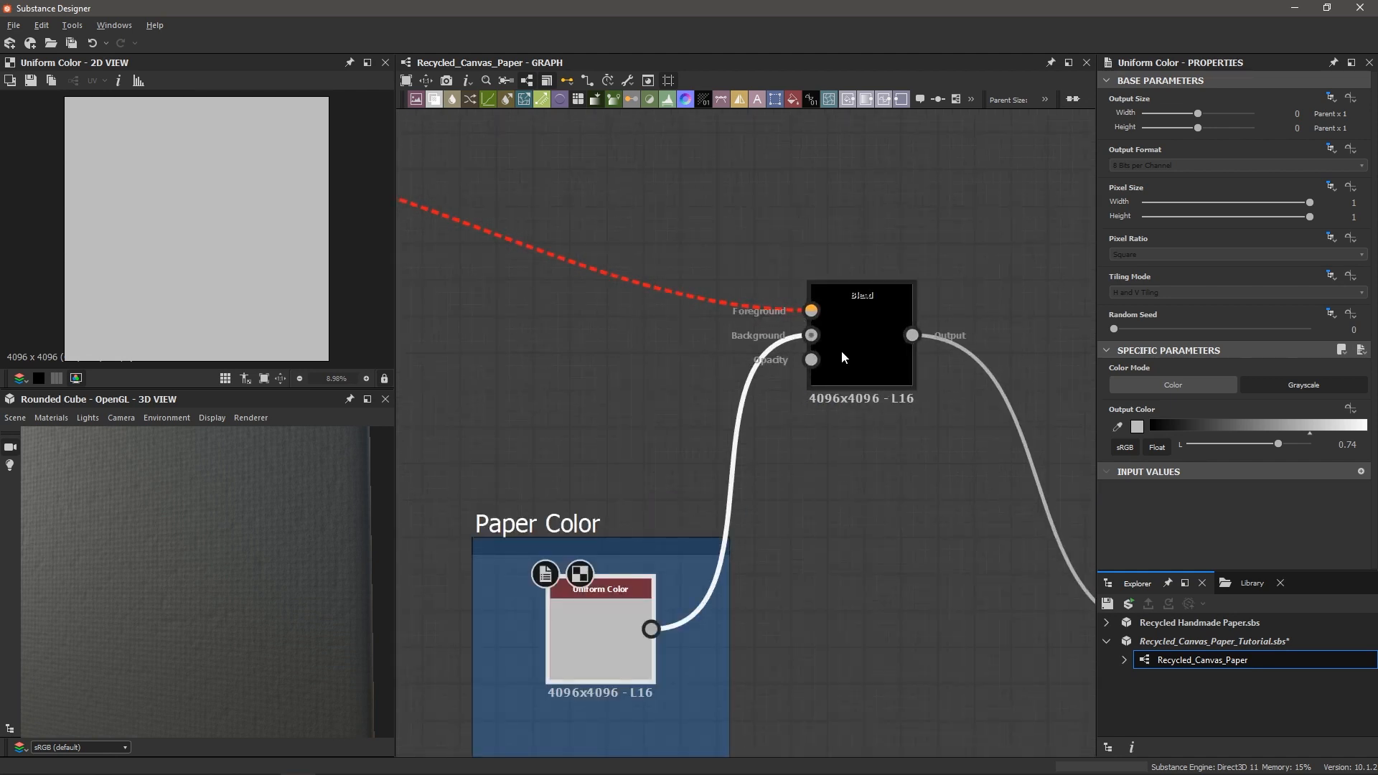
drag(605, 634, 593, 636)
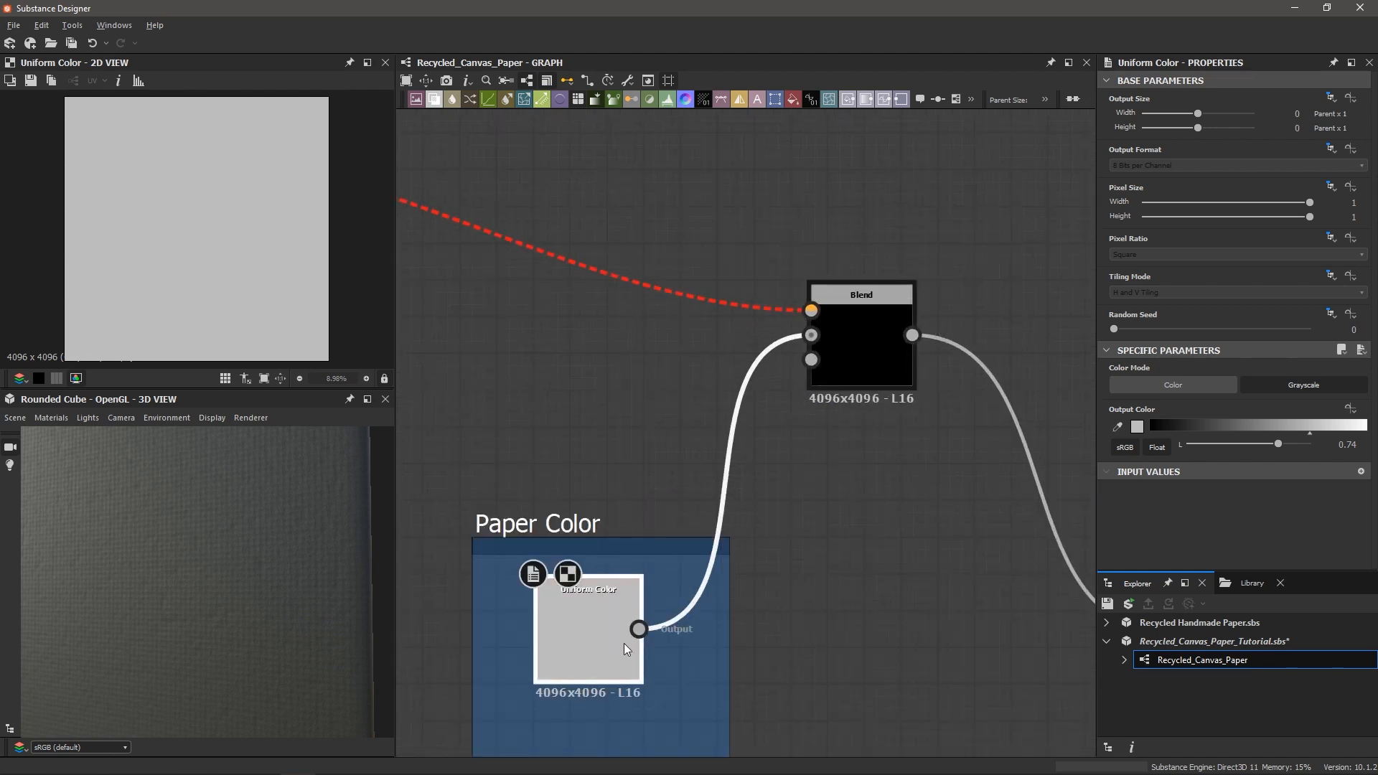
click(1174, 382)
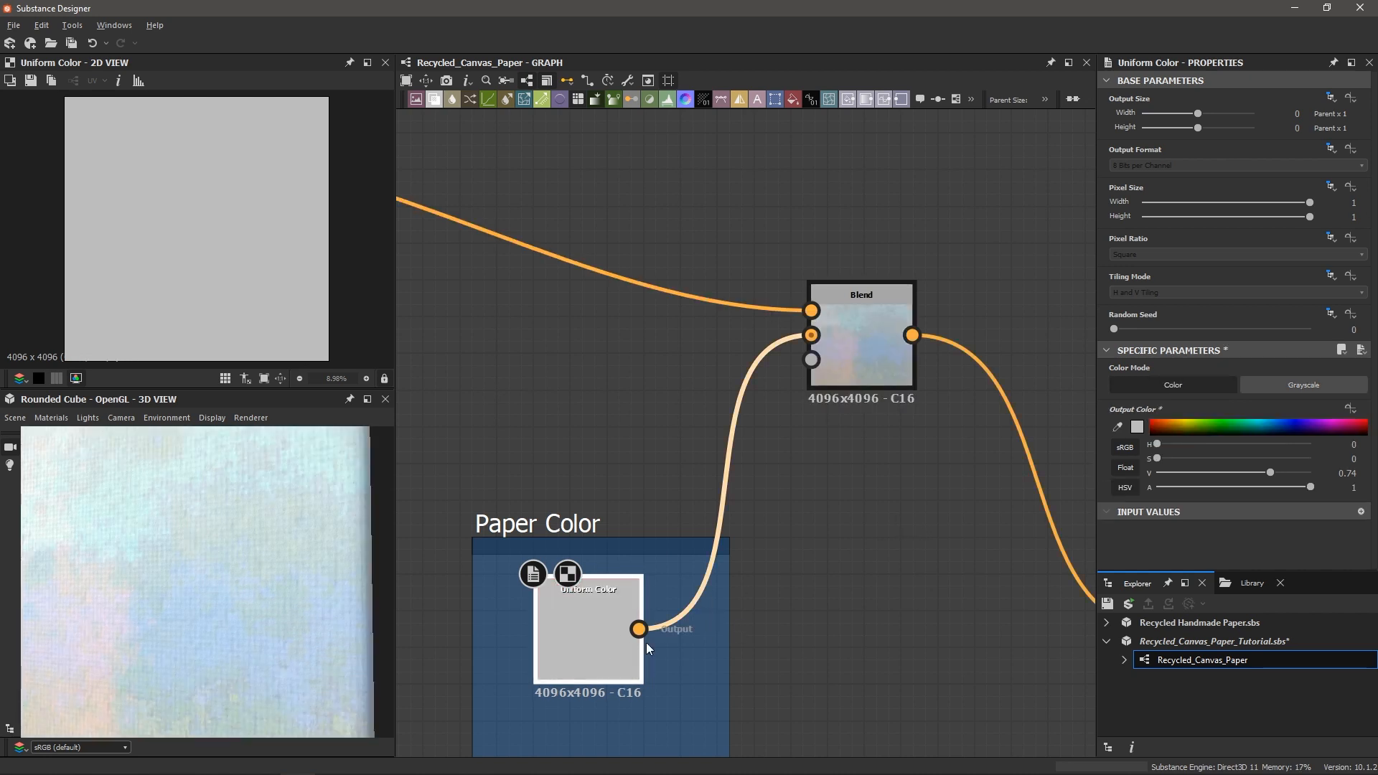
- Inspect the colored paper on the 3D model and save the package
scroll(867, 378, down, 2)
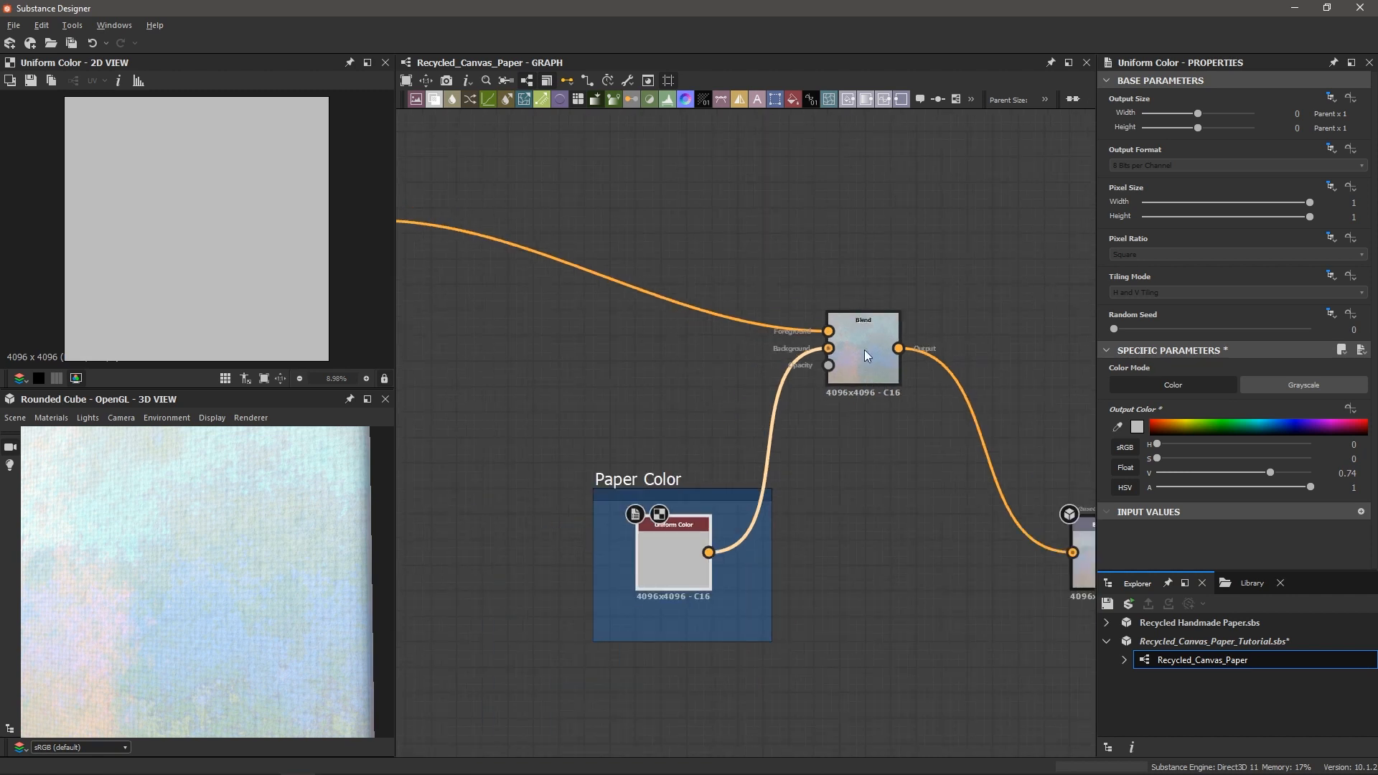
scroll(937, 329, down, 1)
drag(284, 550, 333, 559)
scroll(470, 424, down, 3)
middle_drag(470, 424, 735, 404)
click(735, 403)
key(ctrl+s)
- Group the Dirt Gradient, Safe Transform, Gradient Map and two color Blend nodes in a frame titled "Color Gradients"
middle_drag(590, 454, 673, 439)
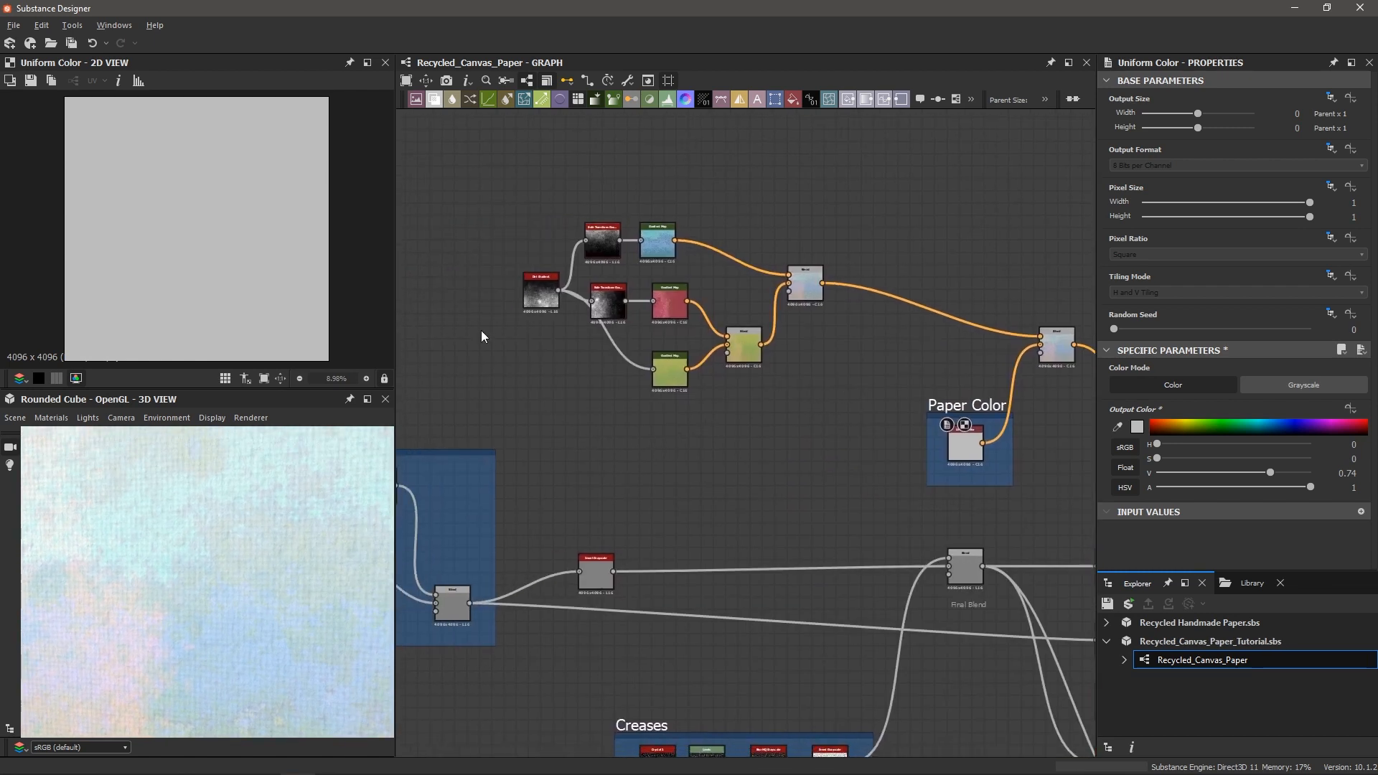
drag(522, 240, 825, 409)
scroll(824, 413, up, 2)
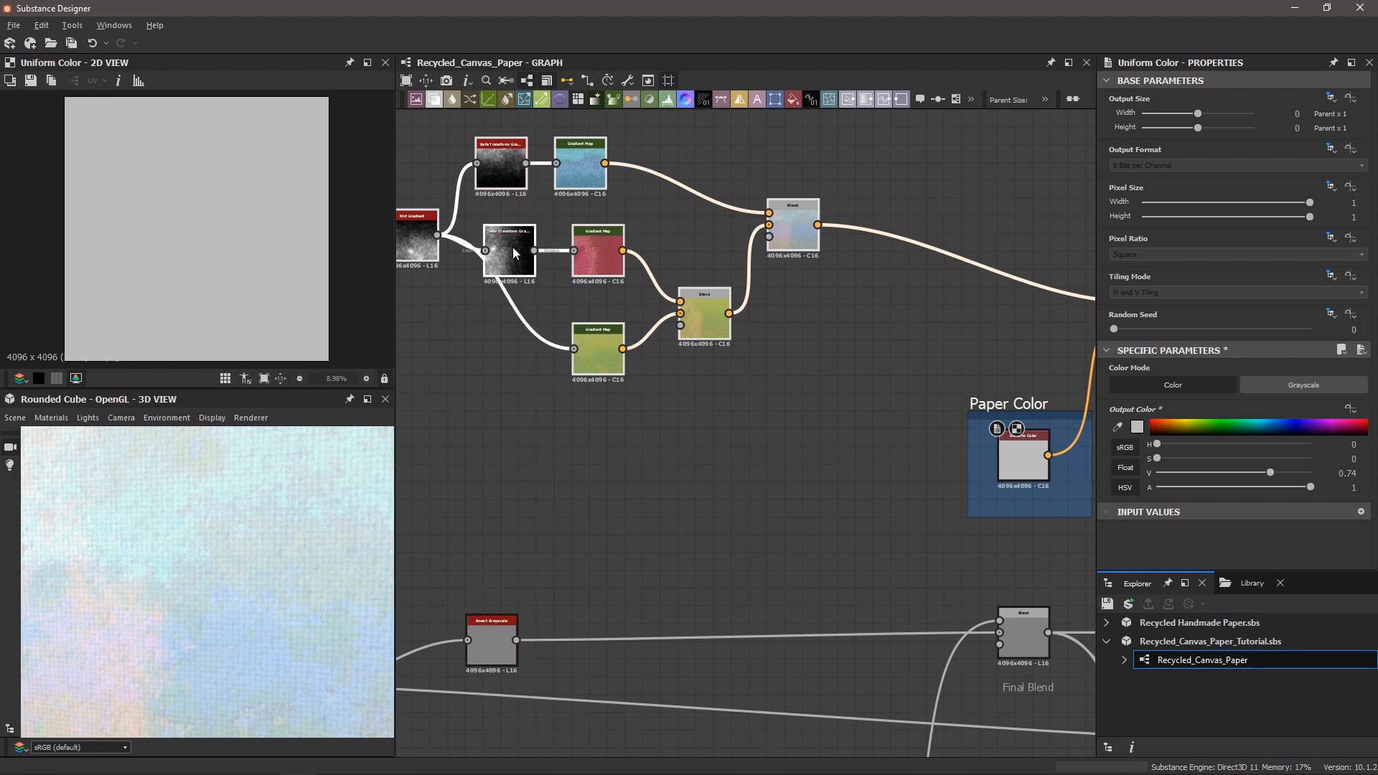
scroll(837, 269, up, 2)
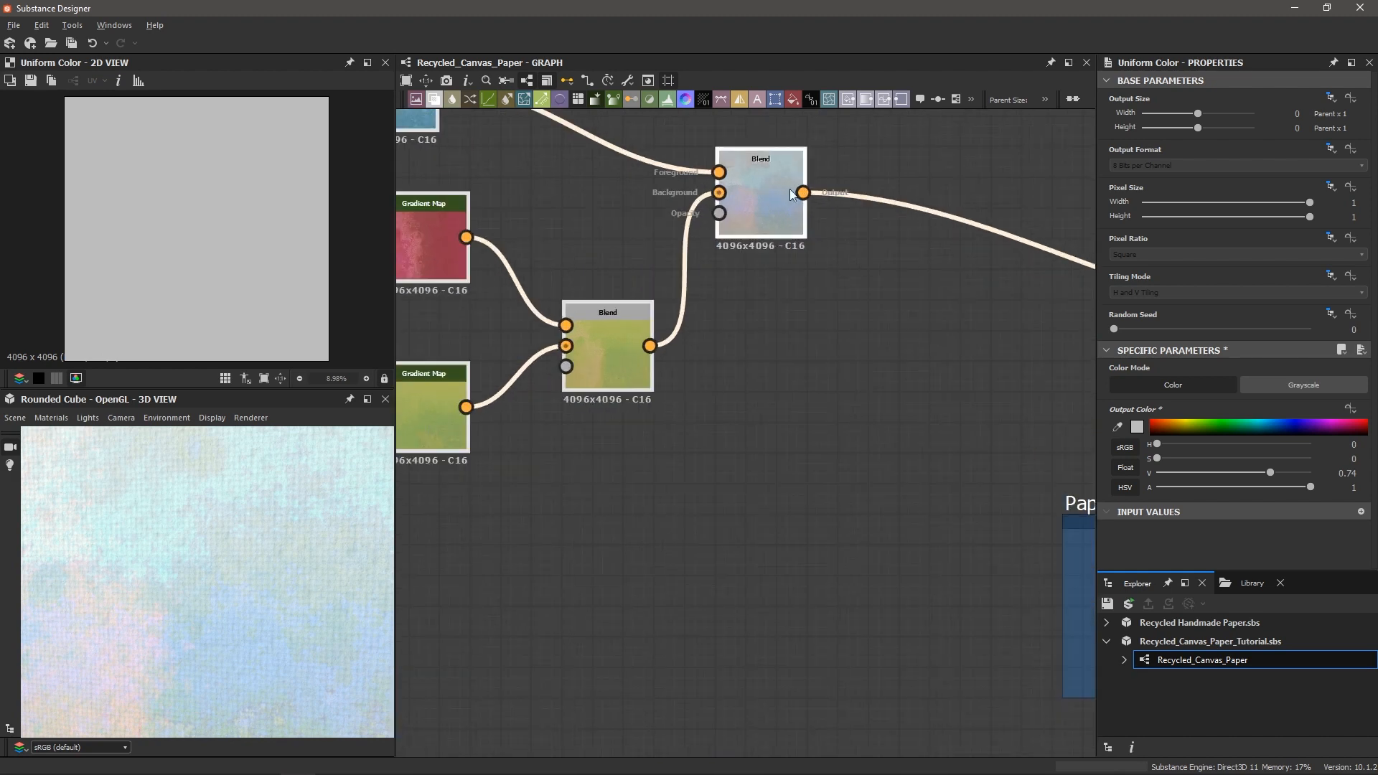
scroll(721, 343, down, 3)
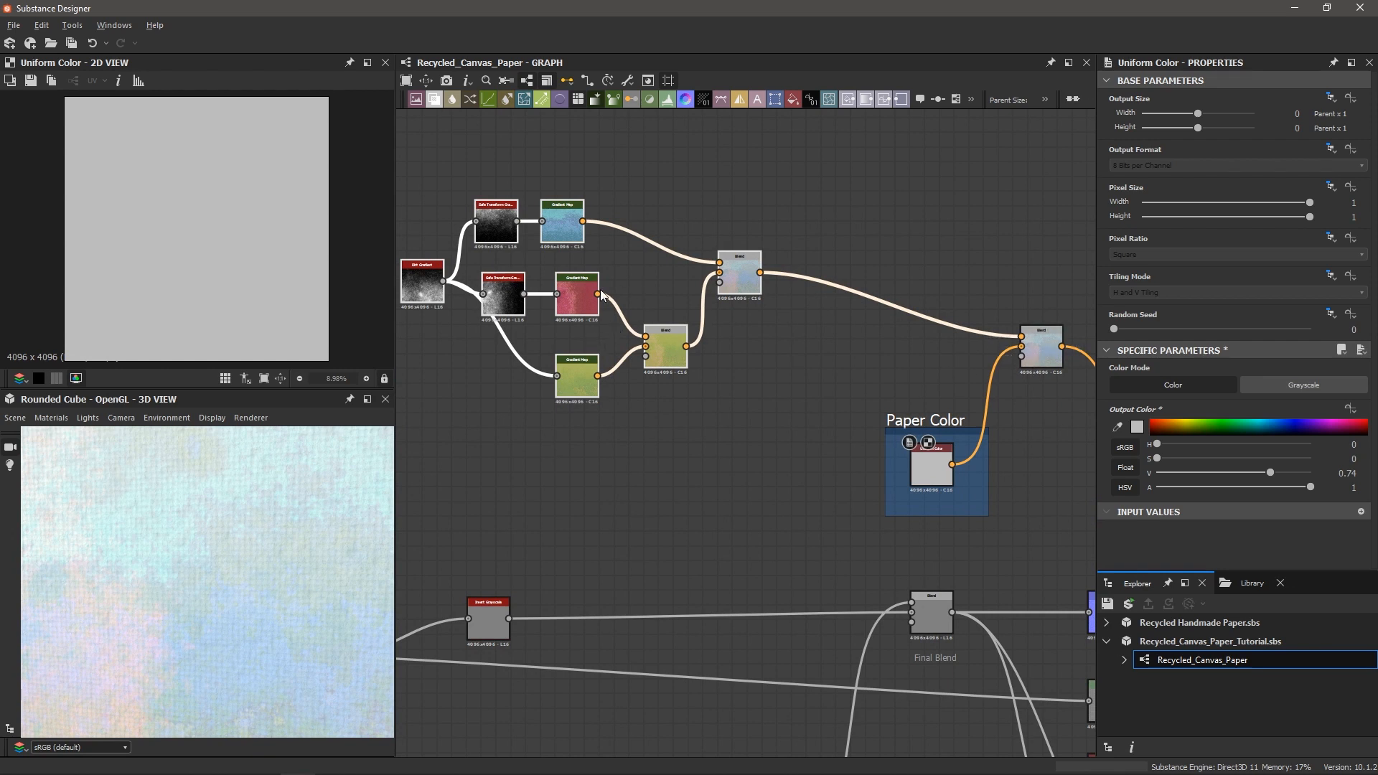
key(space)
text(fr)
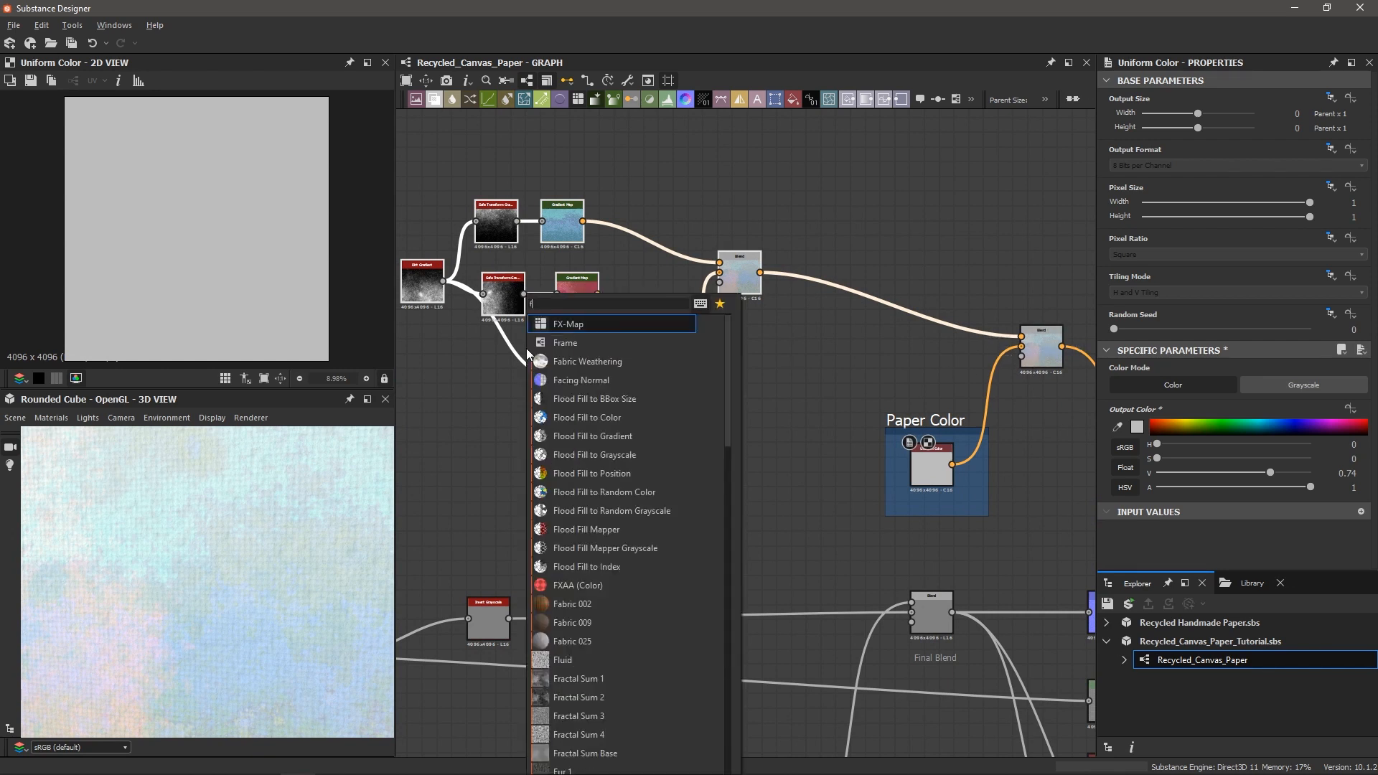
key(Return)
text(Co)
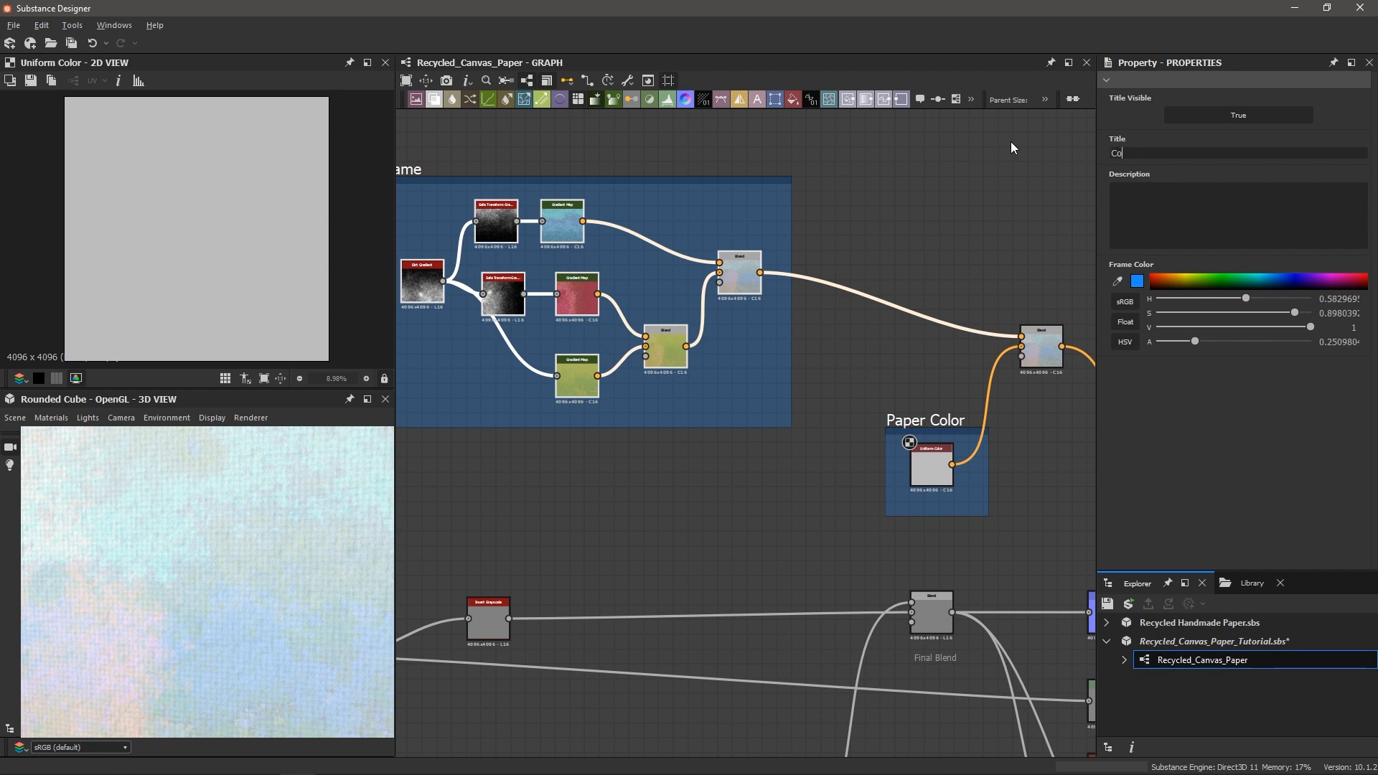
text(lor Gradients)
- Move the Color Gradients frame higher in the graph, farther above the Paper and Creases frames
scroll(759, 390, down, 6)
scroll(760, 390, up, 2)
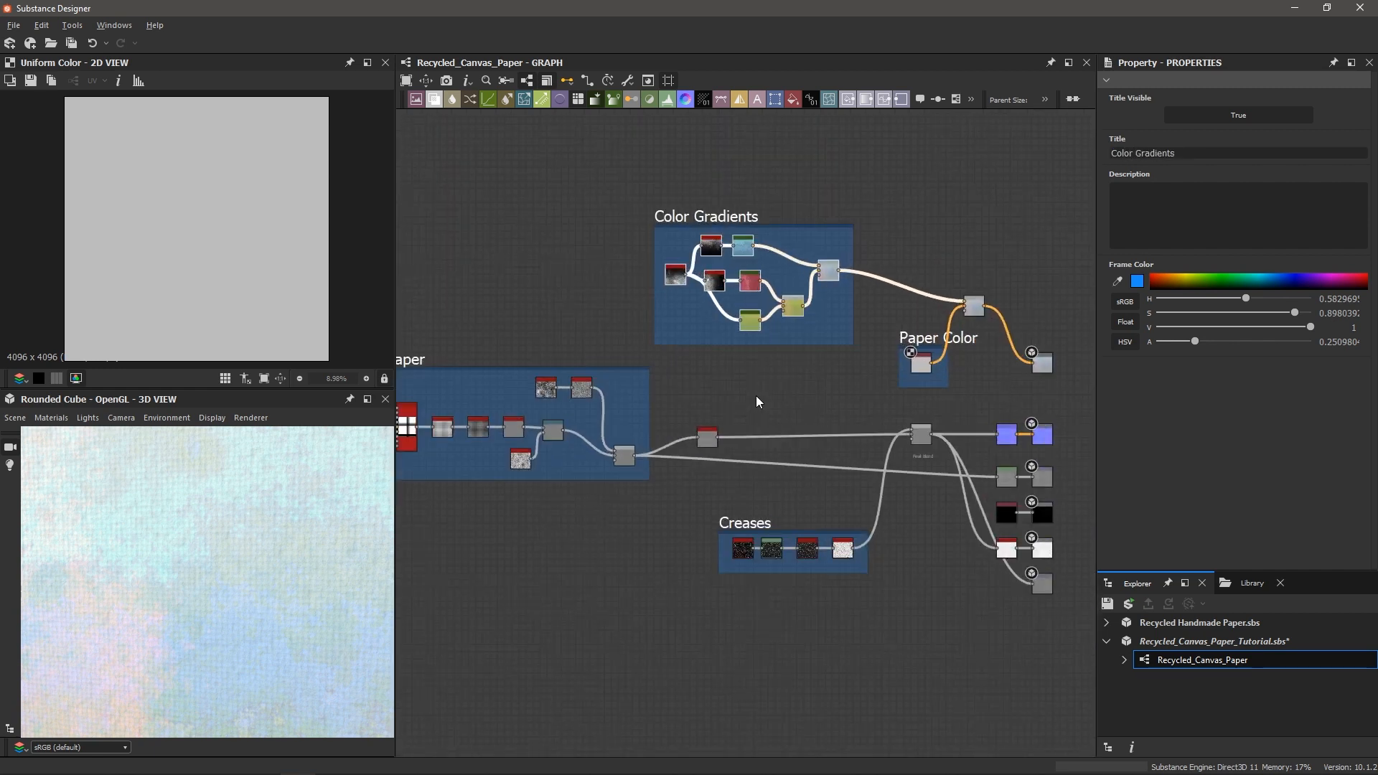
scroll(756, 393, down, 1)
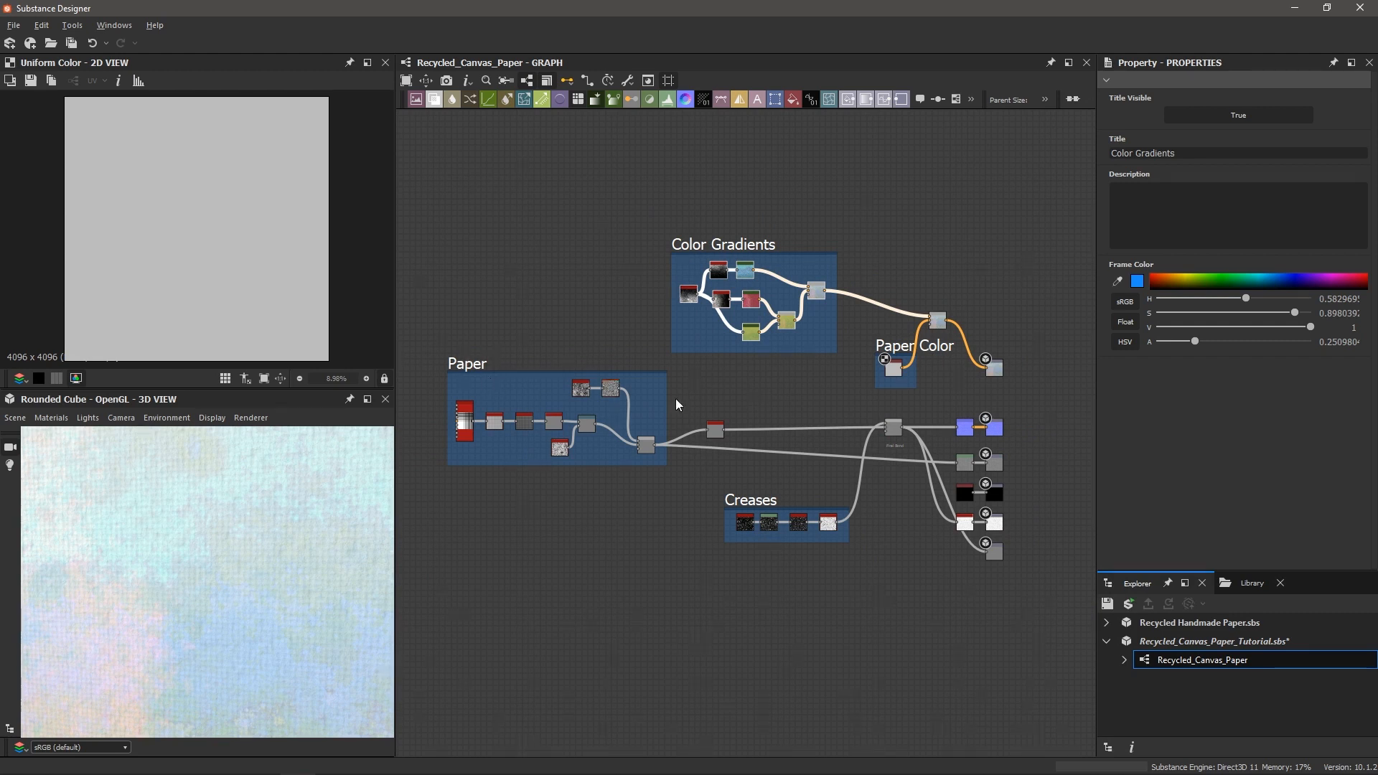
scroll(674, 398, up, 2)
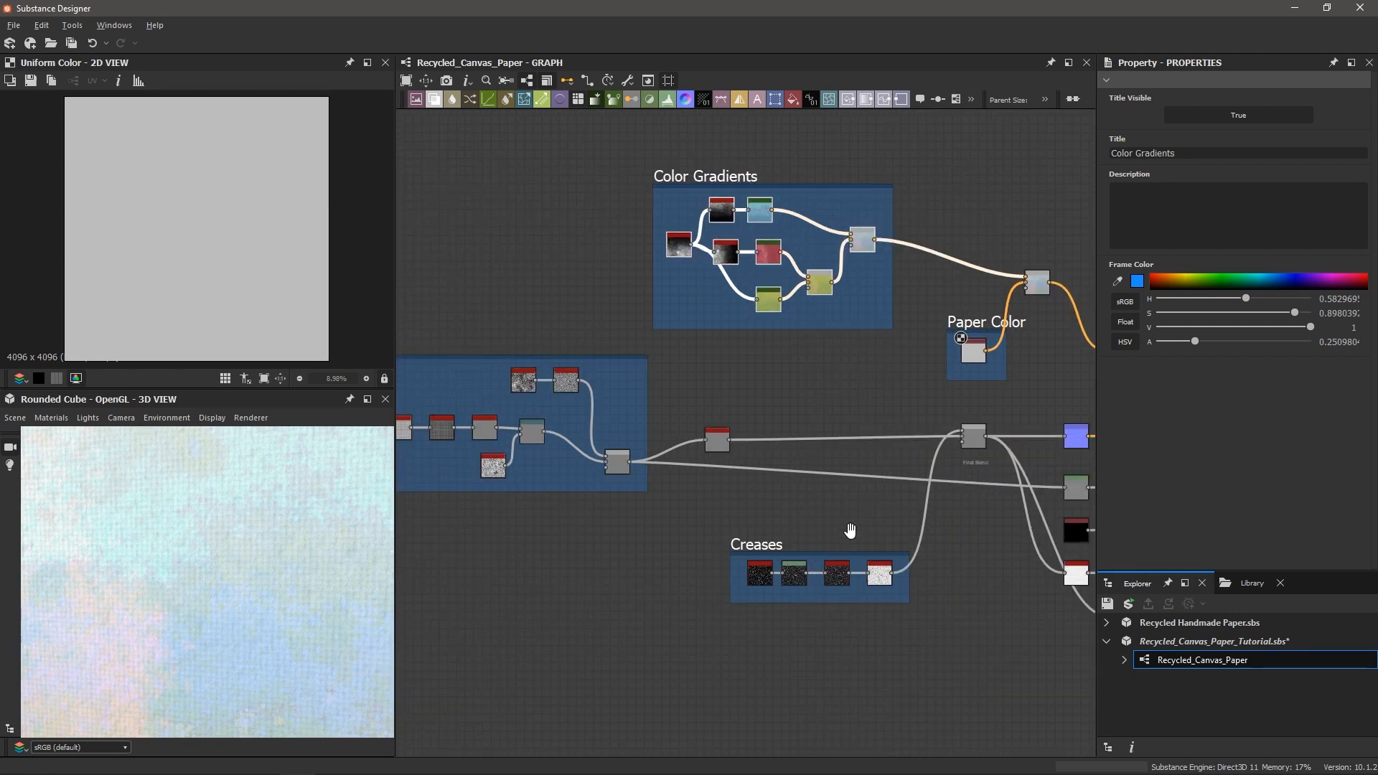
middle_drag(870, 366, 732, 378)
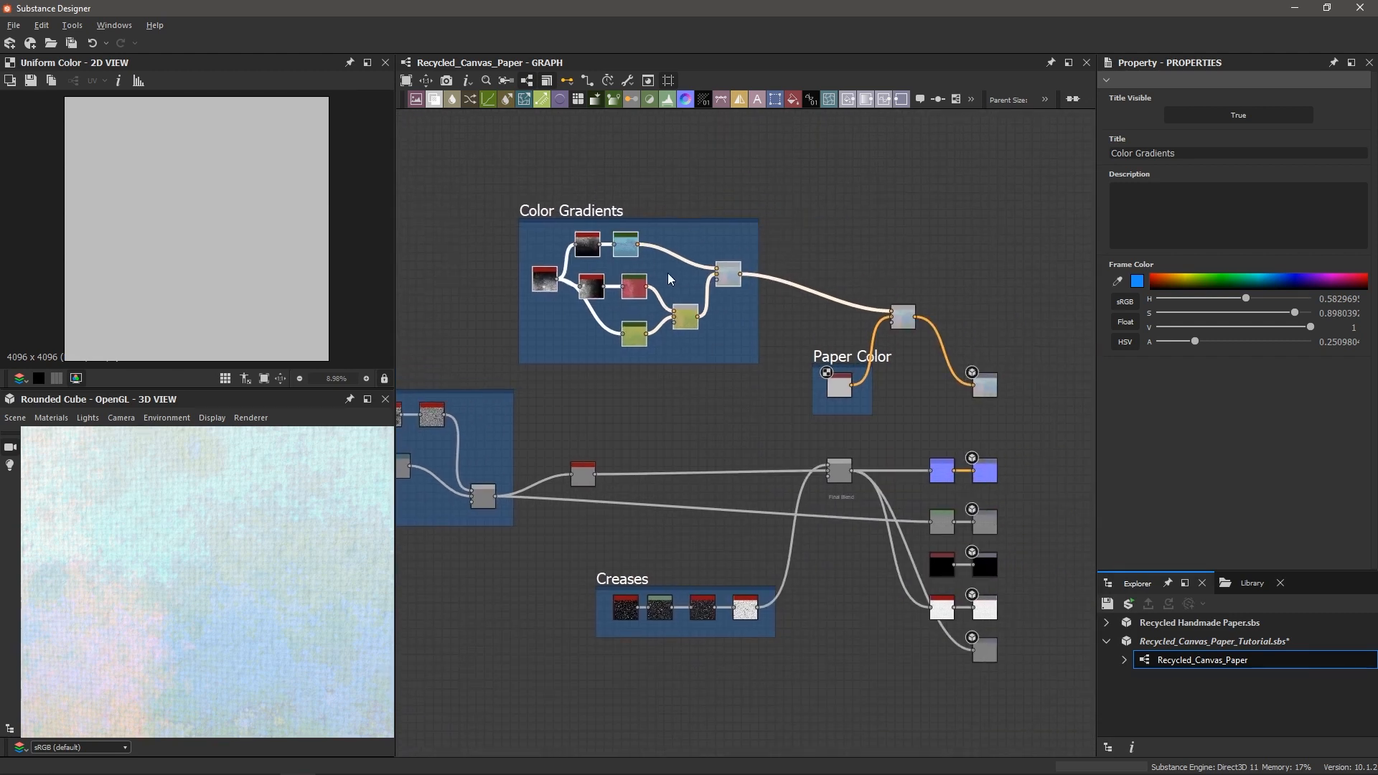
drag(585, 208, 588, 157)
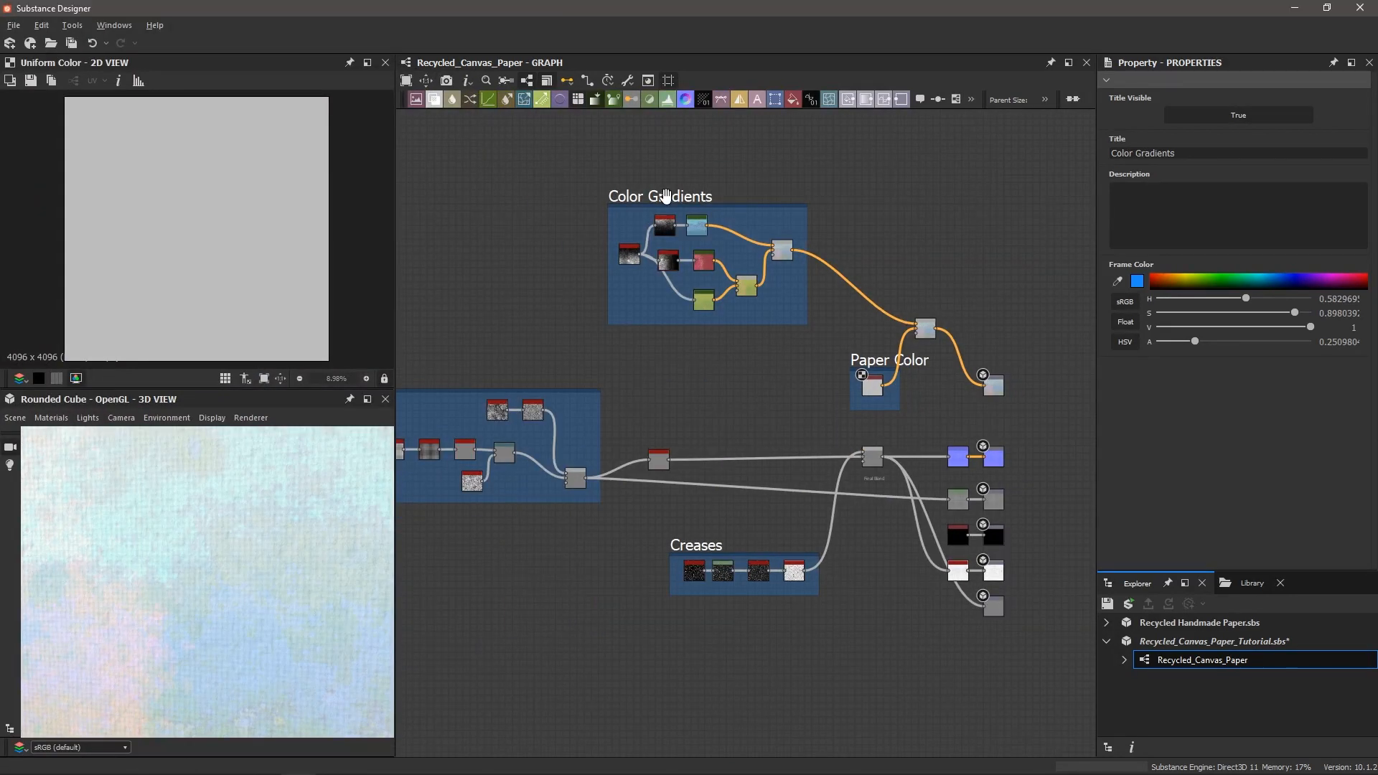
drag(664, 197, 674, 181)
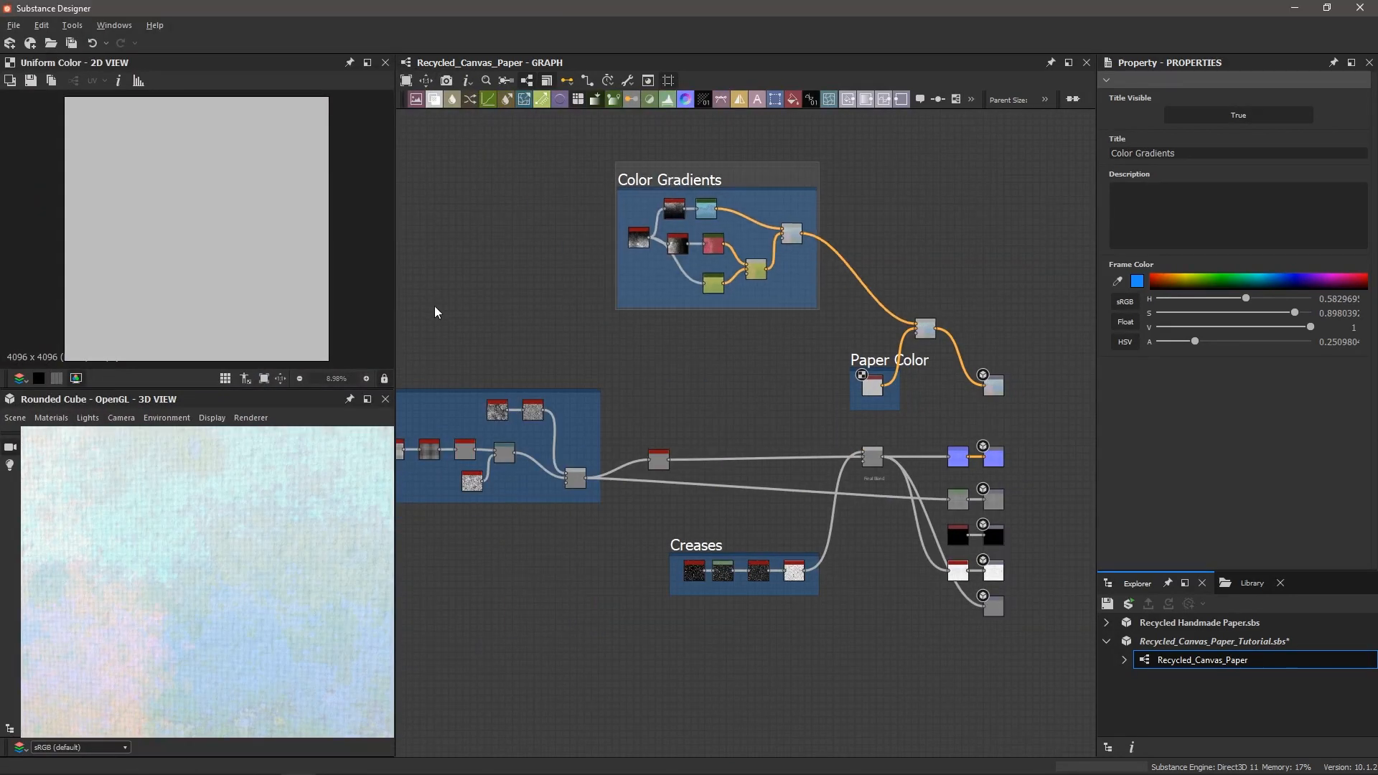
- Move the Paper frame left and slightly down, farther from the Color Gradients frame
middle_drag(518, 294, 670, 286)
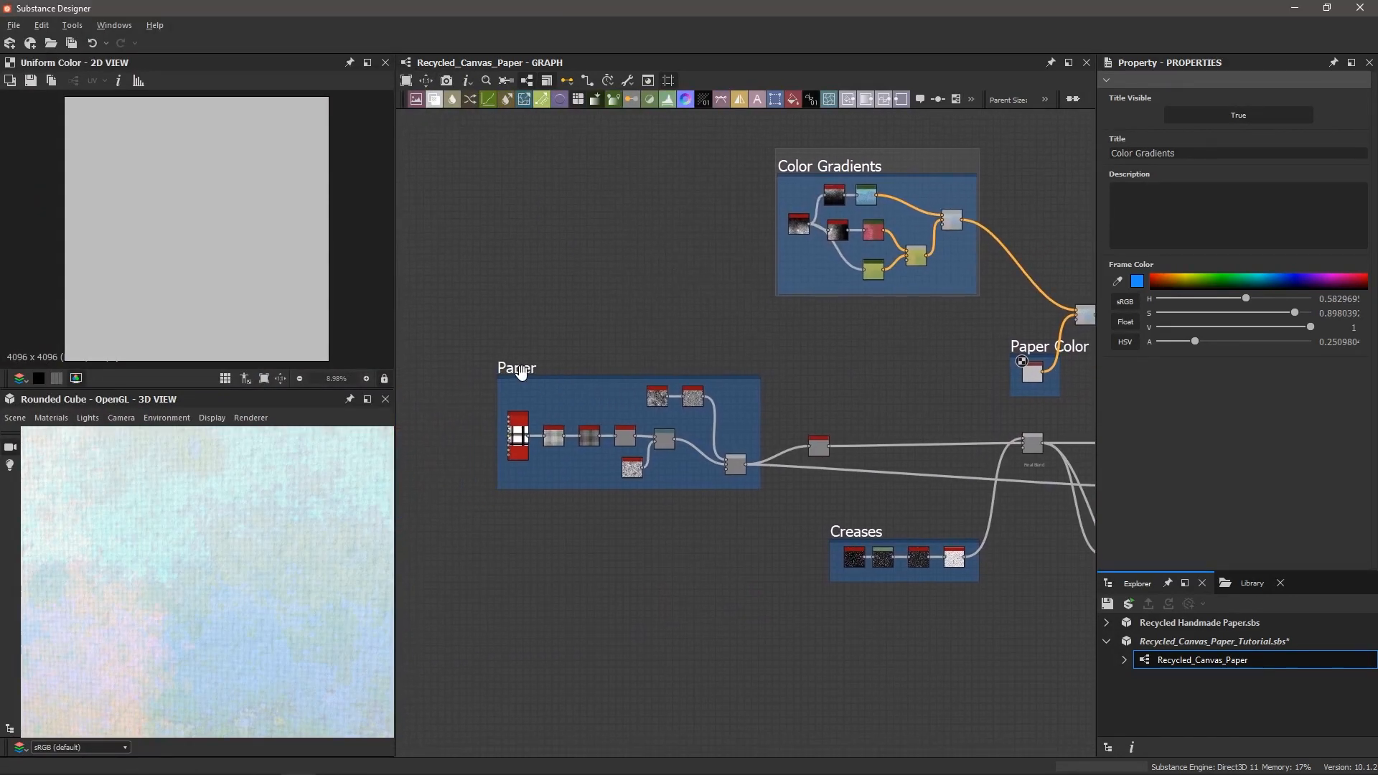
click(476, 389)
drag(477, 388, 471, 390)
middle_drag(594, 274, 570, 311)
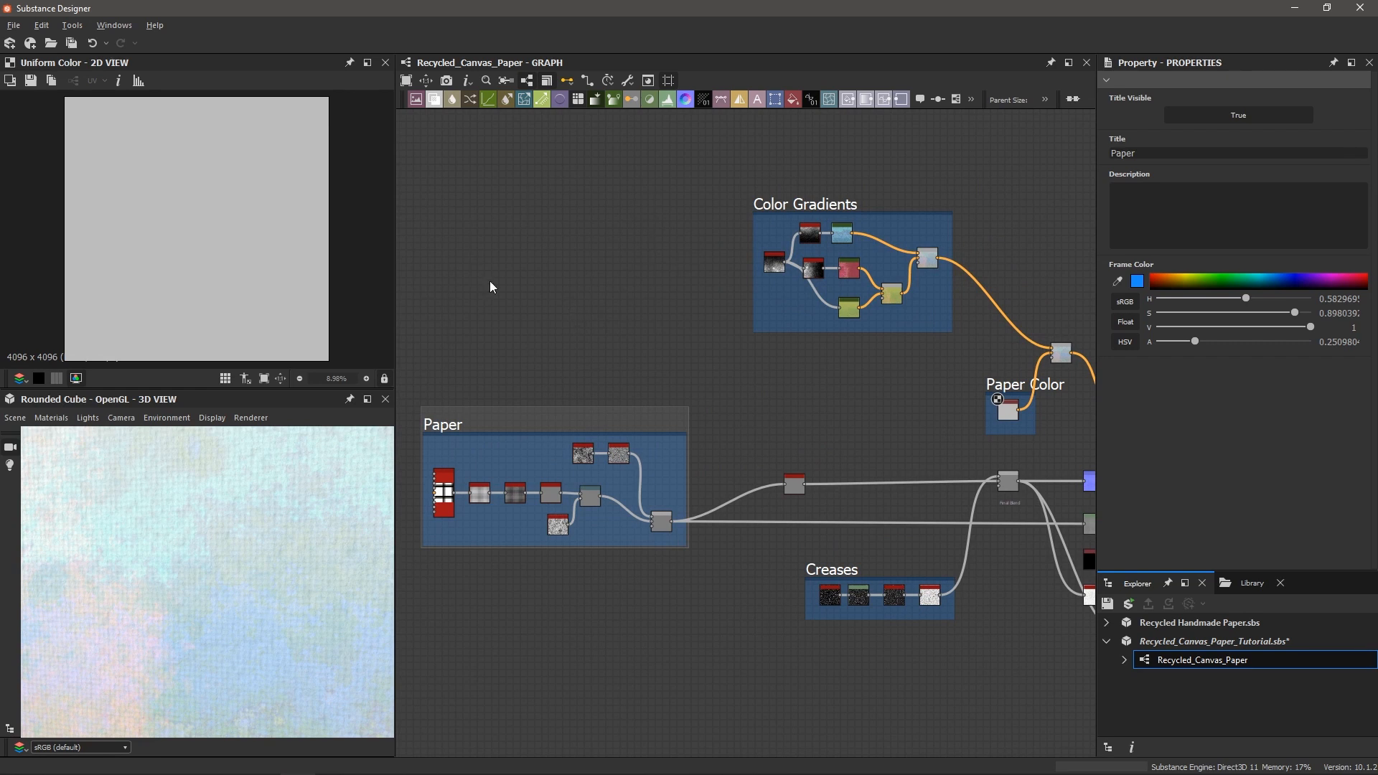
- Add a Grunge Map 004 node in the empty graph area above the Paper frame
scroll(599, 305, up, 4)
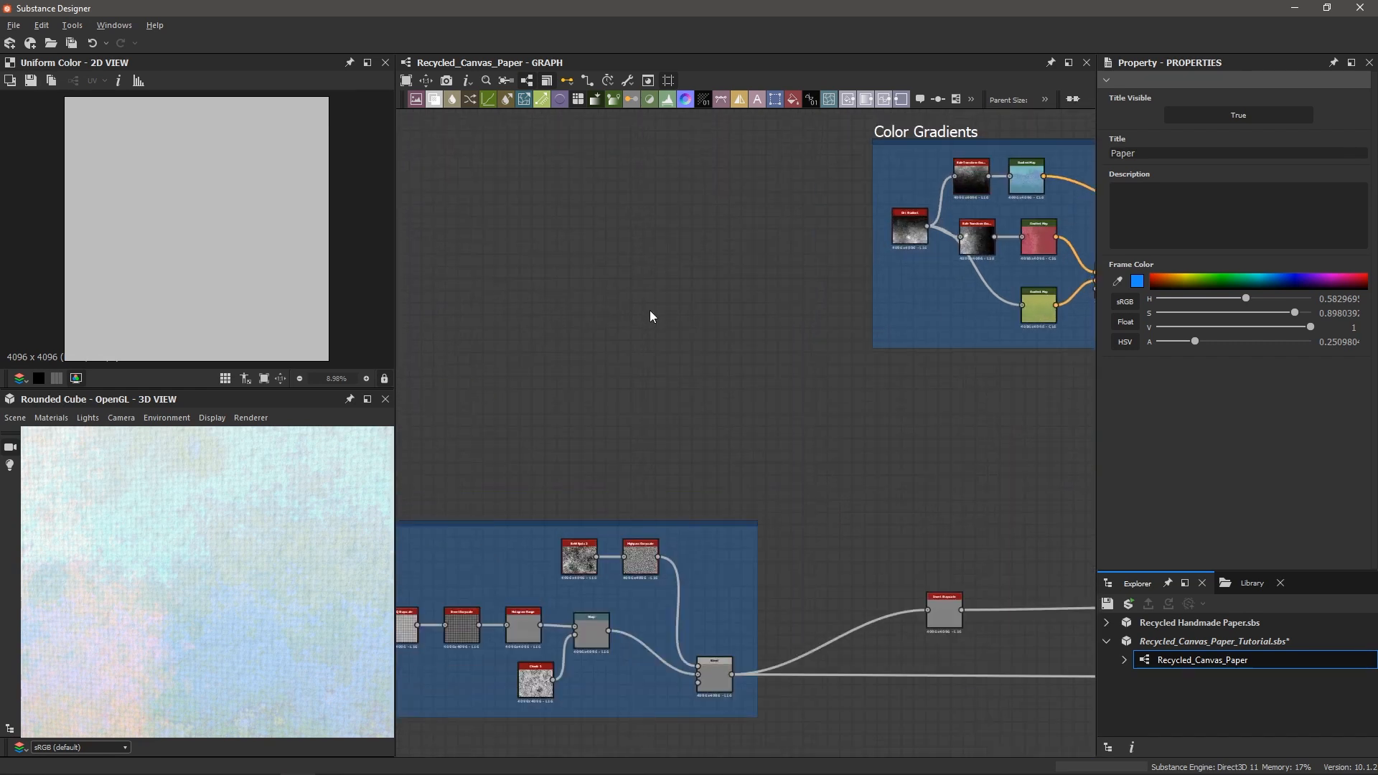
key(space)
text(grunge)
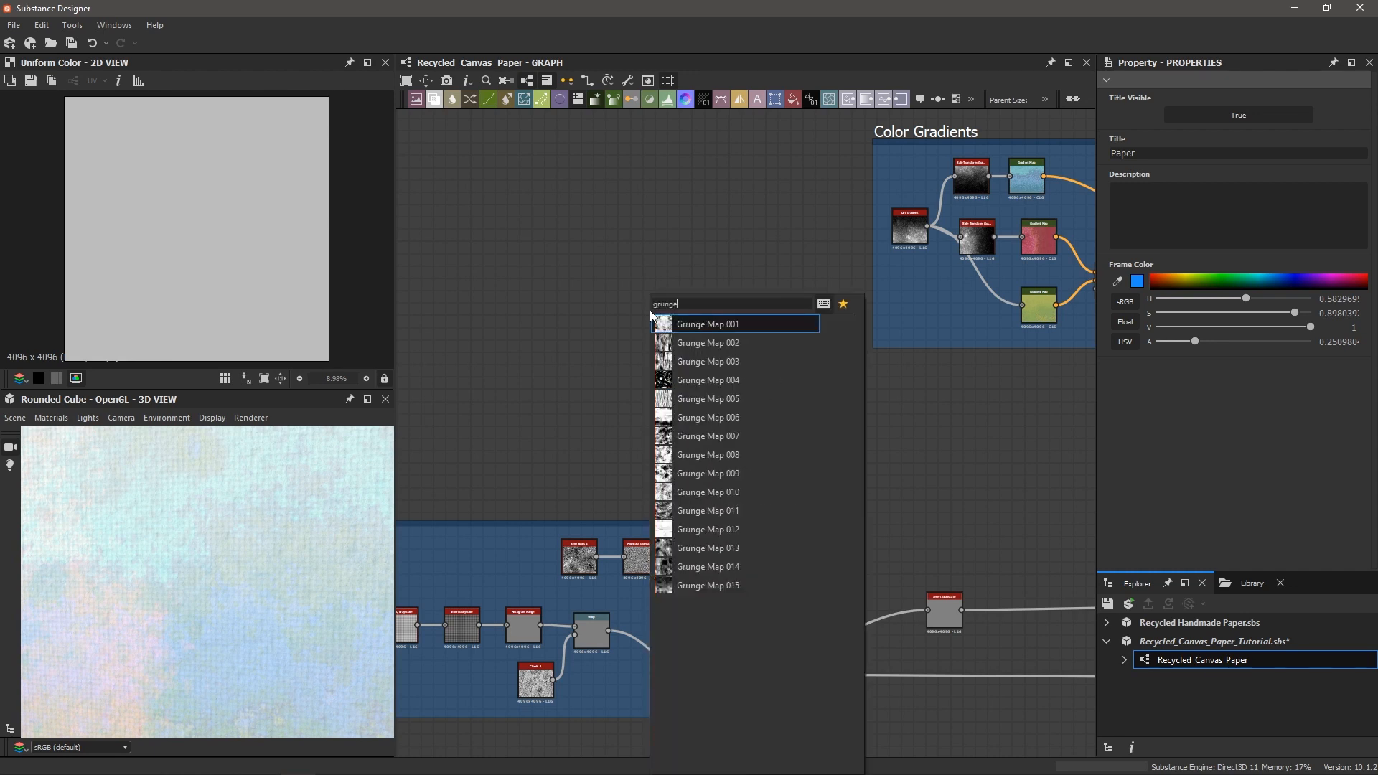
key(Down)
key(Down)
key(Down)
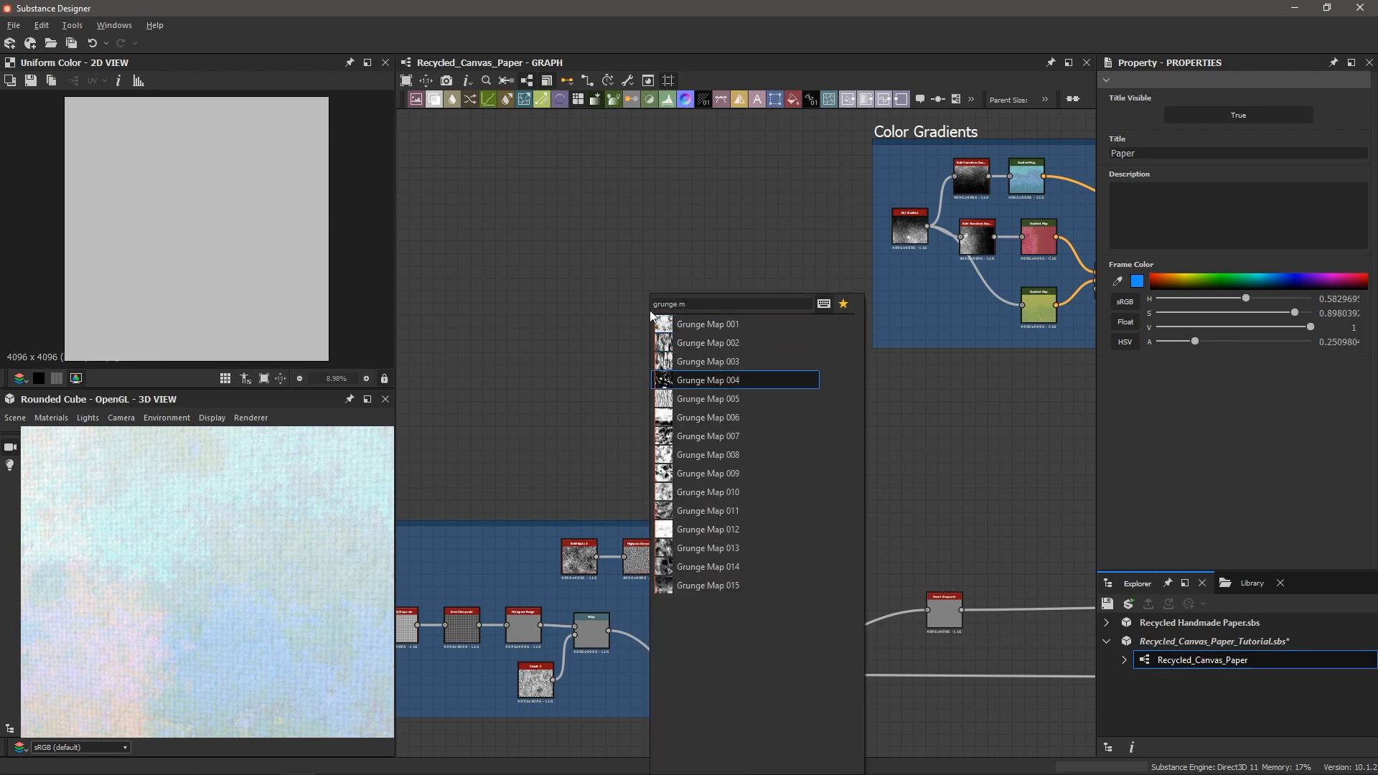
key(Return)
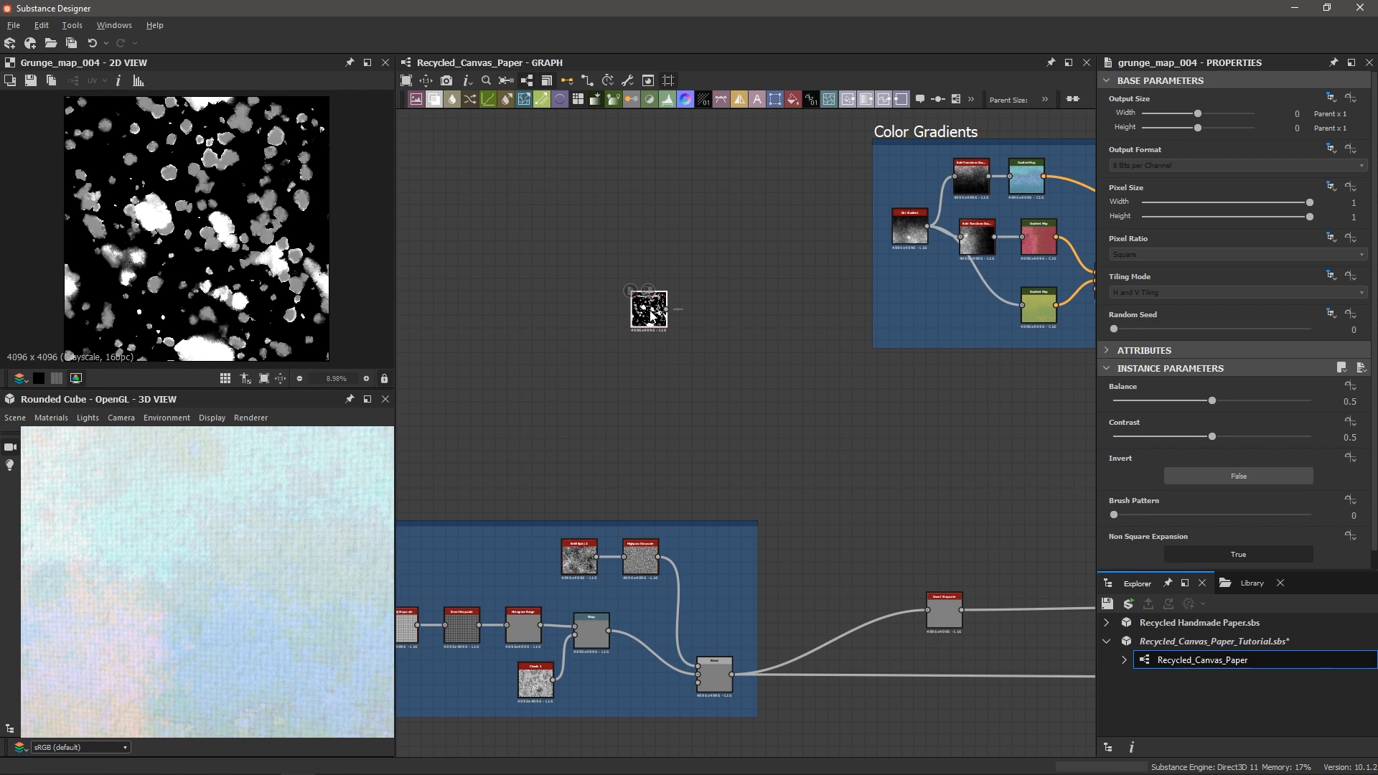
- Set the Grunge Map 004 balance to 0.51 and move the node farther from the Color Gradients frame
scroll(213, 198, up, 3)
scroll(213, 198, down, 1)
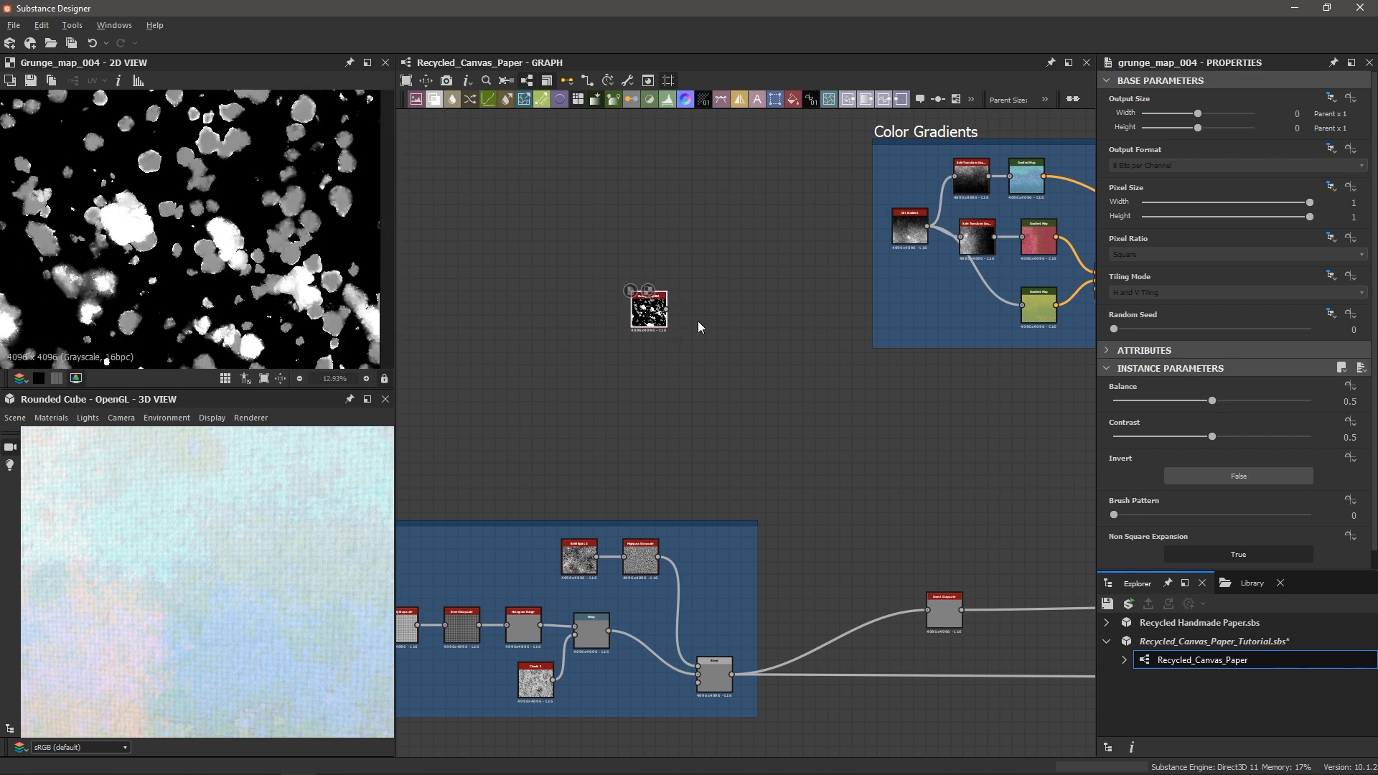
drag(1215, 400, 1211, 440)
scroll(732, 389, up, 3)
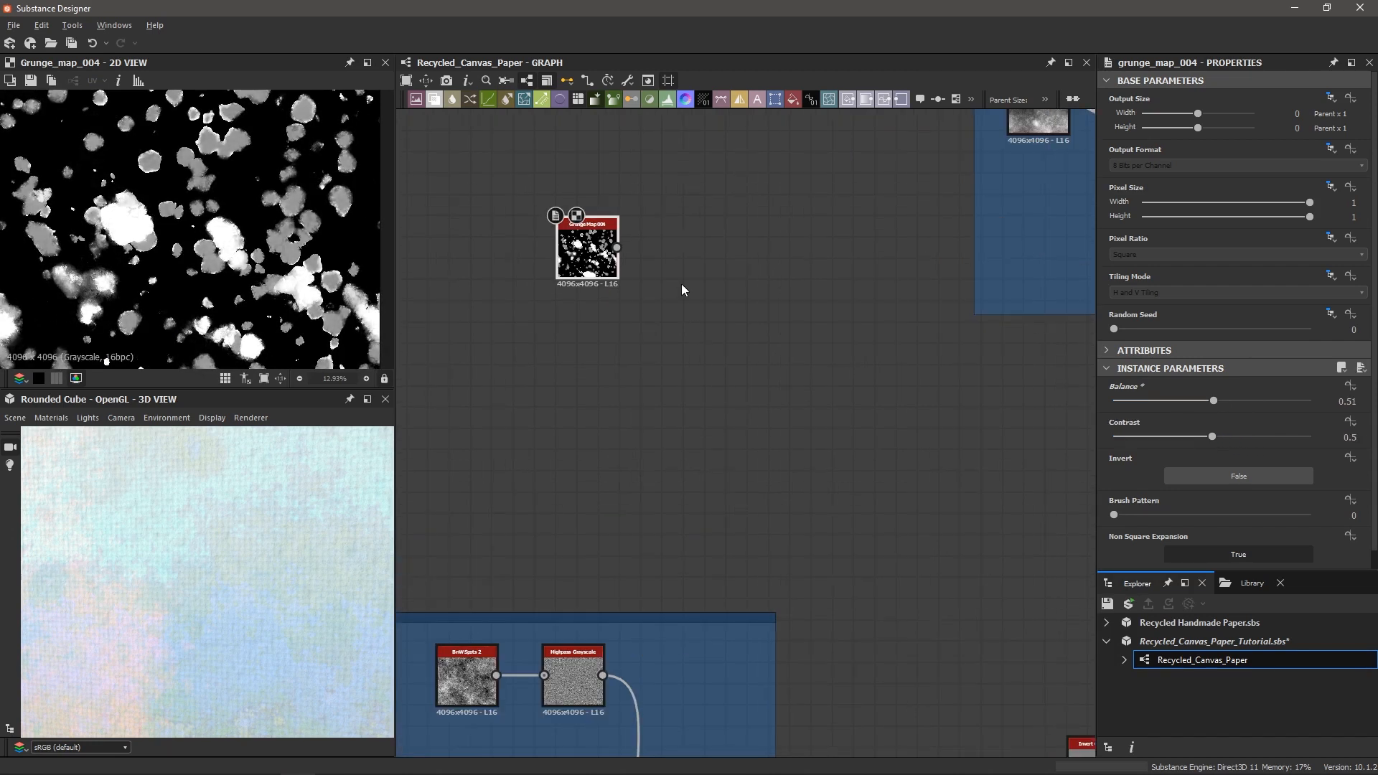
middle_drag(673, 265, 671, 303)
drag(591, 303, 556, 320)
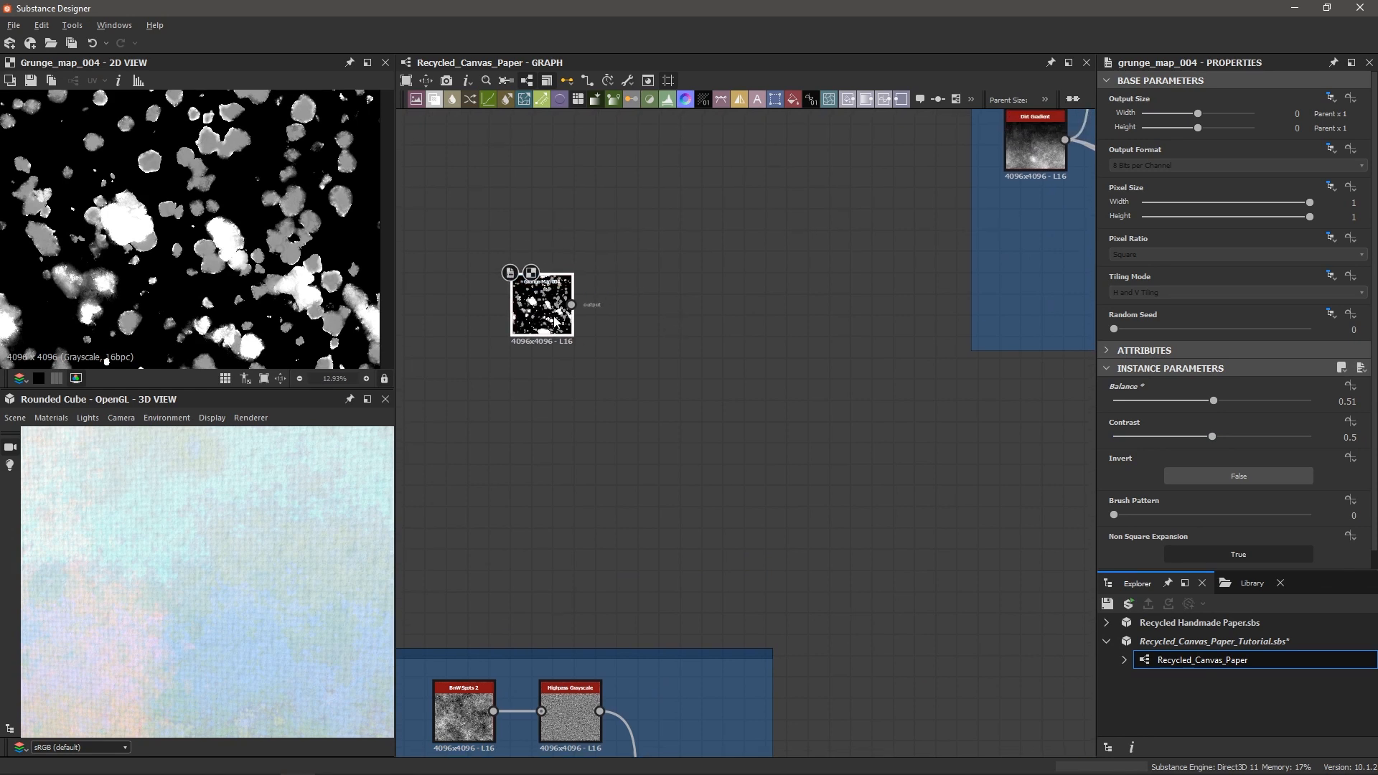
- Add a Histogram Scan fed by Grunge Map 004 and set its position to 0.2
key(space)
text(hist)
key(Down)
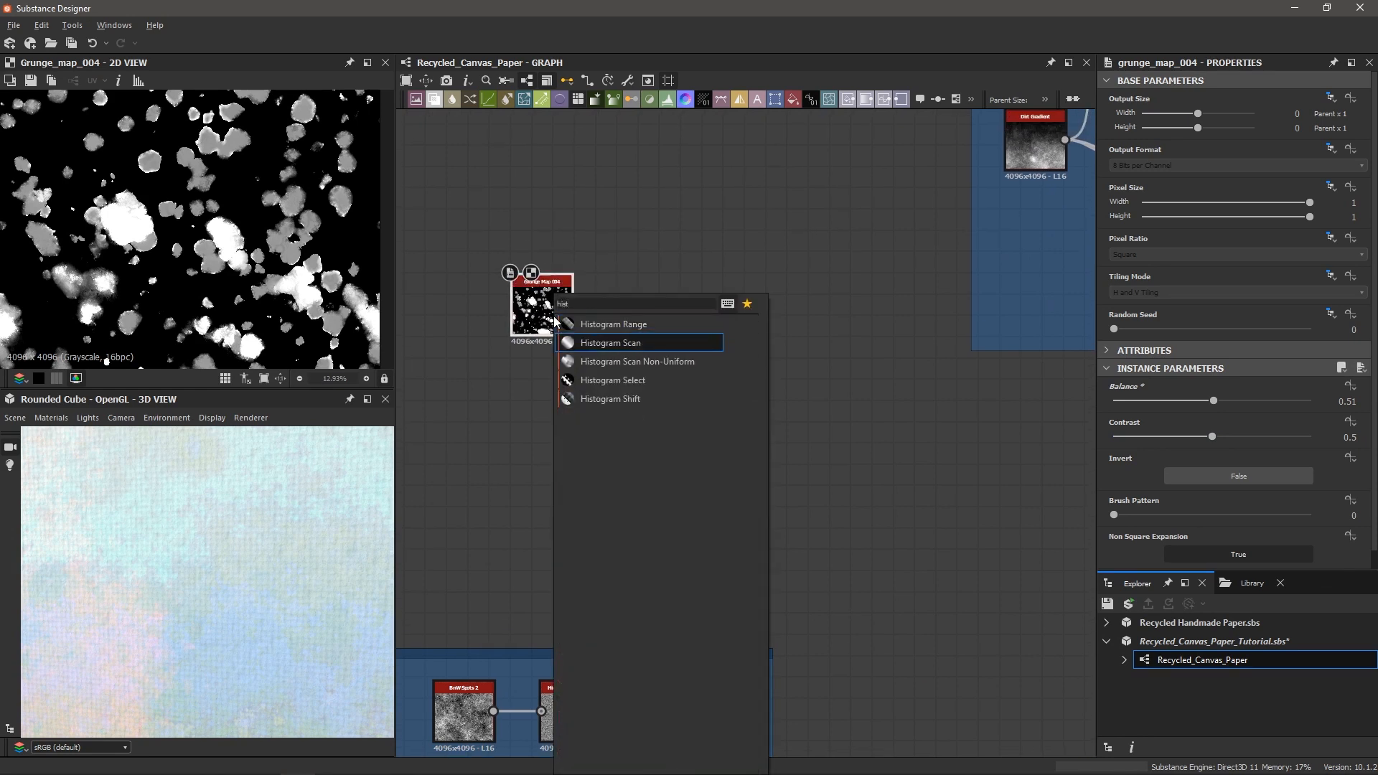
key(Return)
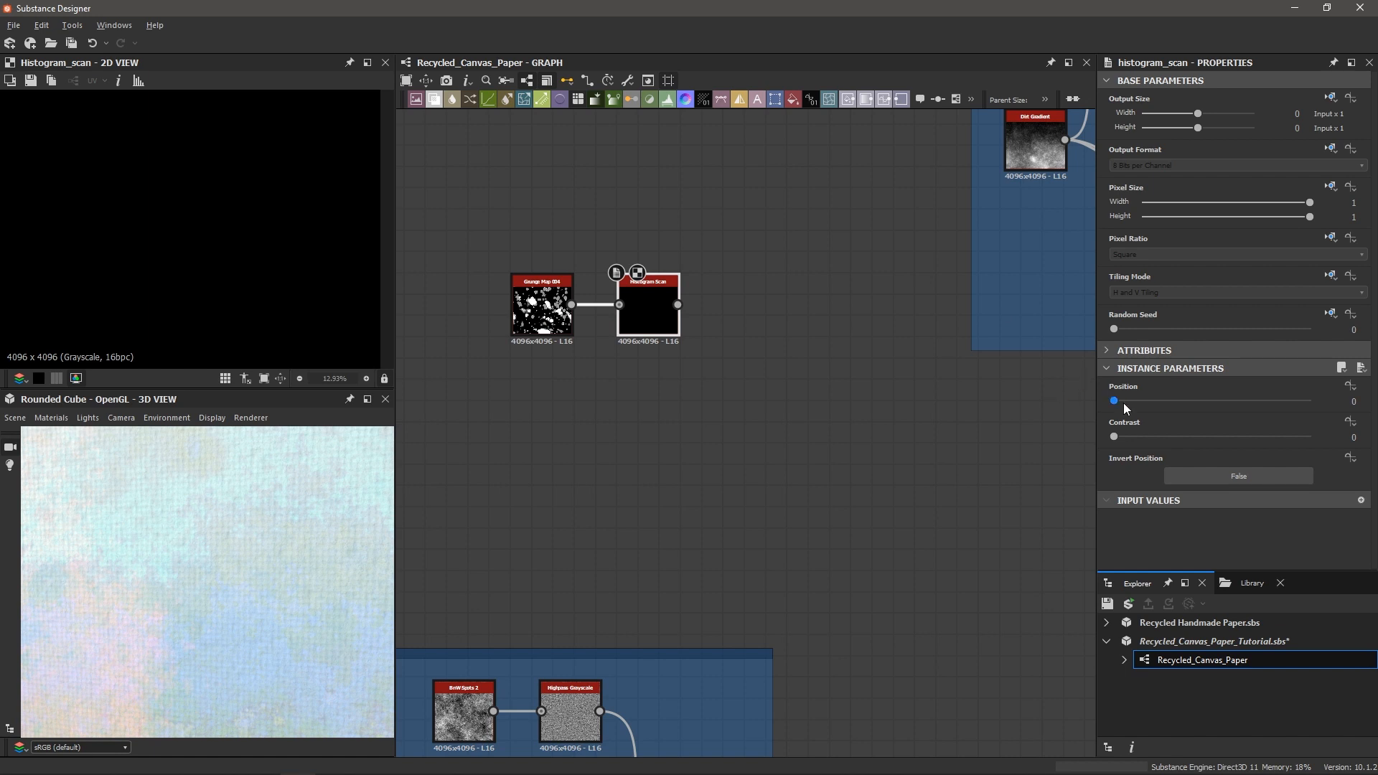
drag(1118, 403, 1152, 405)
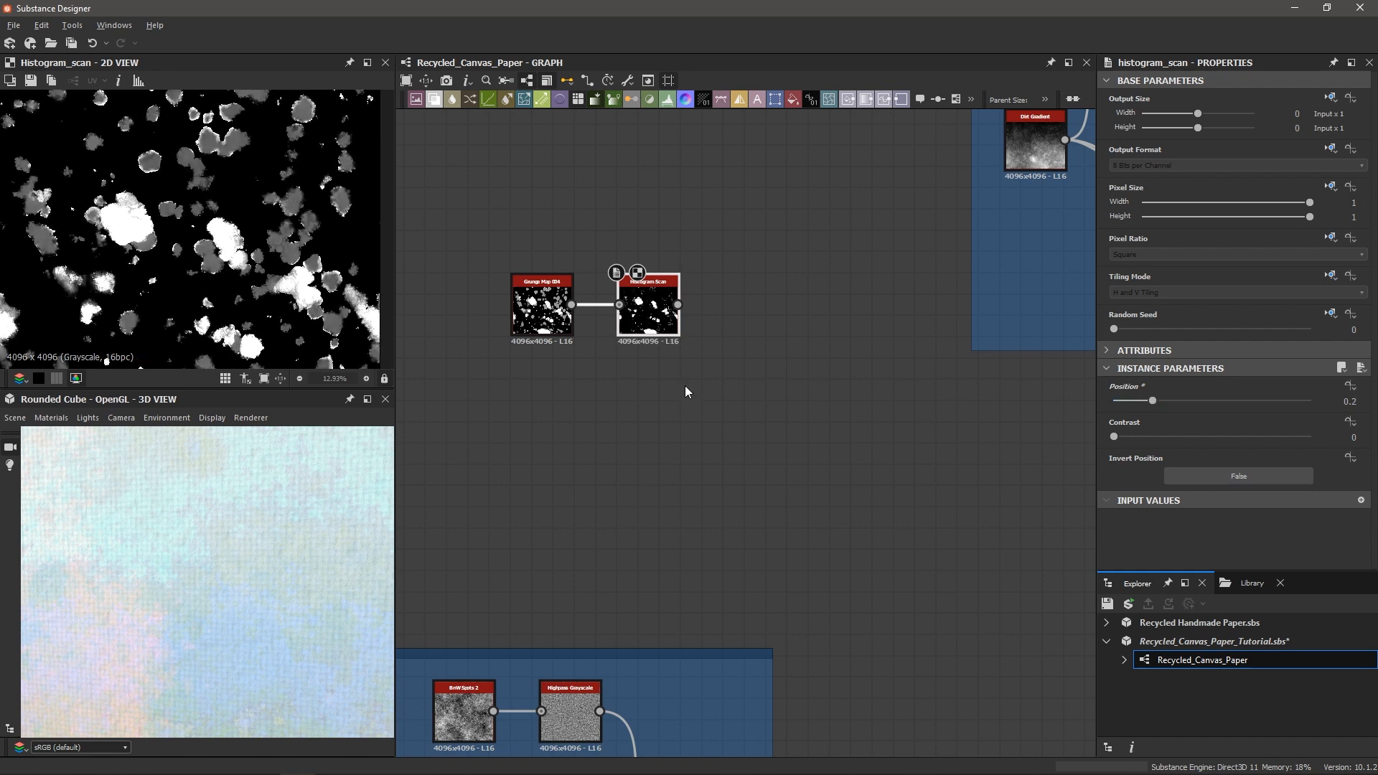
scroll(362, 295, down, 3)
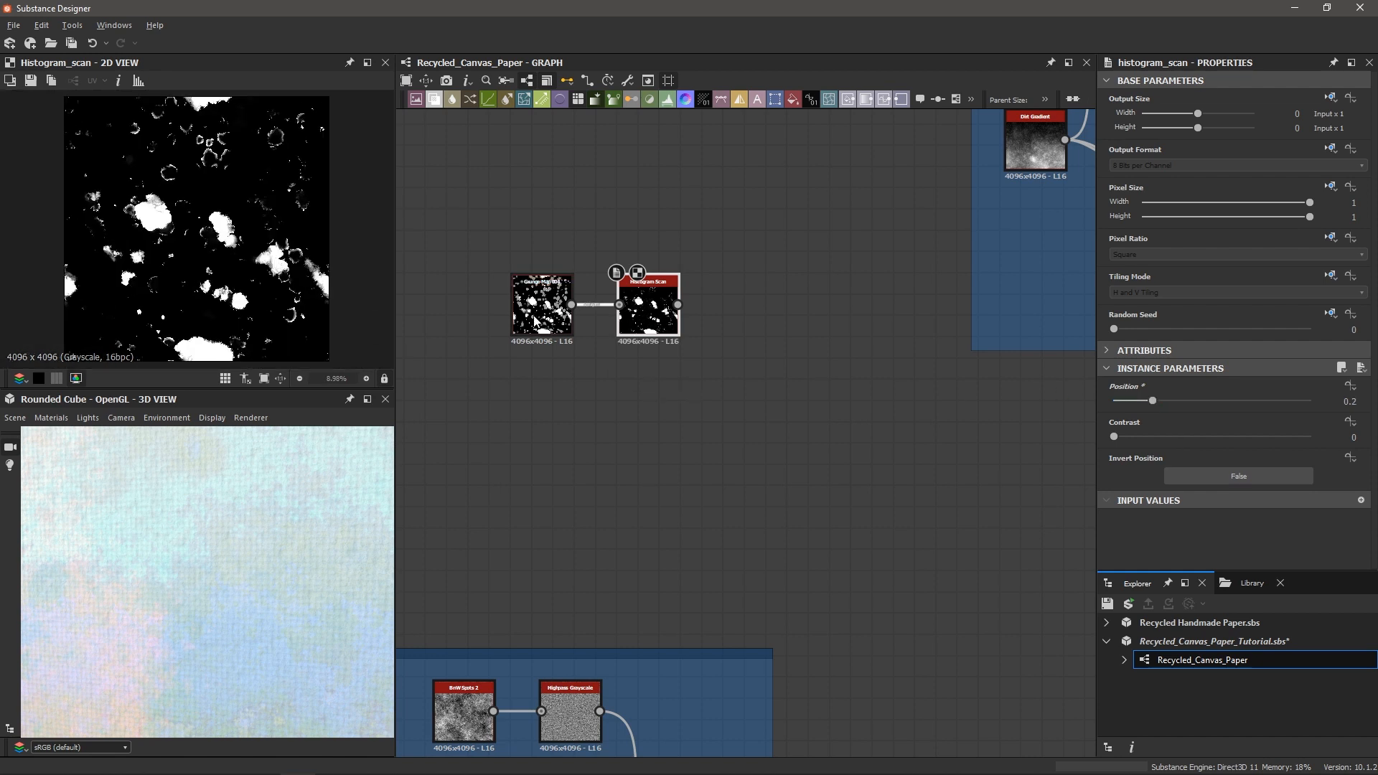
- Compare the Grunge Map 004 with its Histogram Scan, and set the scan's position to 0.37 and contrast to 0.5
double_click(556, 316)
double_click(648, 312)
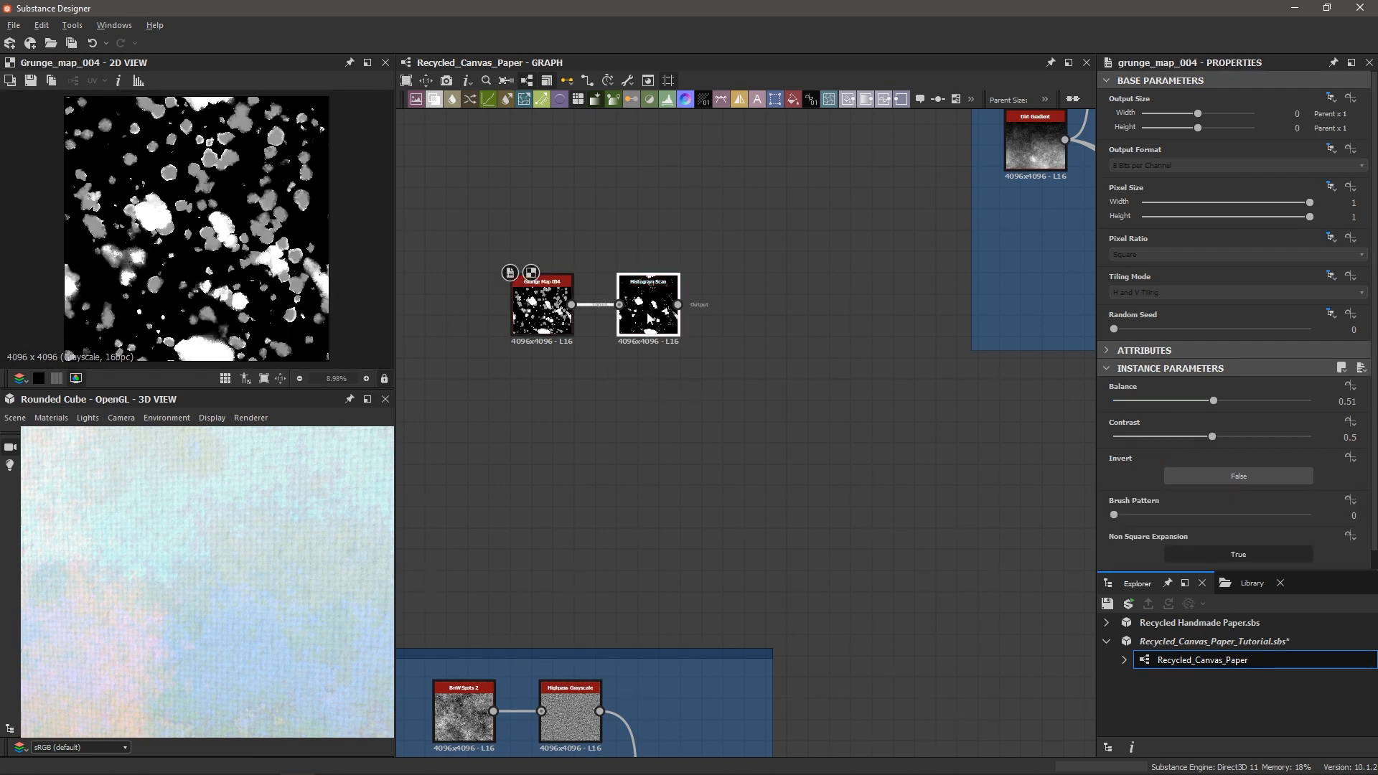
drag(1152, 401, 1166, 402)
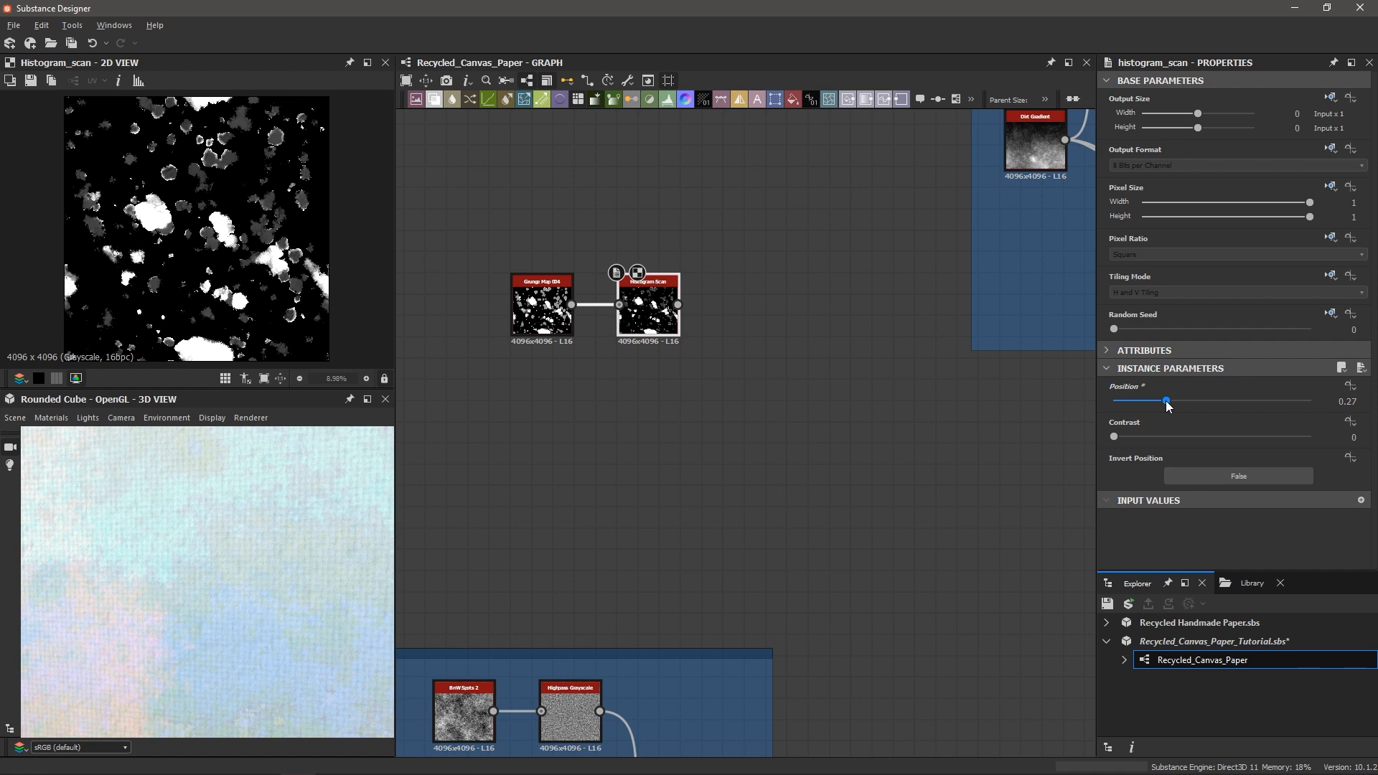
drag(1114, 437, 1185, 400)
scroll(269, 239, up, 3)
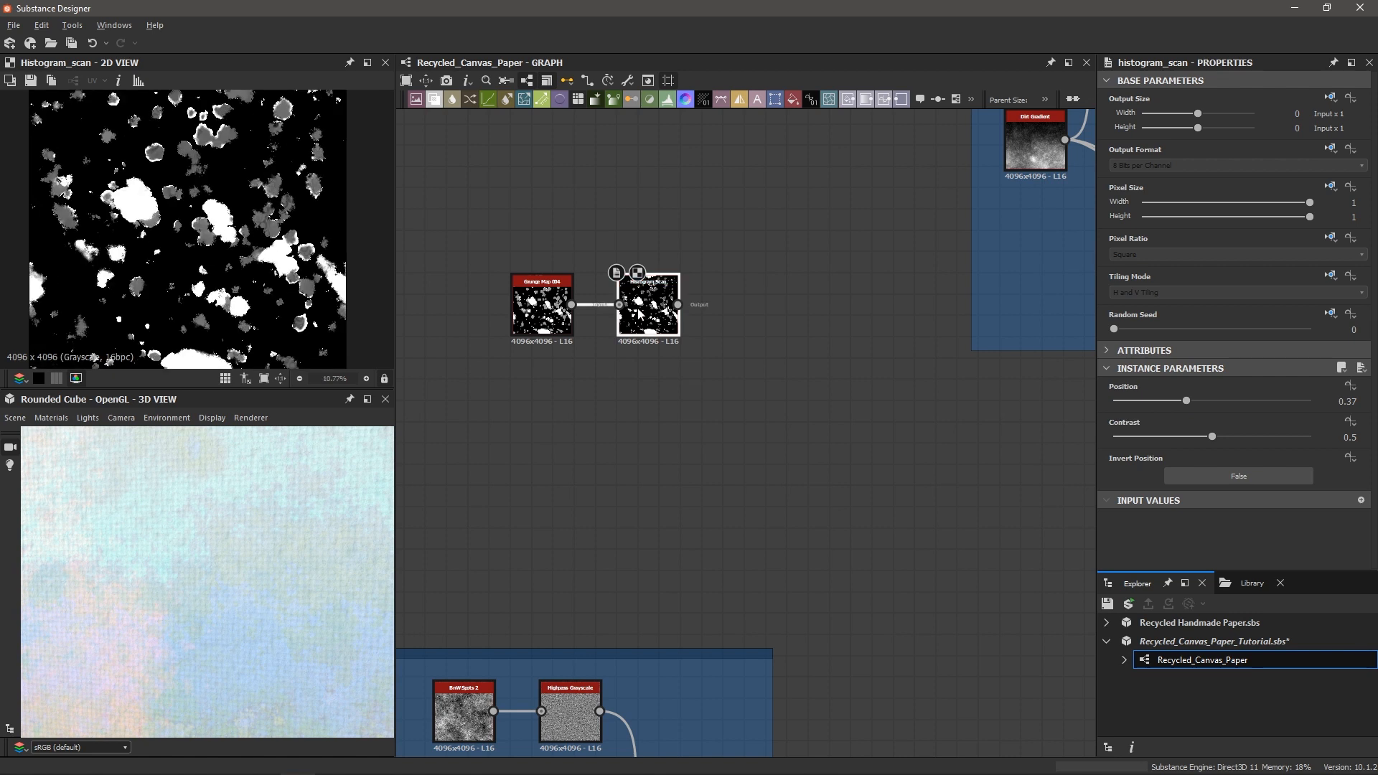
scroll(267, 237, up, 3)
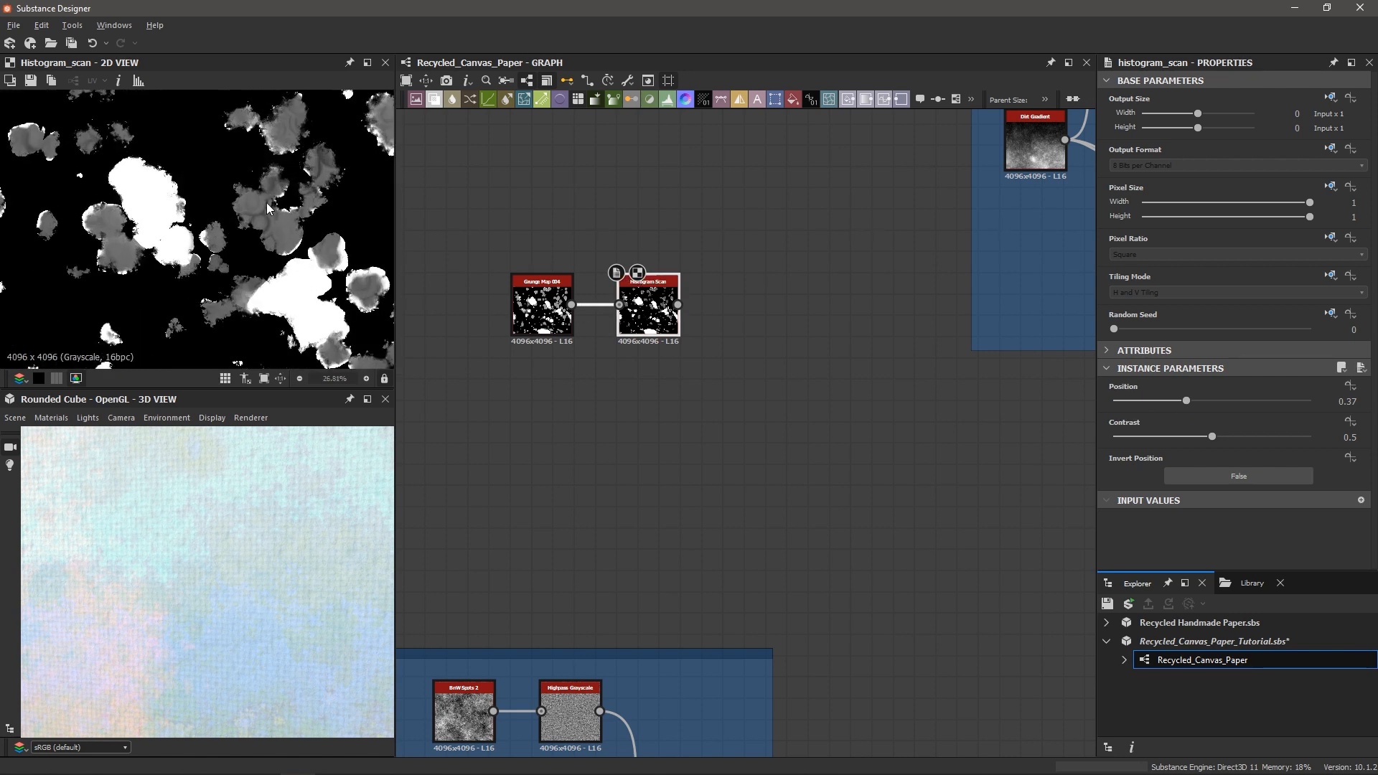
scroll(267, 268, down, 3)
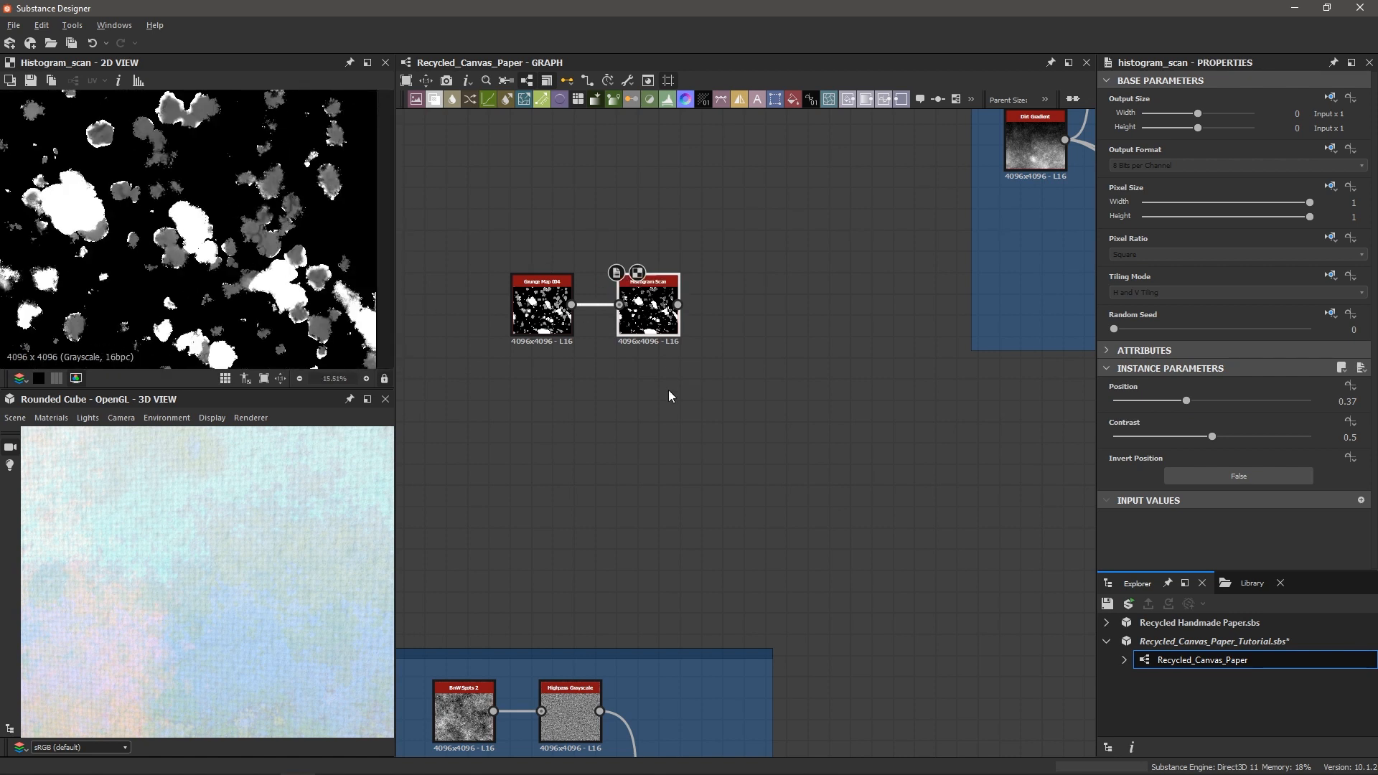
- Add a Dirt 1 node above the Grunge Map 004 node
click(554, 202)
key(space)
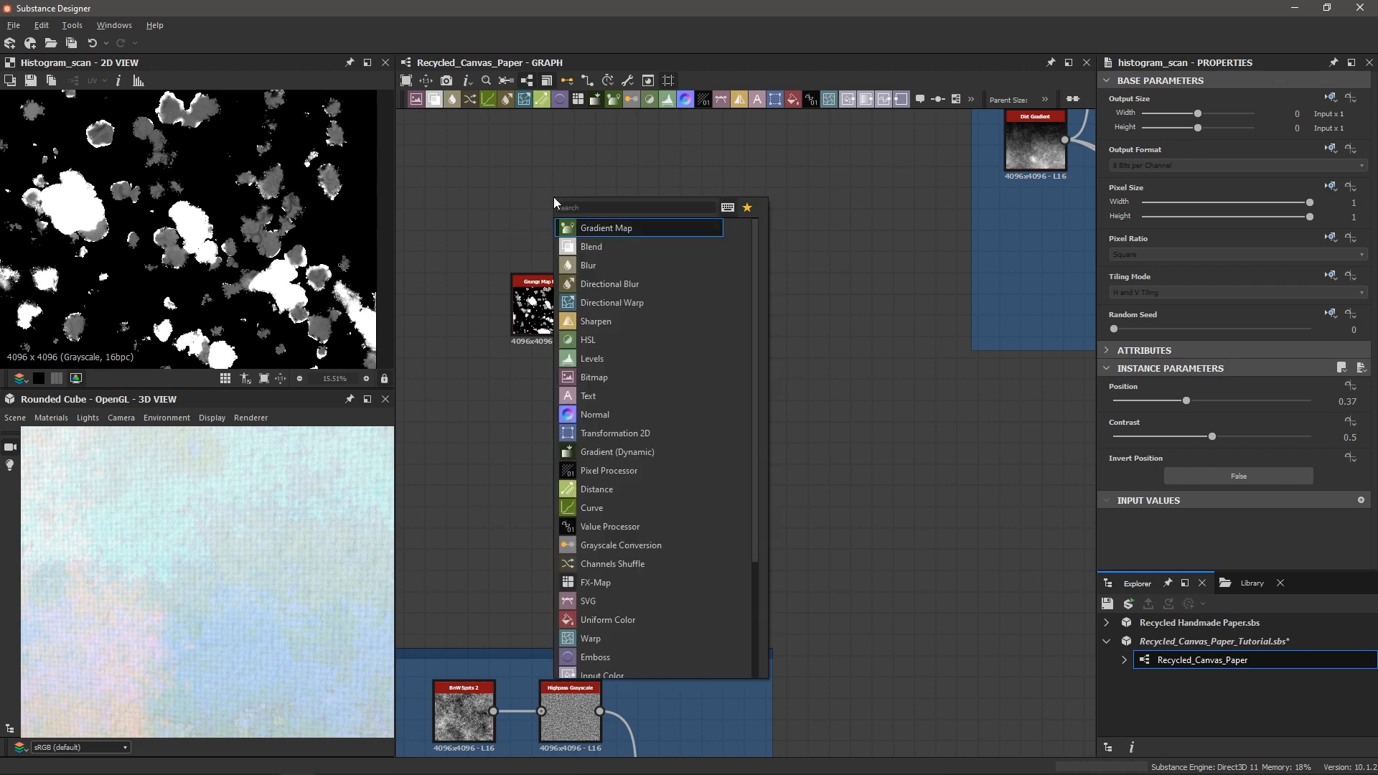
text(dirt)
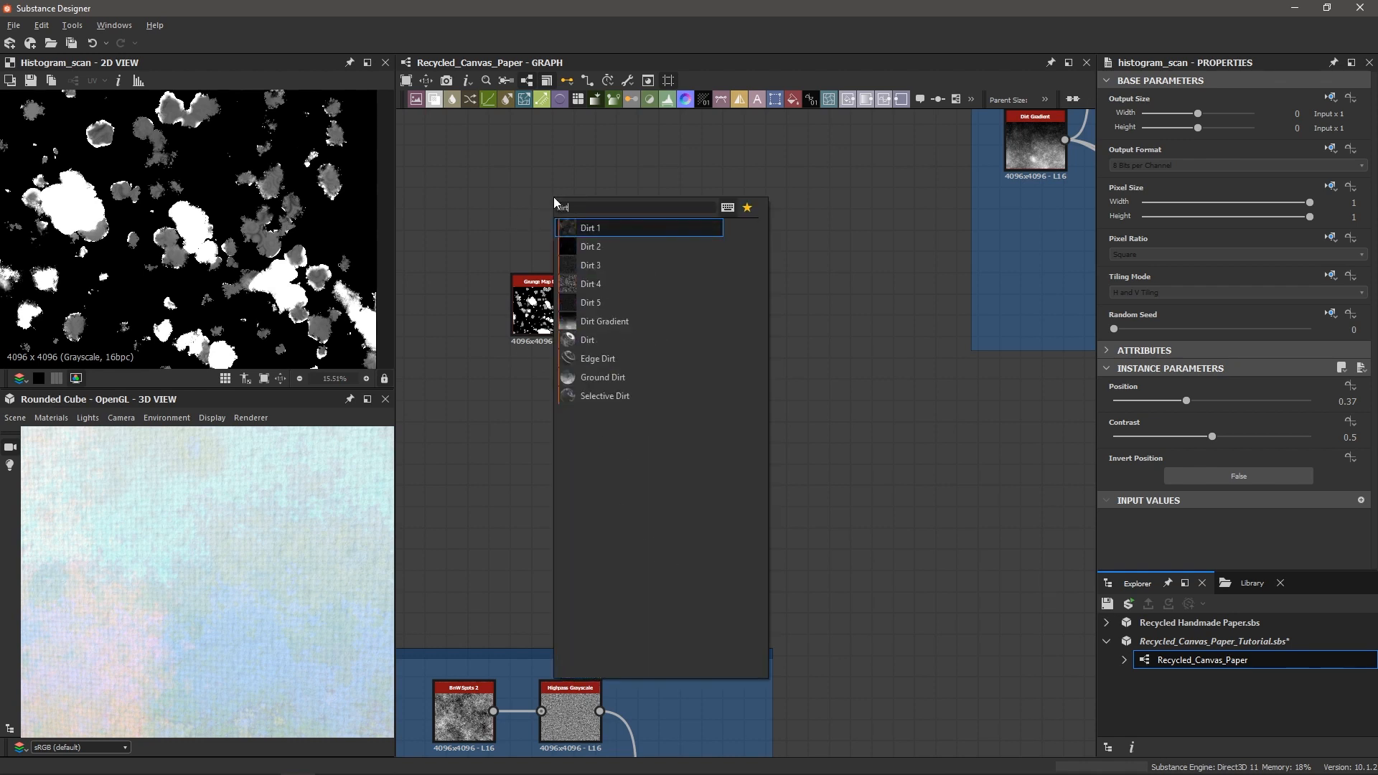
key(Return)
scroll(660, 210, up, 2)
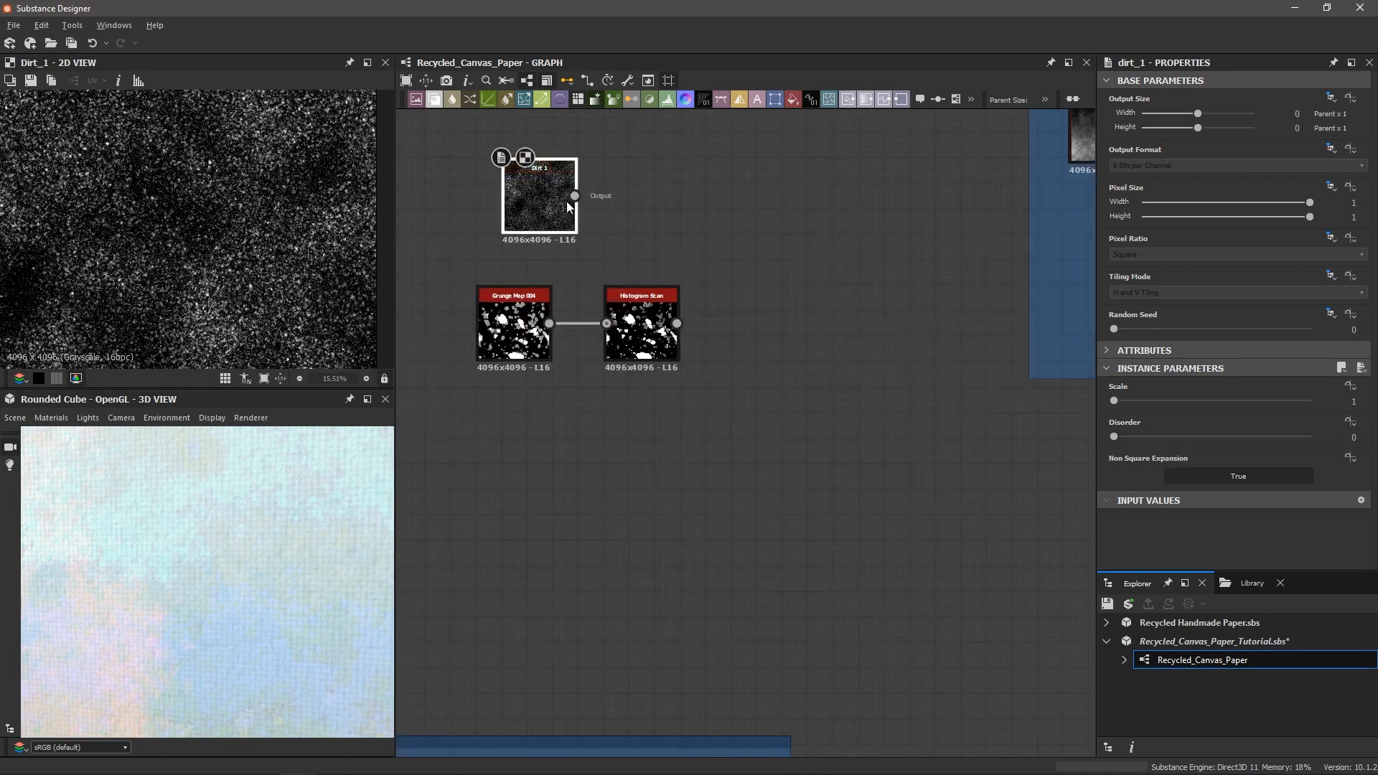
- Add a Histogram Scan fed by Dirt 1 and give it a low position value, well below 0.21
key(space)
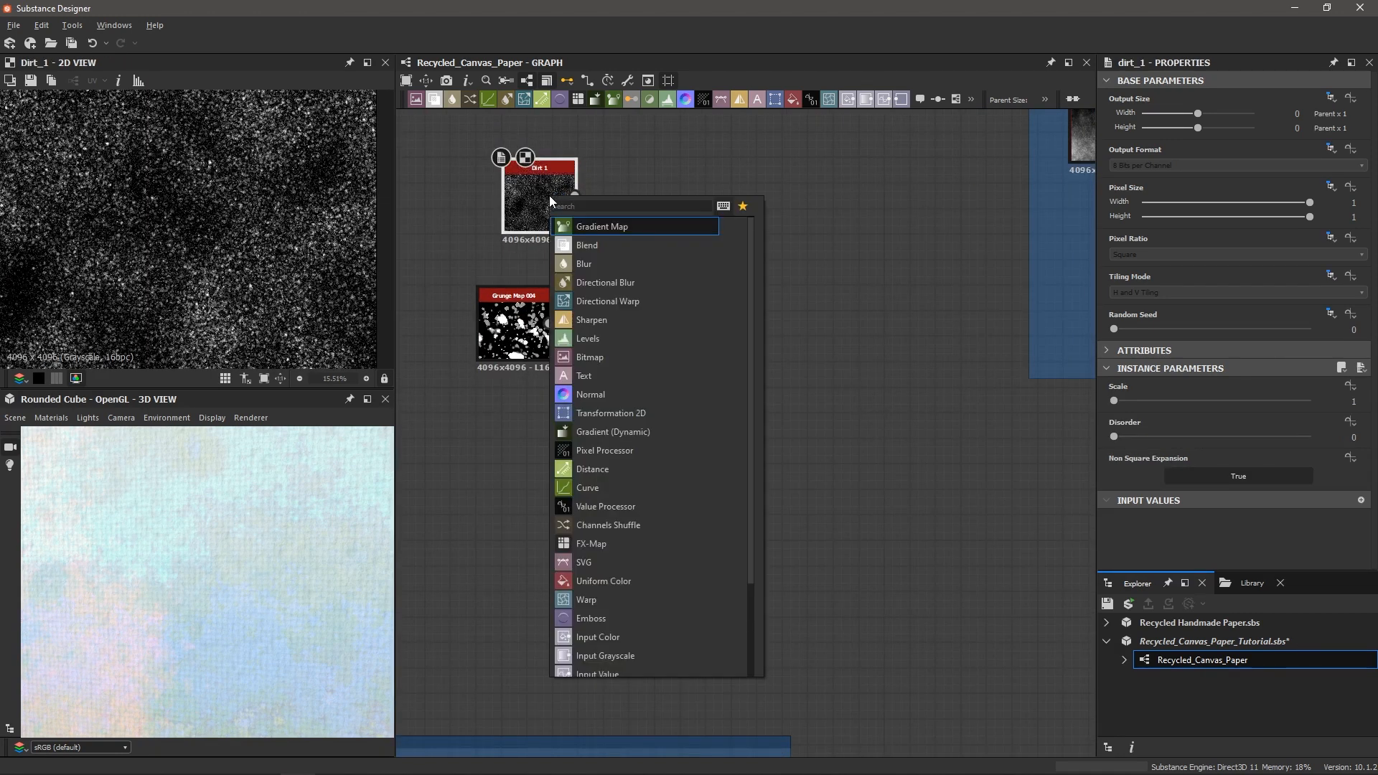
text(hist)
key(Down)
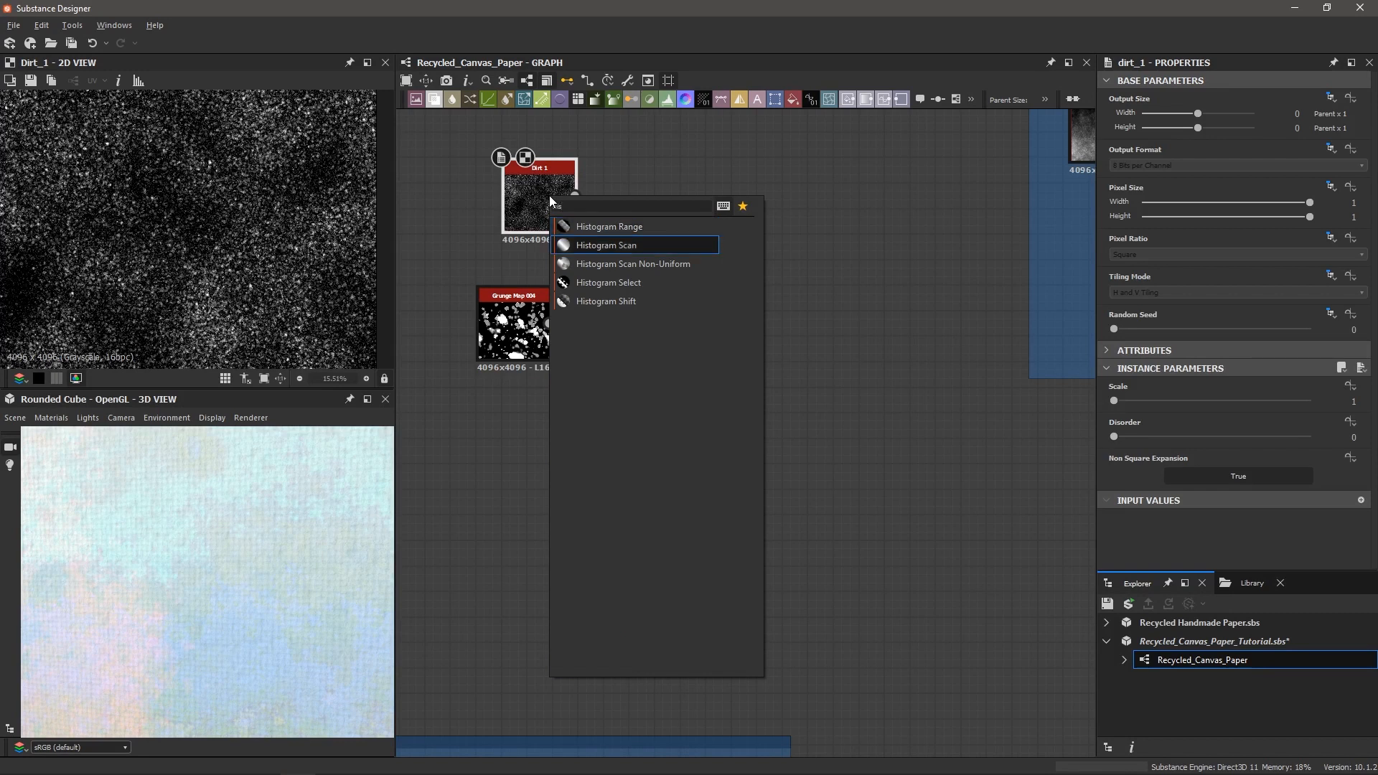
key(Return)
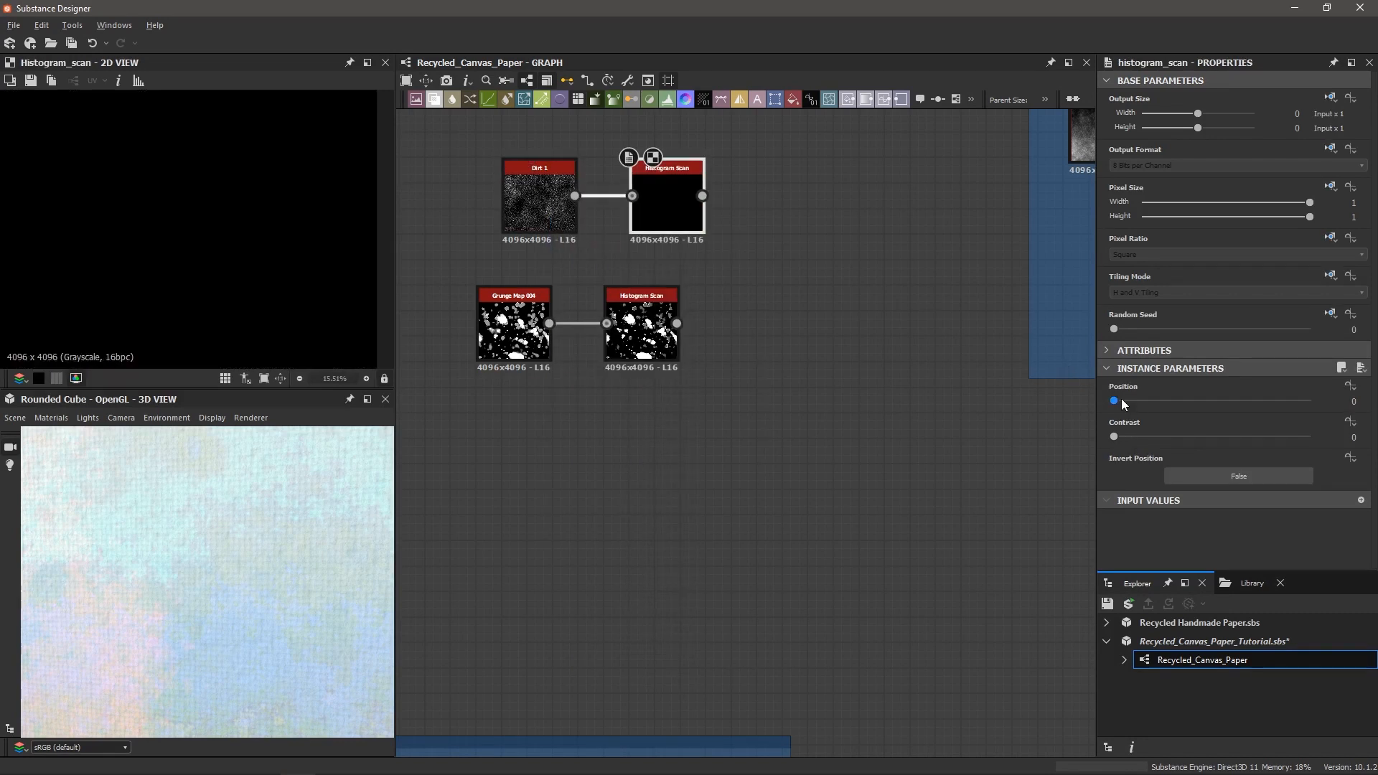
drag(1121, 401, 1156, 406)
scroll(239, 273, up, 6)
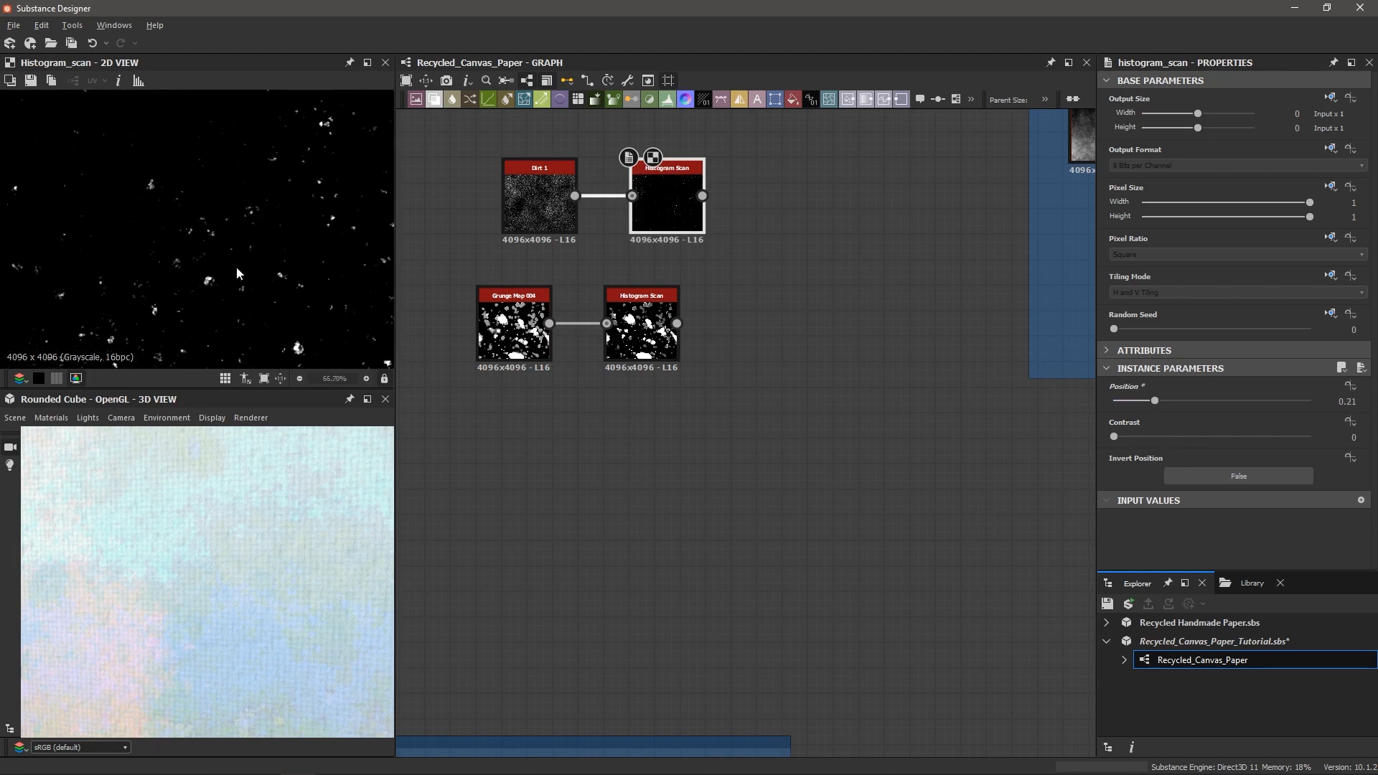
drag(1153, 405, 1127, 403)
scroll(163, 202, down, 4)
- Align the Dirt 1 and Histogram Scan pair above the Grunge Map 004 pair and save the package
drag(434, 195, 654, 203)
drag(652, 203, 623, 203)
click(761, 234)
key(ctrl+s)
- Add a Blend node beside the two Histogram Scans and set its blending mode to Add (Linear Dodge)
key(space)
text(blend)
key(Return)
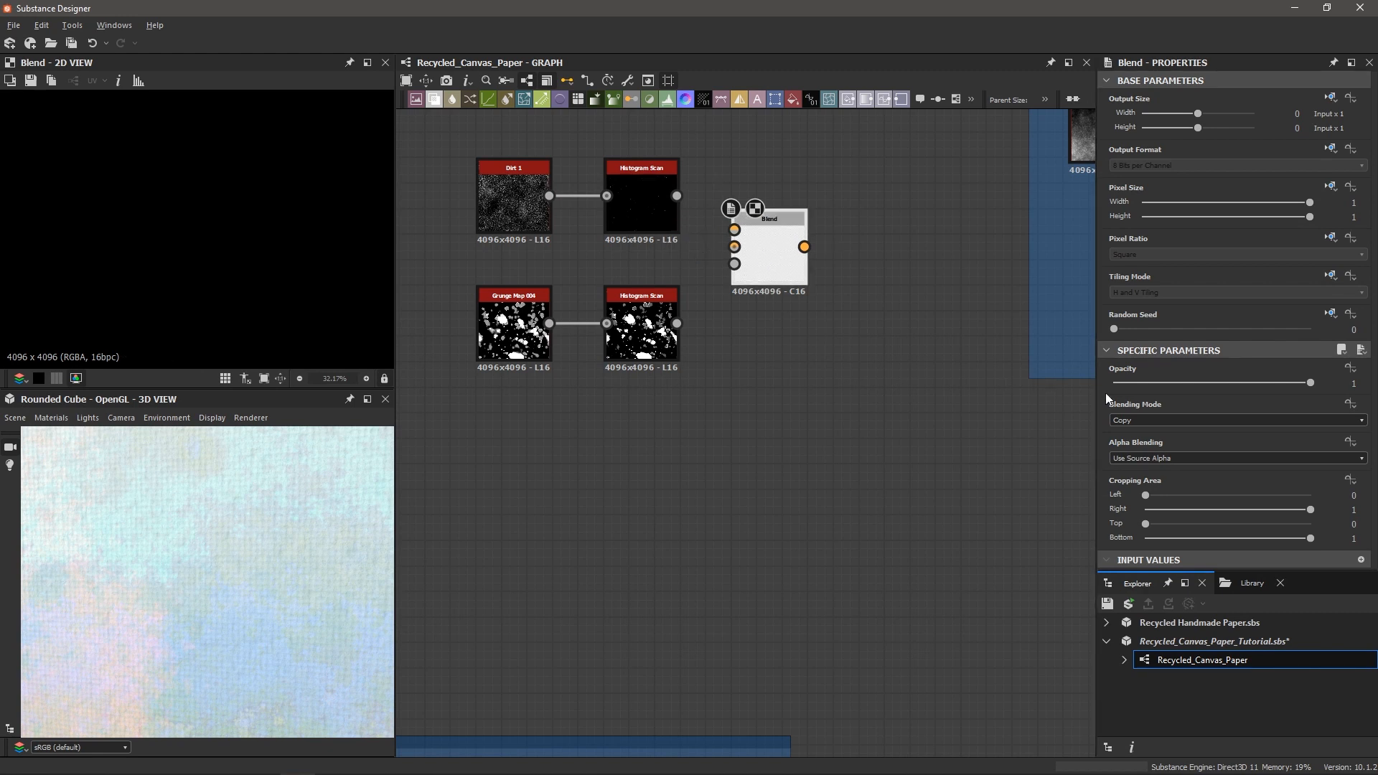
click(1155, 421)
click(1145, 445)
- Connect the Dirt 1 scan to the Blend's foreground and the Grunge Map 004 scan to its background, at opacity 1
scroll(666, 197, up, 1)
drag(679, 195, 765, 242)
drag(678, 349, 808, 297)
drag(1302, 382, 1366, 390)
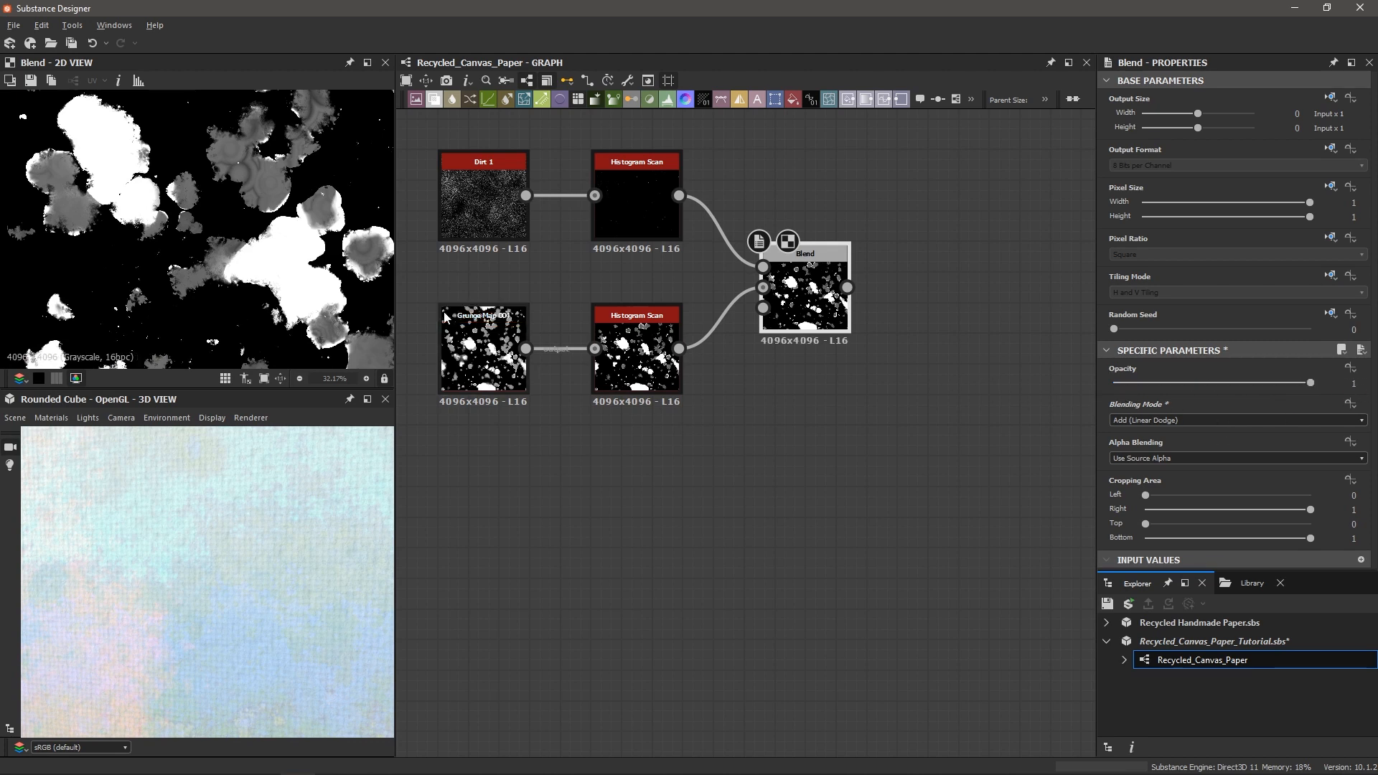
scroll(233, 269, down, 1)
scroll(359, 167, up, 3)
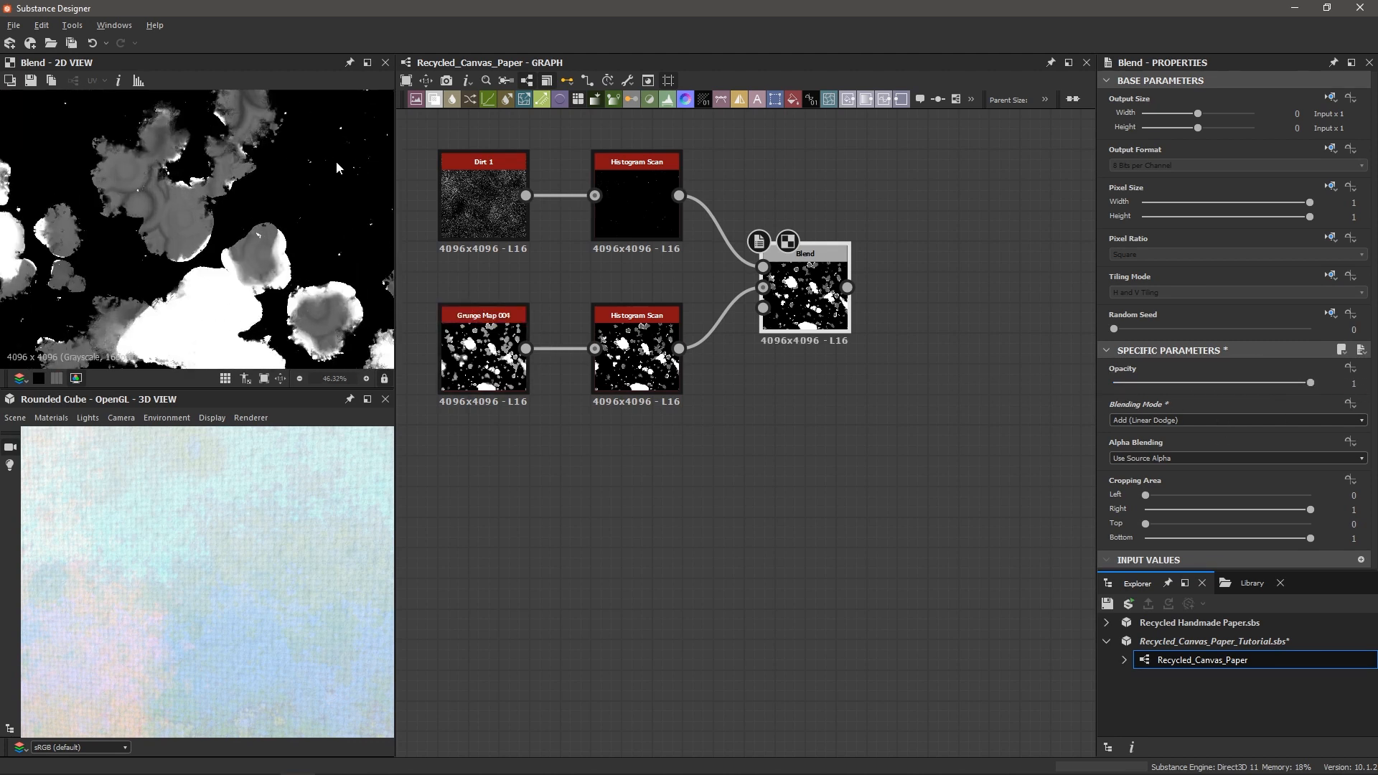
scroll(243, 205, down, 3)
- Add a Cells 4 node and align it below the Grunge Map 004 node
scroll(638, 272, down, 2)
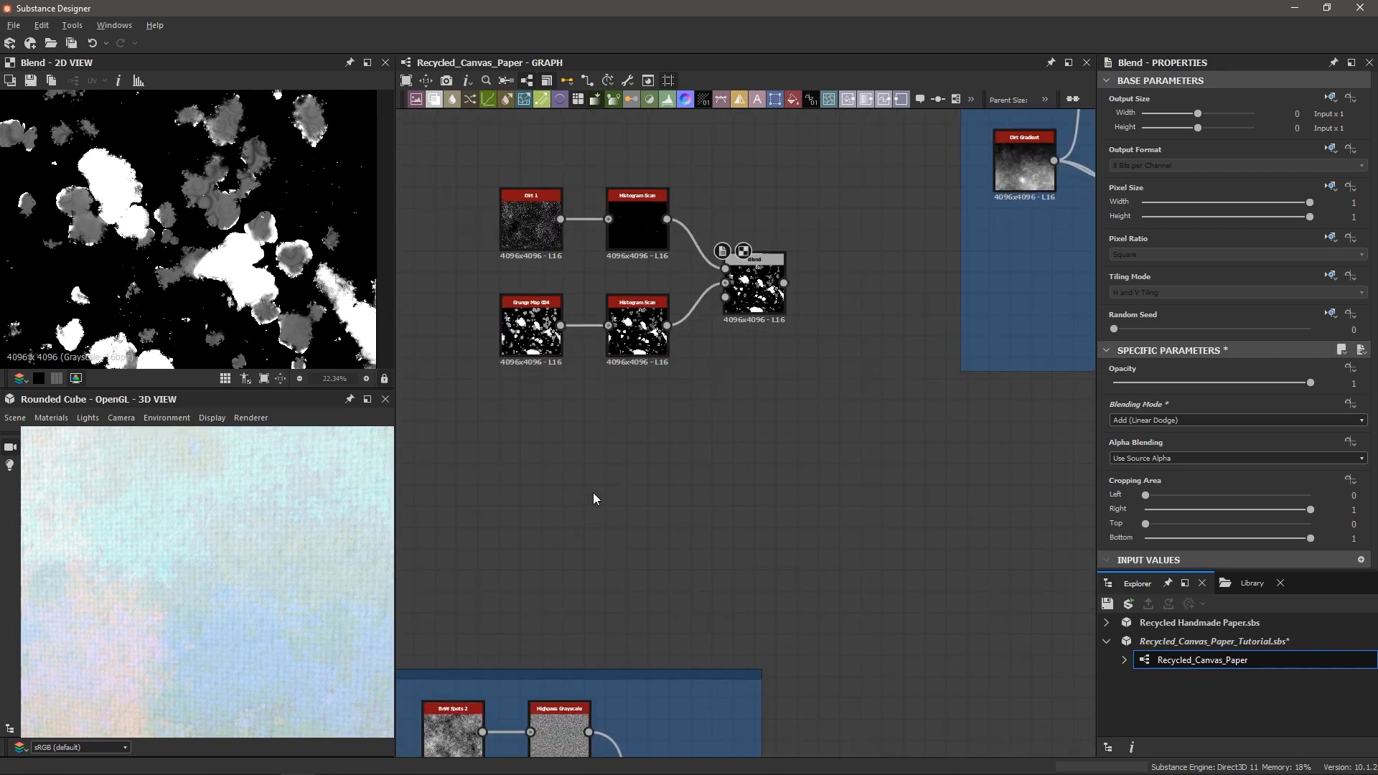
key(space)
text(cells)
key(Down)
key(Down)
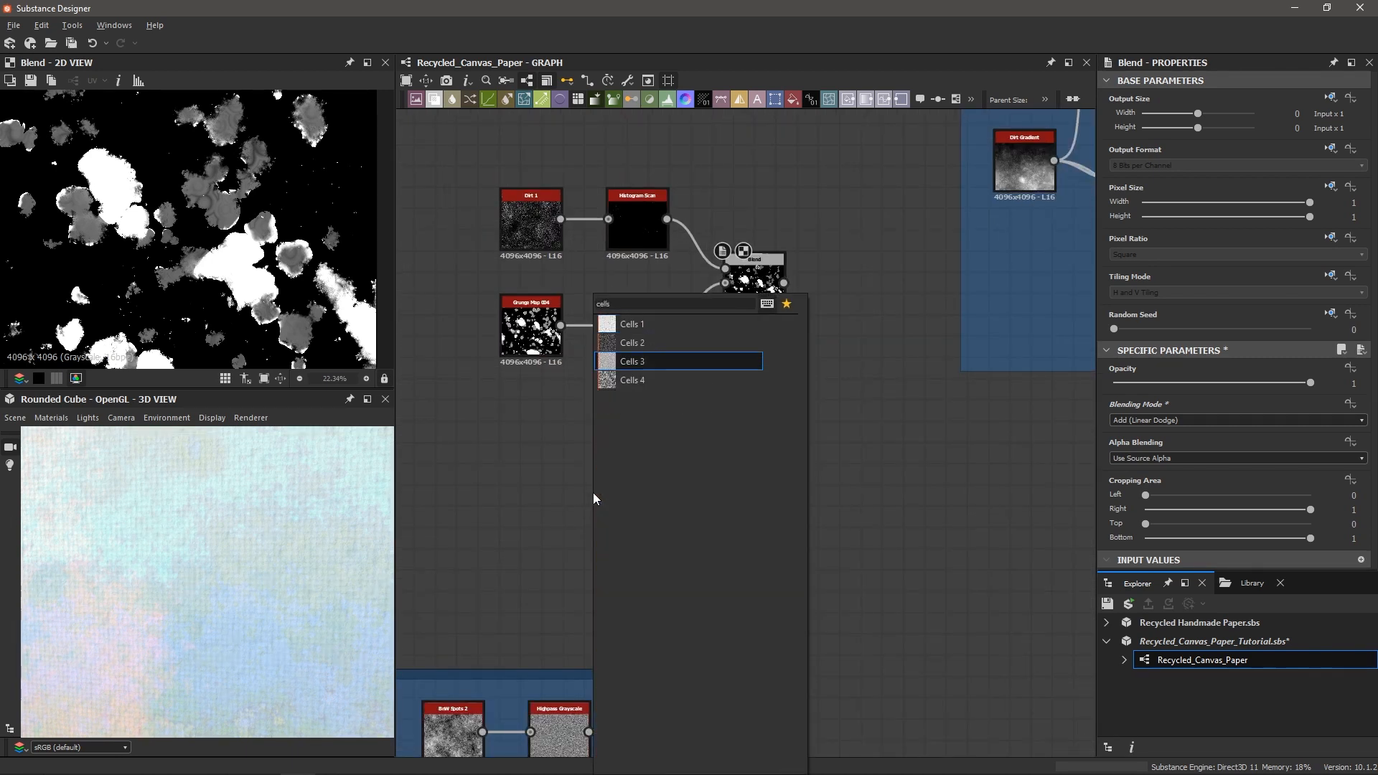
key(Down)
key(Return)
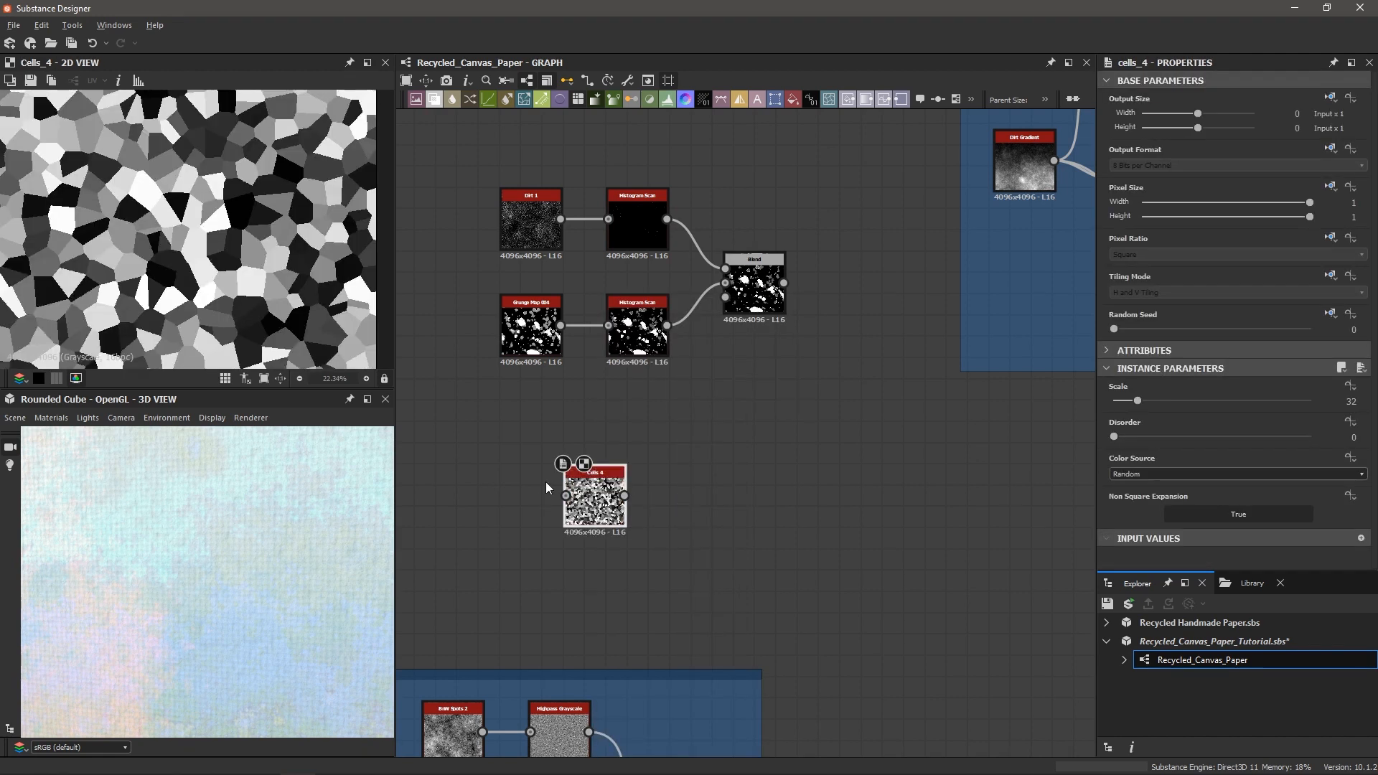
scroll(221, 273, down, 3)
scroll(219, 271, up, 1)
drag(613, 503, 548, 460)
scroll(548, 460, up, 2)
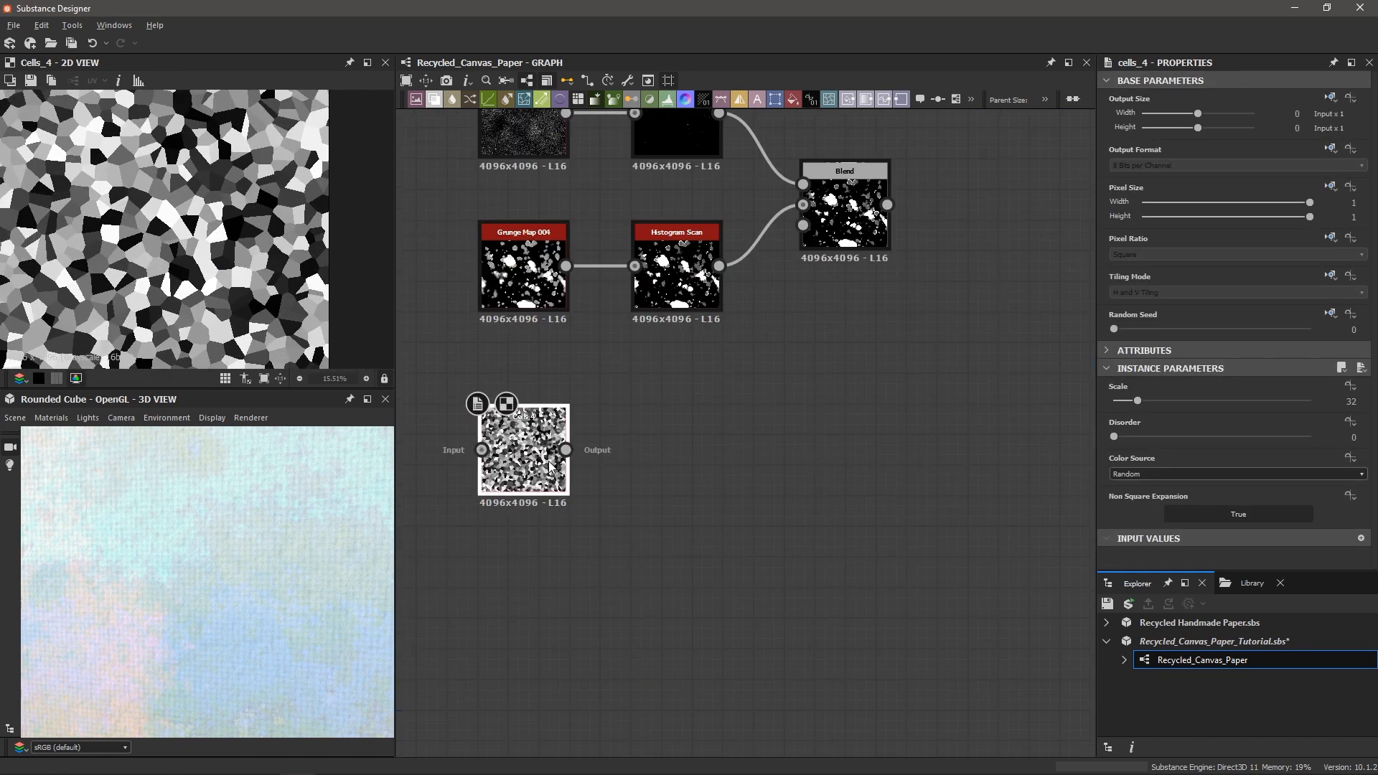
- Add a Histogram Scan node fed by the Cells 4 output
key(space)
text(hi)
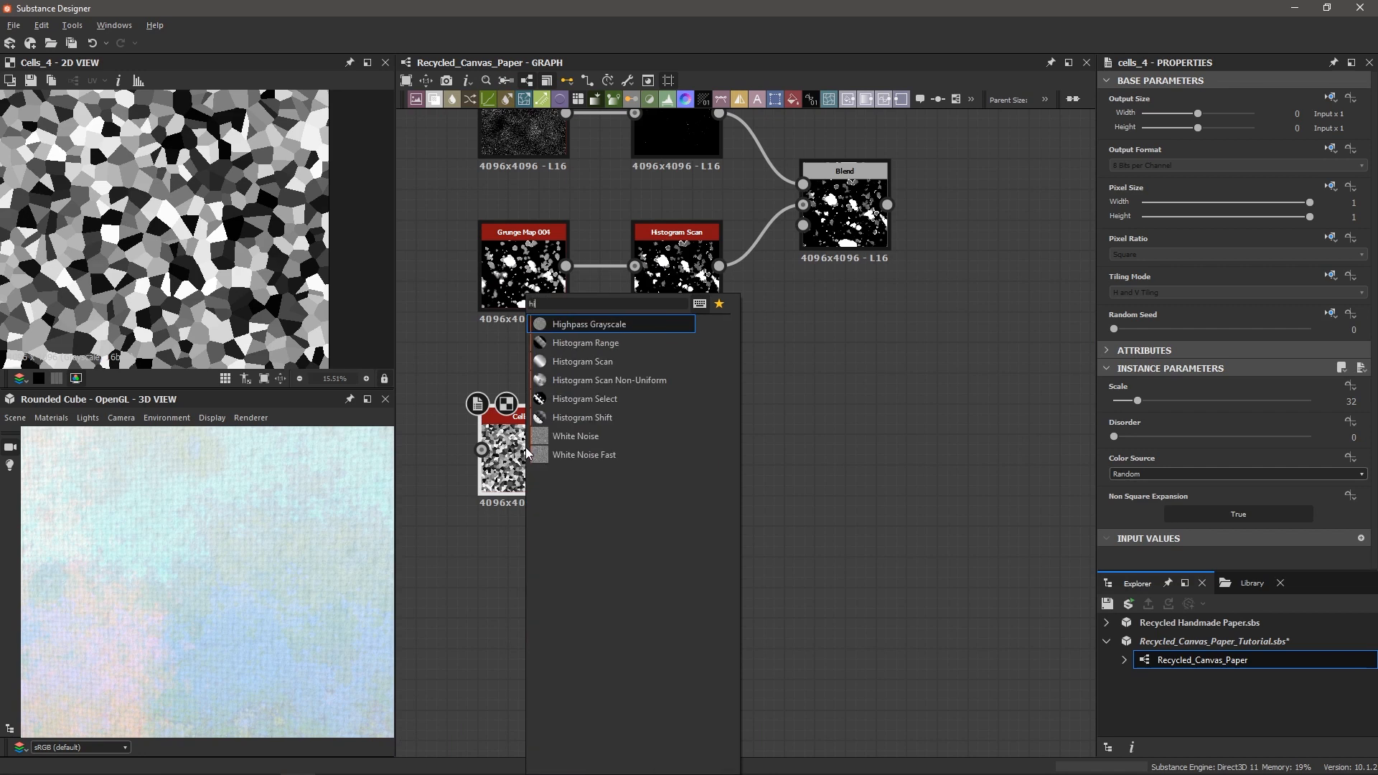
key(Down)
key(Down)
key(Return)
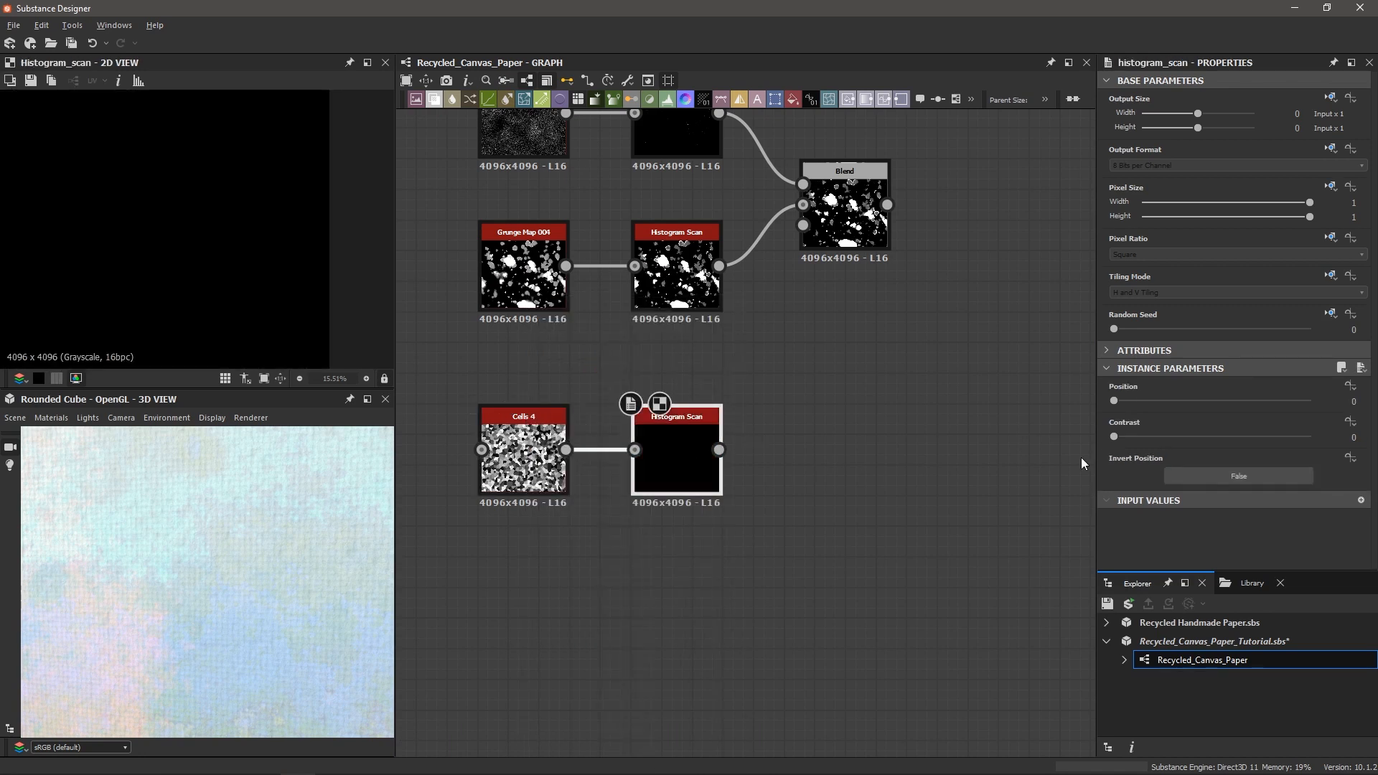
- Set the Cells 4 Histogram Scan's contrast to 1 and its position slightly above 0.1
drag(1114, 437, 1310, 437)
drag(1116, 400, 1133, 401)
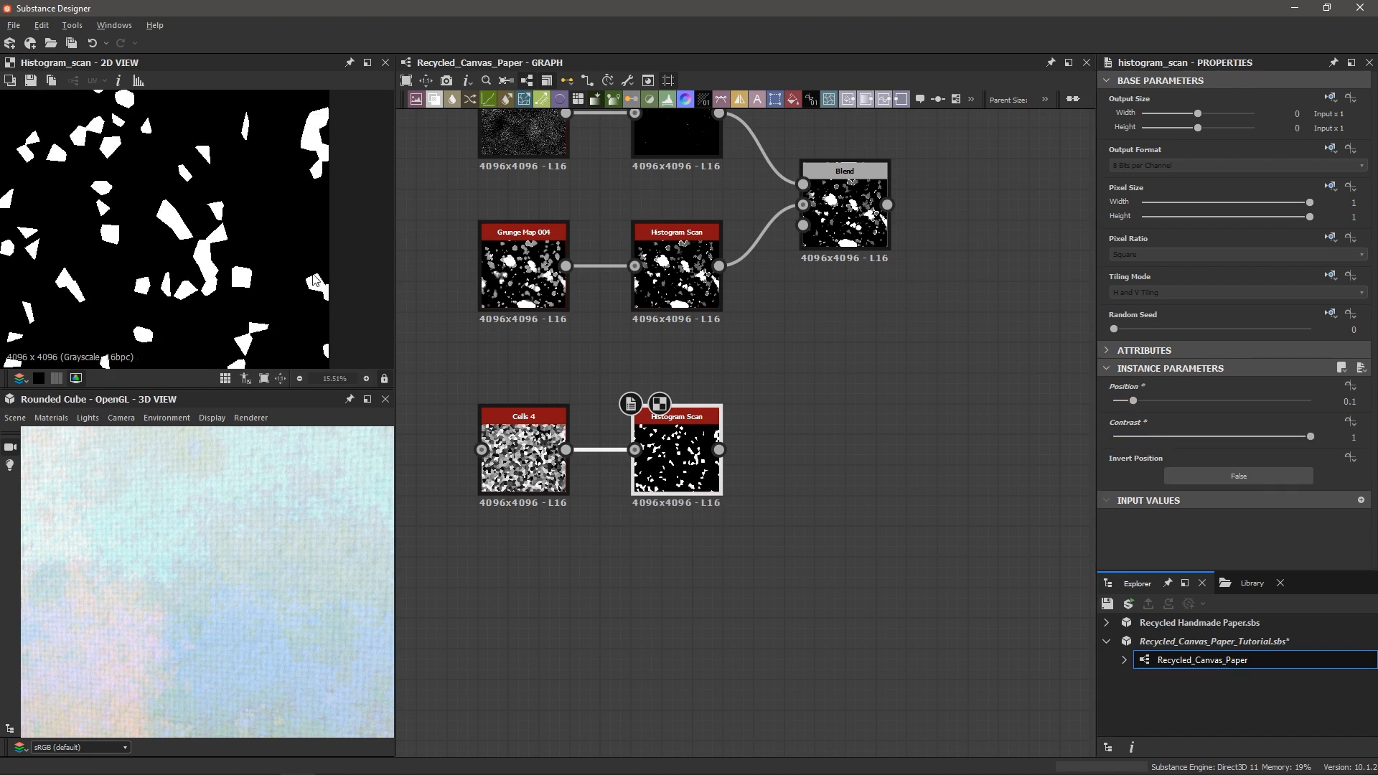
scroll(265, 277, down, 1)
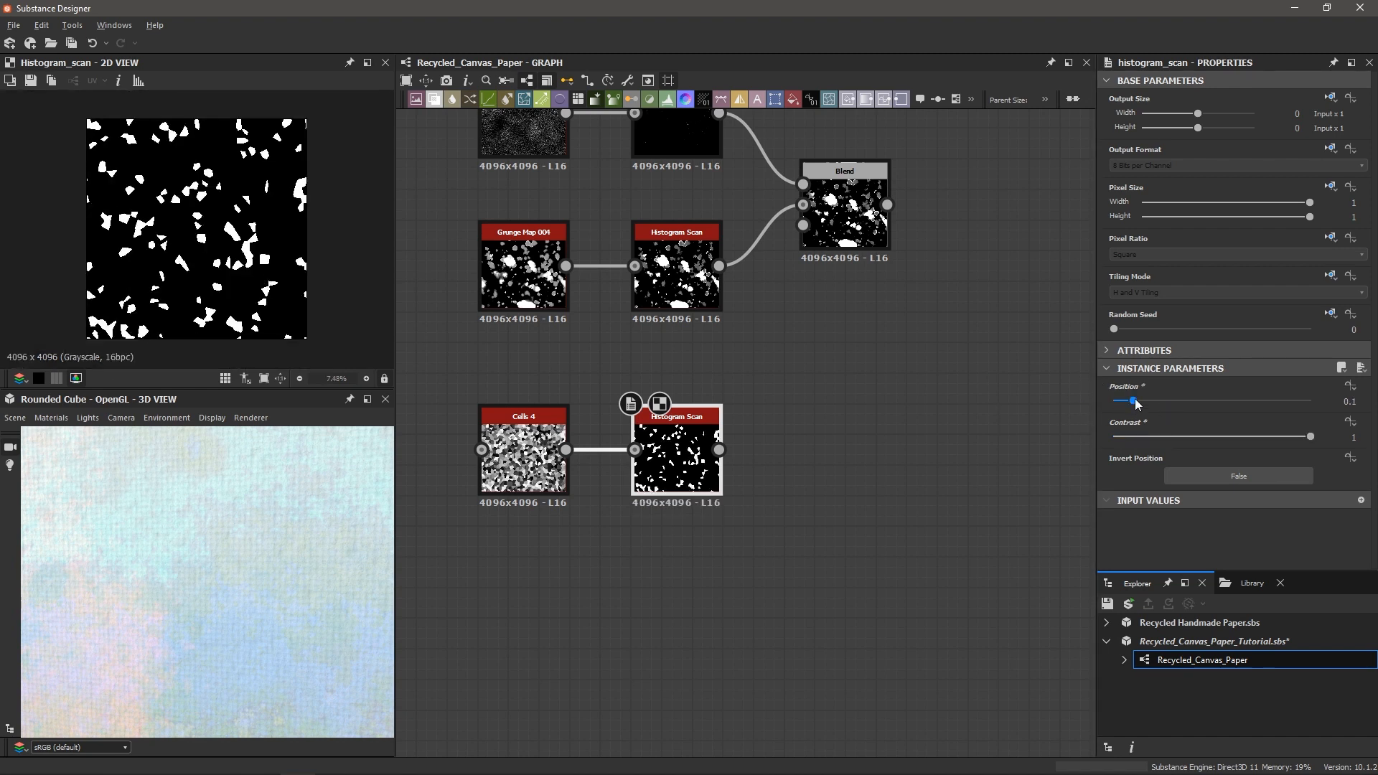
drag(1133, 401, 1150, 401)
- Adjust the Cells 4 node's scale to 38
double_click(528, 457)
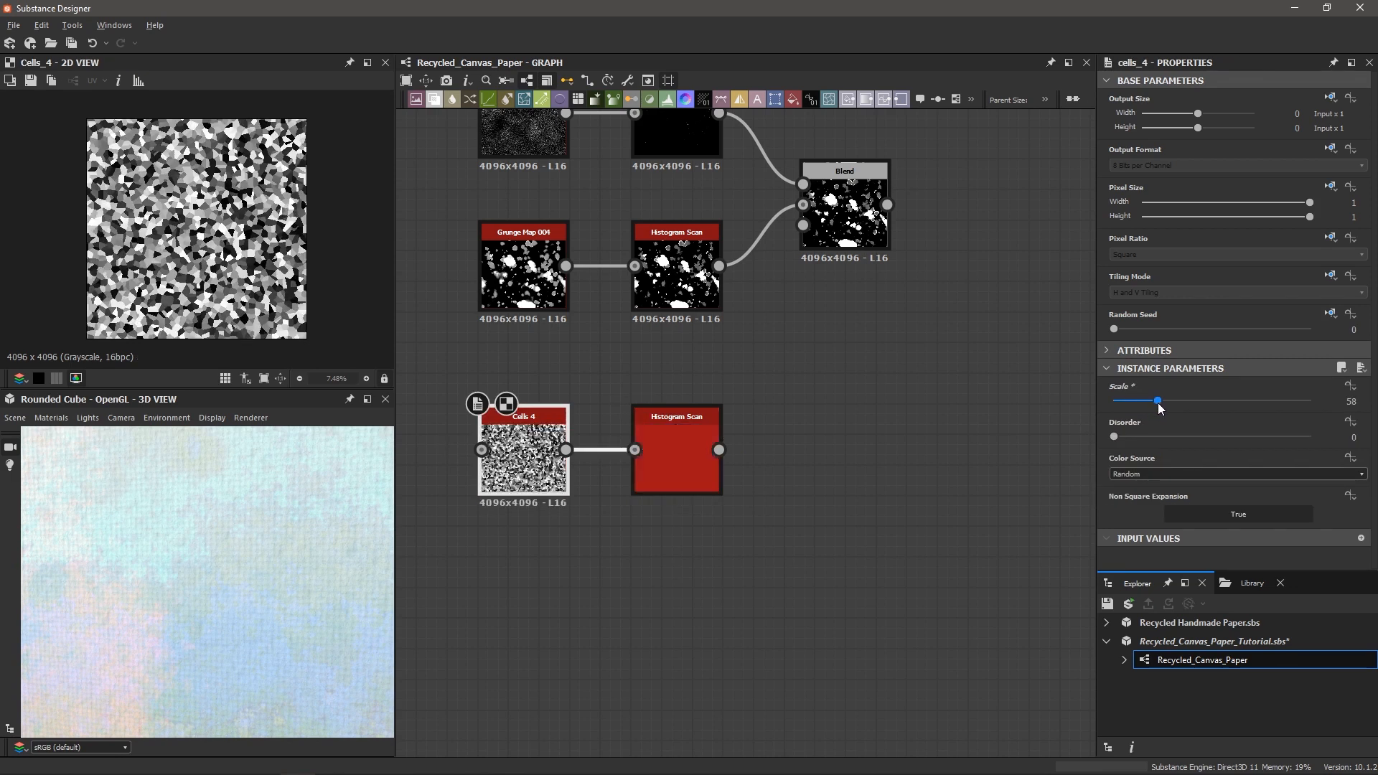
double_click(666, 448)
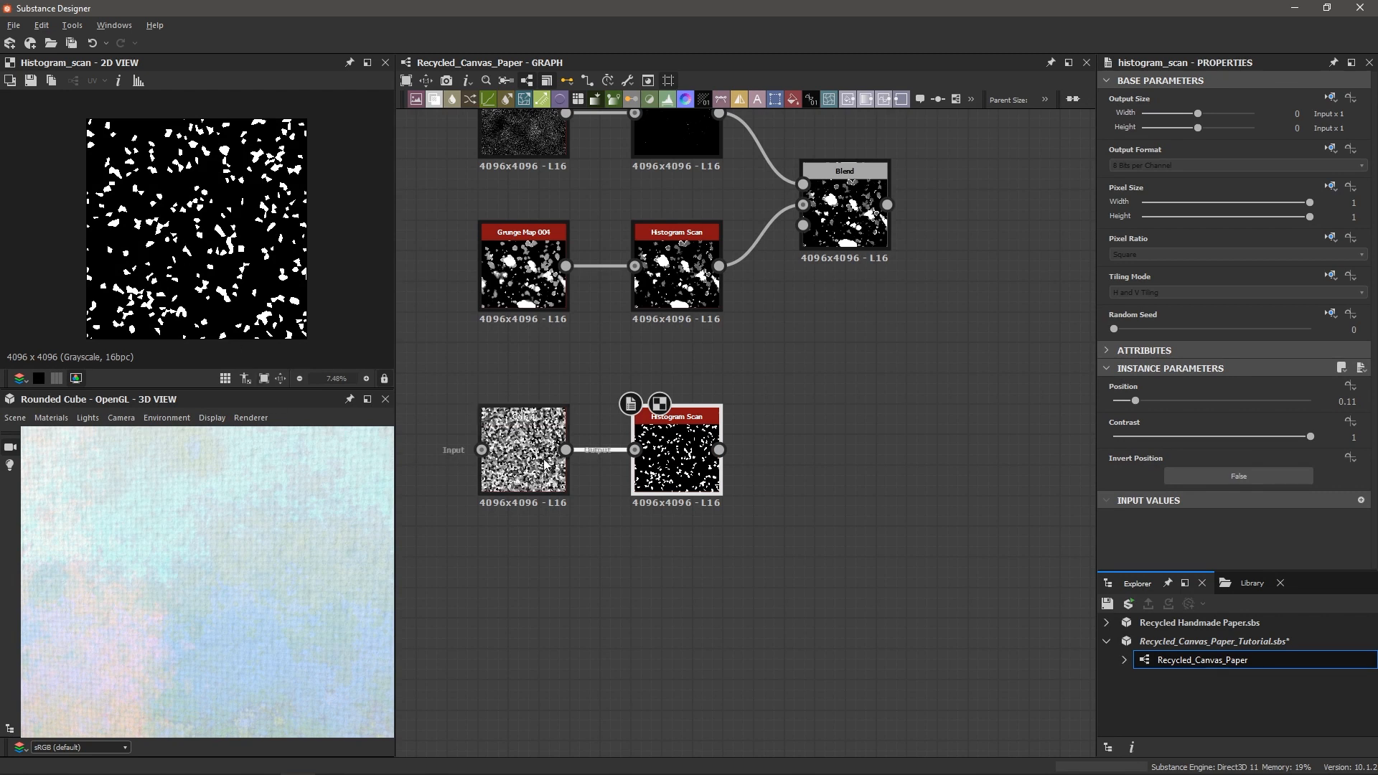
click(542, 459)
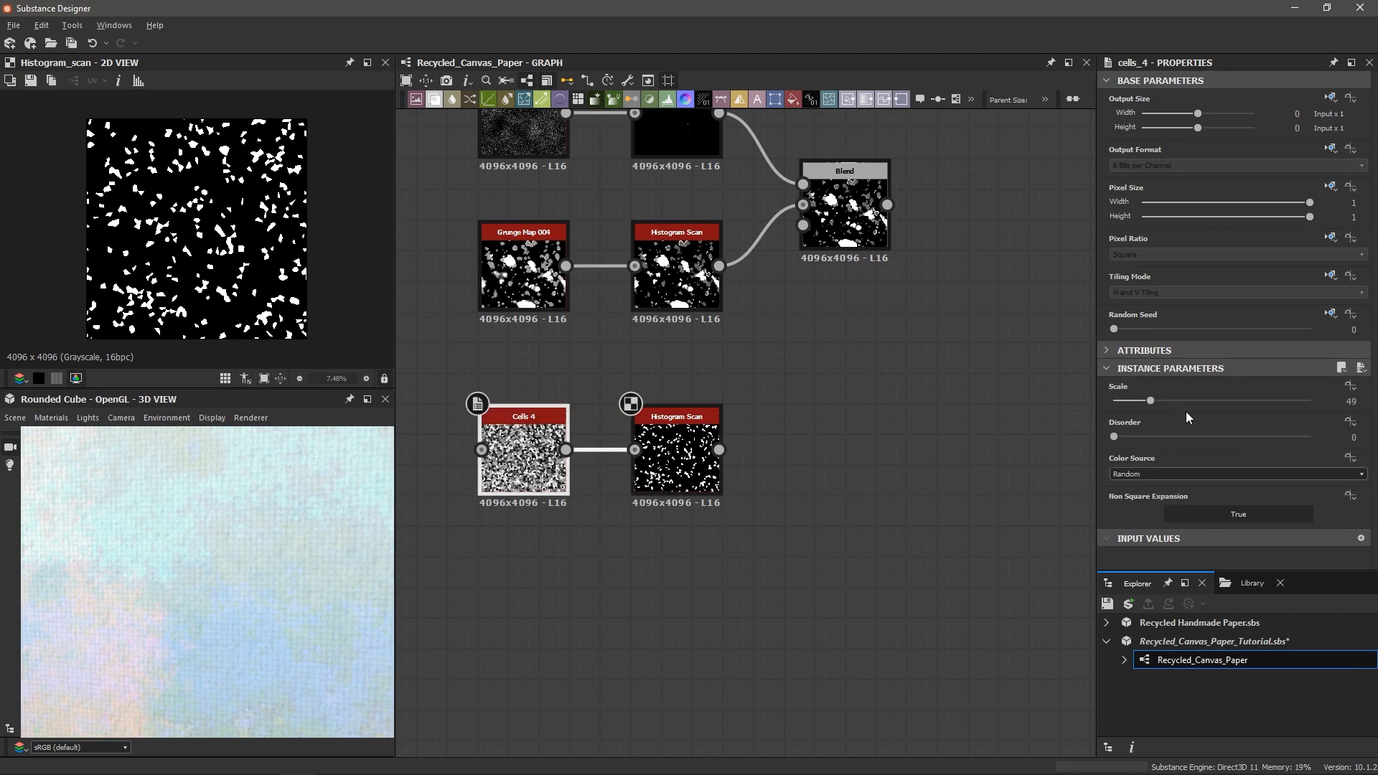
drag(1150, 401, 1129, 402)
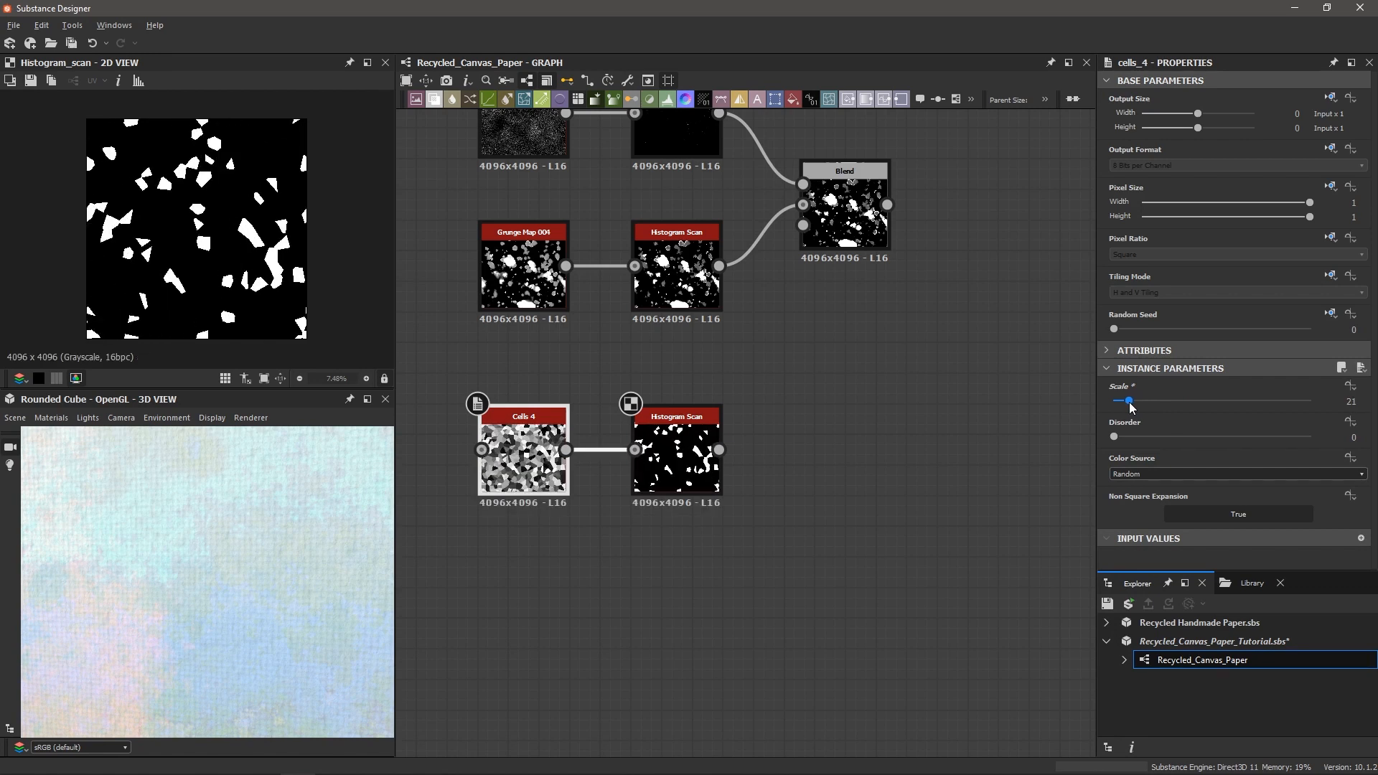
drag(1130, 404, 1143, 404)
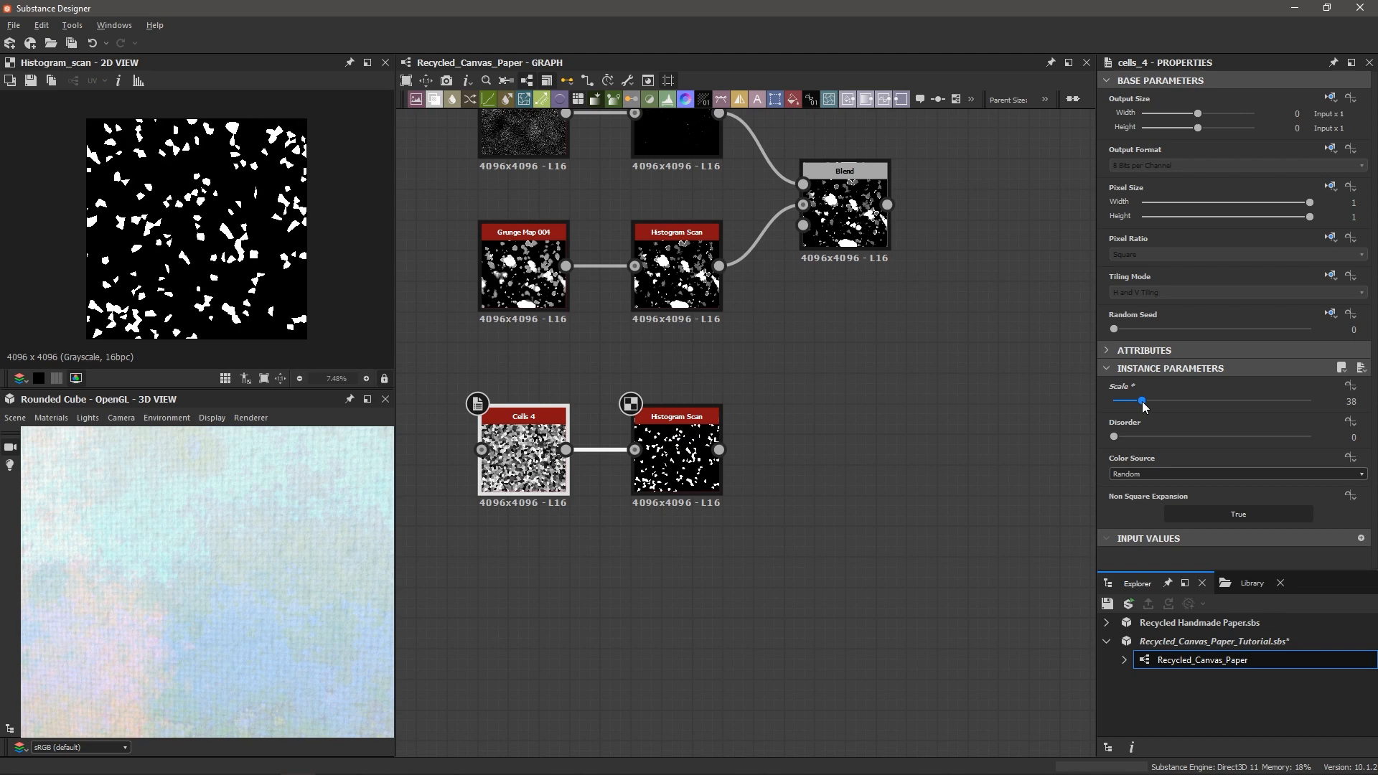
- Lower the position of the Histogram Scan fed by Cells 4 to 0.03
click(681, 463)
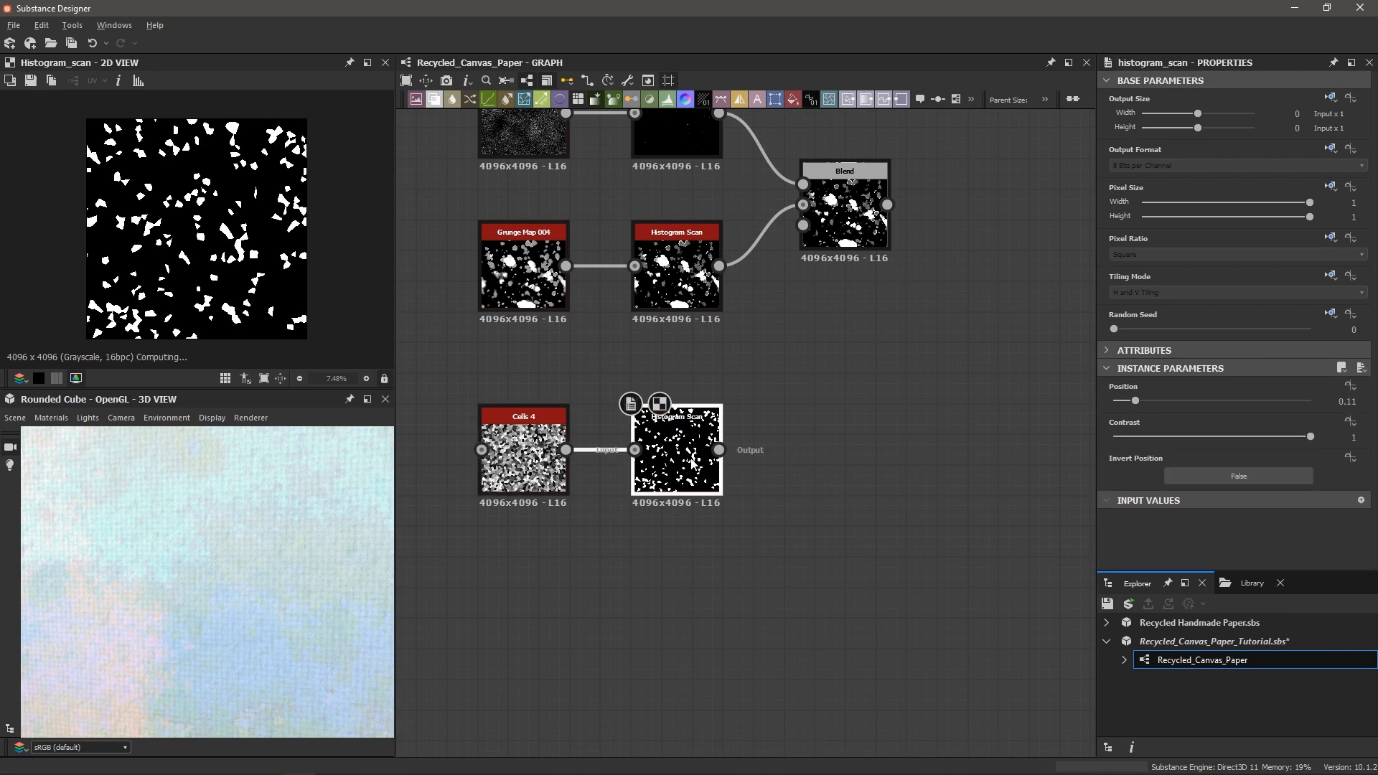
mouse_move(1138, 402)
mouse_down()
mouse_move(1151, 404)
mouse_move(1121, 410)
mouse_up()
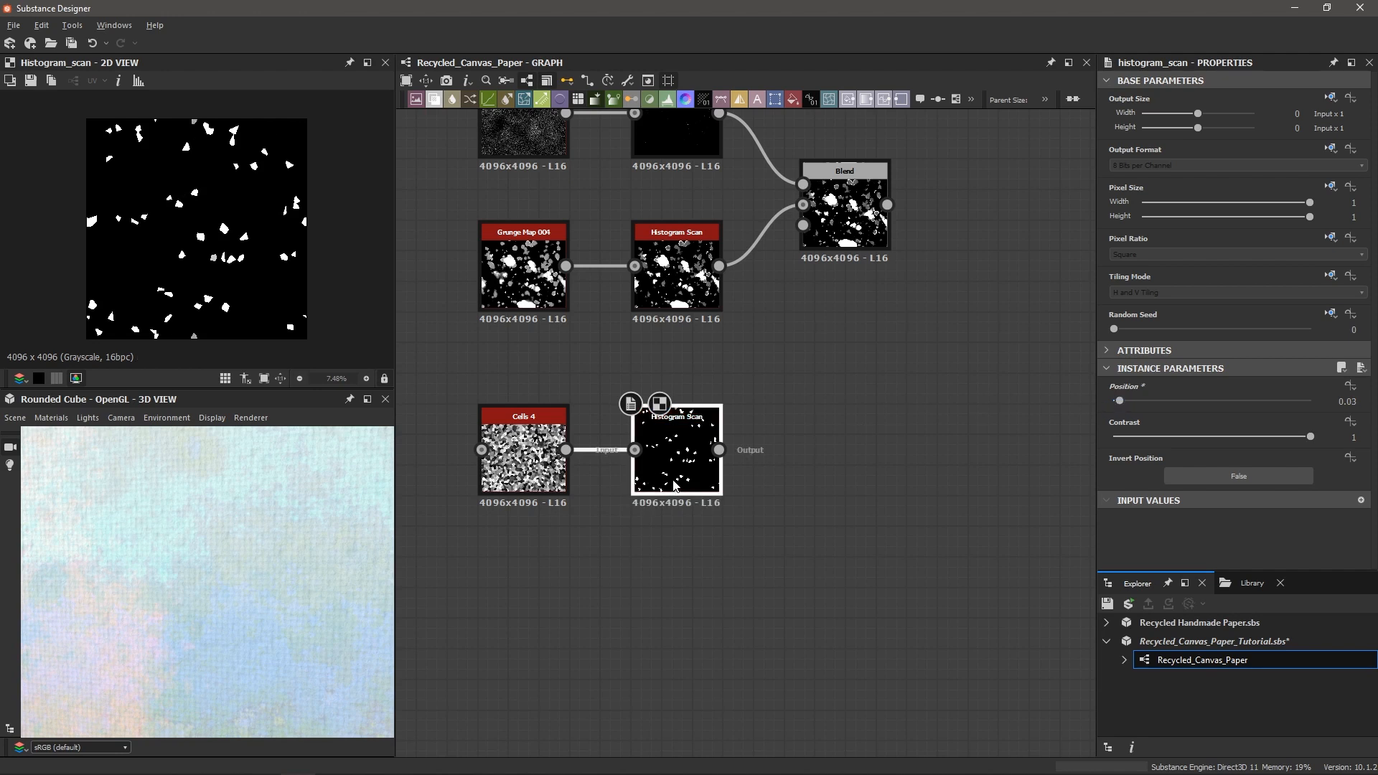
scroll(231, 262, up, 6)
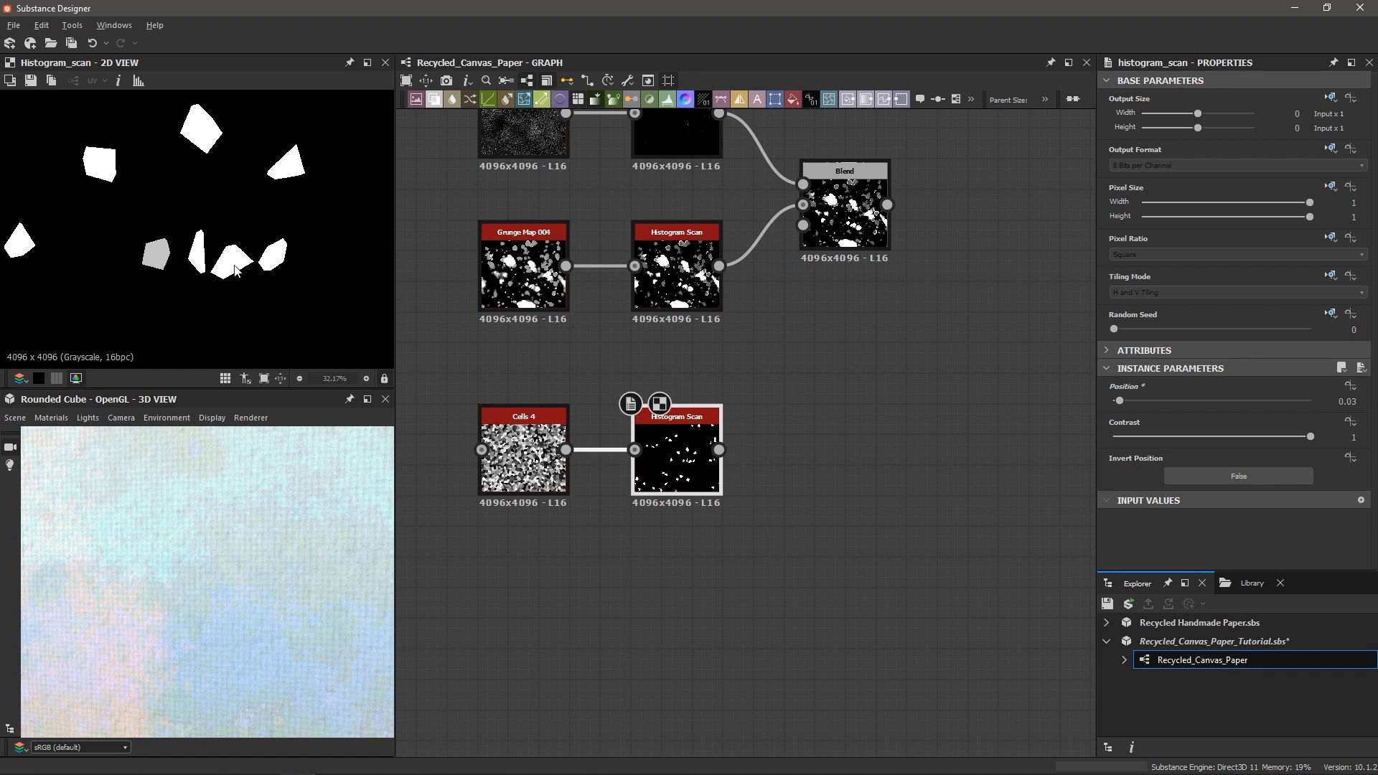
scroll(236, 270, up, 3)
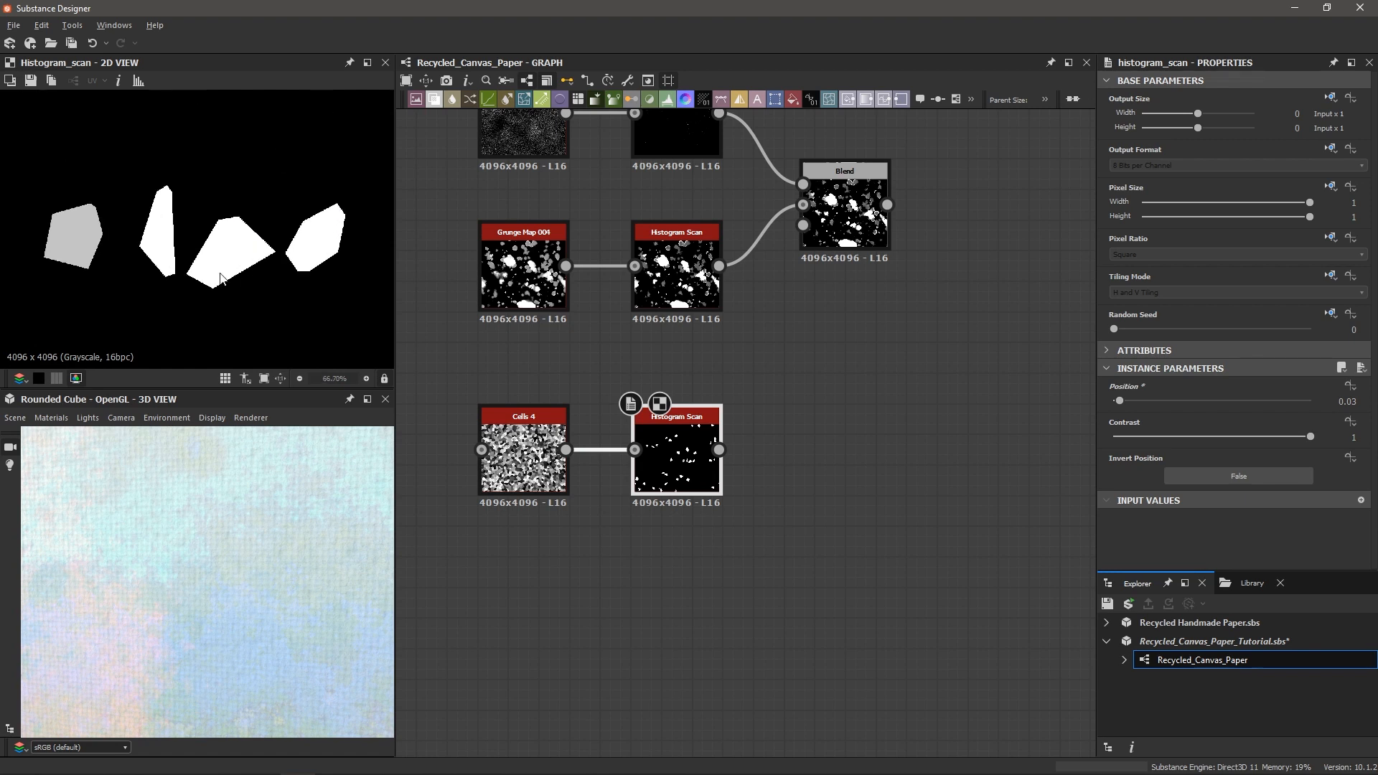
scroll(223, 278, up, 2)
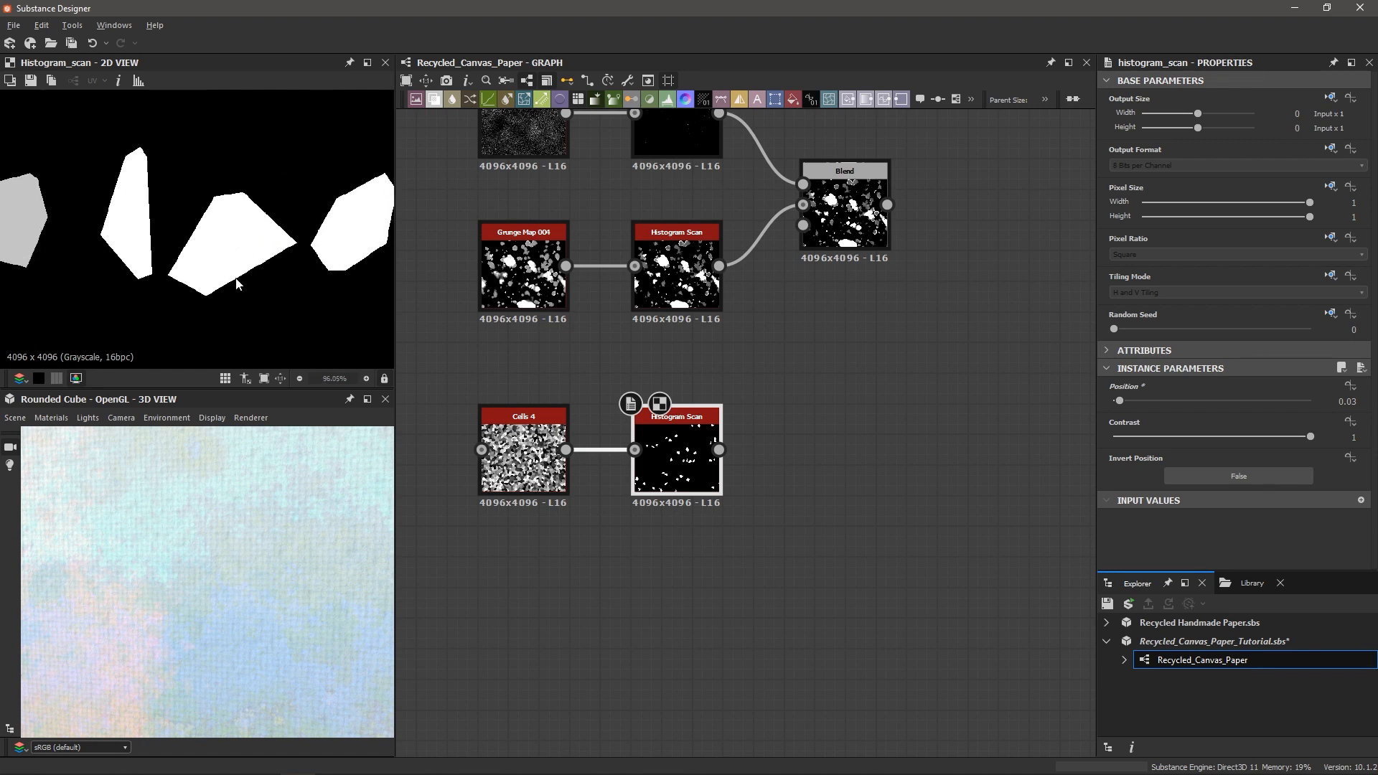
middle_drag(236, 279, 234, 283)
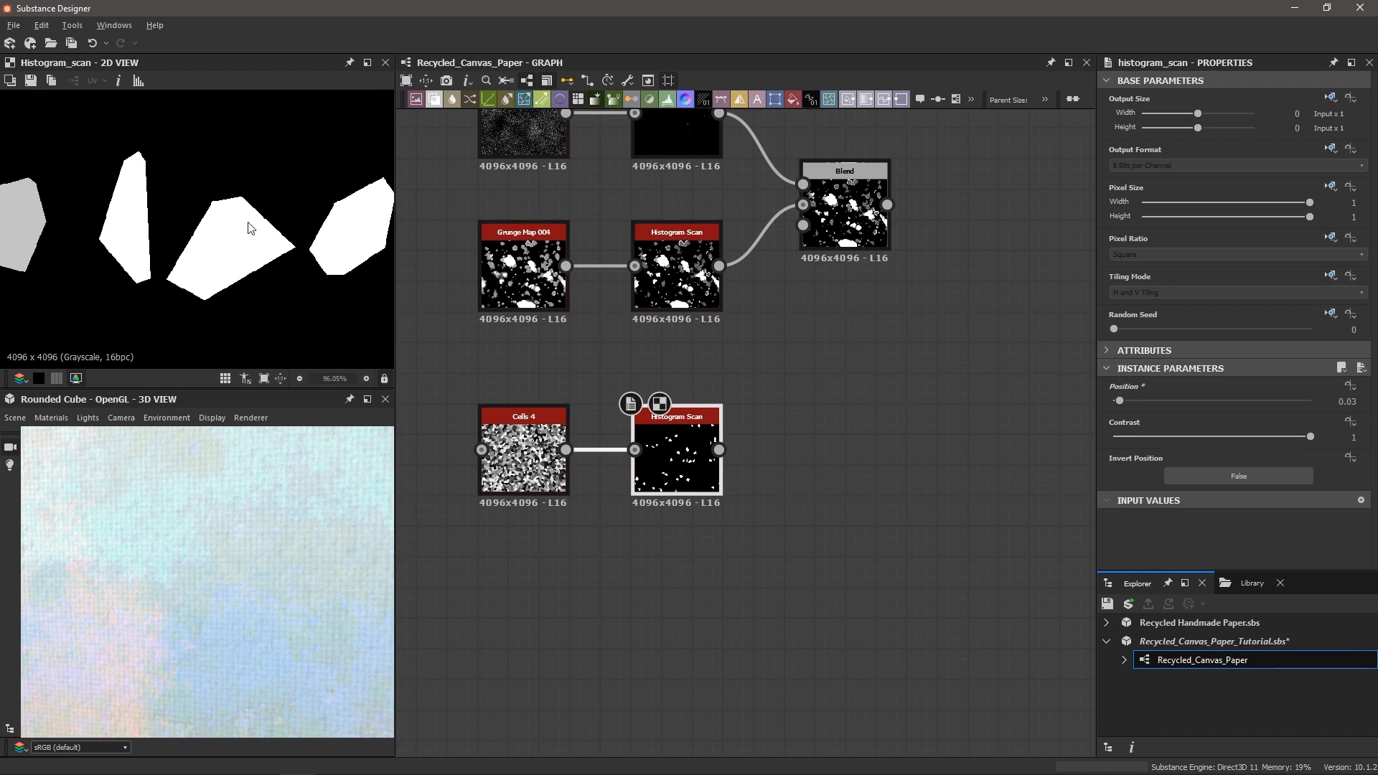
scroll(254, 251, down, 4)
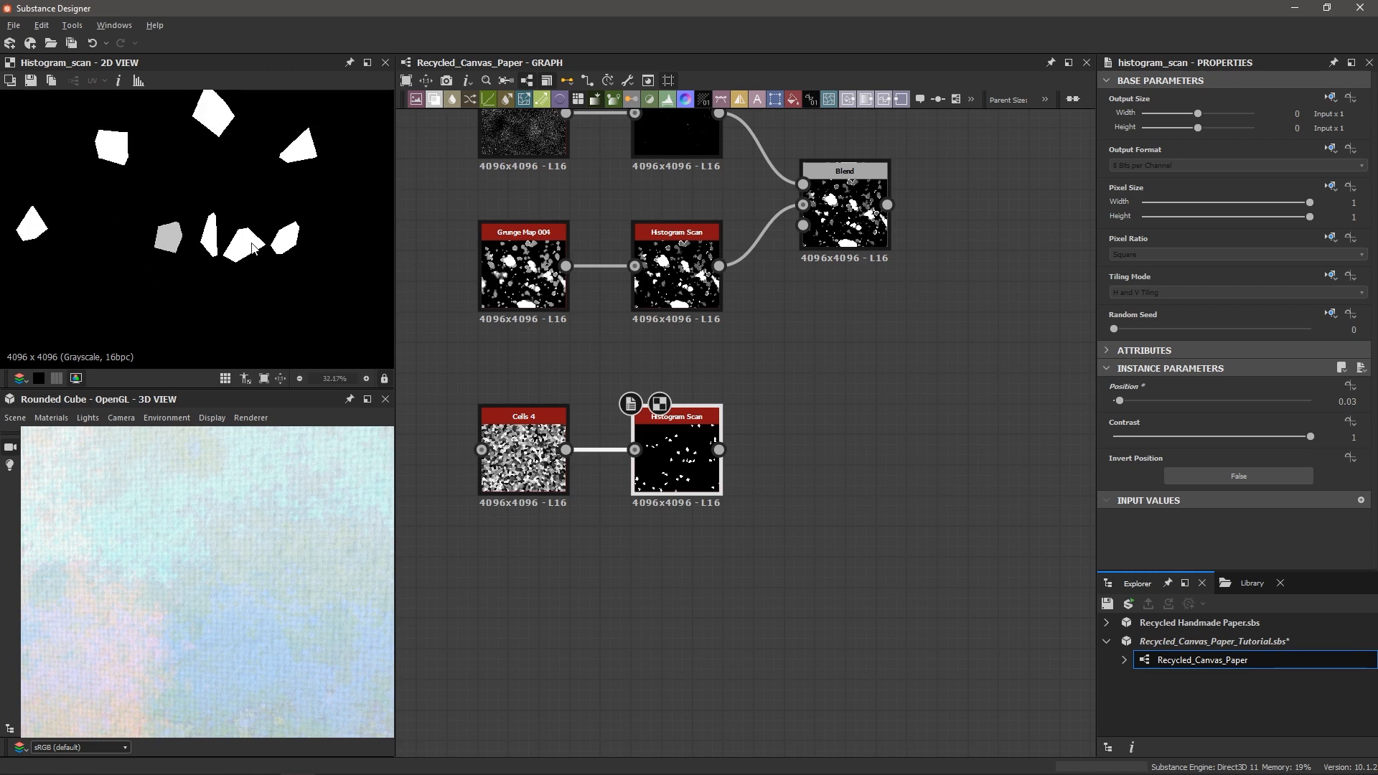
scroll(253, 248, up, 2)
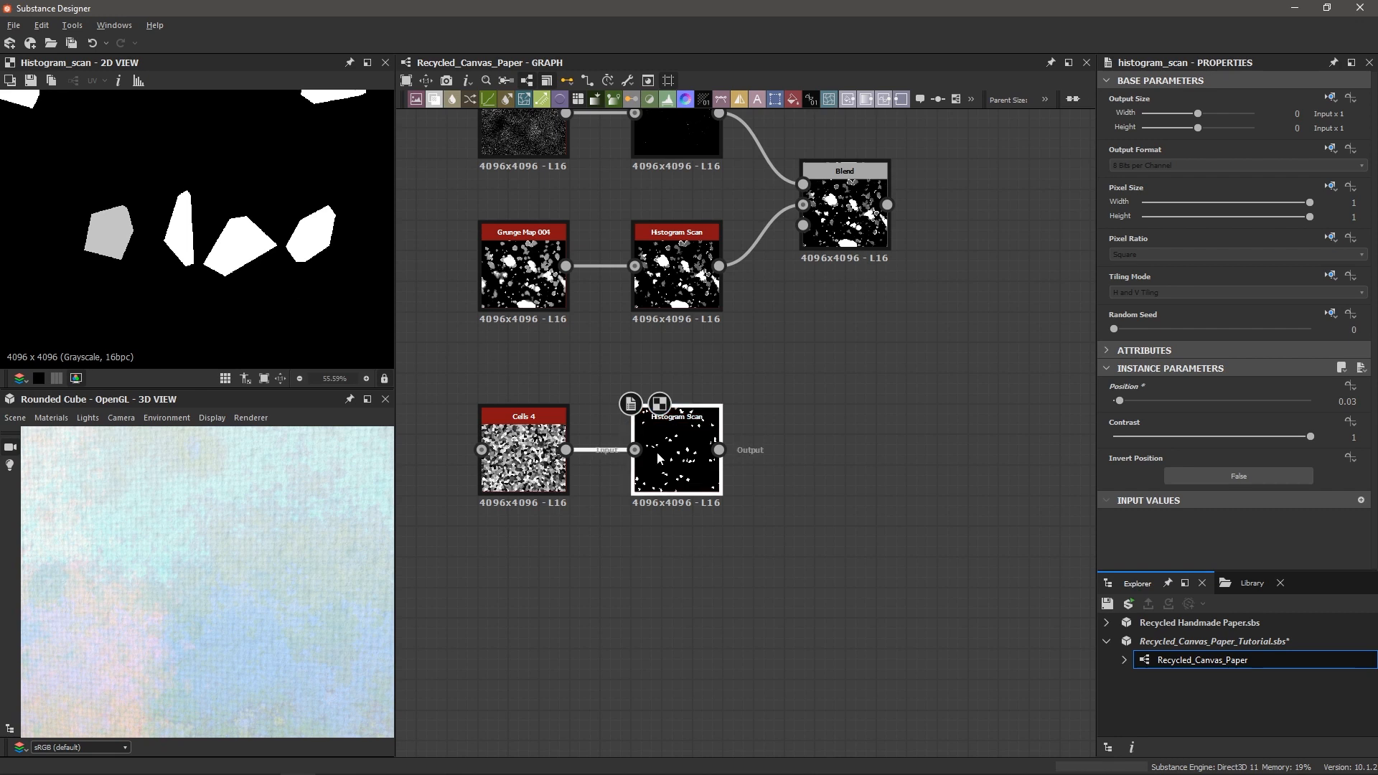
- Add a Slope Blur Grayscale node fed by the Cells 4 Histogram Scan and space it further from the scan
key(space)
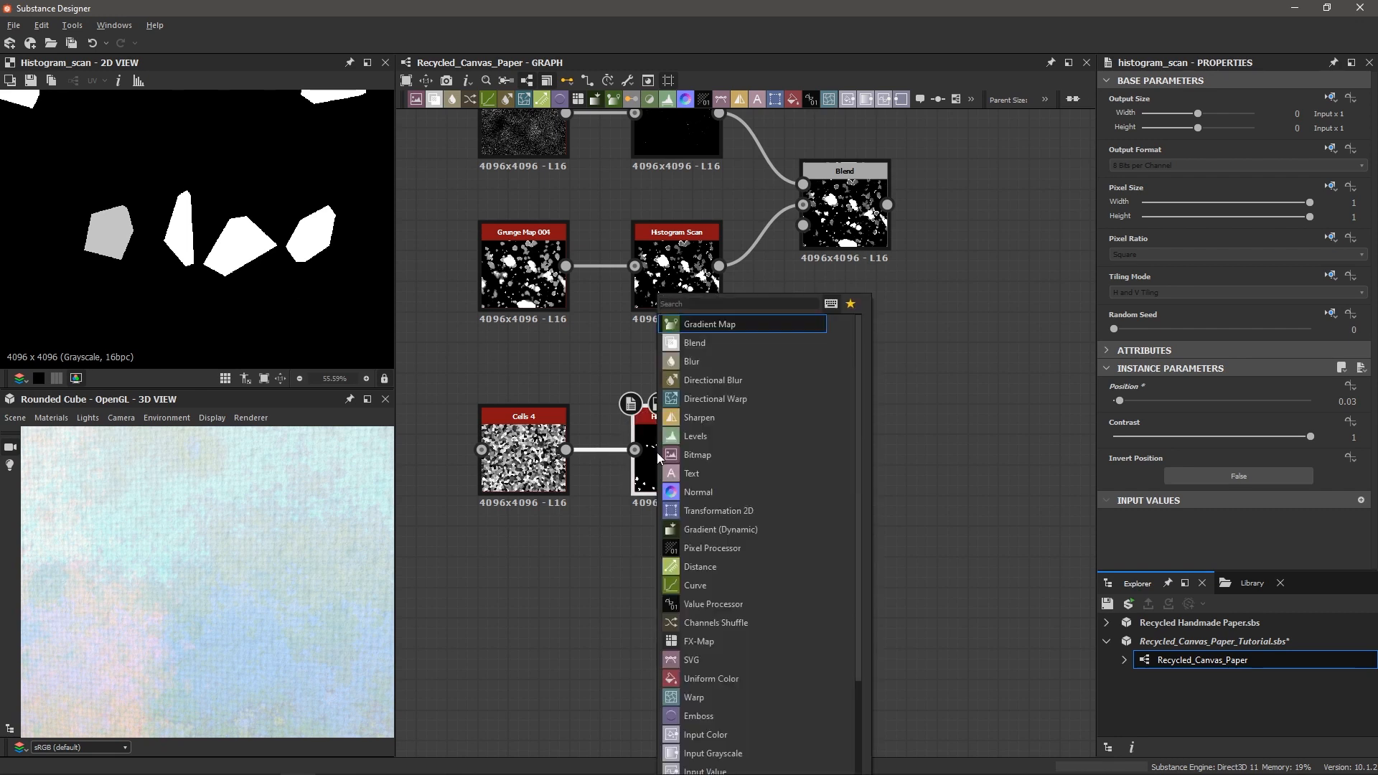
text(slope)
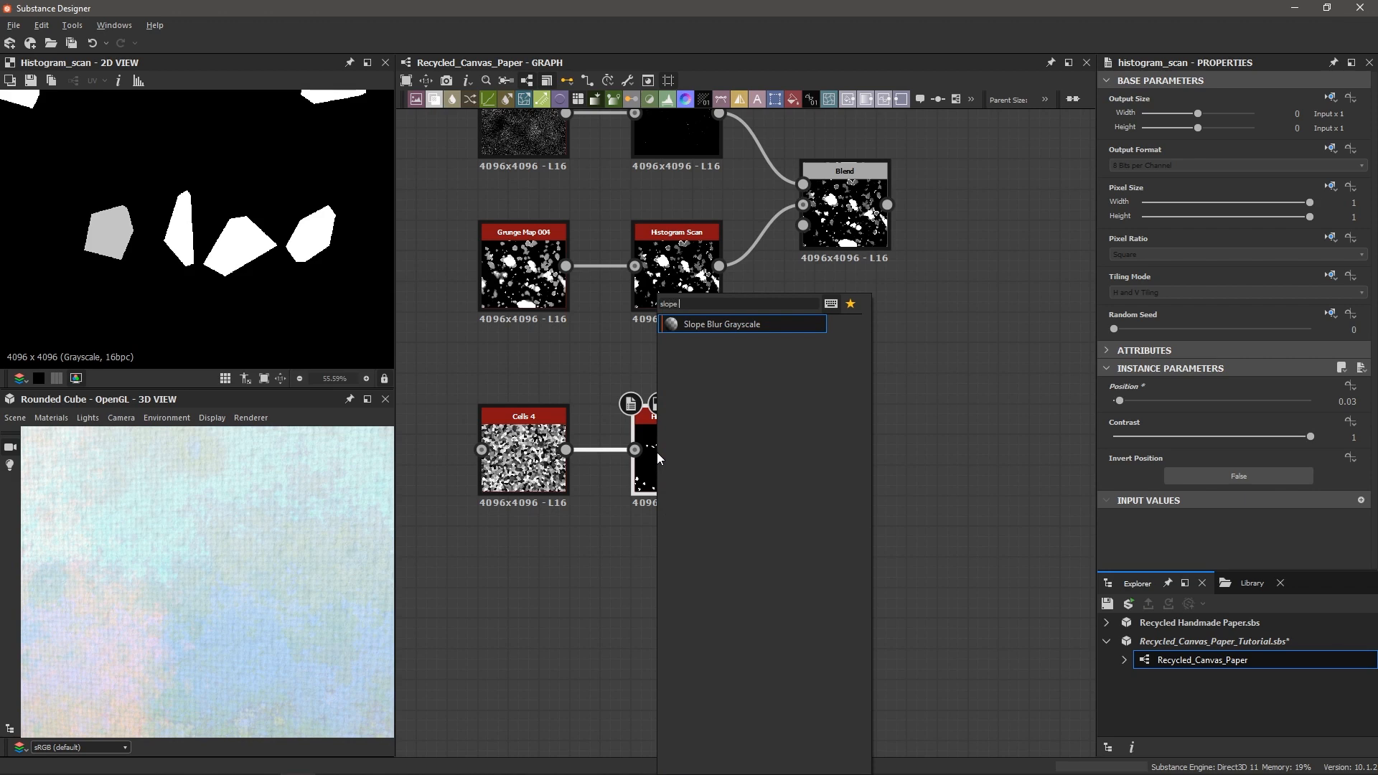
key(Return)
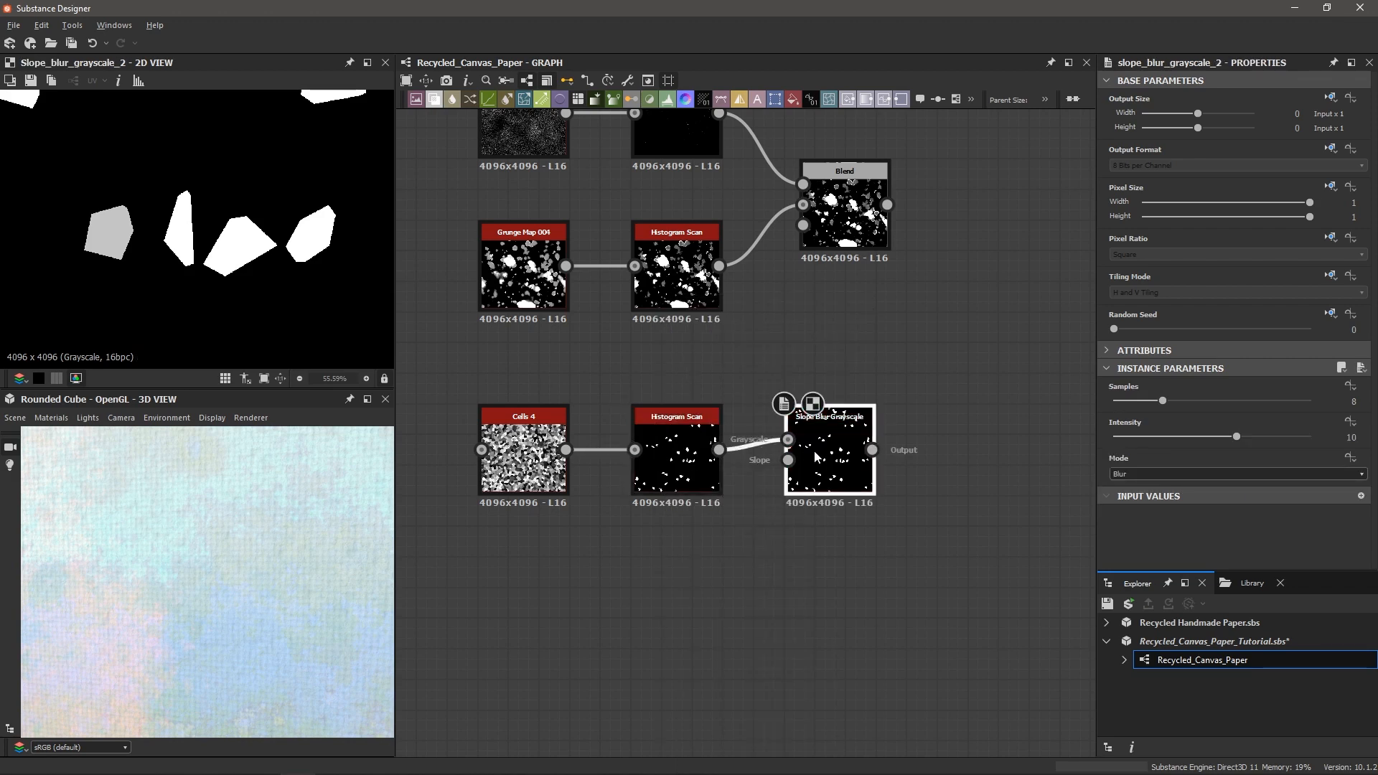
scroll(846, 462, up, 2)
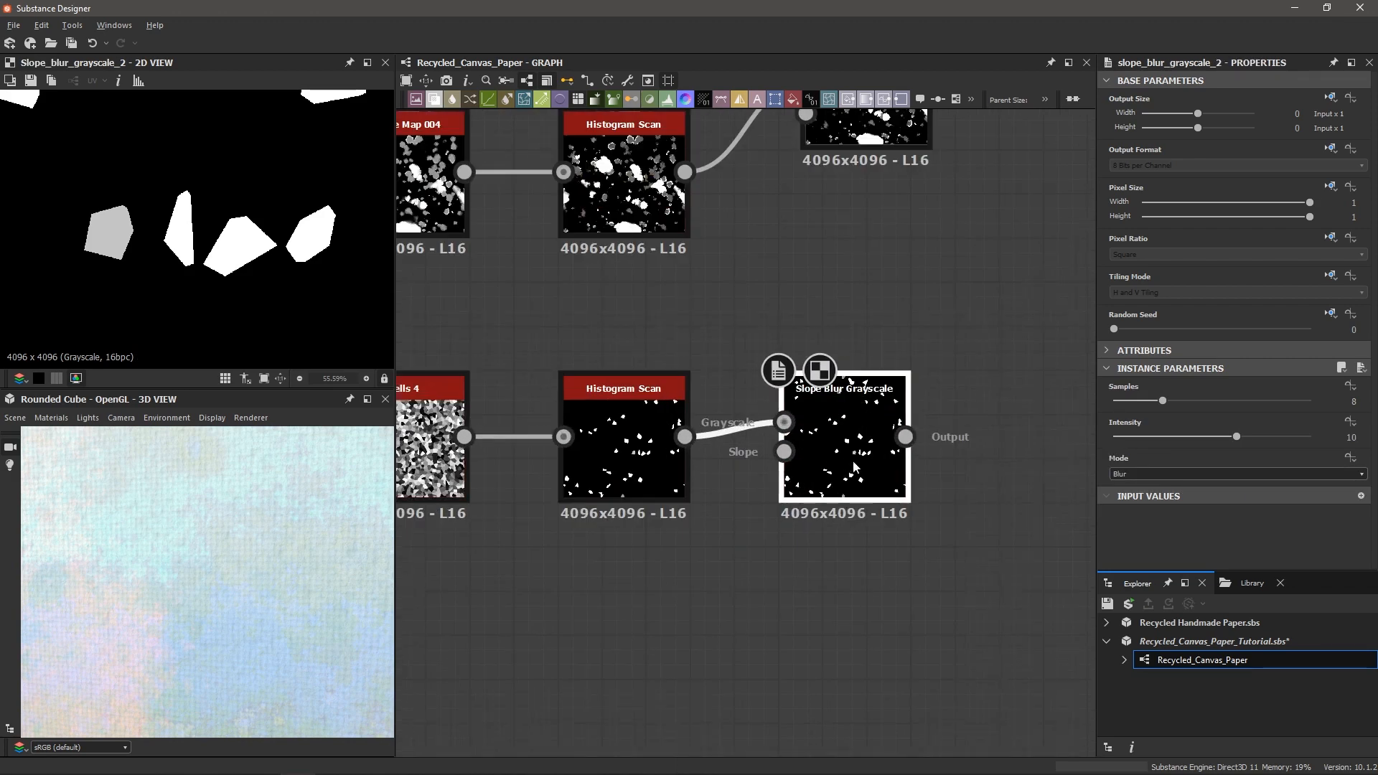
drag(853, 467, 894, 467)
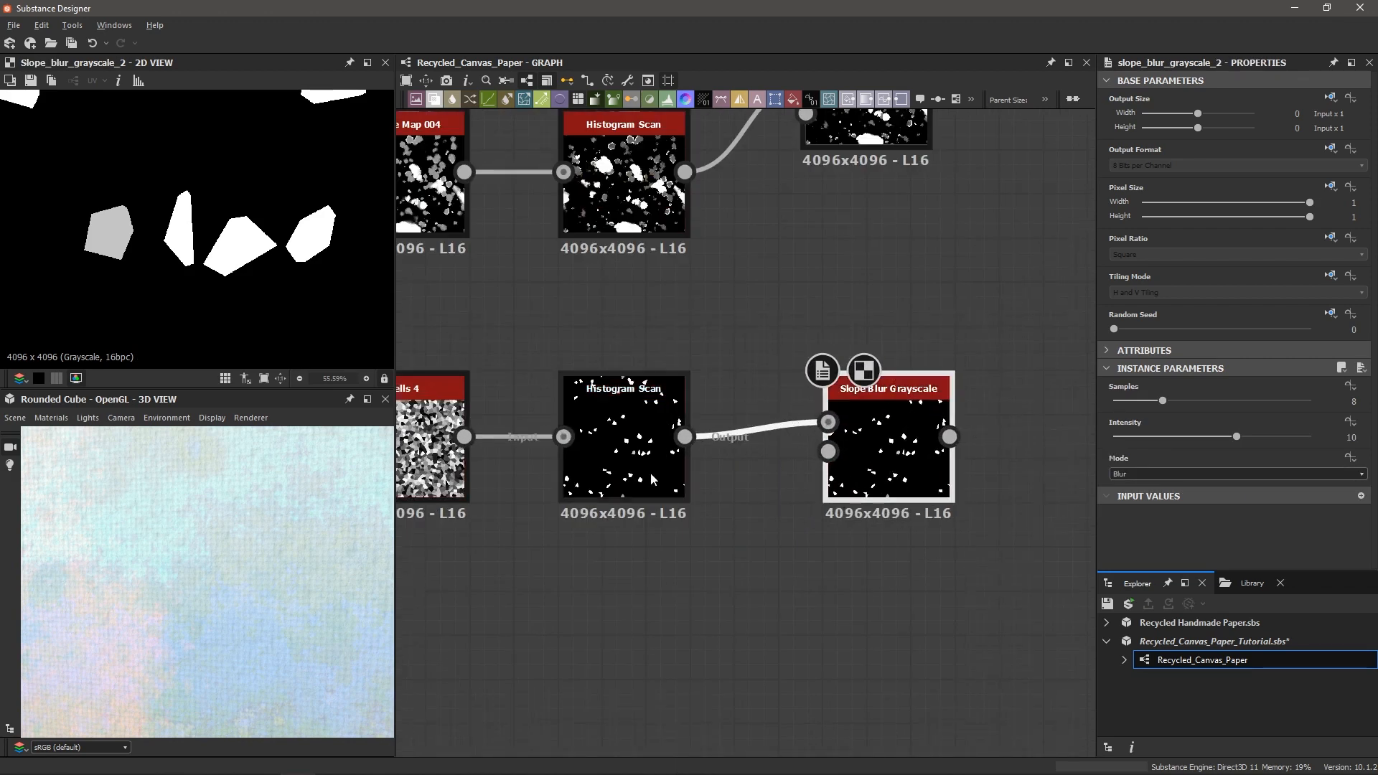
- Add a Clouds 1 node below the Cells 4 Histogram Scan and connect it to the Slope Blur Grayscale's slope input
click(664, 569)
key(space)
text(clo)
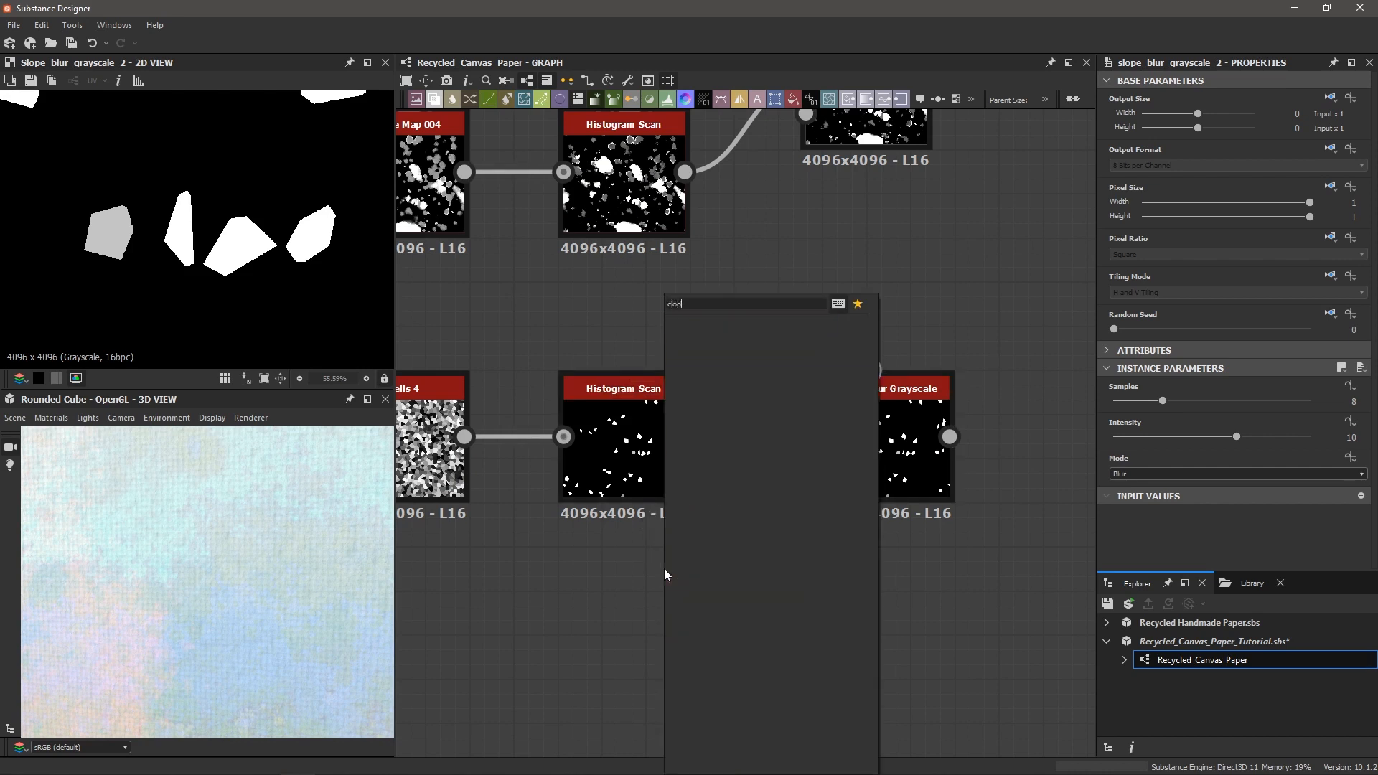
key(Down)
key(Down)
key(Down)
key(Return)
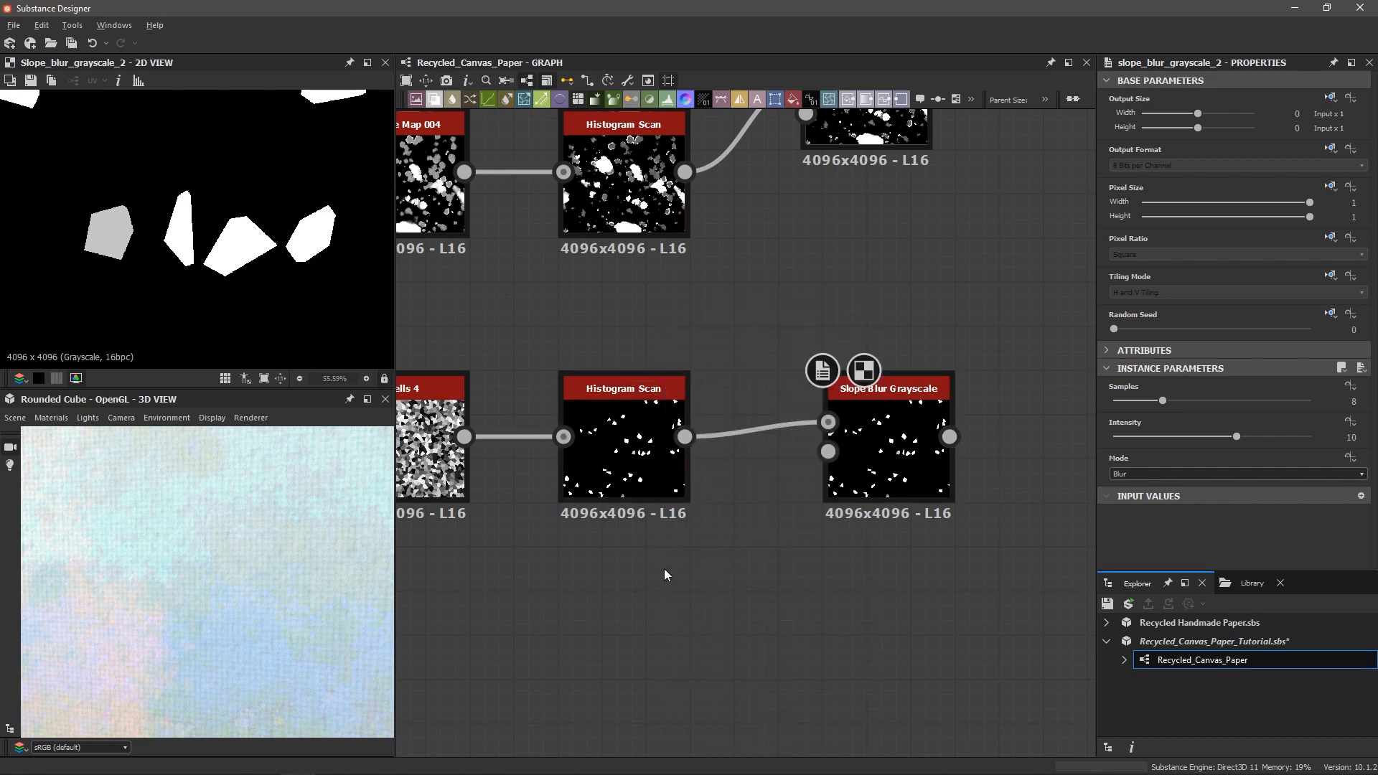
drag(661, 592, 903, 468)
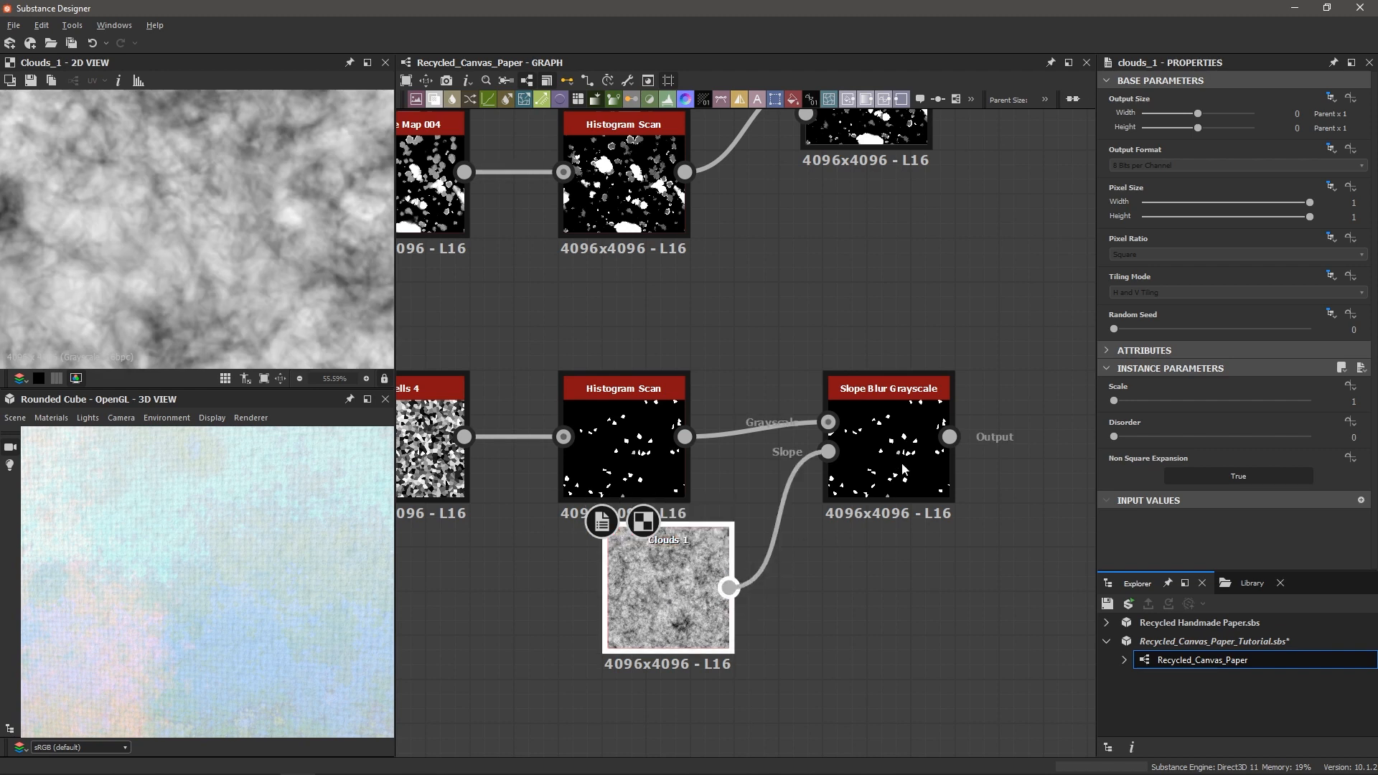
drag(677, 577, 677, 602)
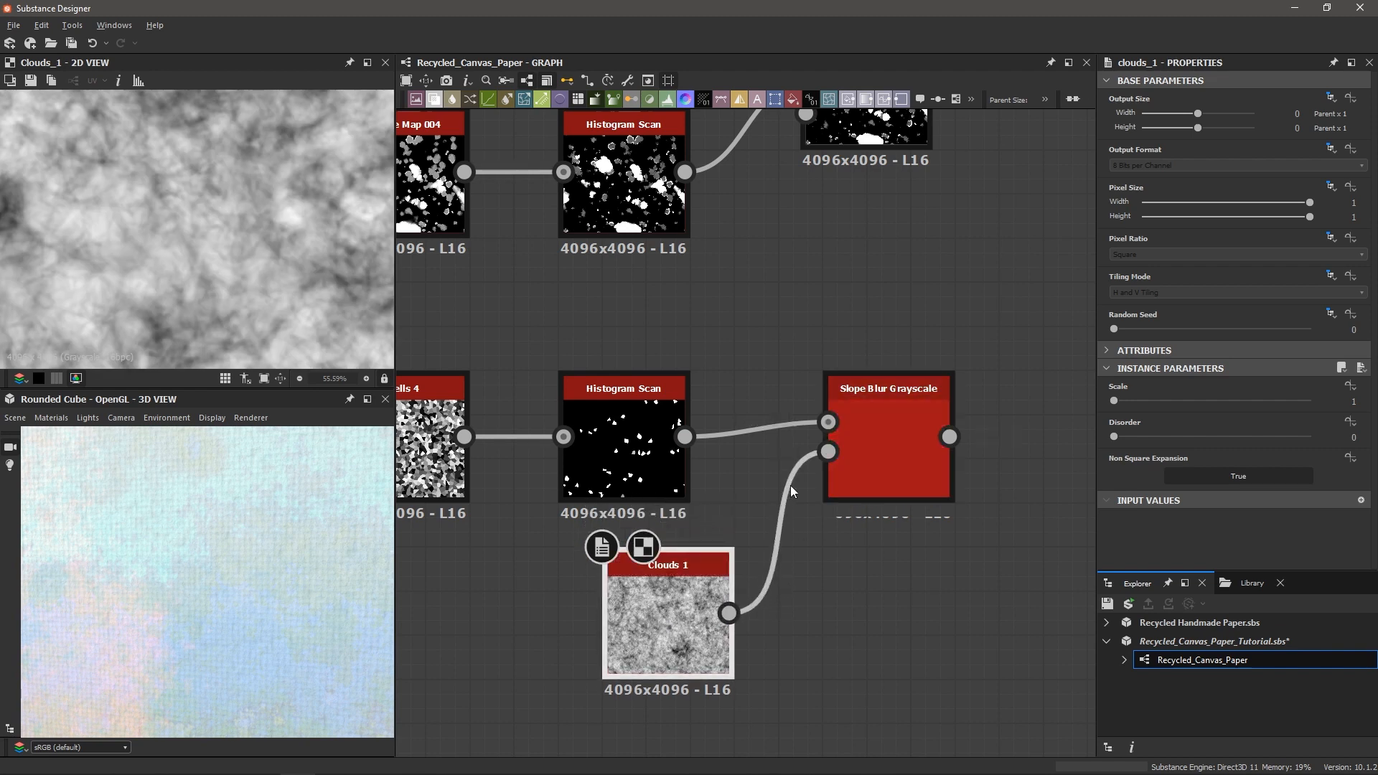
- Set the Slope Blur Grayscale's samples to 32 and its intensity to 0.2
double_click(925, 471)
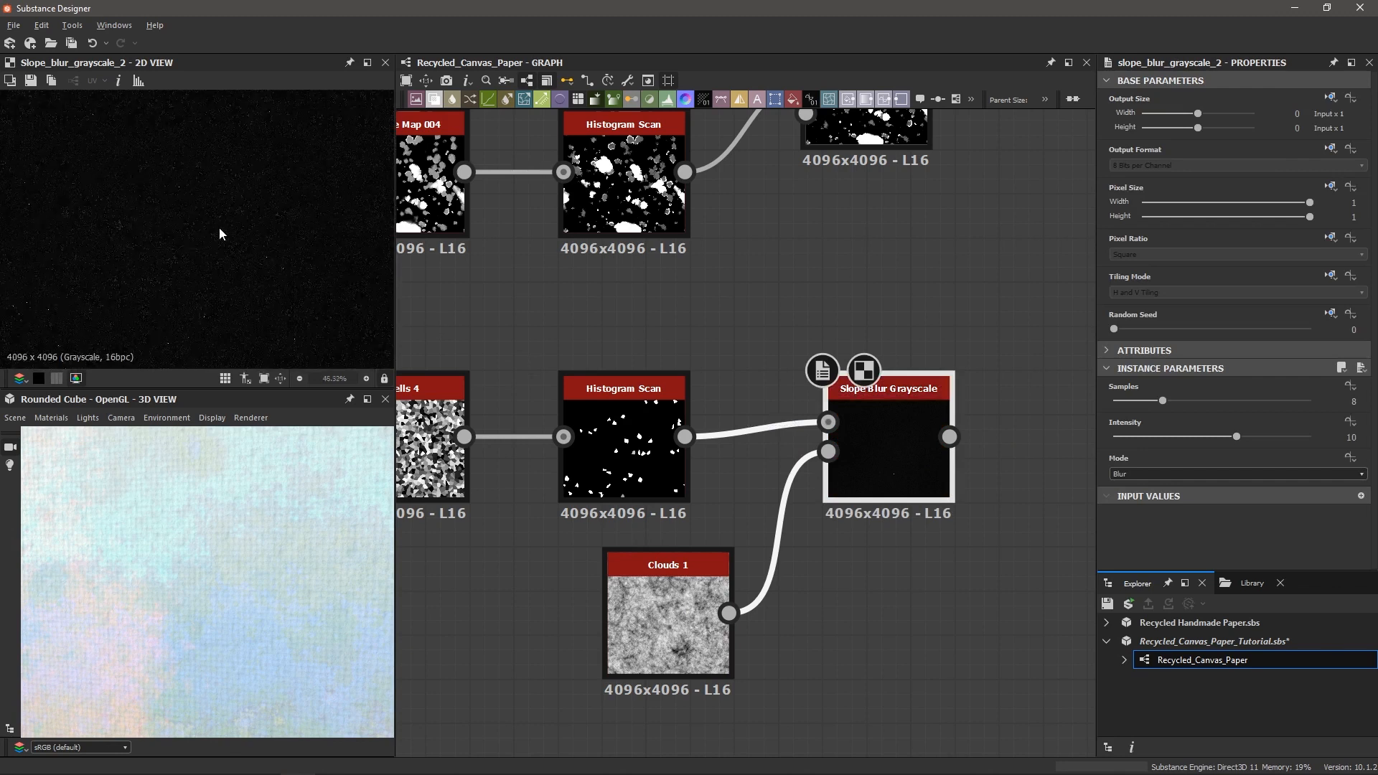
scroll(219, 231, down, 5)
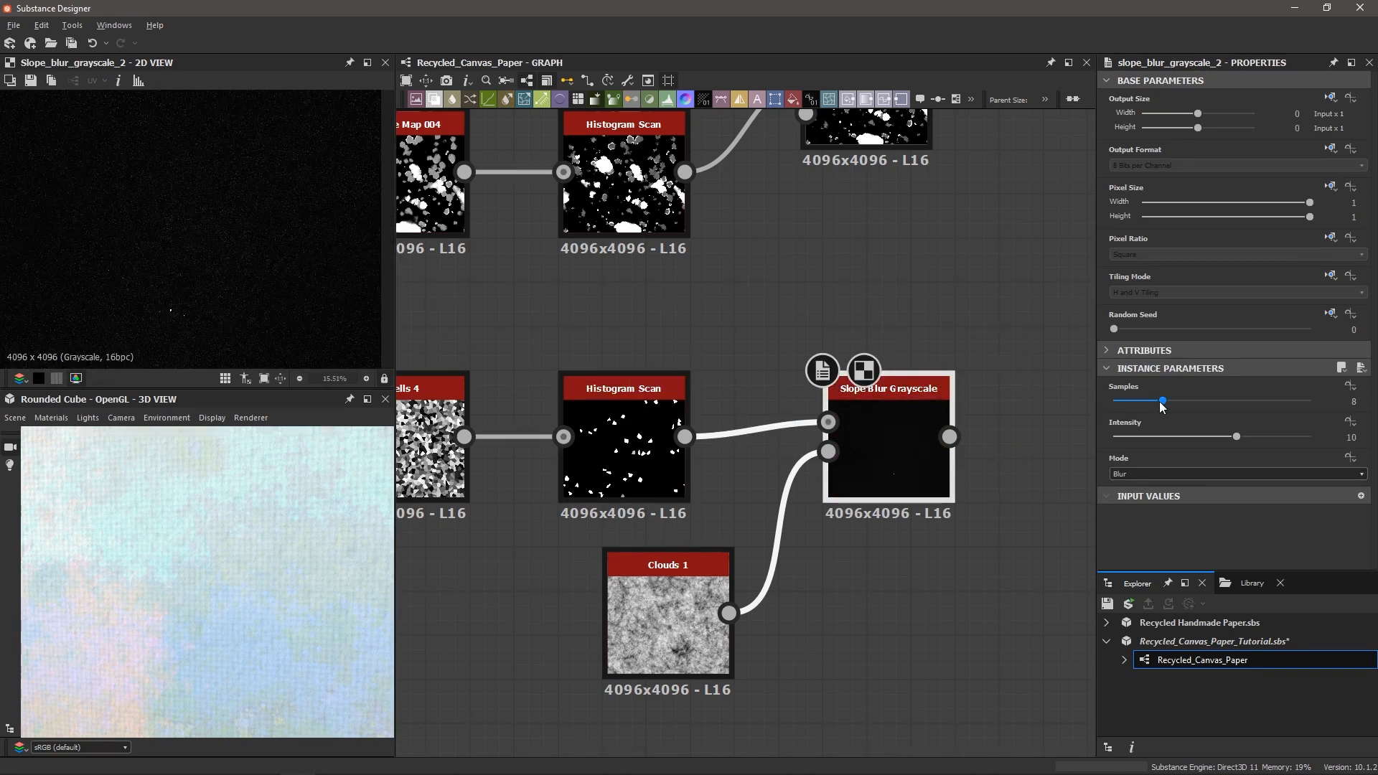
drag(1162, 402, 1356, 402)
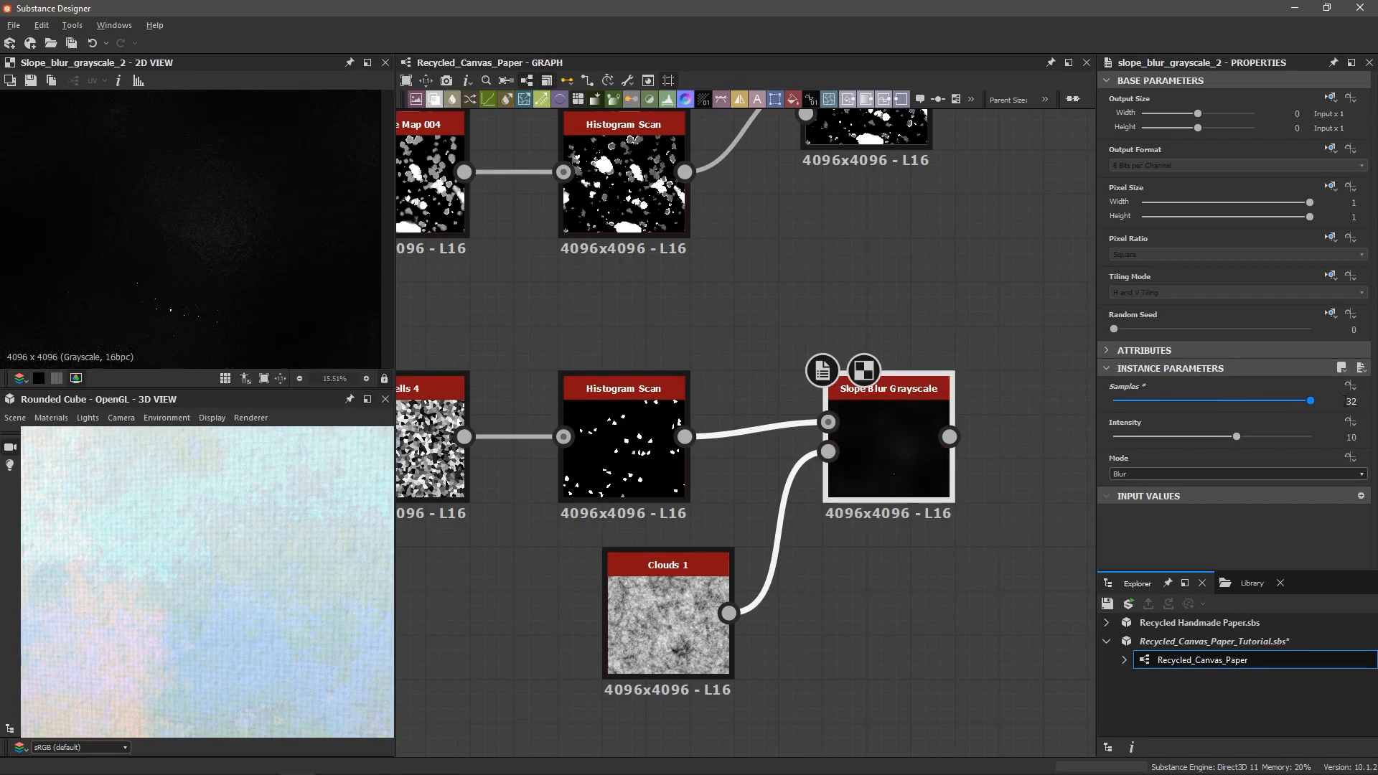
drag(1236, 436, 1132, 439)
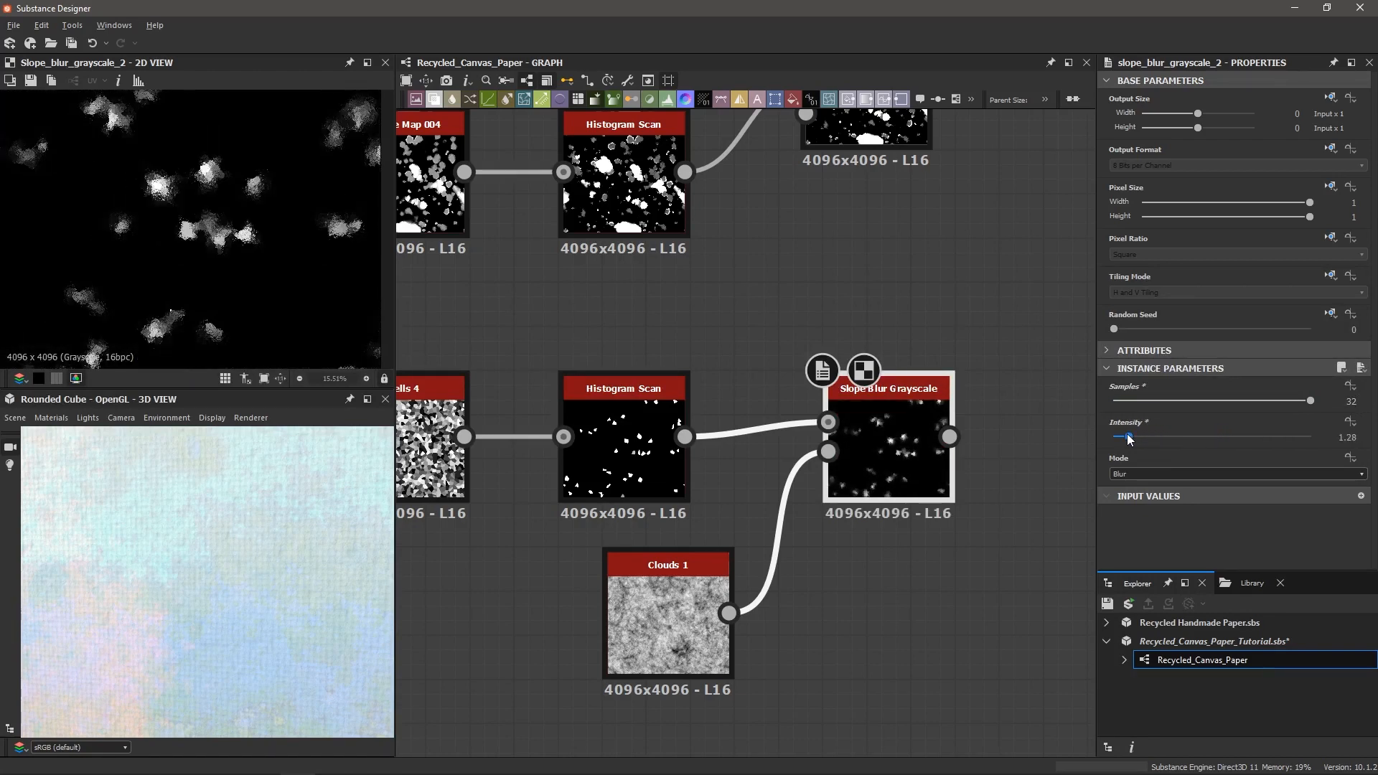
scroll(269, 244, up, 5)
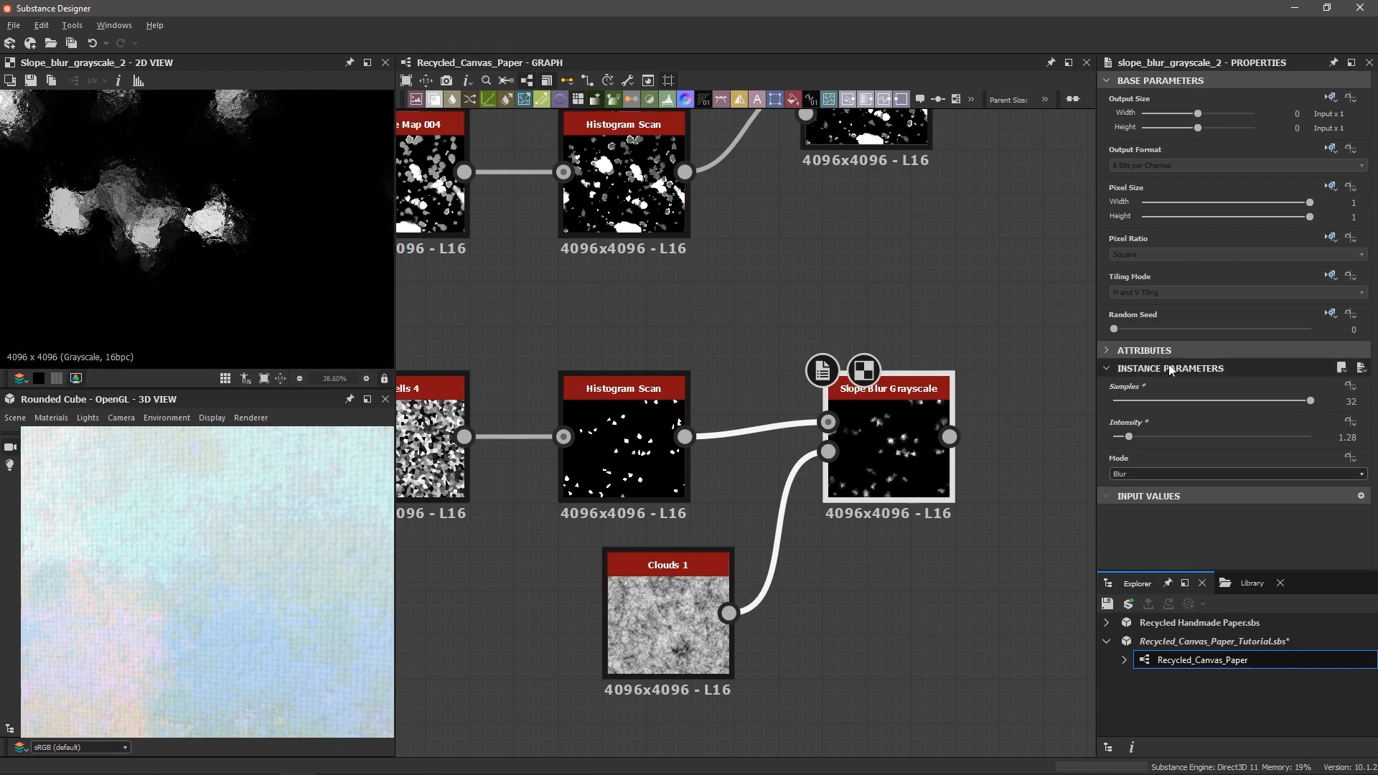
drag(1128, 437, 1119, 455)
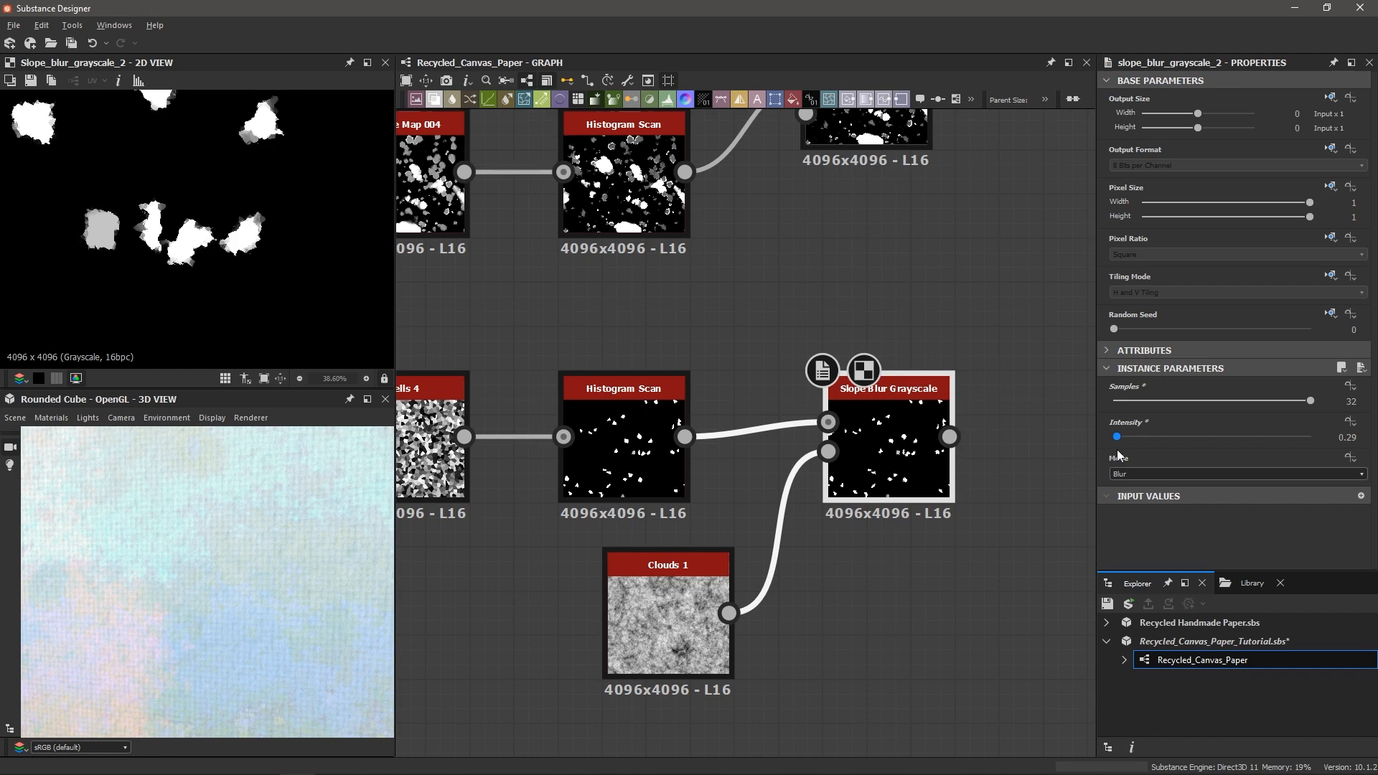
drag(1117, 452, 1116, 443)
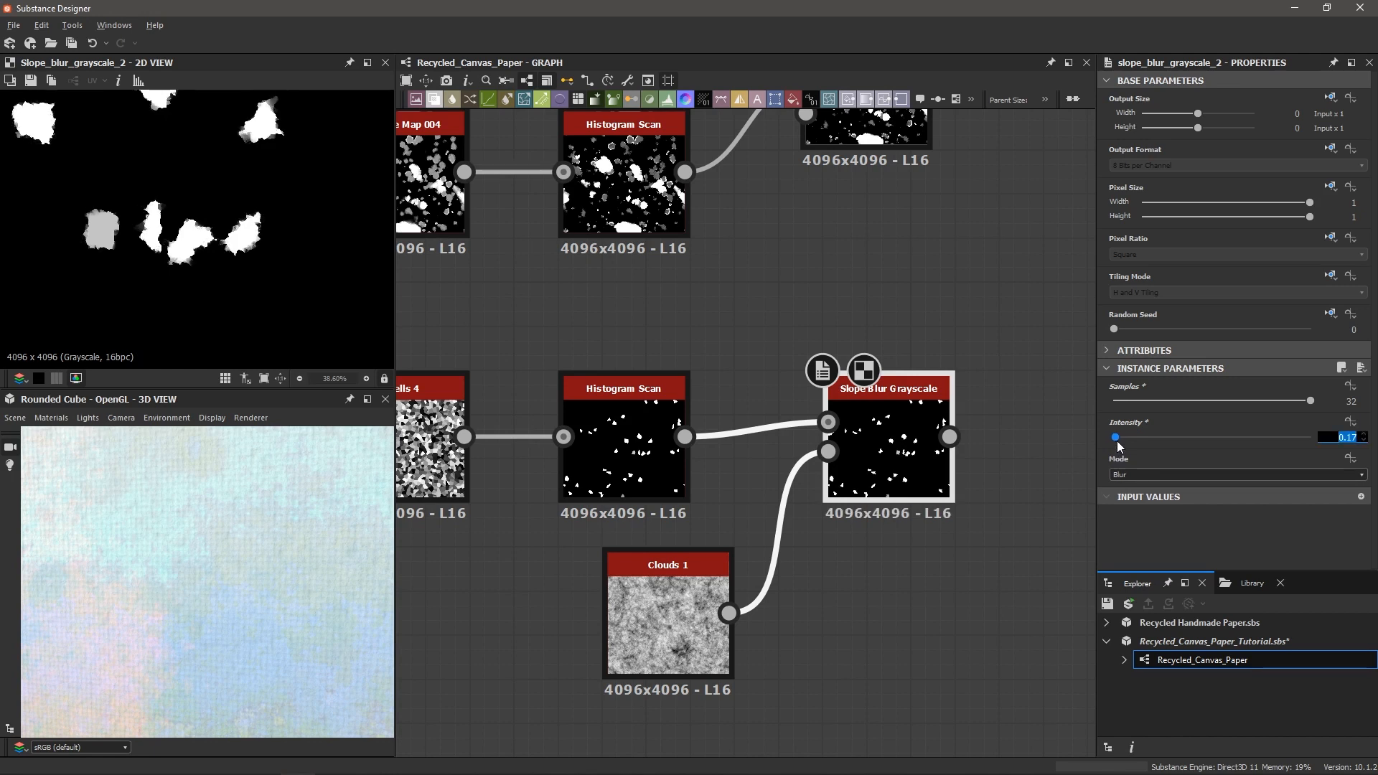
text(0.2)
key(Return)
scroll(258, 237, up, 3)
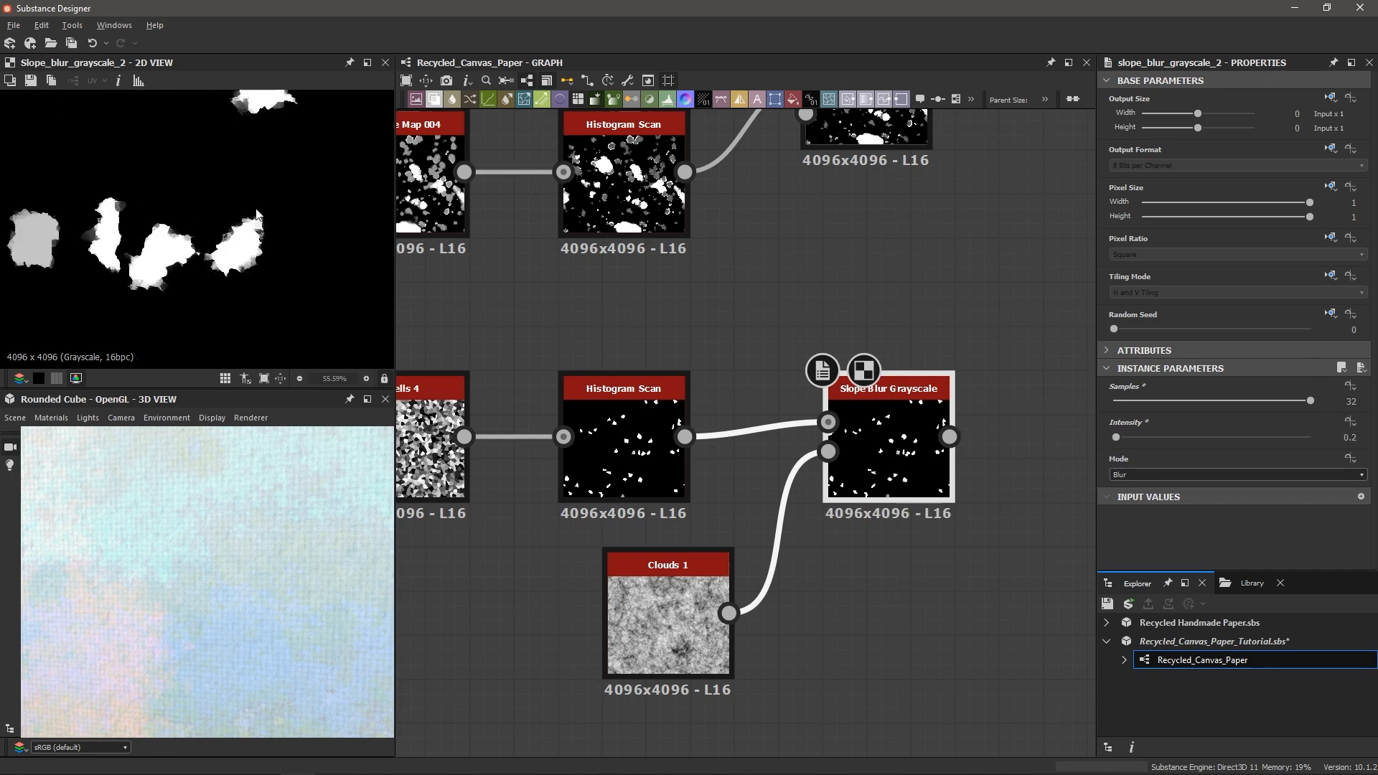
- Examine the slope-blurred cell mask, the Blend of the dirt and grunge masks, and their place in the overall graph
scroll(256, 231, down, 8)
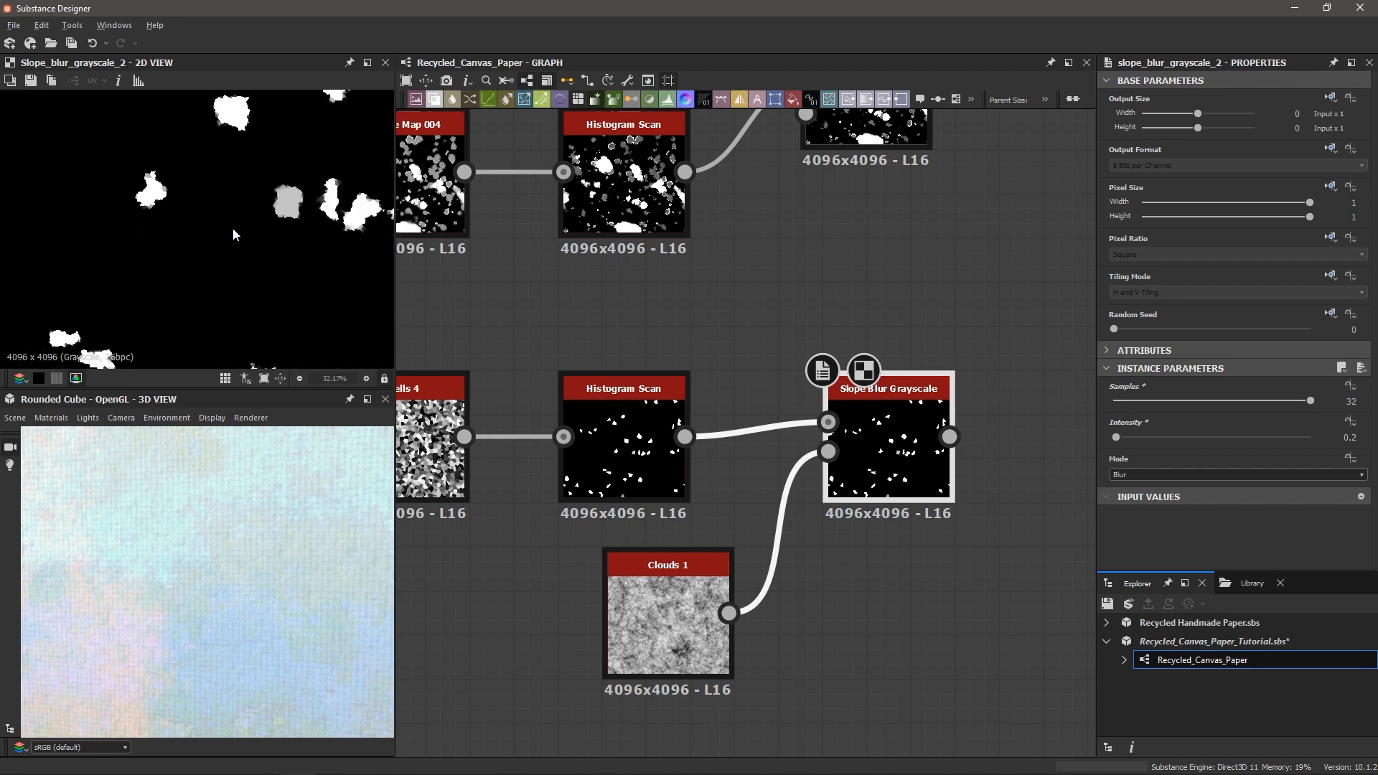
scroll(233, 227, down, 1)
scroll(709, 290, down, 4)
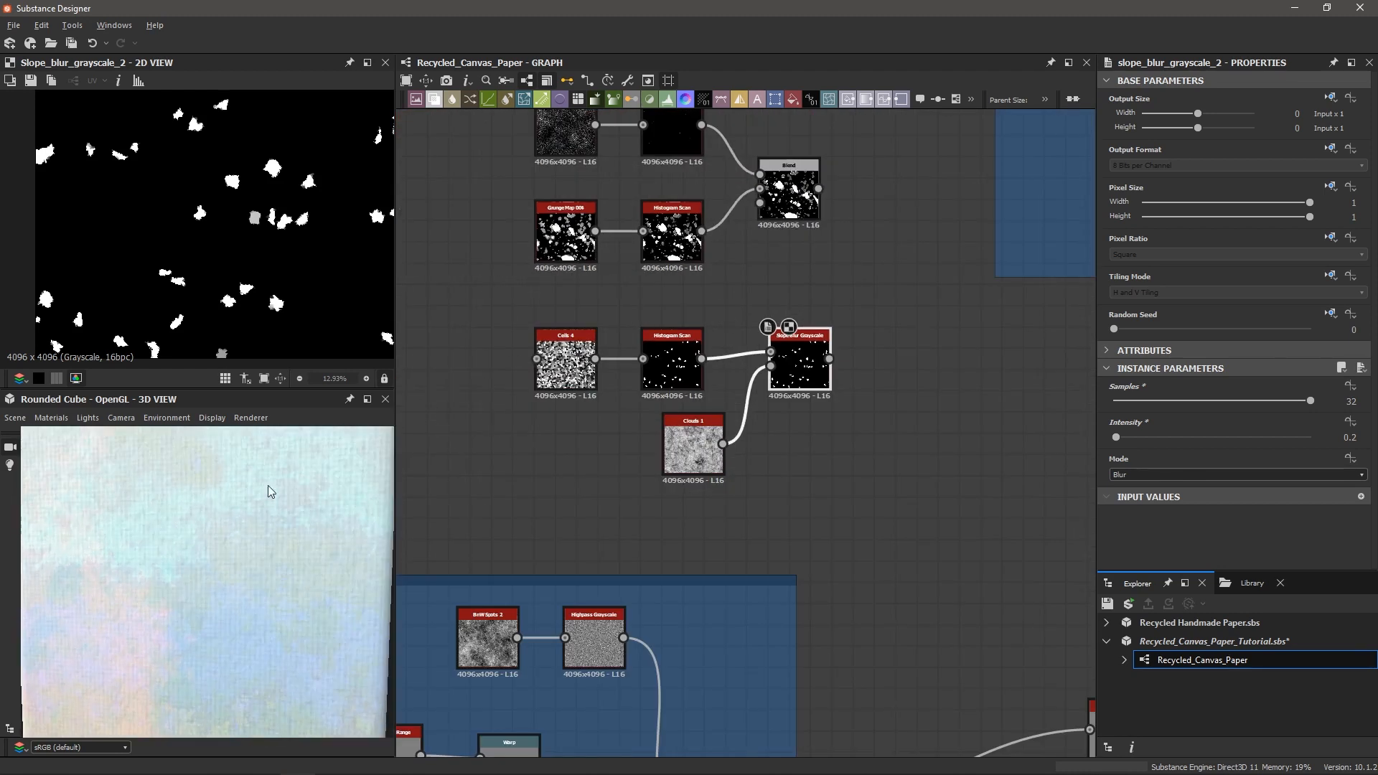
scroll(847, 328, down, 3)
scroll(847, 328, up, 3)
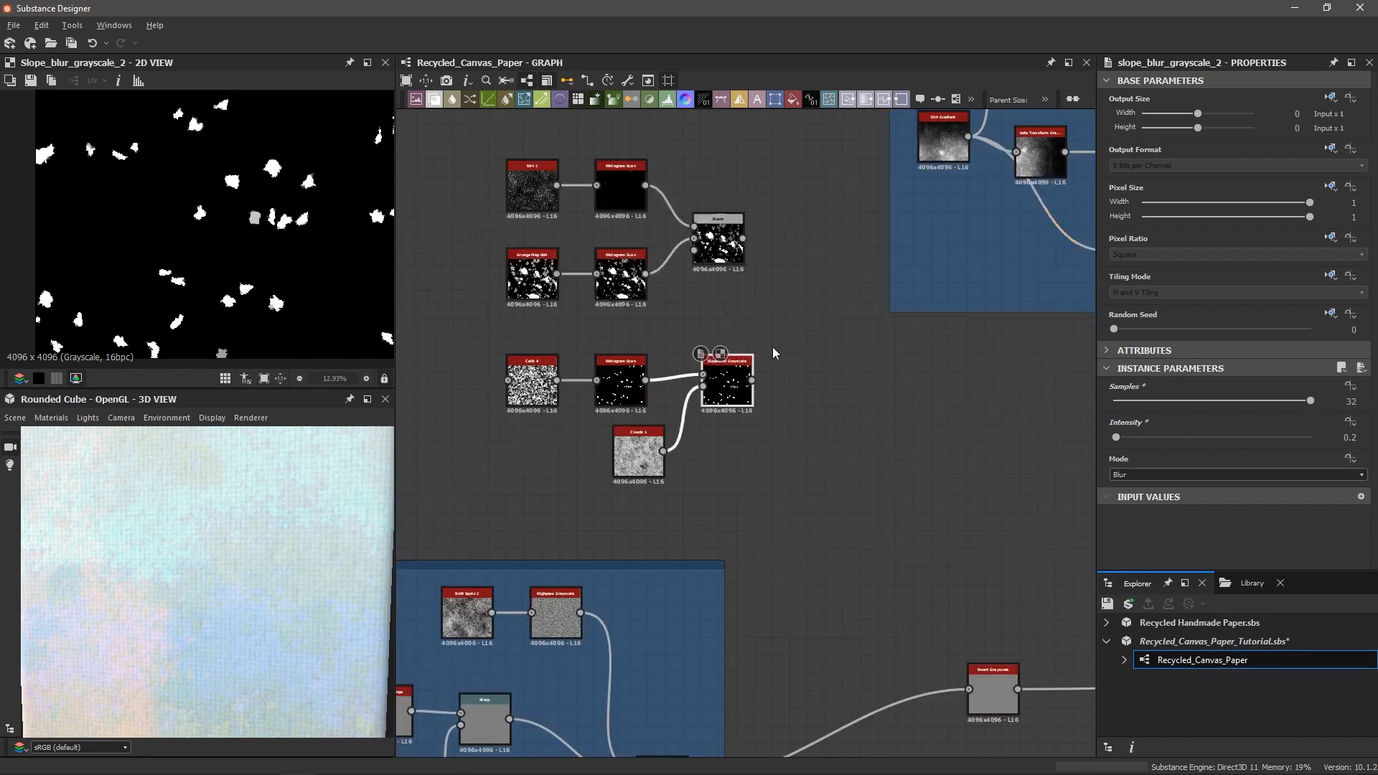
click(709, 243)
scroll(857, 307, down, 3)
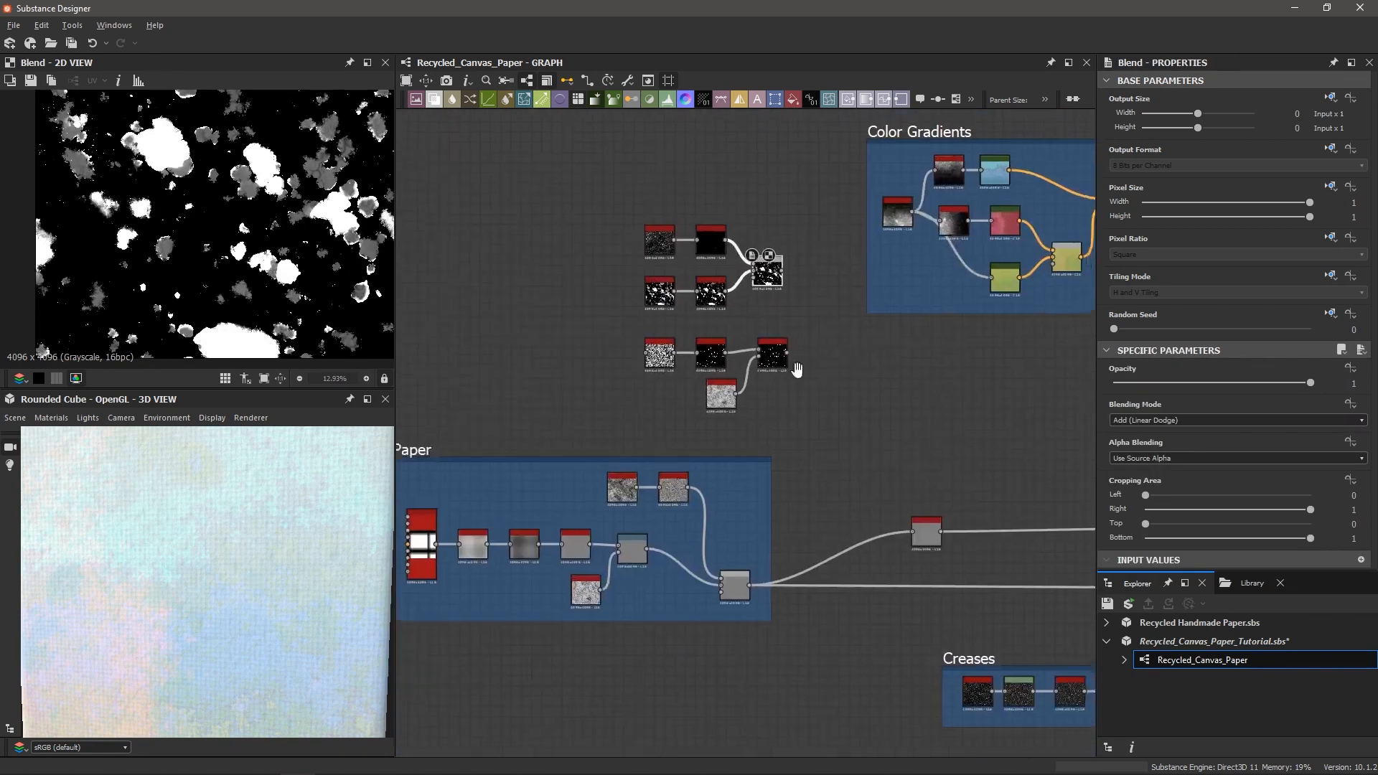
scroll(797, 412, down, 2)
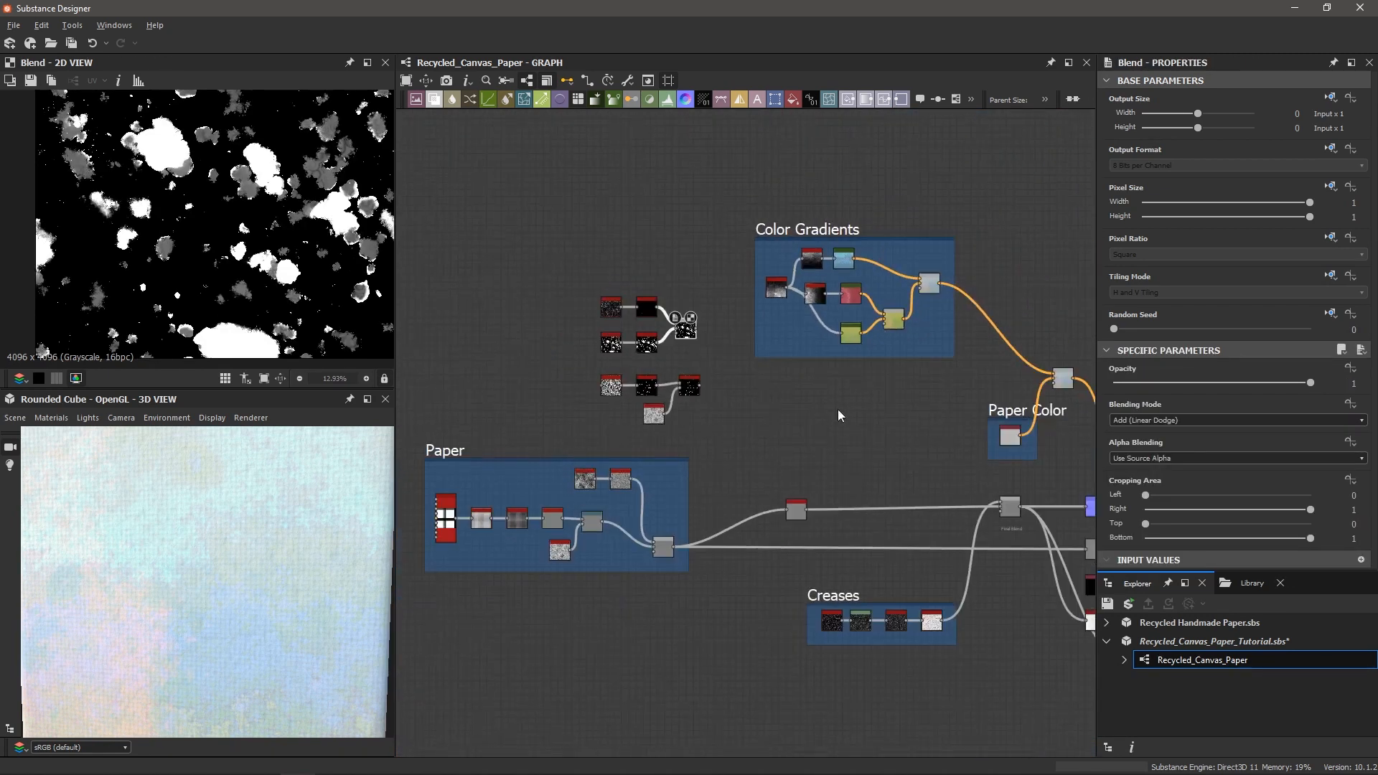
- Move the Color Gradients frame further up, away from the mask nodes
middle_drag(838, 409, 658, 396)
middle_drag(537, 382, 603, 394)
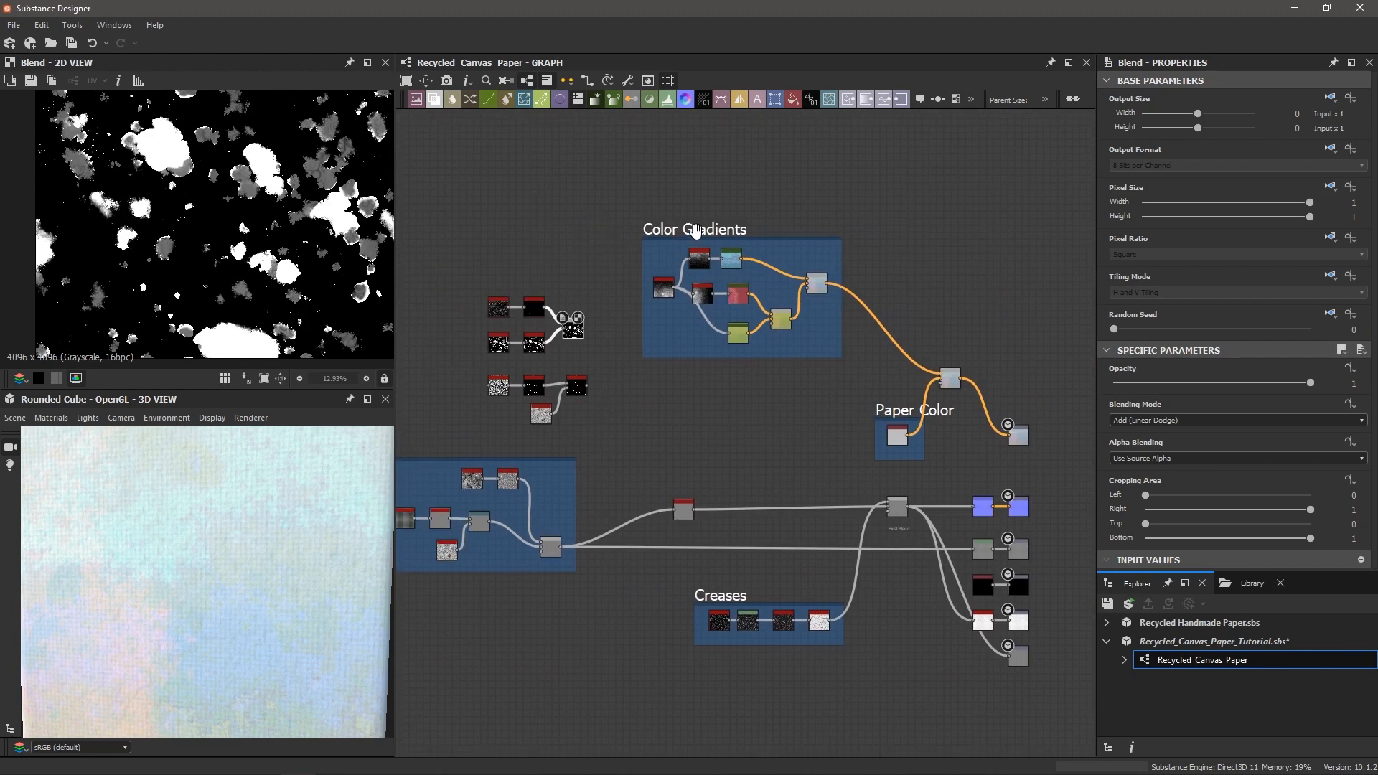
drag(694, 231, 694, 176)
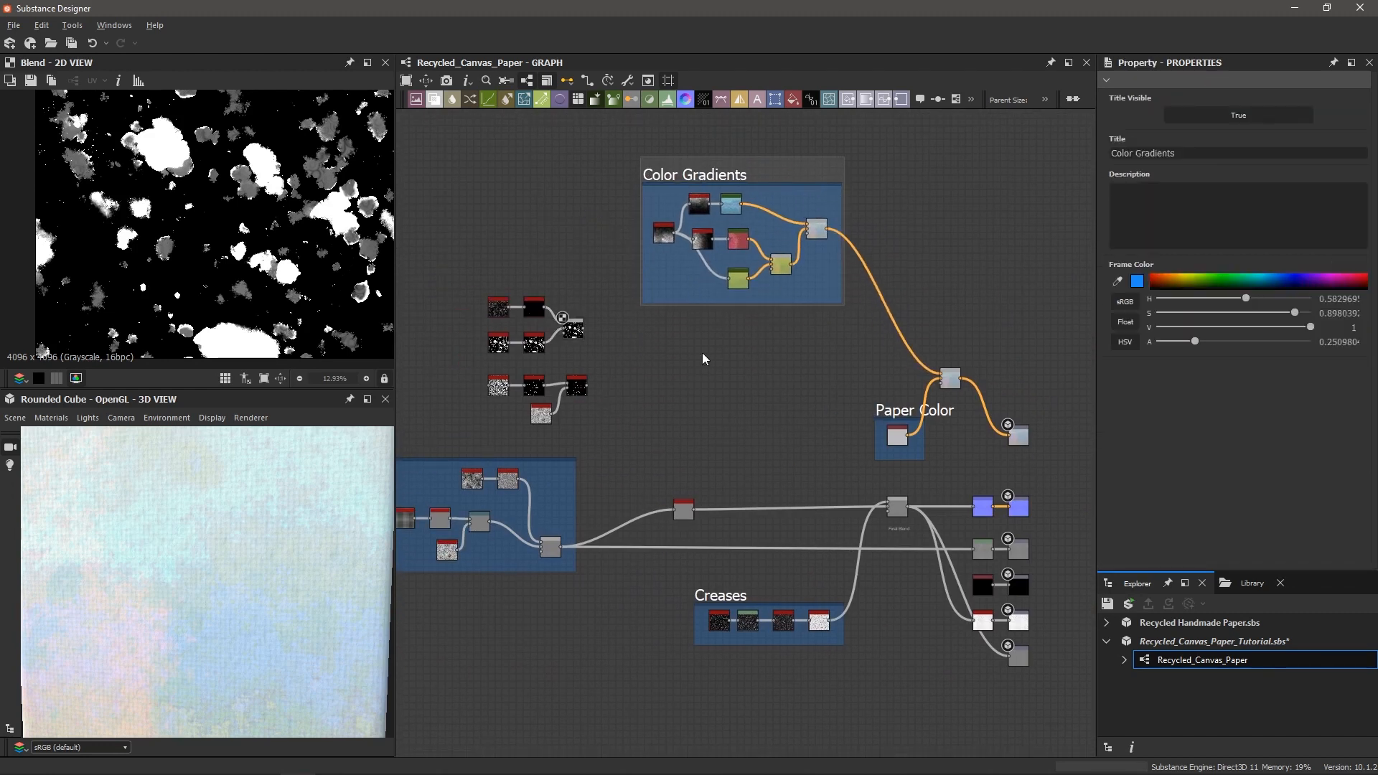
- Connect the Blend of the dirt and grunge masks to the opacity input of the Blend feeding Base Color
scroll(651, 360, up, 2)
scroll(579, 334, up, 4)
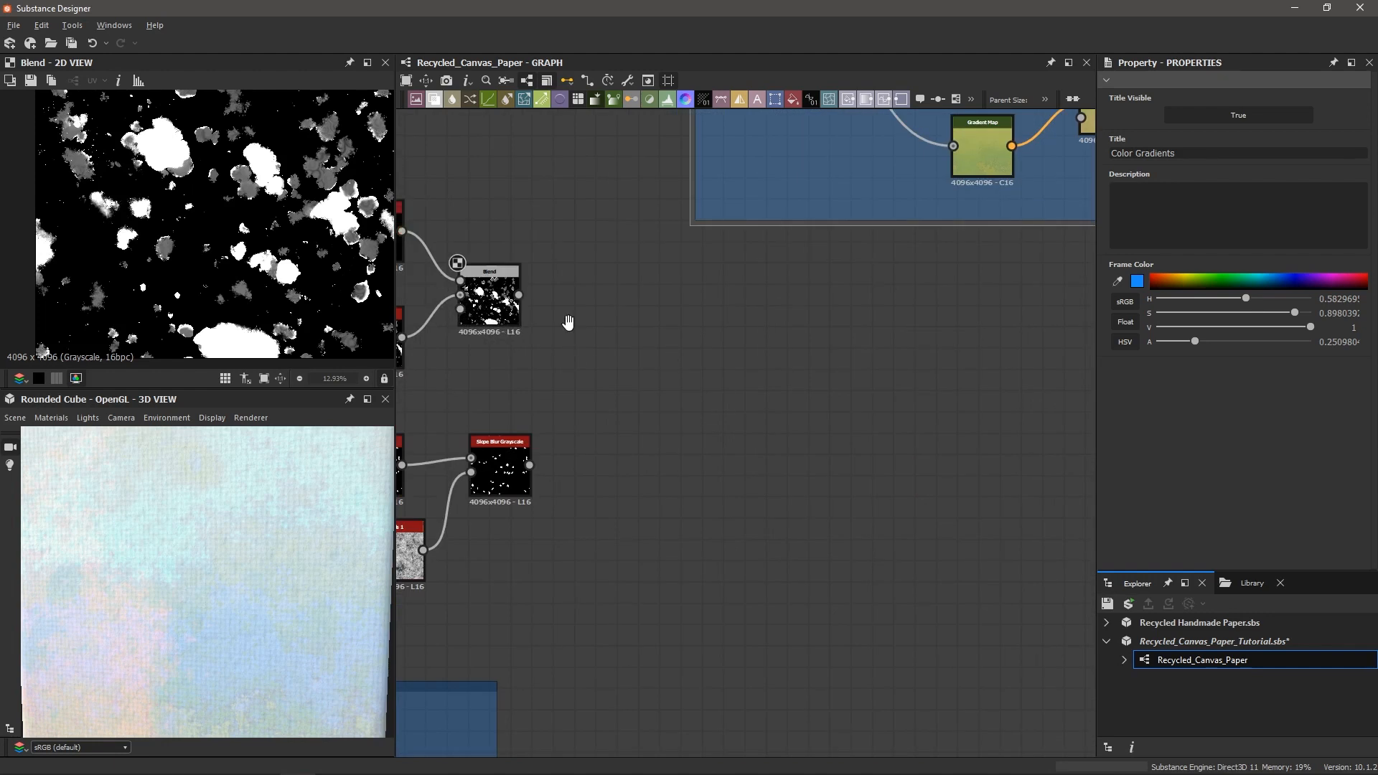
click(611, 351)
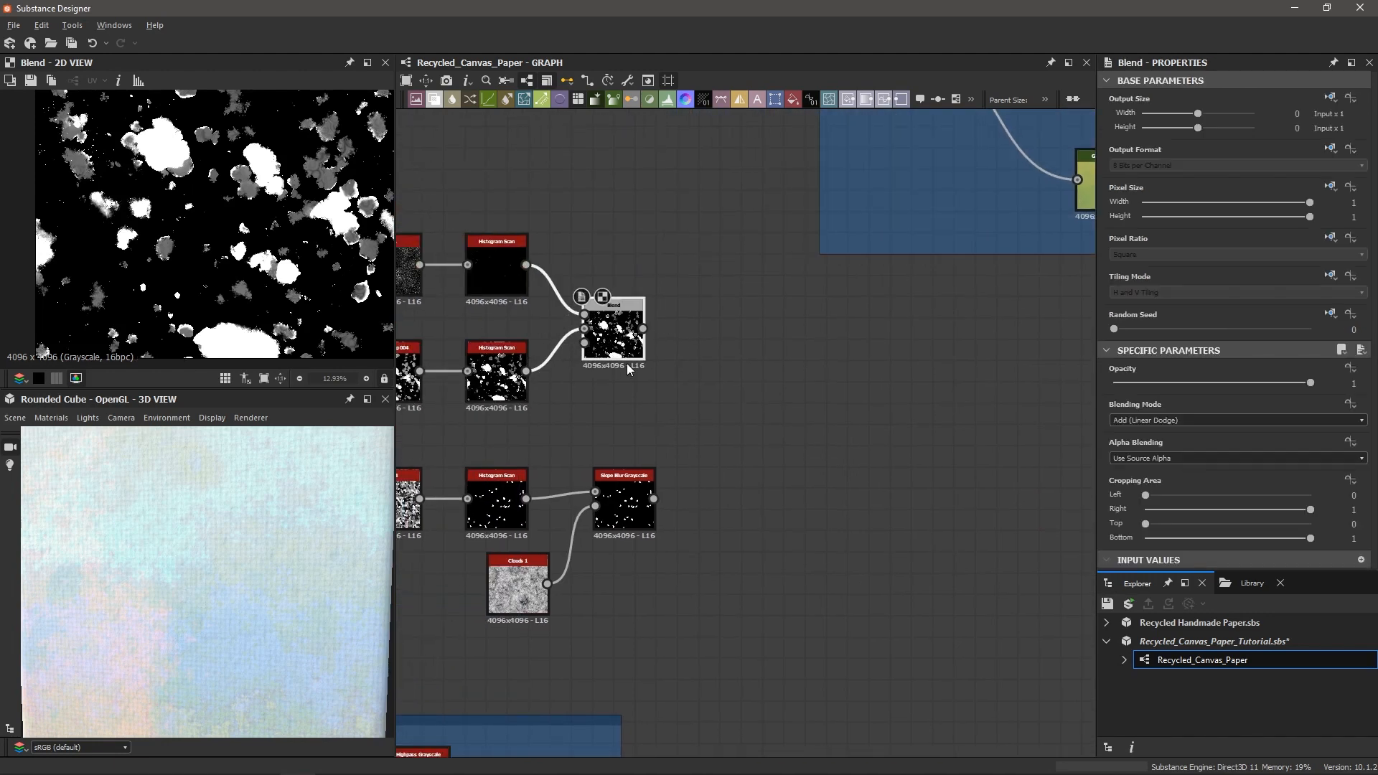
scroll(631, 377, down, 3)
click(633, 356)
middle_drag(856, 441, 794, 454)
scroll(875, 455, up, 2)
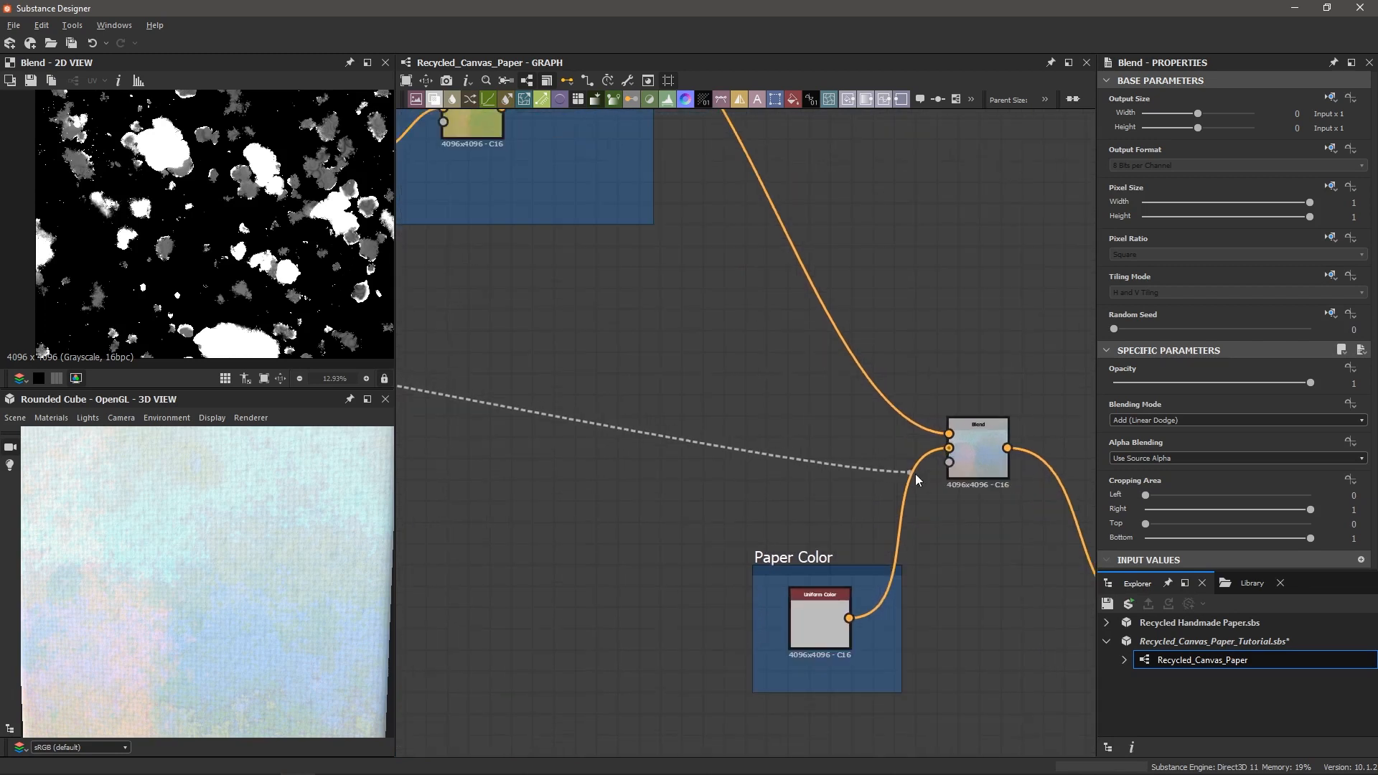
scroll(917, 472, up, 1)
click(957, 462)
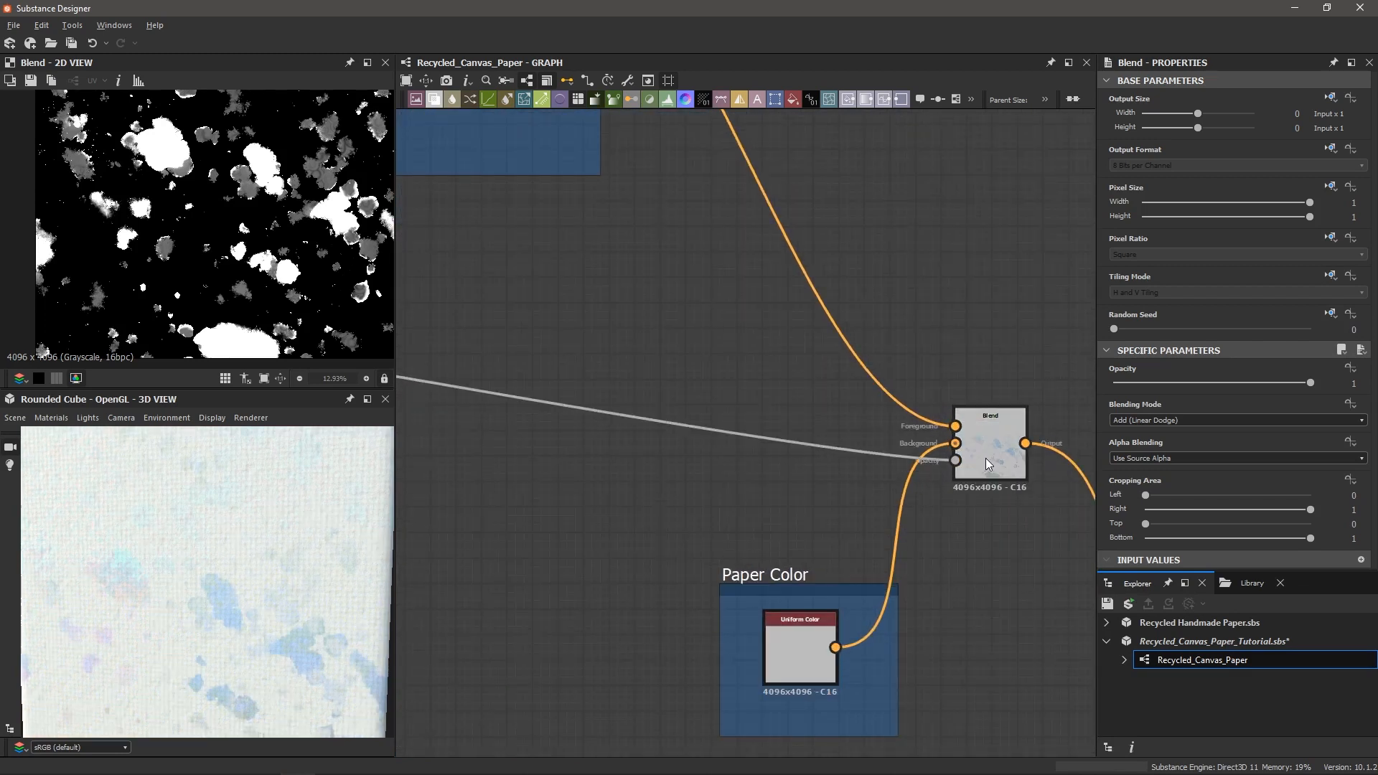
- Examine the masked color Blend in the 2D view and its stains on the rounded cube
scroll(986, 445, down, 3)
middle_drag(988, 387, 710, 321)
scroll(703, 411, up, 3)
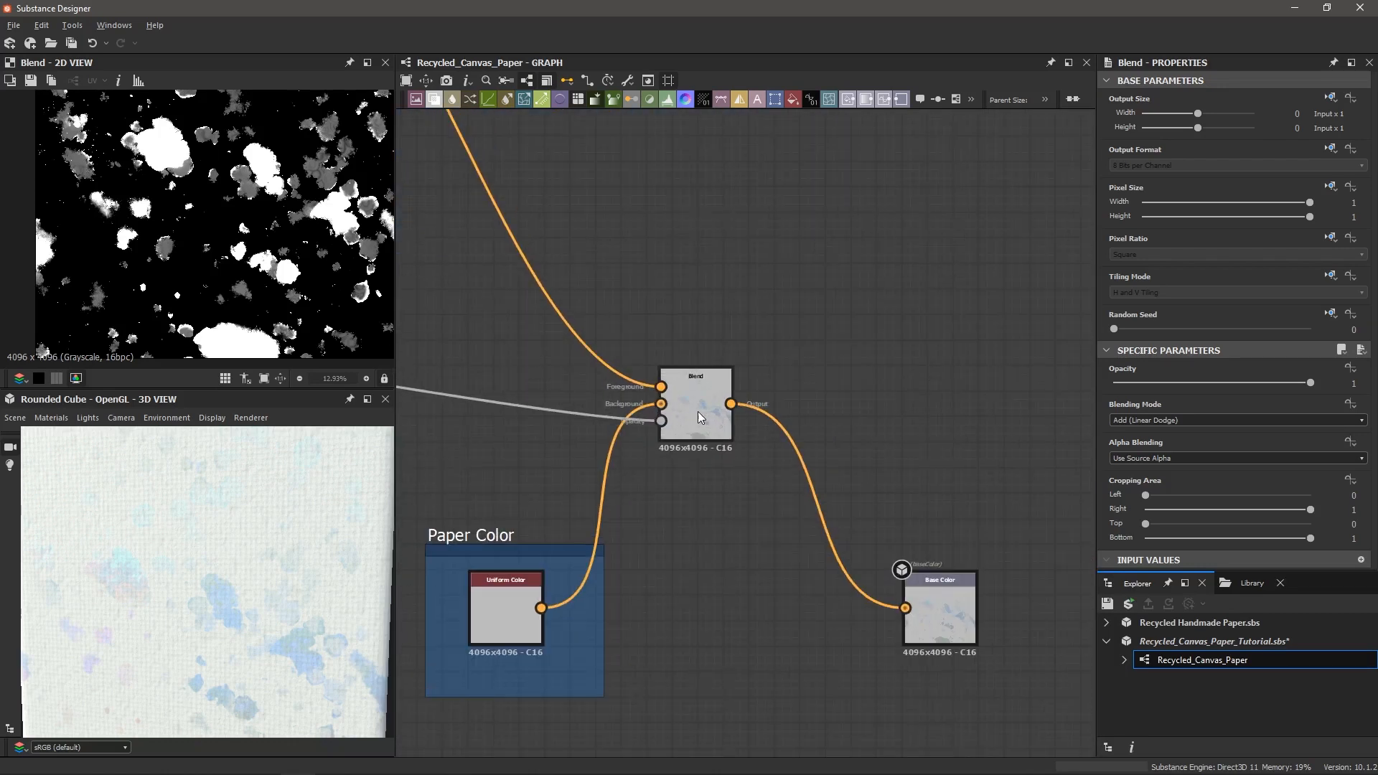
double_click(698, 411)
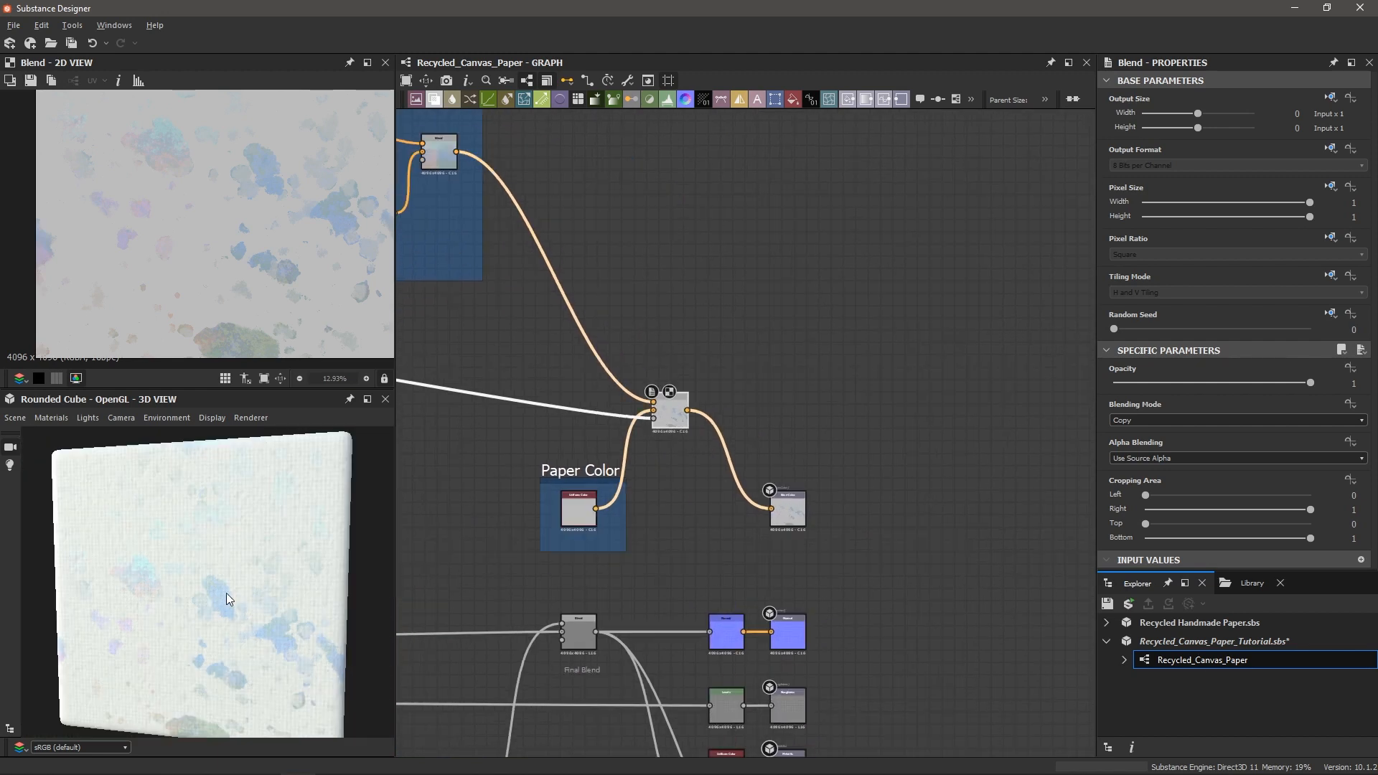
scroll(273, 567, up, 5)
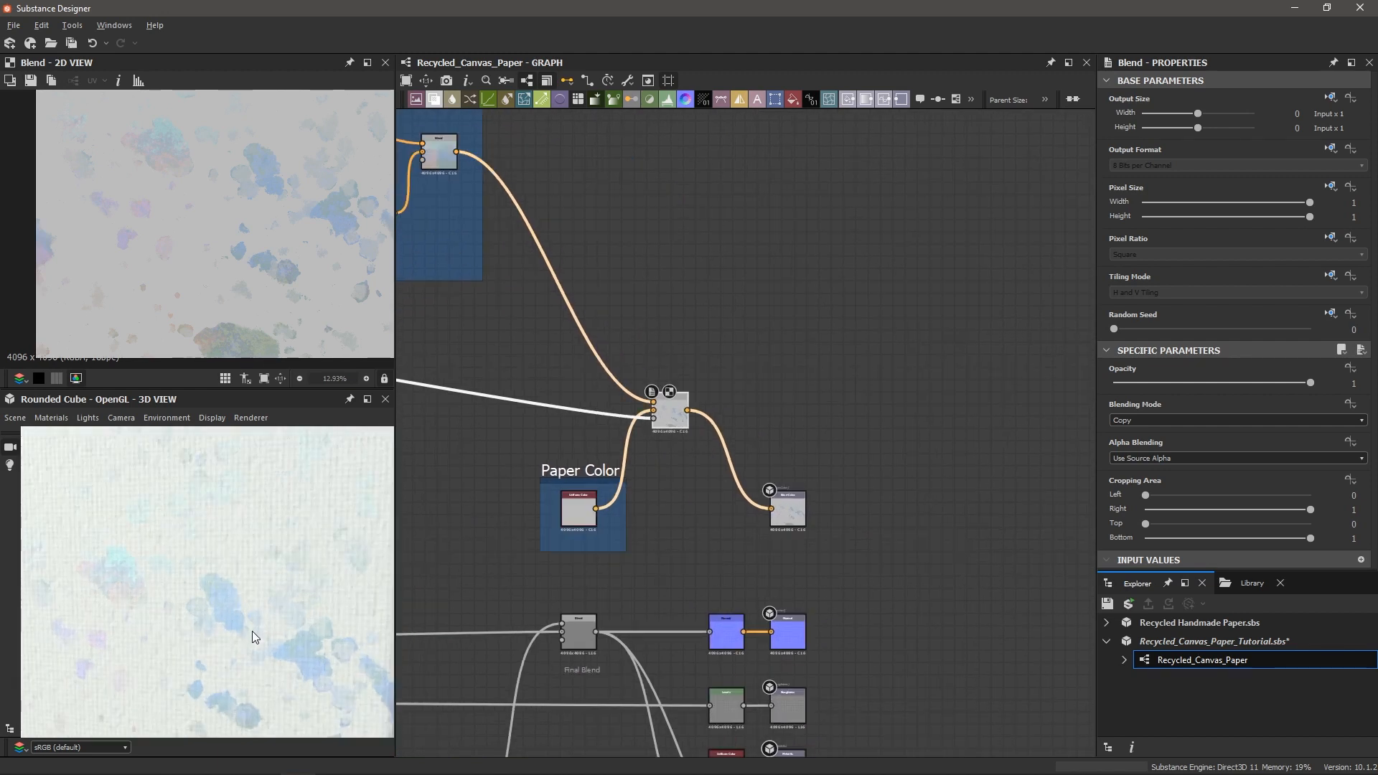
drag(252, 631, 195, 566)
scroll(196, 566, down, 3)
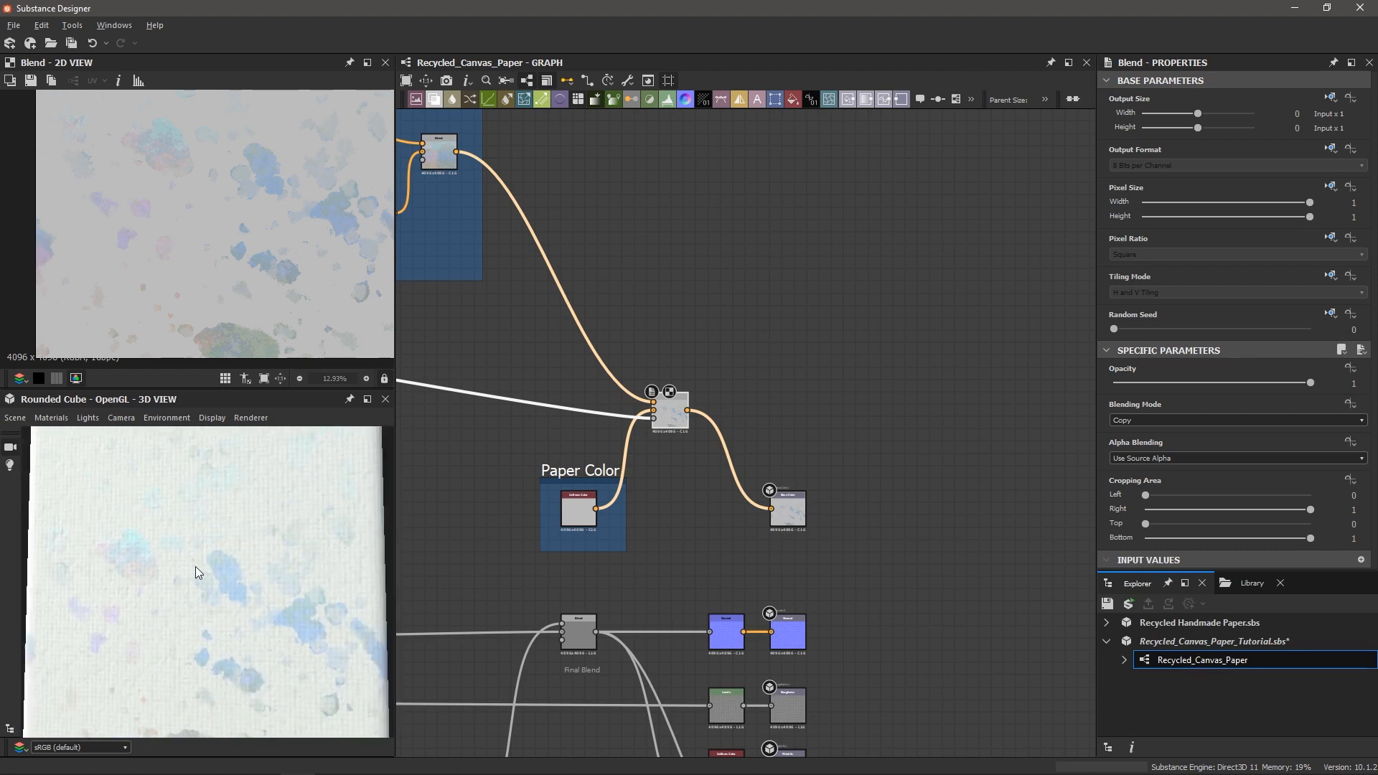
scroll(491, 465, down, 1)
- Connect the Slope Blur Grayscale output to the final color Blend's opacity in place of the dirt and grunge mask, and inspect the cube
middle_drag(491, 470, 661, 467)
scroll(661, 466, down, 1)
scroll(566, 444, up, 2)
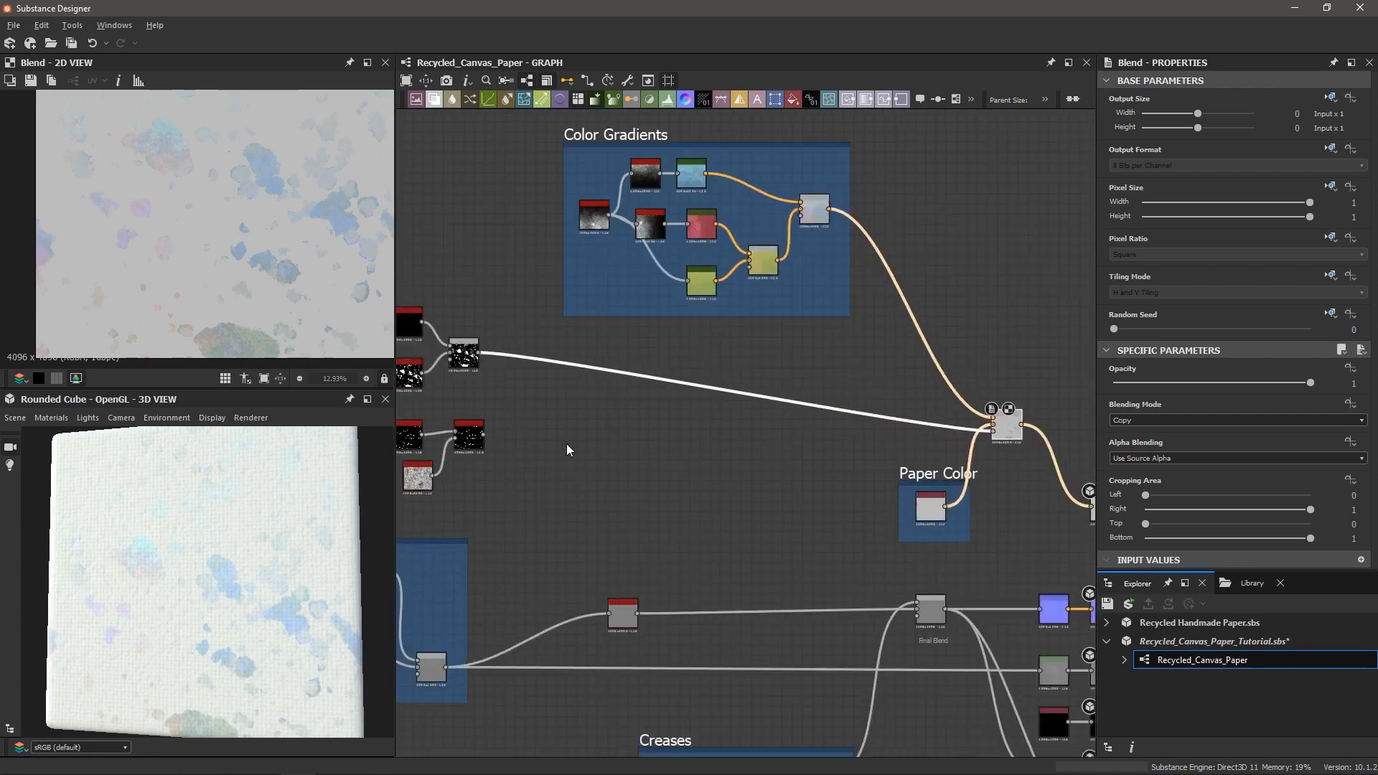
scroll(480, 442, up, 2)
drag(447, 431, 904, 464)
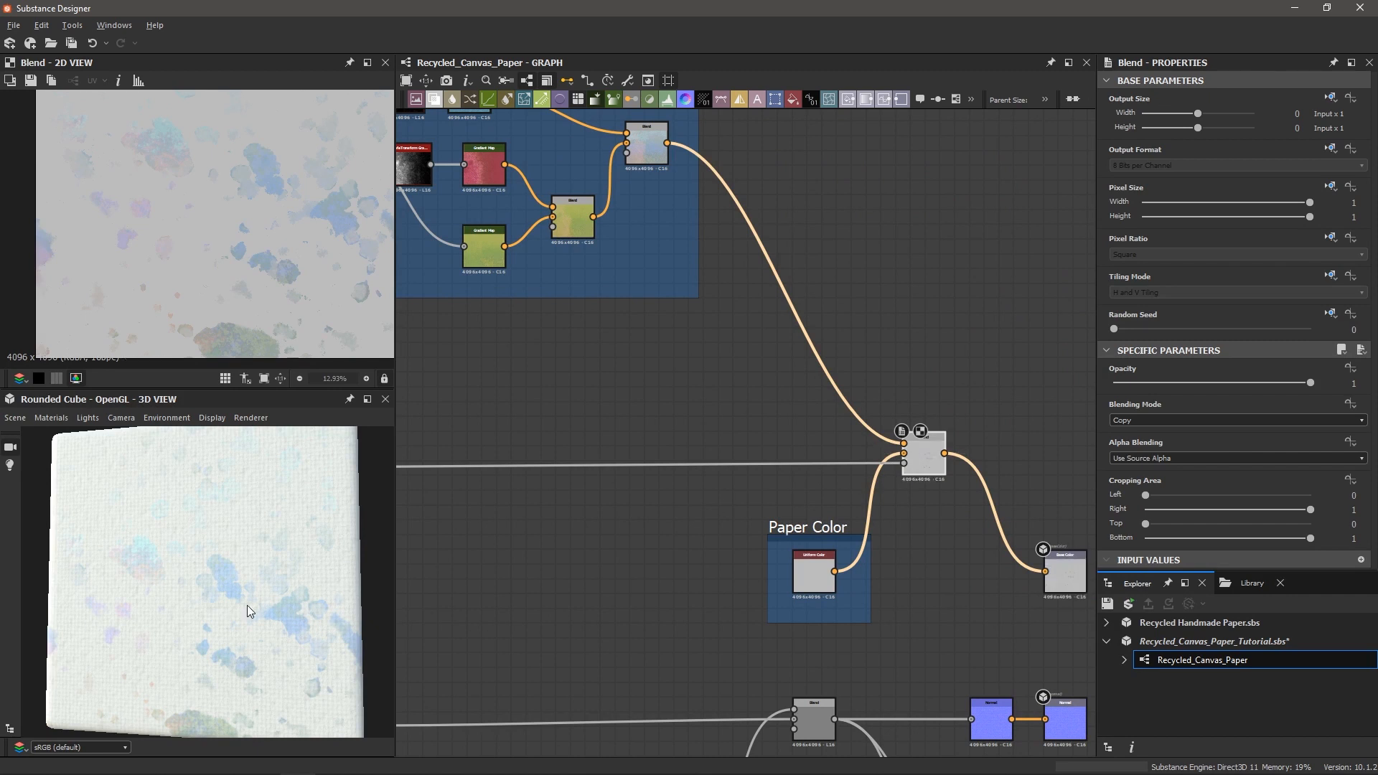
scroll(244, 610, up, 3)
mouse_move(263, 629)
mouse_down()
mouse_move(242, 626)
mouse_move(249, 610)
mouse_move(231, 619)
mouse_move(257, 632)
mouse_up()
scroll(248, 610, down, 3)
scroll(248, 610, down, 2)
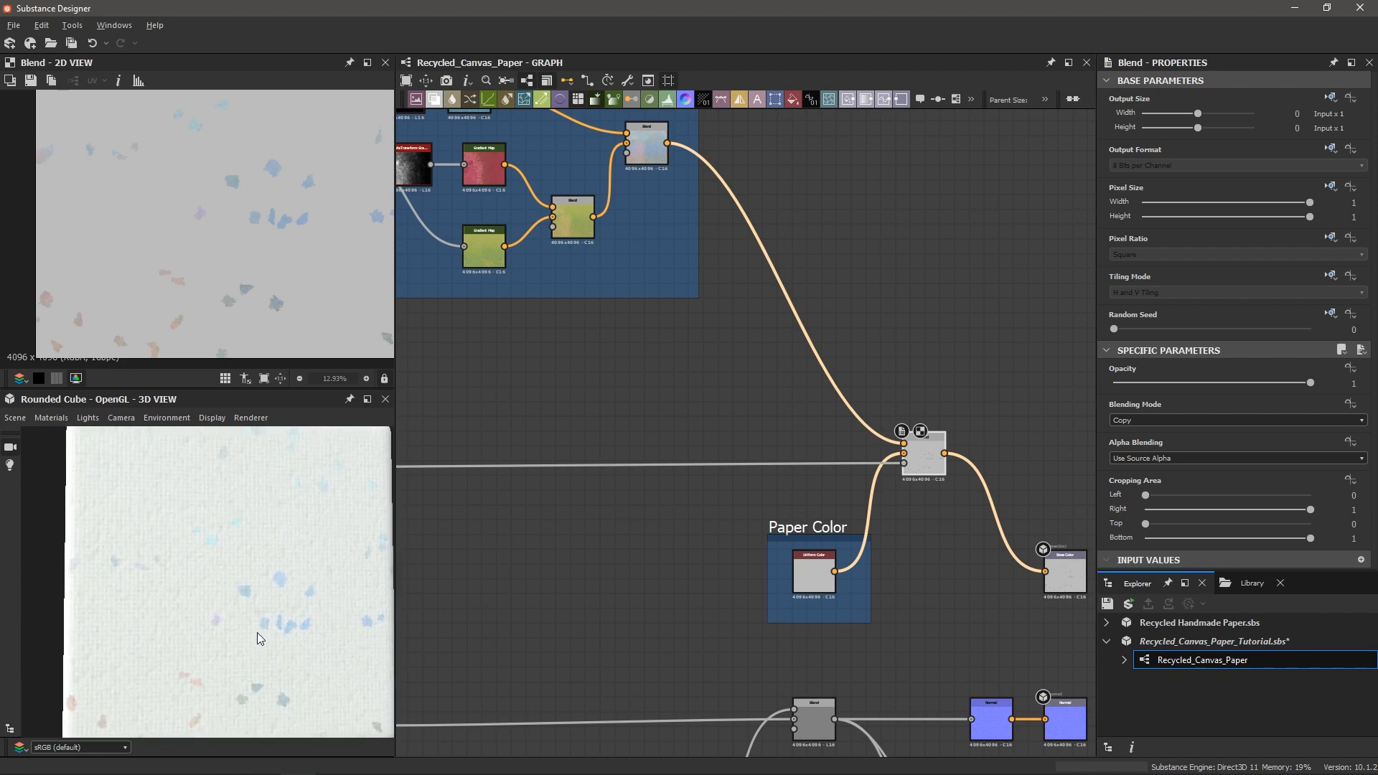
- Move the dirt, grunge and cells mask nodes up together to leave more room above the Paper frame
scroll(498, 402, down, 4)
middle_drag(541, 419, 601, 422)
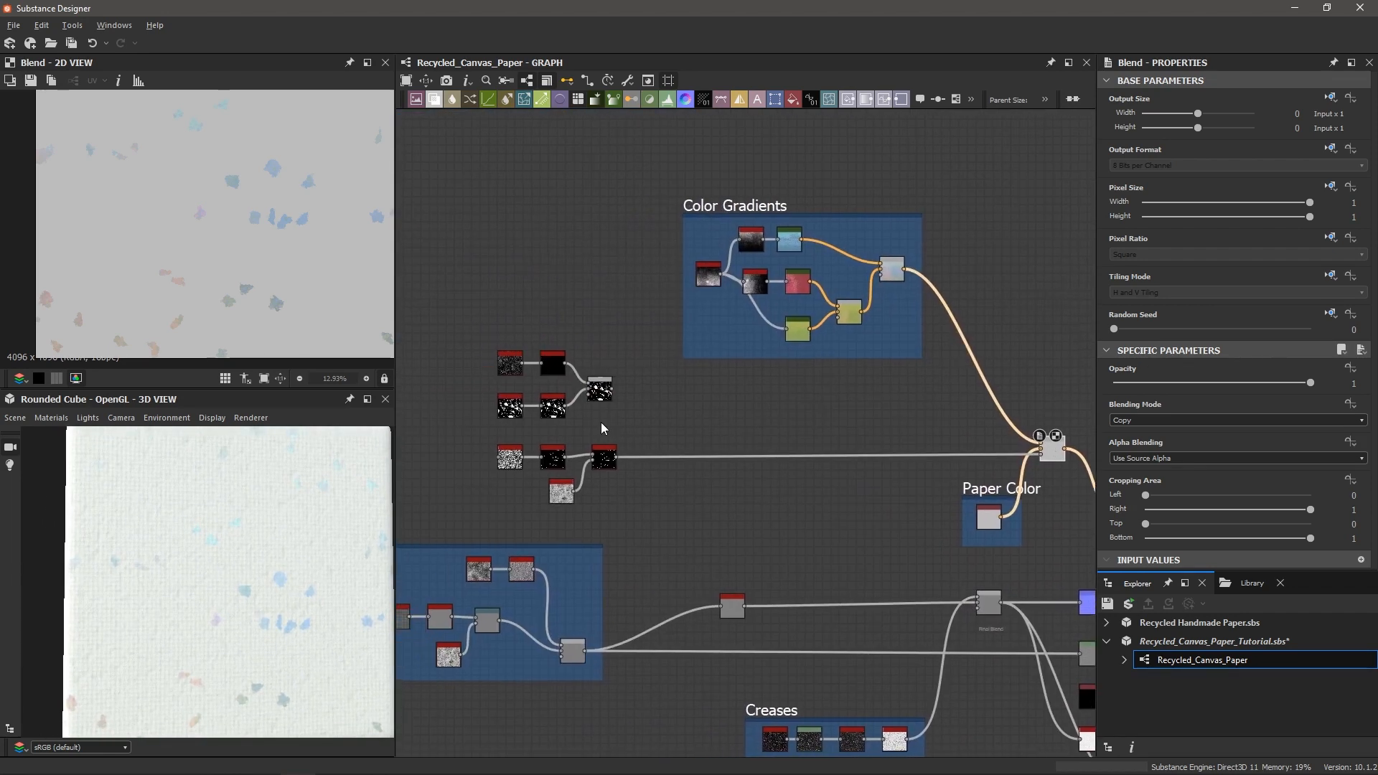
scroll(600, 422, up, 3)
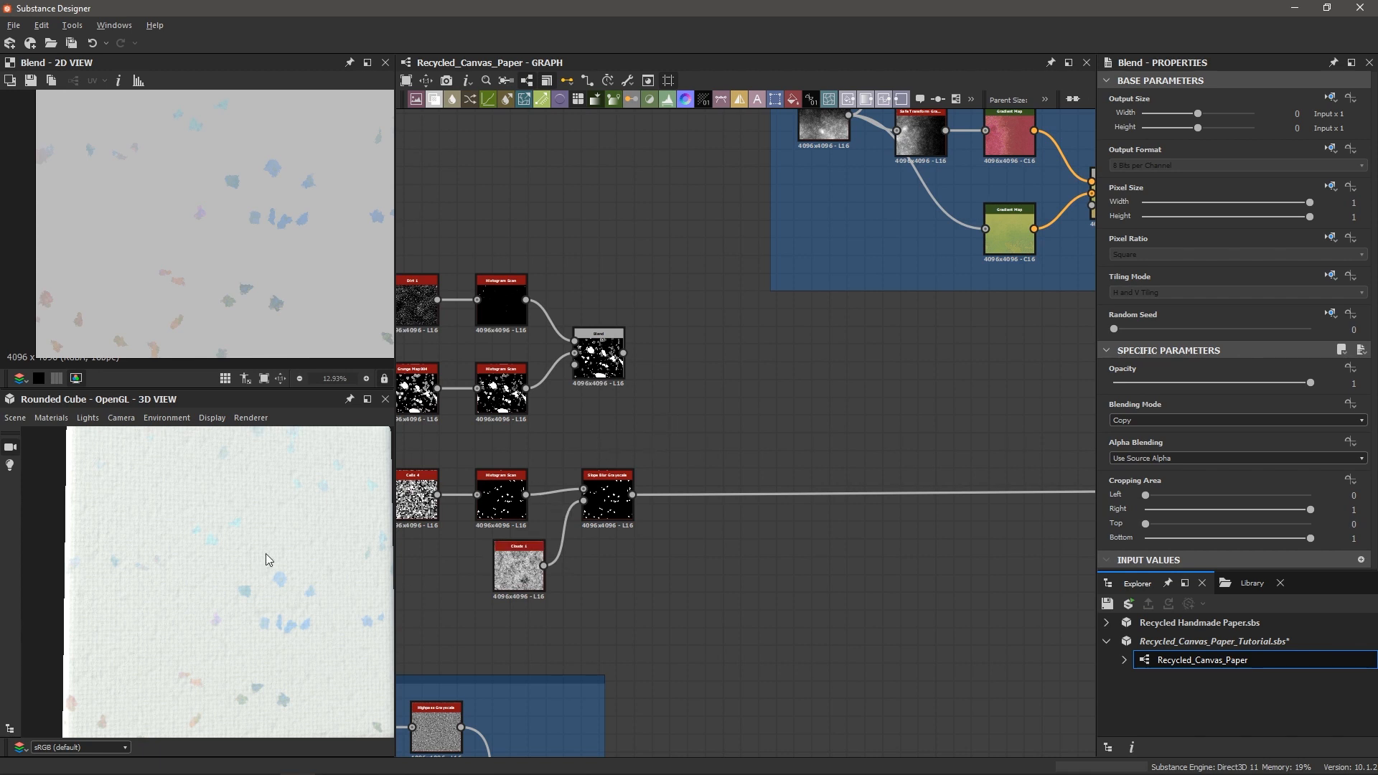
scroll(724, 457, down, 3)
drag(494, 324, 662, 408)
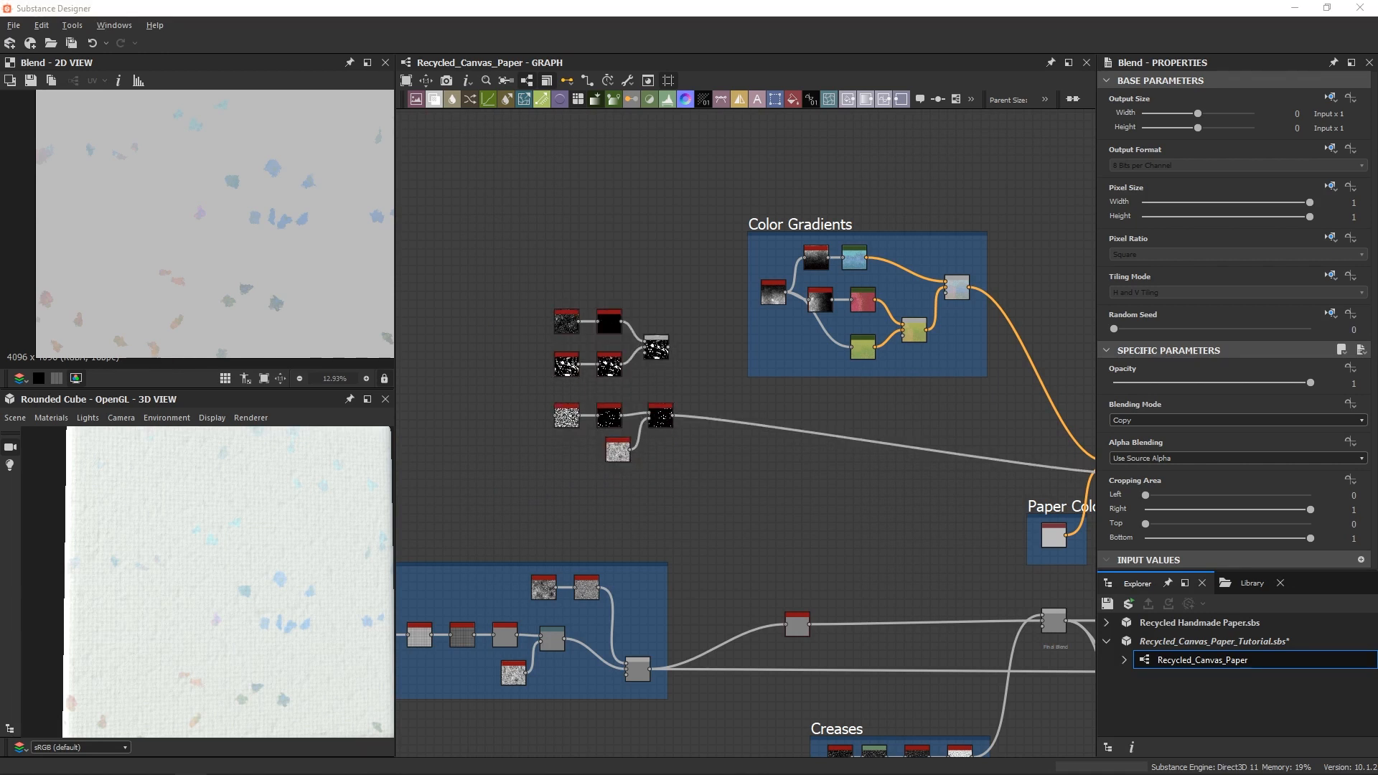
- Bring the SubstanceDesignerLogoHiRes image into the graph as a Bitmap node below the Clouds 1 node
drag(0, 367, 574, 520)
click(592, 543)
scroll(586, 507, up, 3)
scroll(575, 520, up, 4)
click(738, 504)
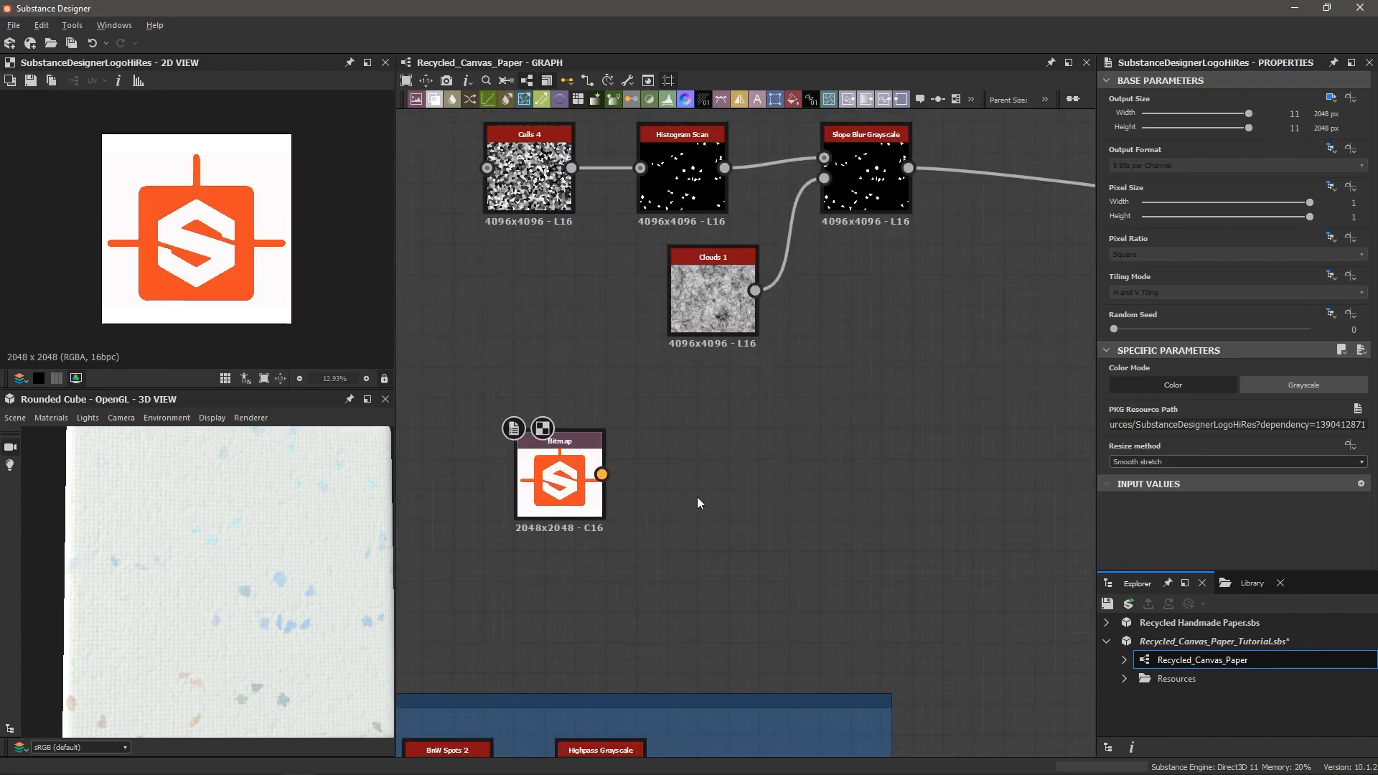
middle_drag(696, 496, 663, 460)
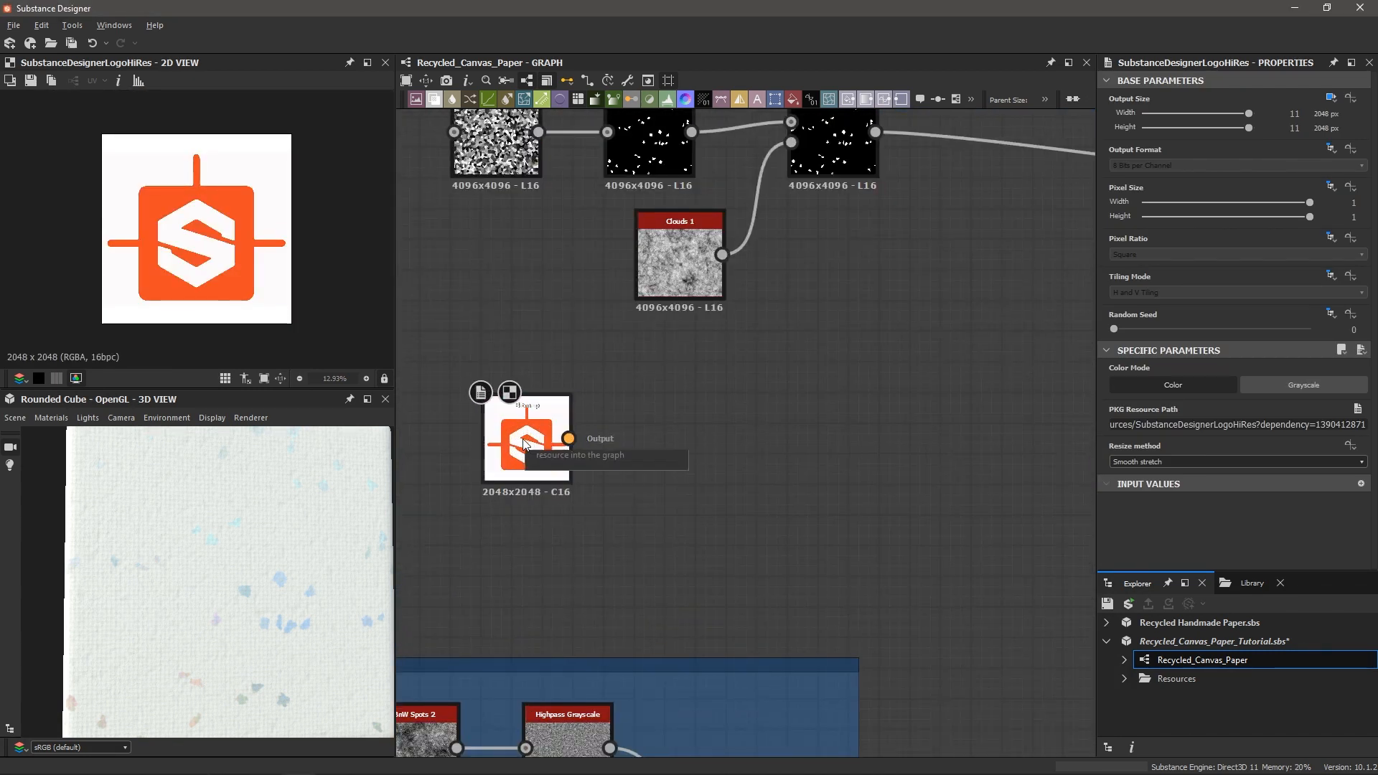
scroll(525, 445, up, 1)
click(524, 445)
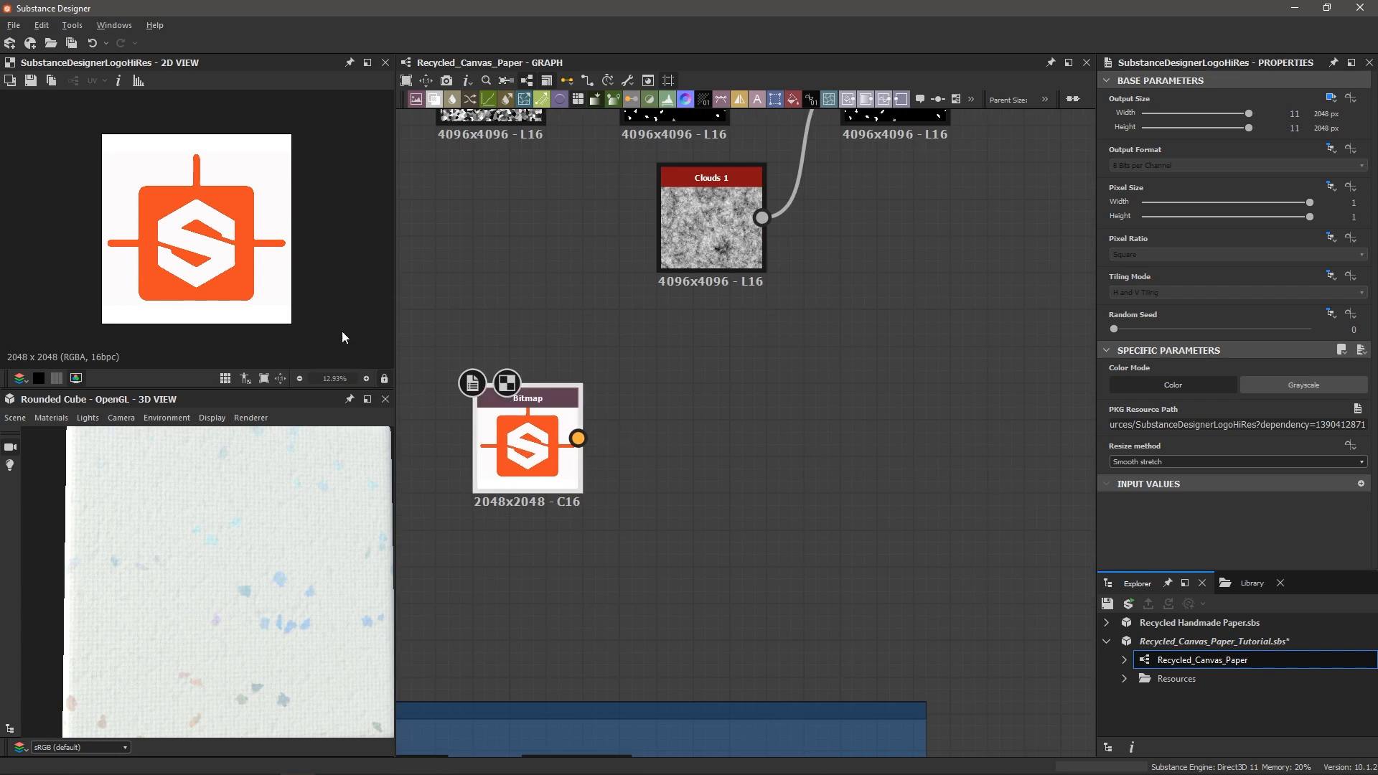
- Examine the logo Bitmap and its entry in the package's Resources folder
scroll(266, 276, down, 1)
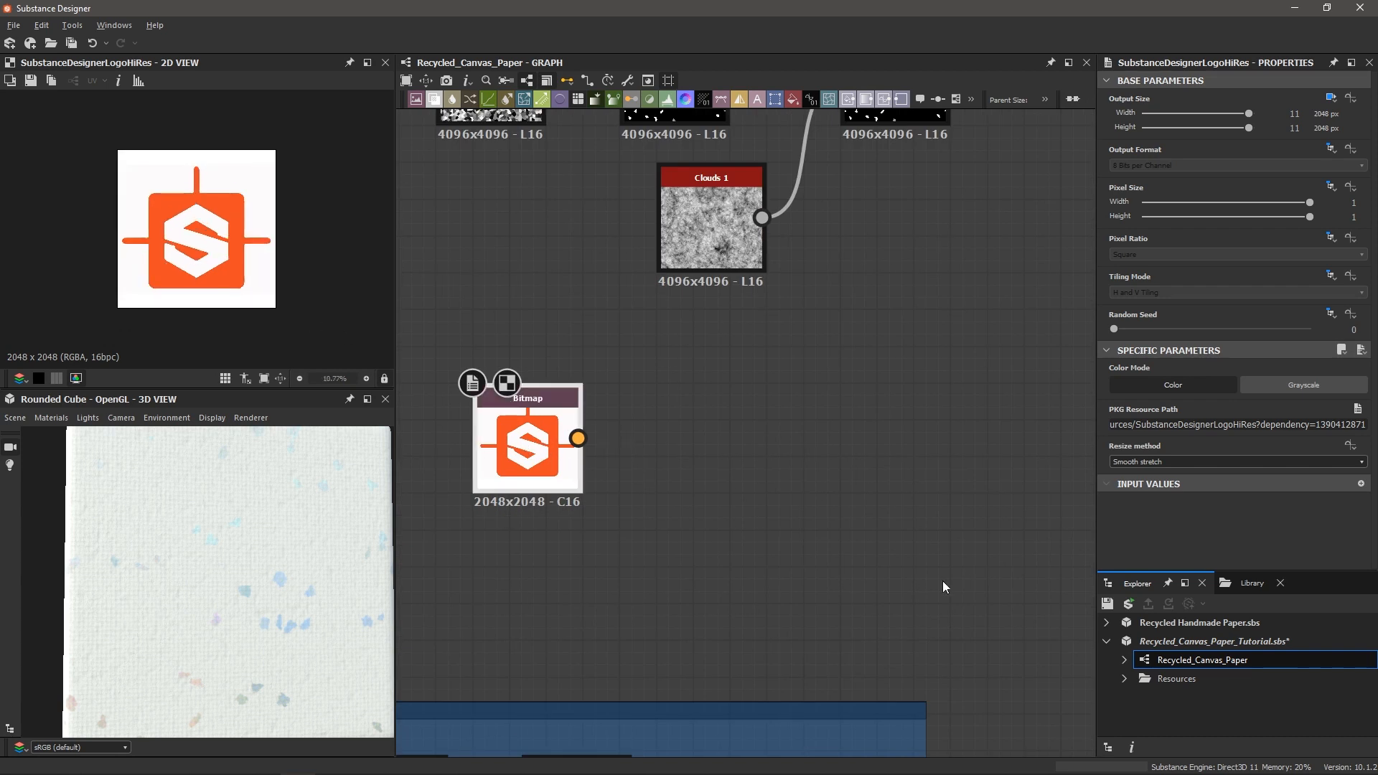
click(1125, 679)
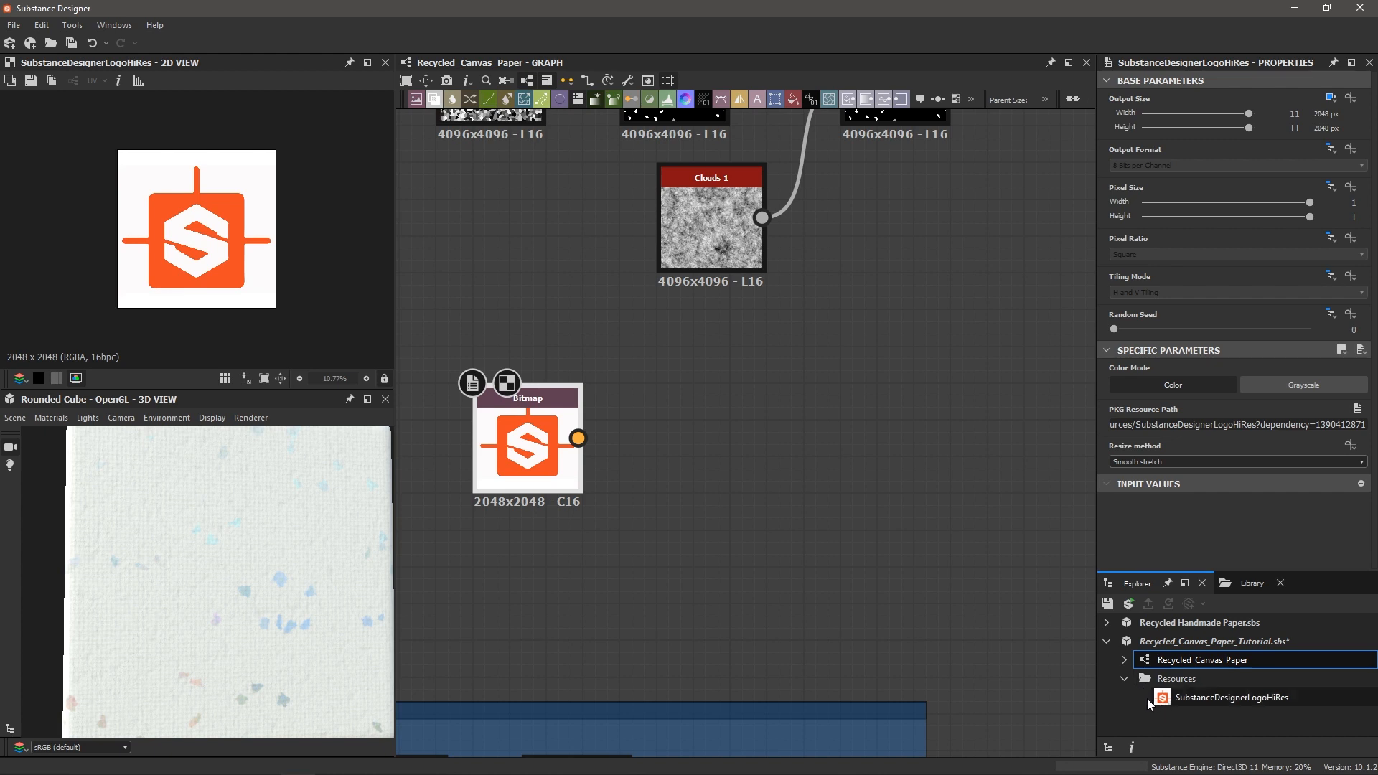
click(1124, 679)
middle_drag(614, 459, 673, 466)
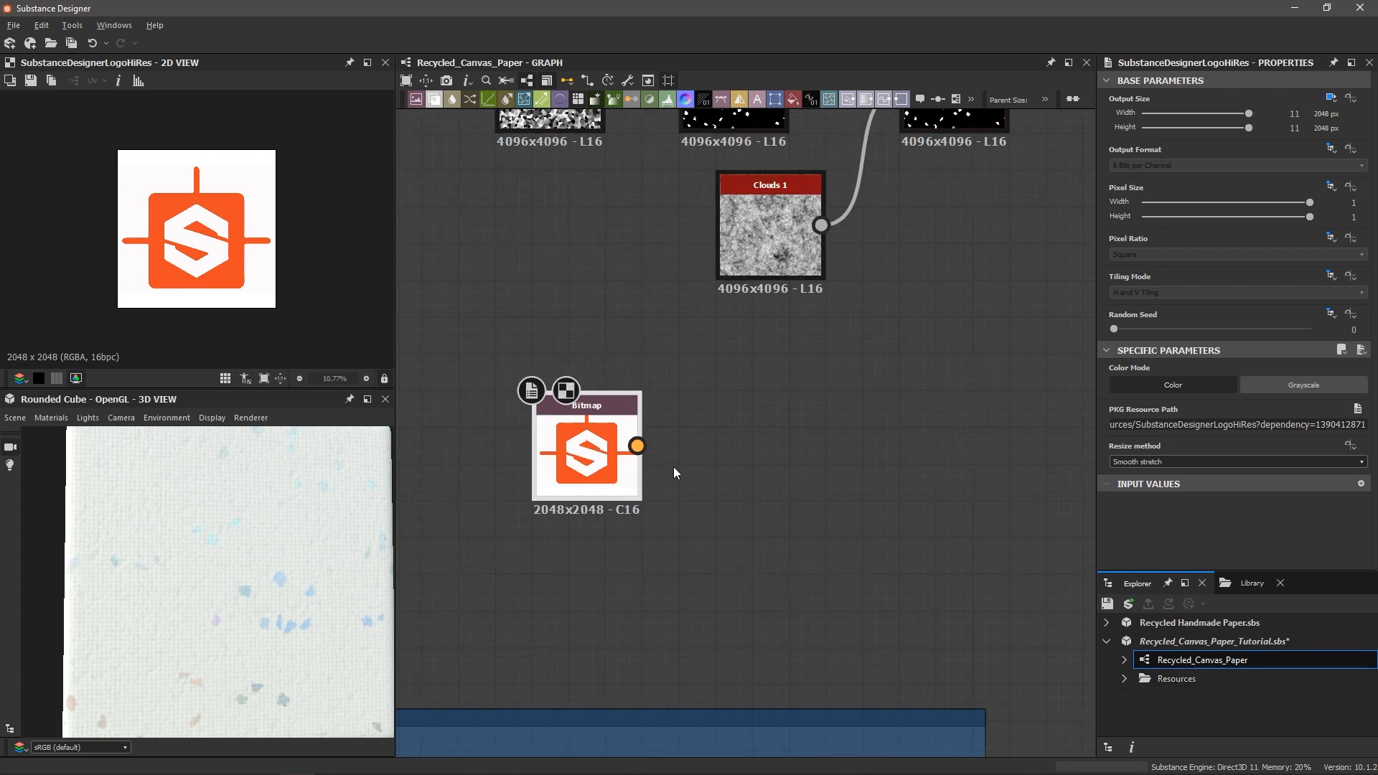
scroll(684, 480, up, 1)
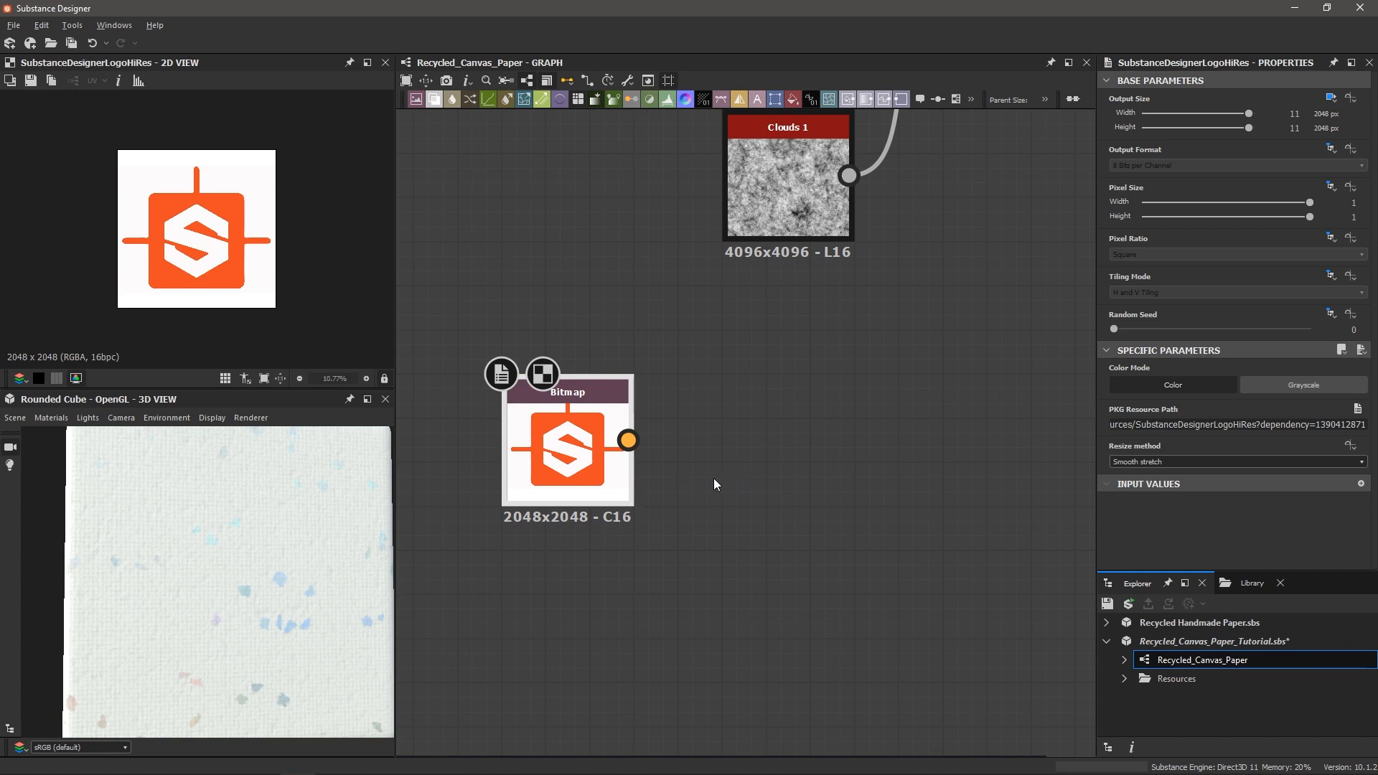
scroll(722, 485, down, 1)
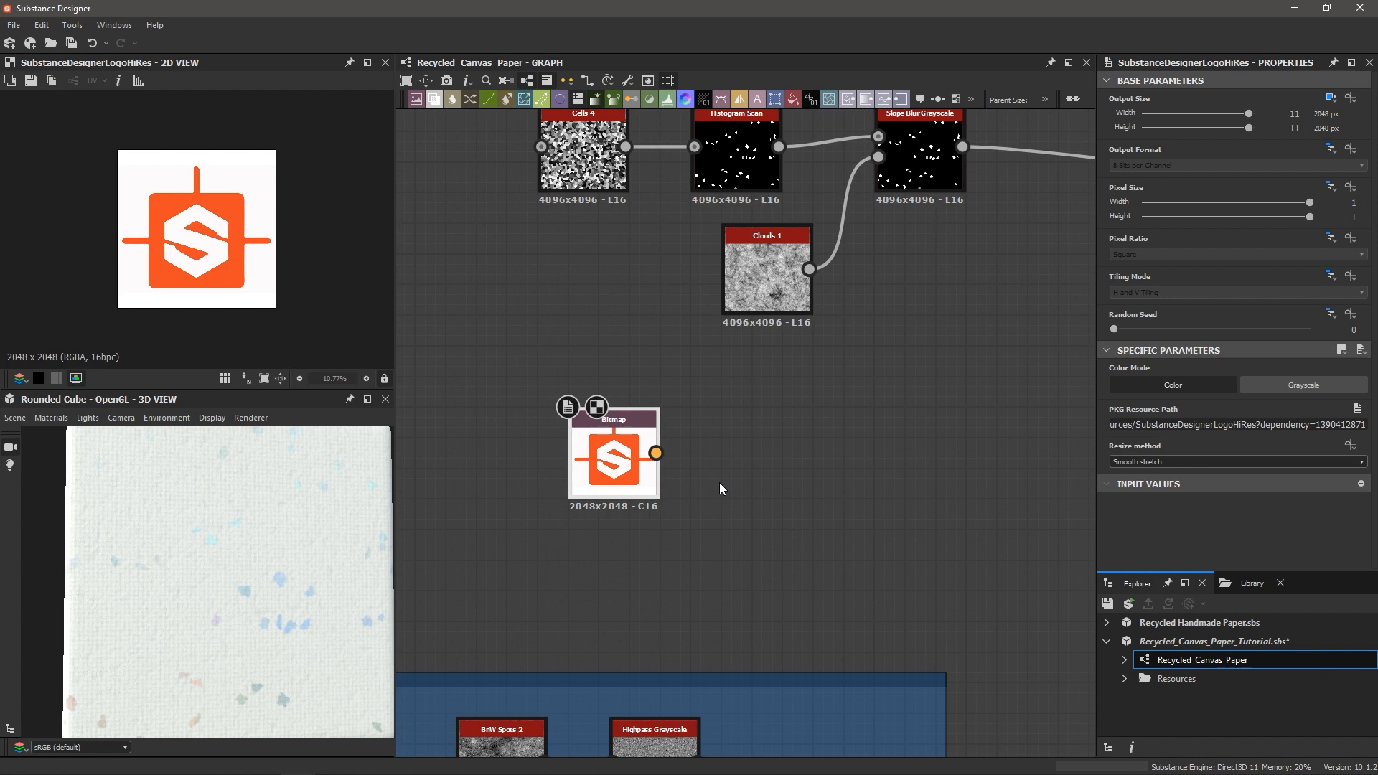
scroll(717, 483, up, 1)
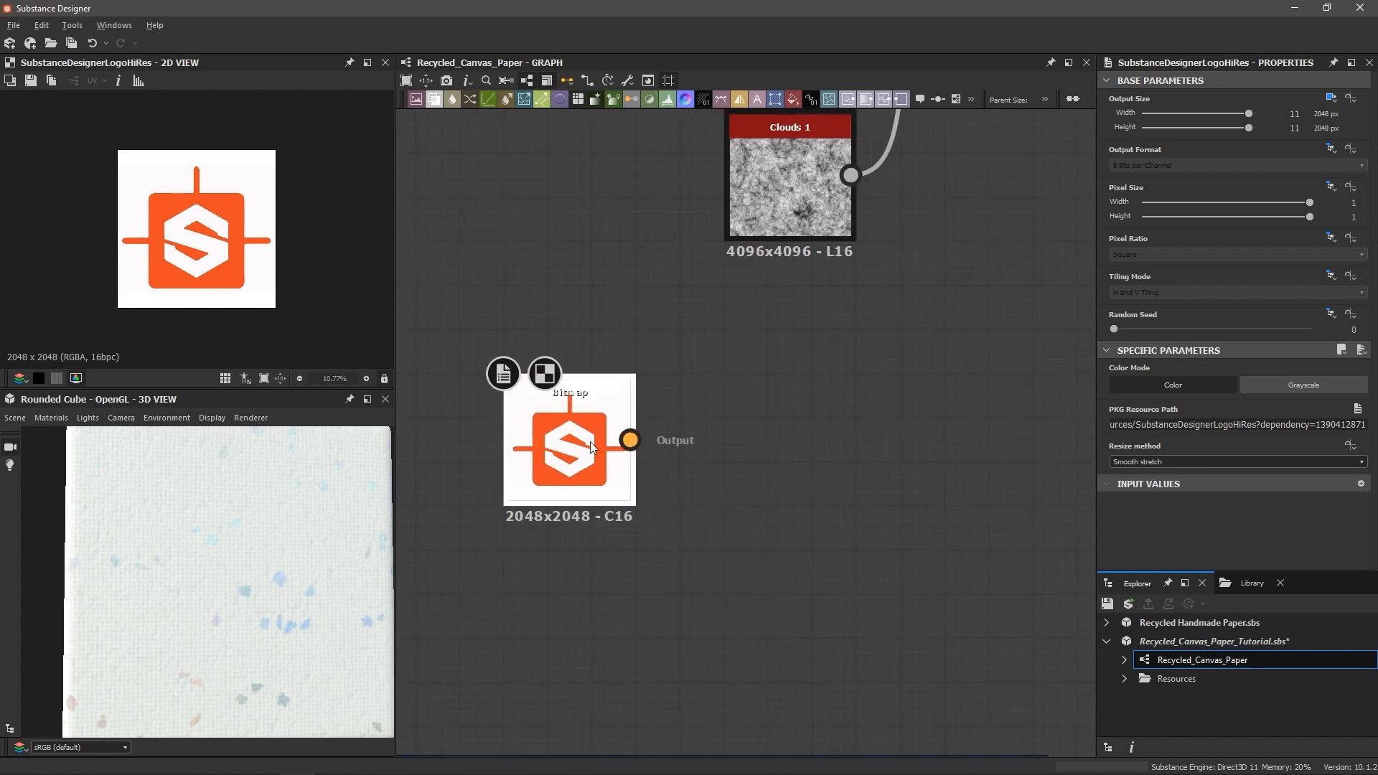
- Add a Grayscale Conversion node after the logo Bitmap
key(space)
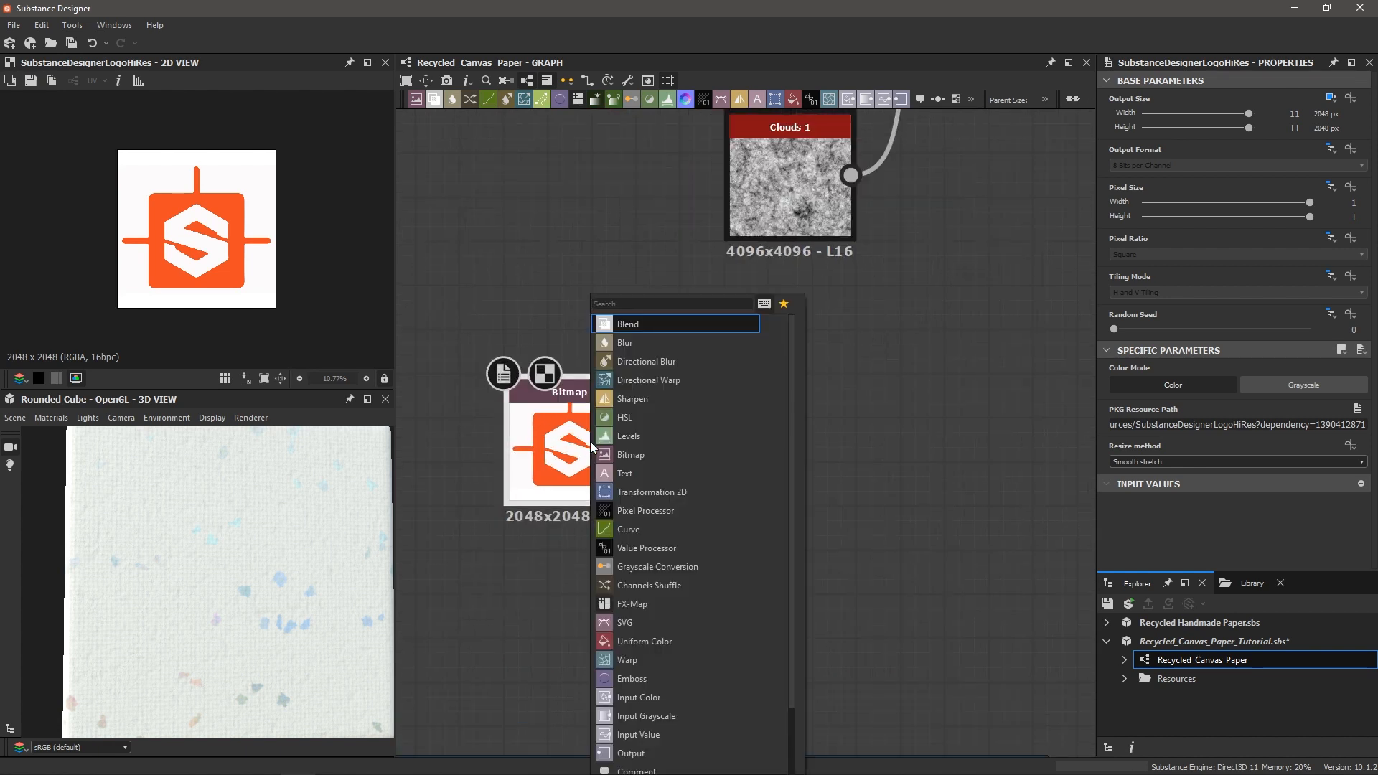
text(gra)
key(Return)
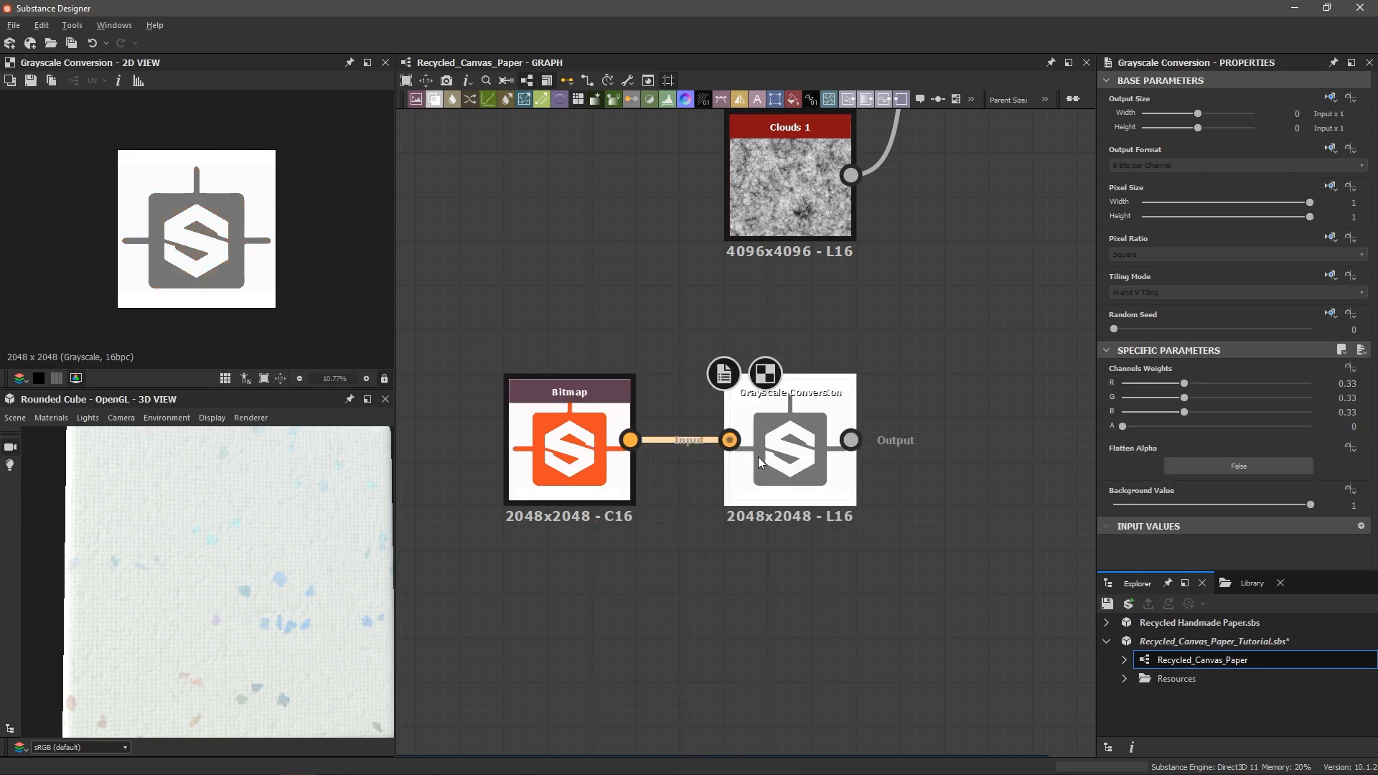
- Add a Quantize Grayscale node fed by the Grayscale Conversion
key(space)
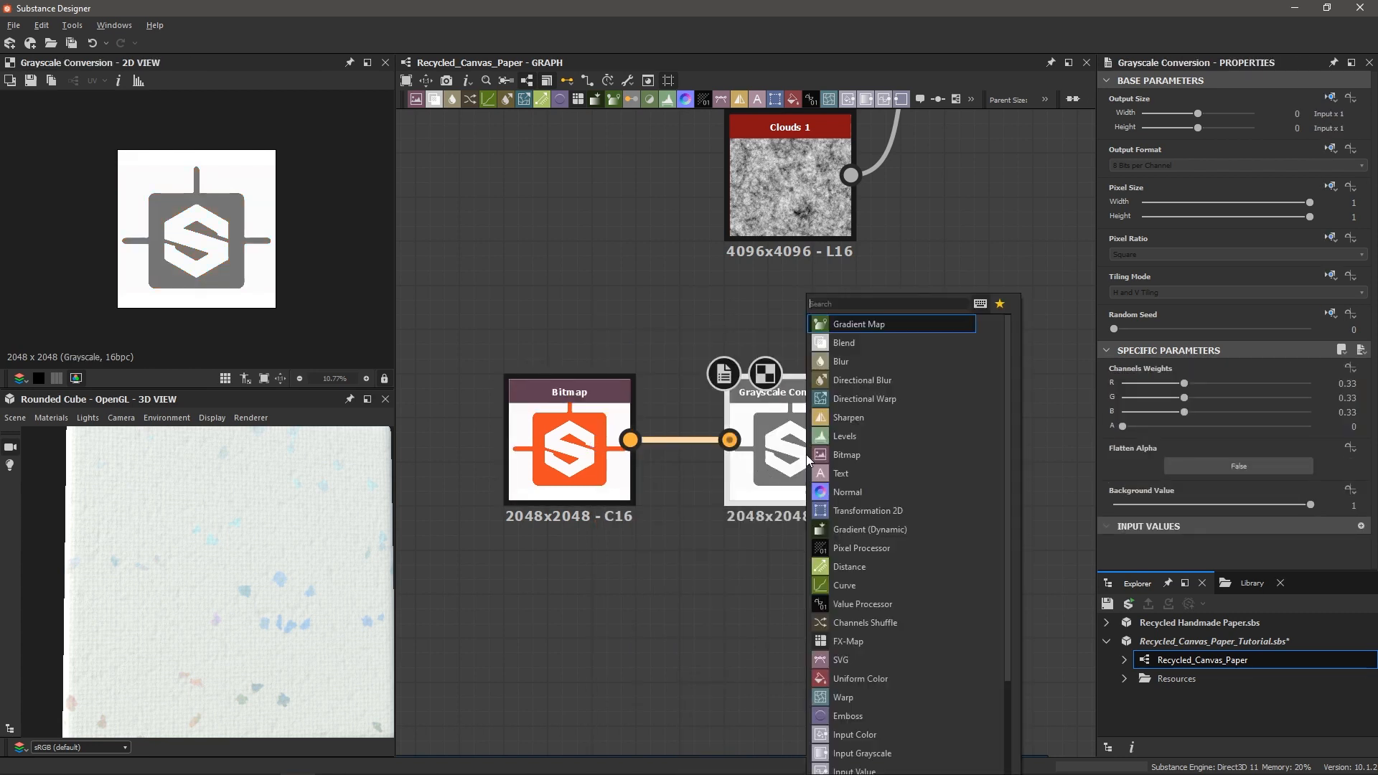
text(quan)
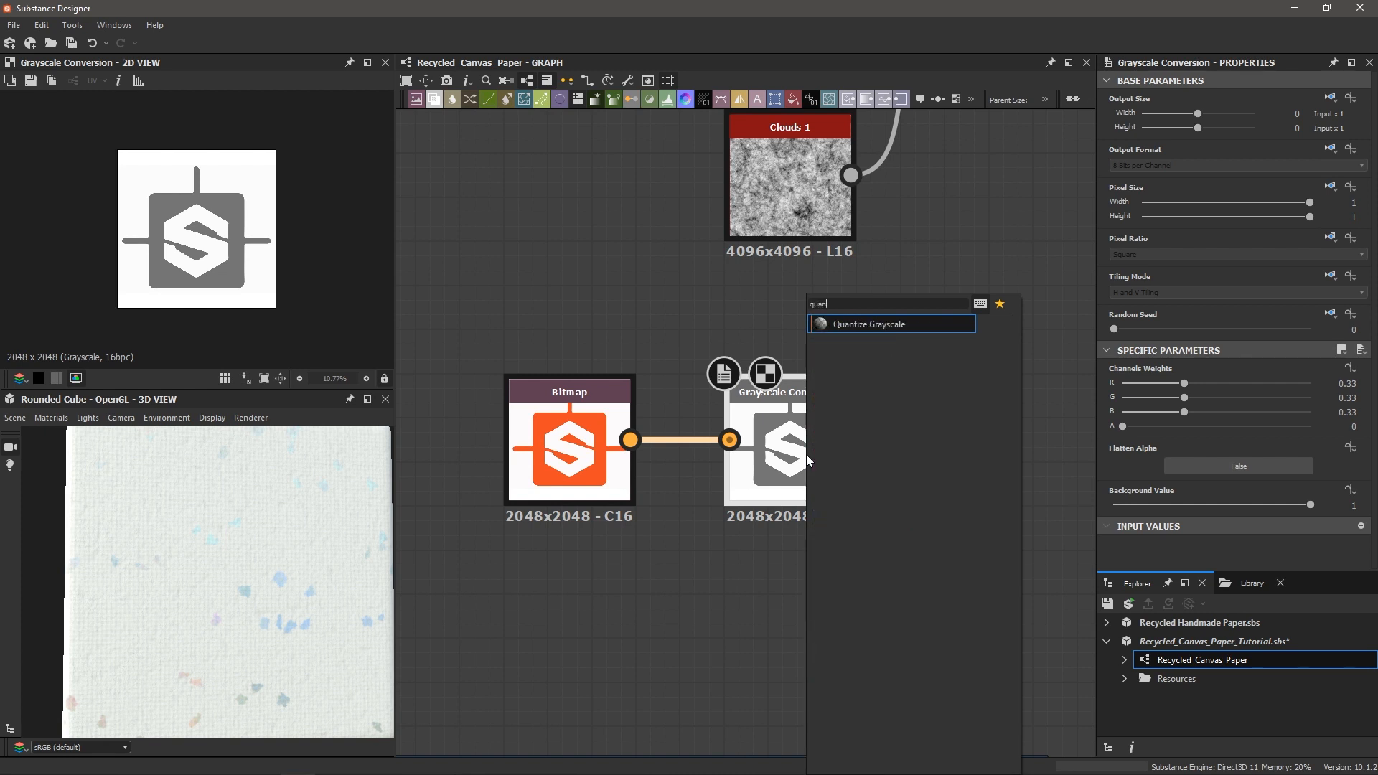
key(Return)
middle_drag(1026, 408, 890, 439)
scroll(891, 439, down, 2)
scroll(880, 456, up, 3)
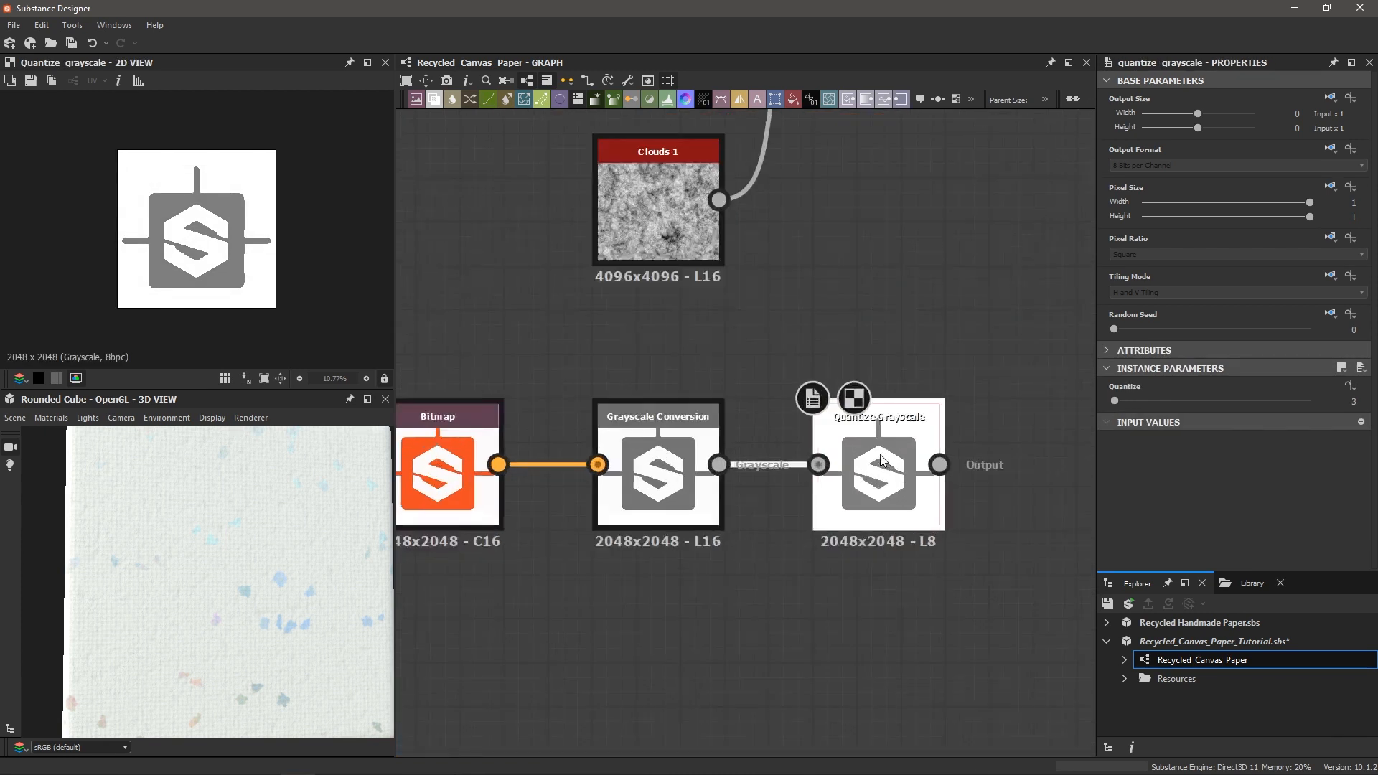
scroll(879, 452, down, 2)
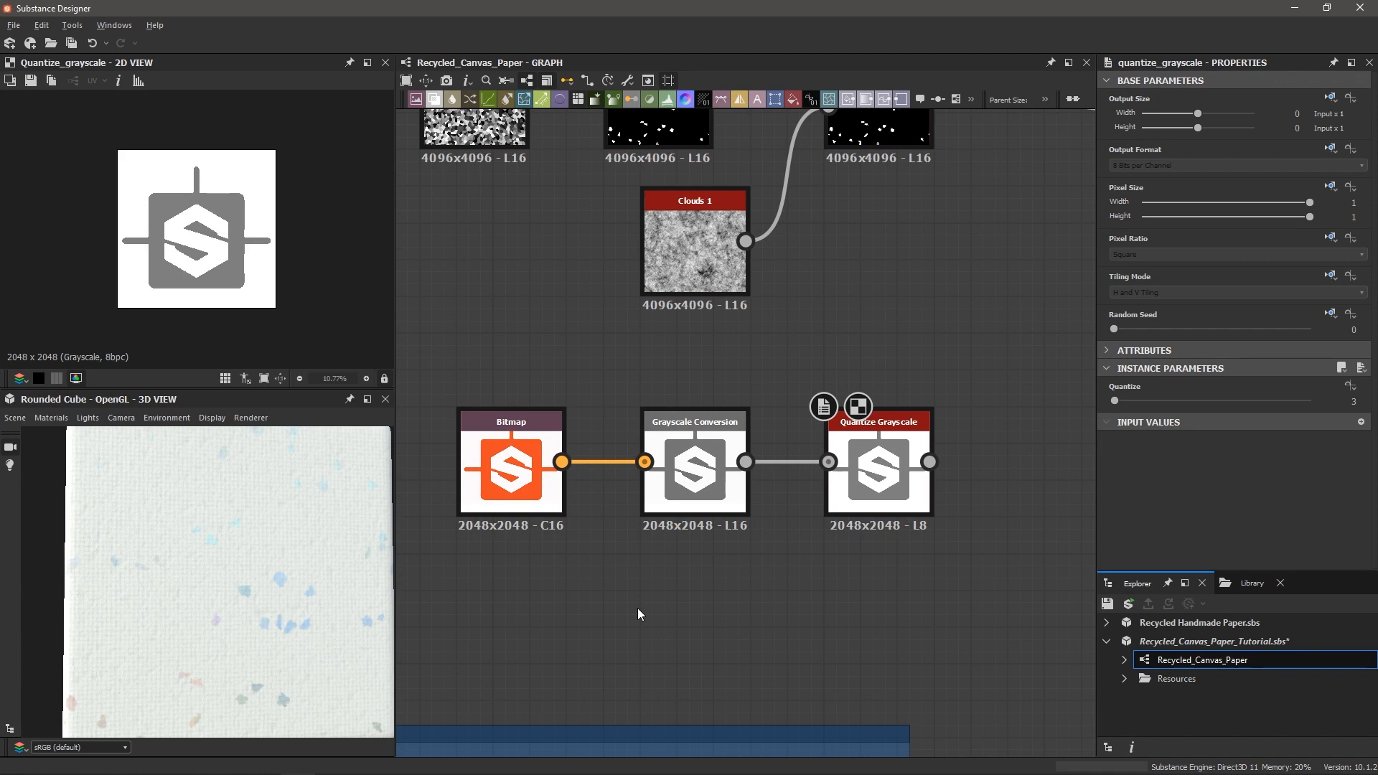
- Add a Shape node with the Paraboloid pattern and connect it to the Quantize Grayscale input, previewing the quantized result
key(space)
text(Hape)
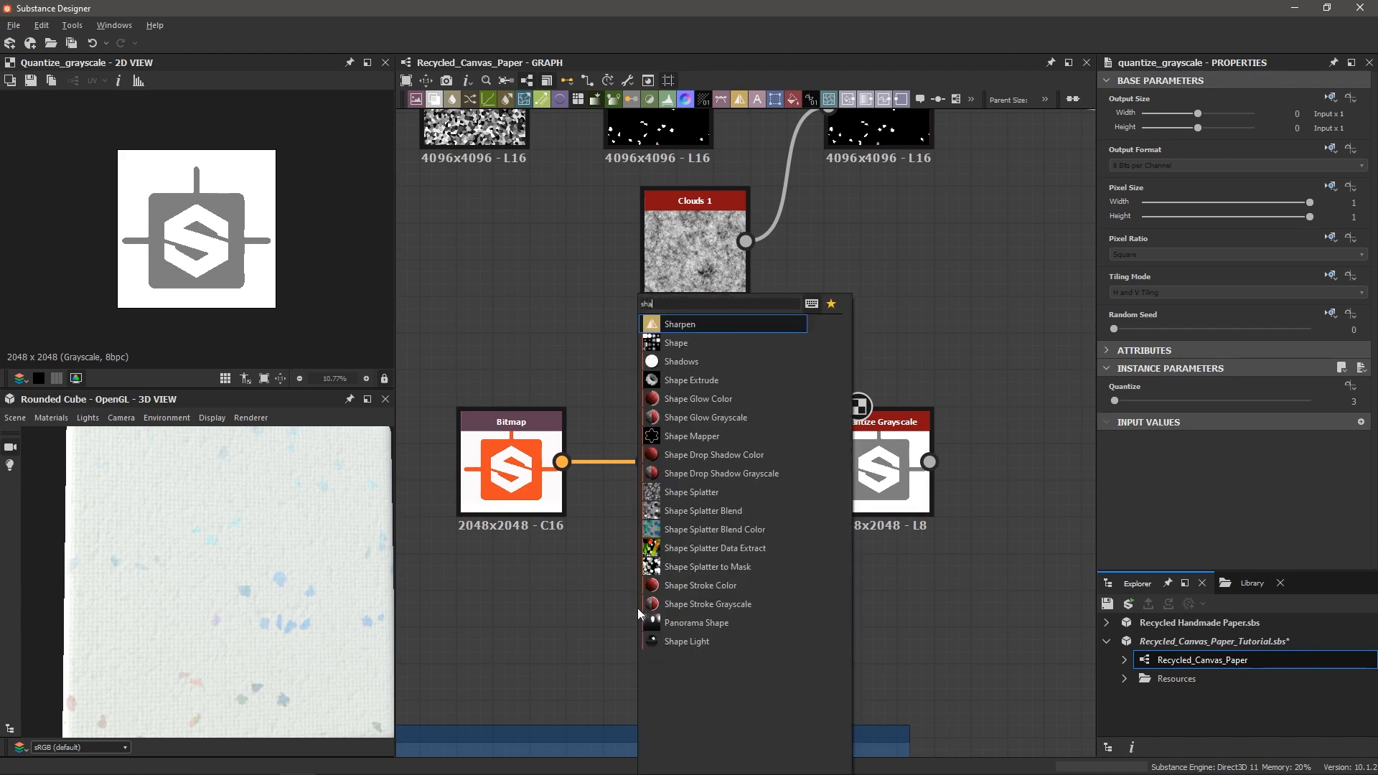
key(Return)
click(1155, 439)
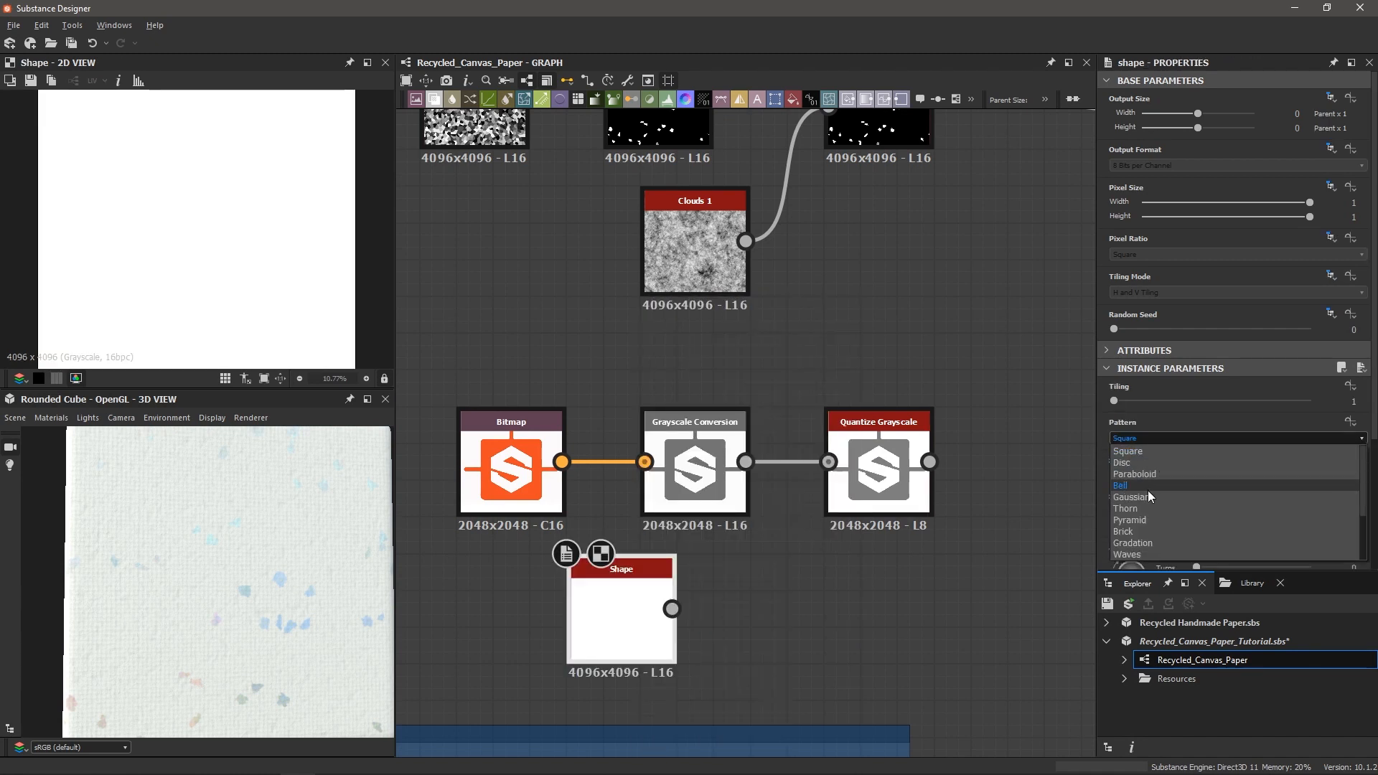
click(1166, 476)
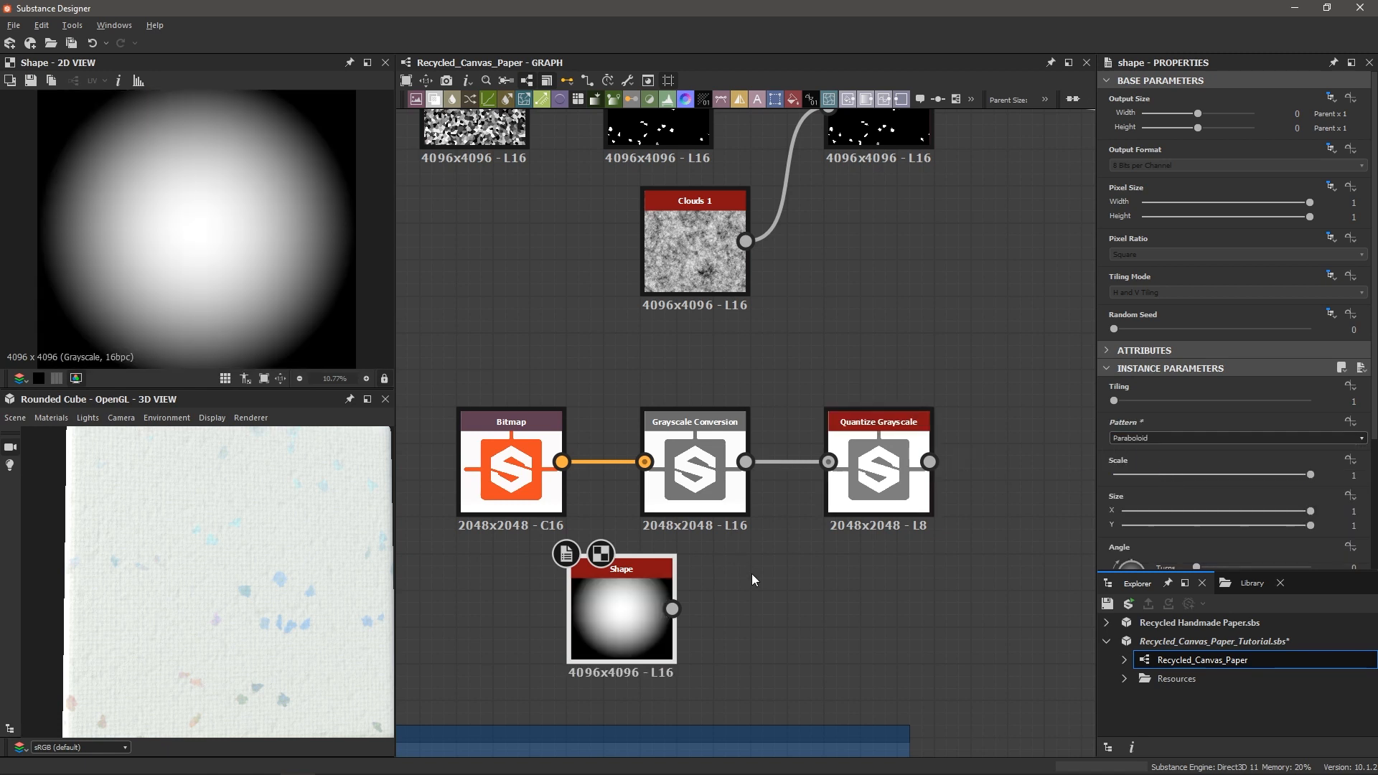
drag(671, 609, 894, 464)
double_click(895, 463)
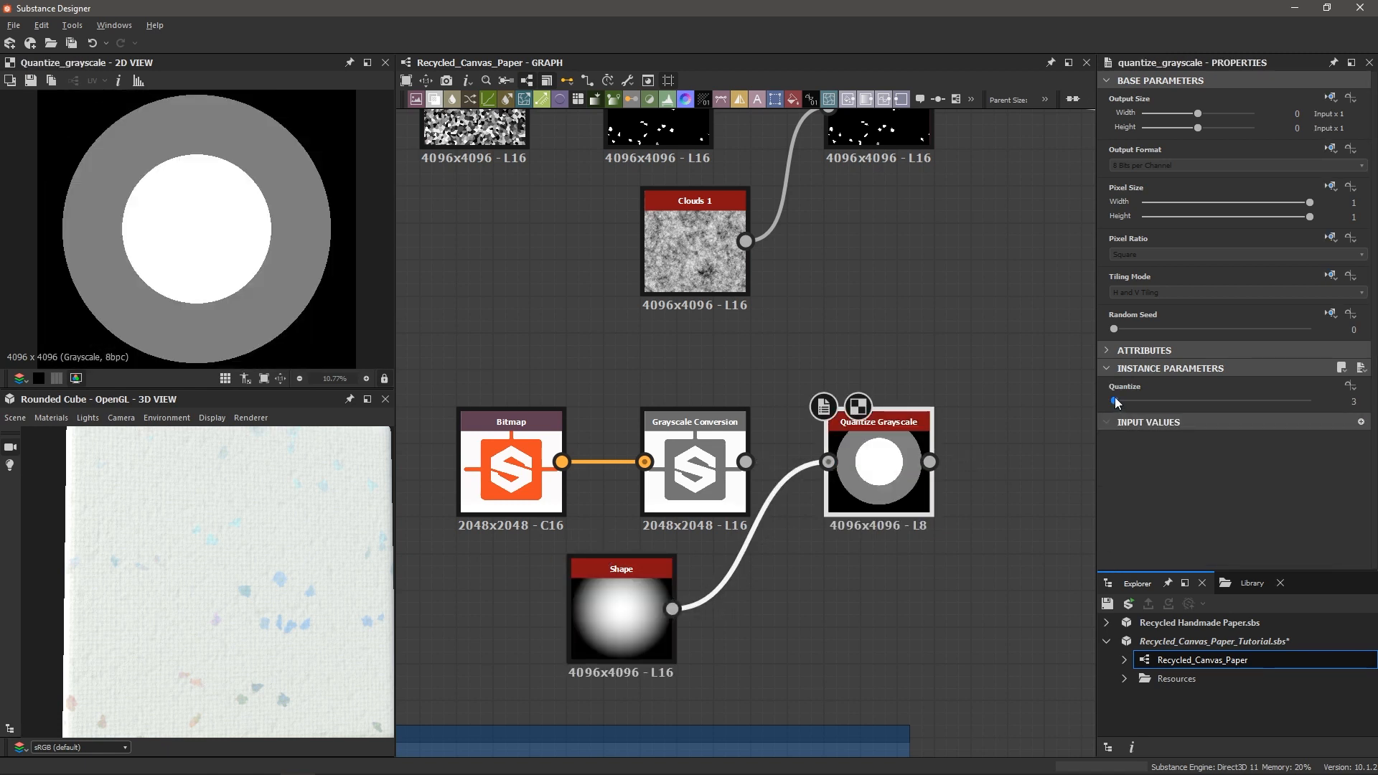
- Preview the Paraboloid shape and its quantized result, try 5 levels, and set the Quantize Grayscale value to 2
double_click(615, 600)
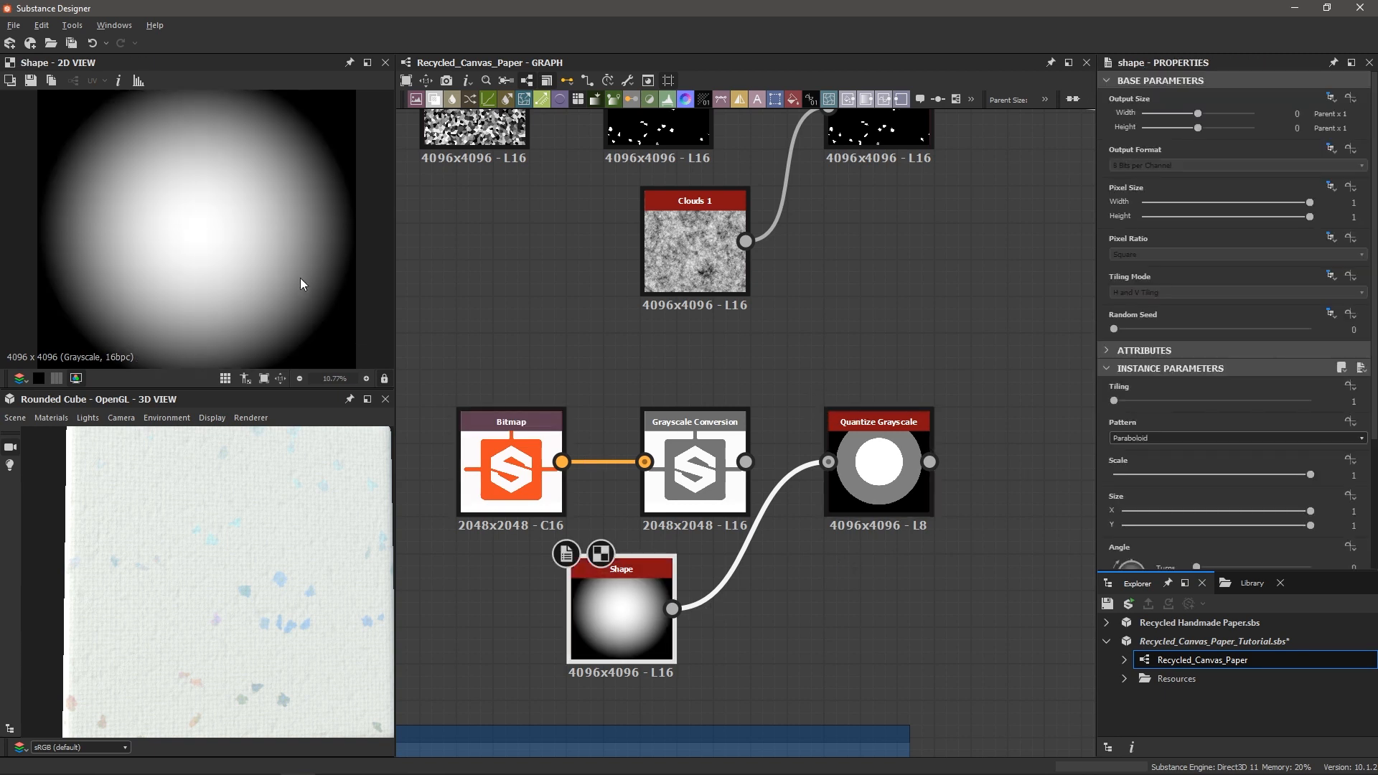
double_click(878, 488)
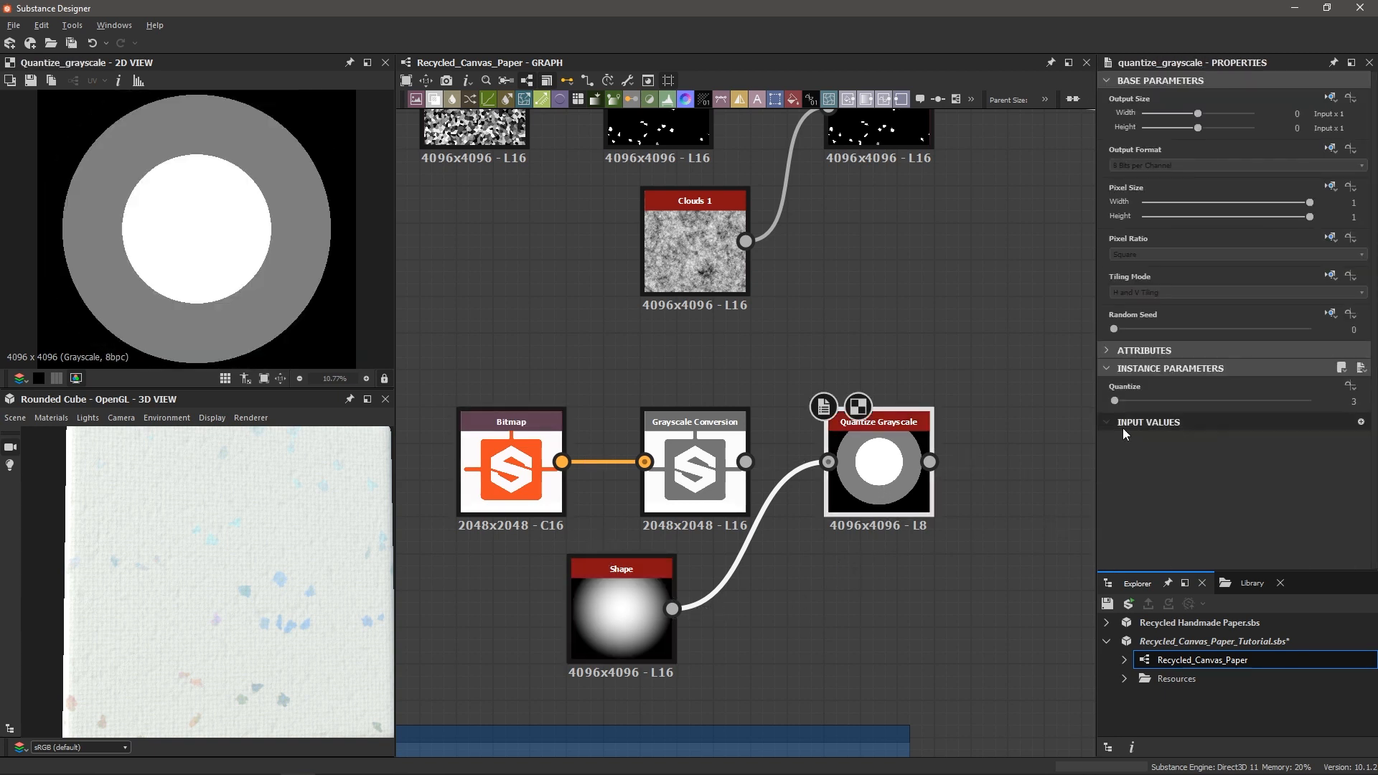
mouse_move(1117, 403)
mouse_down()
mouse_move(1209, 414)
mouse_move(1116, 410)
mouse_up()
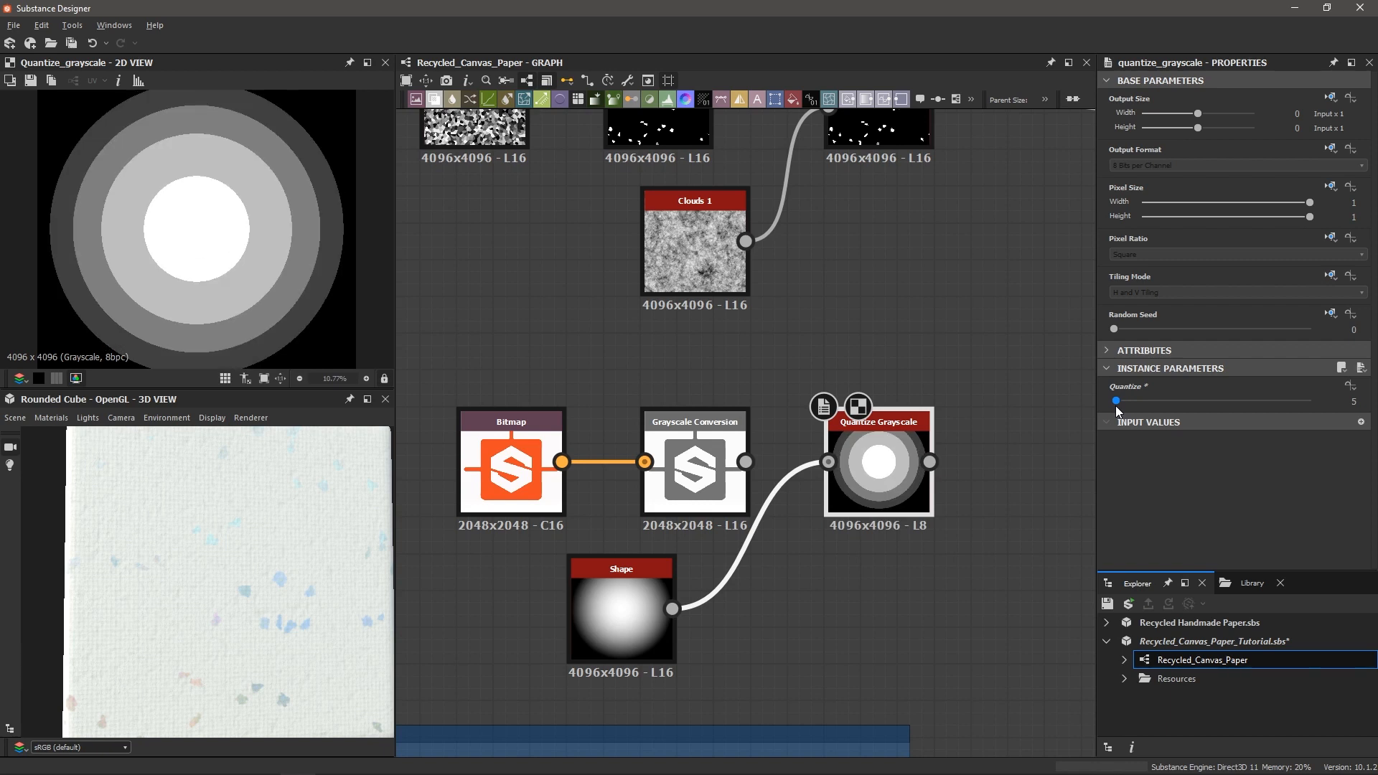
drag(1117, 410, 1113, 411)
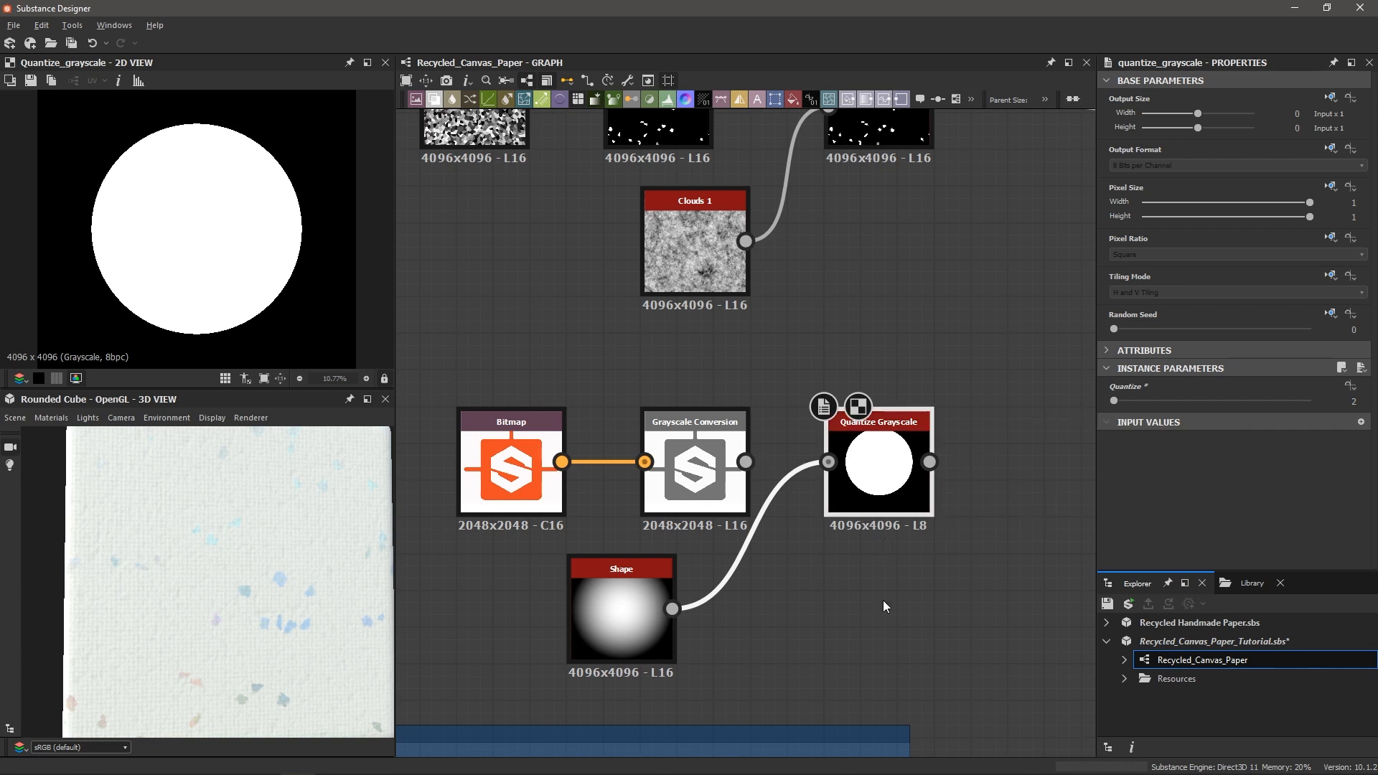
- Delete the Shape node, connect the Grayscale Conversion to the Quantize Grayscale input, and inspect the quantized logo's edges
click(600, 613)
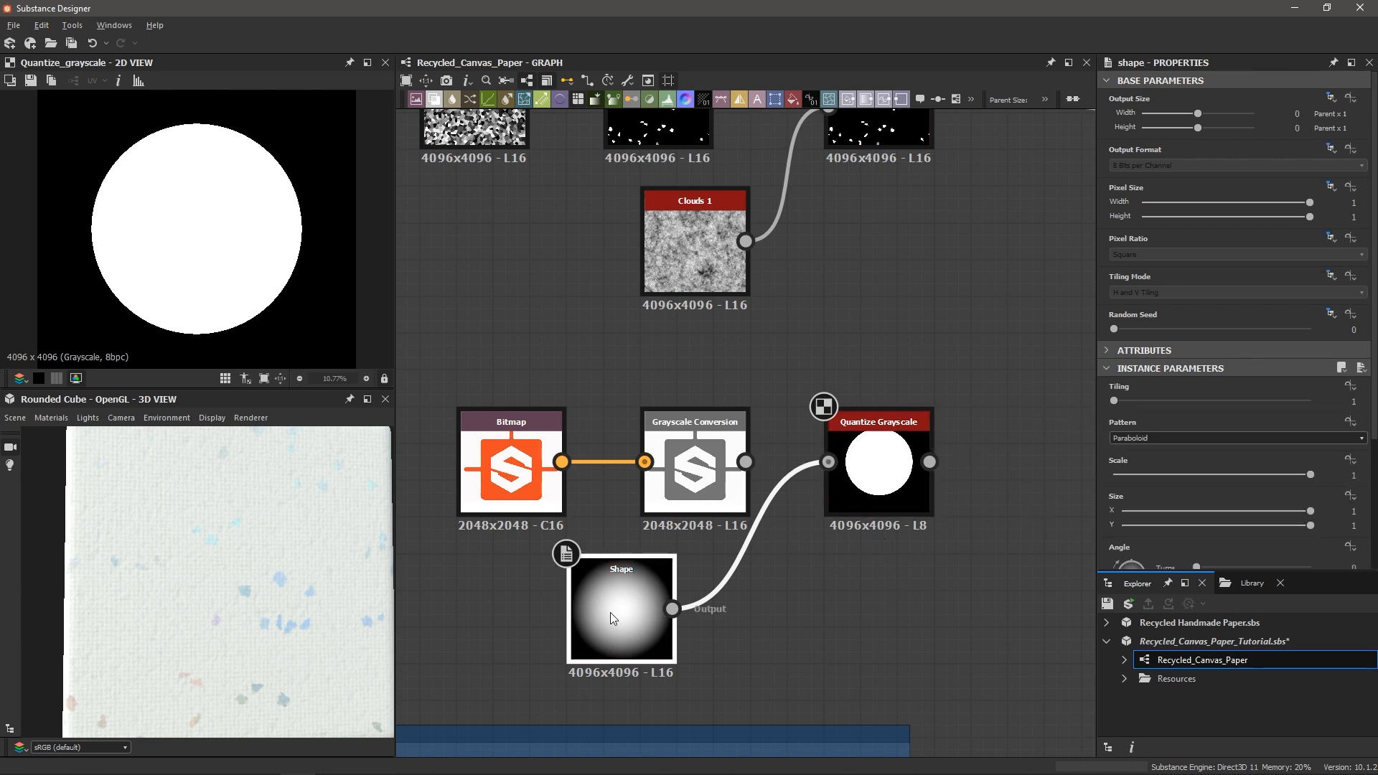
key(Delete)
drag(747, 462, 829, 462)
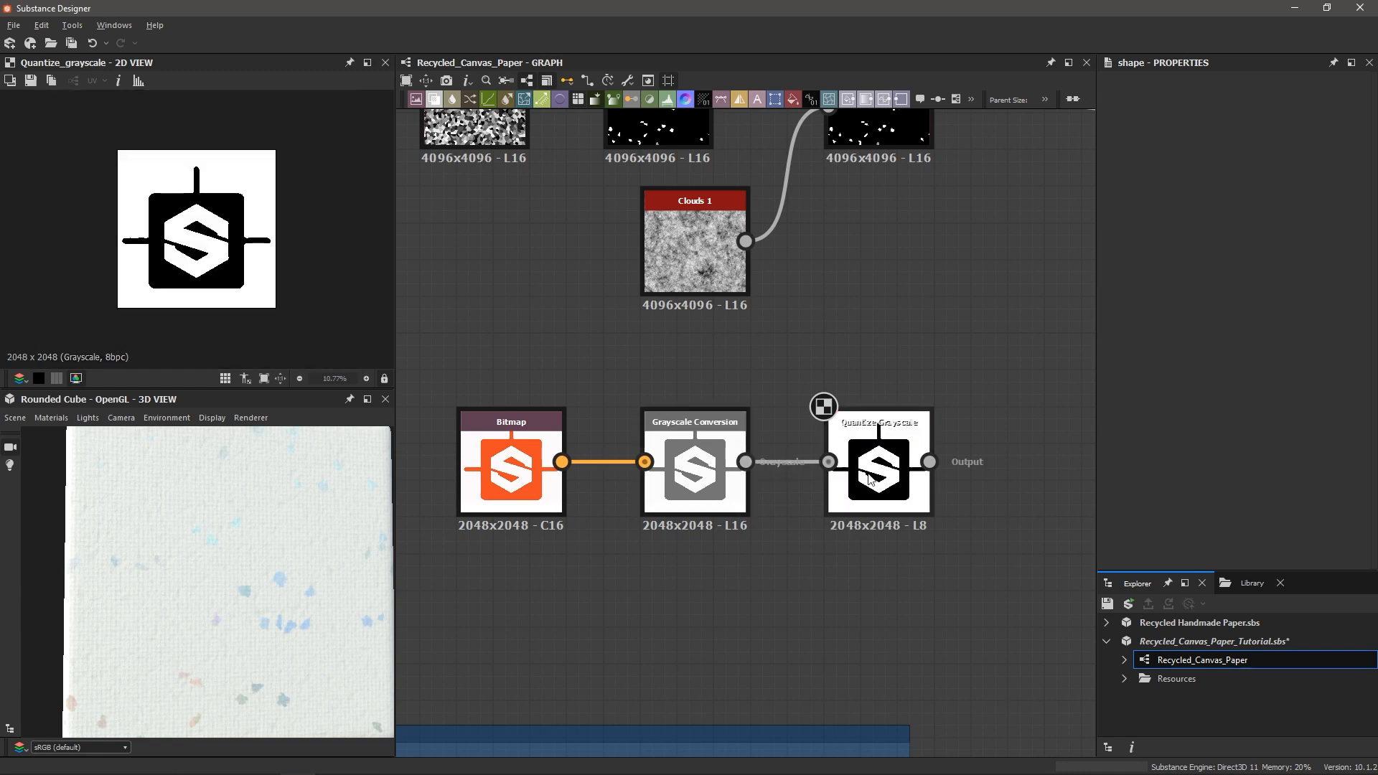
click(882, 476)
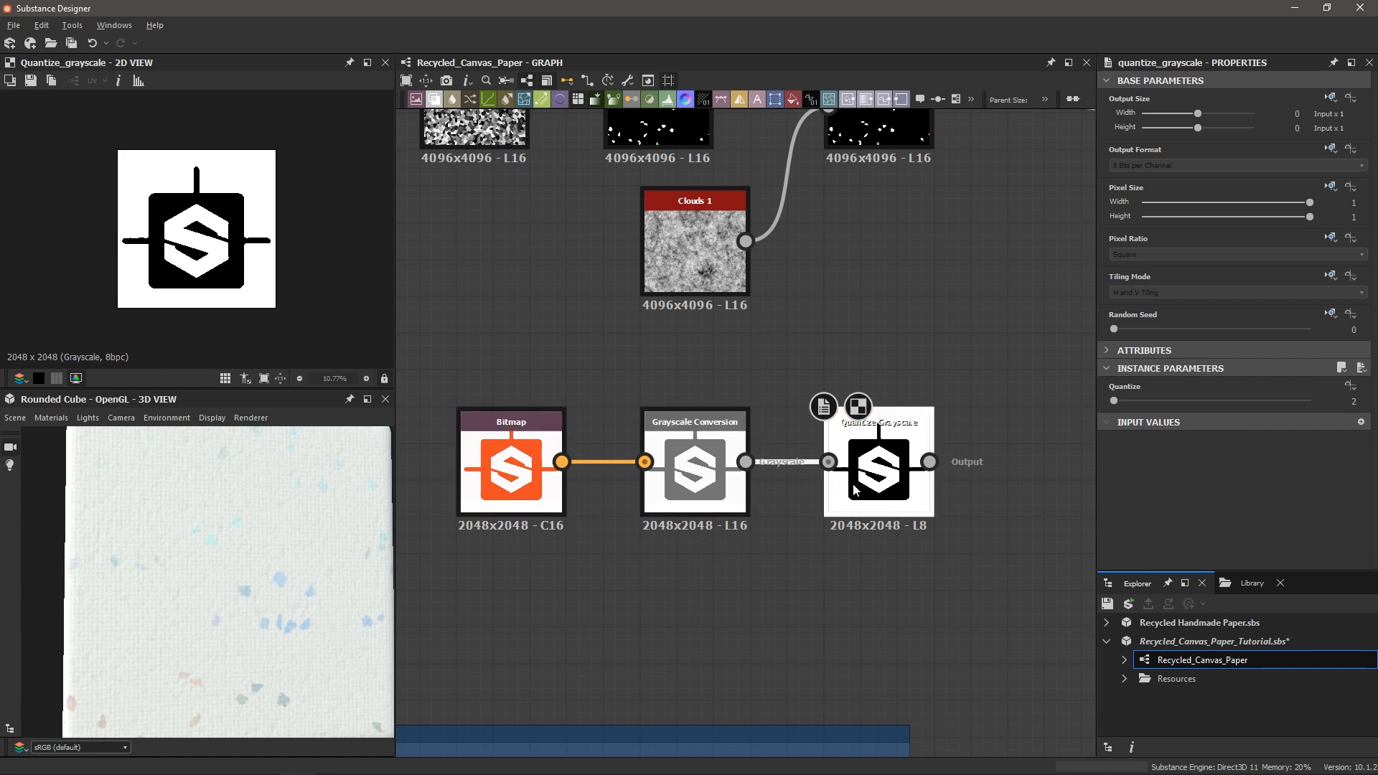
scroll(198, 265, up, 2)
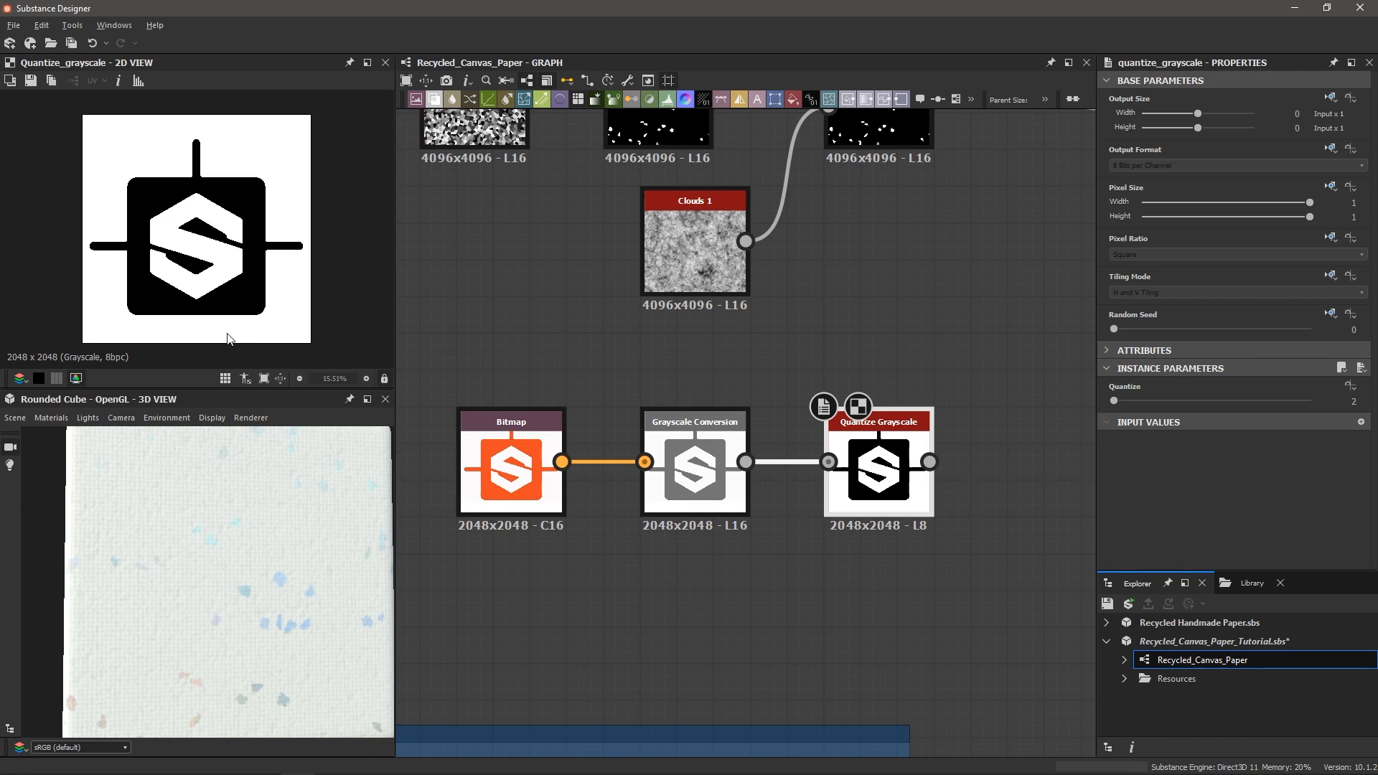
scroll(249, 301, up, 2)
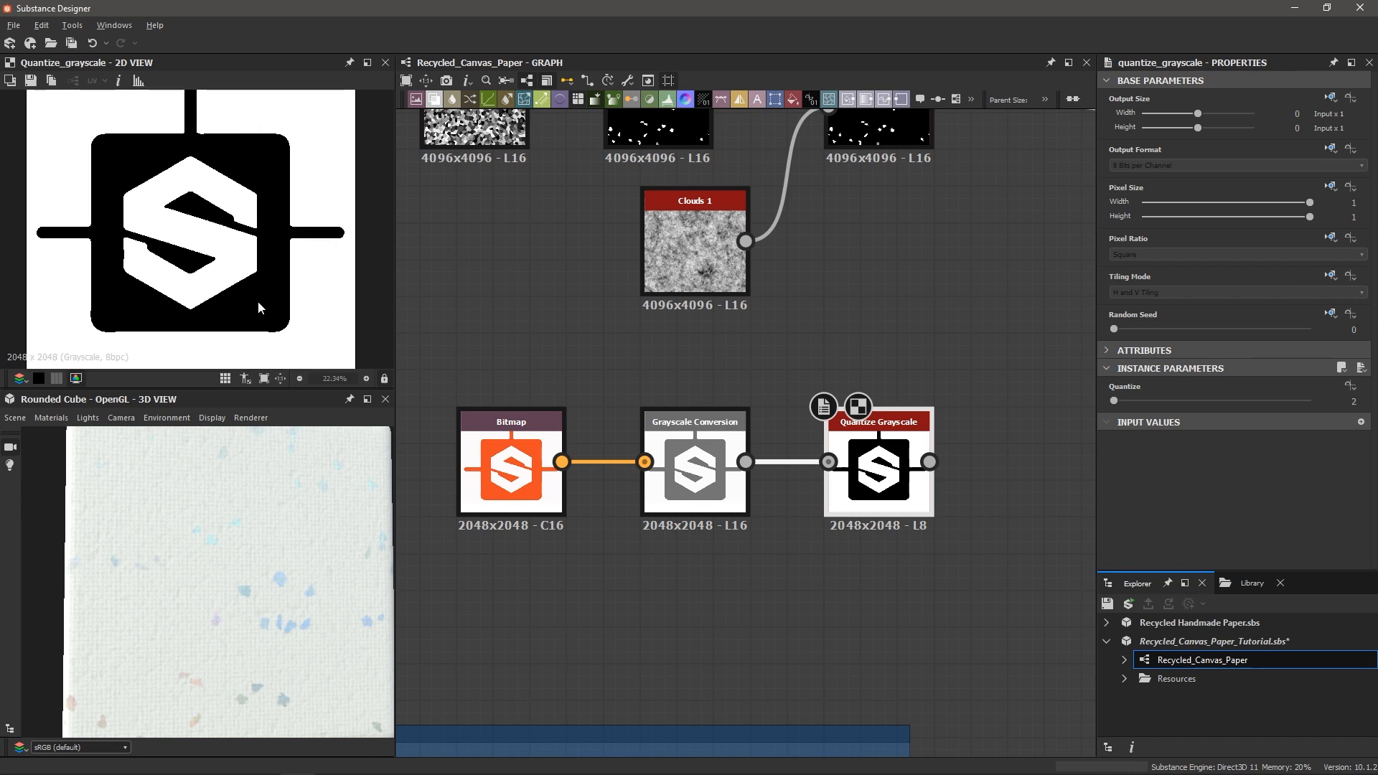
scroll(750, 413, down, 3)
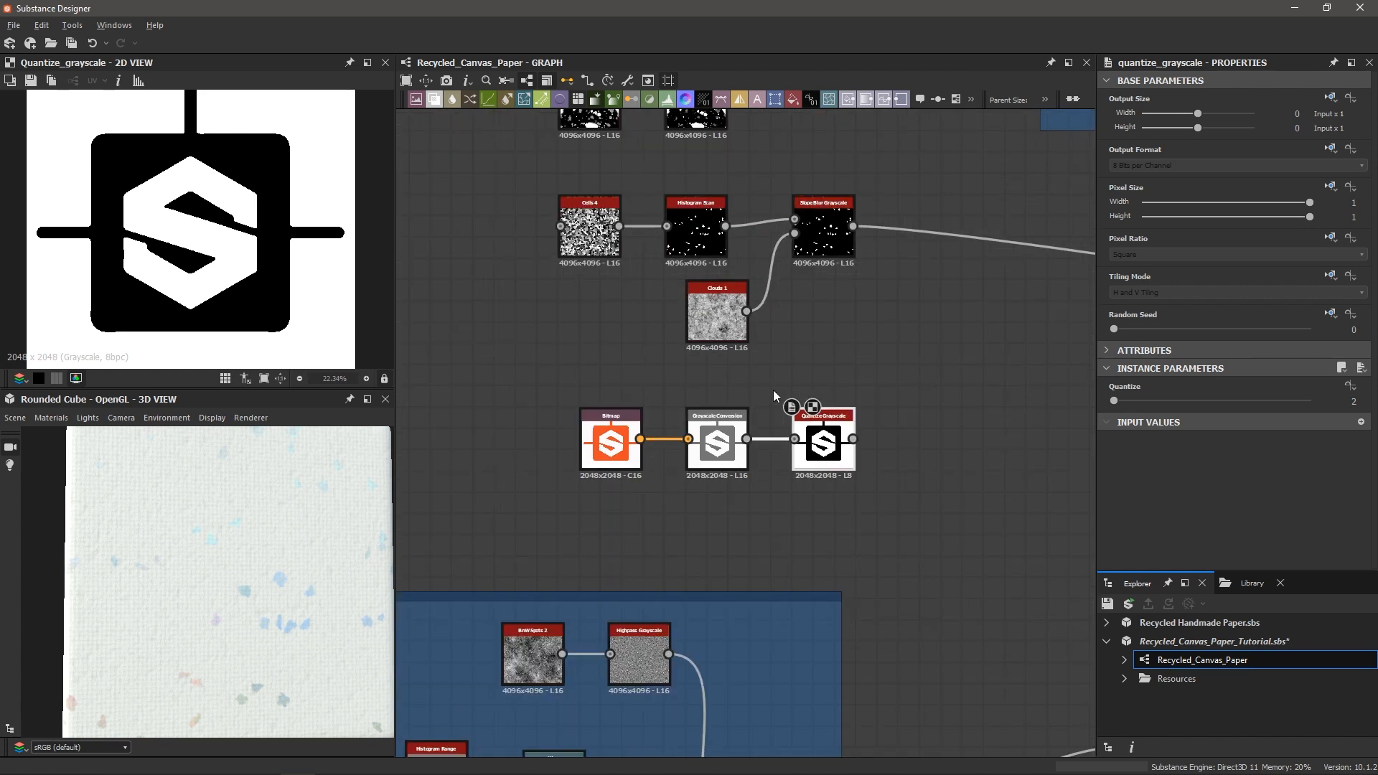
- Add an Invert Grayscale node after the Quantize Grayscale
middle_drag(841, 451, 785, 445)
scroll(788, 446, up, 2)
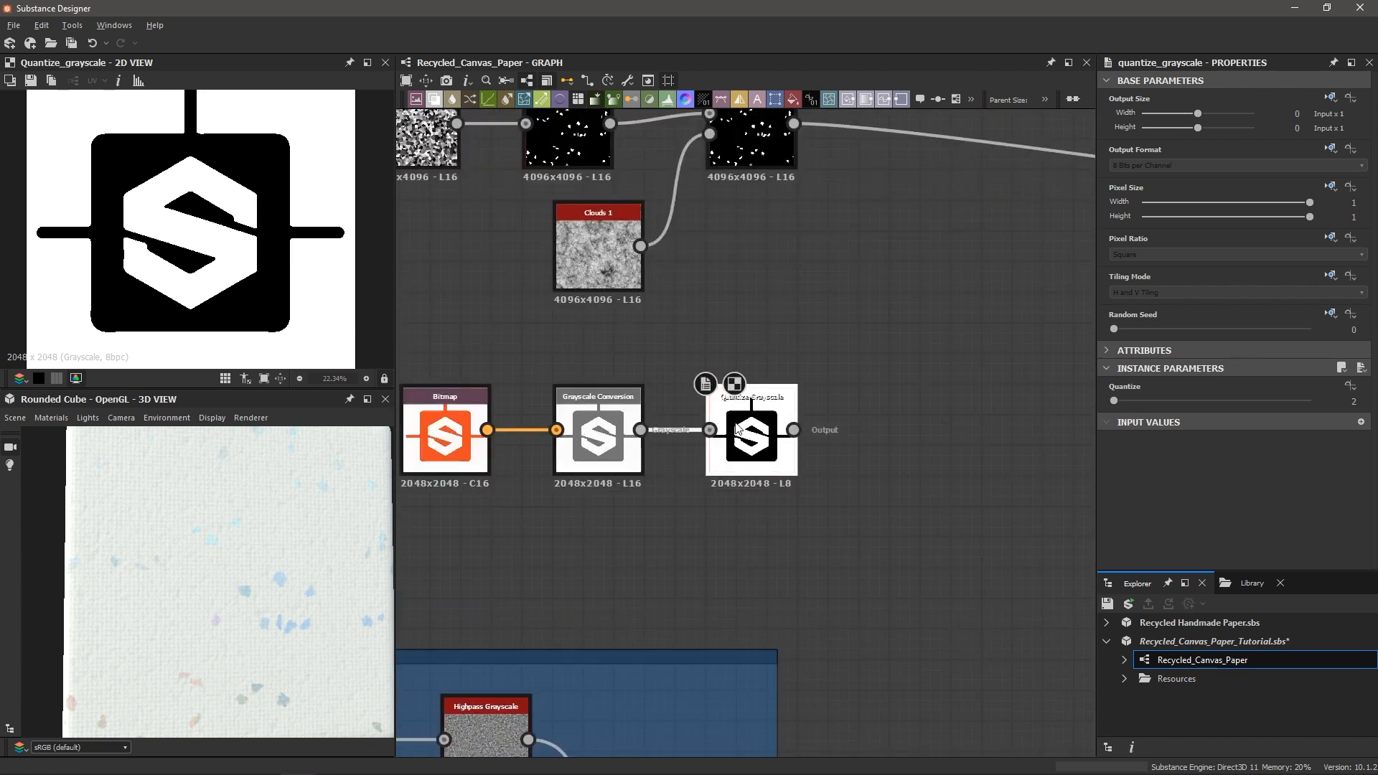
key(space)
text(inv)
key(Return)
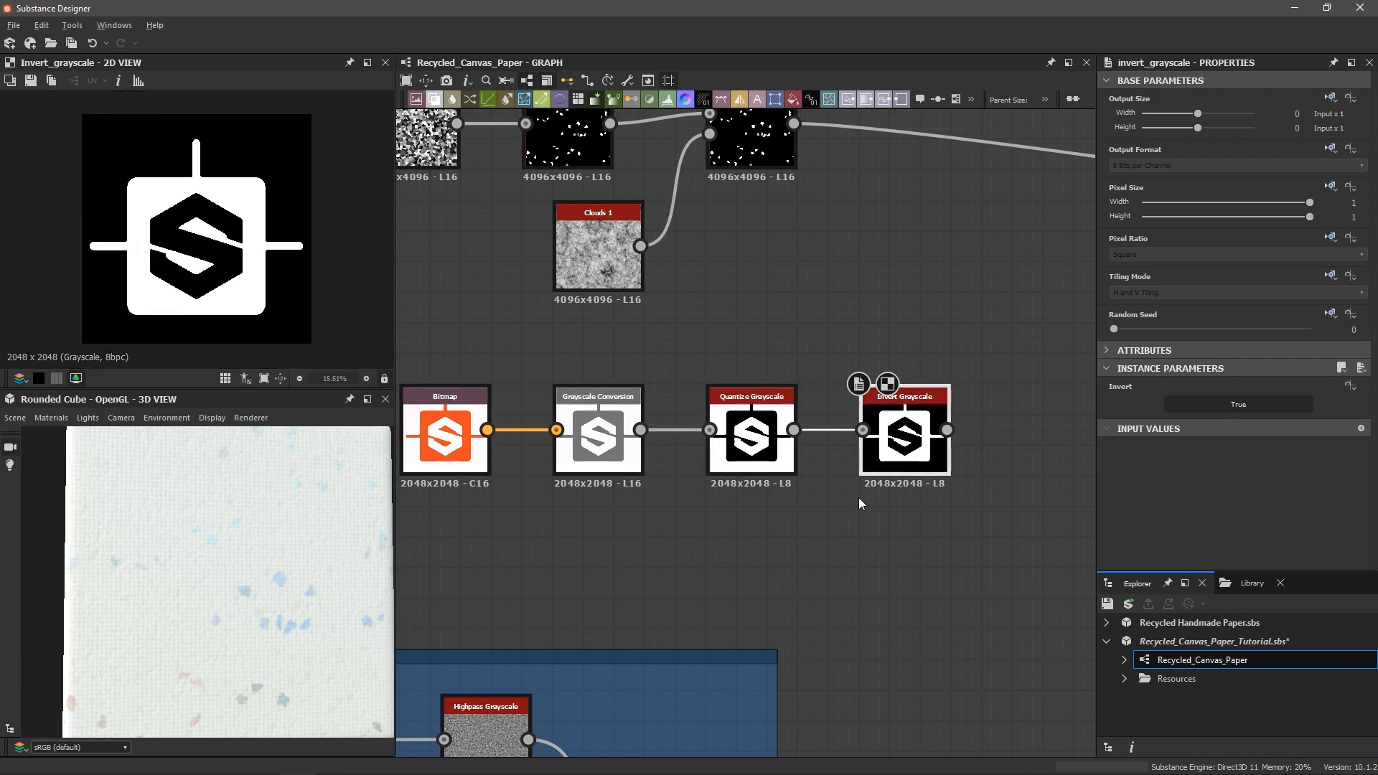
- Connect the Invert Grayscale output to the Opacity input of the Blend combining Color Gradients and Paper Color, and check the 3D preview
scroll(855, 498, down, 3)
middle_drag(948, 459, 794, 477)
scroll(794, 477, up, 3)
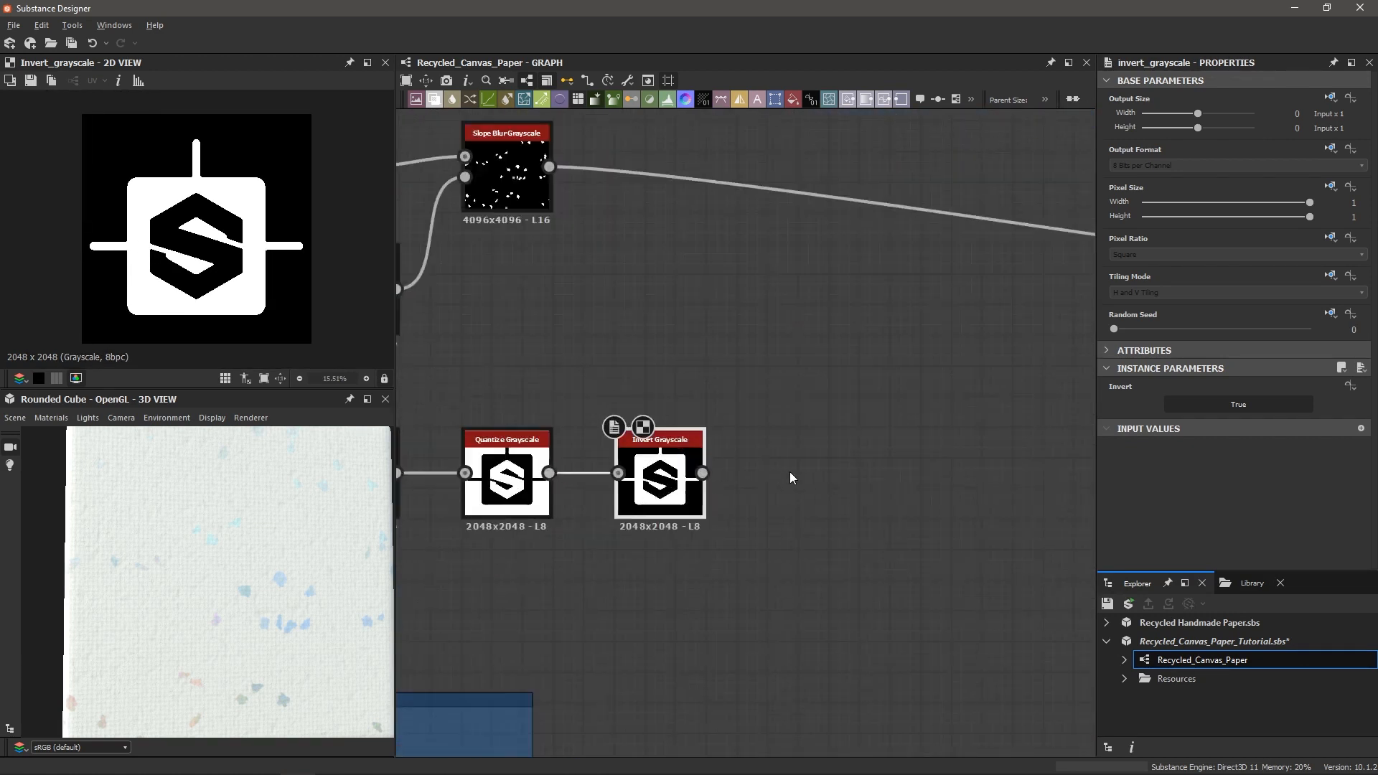
click(702, 474)
middle_drag(1062, 398, 625, 512)
scroll(626, 512, down, 3)
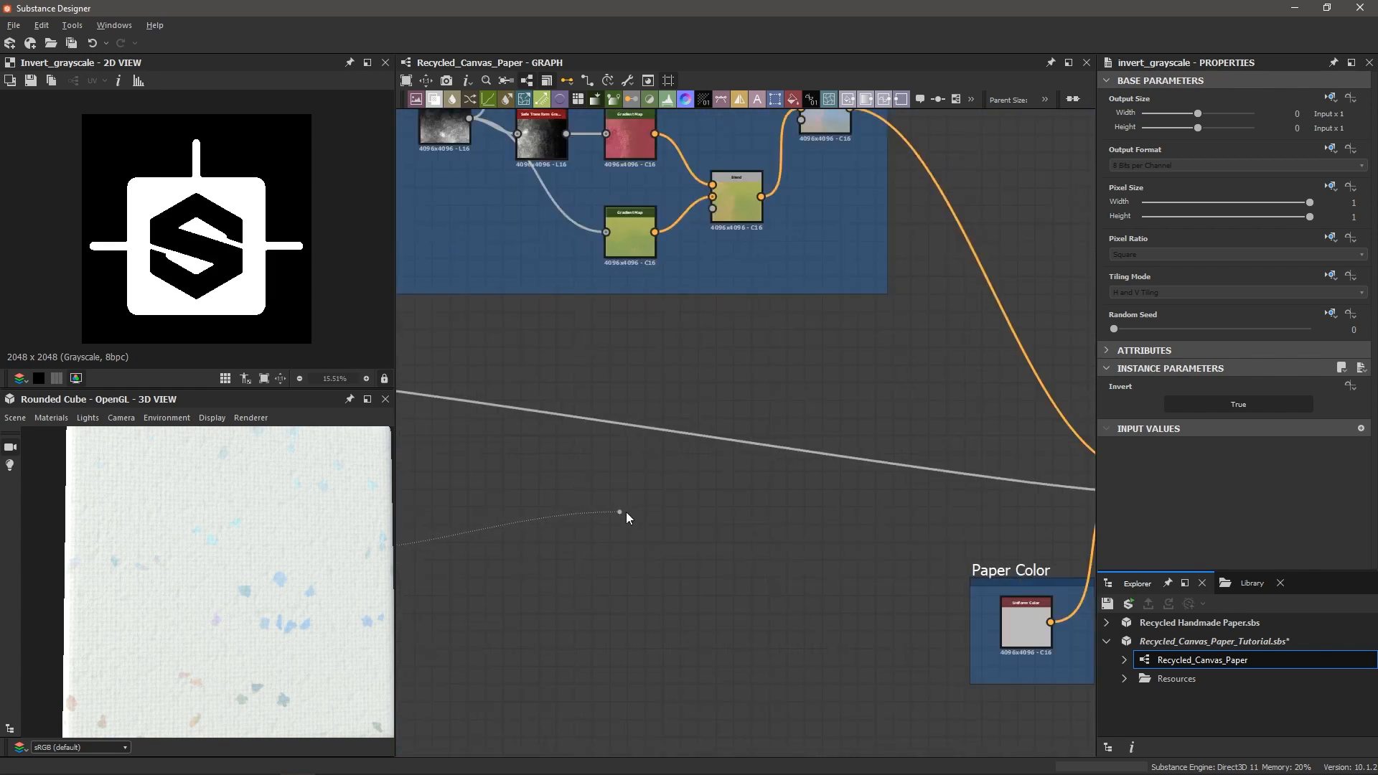
middle_drag(815, 502, 657, 522)
scroll(903, 549, up, 3)
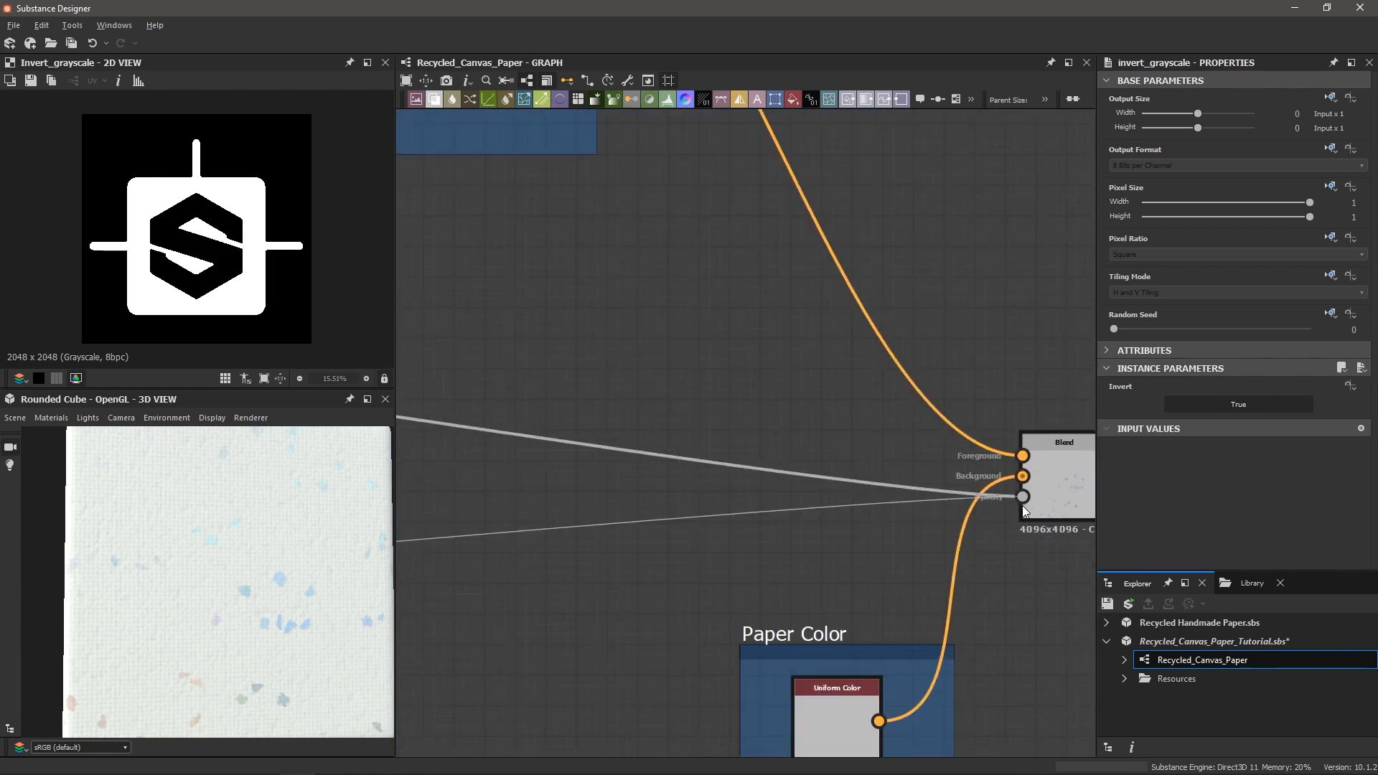
click(1023, 499)
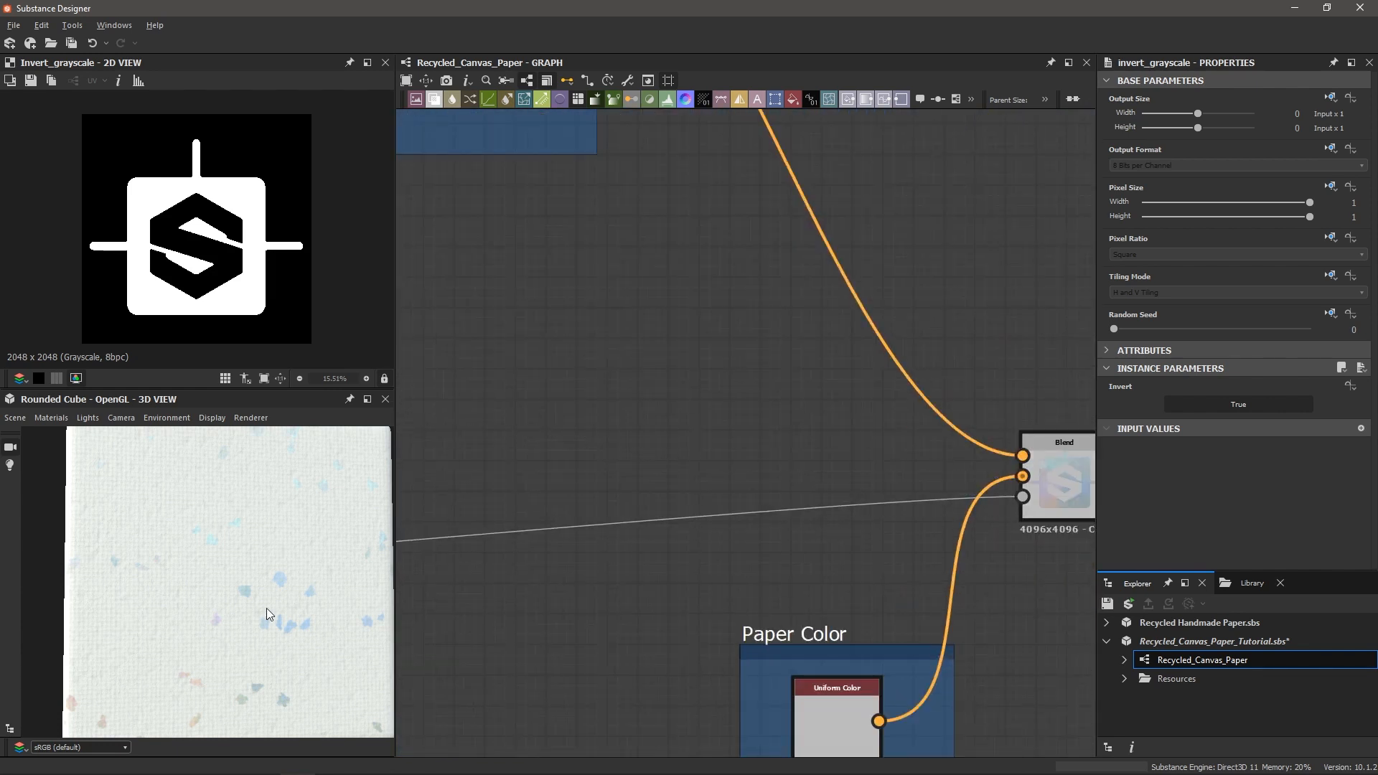
drag(265, 609, 237, 609)
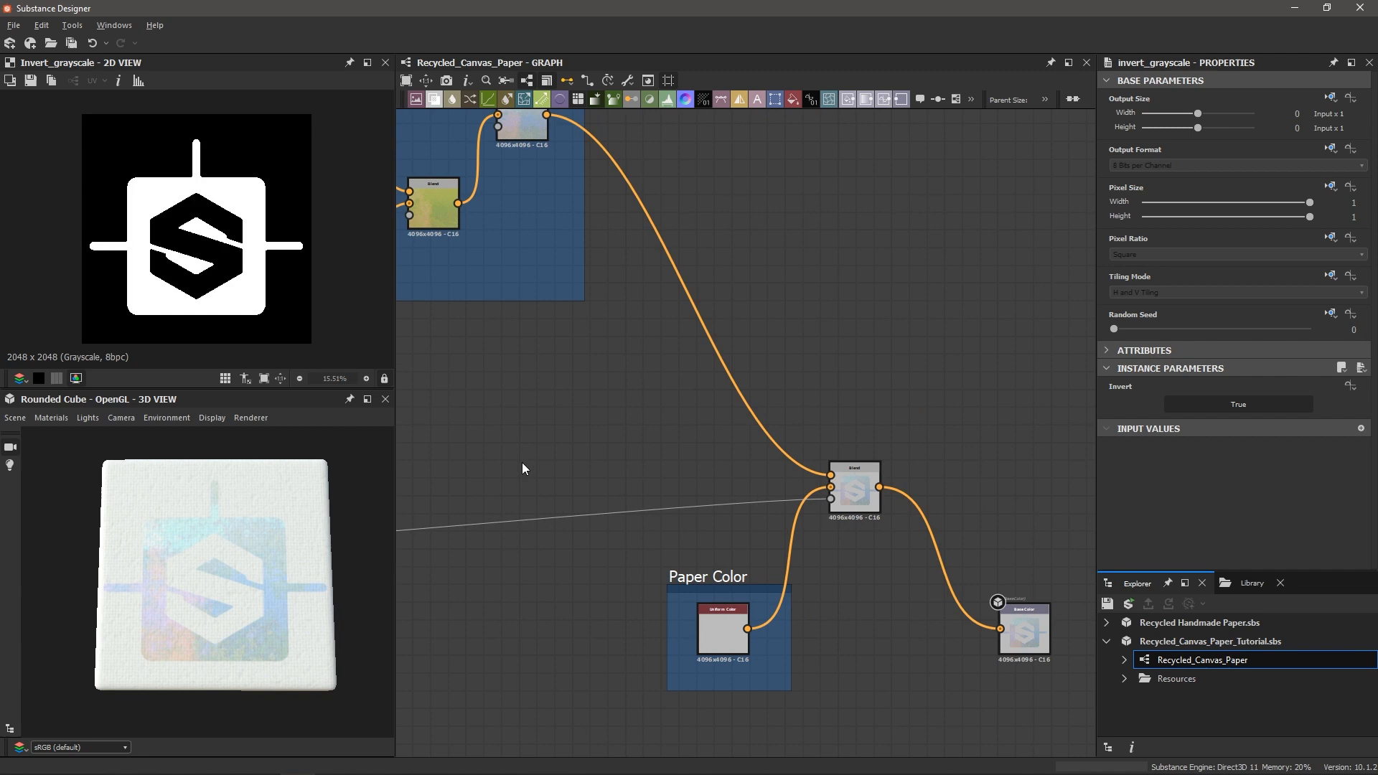
- Add a Multi Switch Grayscale node beside the mask nodes and set its Input Number to 3
middle_drag(523, 469, 676, 406)
scroll(493, 440, down, 2)
scroll(765, 419, up, 2)
scroll(703, 398, down, 2)
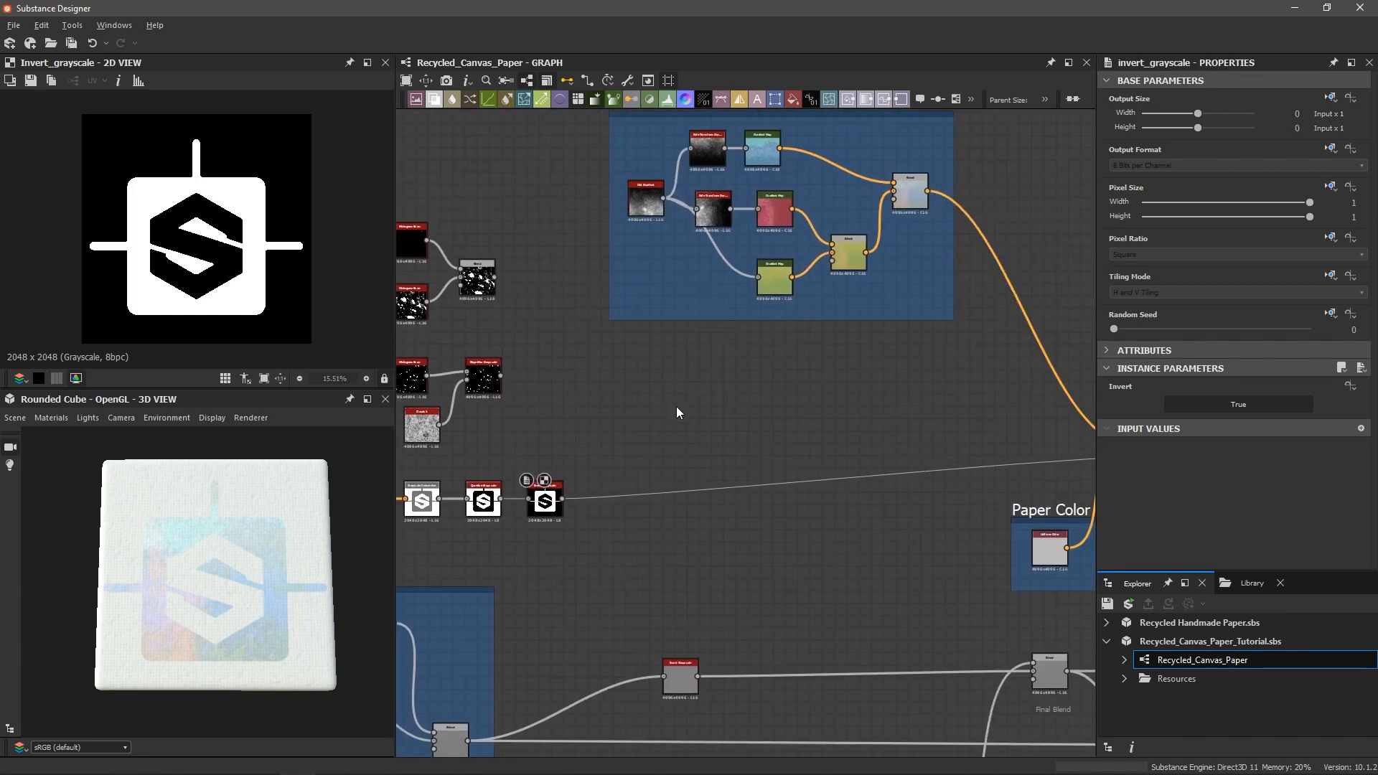
scroll(675, 406, down, 1)
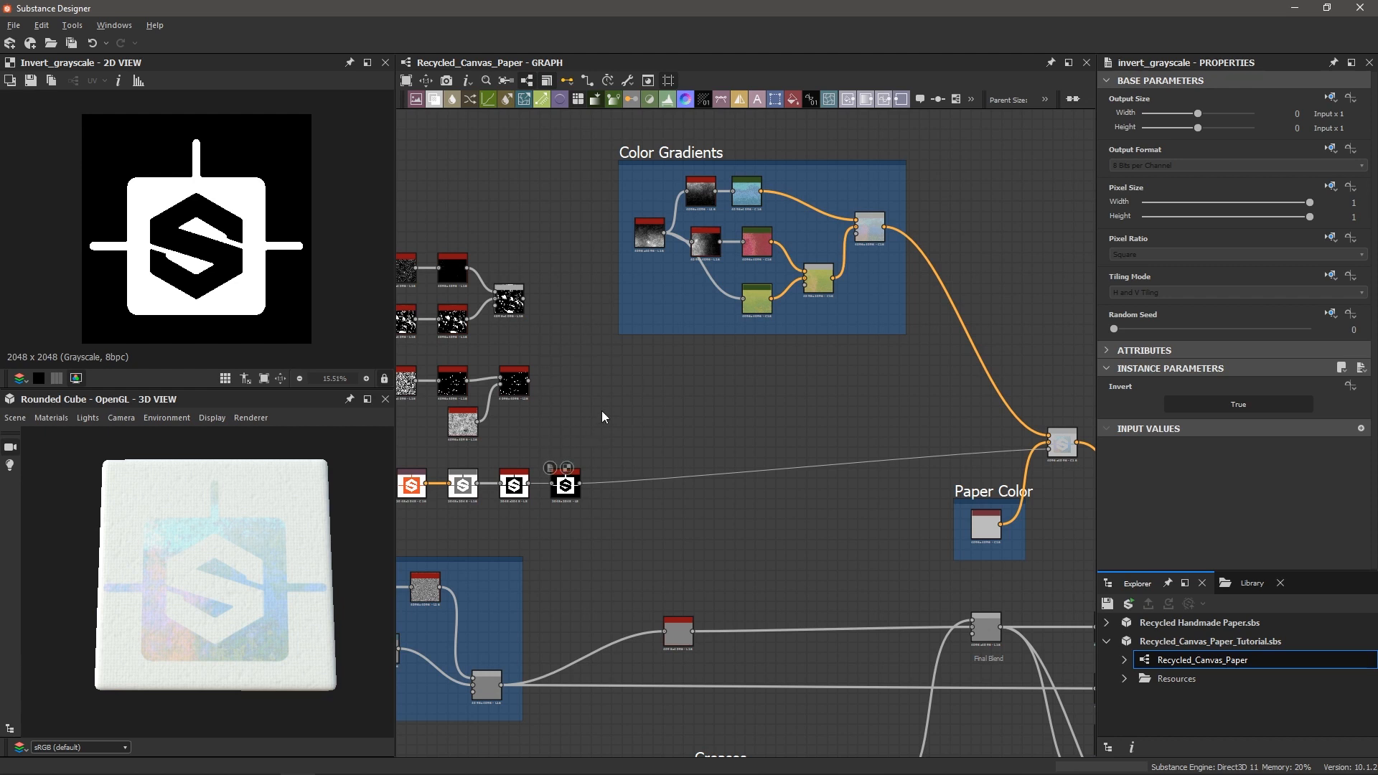
key(space)
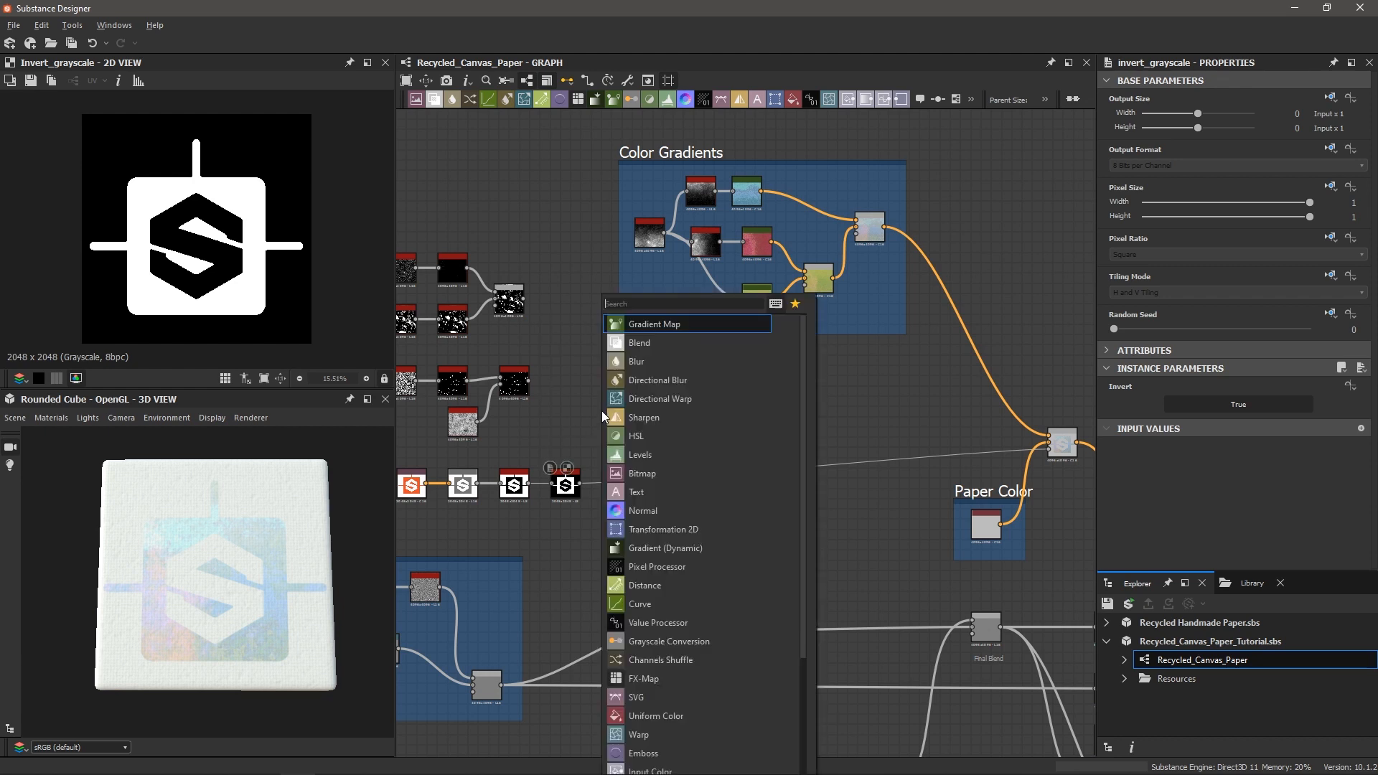
text(multi sw)
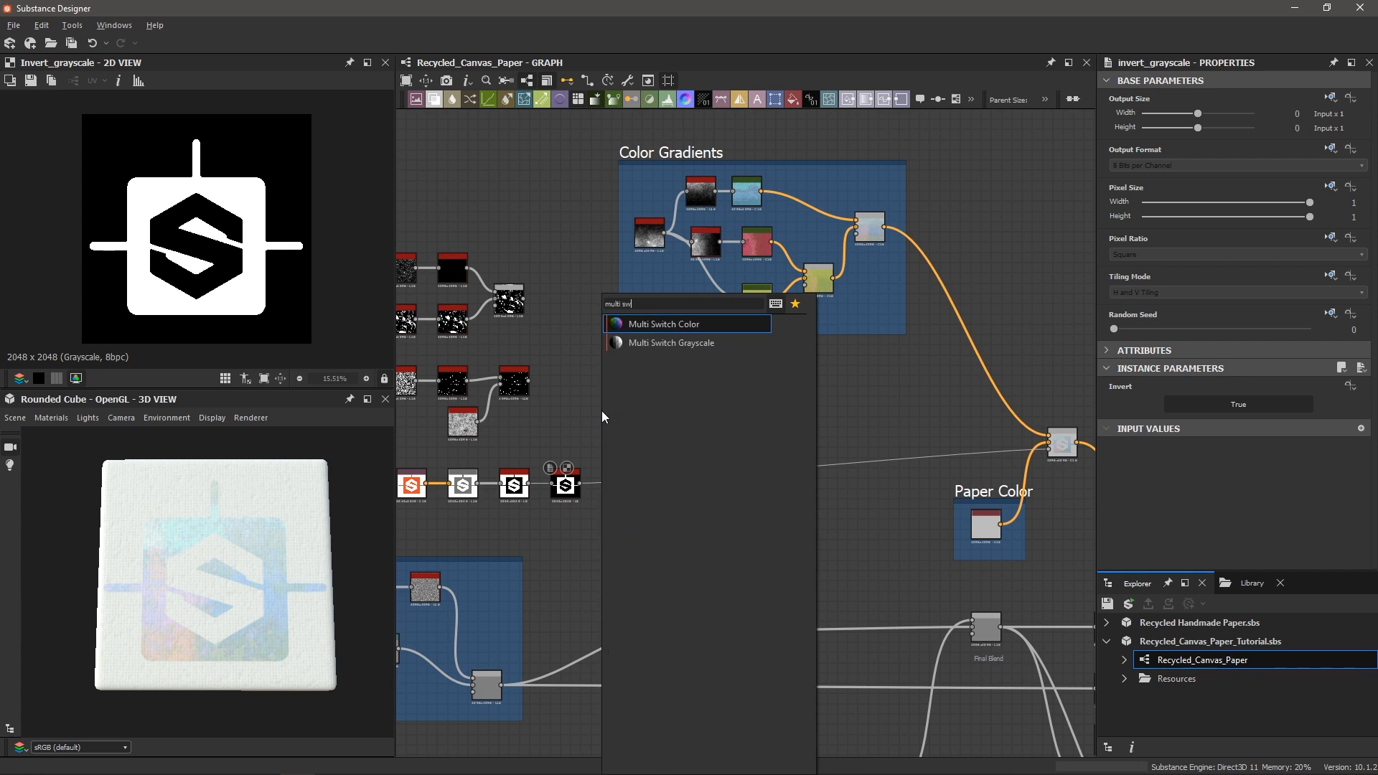
key(Down)
key(Return)
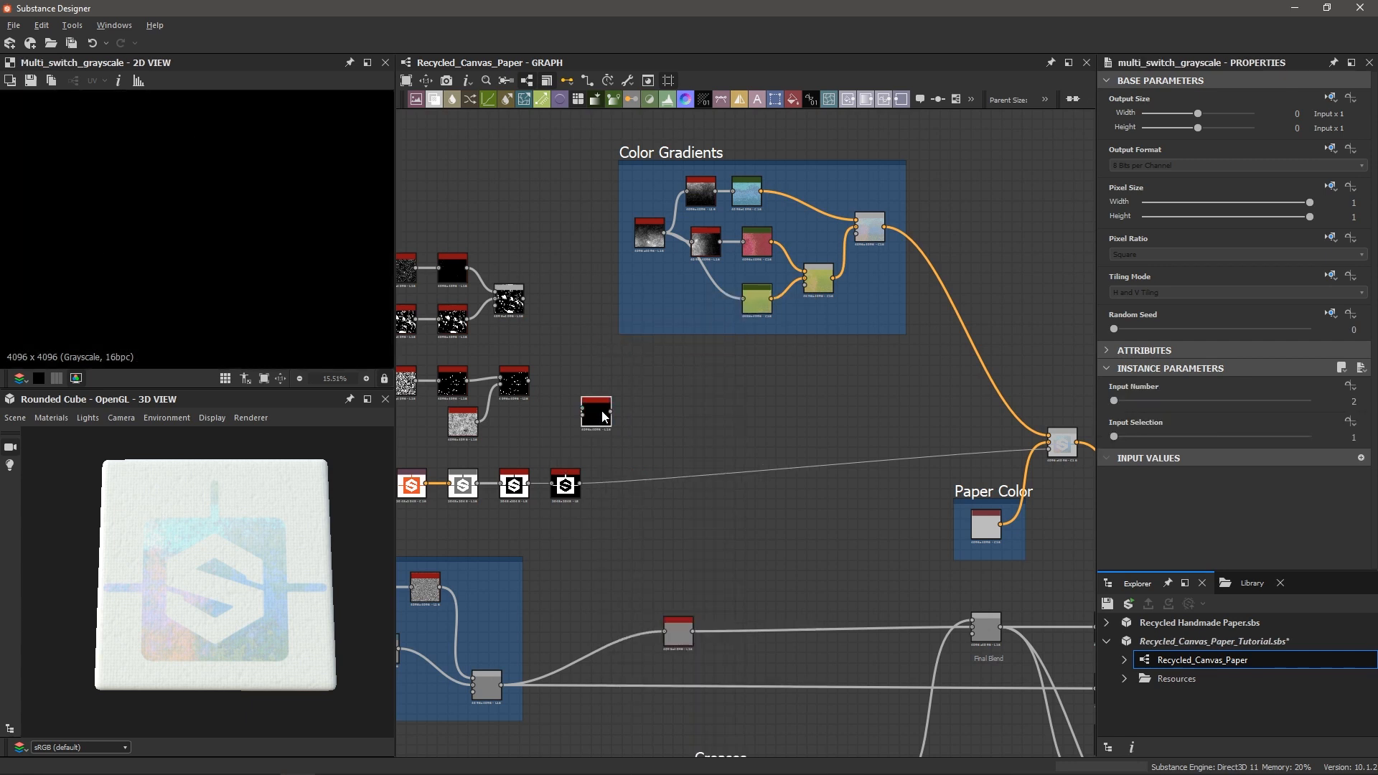
scroll(595, 420, up, 5)
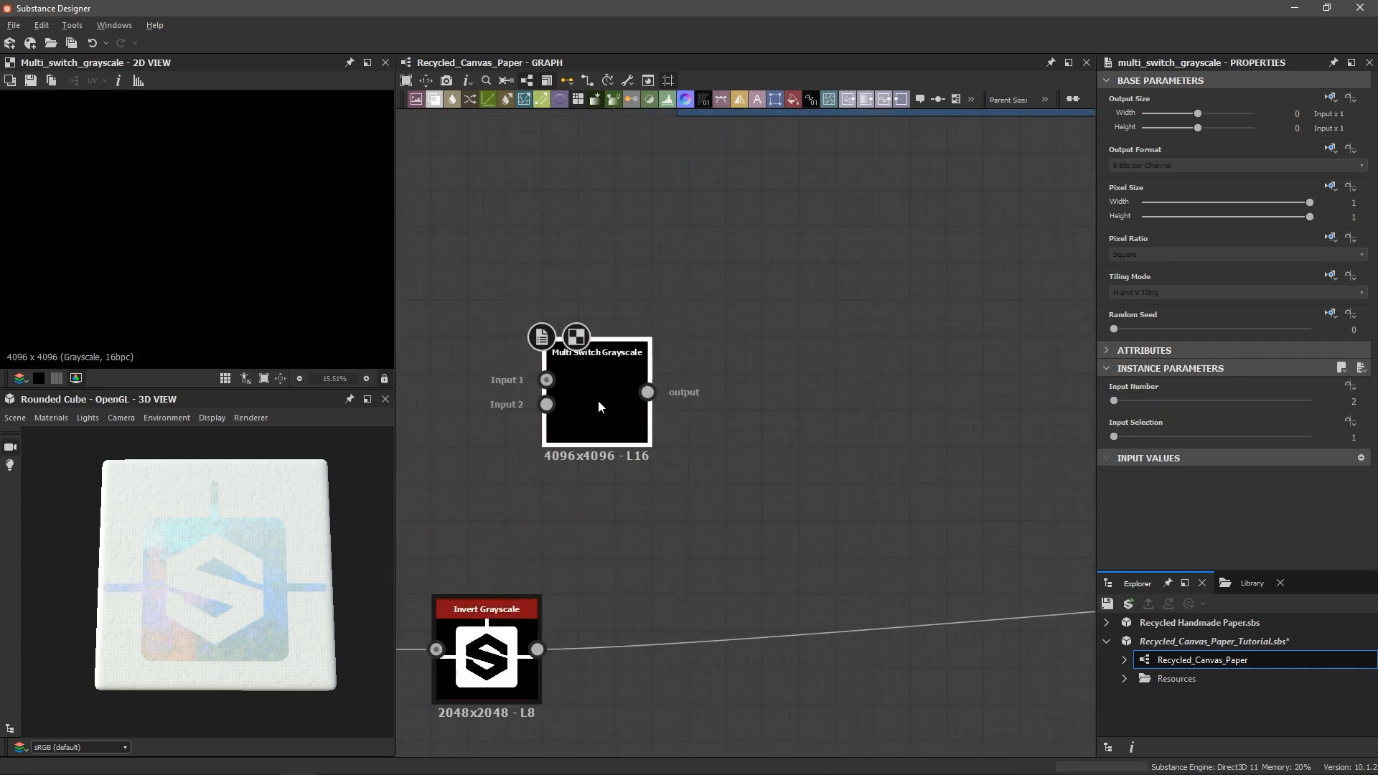
scroll(587, 412, up, 2)
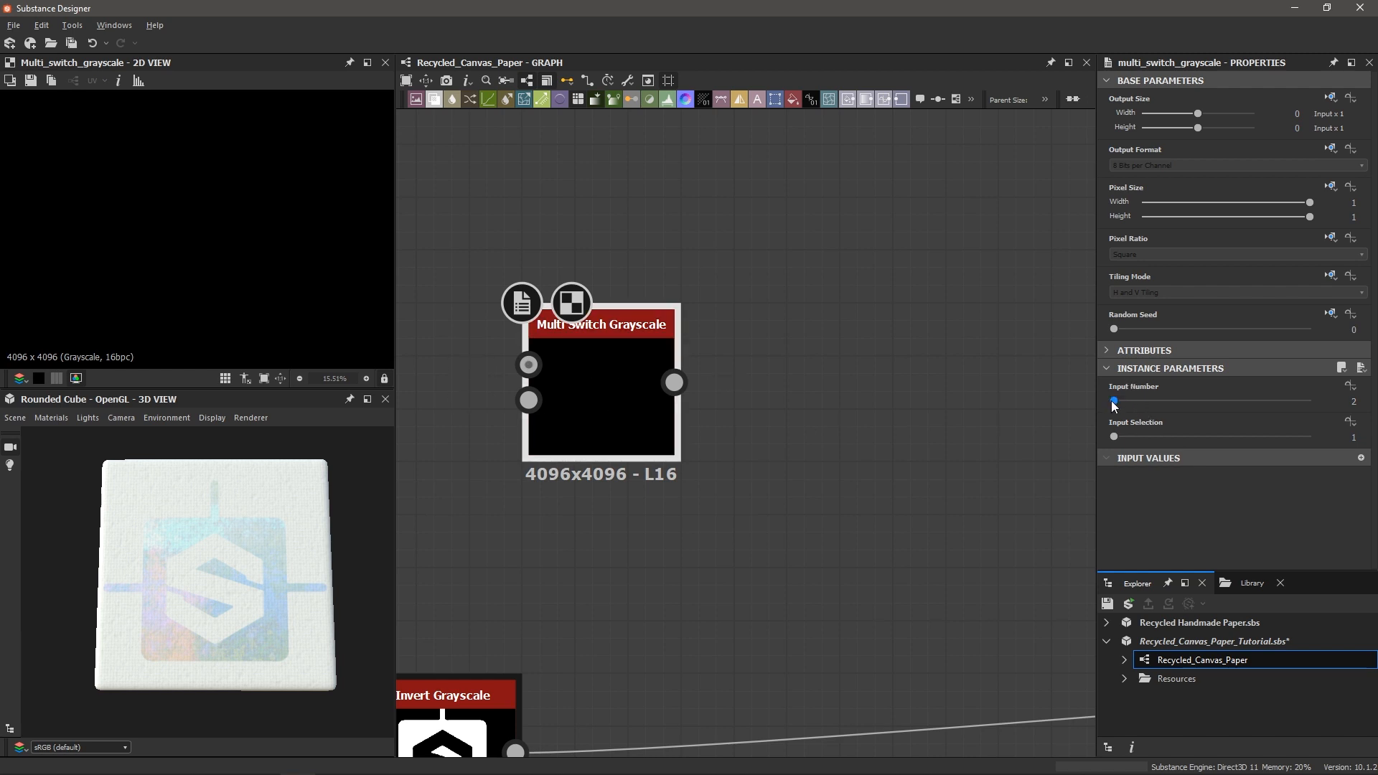
drag(1113, 401, 1123, 401)
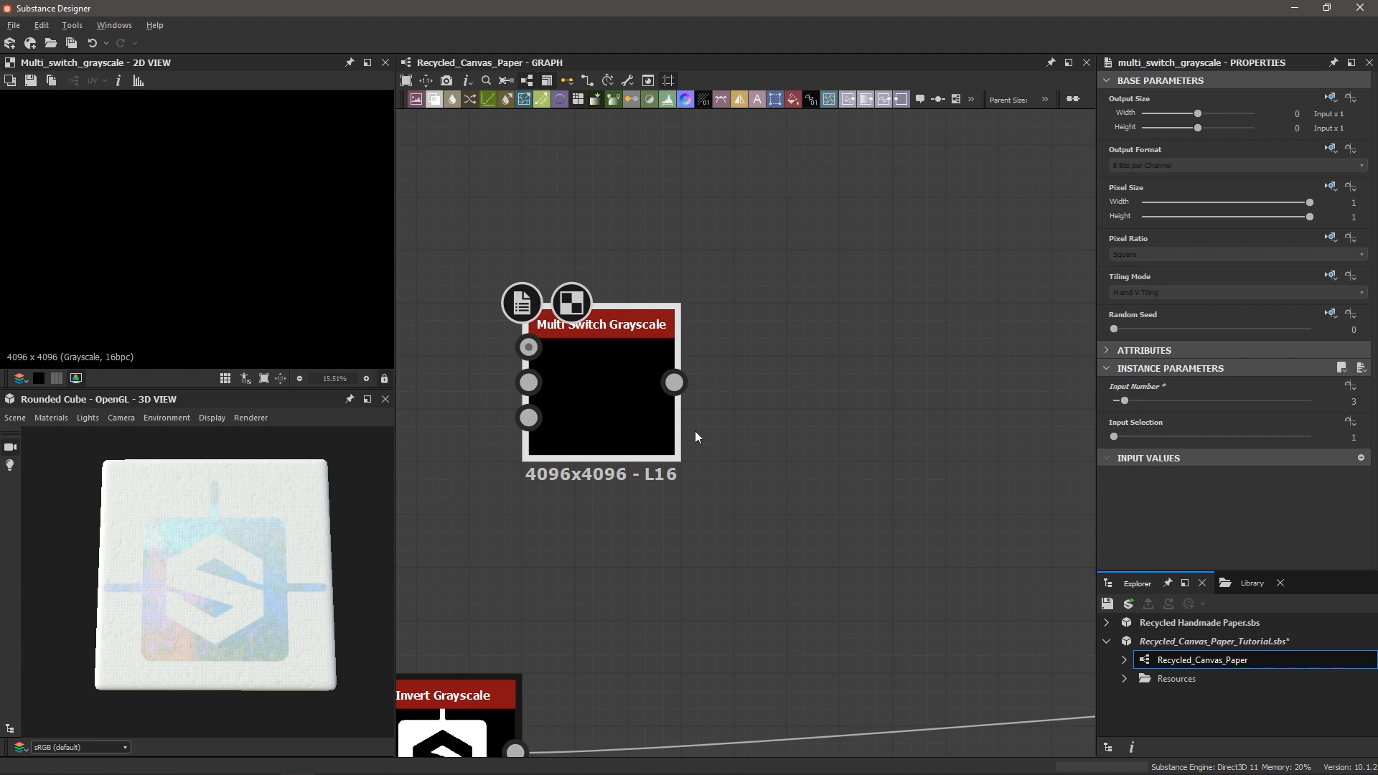
mouse_move(1123, 401)
mouse_down()
mouse_move(1204, 409)
mouse_move(1125, 403)
mouse_up()
- Connect the grunge mask Blend, the Slope Blur Grayscale and the Invert Grayscale to Inputs 1, 2 and 3 of the Multi Switch Grayscale
scroll(729, 380, down, 4)
middle_drag(550, 293, 627, 407)
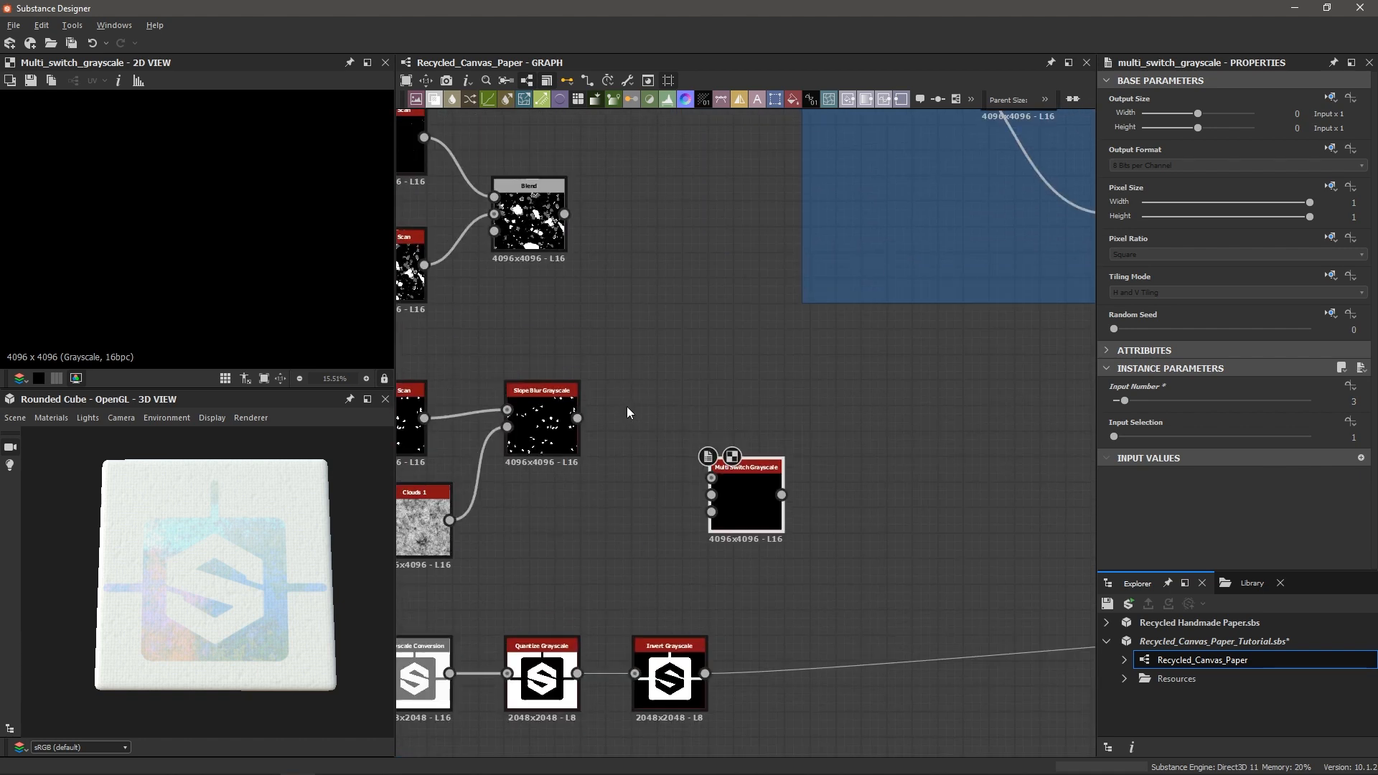
middle_drag(627, 302, 716, 409)
scroll(716, 409, up, 1)
drag(641, 305, 834, 611)
drag(656, 550, 794, 512)
scroll(687, 574, down, 2)
scroll(797, 513, up, 3)
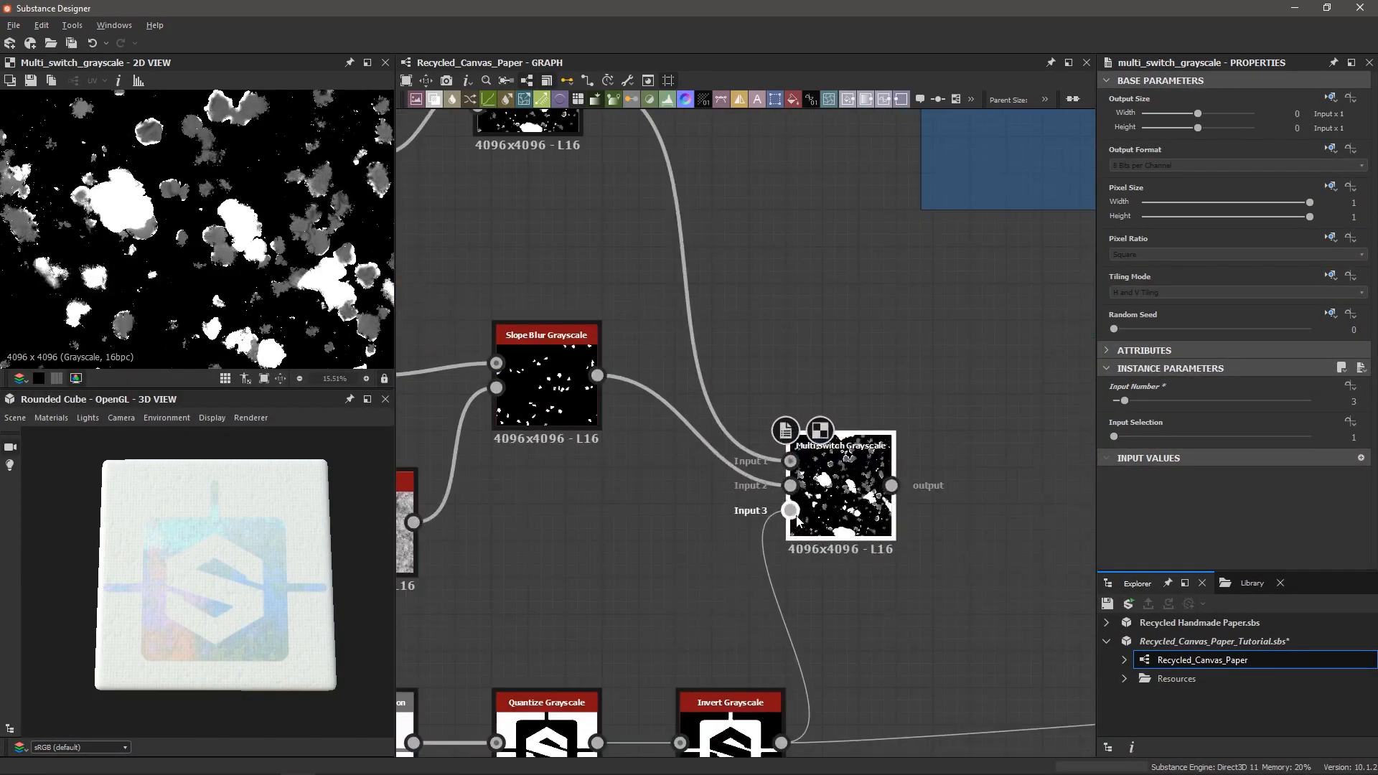
- Try out the Multi Switch Grayscale's Input Selection and leave it at 1
middle_drag(931, 544, 834, 544)
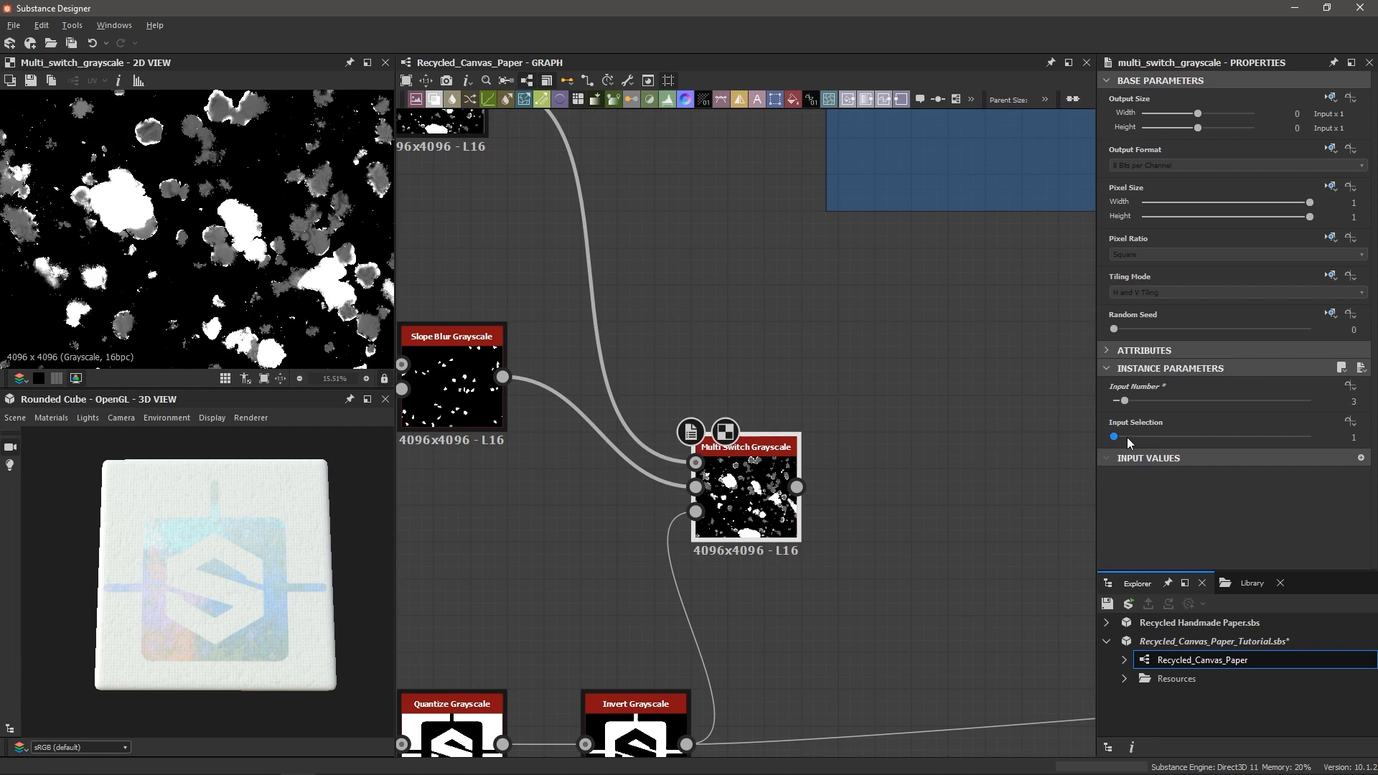
mouse_move(1113, 437)
mouse_down()
mouse_move(1133, 436)
mouse_move(1104, 442)
mouse_up()
scroll(935, 480, down, 3)
middle_drag(869, 486, 841, 486)
scroll(839, 486, down, 2)
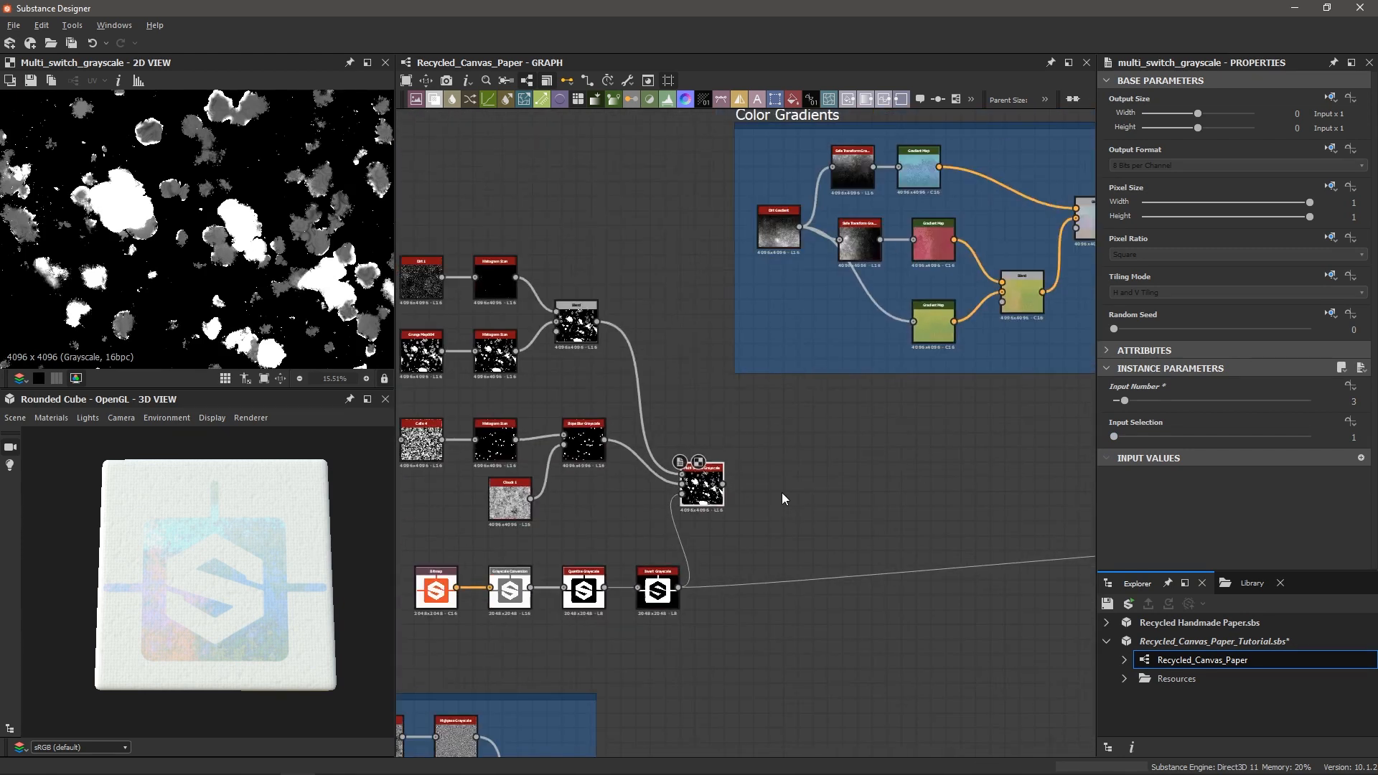
- Connect the Multi Switch Grayscale output to the final color Blend's Opacity input and test the mask selection, leaving it at 1
scroll(782, 492, up, 5)
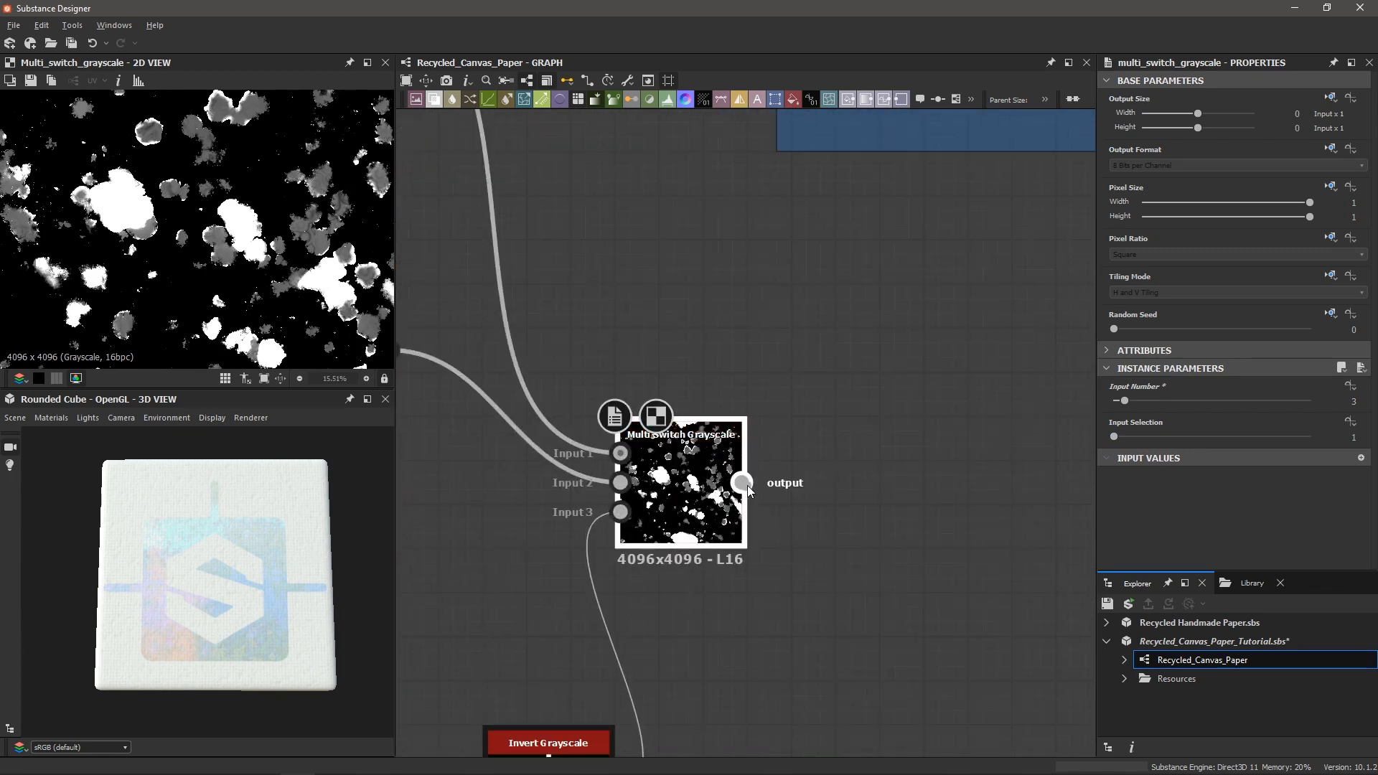
scroll(845, 477, down, 4)
drag(743, 483, 820, 494)
middle_drag(820, 494, 679, 502)
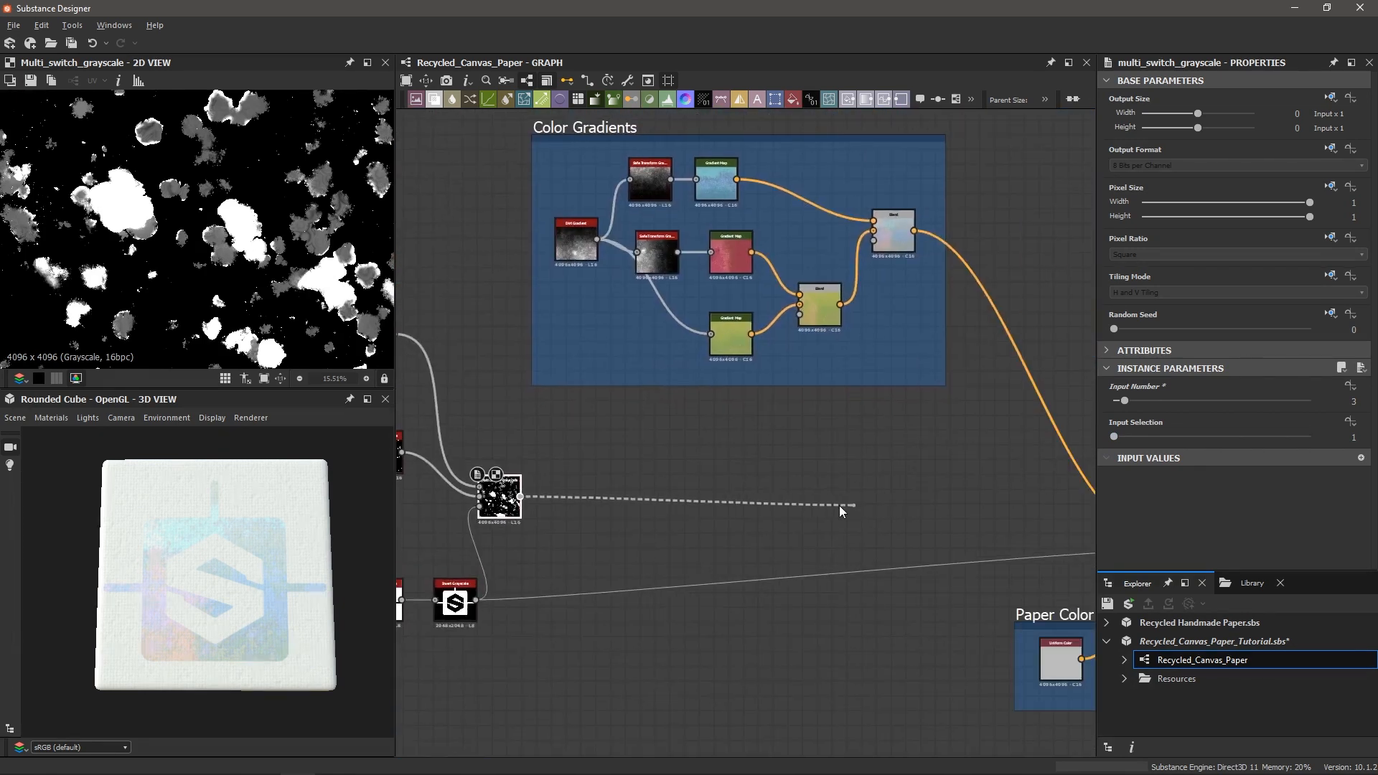
middle_drag(919, 523, 697, 529)
scroll(900, 575, up, 4)
drag(1003, 545, 982, 542)
scroll(701, 490, down, 2)
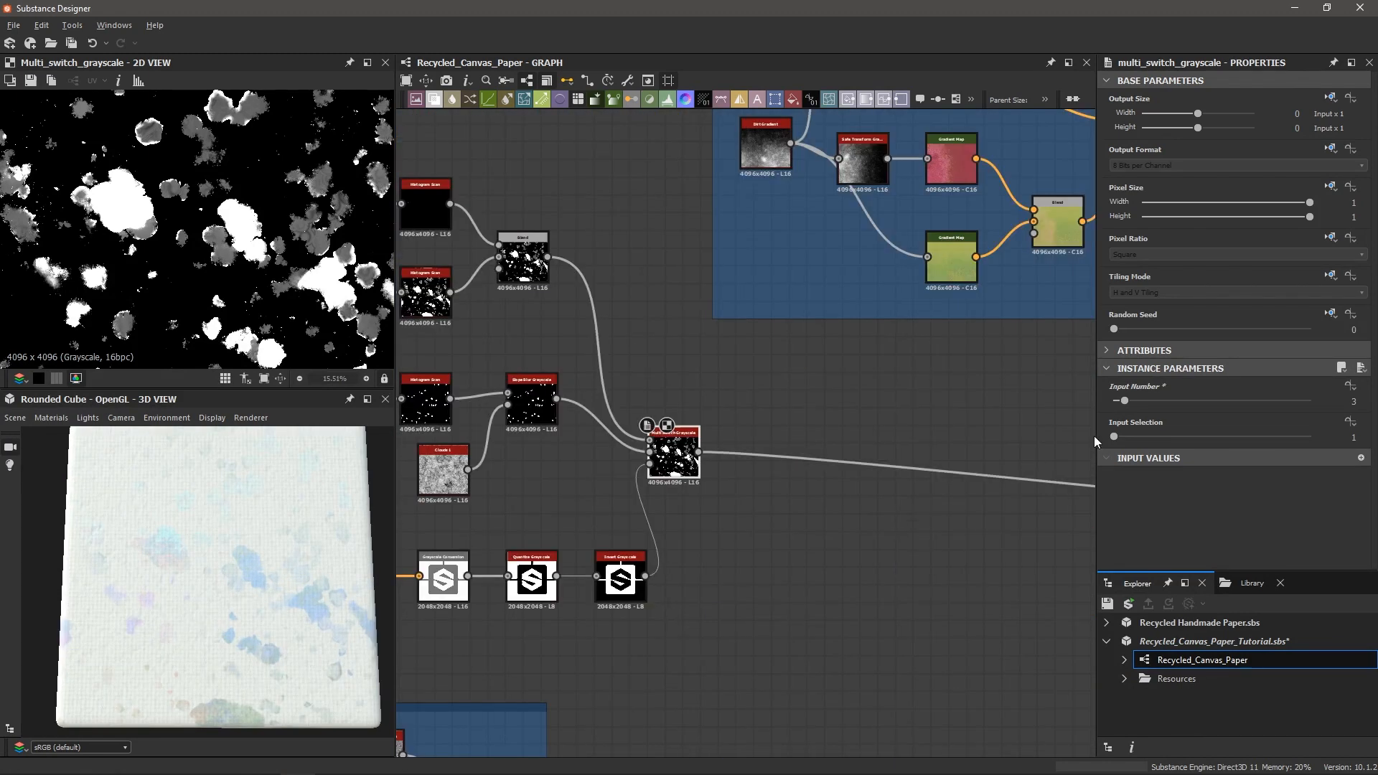
mouse_move(1114, 436)
mouse_down()
mouse_move(1133, 437)
mouse_move(1111, 439)
mouse_up()
scroll(574, 497, down, 3)
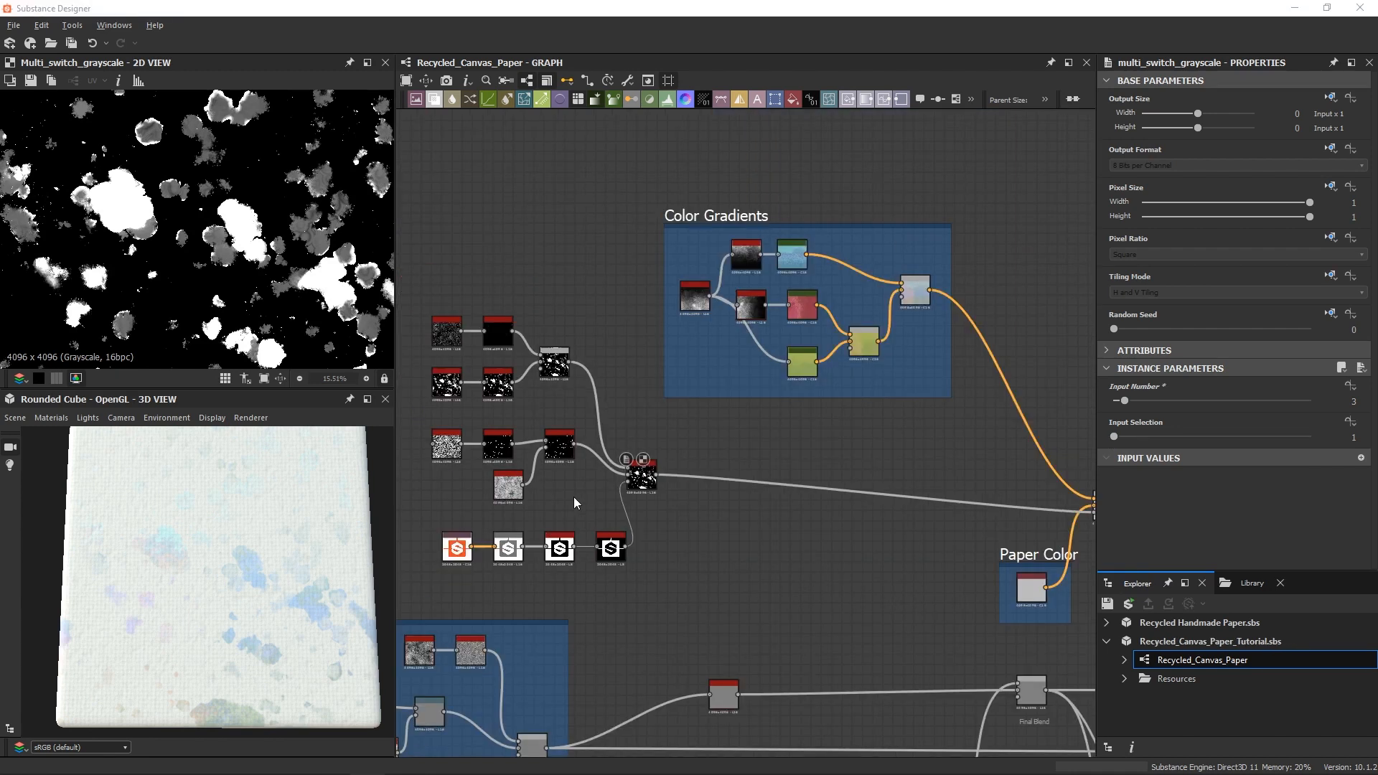
- Frame all the mask nodes together with the Multi Switch Grayscale and title the frame "Patterns"
middle_drag(574, 496, 692, 497)
drag(446, 286, 738, 584)
drag(742, 486, 691, 485)
key(space)
text(frame)
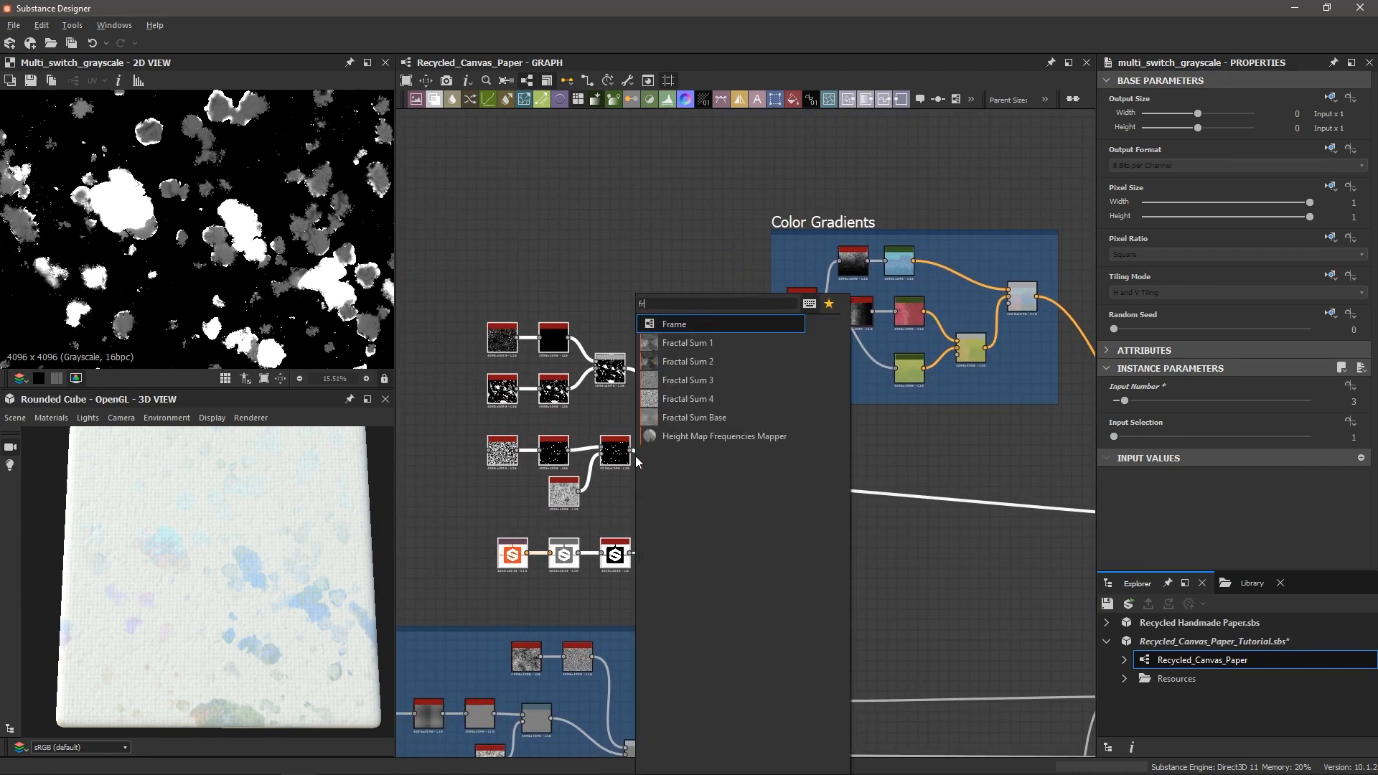
key(Return)
drag(1156, 155, 953, 153)
text(Patterns)
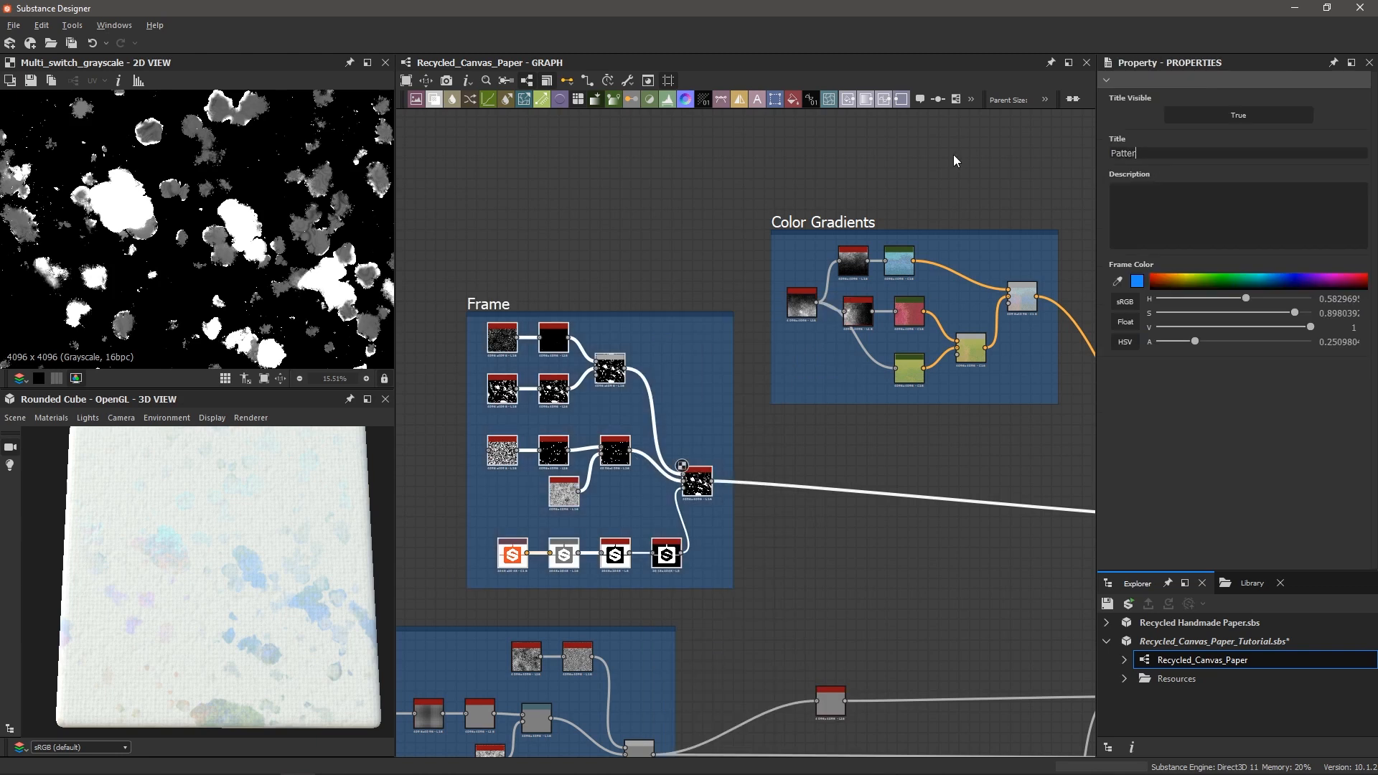
- Inspect the patterned paper surface on the 3D cube and the framed node groups across the graph
click(953, 153)
drag(287, 564, 238, 569)
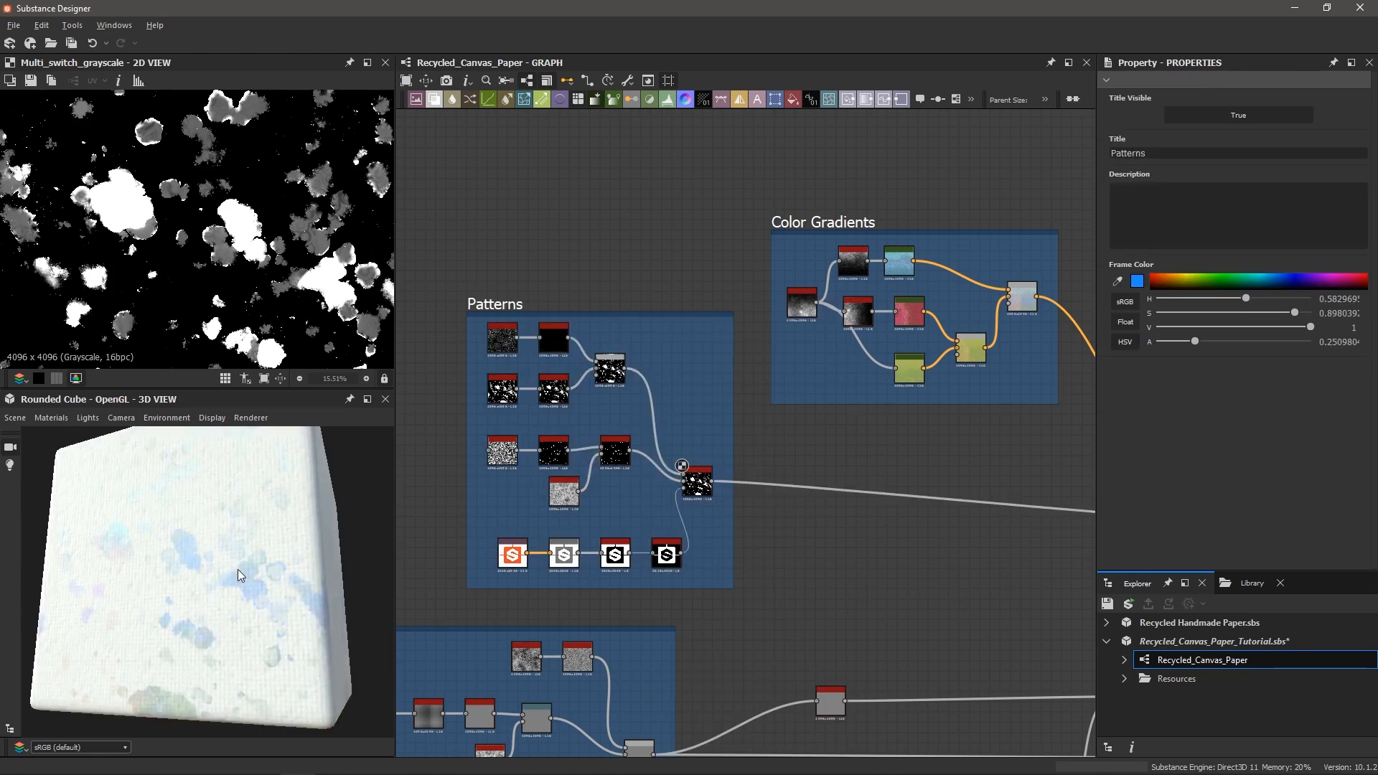
scroll(238, 569, up, 4)
scroll(238, 570, down, 3)
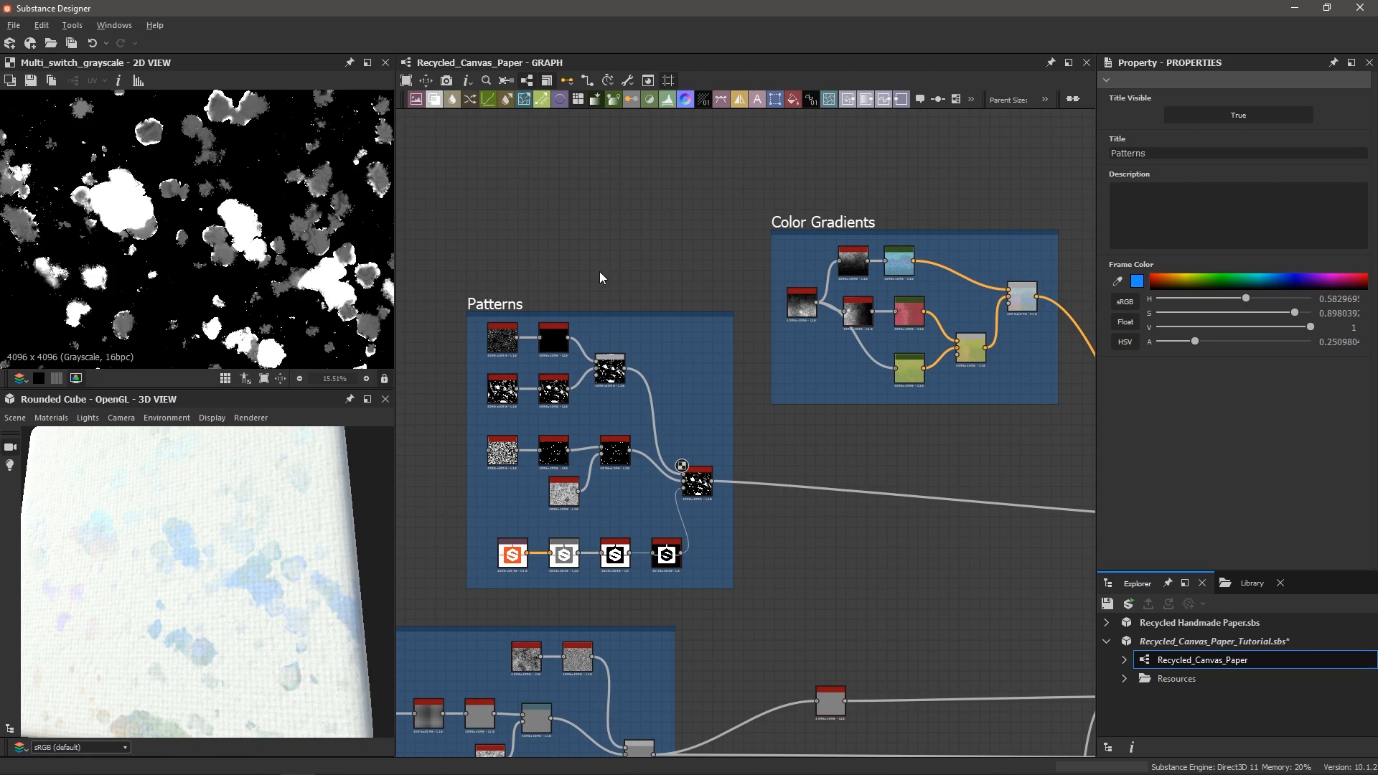
scroll(600, 271, down, 3)
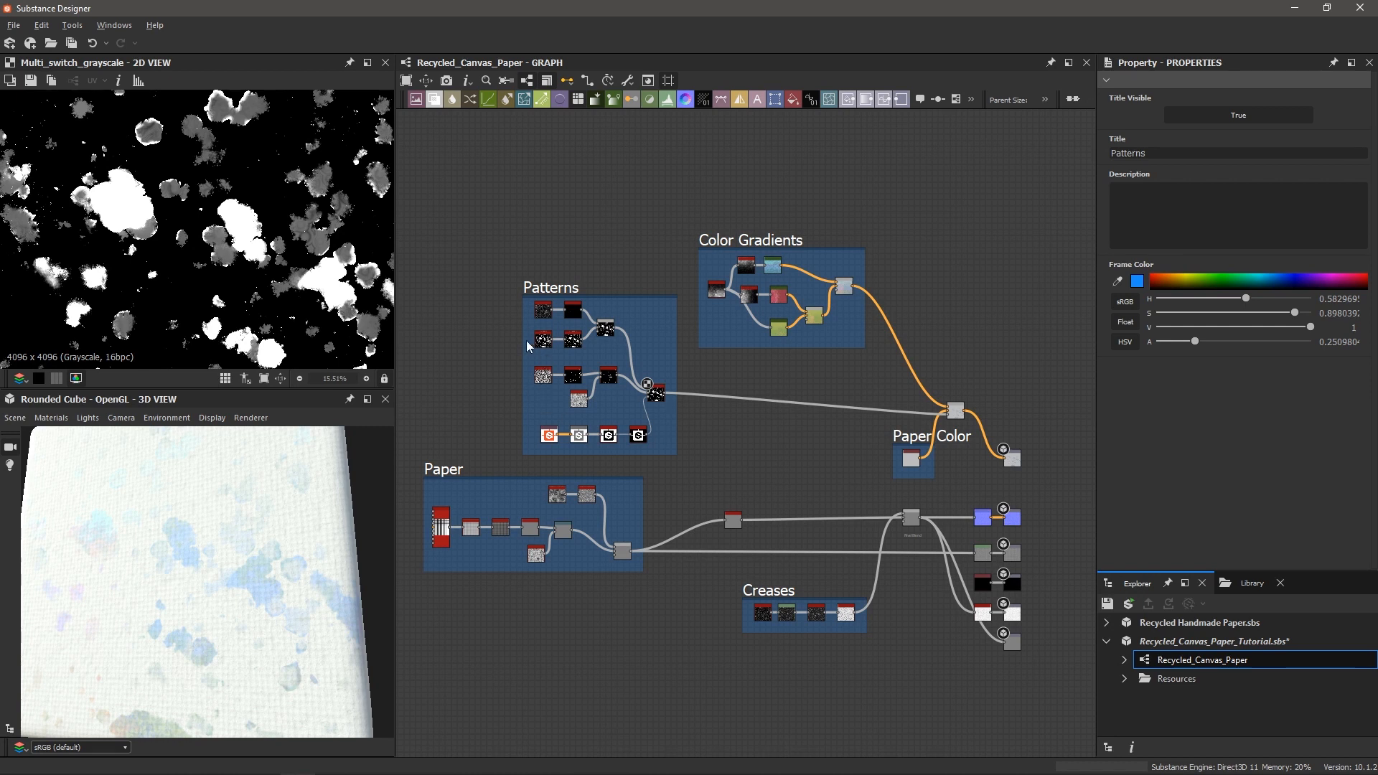
scroll(541, 445, up, 3)
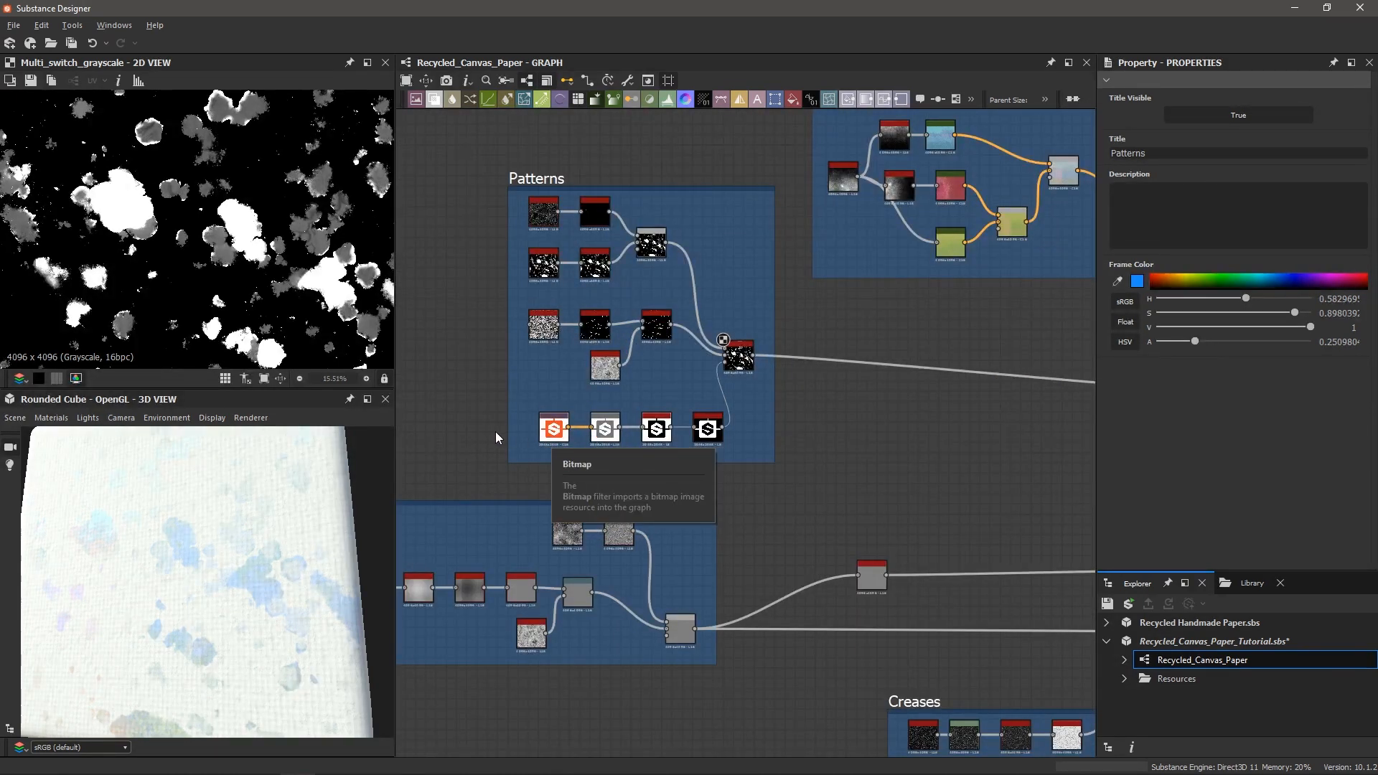
scroll(496, 436, up, 2)
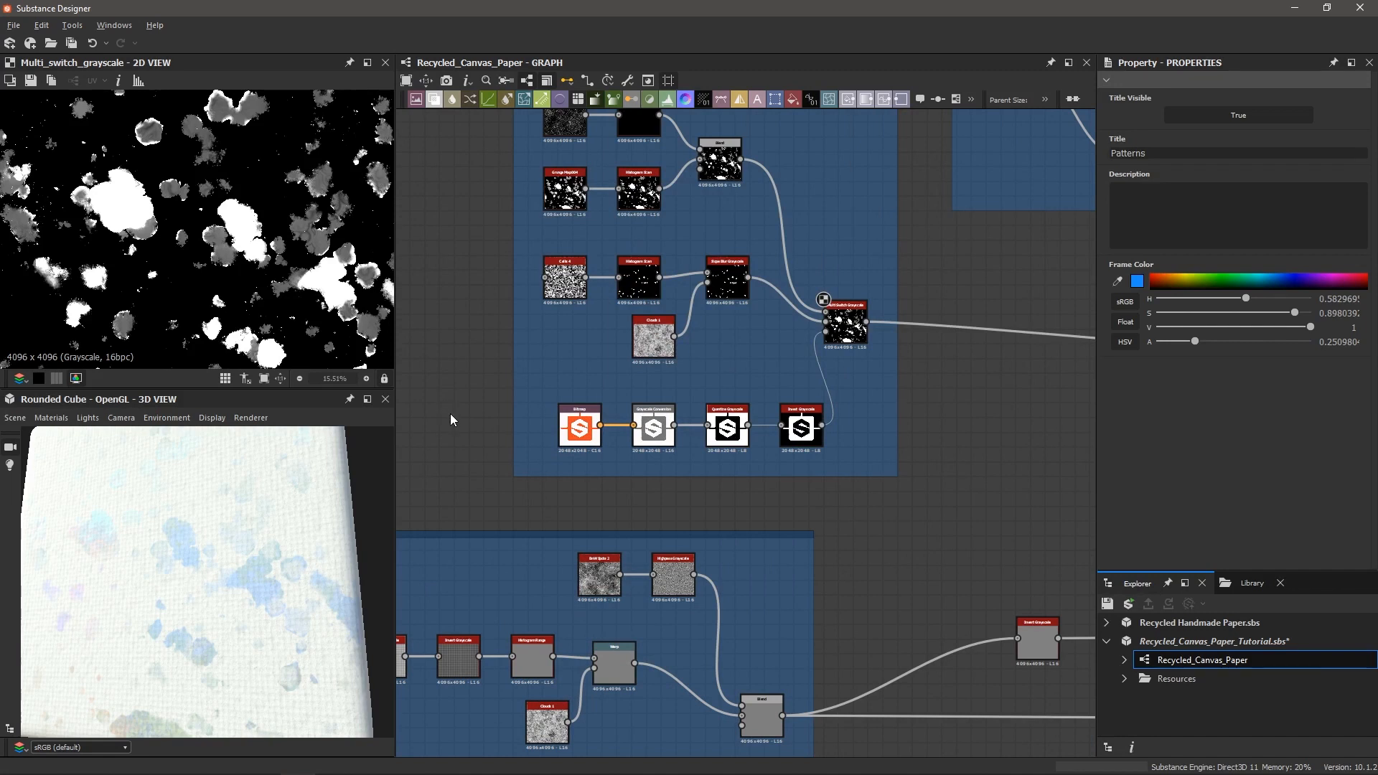
key(space)
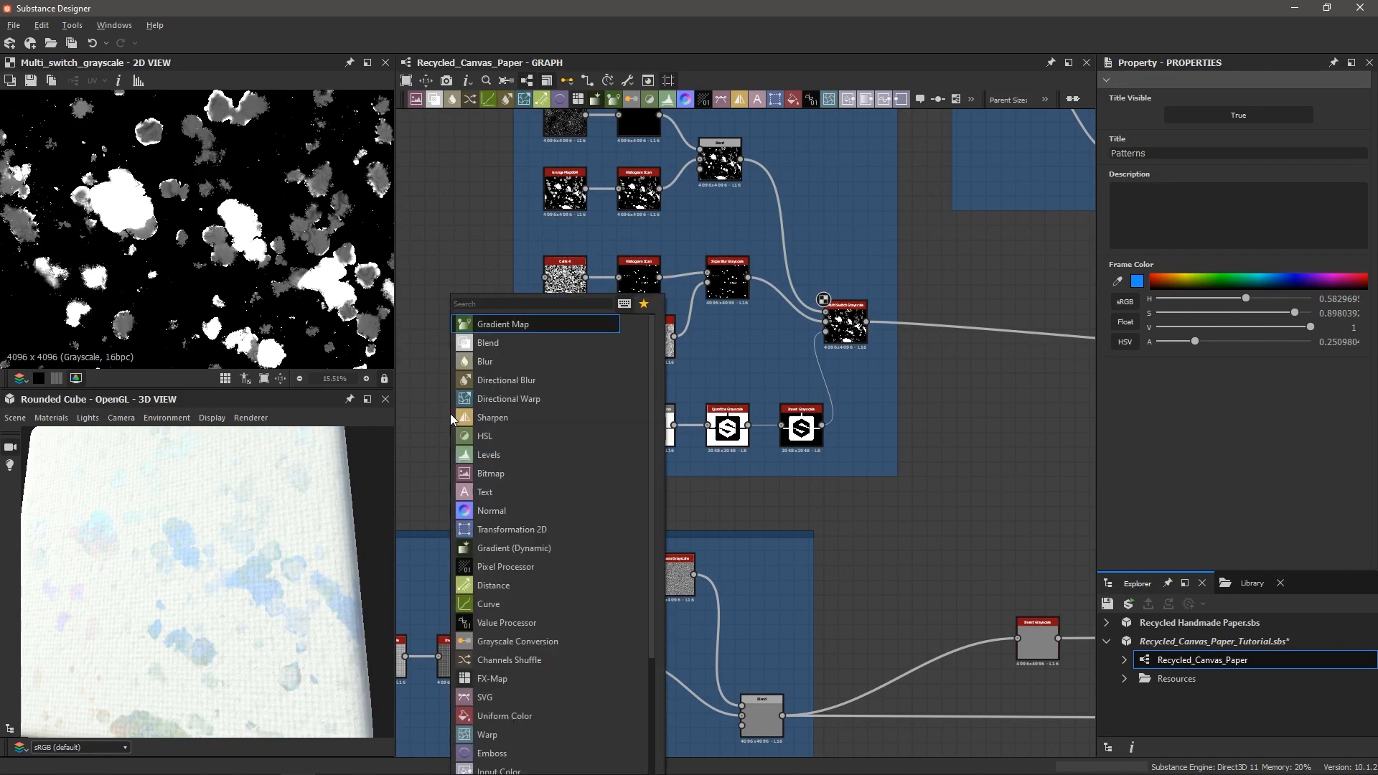
text(input)
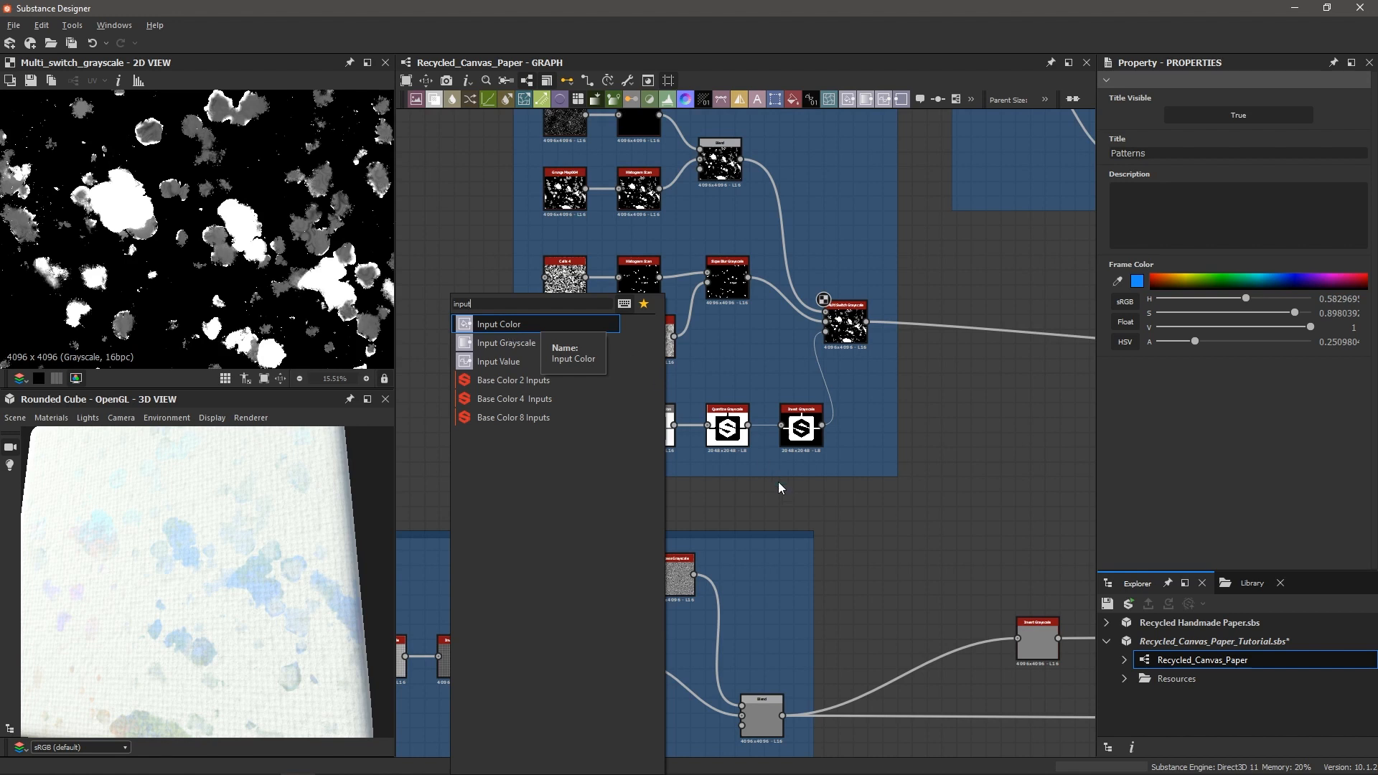
key(Escape)
scroll(722, 432, up, 2)
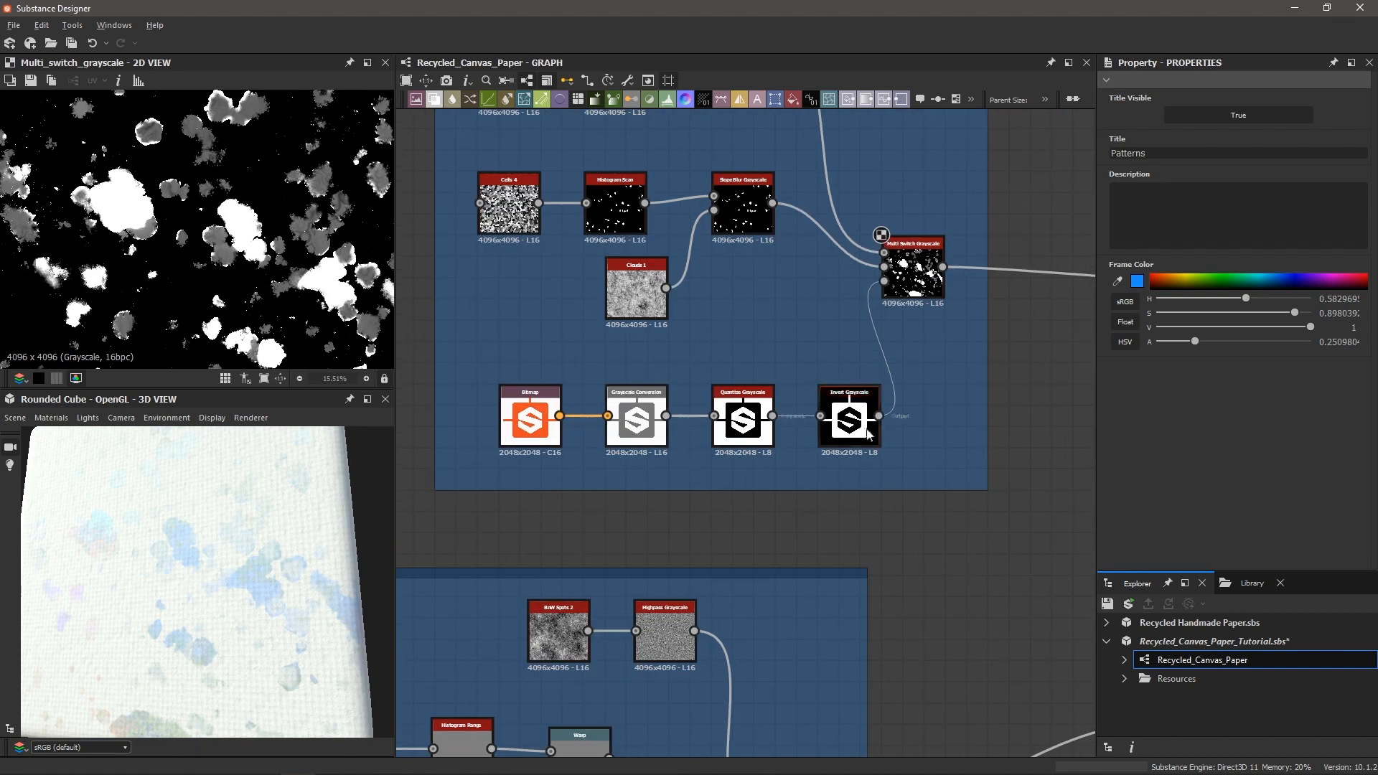
scroll(537, 449, down, 2)
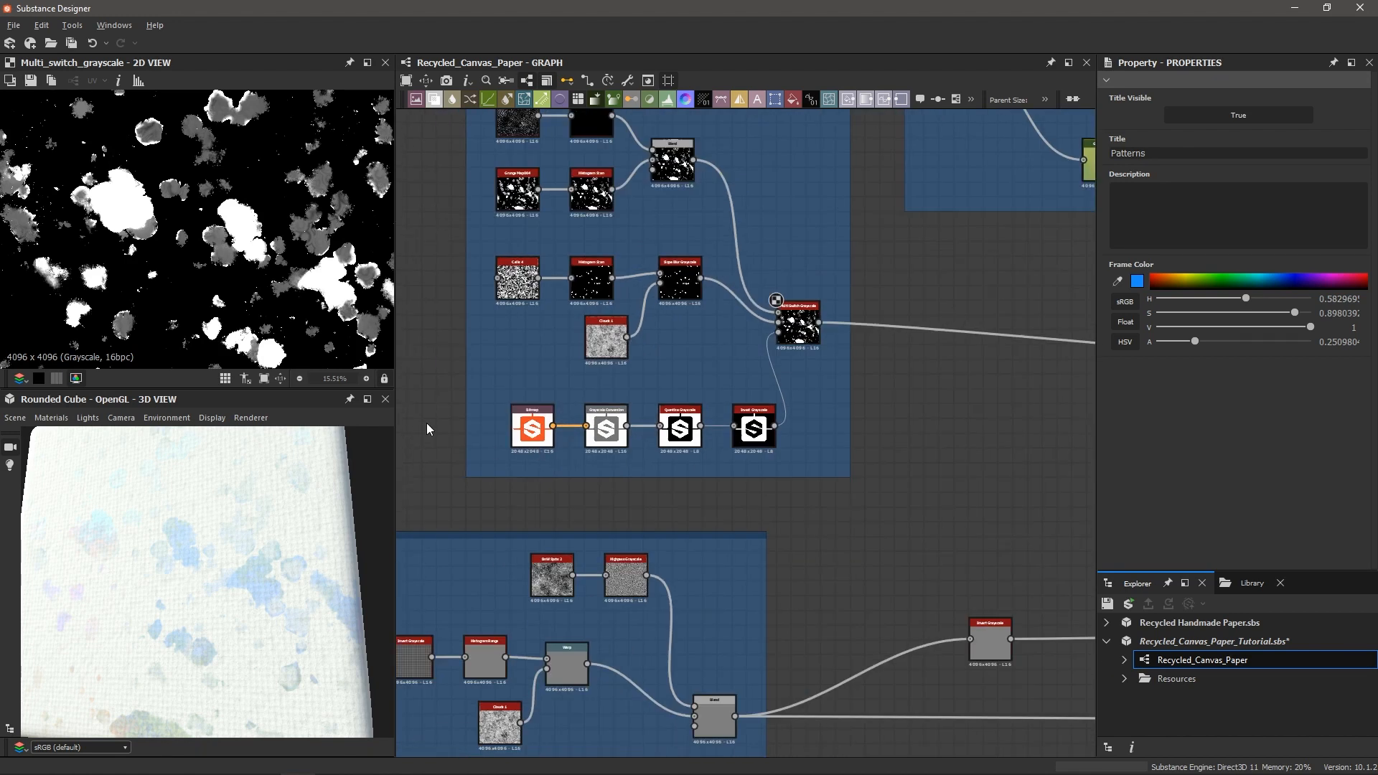
- Add an Input Color node and connect it to the Grayscale Conversion in place of the logo Bitmap
key(space)
text(input)
key(Return)
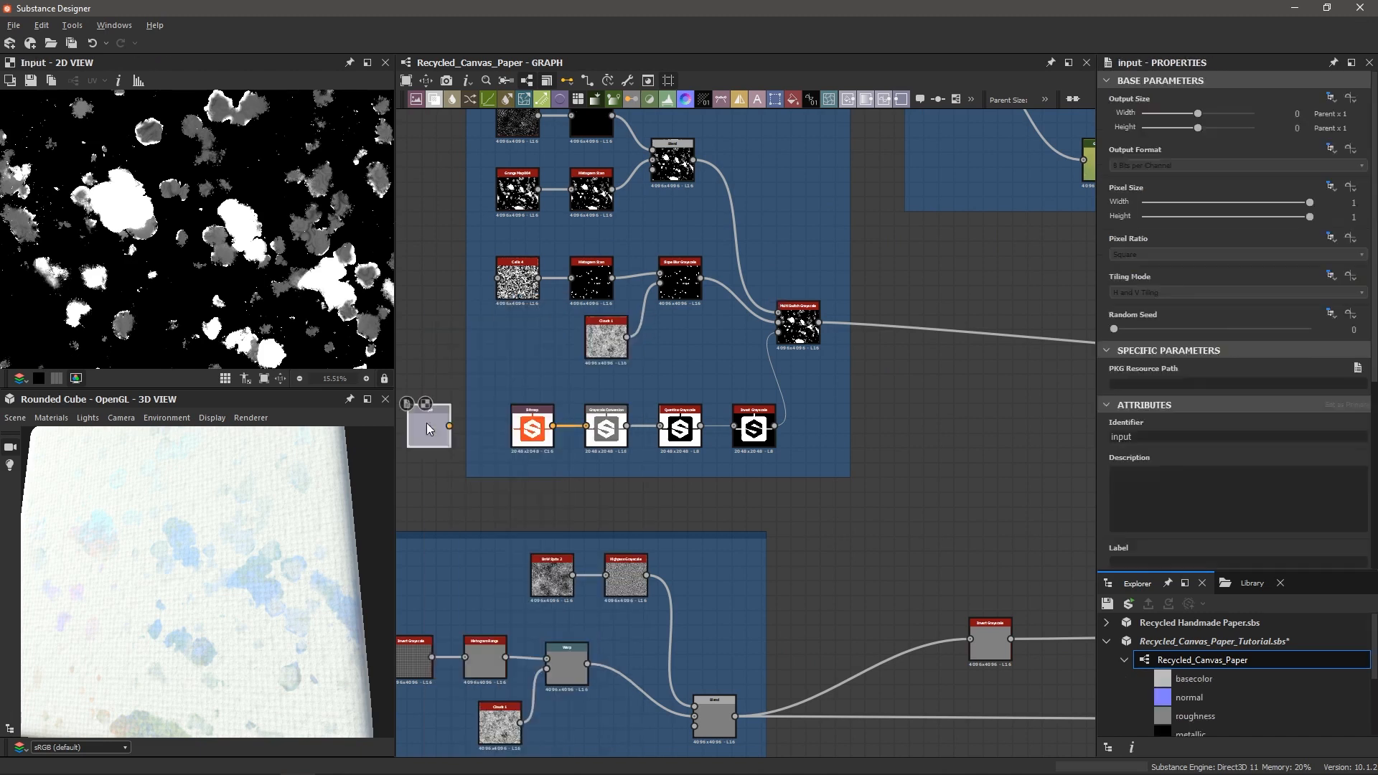
scroll(460, 424, up, 3)
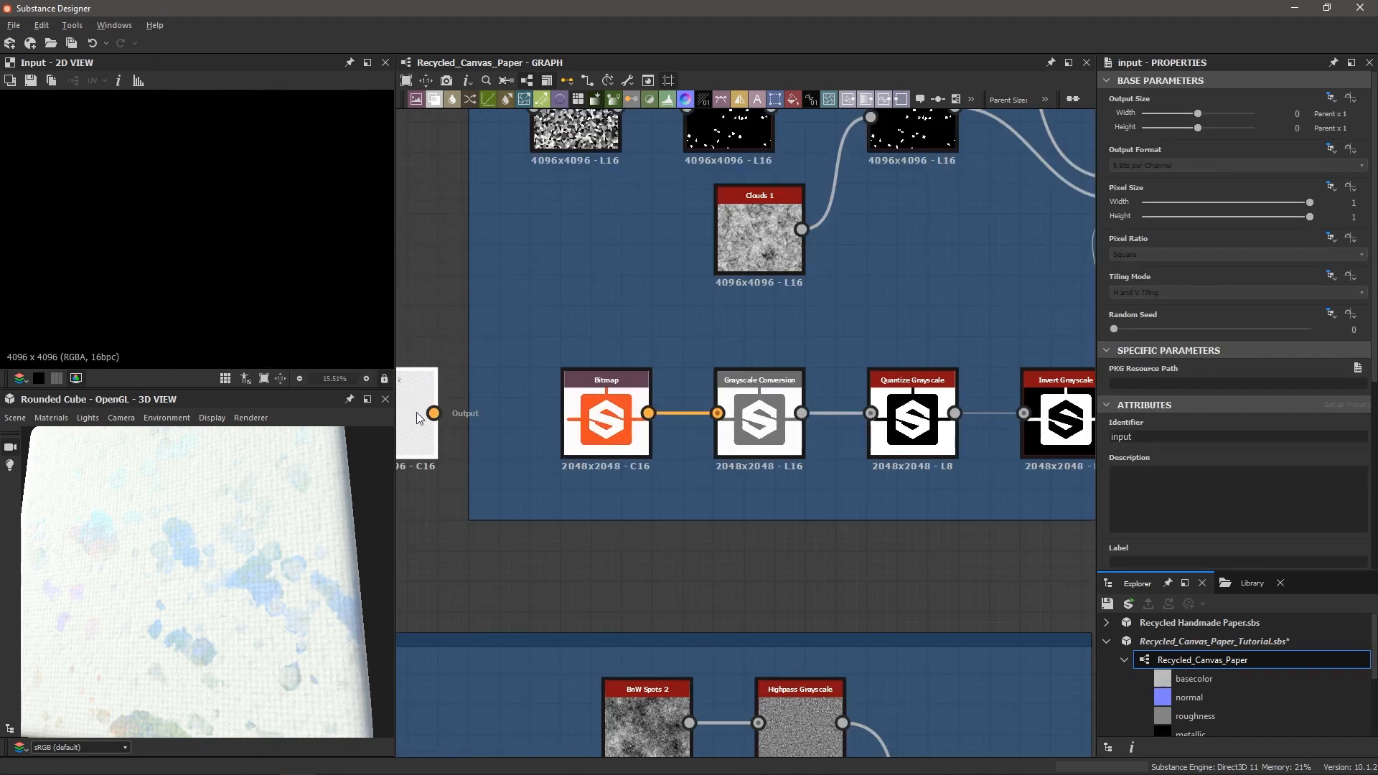
drag(419, 412, 560, 314)
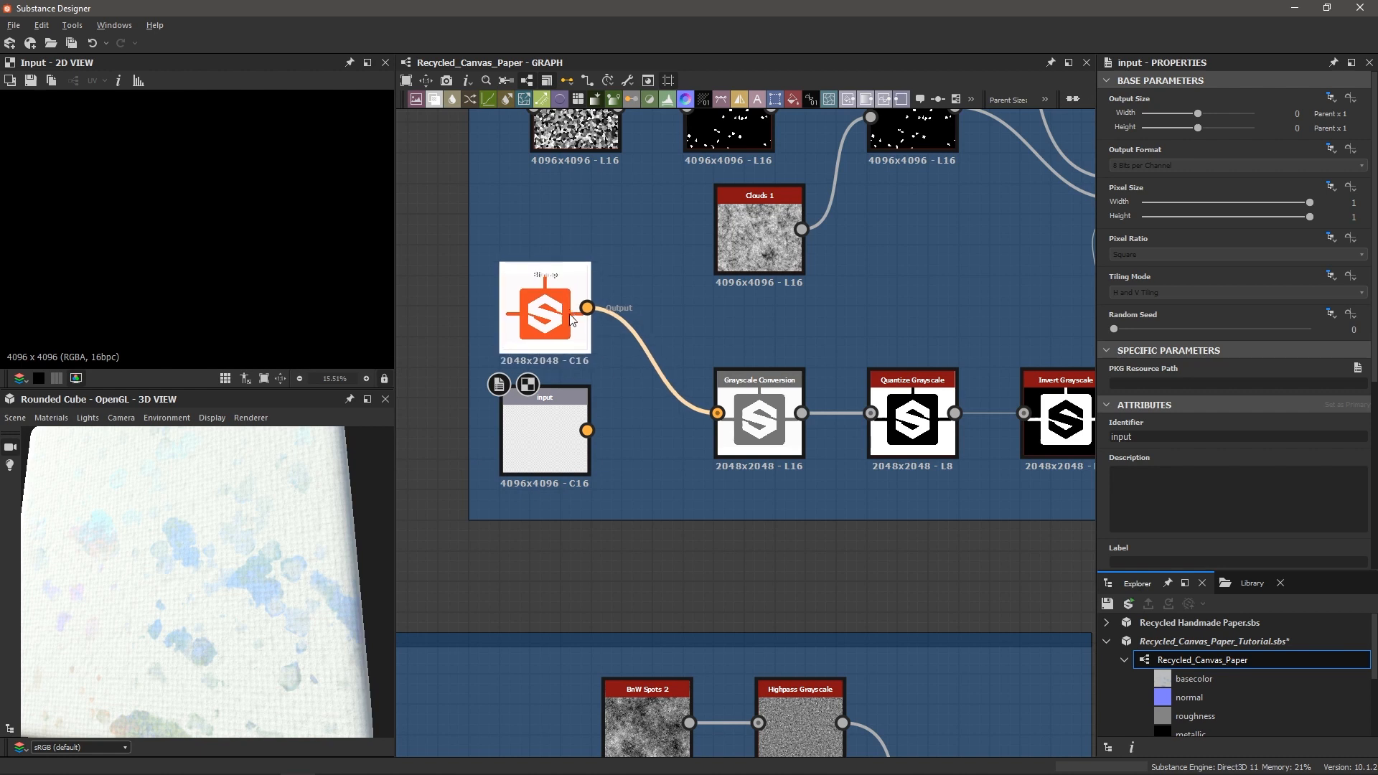
drag(554, 434, 717, 413)
drag(550, 311, 550, 278)
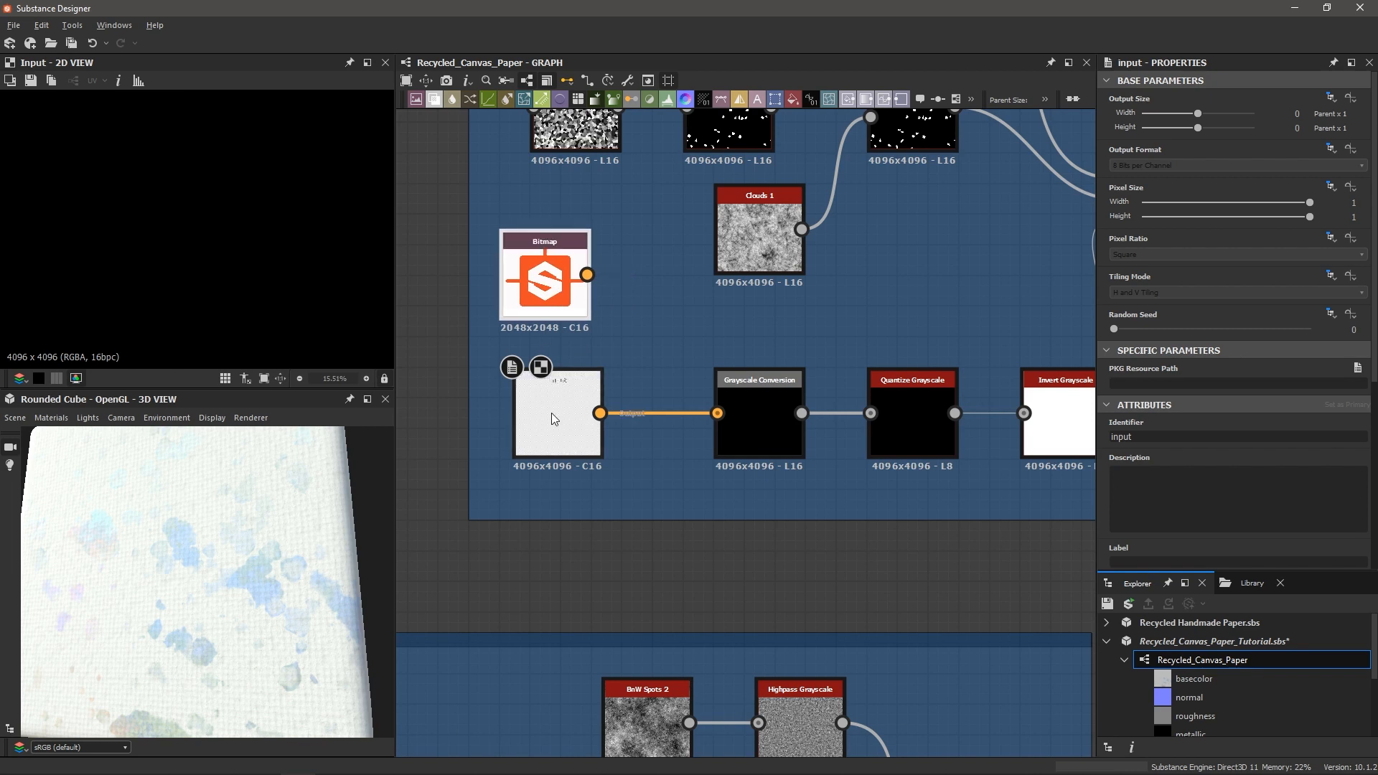
- Delete the disconnected logo Bitmap node and the SubstanceDesignerLogoHiRes resource from the package
click(551, 293)
key(Delete)
scroll(1177, 689, down, 4)
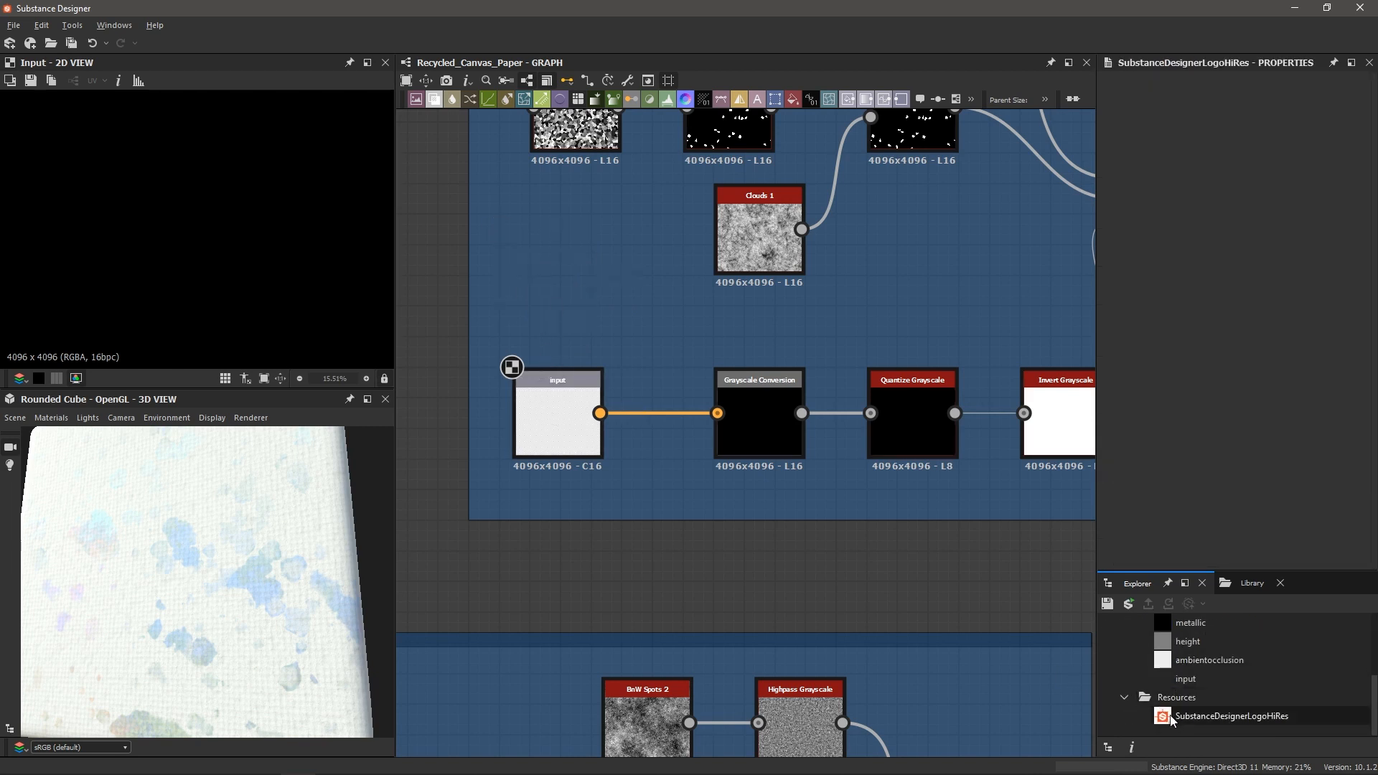
click(1173, 716)
key(Delete)
click(649, 404)
- Set the Input Color node's identifier to image_input and its label to "Image Input"
click(557, 411)
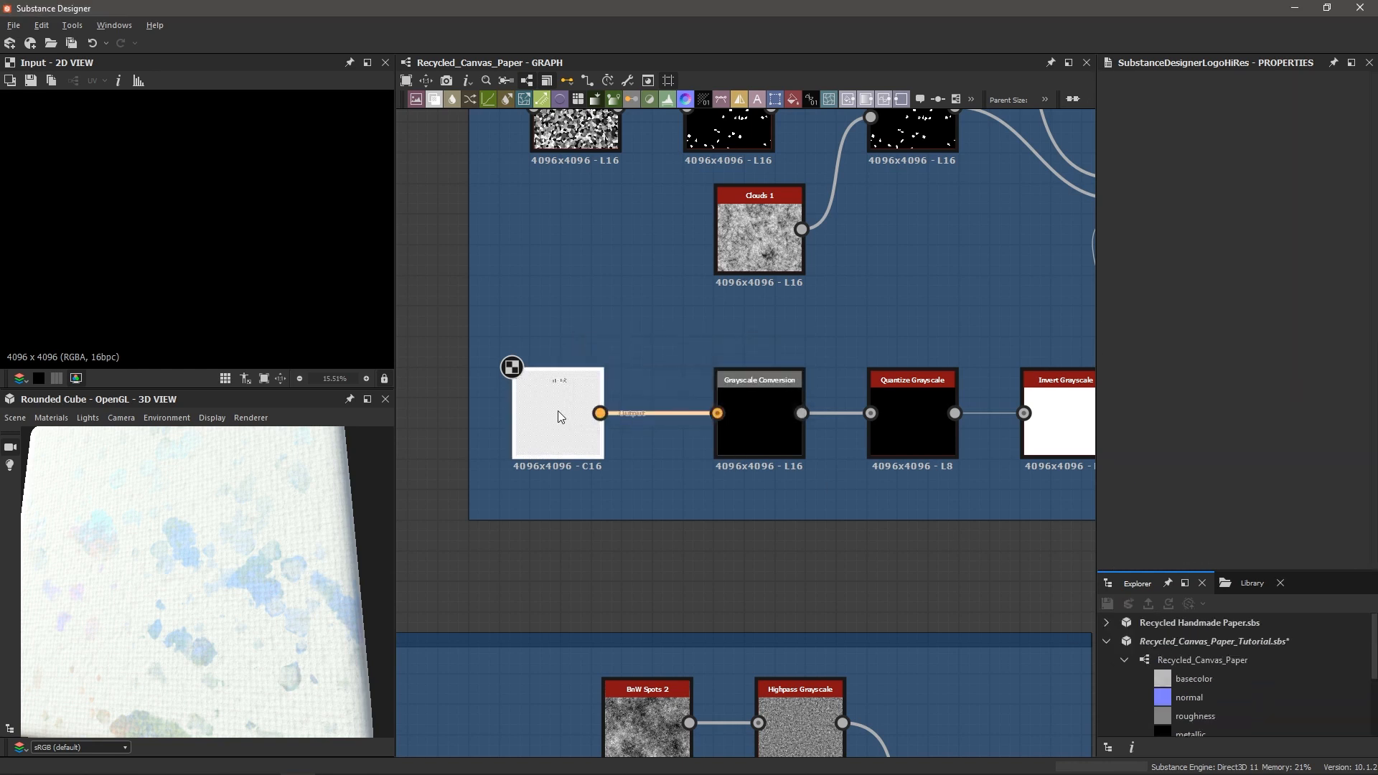
scroll(548, 420, up, 3)
drag(539, 415, 565, 415)
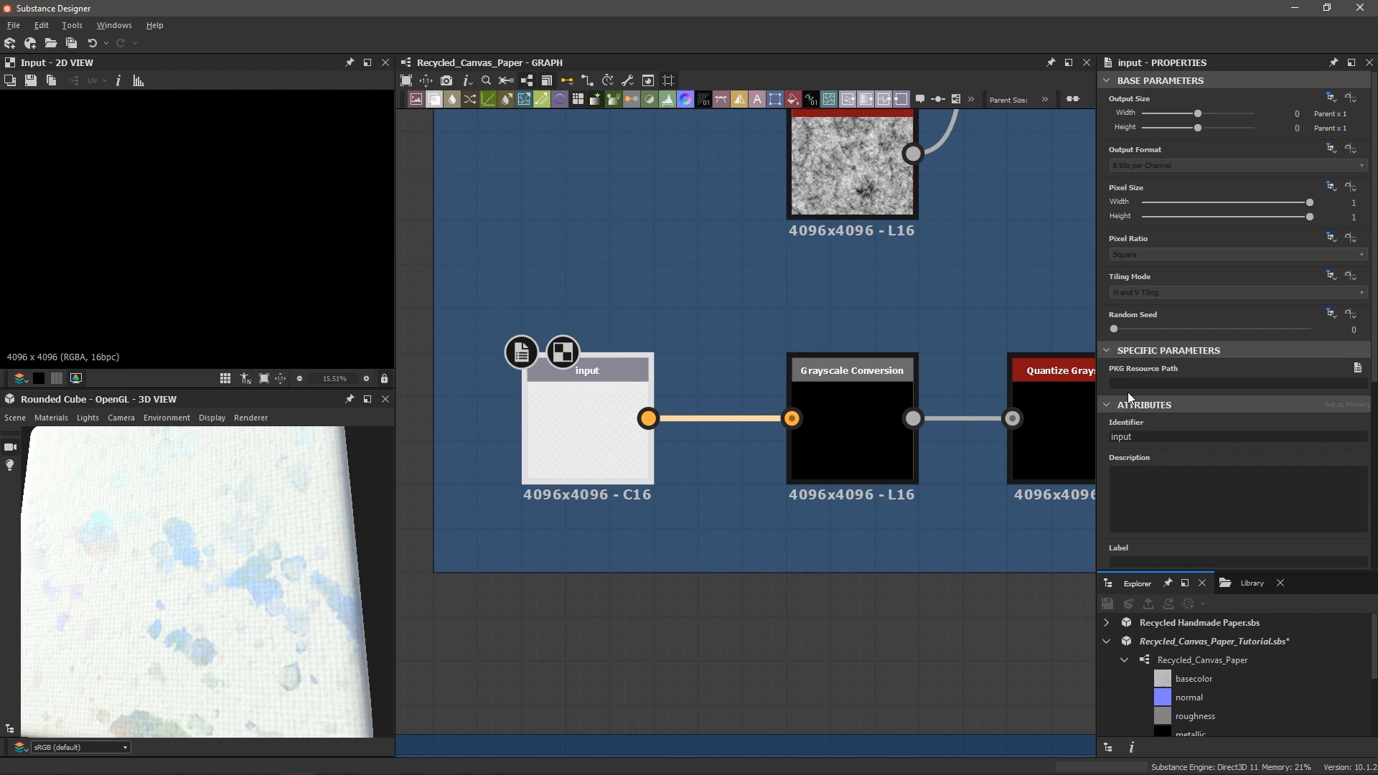
scroll(1118, 397, down, 2)
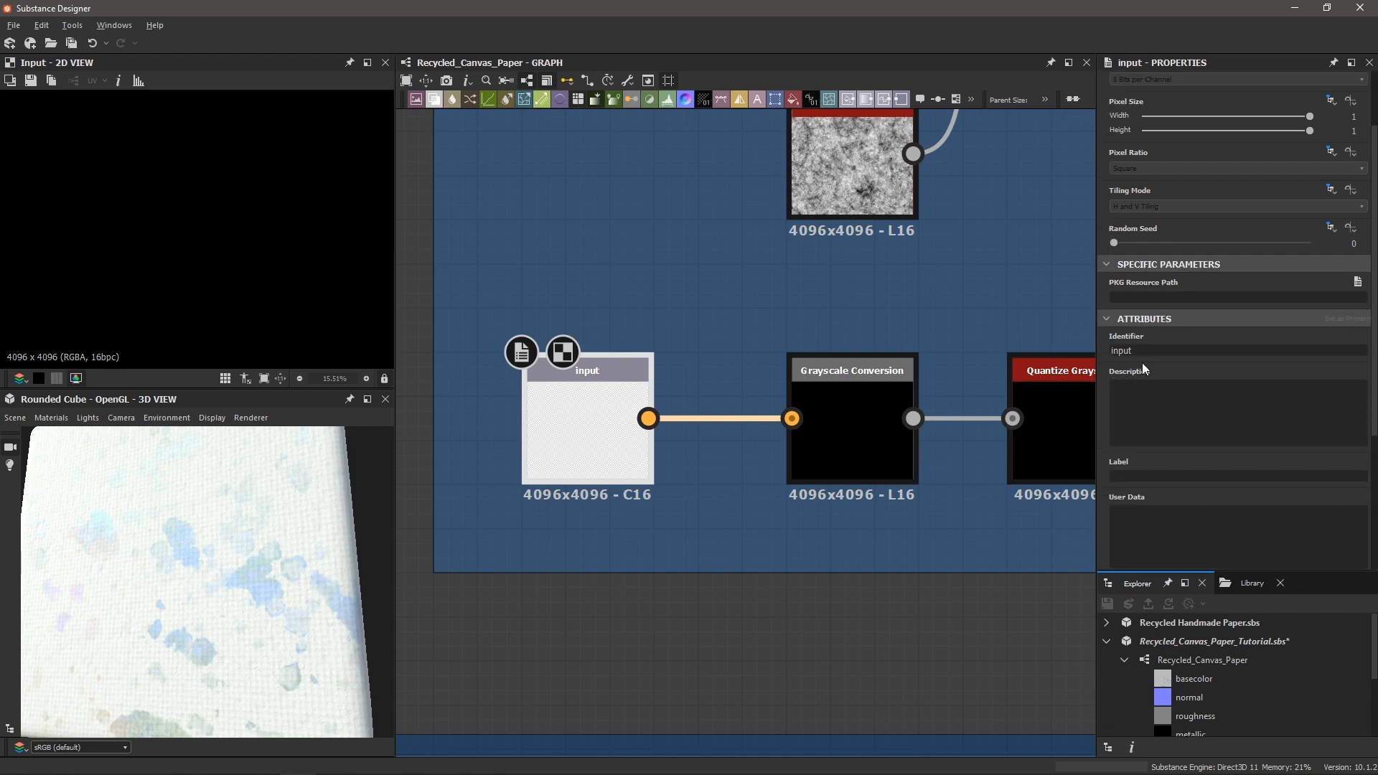
drag(1146, 350, 1059, 350)
text(image_input)
key(Return)
text(Image input)
scroll(861, 567, down, 5)
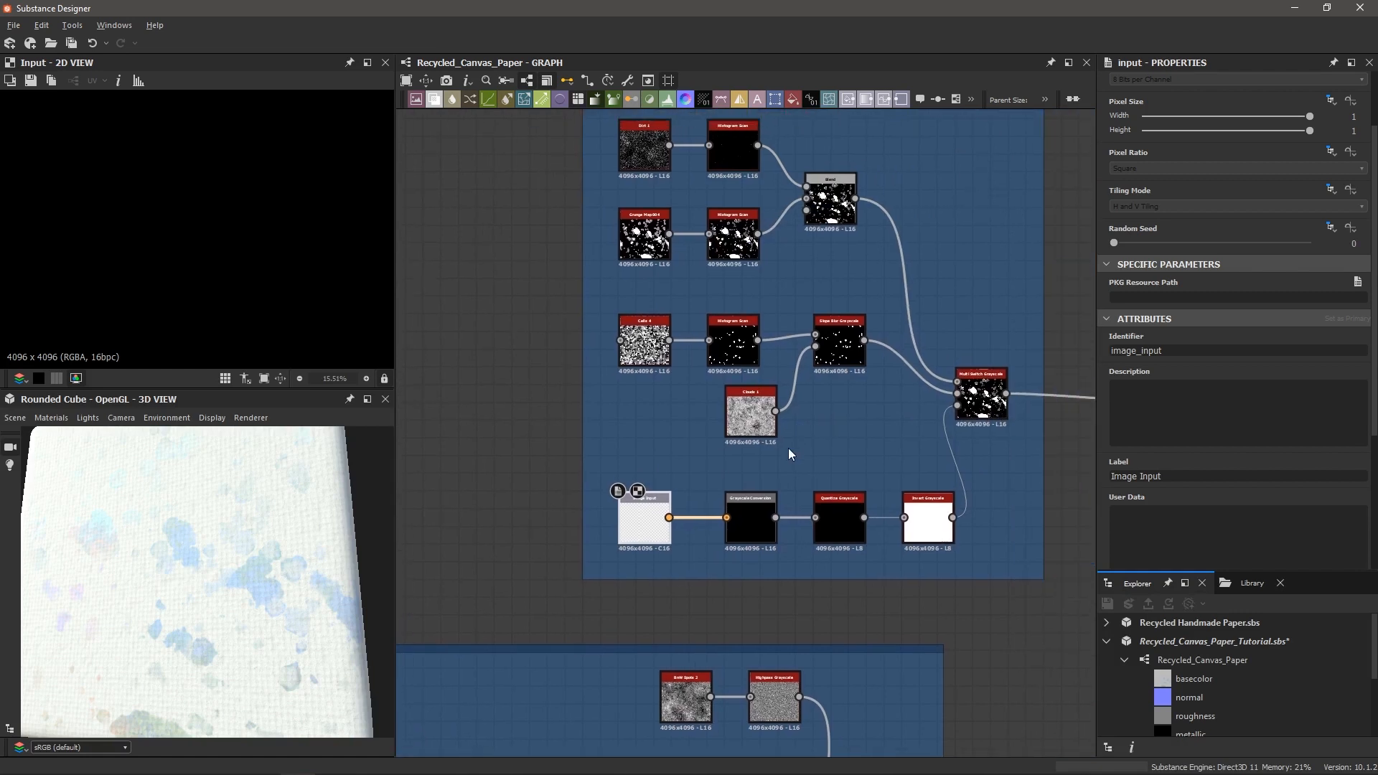
scroll(228, 600, up, 2)
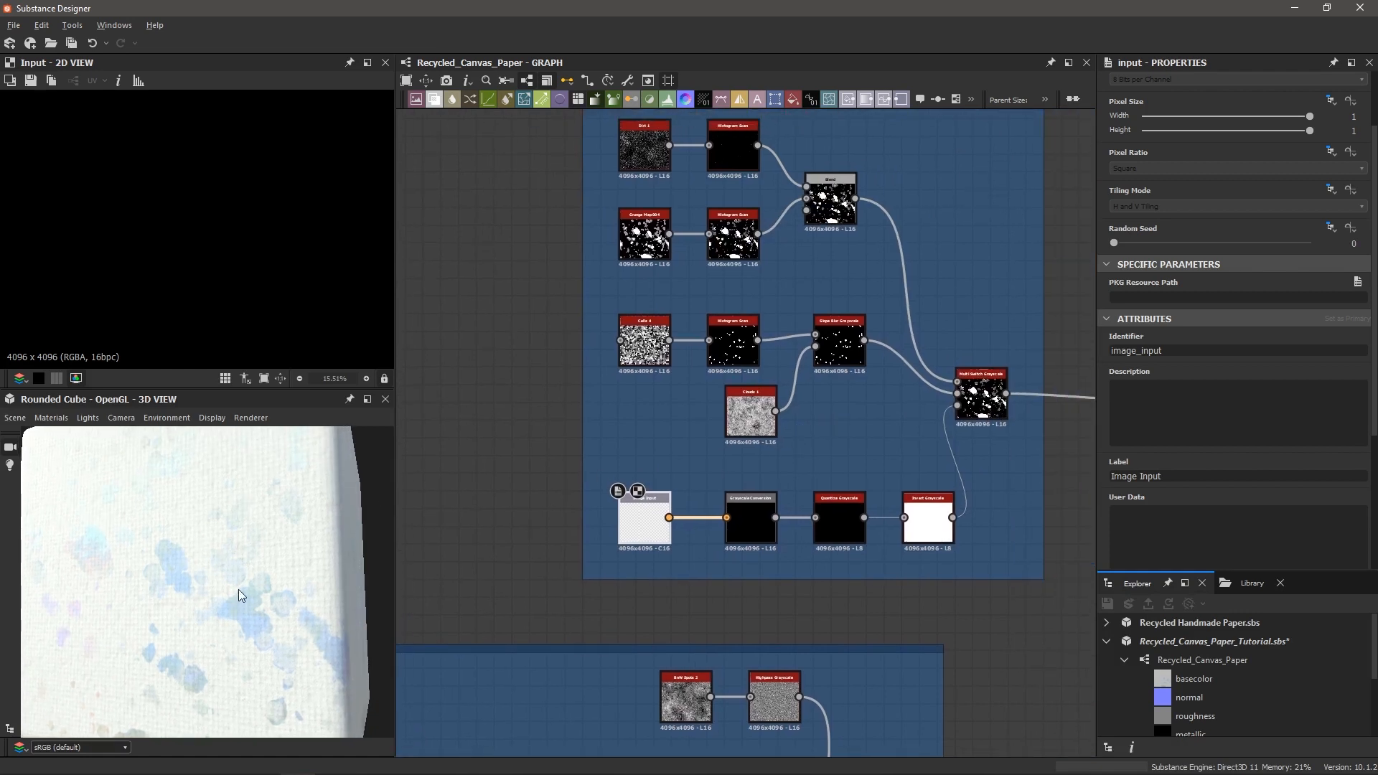
scroll(239, 587, up, 2)
mouse_move(240, 585)
mouse_down()
mouse_move(285, 522)
mouse_move(263, 538)
mouse_move(262, 565)
mouse_up()
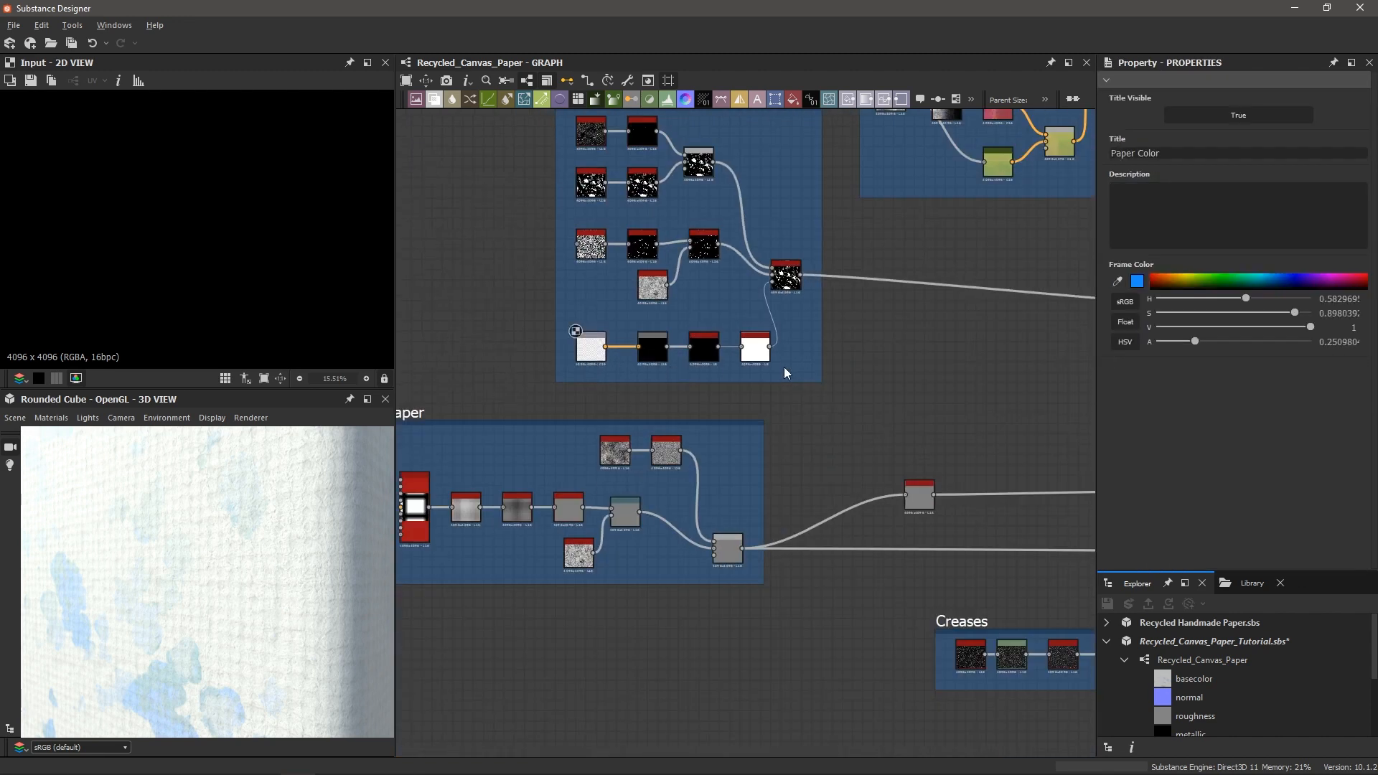
- Expose the Output Color of the Uniform Color node in the Paper Color frame as a new graph input named paper_color
scroll(783, 367, up, 2)
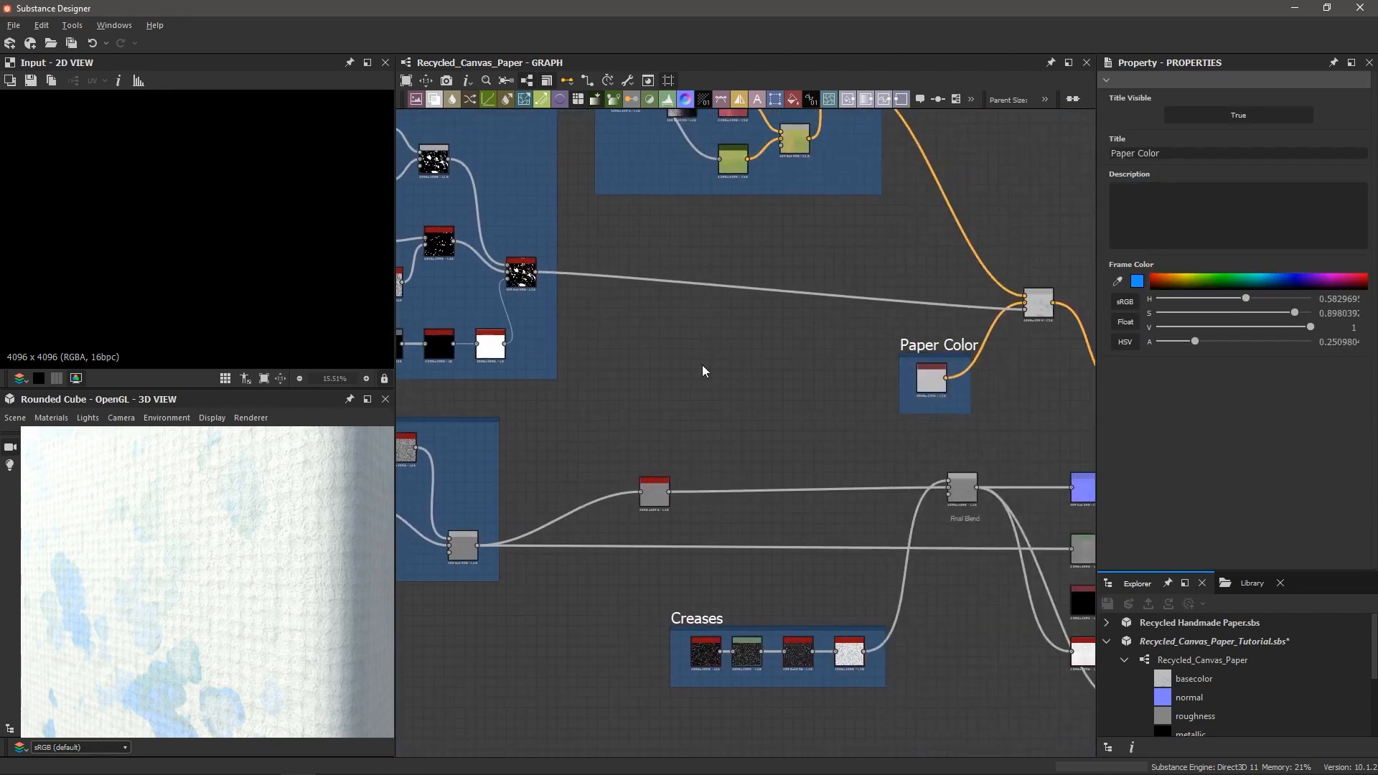
scroll(768, 377, up, 4)
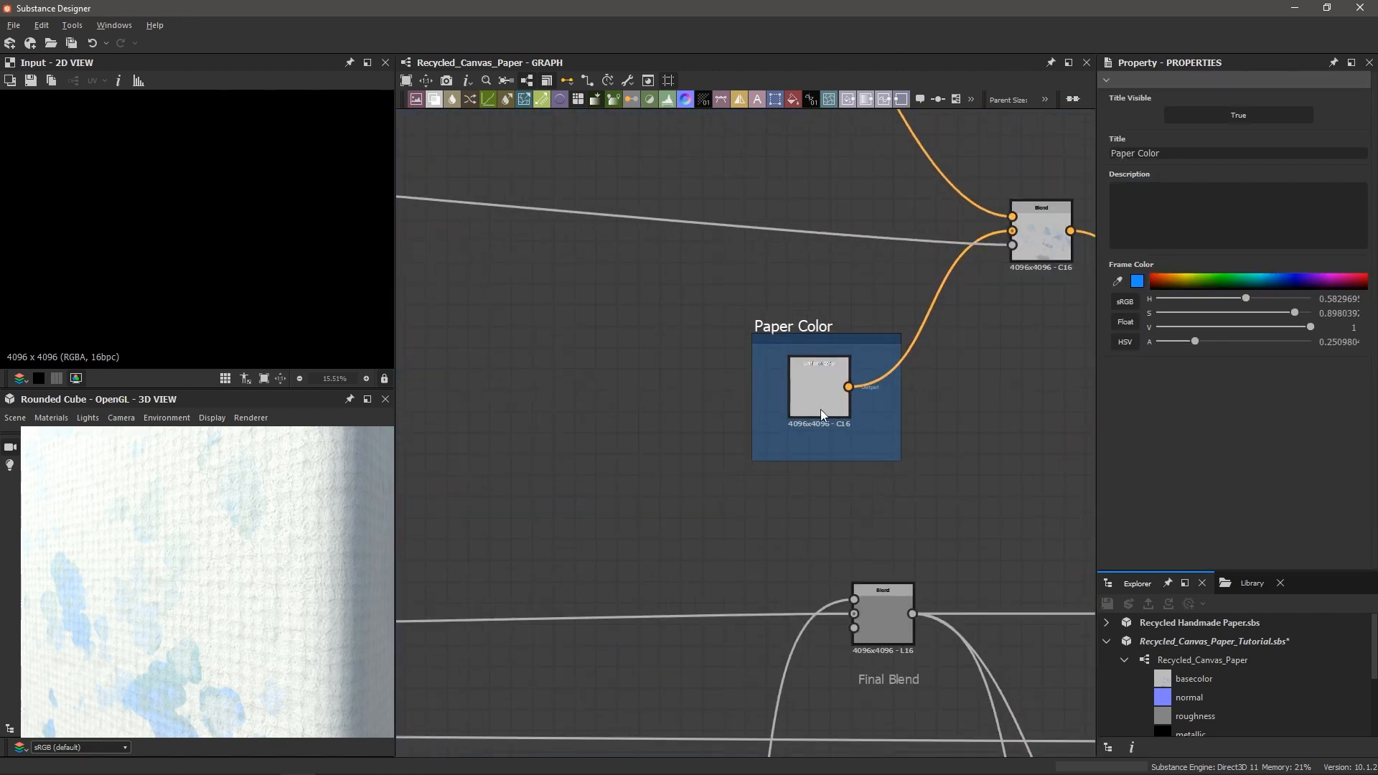
scroll(820, 415, up, 1)
double_click(812, 374)
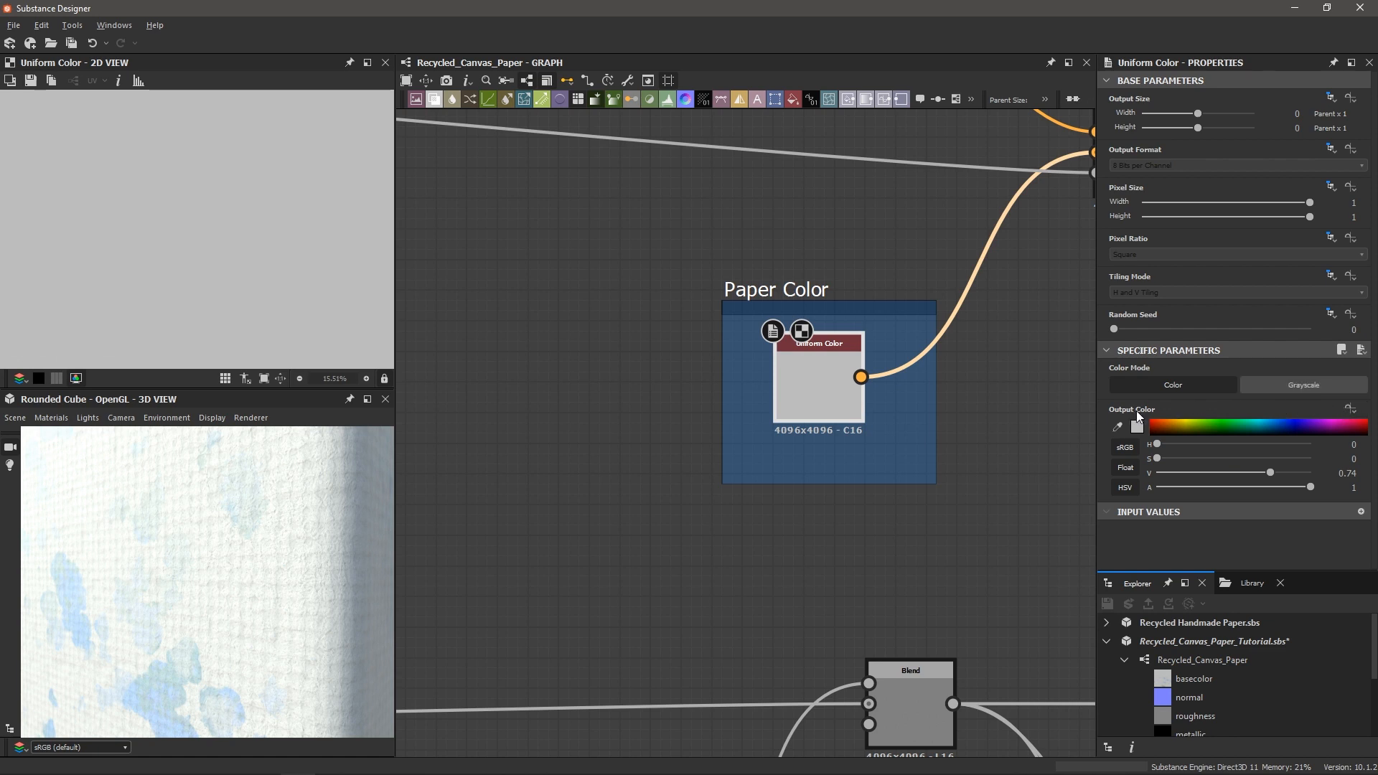
click(1350, 412)
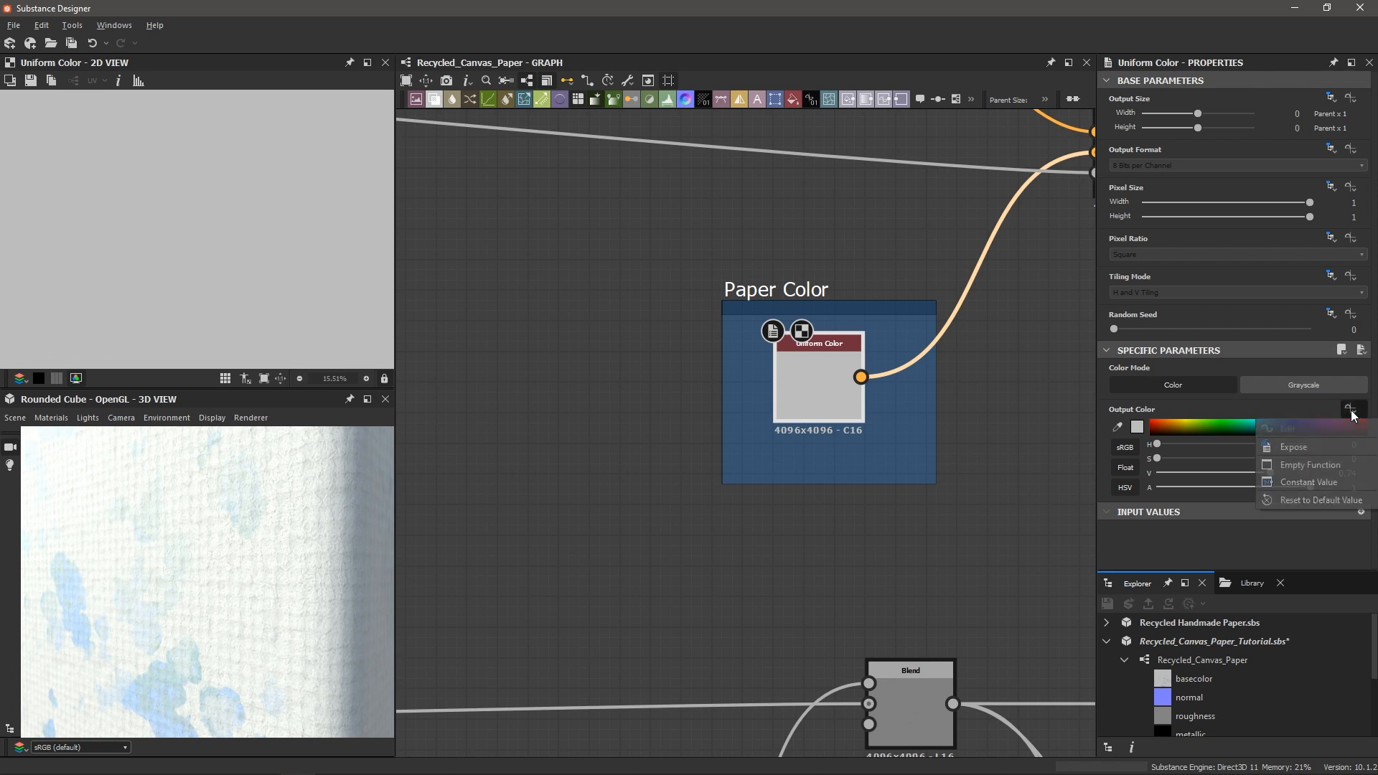
click(1286, 443)
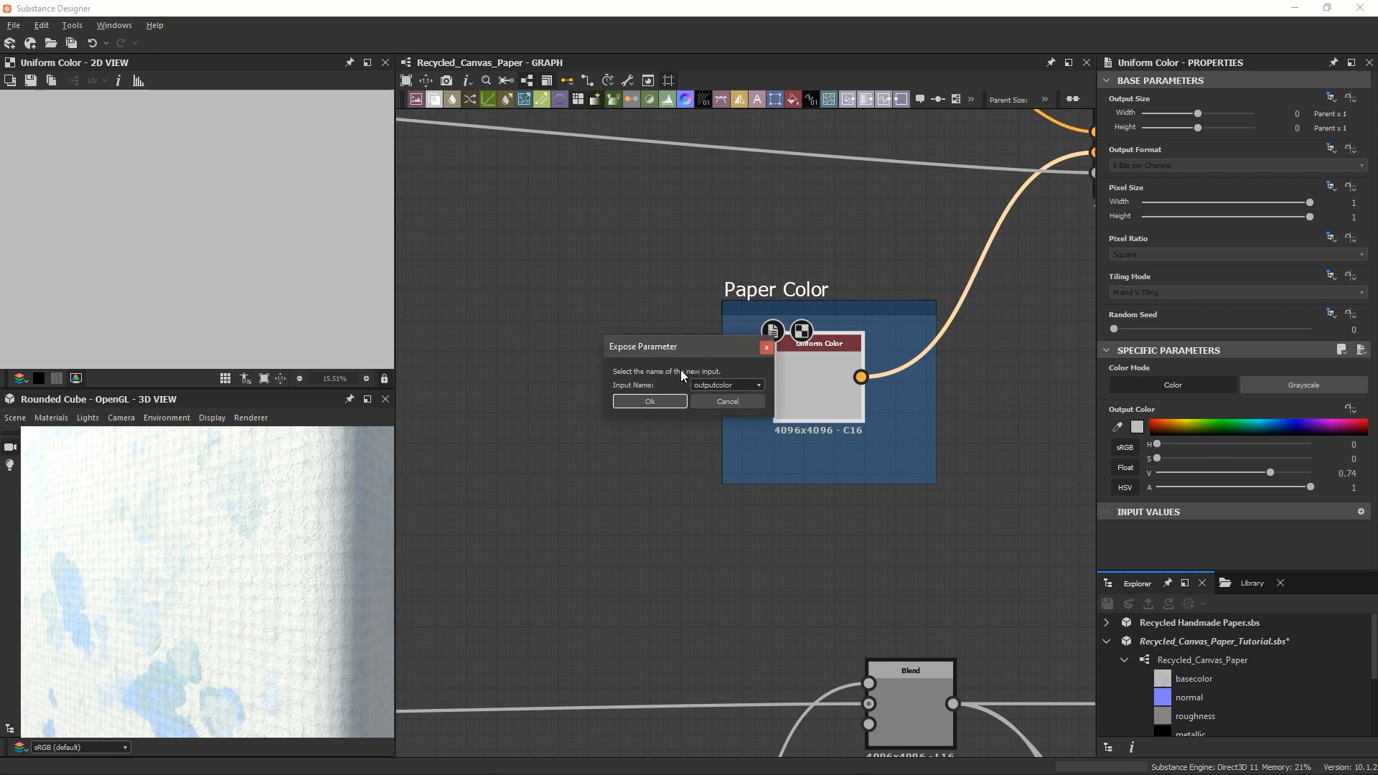
click(761, 388)
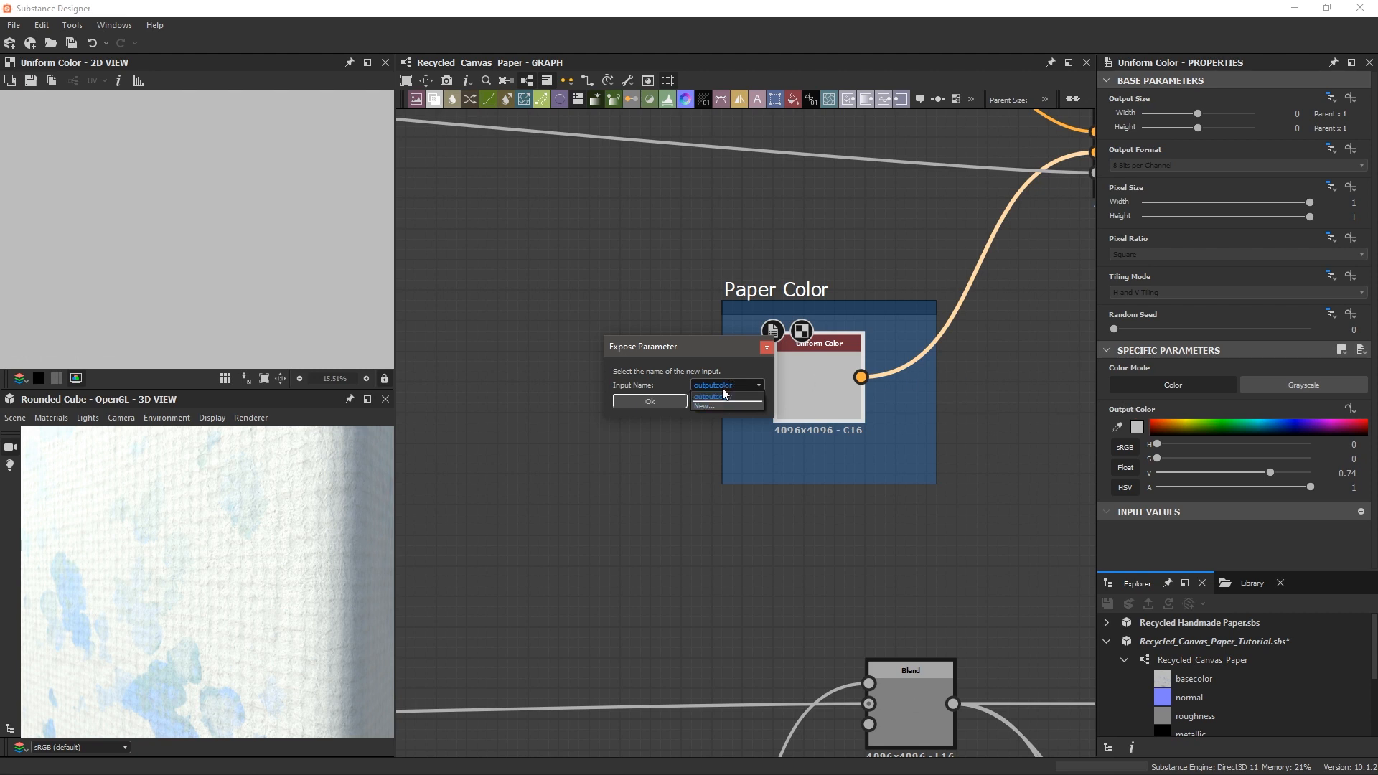
click(707, 406)
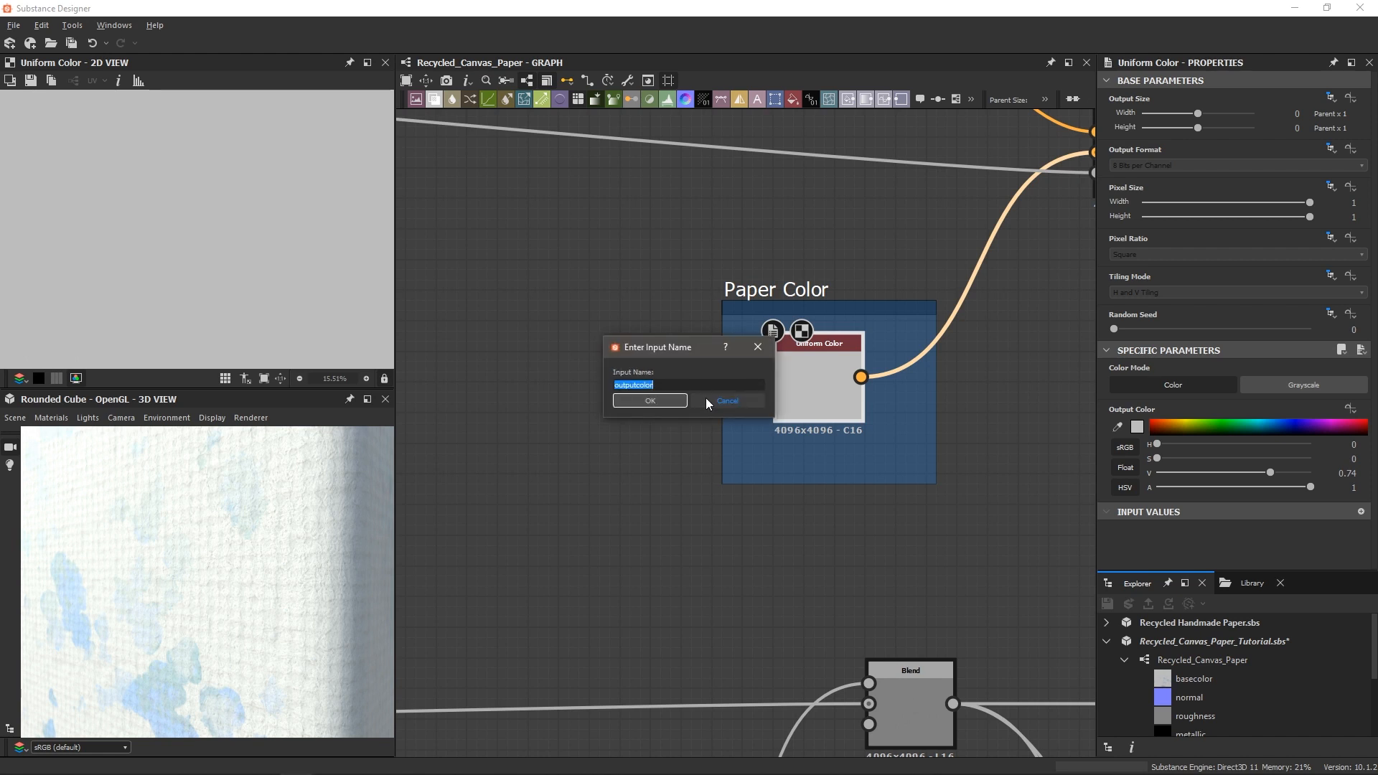
text(paper_color)
click(643, 401)
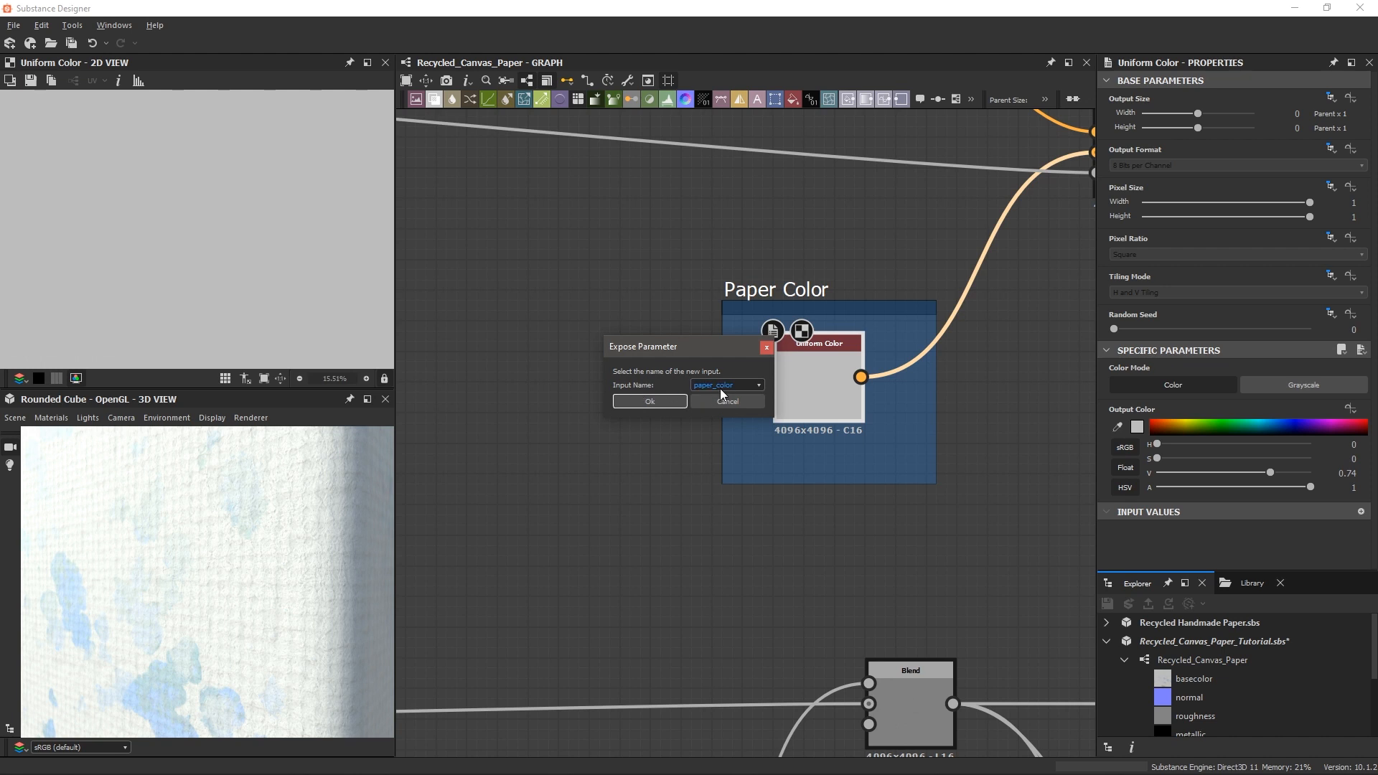
click(679, 400)
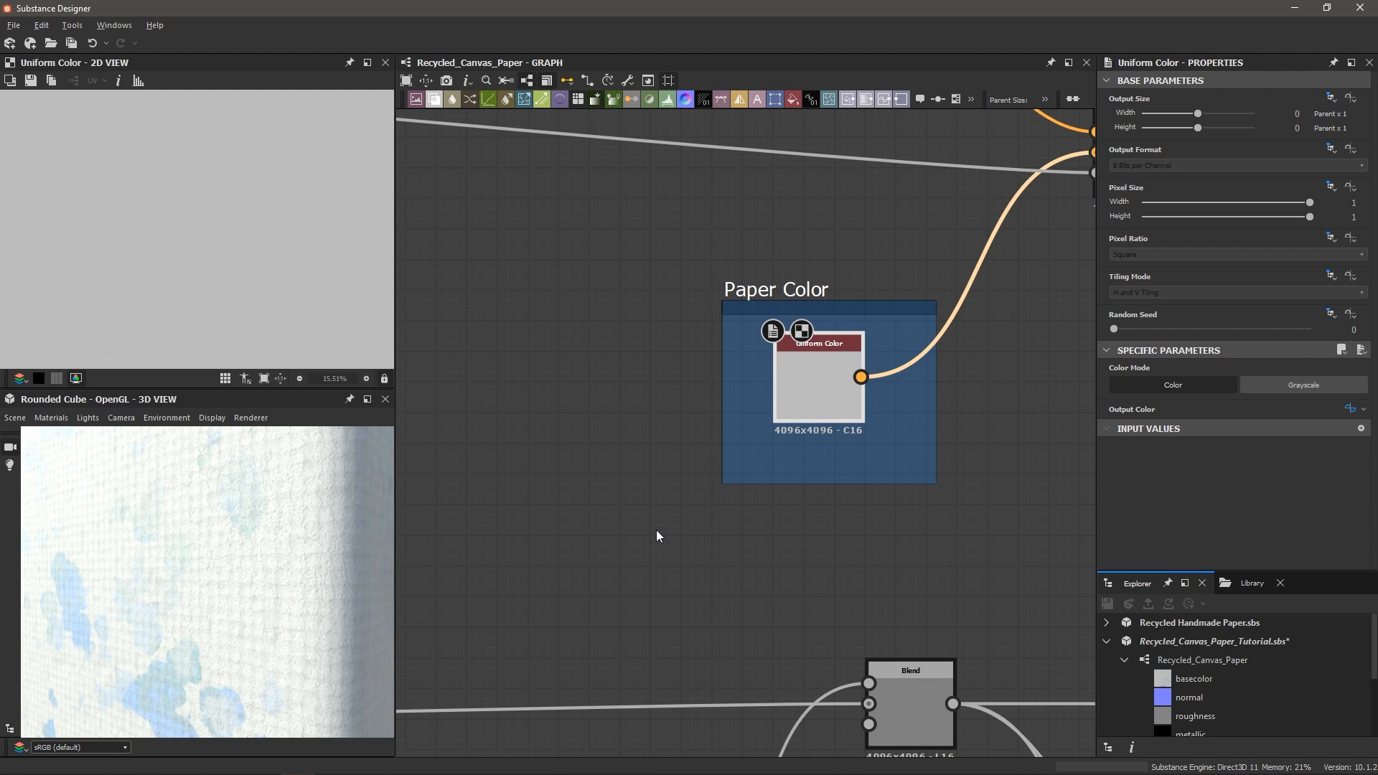
- Try a dark value of 0.19 and a green color as the exposed paper_color default, and undo the changes
click(600, 468)
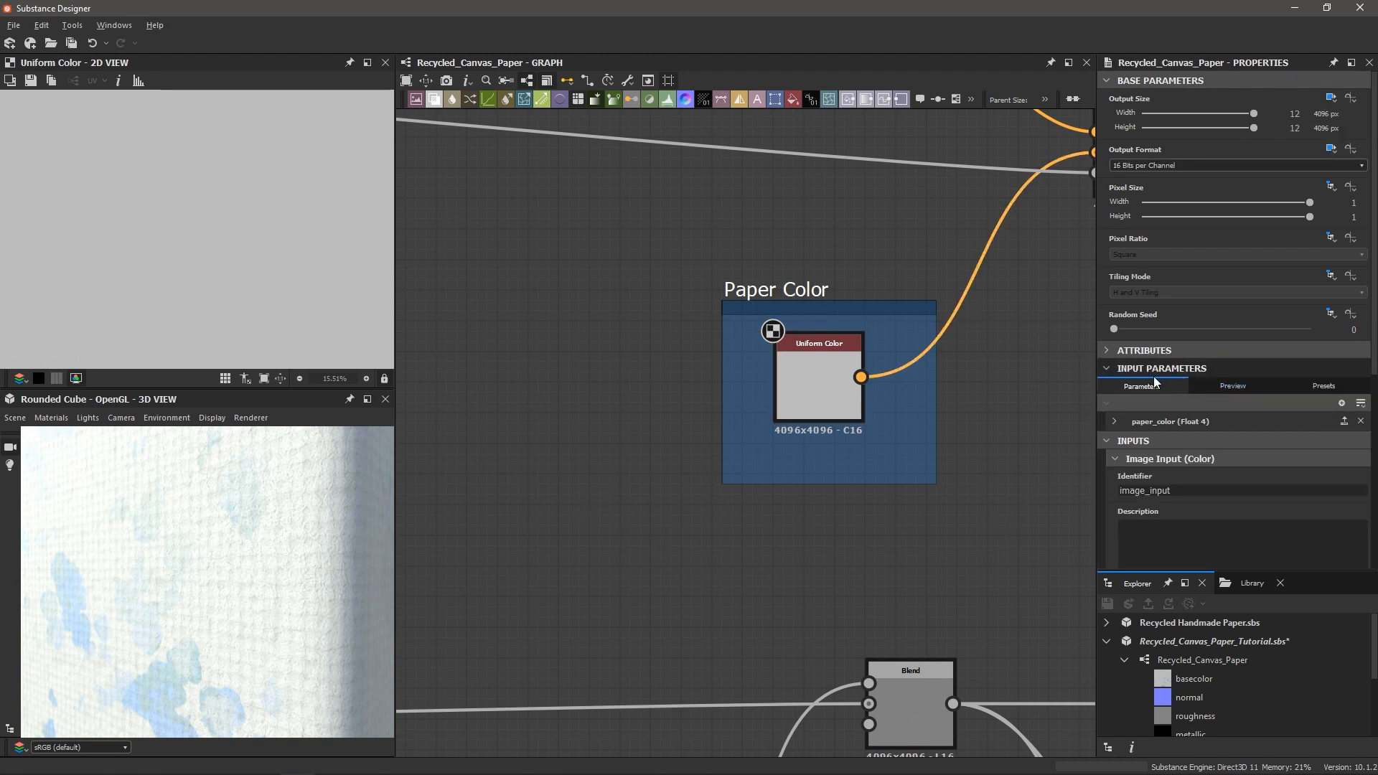
click(1114, 421)
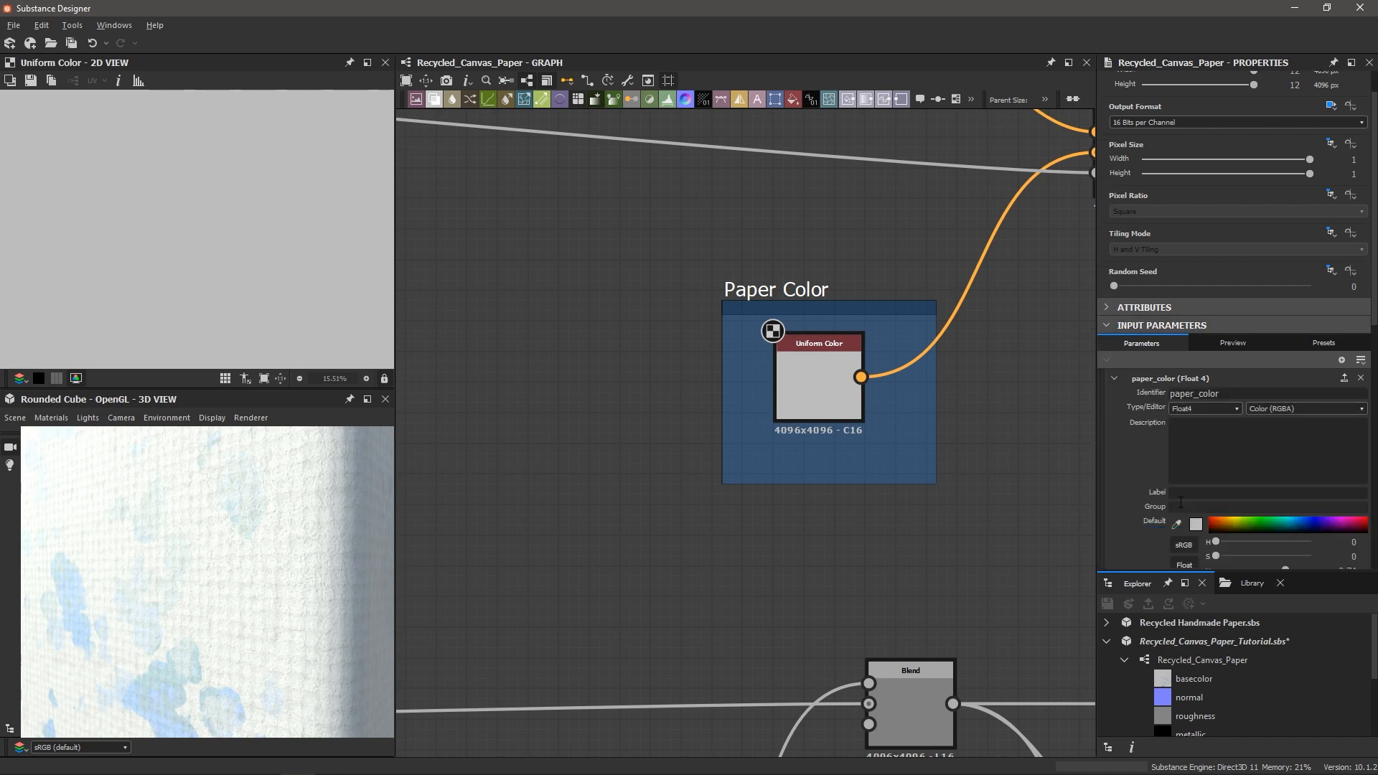
scroll(1296, 554, down, 1)
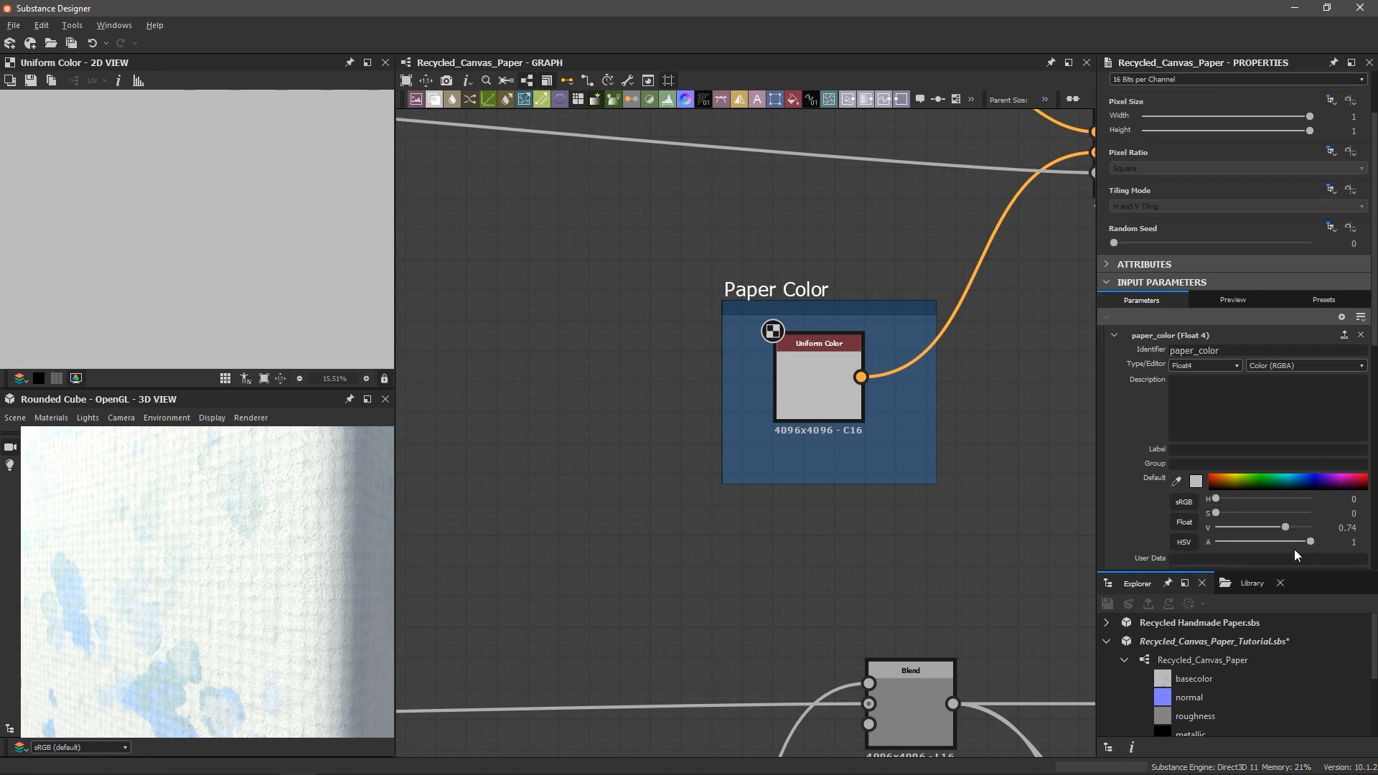
drag(1286, 527, 1236, 533)
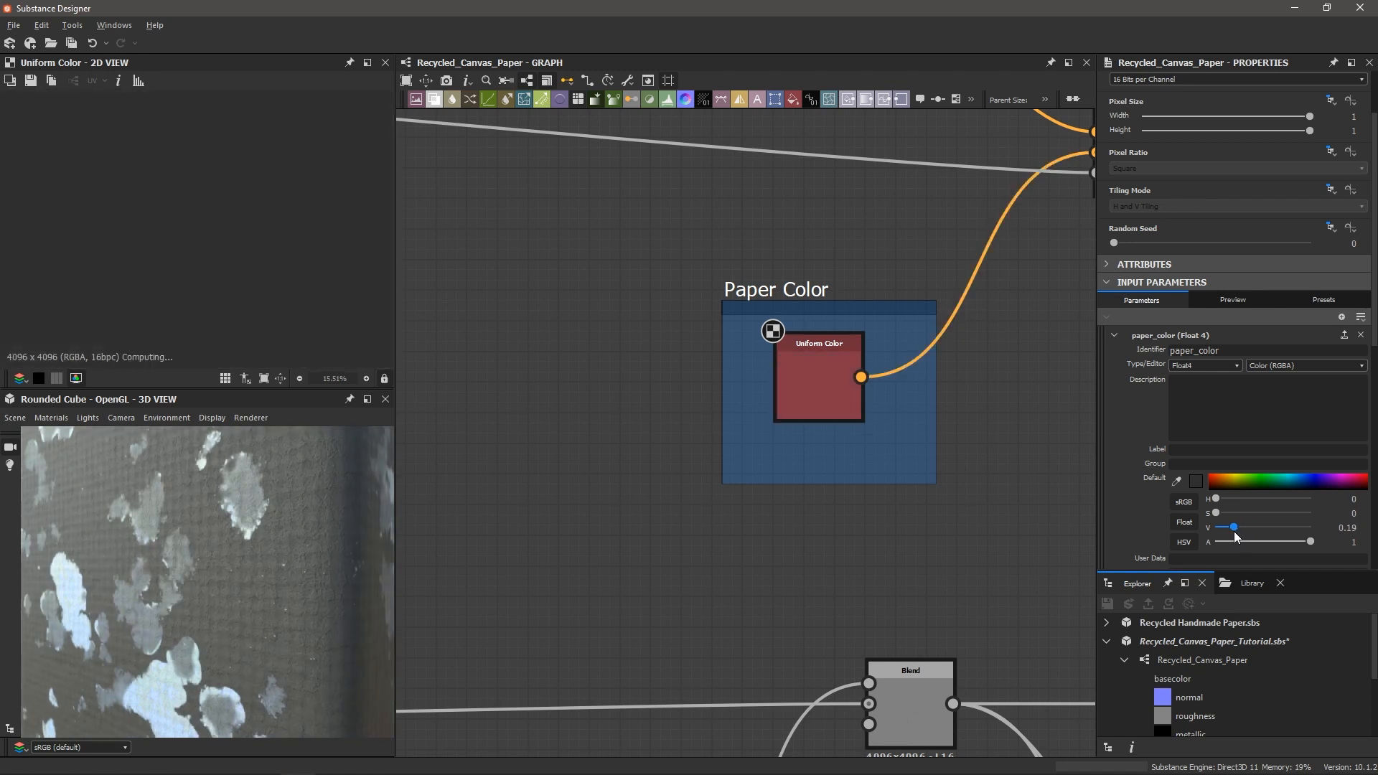
click(1267, 478)
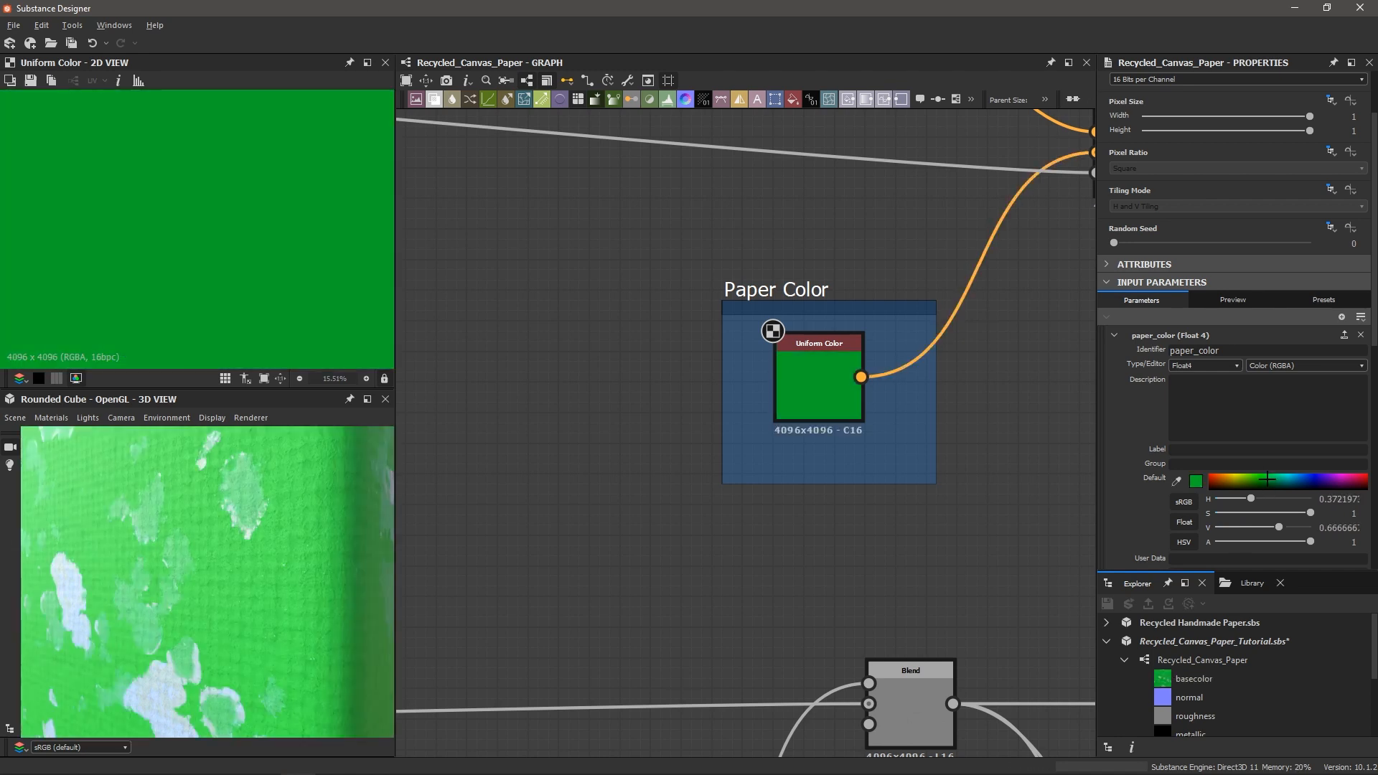
key(ctrl+z)
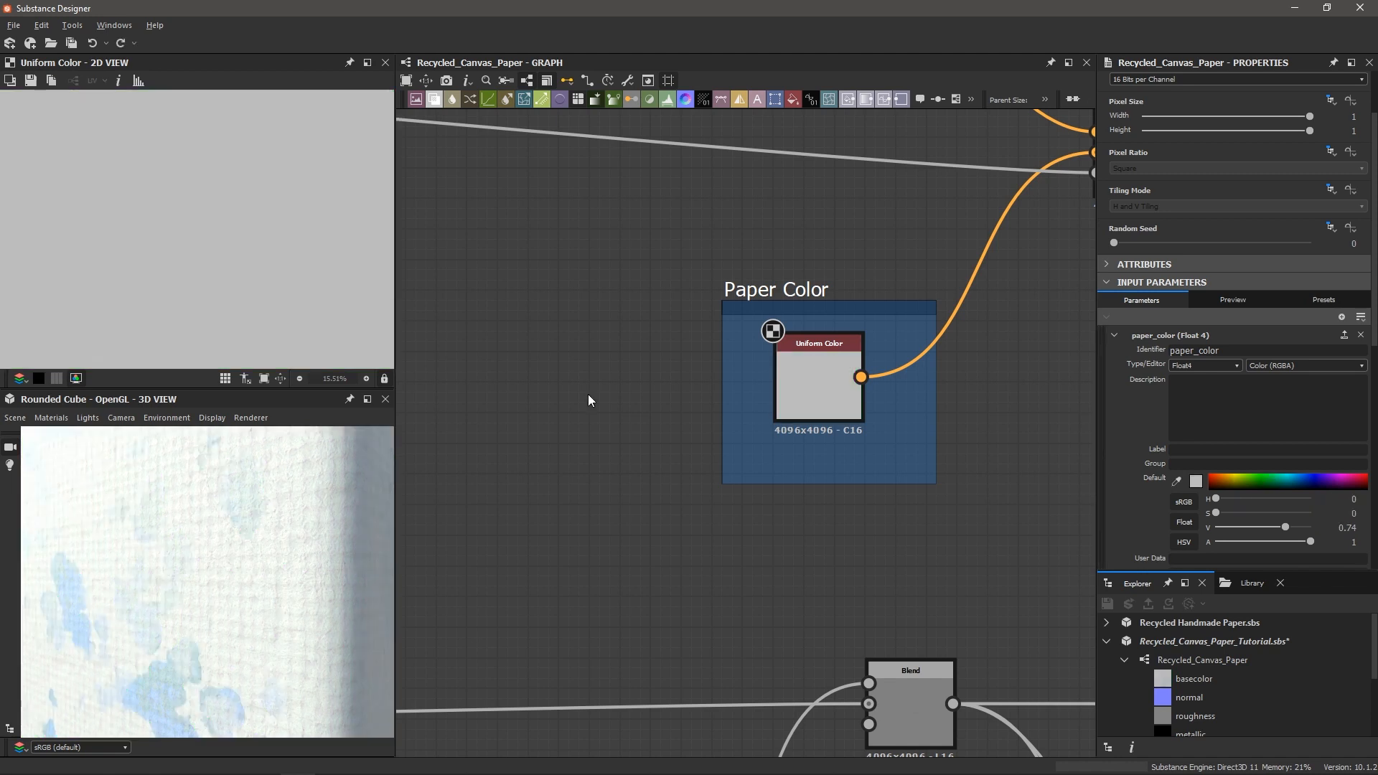
- Expose the Input Selection of the Multi Switch Grayscale node in the Patterns frame as a new graph input named pattern_selection
scroll(583, 404, down, 5)
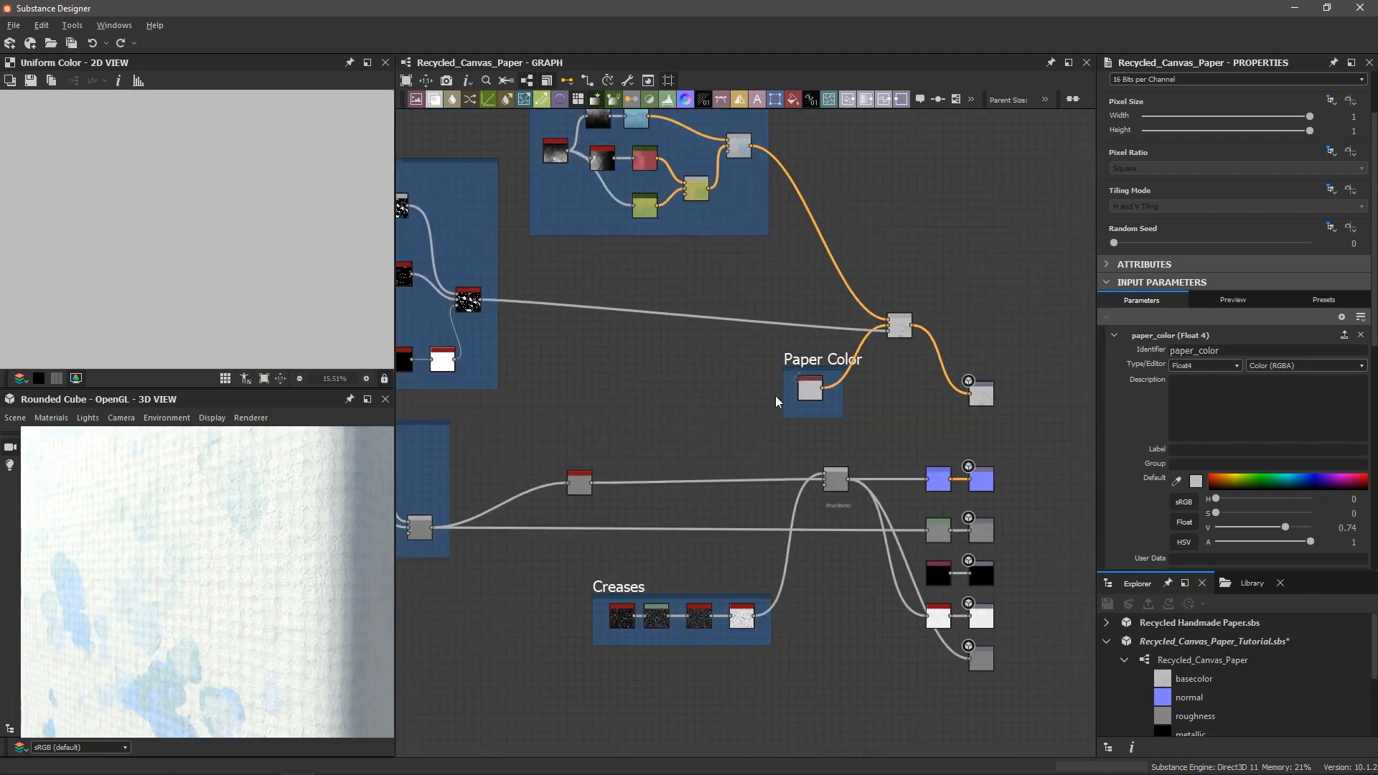
scroll(744, 406, up, 3)
scroll(719, 378, up, 3)
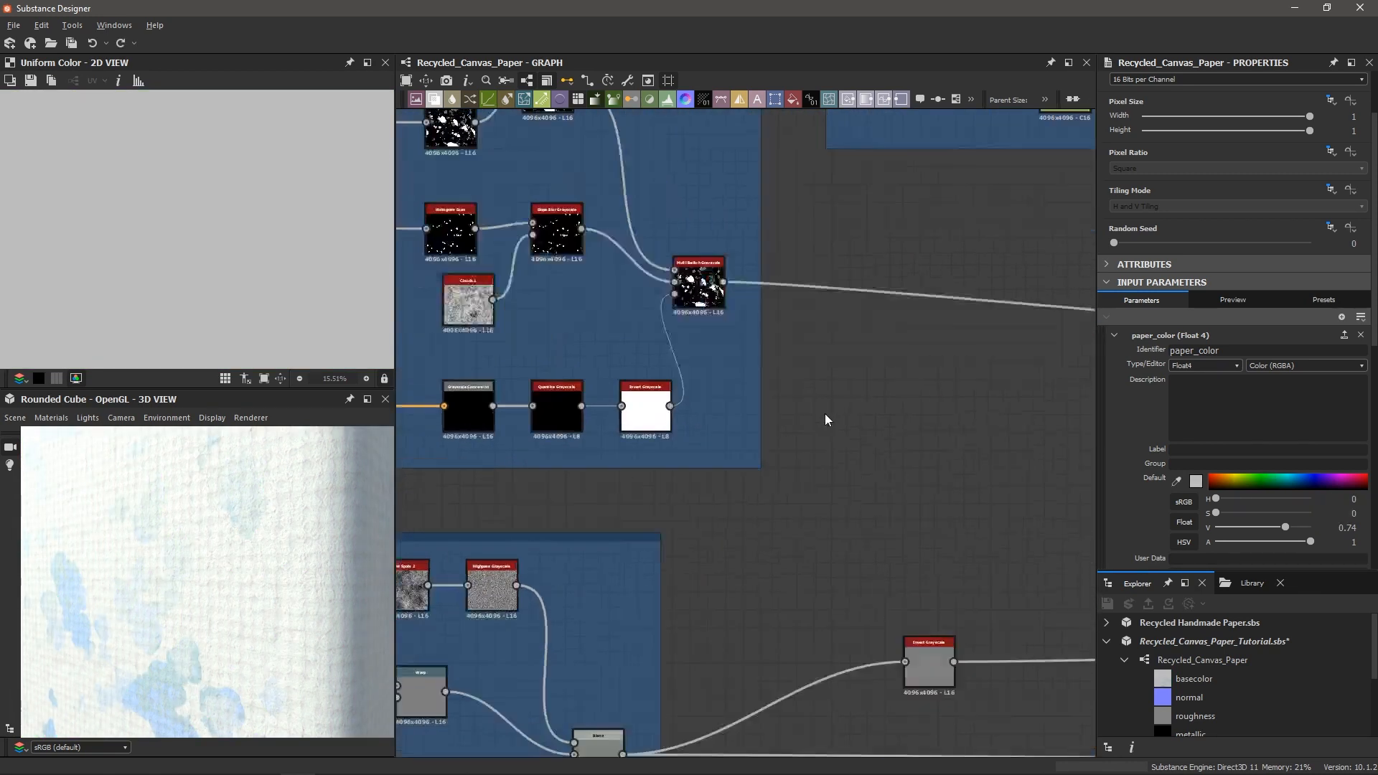
scroll(825, 419, up, 2)
middle_drag(756, 312, 810, 464)
scroll(809, 464, up, 2)
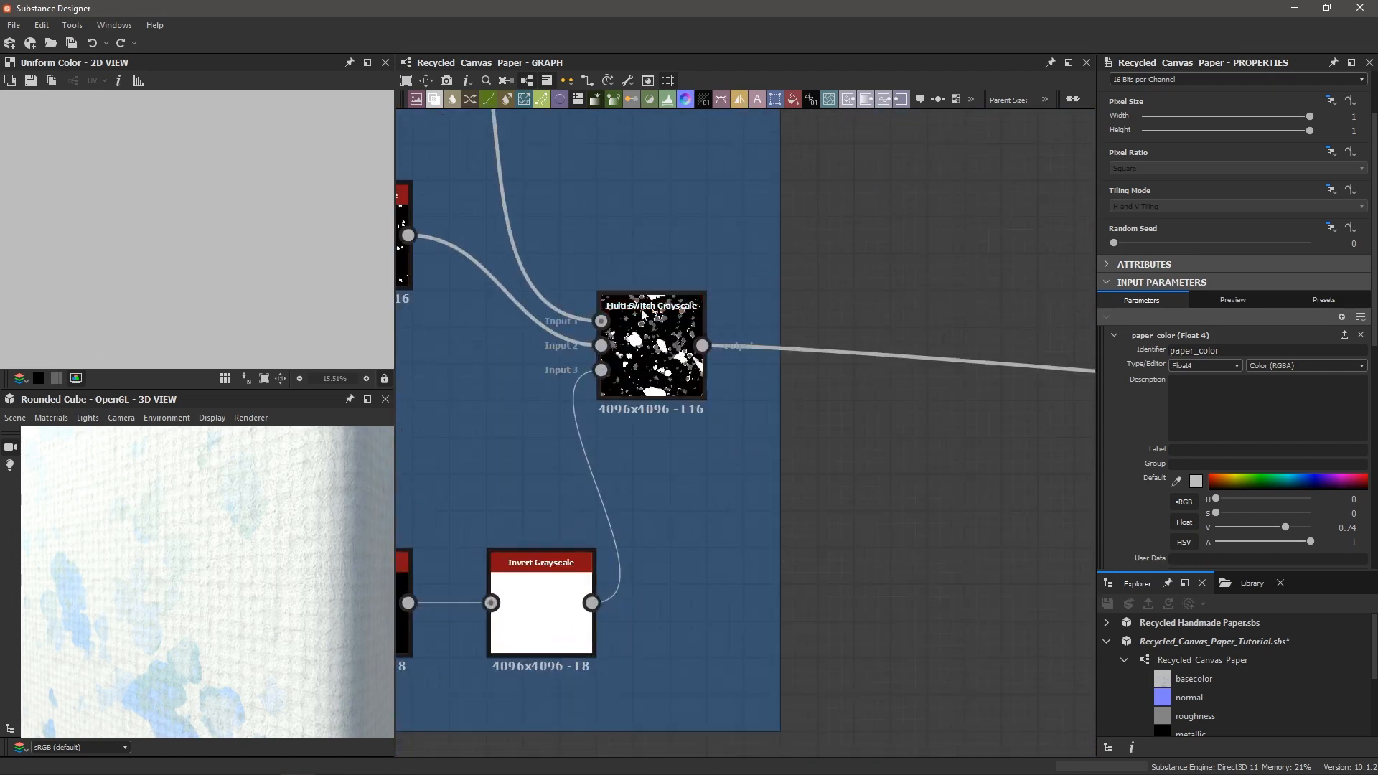
double_click(655, 363)
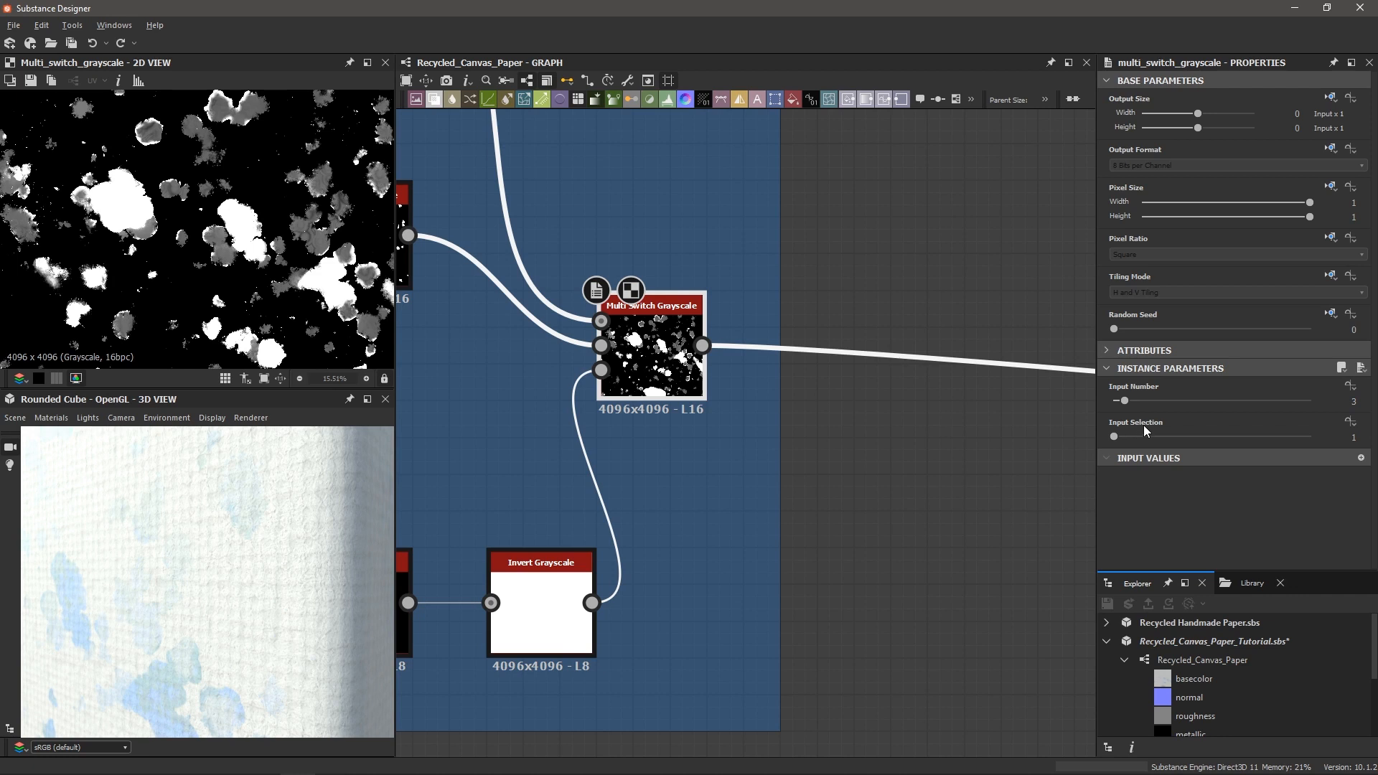
click(1352, 426)
click(1307, 460)
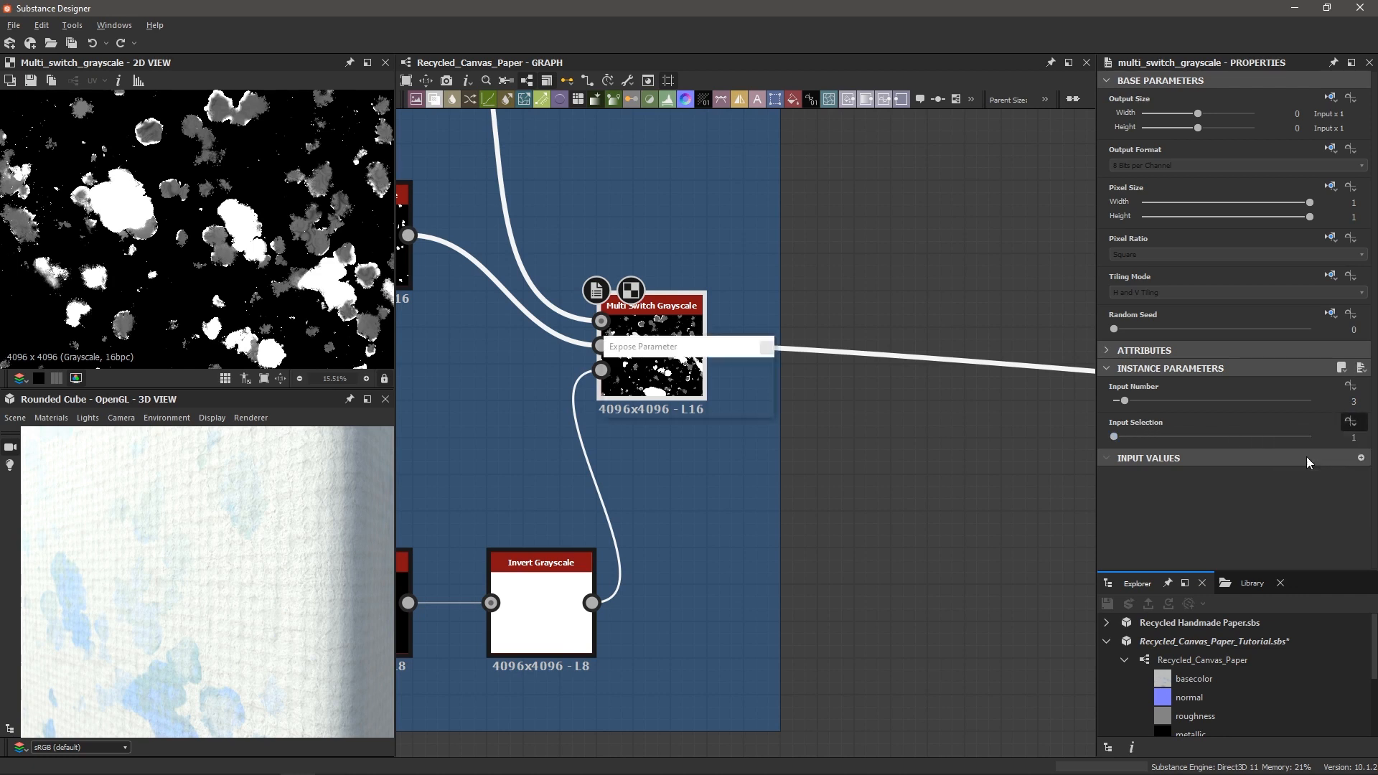
click(758, 385)
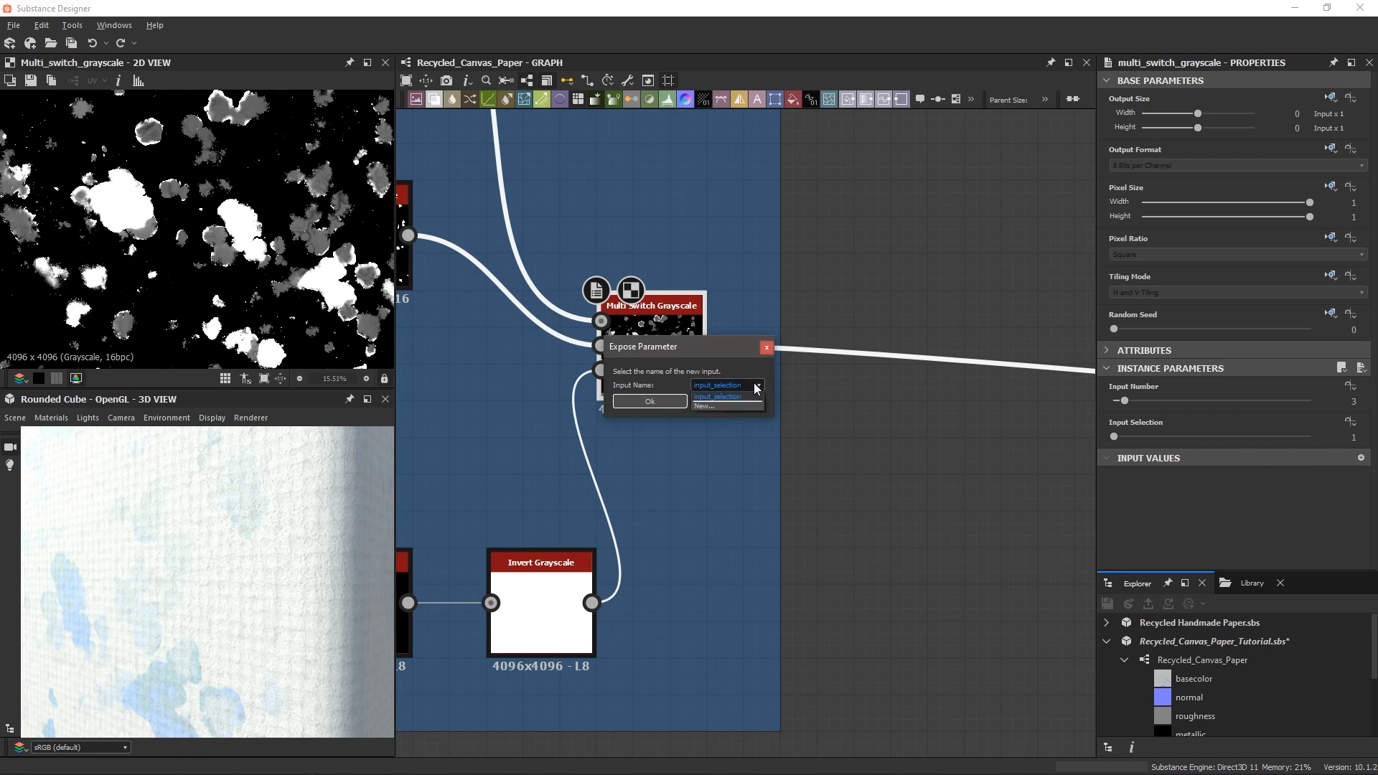
click(711, 406)
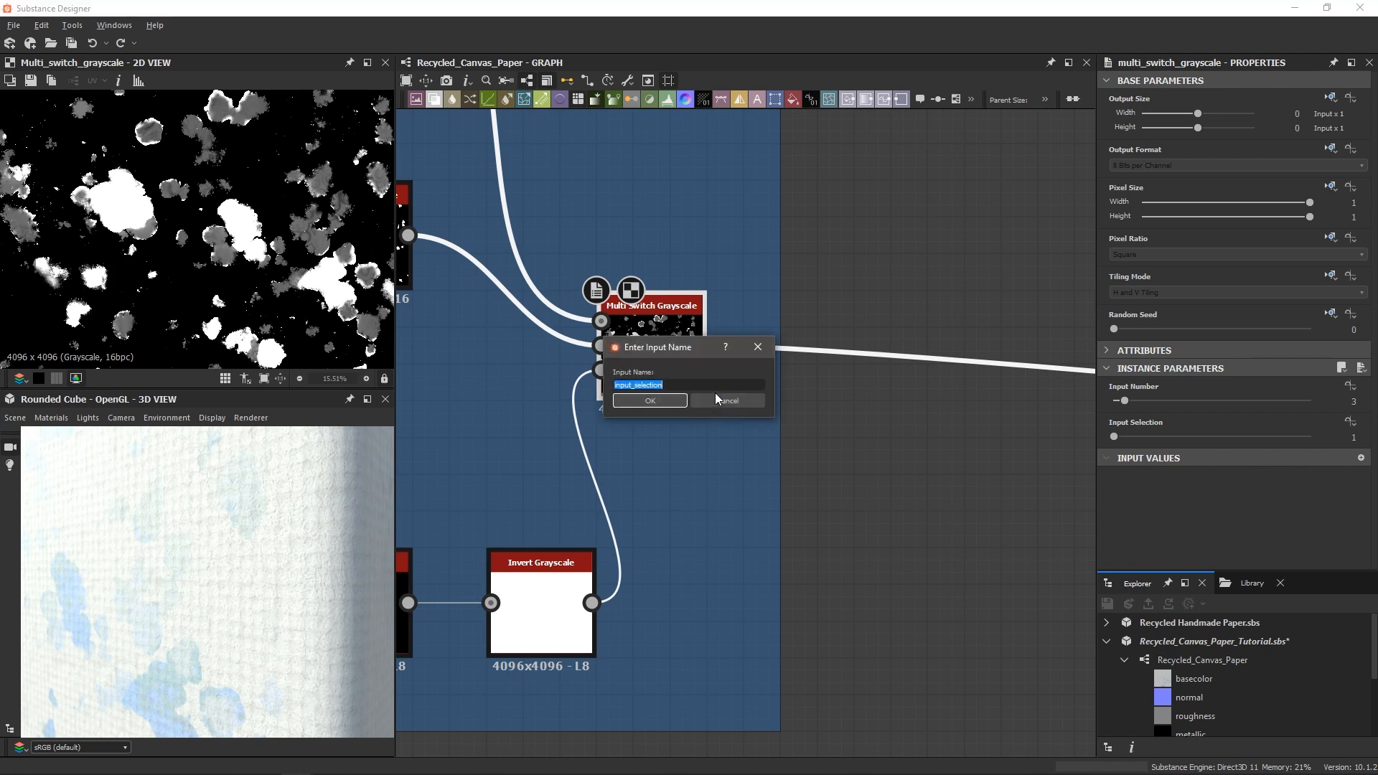
text(pattern_selection)
click(653, 401)
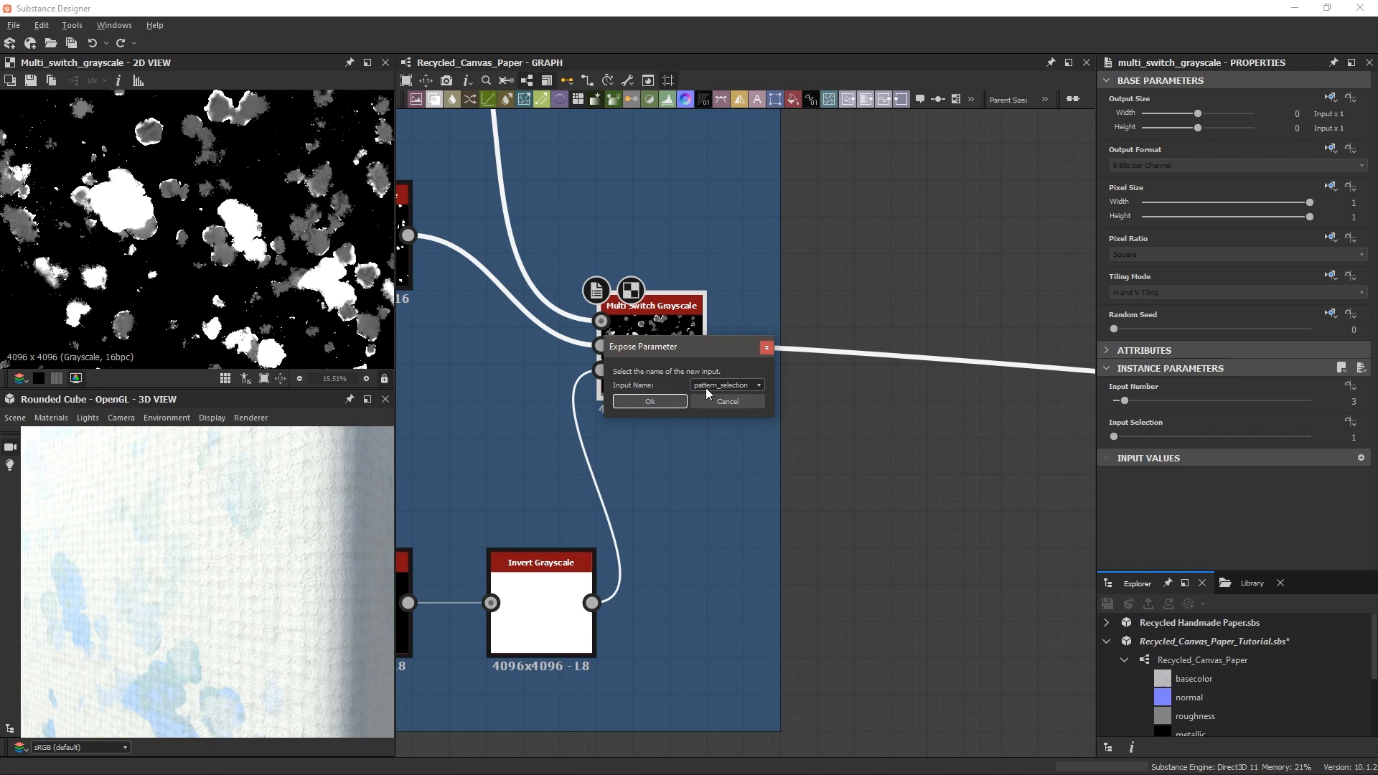
click(643, 405)
- Set the label of the graph's pattern_selection input parameter to "Pattern Selection"
click(936, 438)
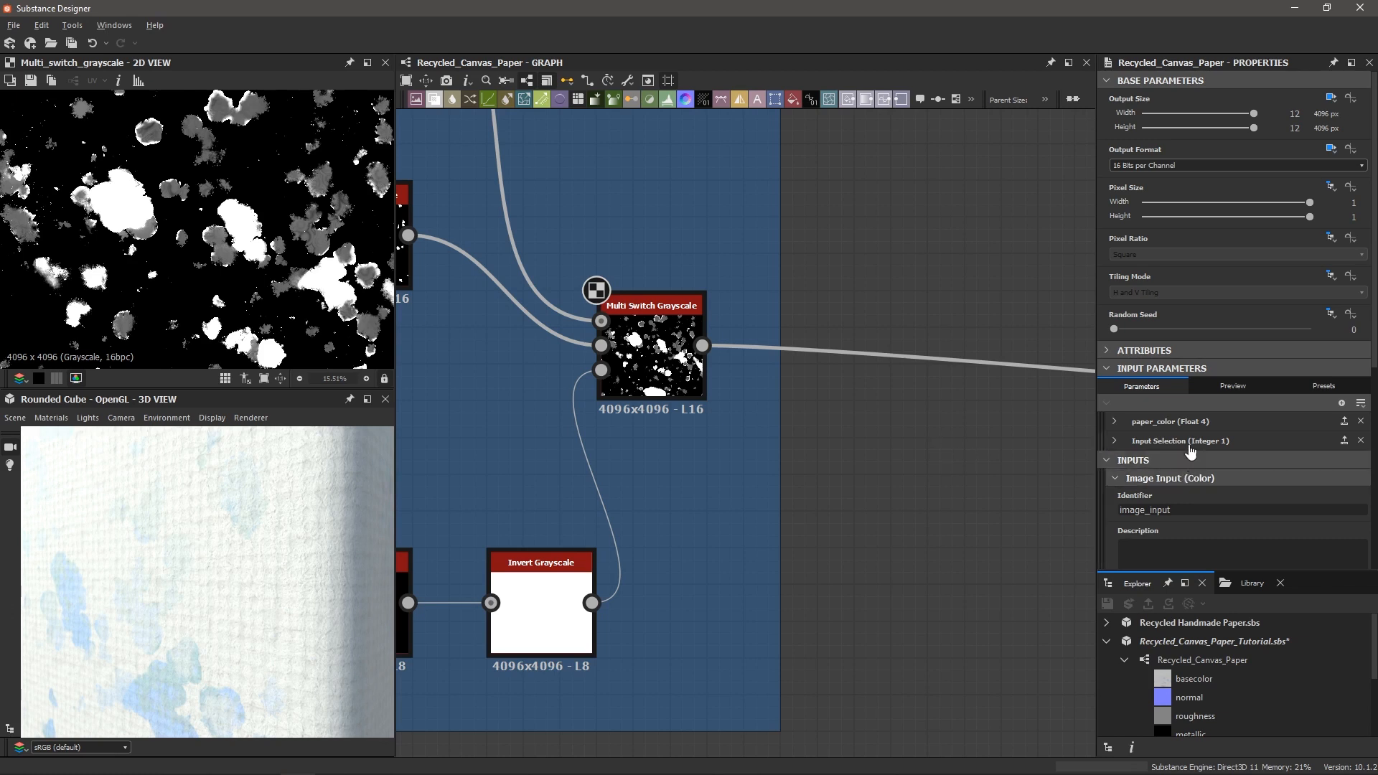
click(1115, 440)
scroll(1141, 463, down, 1)
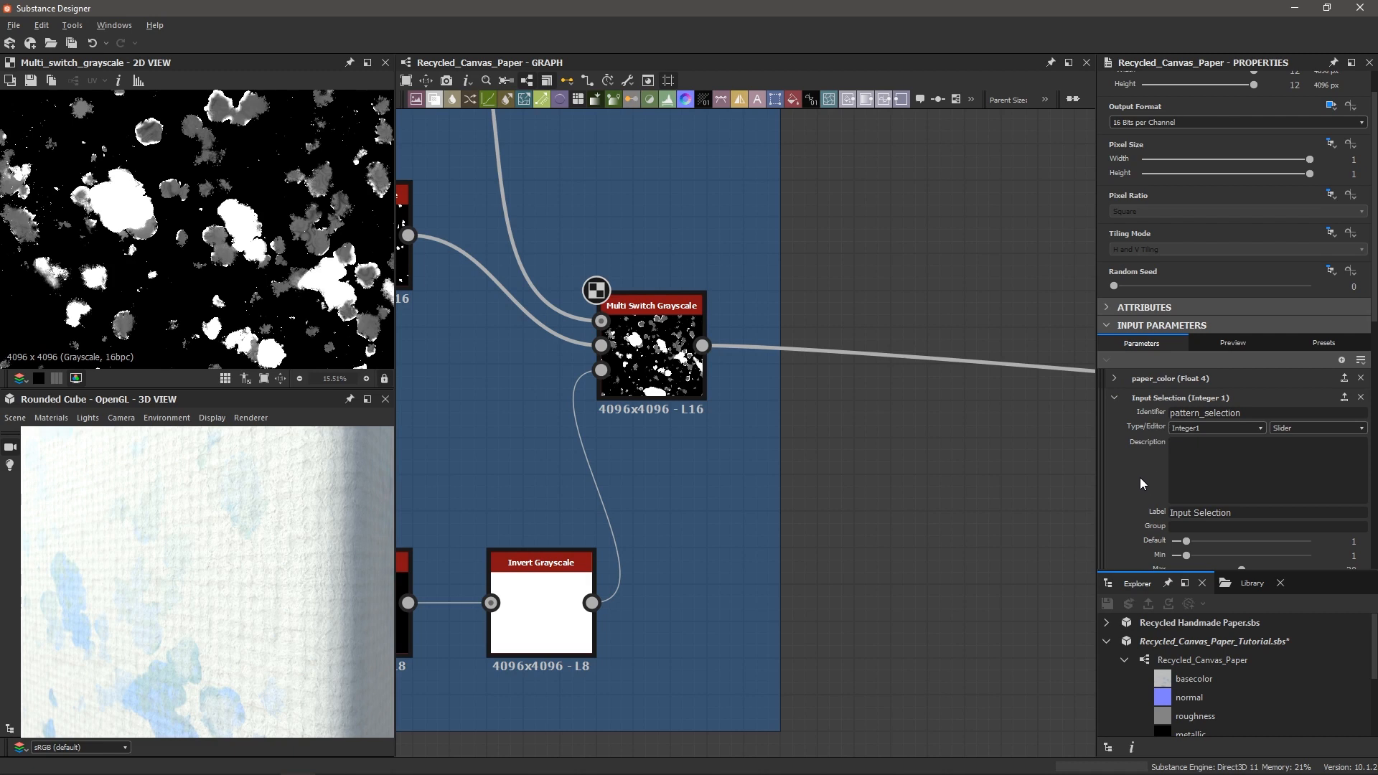
drag(1255, 511, 1128, 518)
text(Pattern Selection)
key(Return)
- Set the label of the graph's paper_color input parameter to "Paper Color"
click(1115, 378)
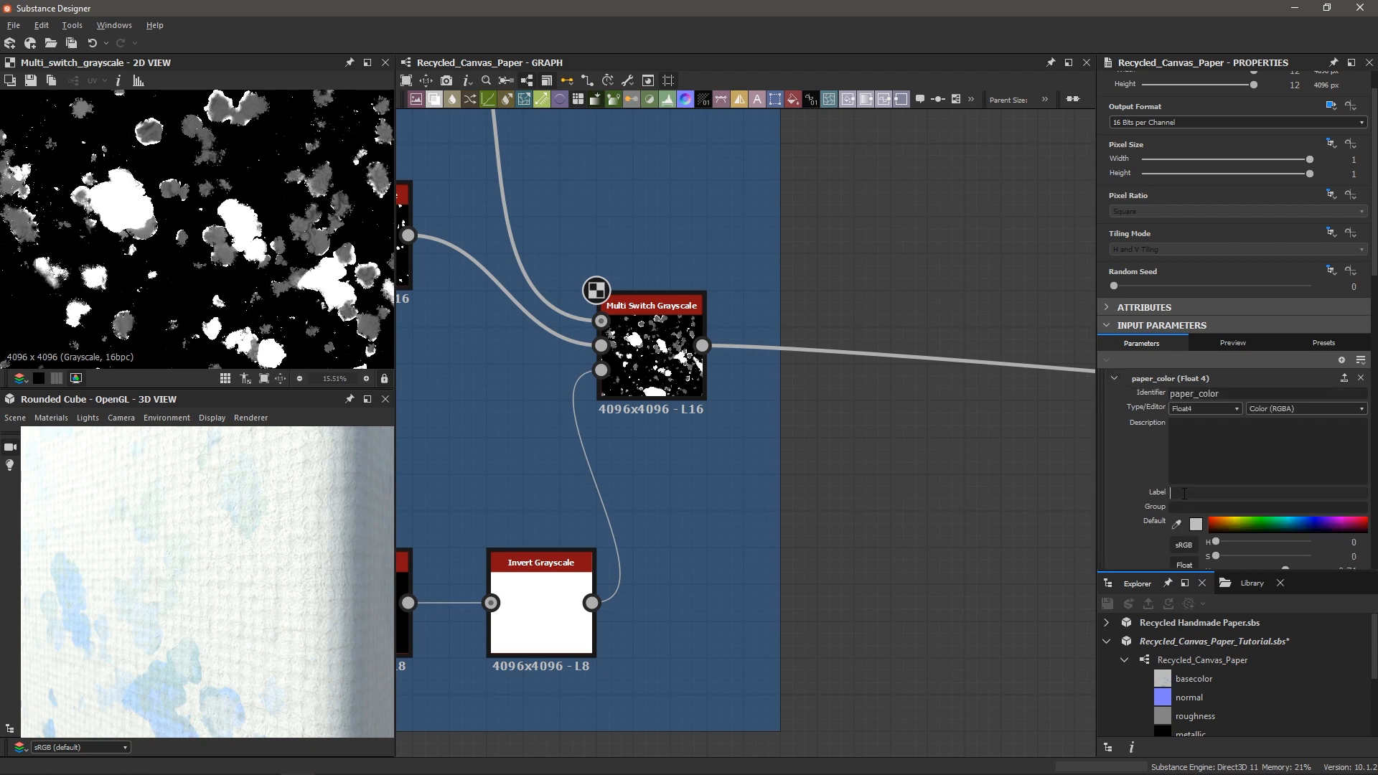
text(Paper Color)
key(Return)
- Preview the graph's input parameters and test different Pattern Selection values, returning the selection to 1
click(1227, 343)
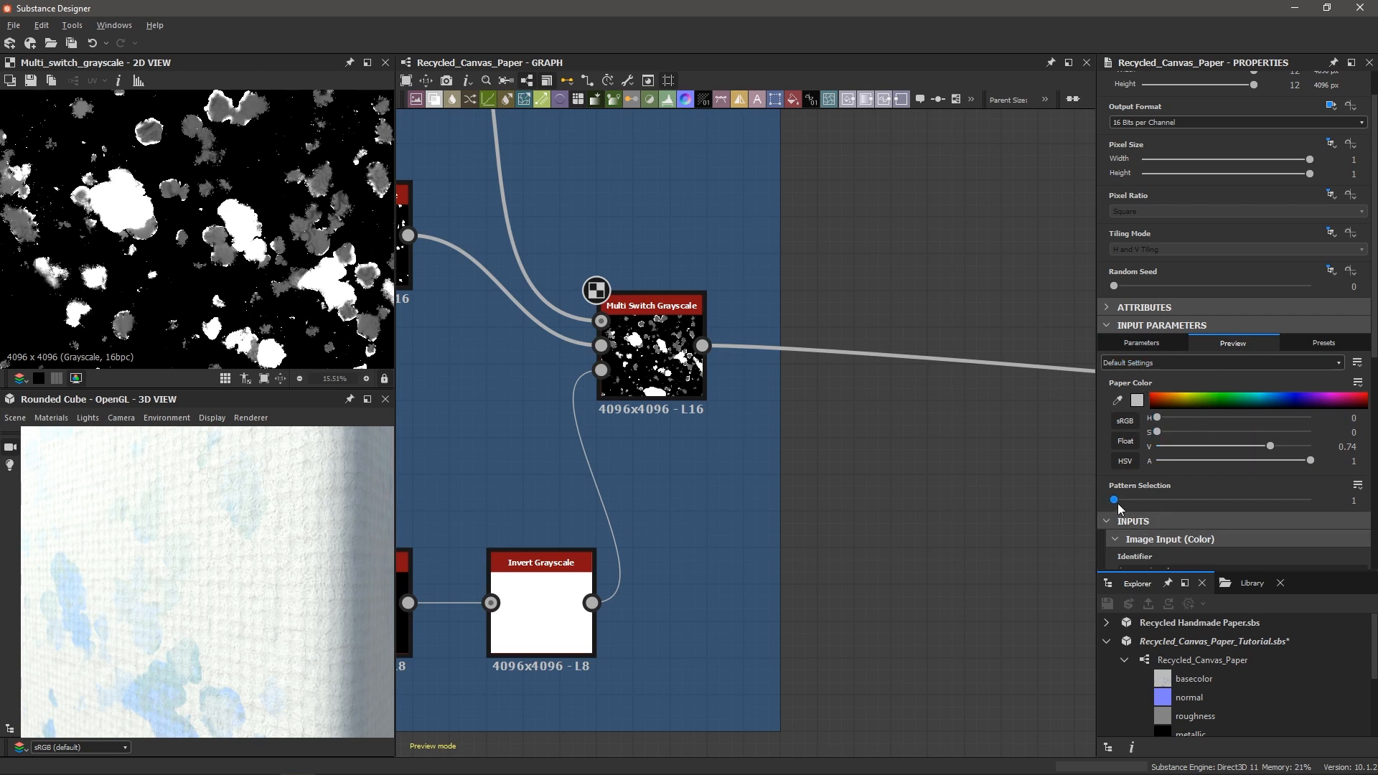
drag(1118, 504, 1083, 498)
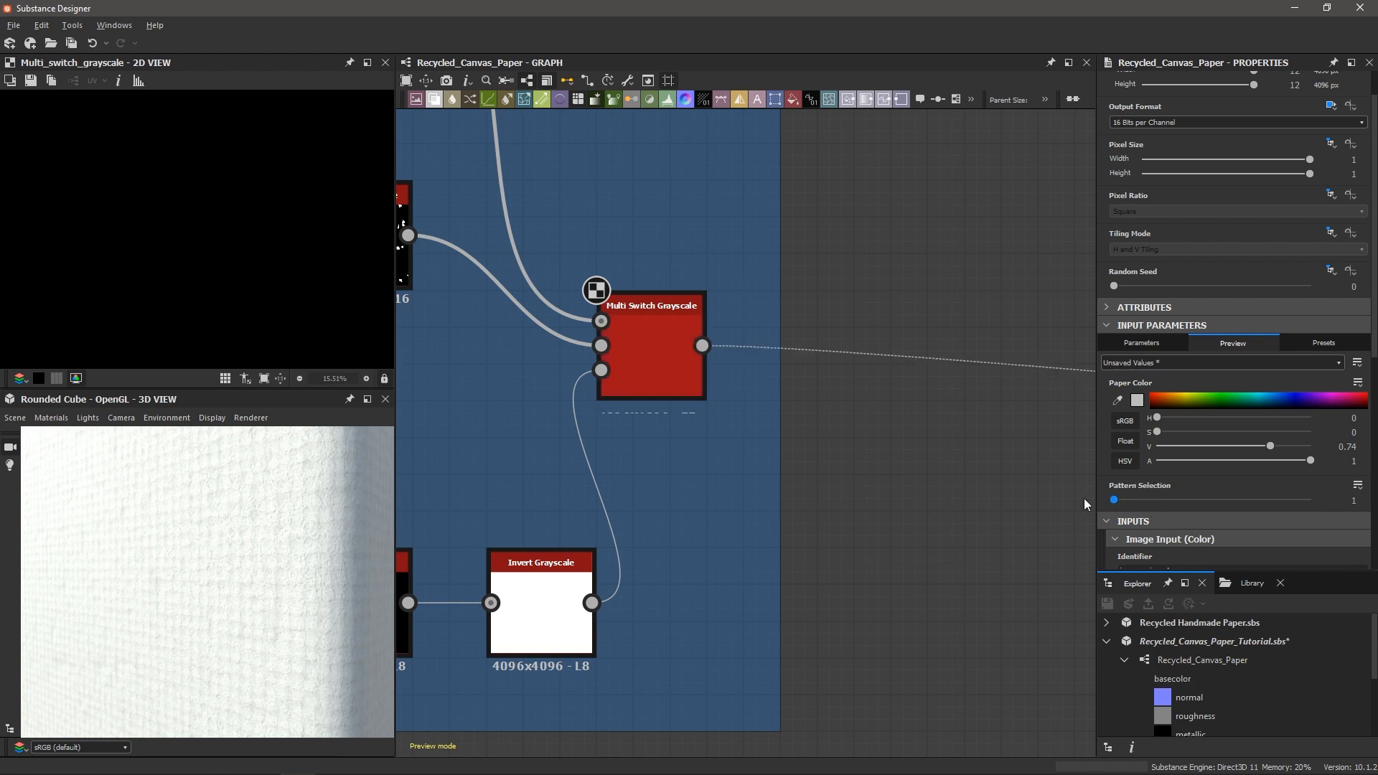
click(1142, 344)
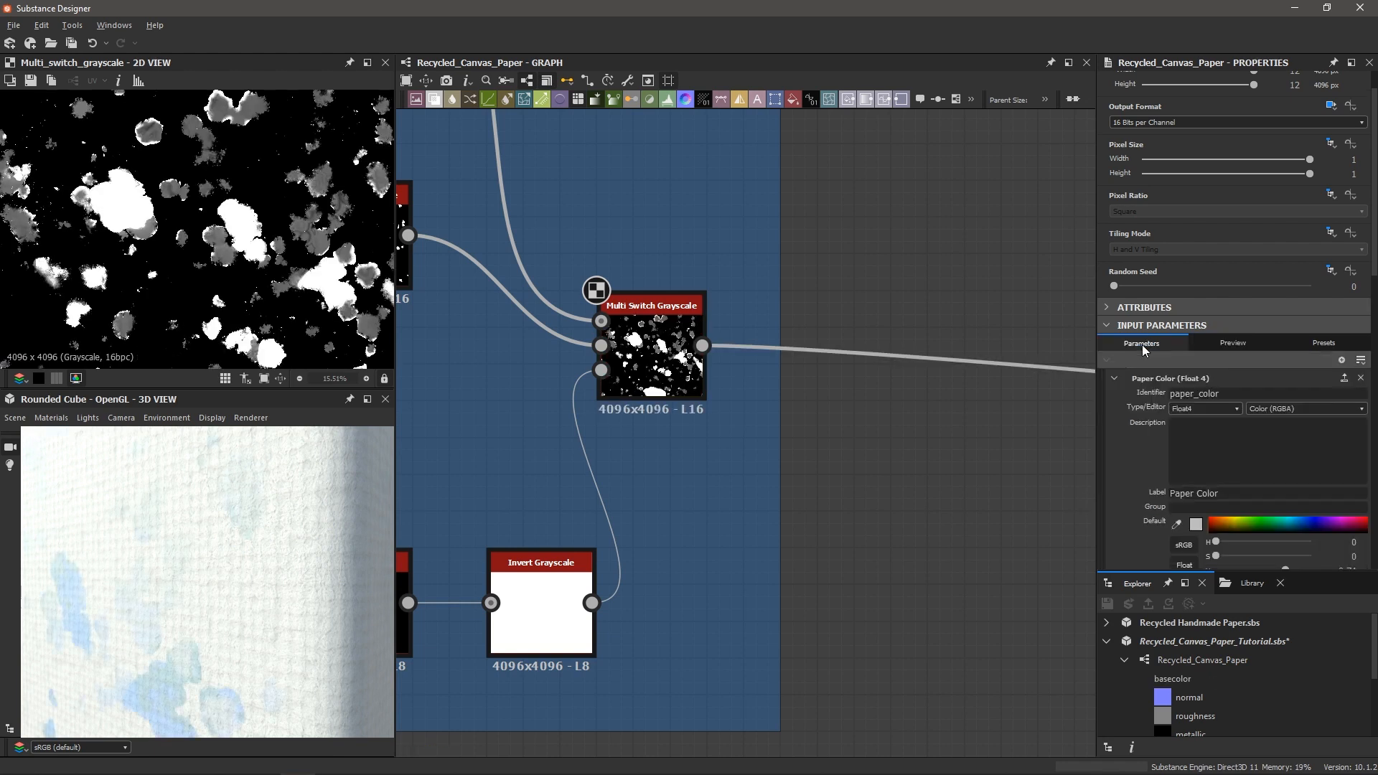
- Set the maximum of the Pattern Selection parameter to 3
scroll(1139, 457, down, 3)
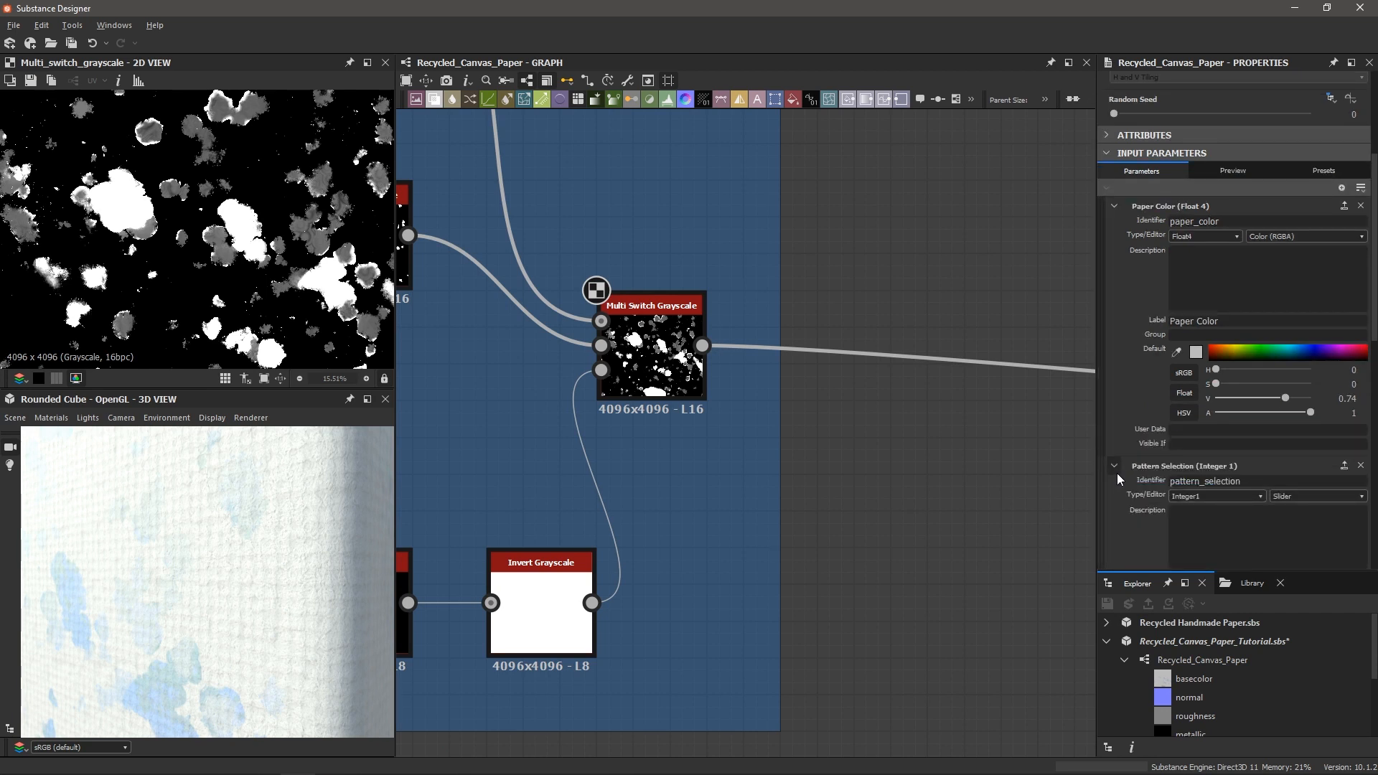
scroll(1116, 473, down, 2)
scroll(1118, 435, down, 2)
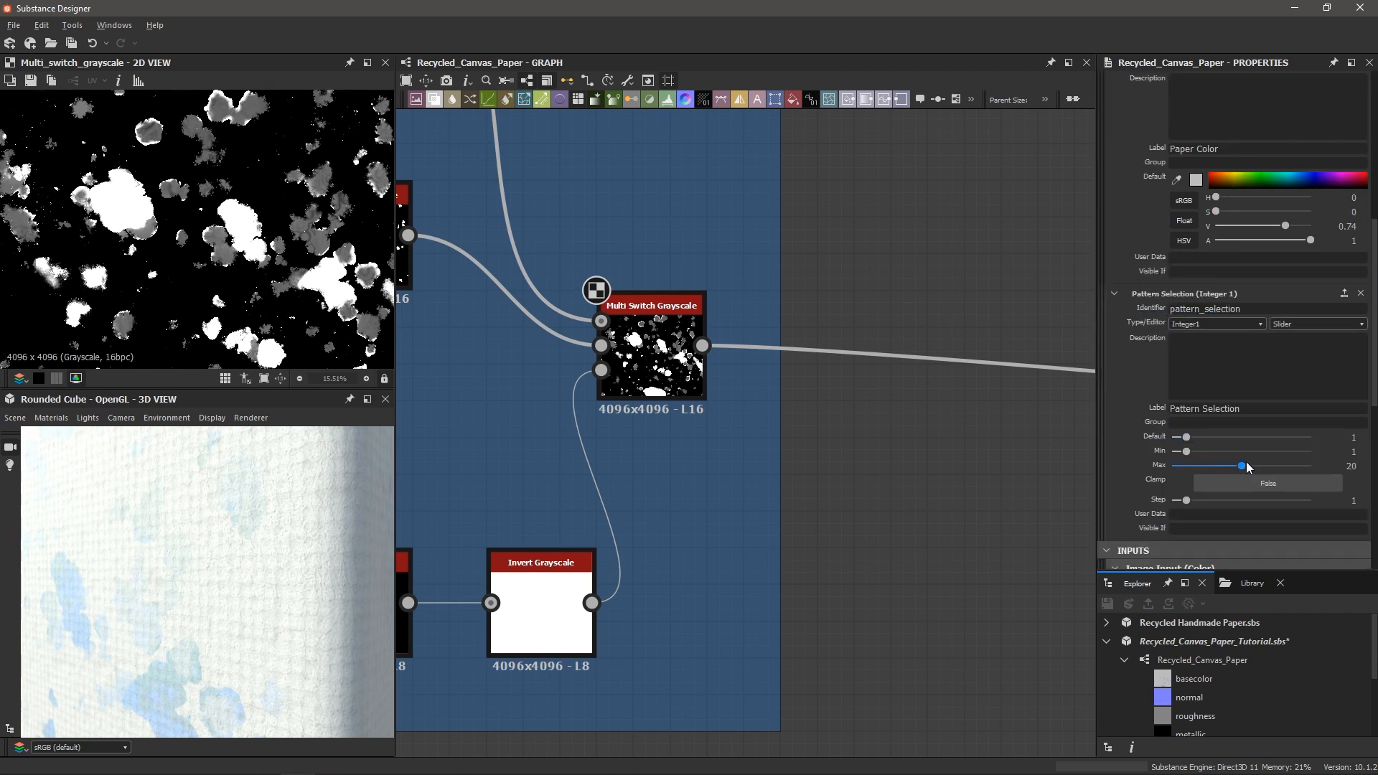
drag(1242, 465, 1183, 467)
- Preview the material with Pattern Selection at 3, and return the selection to 1
scroll(1120, 421, up, 5)
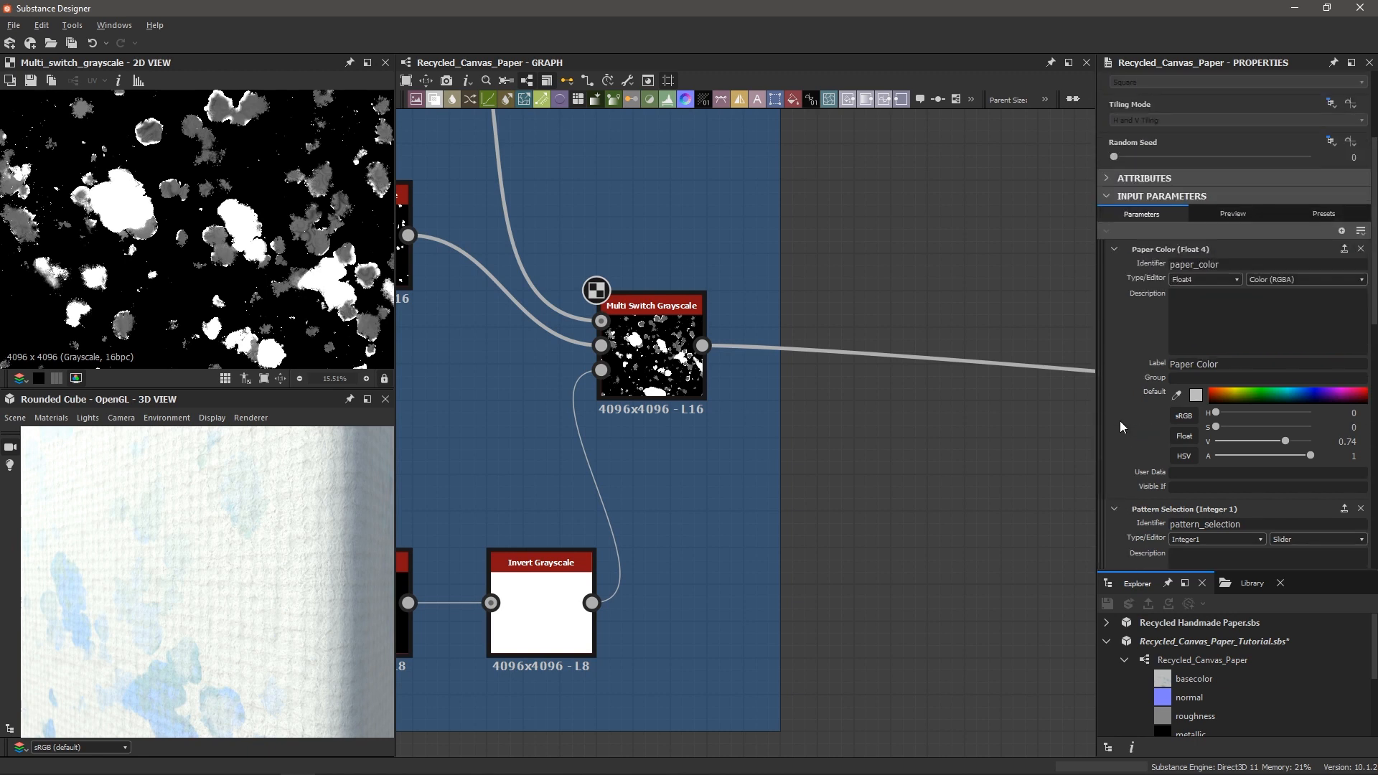
click(1225, 218)
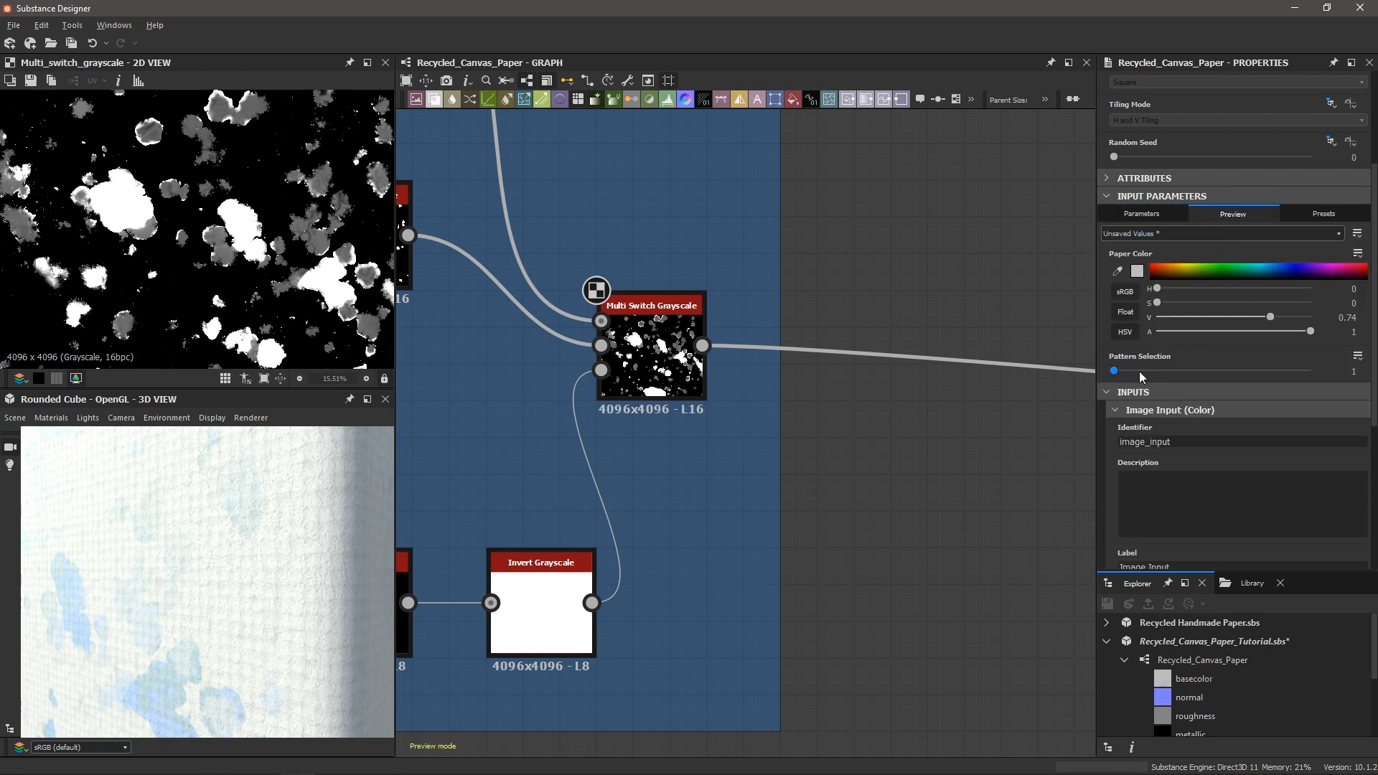
drag(1139, 372, 1357, 376)
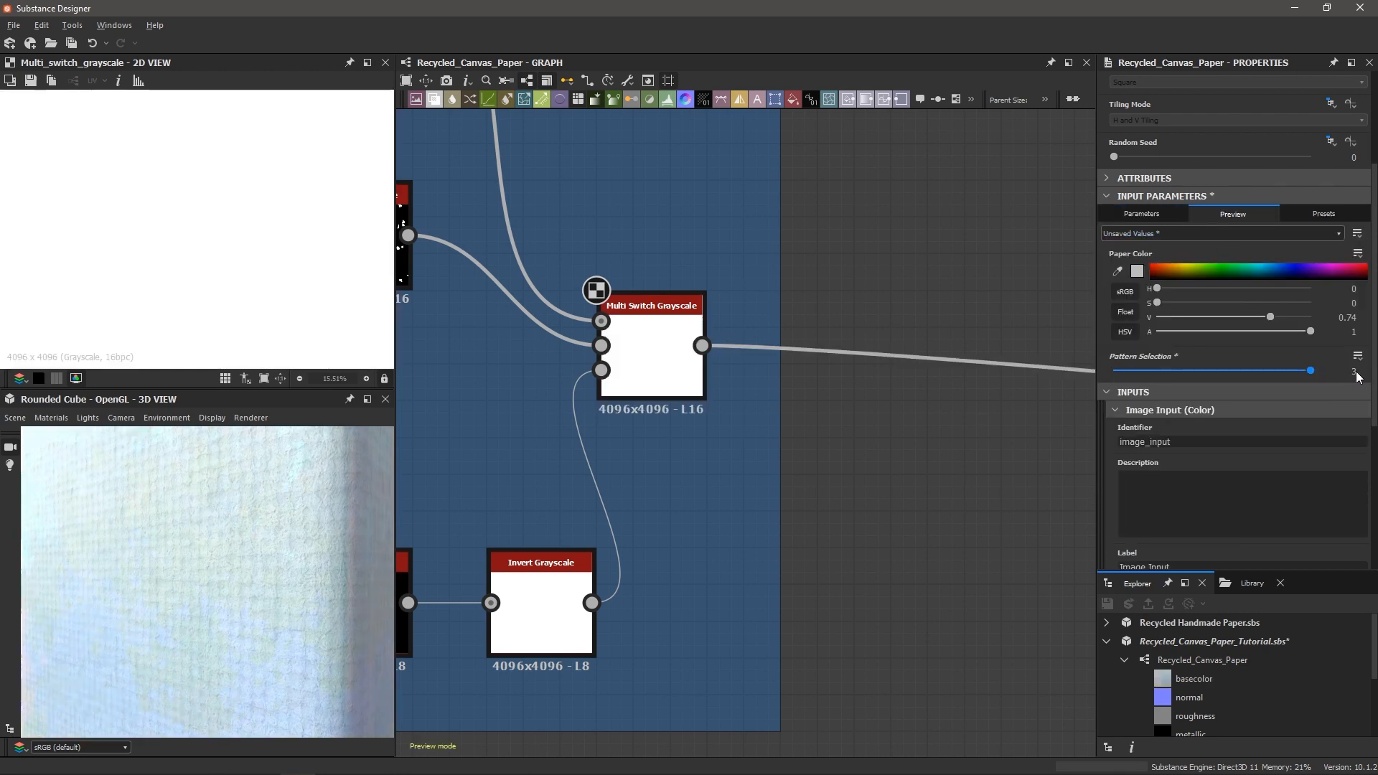
drag(1245, 366, 1096, 367)
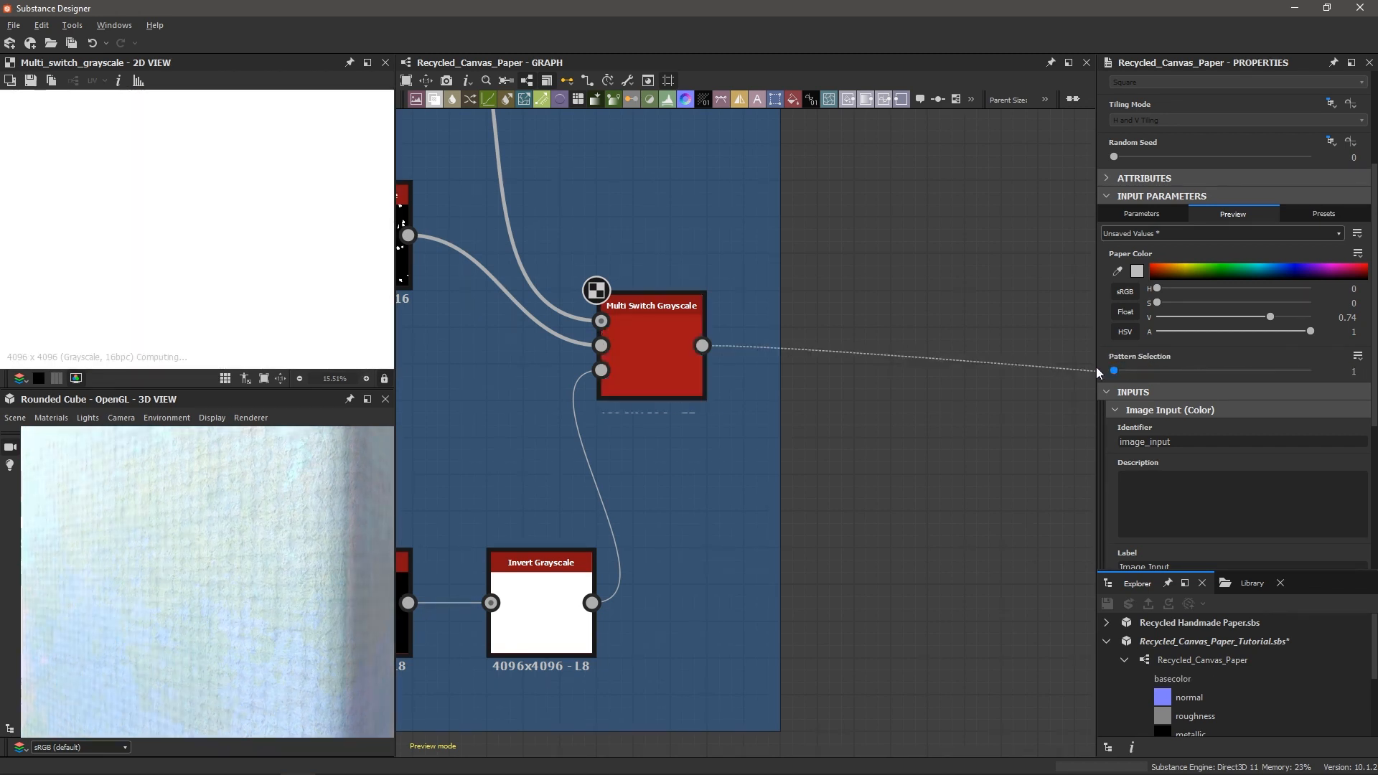
scroll(721, 420, down, 10)
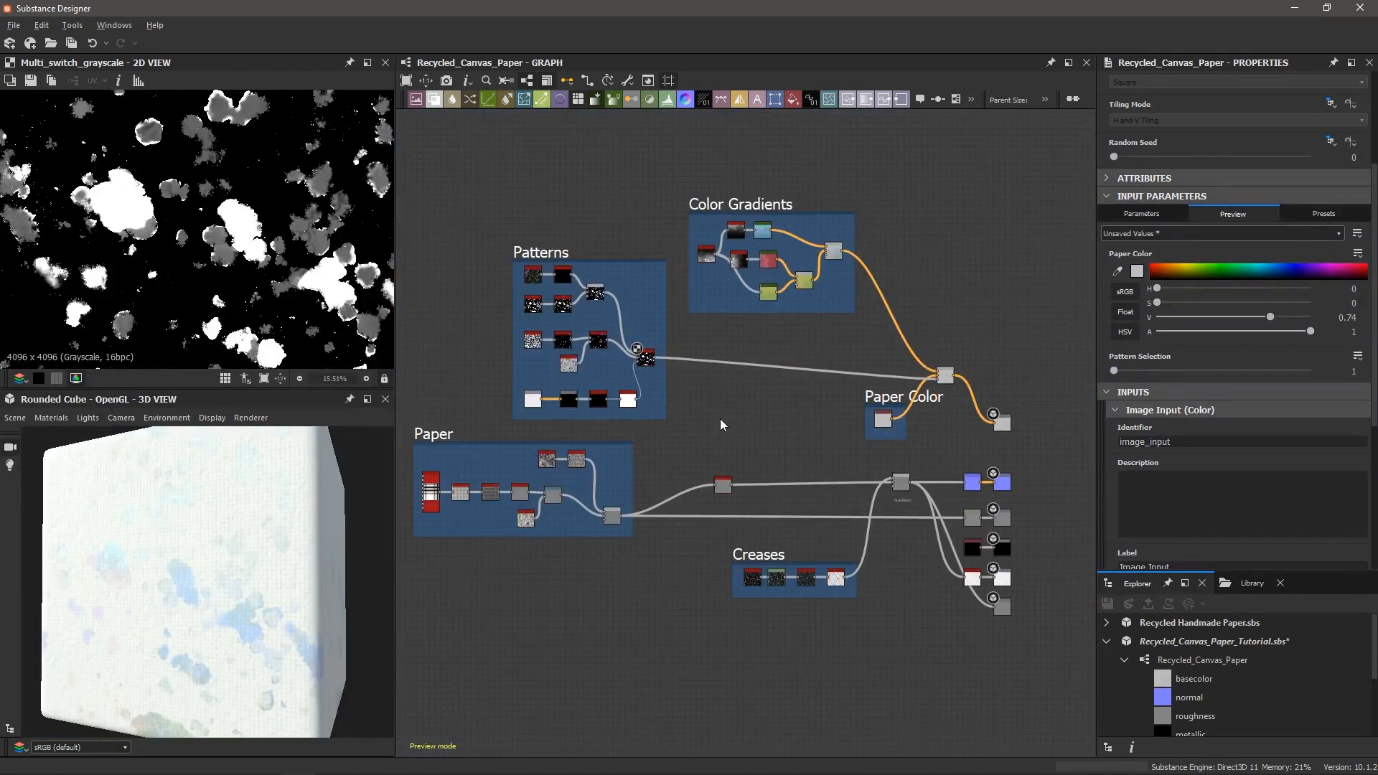
scroll(722, 416, up, 1)
scroll(721, 416, down, 1)
middle_drag(722, 416, 735, 421)
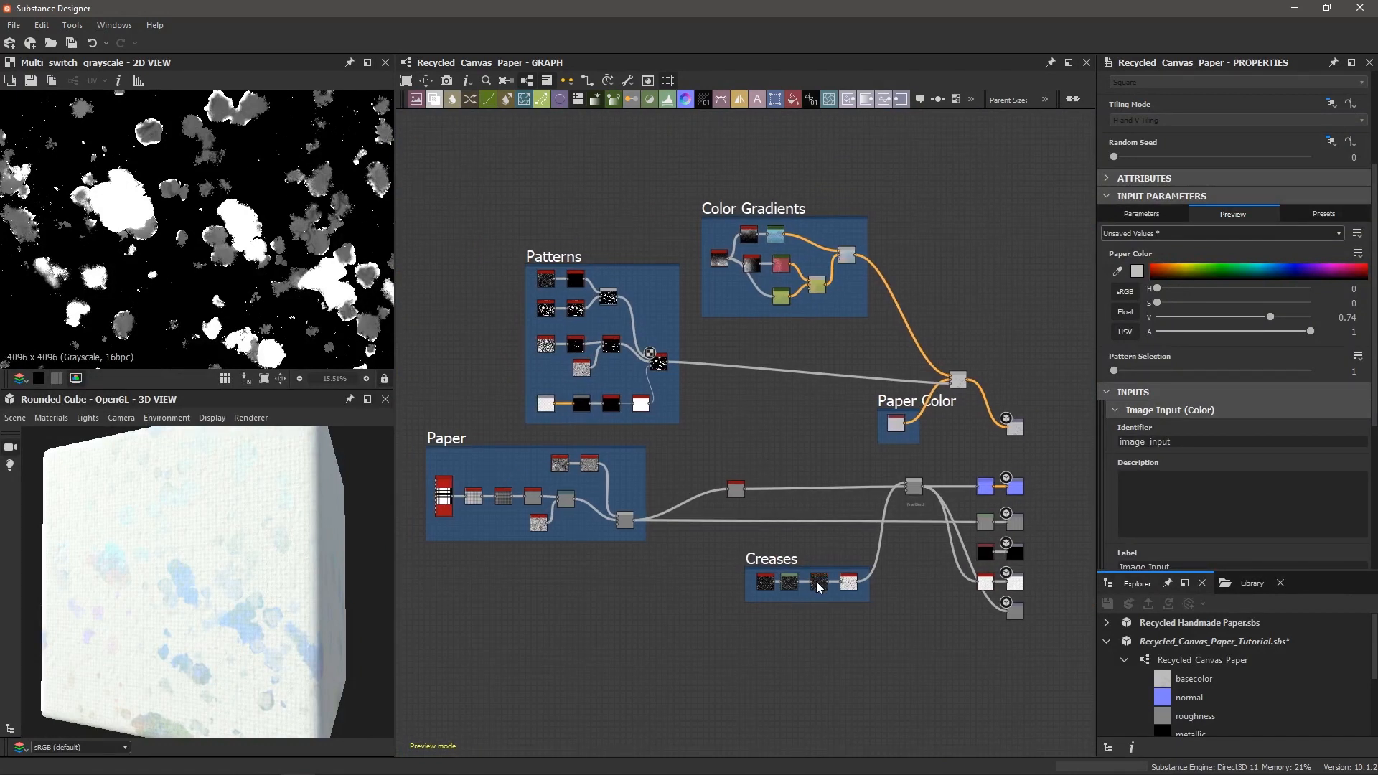
key(ctrl+z)
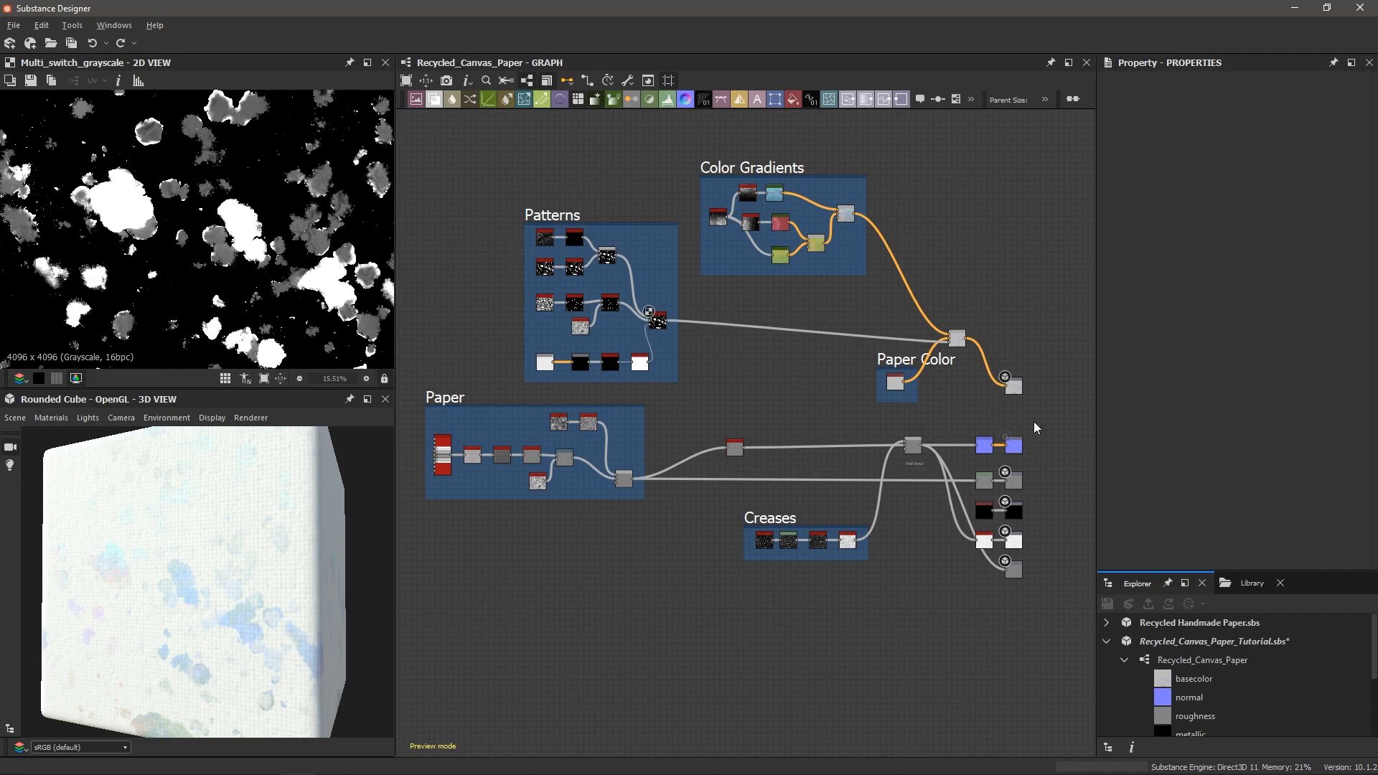
- Add a frame titled "Outputs" around all the output nodes at the end of the graph
scroll(1036, 424, down, 1)
scroll(1007, 401, up, 3)
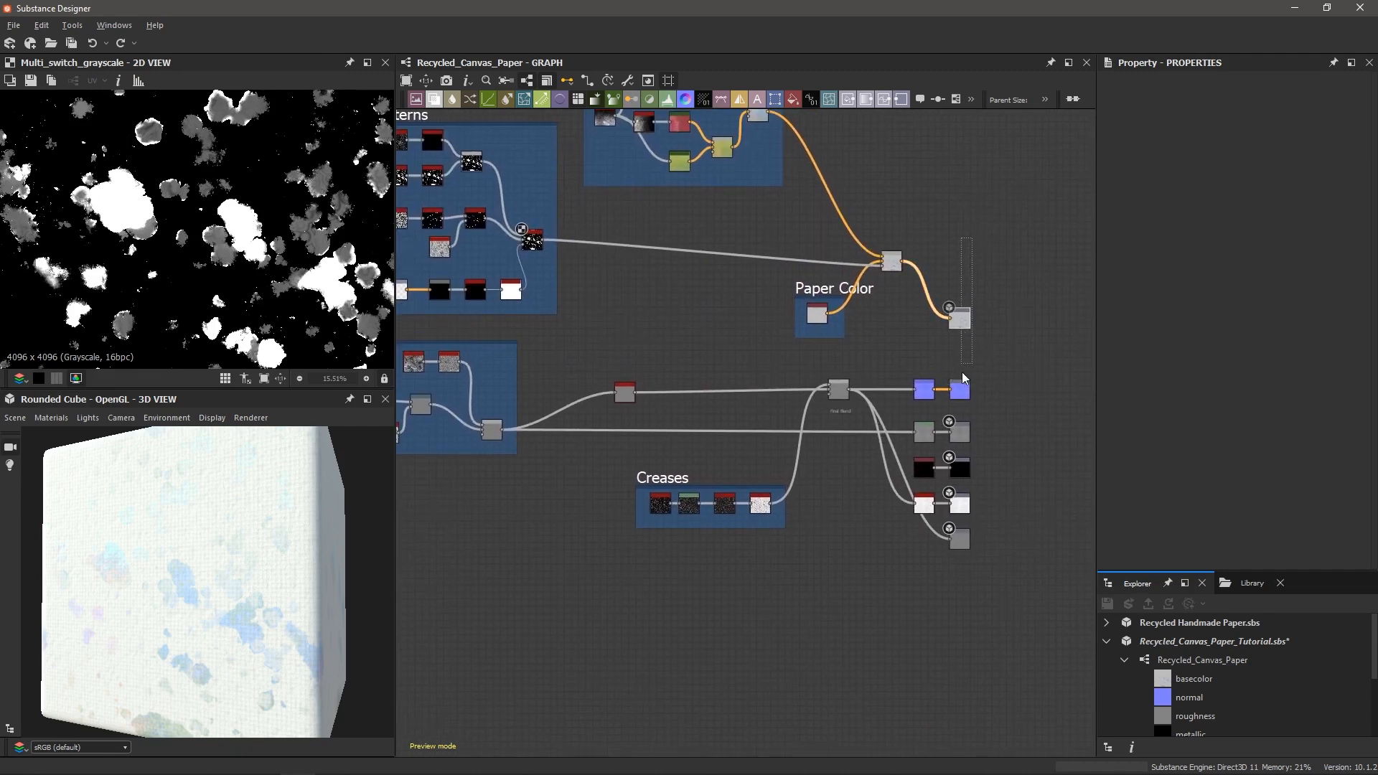
drag(963, 378, 966, 549)
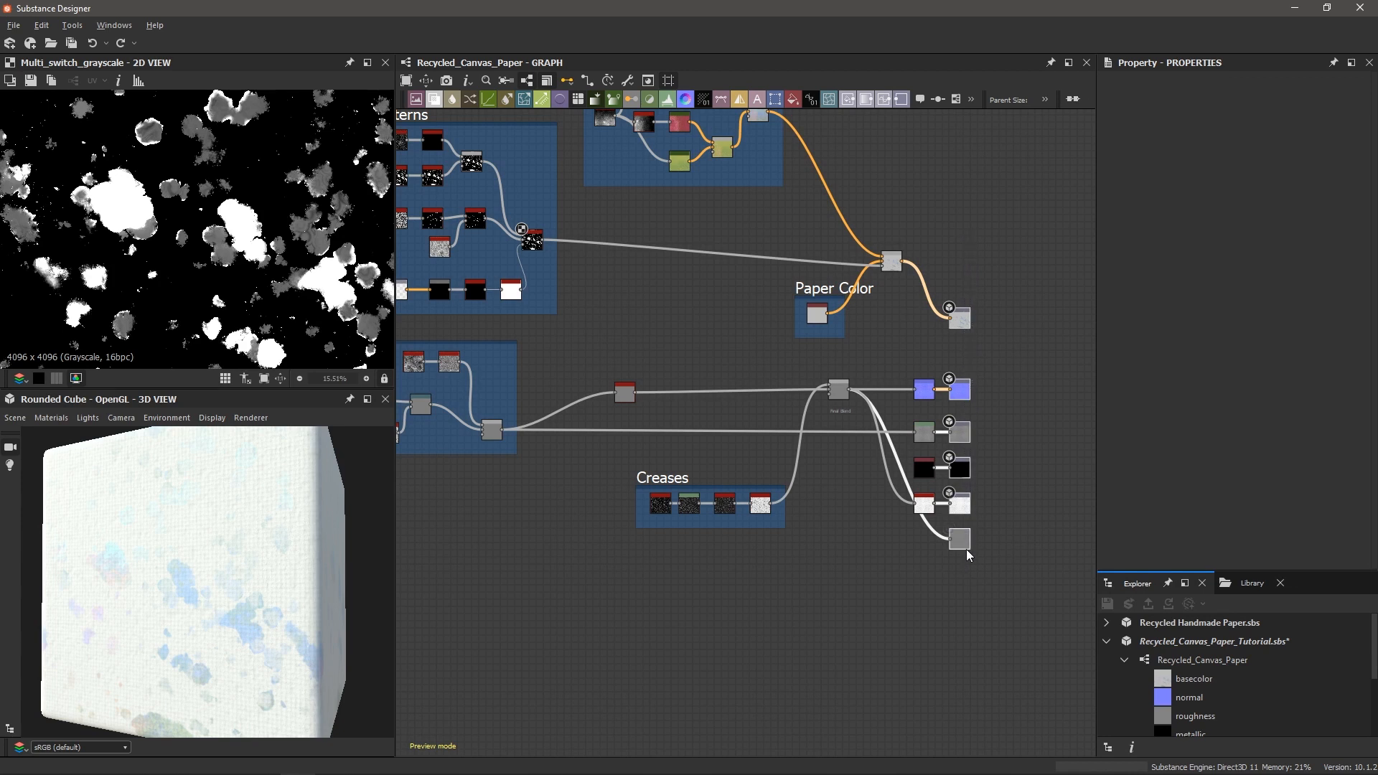
scroll(966, 549, up, 1)
key(space)
text(fra)
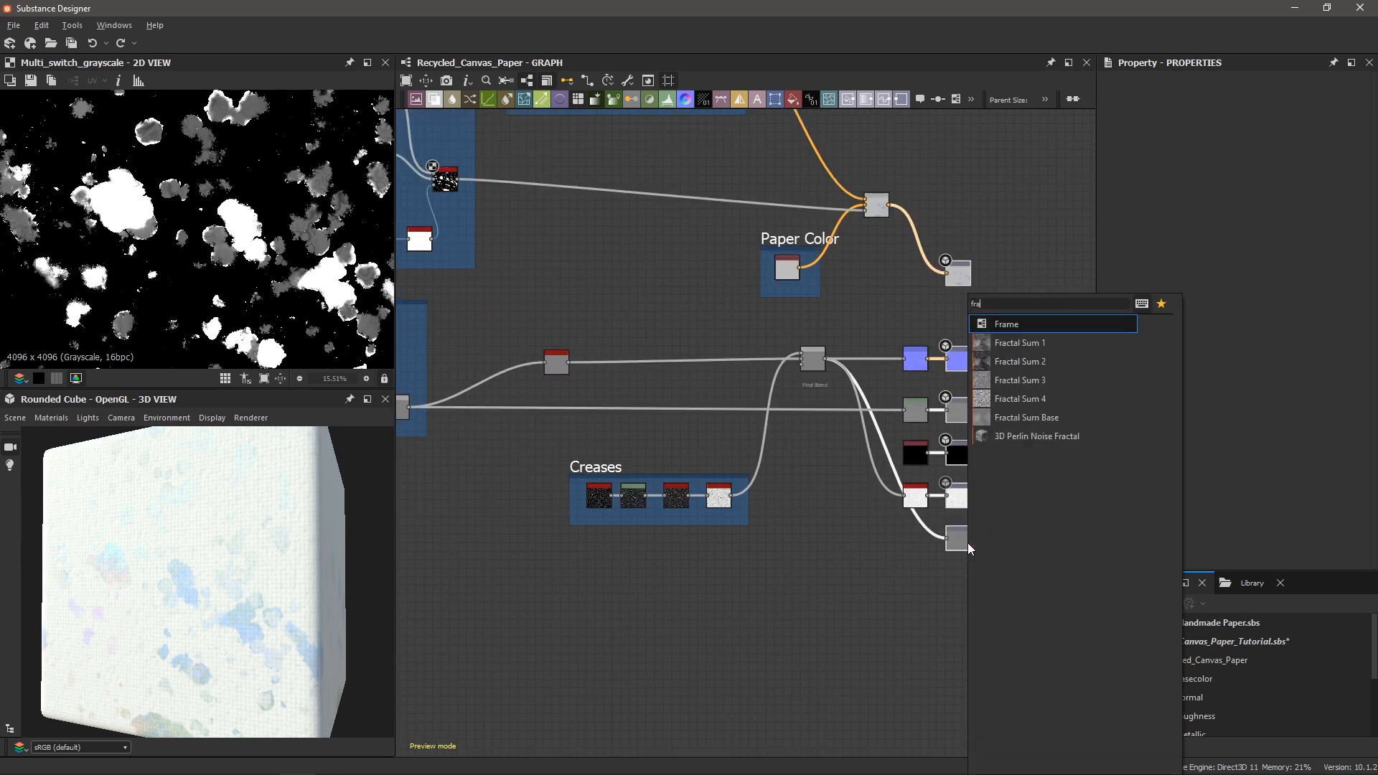
key(Return)
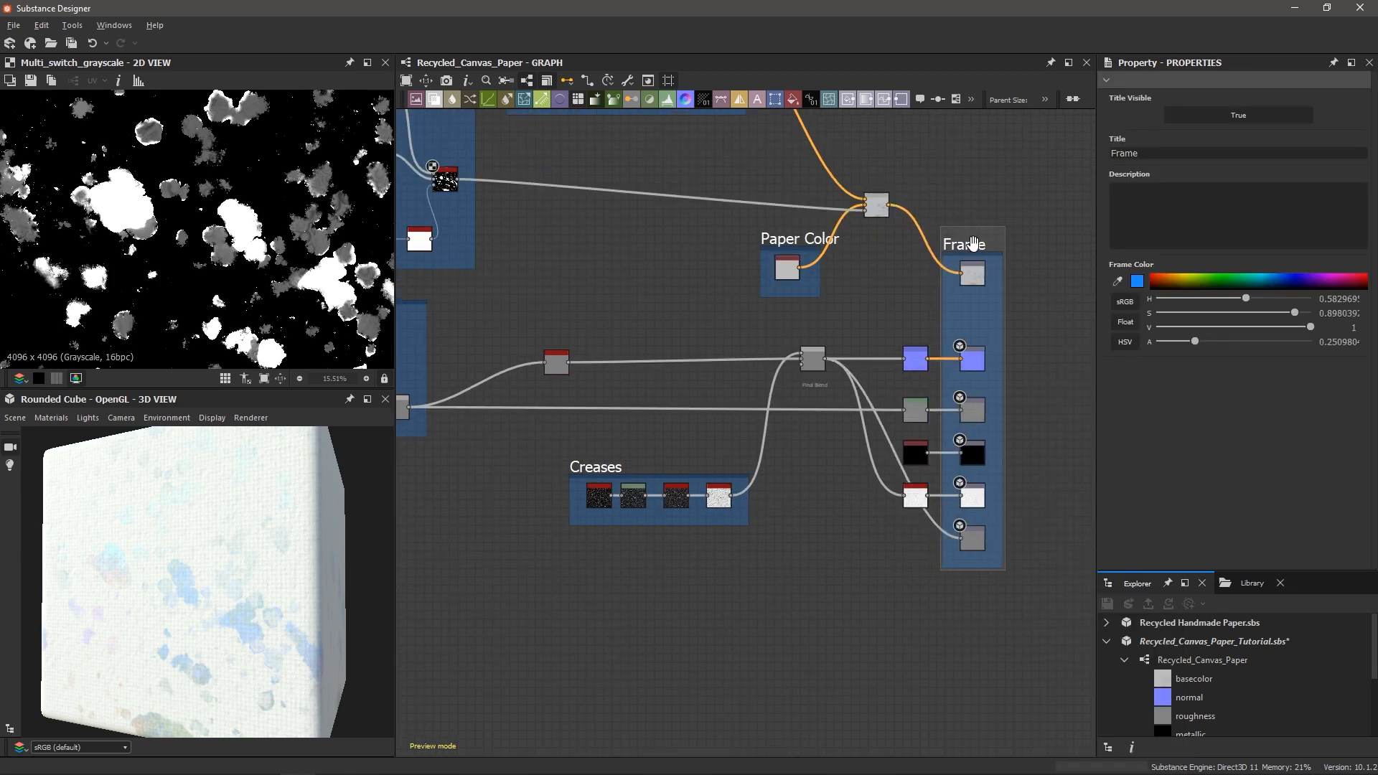
text(Outputs)
key(Return)
- Set the Outputs frame color to dark red, with saturation 1 and value about 0.58
click(1180, 279)
drag(1180, 279, 1151, 281)
scroll(888, 601, down, 3)
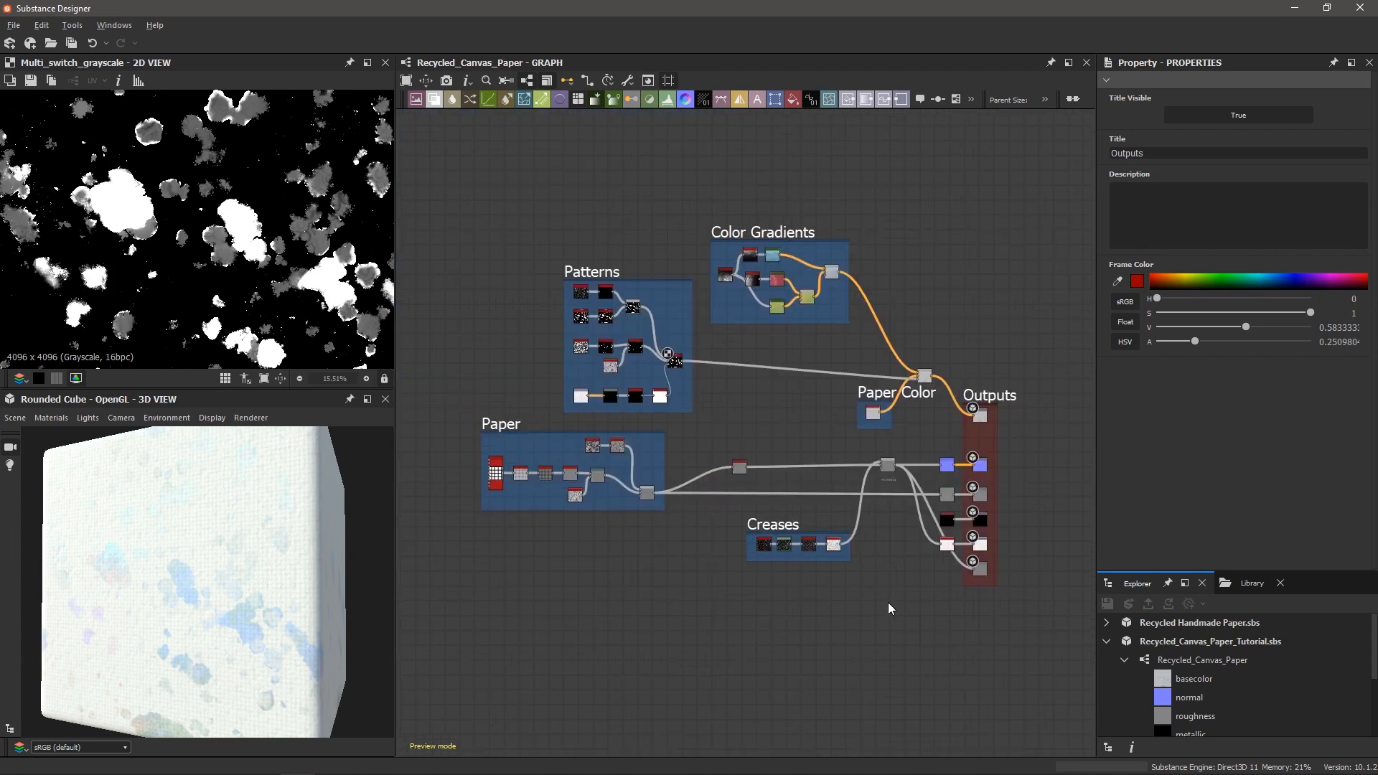
- Save the Recycled_Canvas_Paper_Tutorial.sbs package and open it in Substance Player
scroll(888, 596, up, 2)
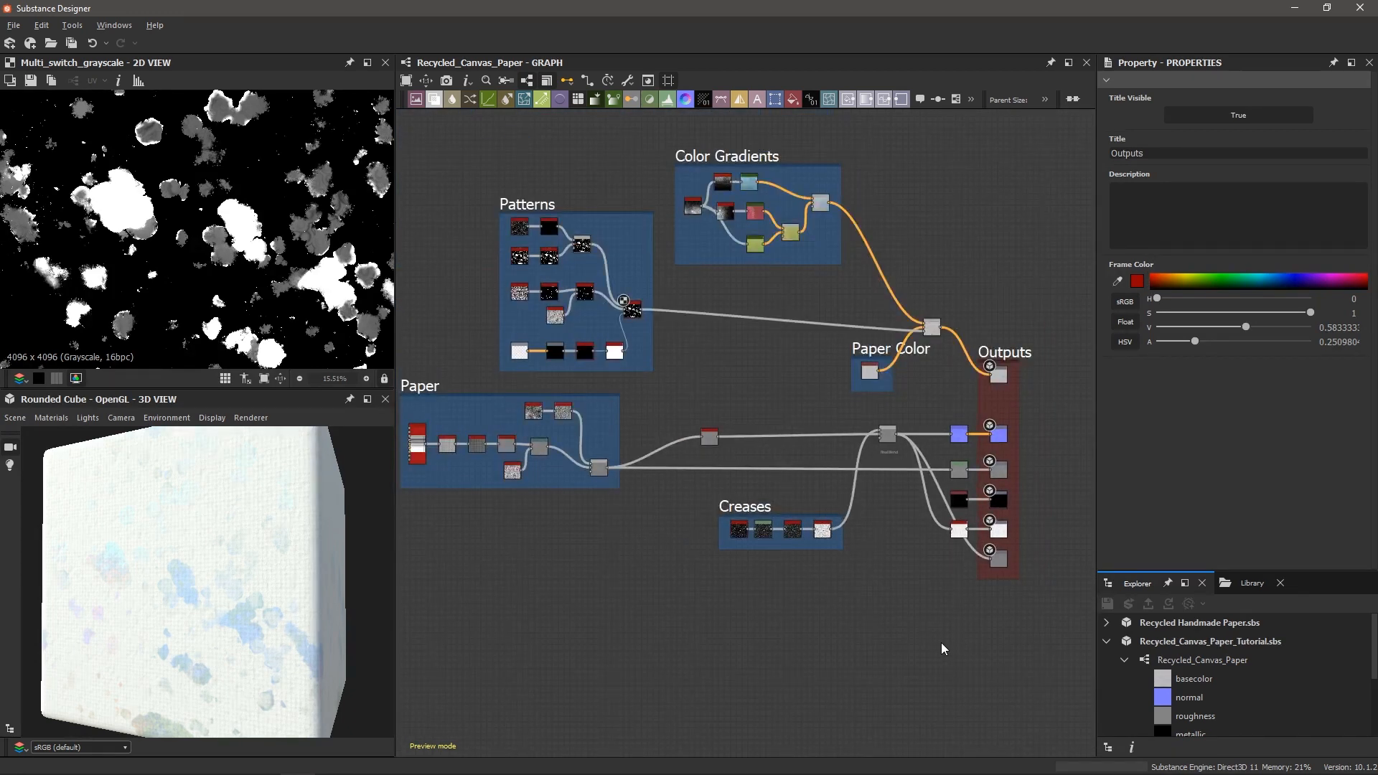
click(1202, 644)
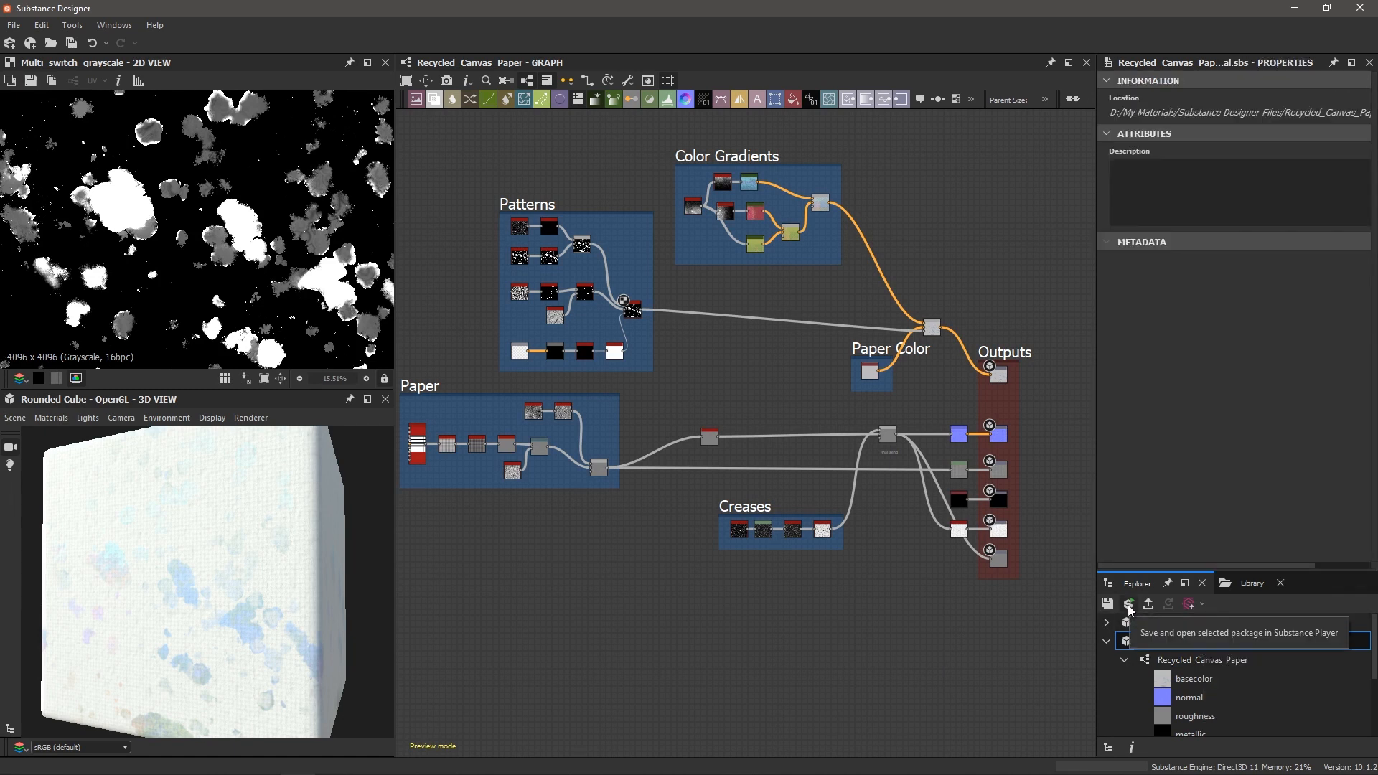
click(1131, 609)
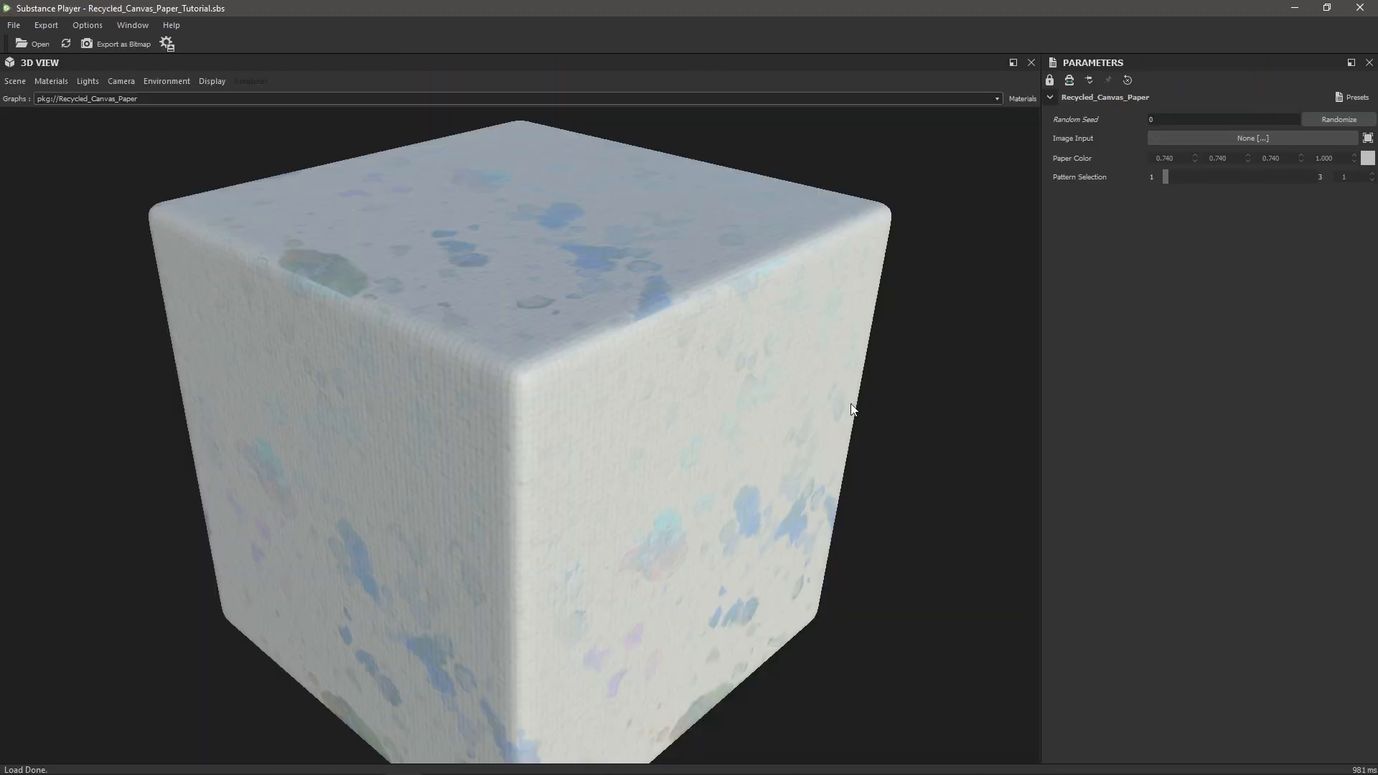
- Set the paper color to a dark gray of 0.269 in all three color channels to test it on the cube
drag(689, 455, 573, 388)
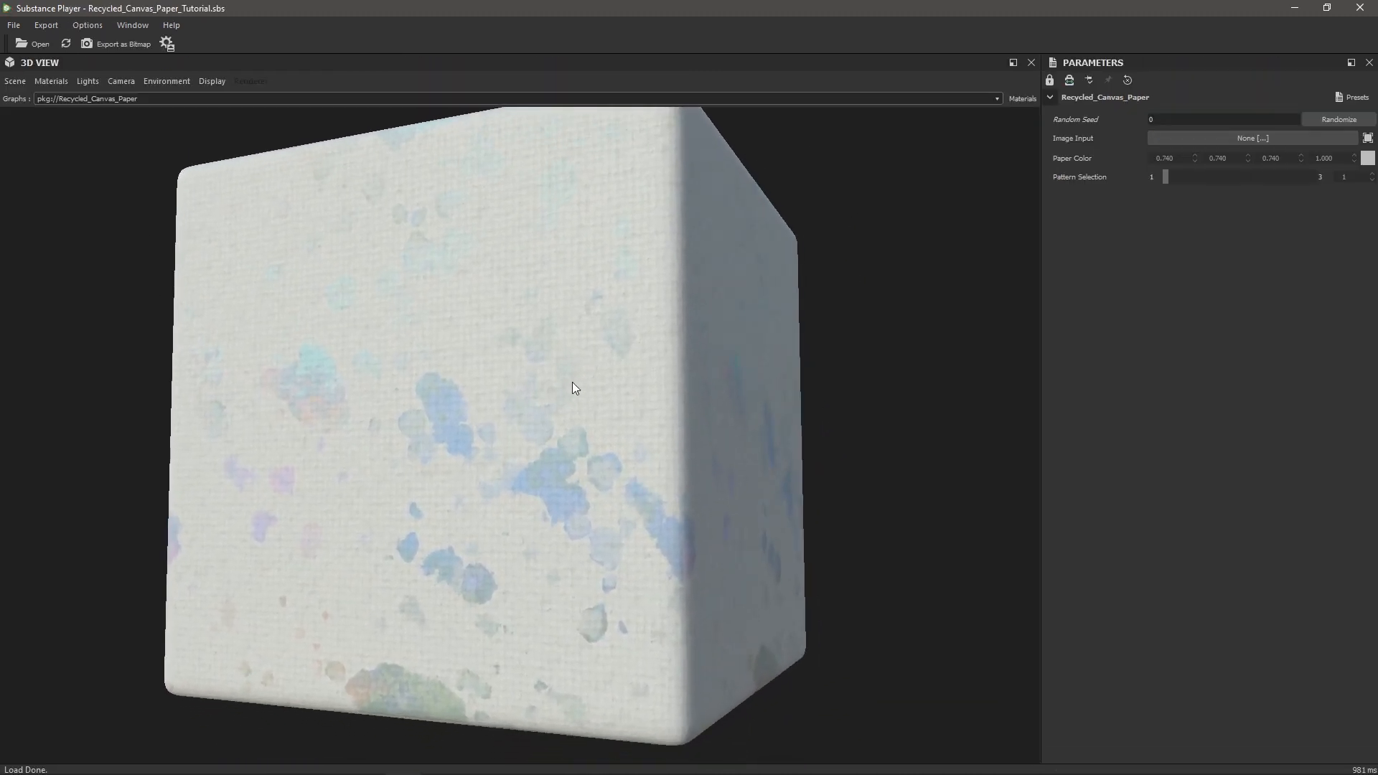
scroll(567, 419, up, 3)
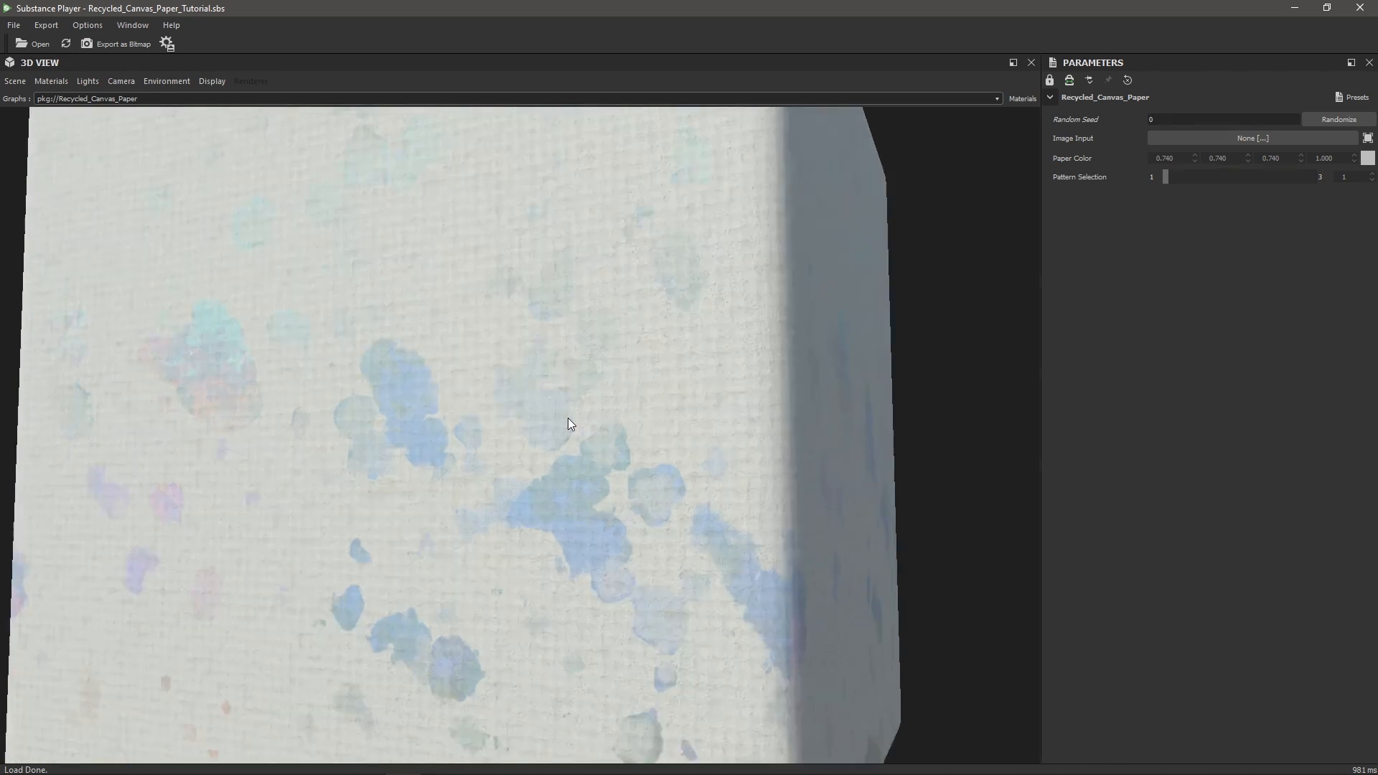
scroll(568, 420, down, 2)
drag(569, 420, 569, 438)
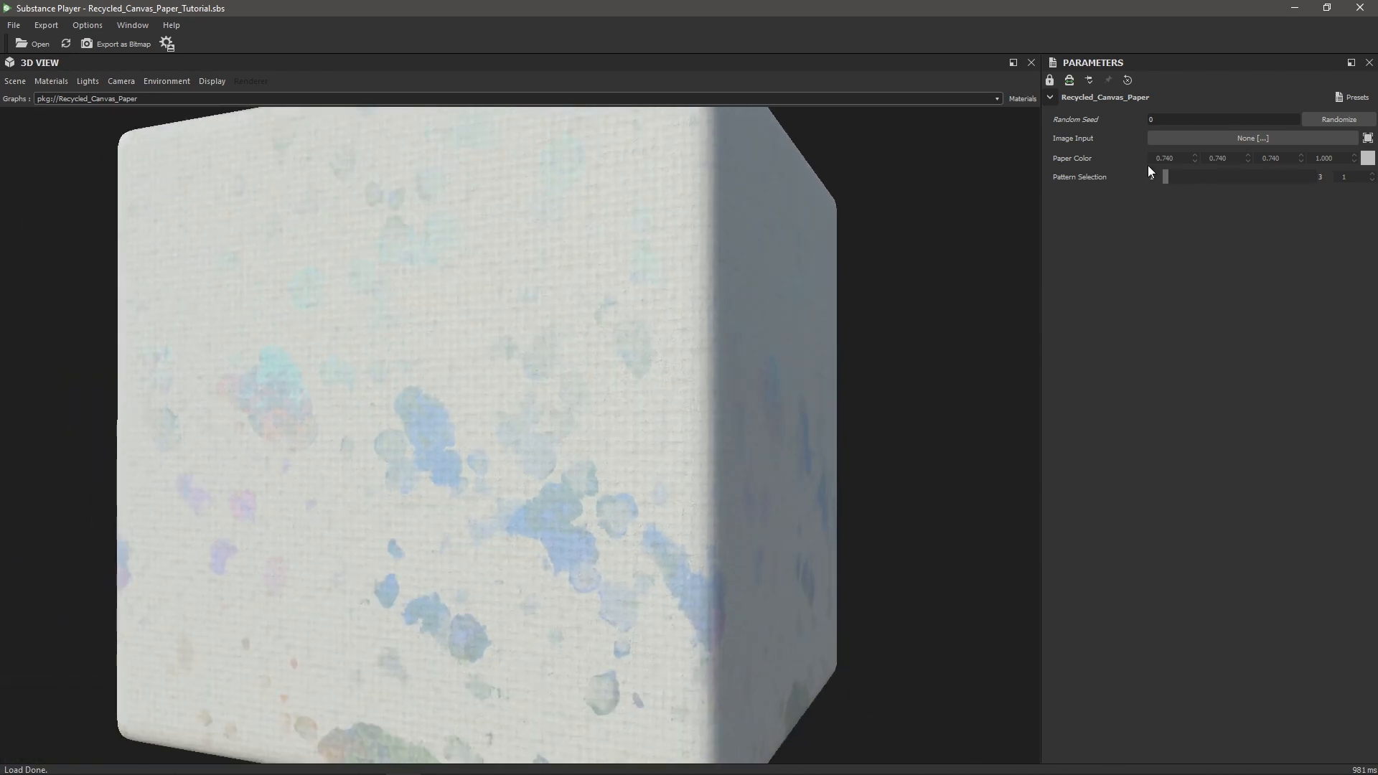
click(1368, 158)
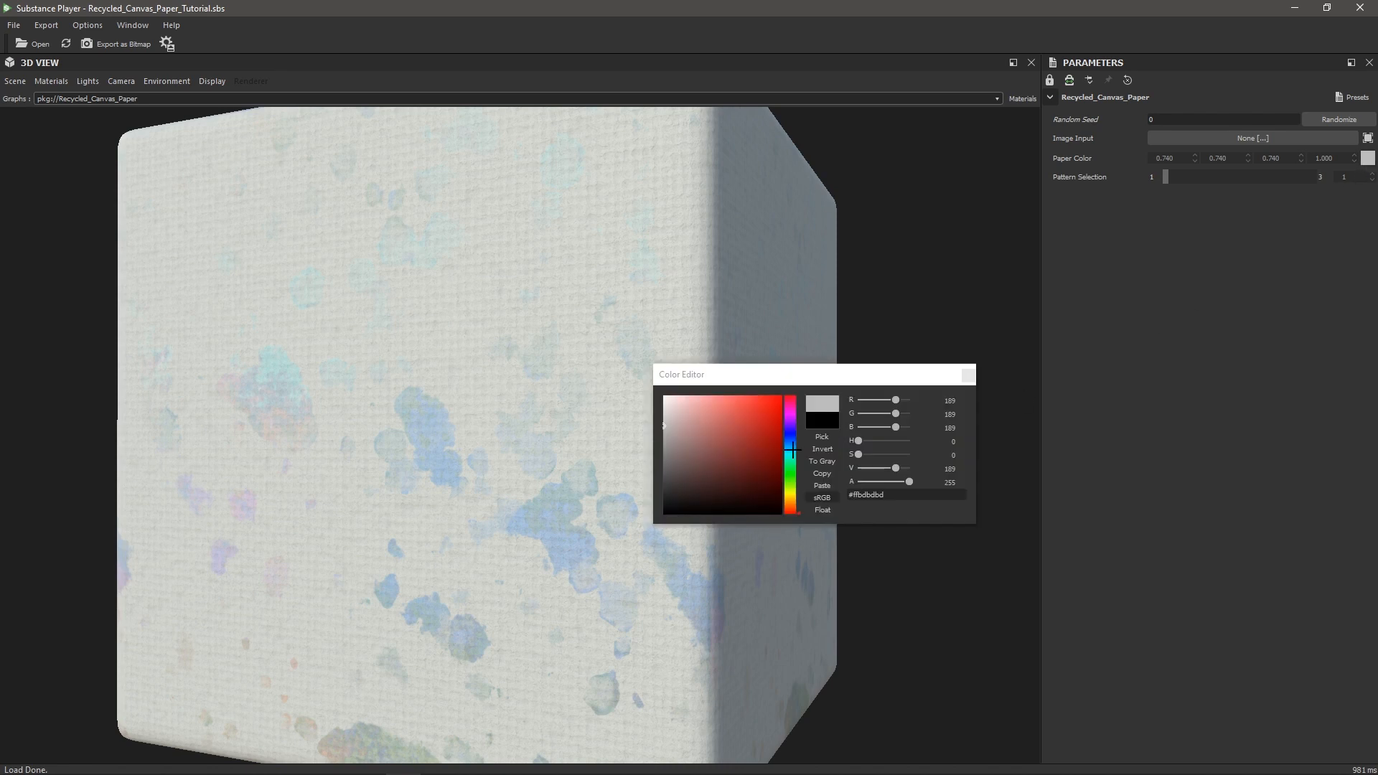
mouse_move(731, 474)
mouse_down()
mouse_move(718, 513)
mouse_move(700, 460)
mouse_move(659, 441)
mouse_up()
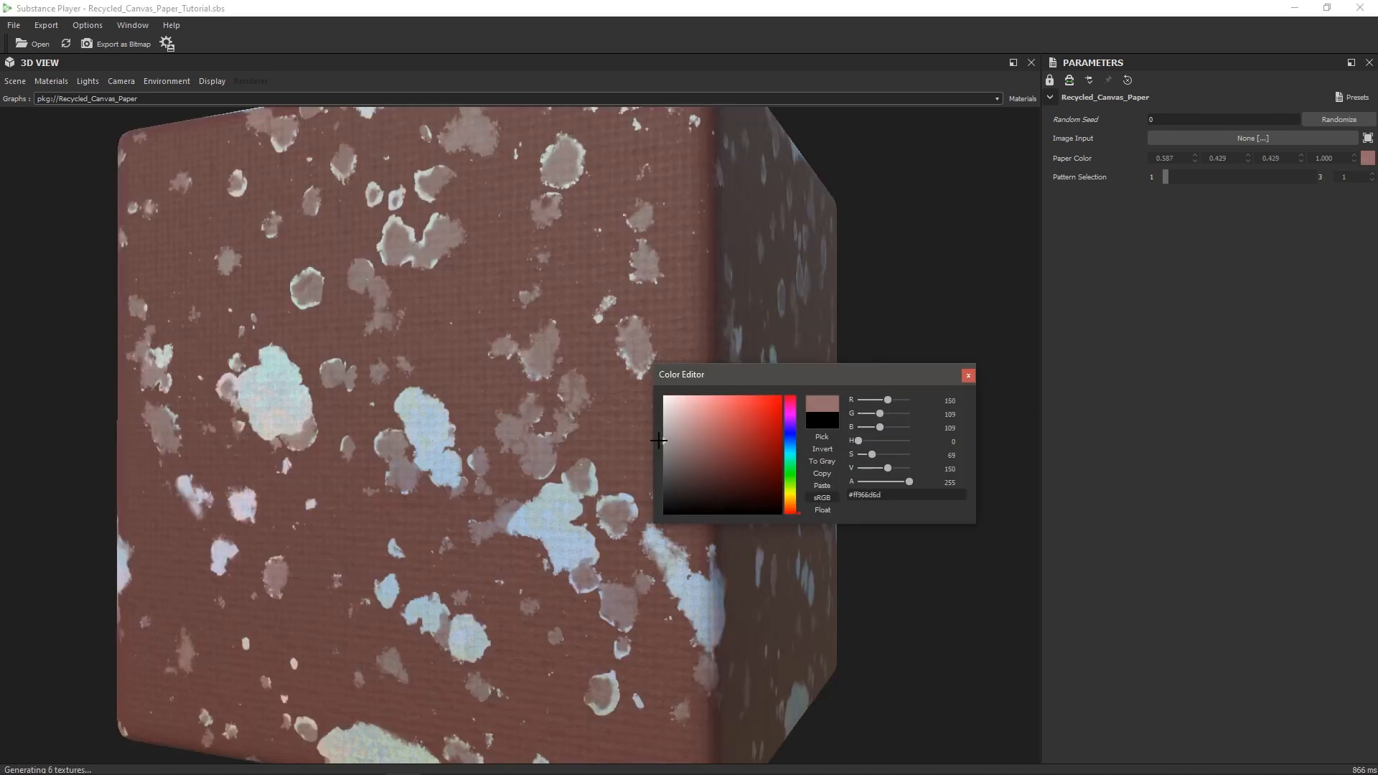
click(968, 376)
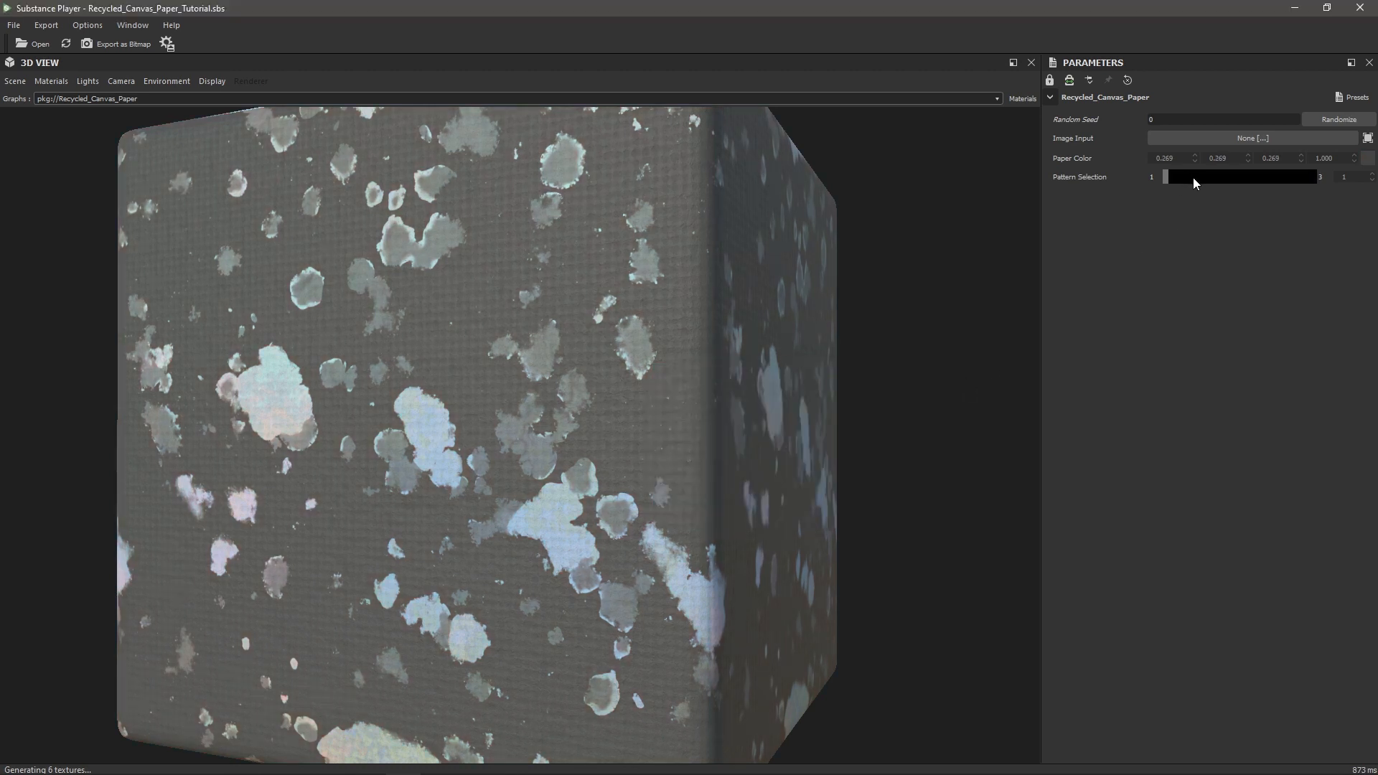
- Preview the material with Pattern Selection at 2 and at 3
click(1240, 179)
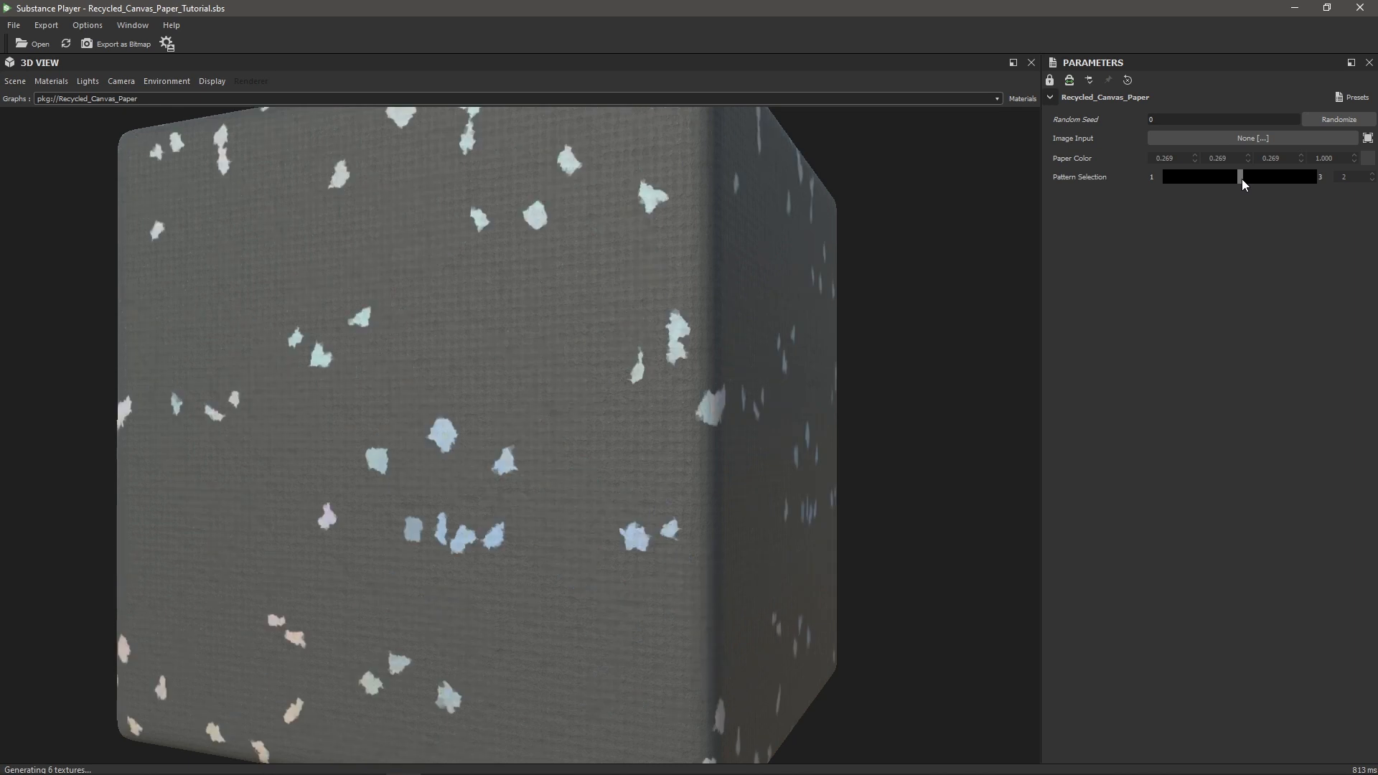
click(1313, 178)
scroll(590, 397, up, 3)
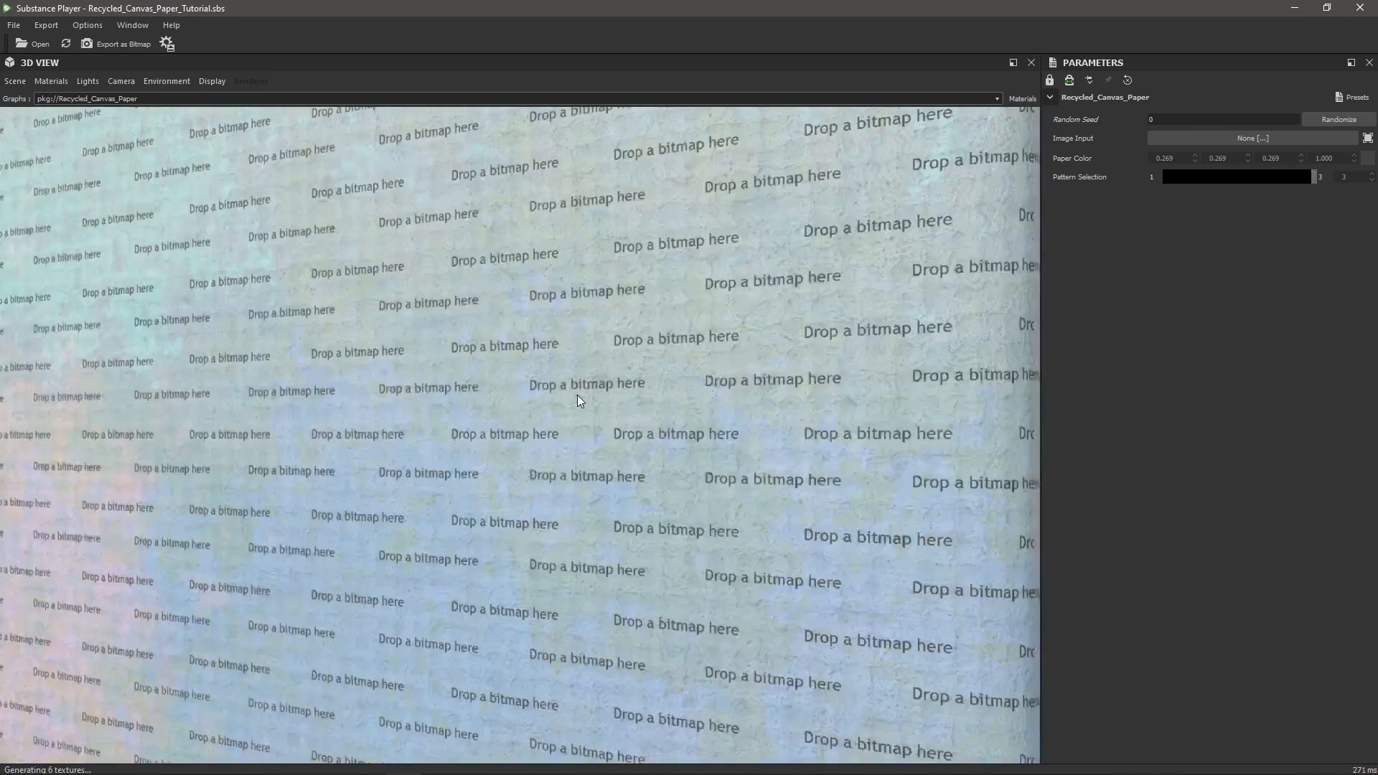
scroll(584, 386, down, 3)
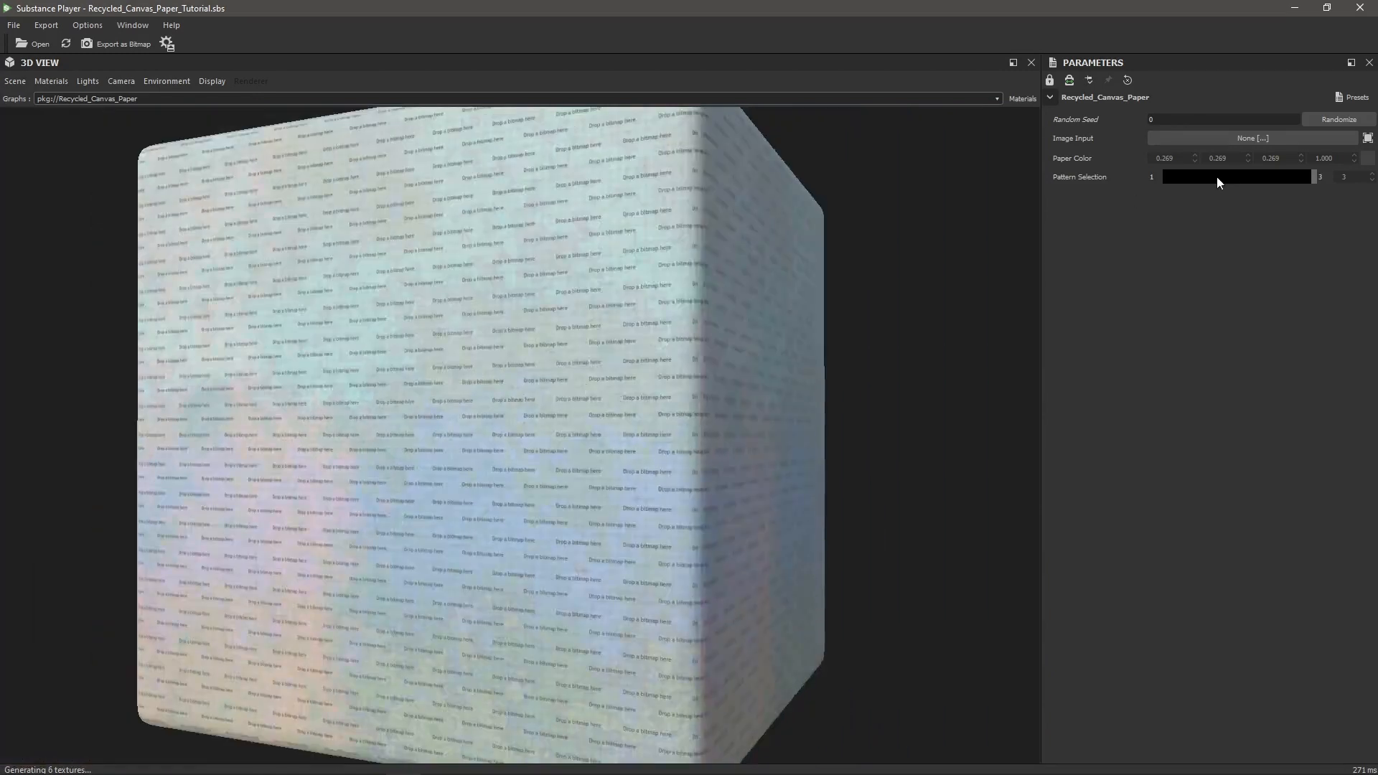
- Load SubstanceDesignerLogoHiRes.jpg as the Image Input and inspect the logo pattern on the cube
click(1290, 140)
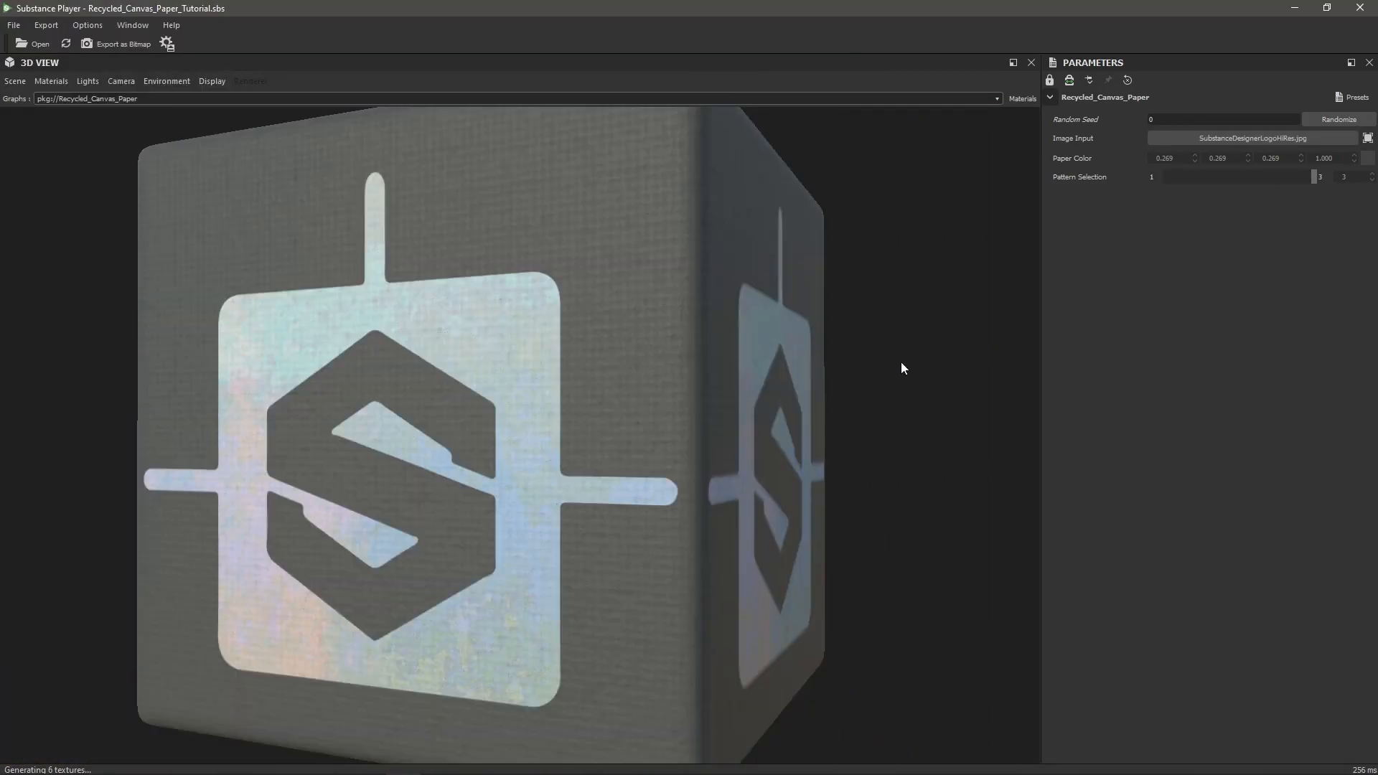
drag(576, 478, 581, 468)
scroll(582, 467, up, 3)
scroll(582, 467, down, 3)
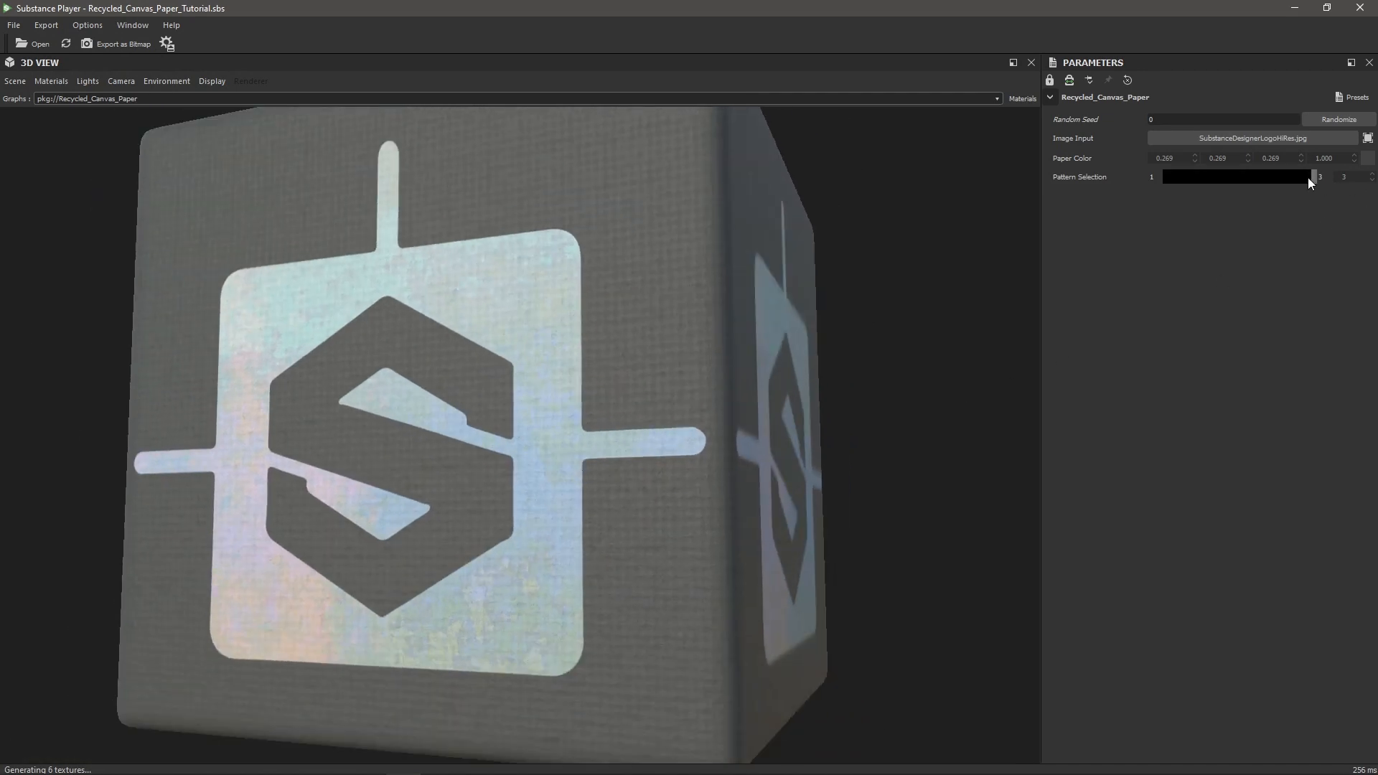
- Return Pattern Selection to 1 and reset the paper color to 0.740 in all three color channels
click(1158, 175)
click(1167, 173)
click(1127, 81)
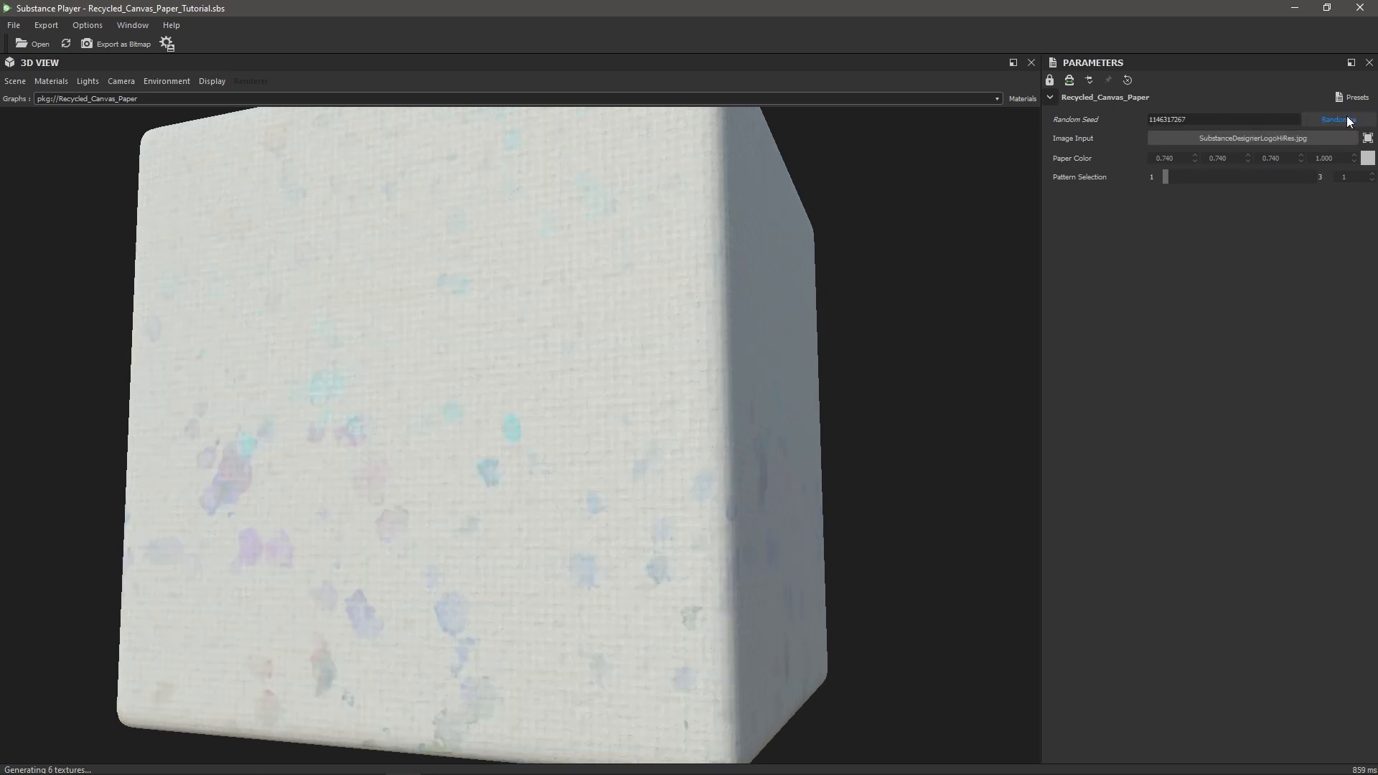
- Randomize the seed with the first pattern, and again with Pattern Selection at 2, inspecting the paper flakes up close
click(1339, 119)
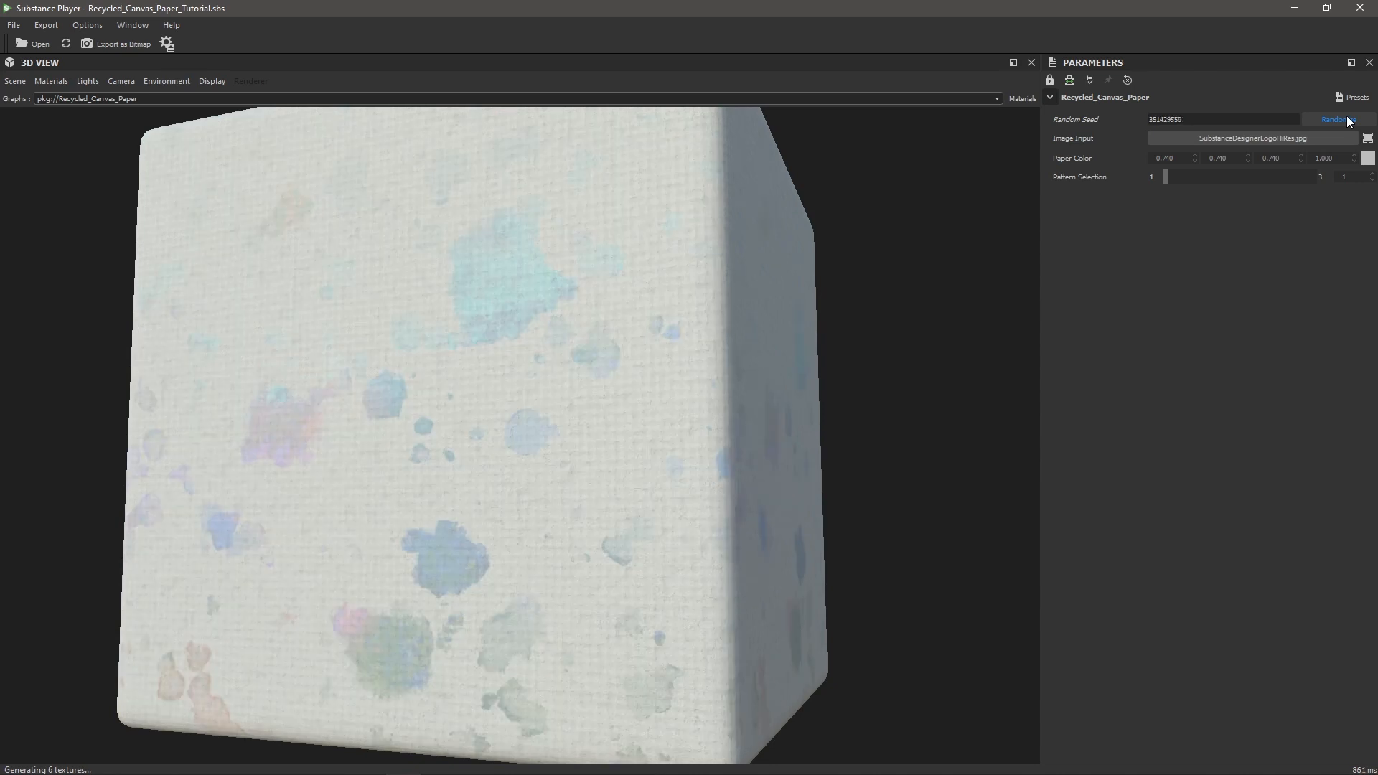
click(1342, 120)
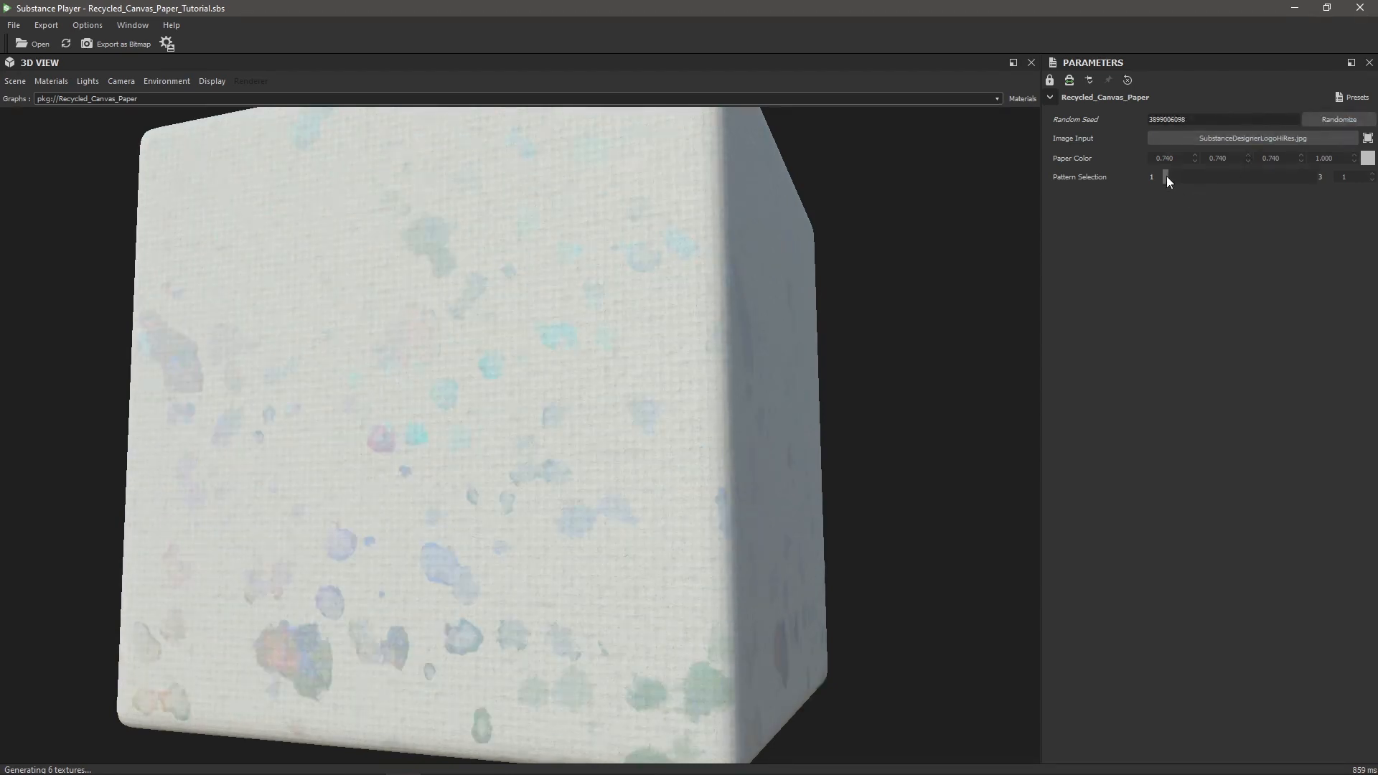
click(1242, 177)
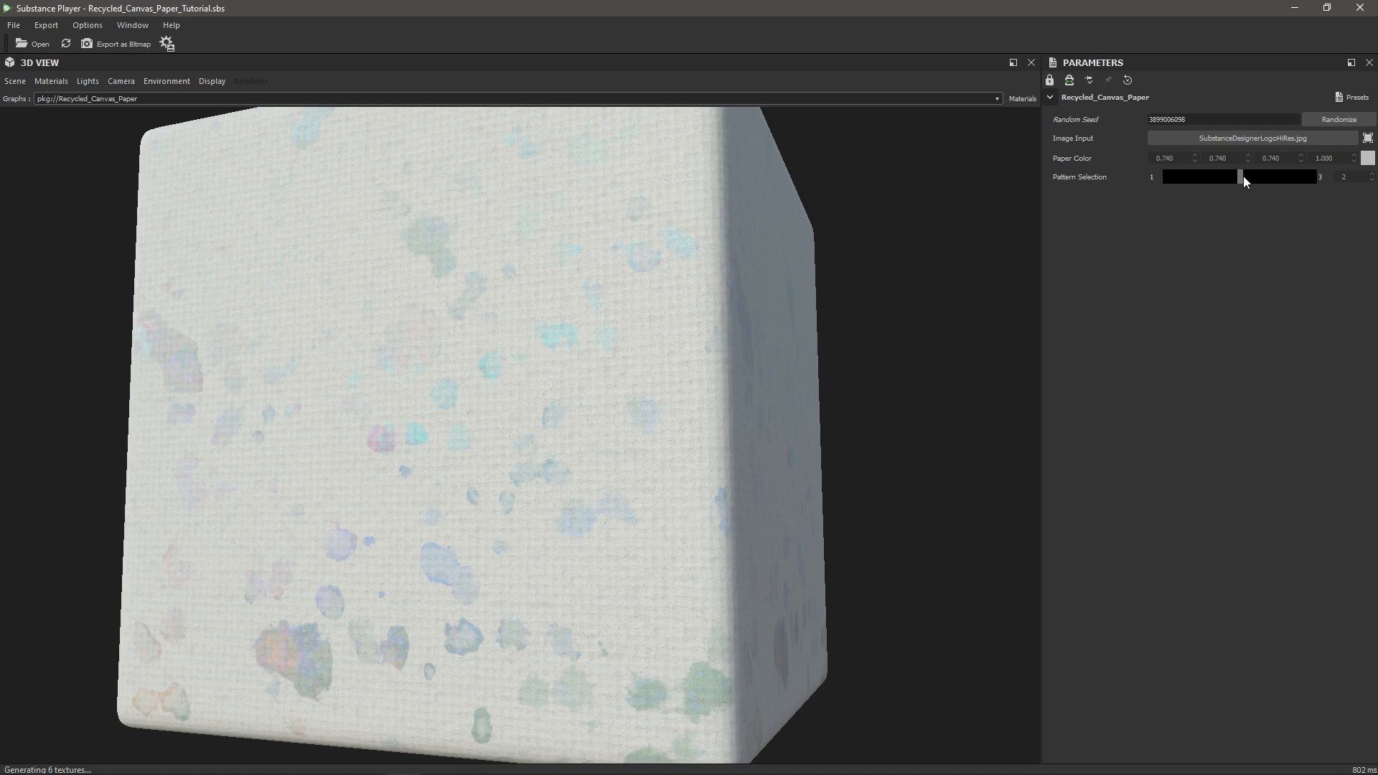
click(1338, 120)
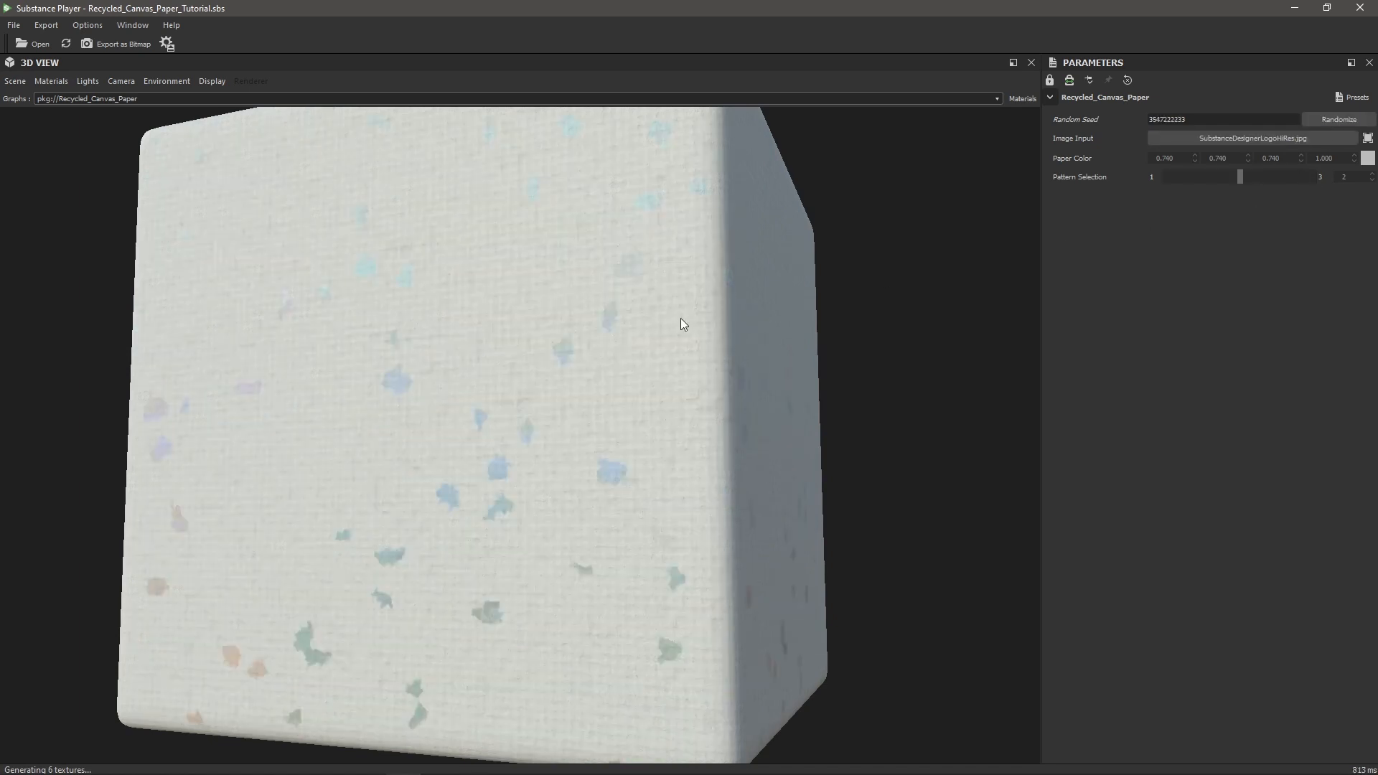
scroll(611, 357, up, 2)
drag(612, 358, 627, 350)
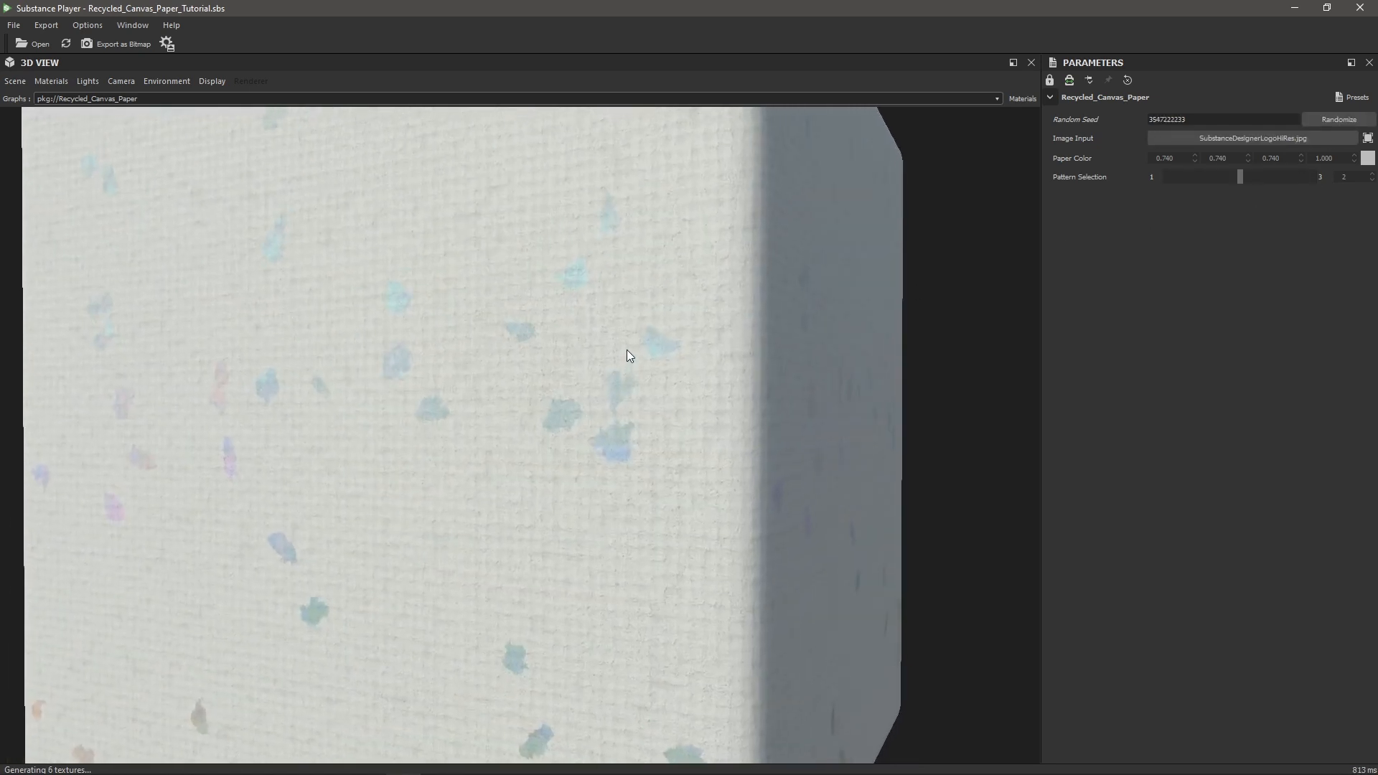
scroll(627, 343, down, 1)
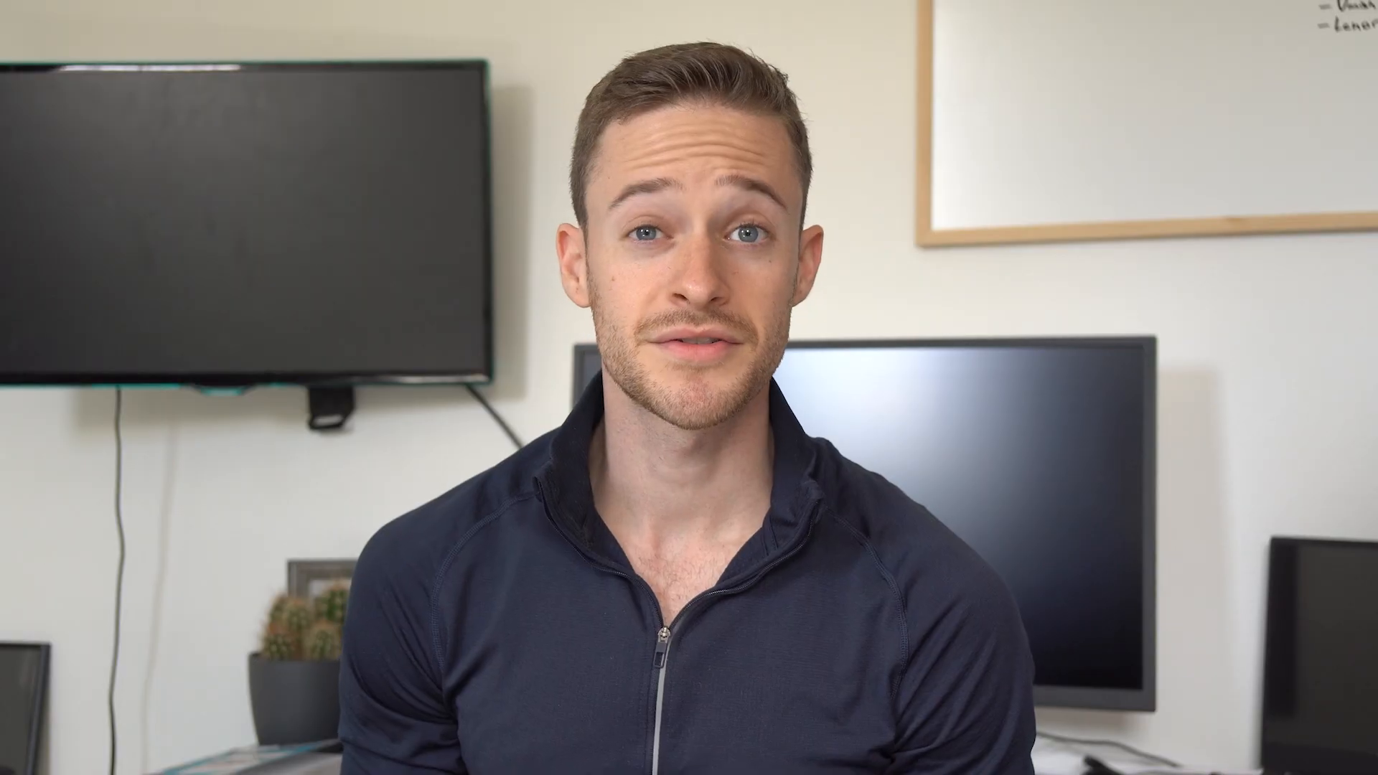